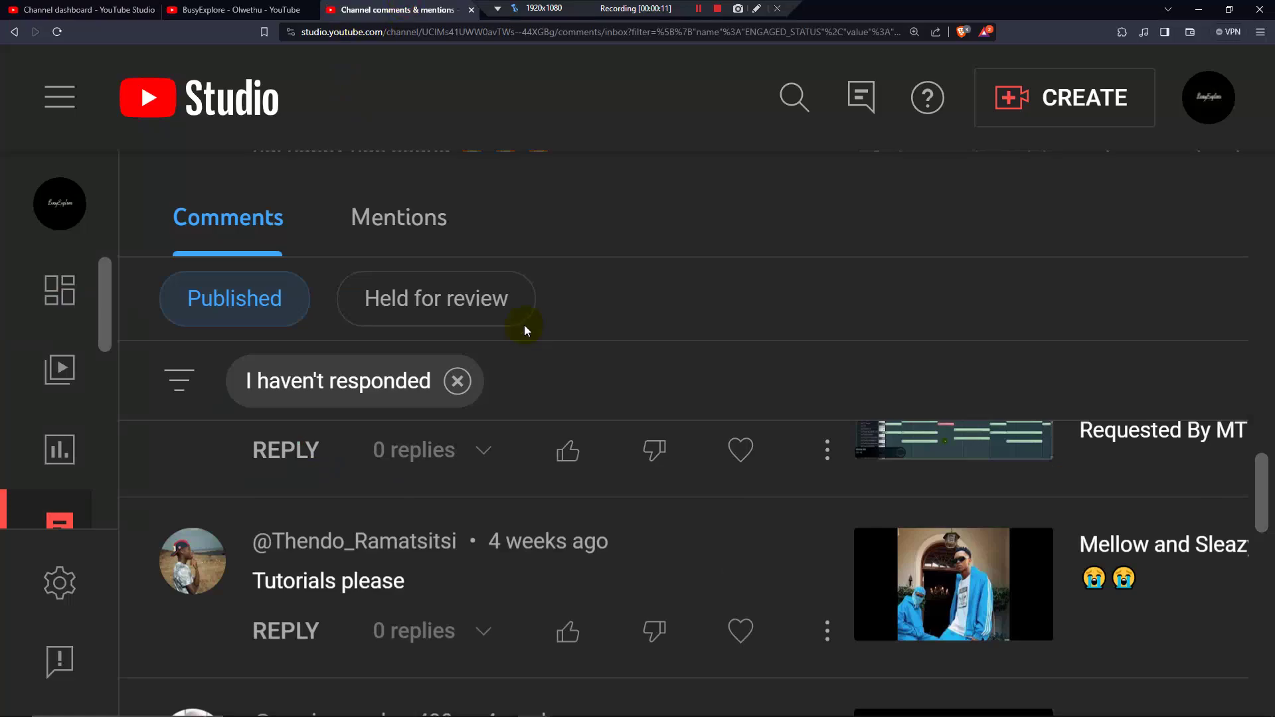
Review the BusyExplore channel page and name, glance at the Studio dashboard, and return to the unanswered channel comments
{"action": "left_click", "coordinate": [239, 9]}
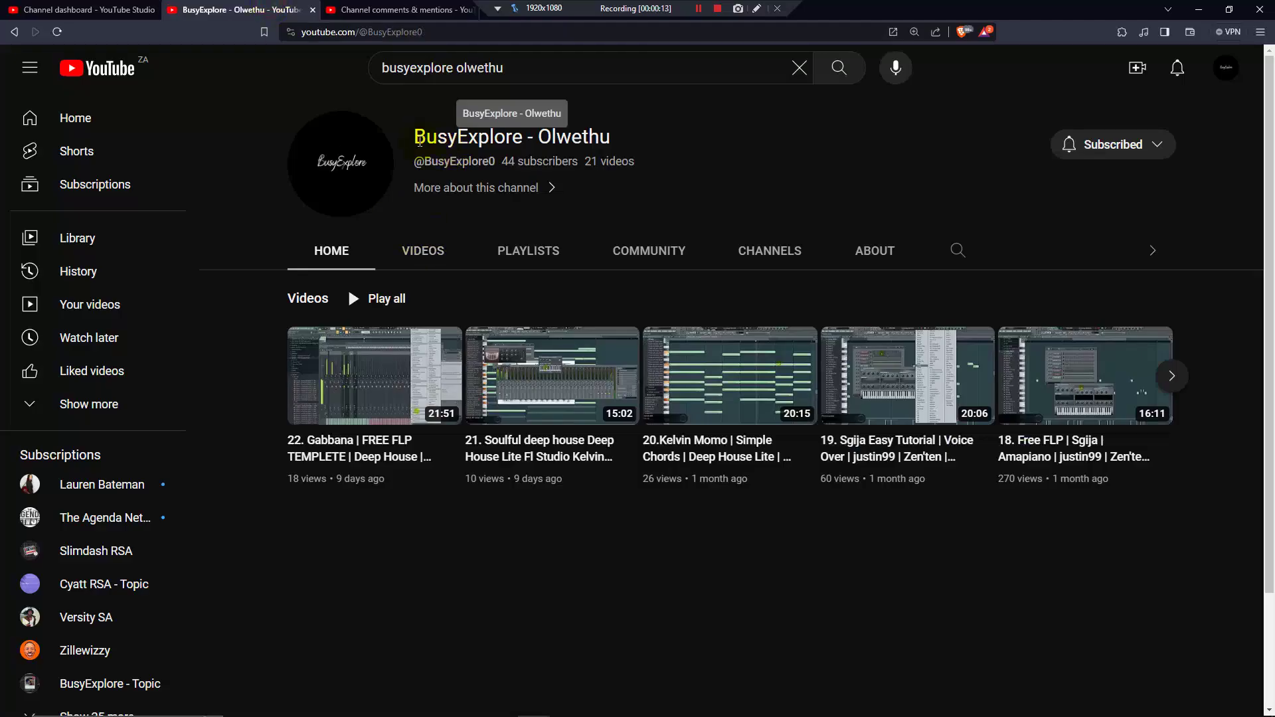
{"action": "left_click_drag", "start_coordinate": [416, 137], "coordinate": [532, 138]}
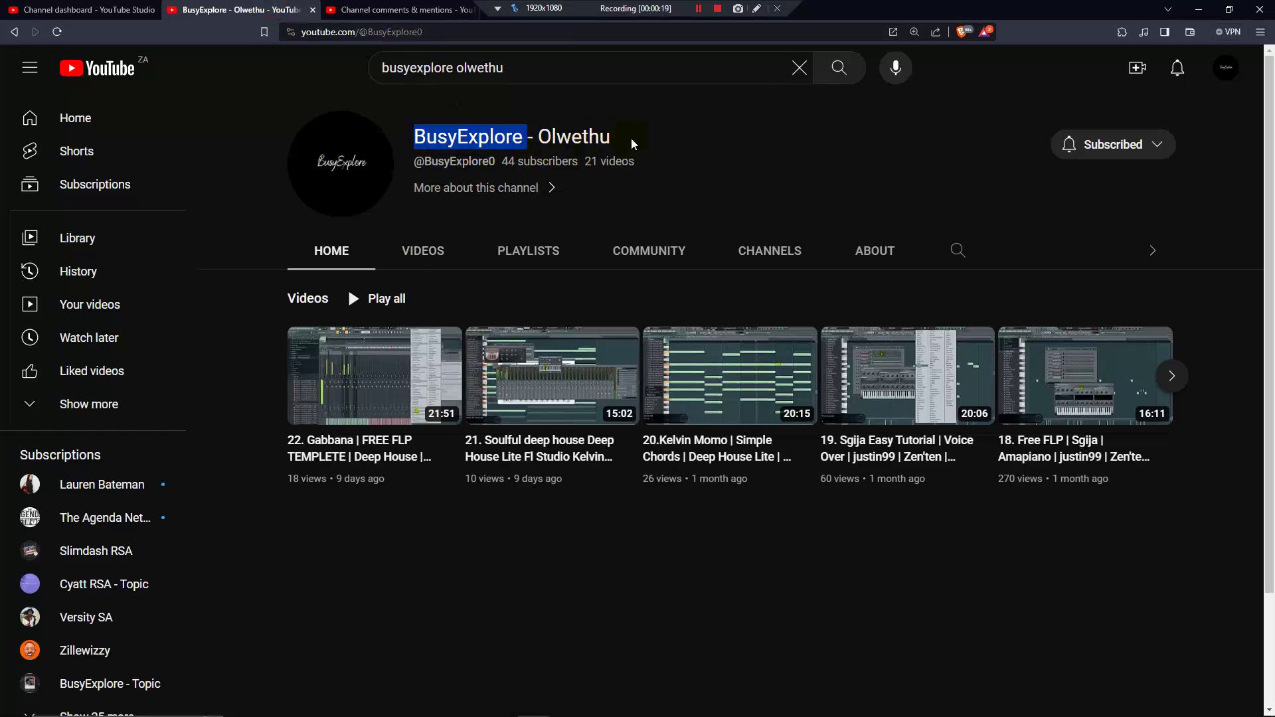
{"action": "left_click", "coordinate": [106, 11]}
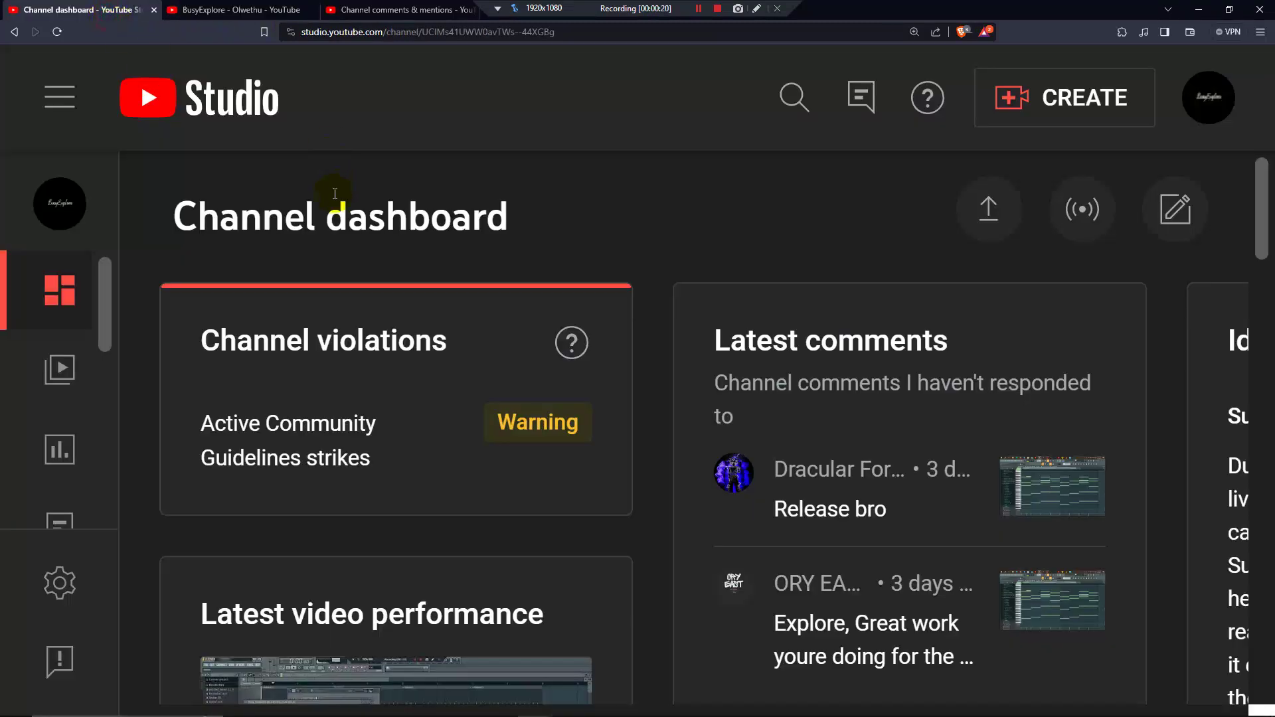
{"action": "left_click", "coordinate": [253, 12]}
{"action": "left_click_drag", "start_coordinate": [621, 138], "coordinate": [419, 136]}
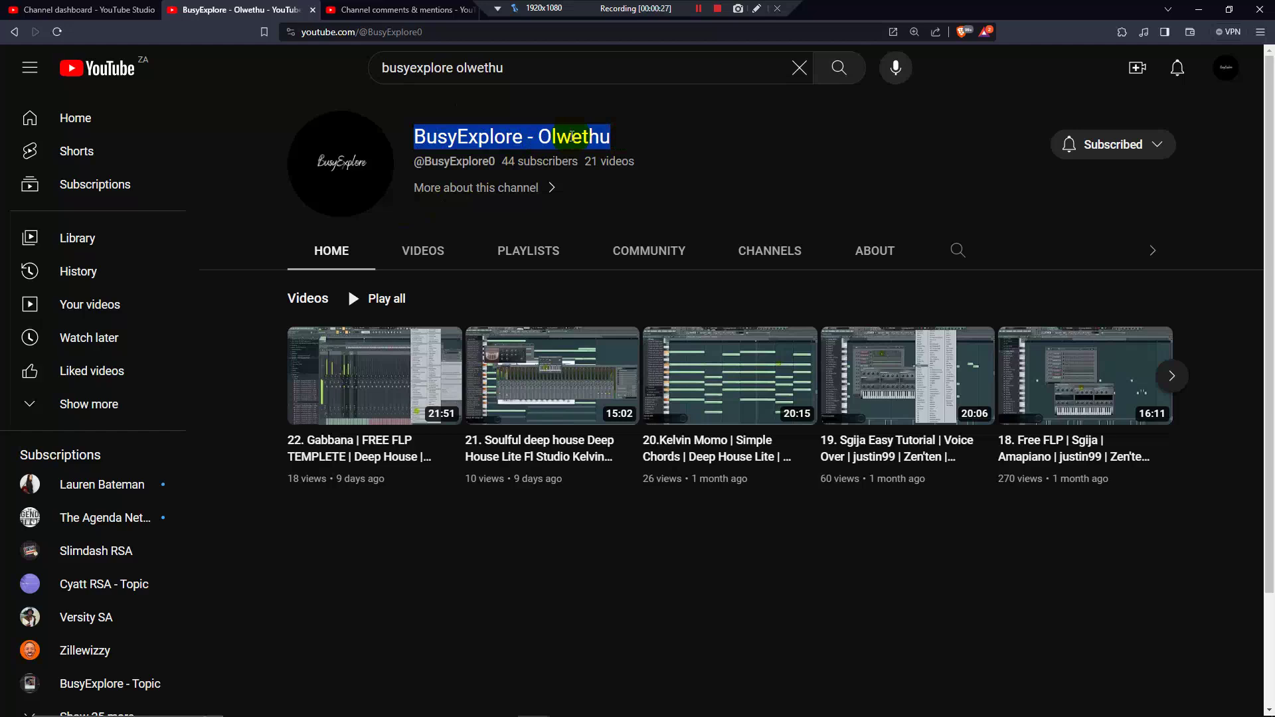
{"action": "left_click", "coordinate": [396, 9]}
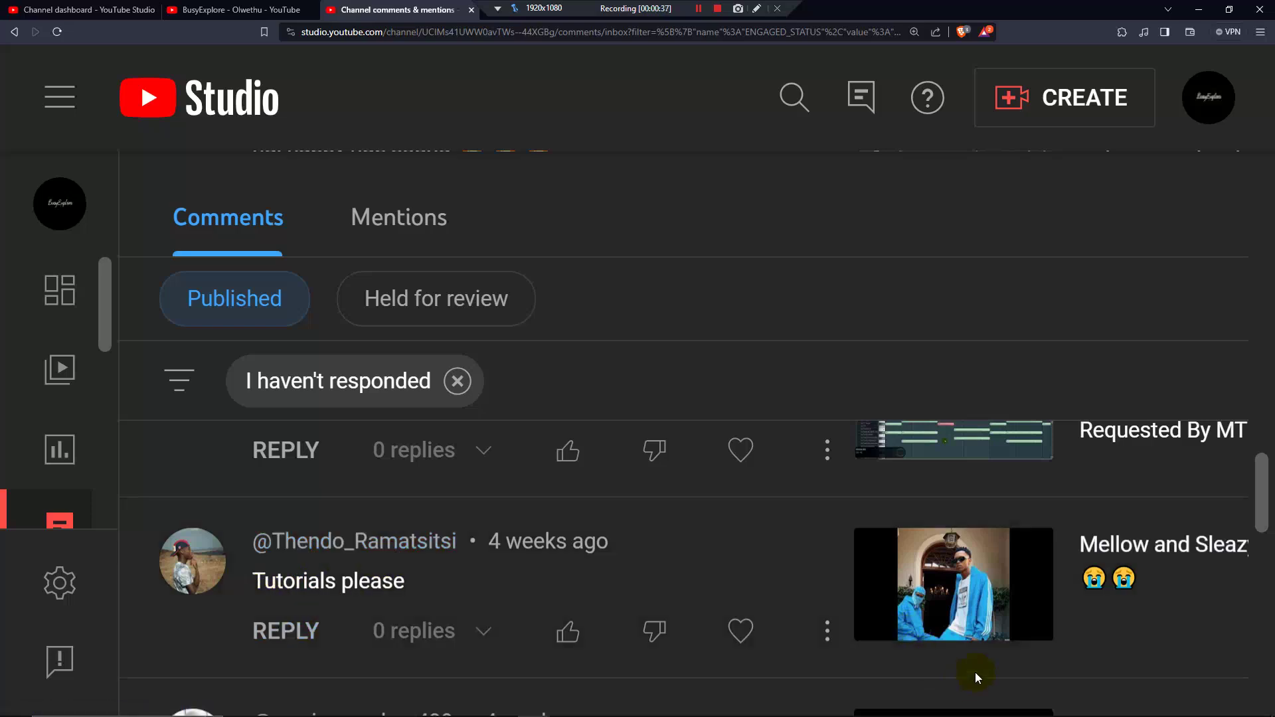
Switch to FL Studio, collapse the browser's open folders and show the channel rack for Pattern 1
{"action": "mouse_move", "coordinate": [410, 711]}
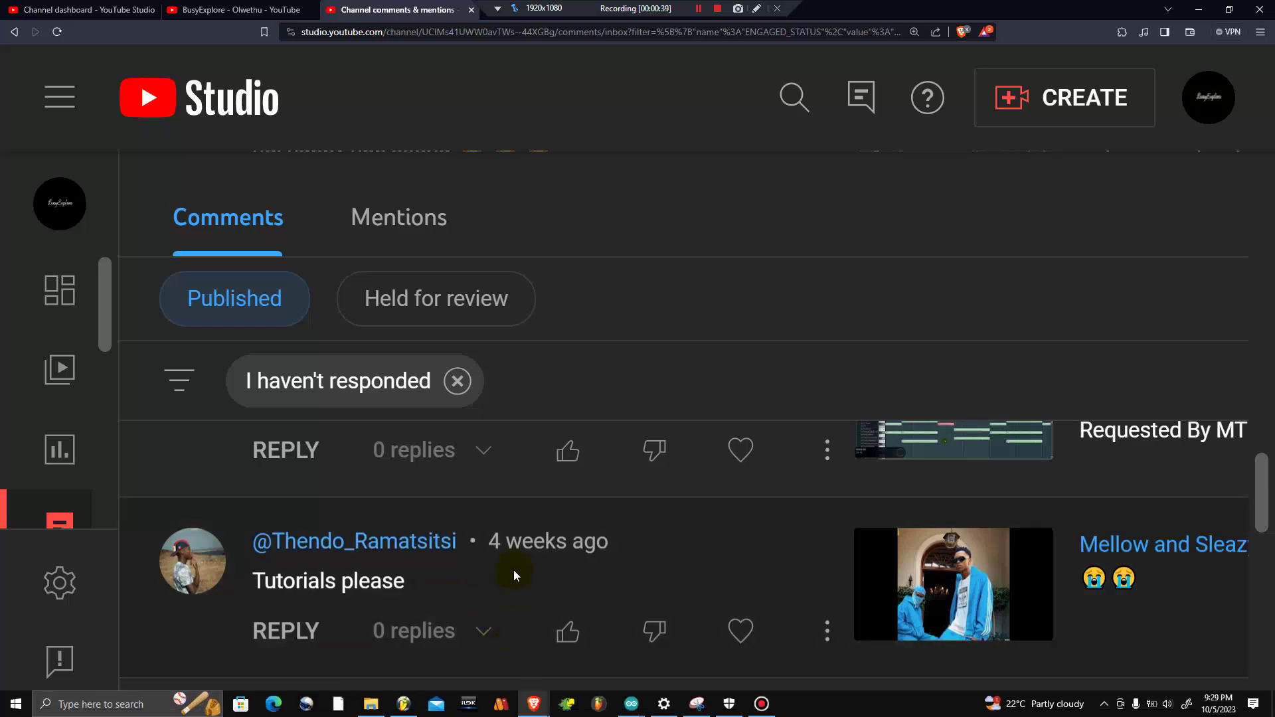
{"action": "left_click", "coordinate": [409, 711]}
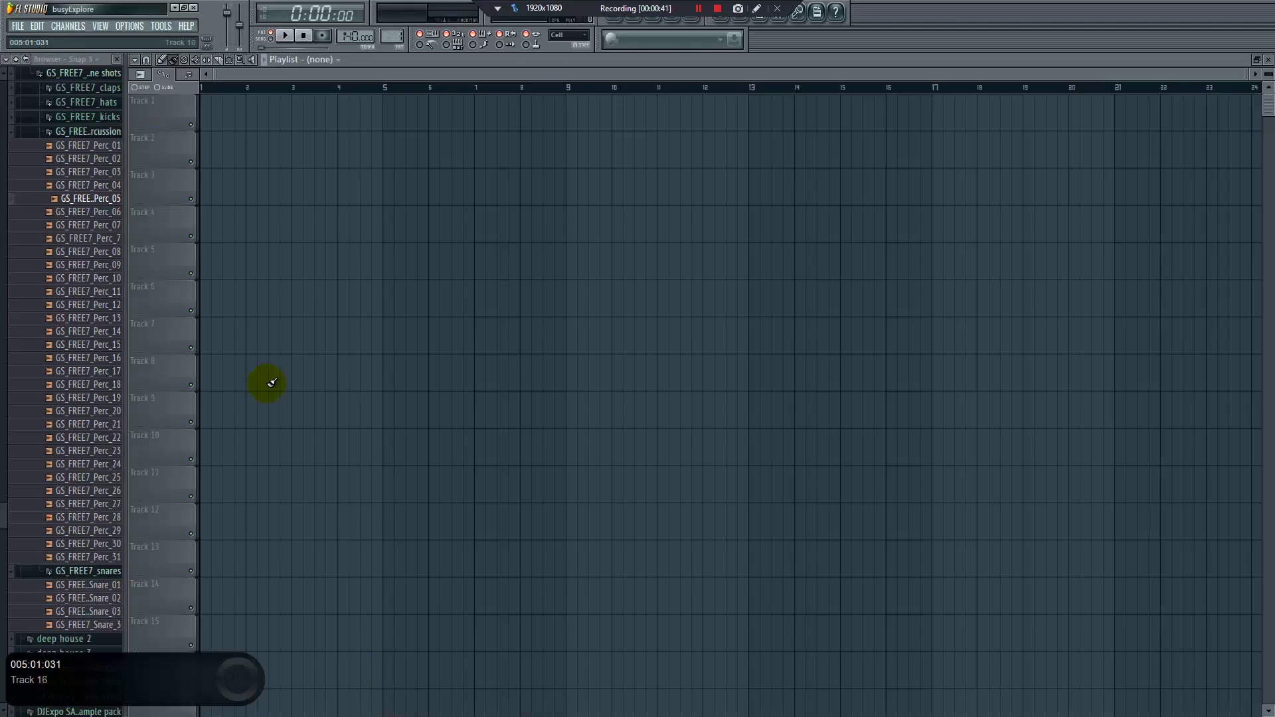
{"action": "left_click", "coordinate": [25, 59]}
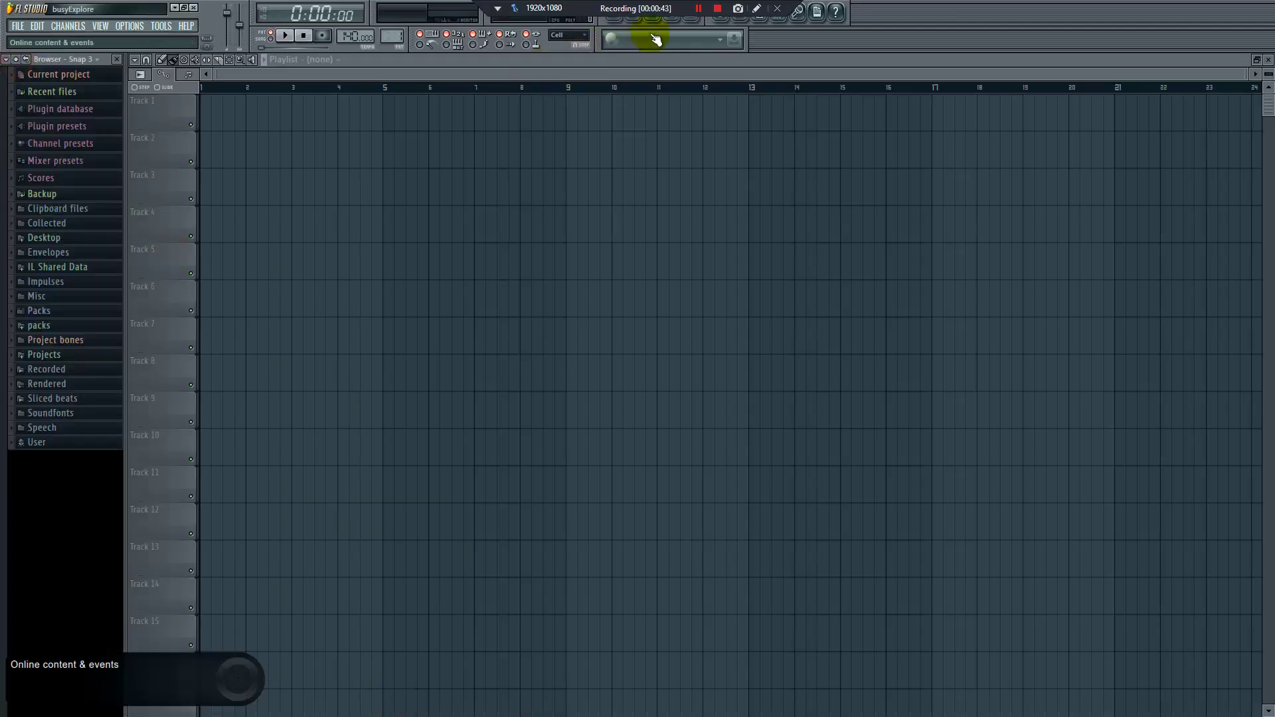
{"action": "left_click", "coordinate": [633, 17]}
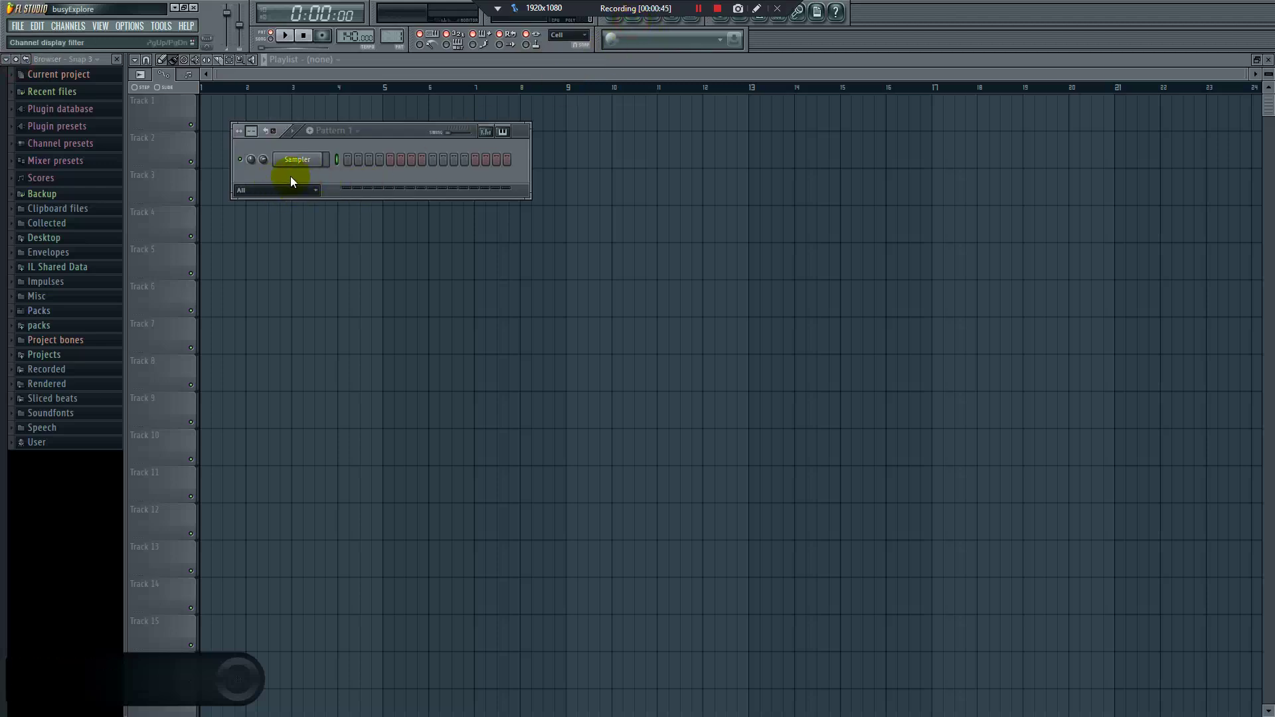
Open the packs folder in the sample browser and look through its Sgija 2 subfolder
{"action": "left_click", "coordinate": [53, 325]}
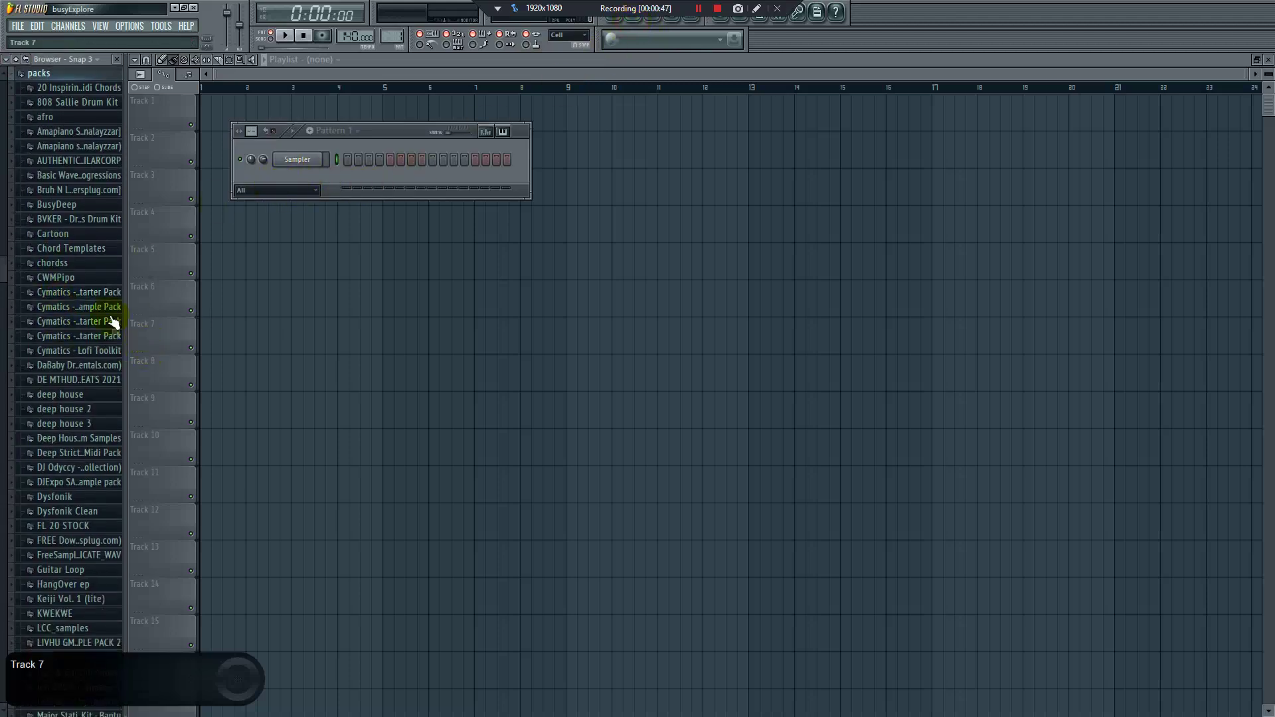
{"action": "left_click_drag", "start_coordinate": [2, 293], "coordinate": [2, 467]}
{"action": "scroll", "coordinate": [2, 467], "scroll_direction": "down", "scroll_amount": 12}
{"action": "left_click", "coordinate": [67, 457]}
{"action": "scroll", "coordinate": [67, 471], "scroll_direction": "down", "scroll_amount": 3}
{"action": "left_click", "coordinate": [81, 282]}
{"action": "left_click", "coordinate": [77, 141]}
{"action": "left_click", "coordinate": [75, 125]}
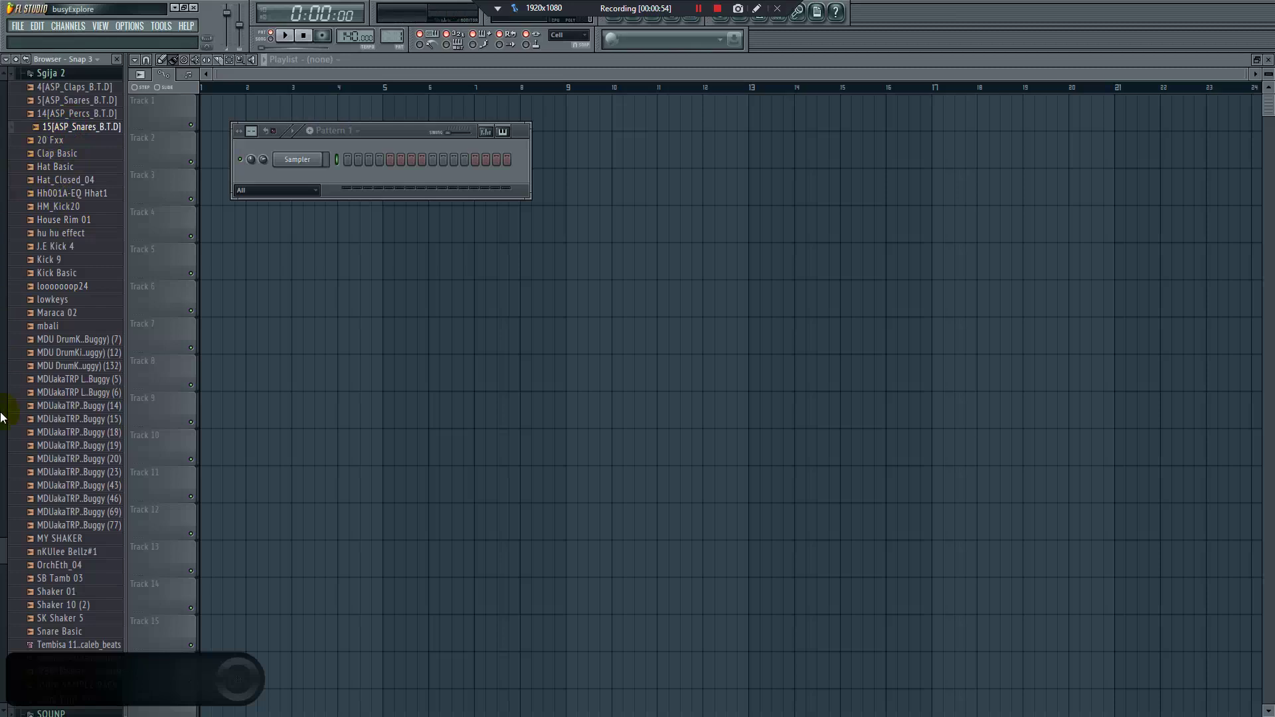
{"action": "left_click", "coordinate": [2, 564]}
{"action": "scroll", "coordinate": [5, 505], "scroll_direction": "up", "scroll_amount": 2}
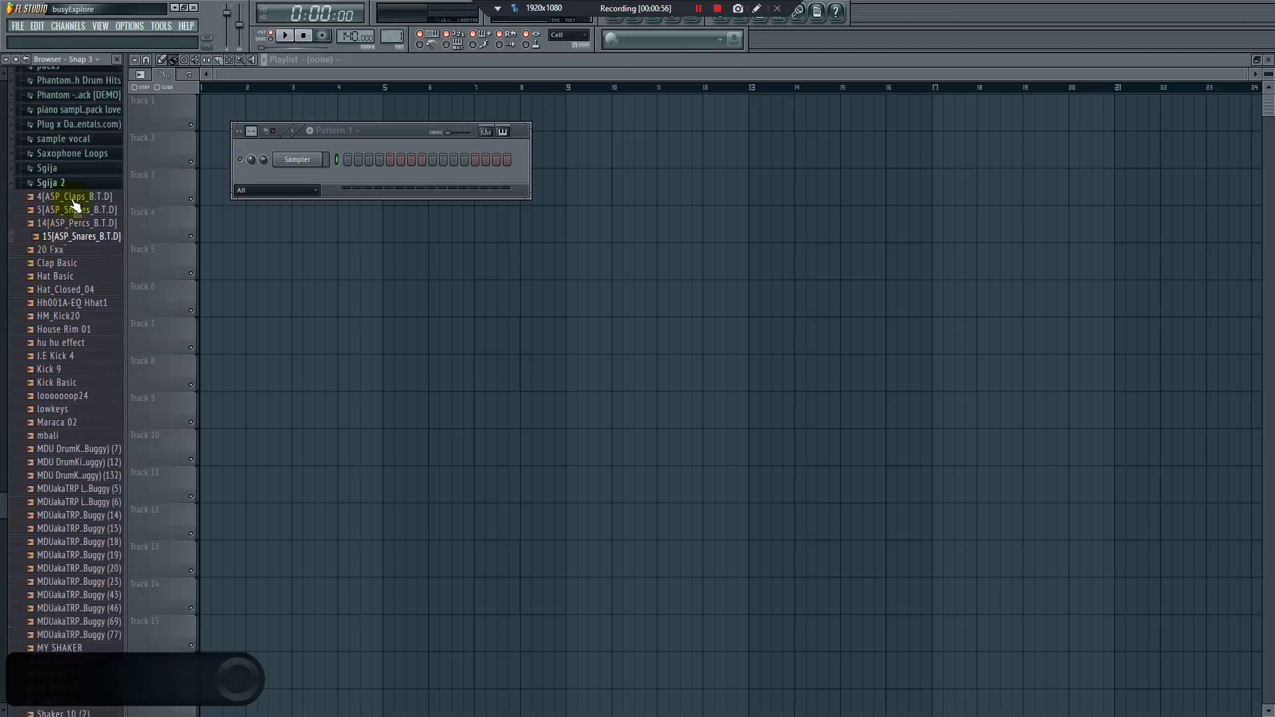
{"action": "left_click", "coordinate": [85, 186]}
Look through the Sgija and SGIJA SAMPLE PACK folders for suitable percussion samples
{"action": "left_click", "coordinate": [51, 317]}
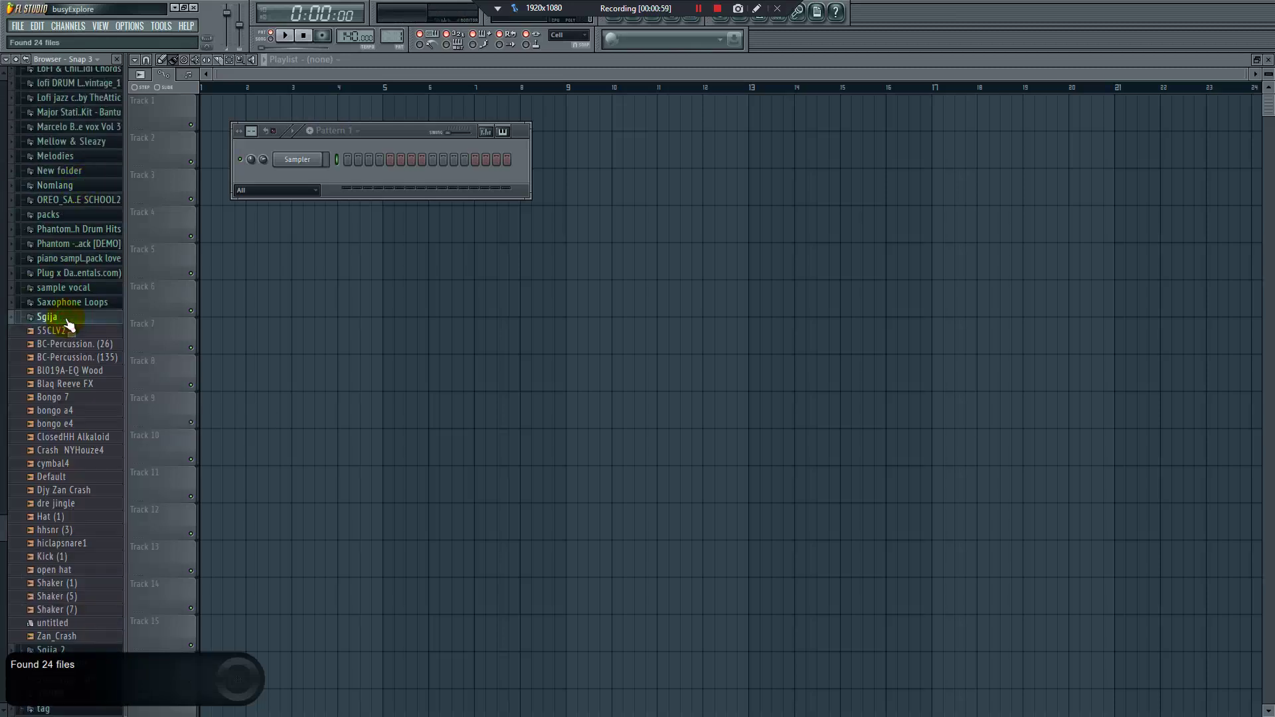
{"action": "left_click", "coordinate": [56, 372]}
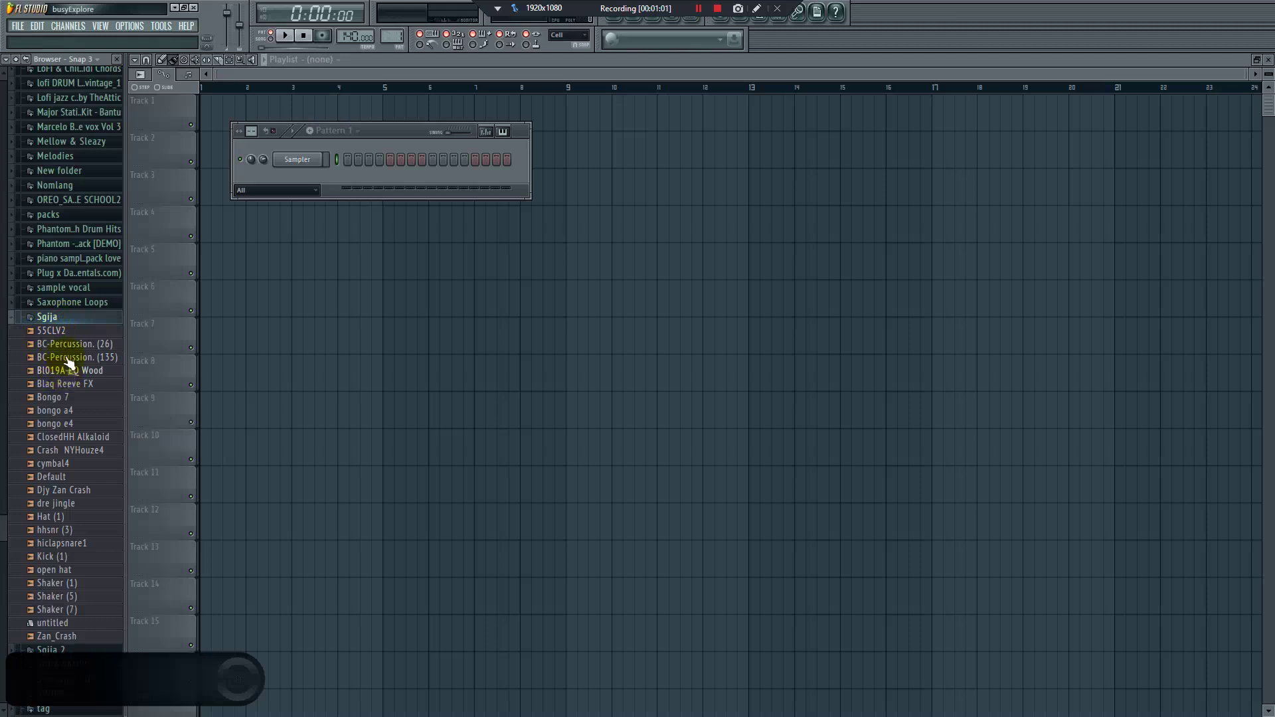
{"action": "left_click", "coordinate": [66, 319]}
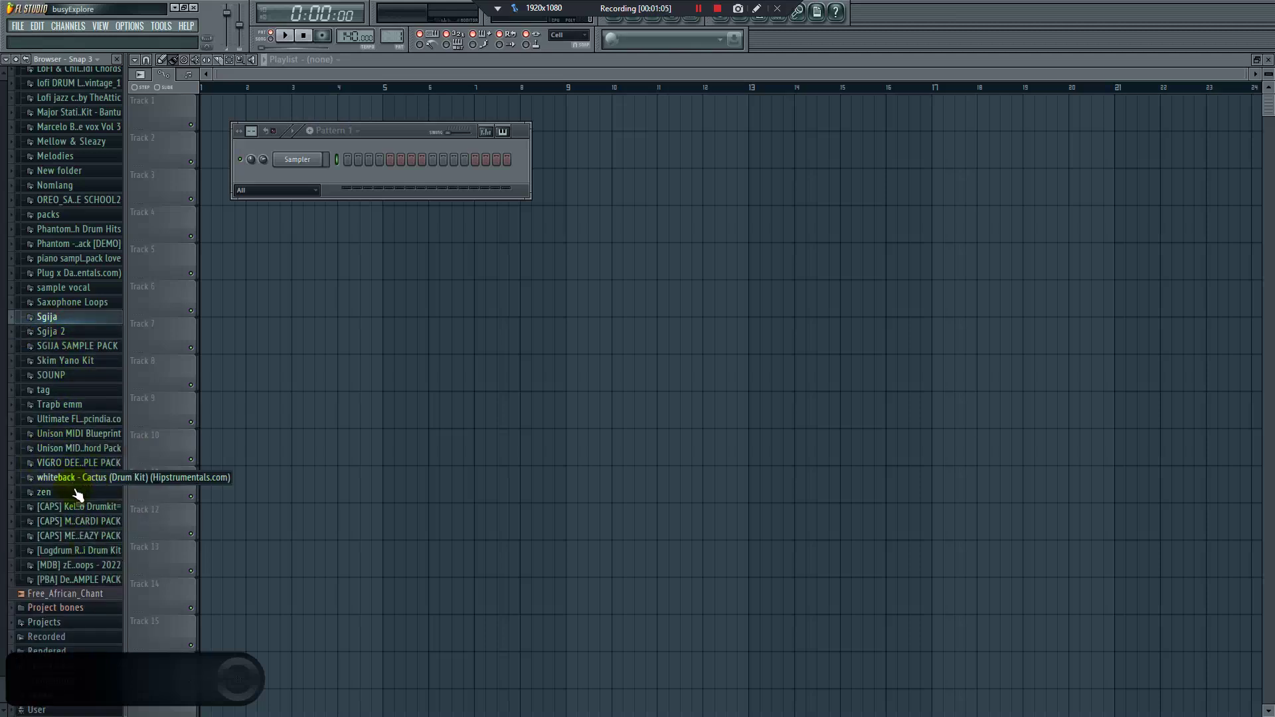
{"action": "left_click", "coordinate": [68, 347]}
{"action": "left_click", "coordinate": [63, 344]}
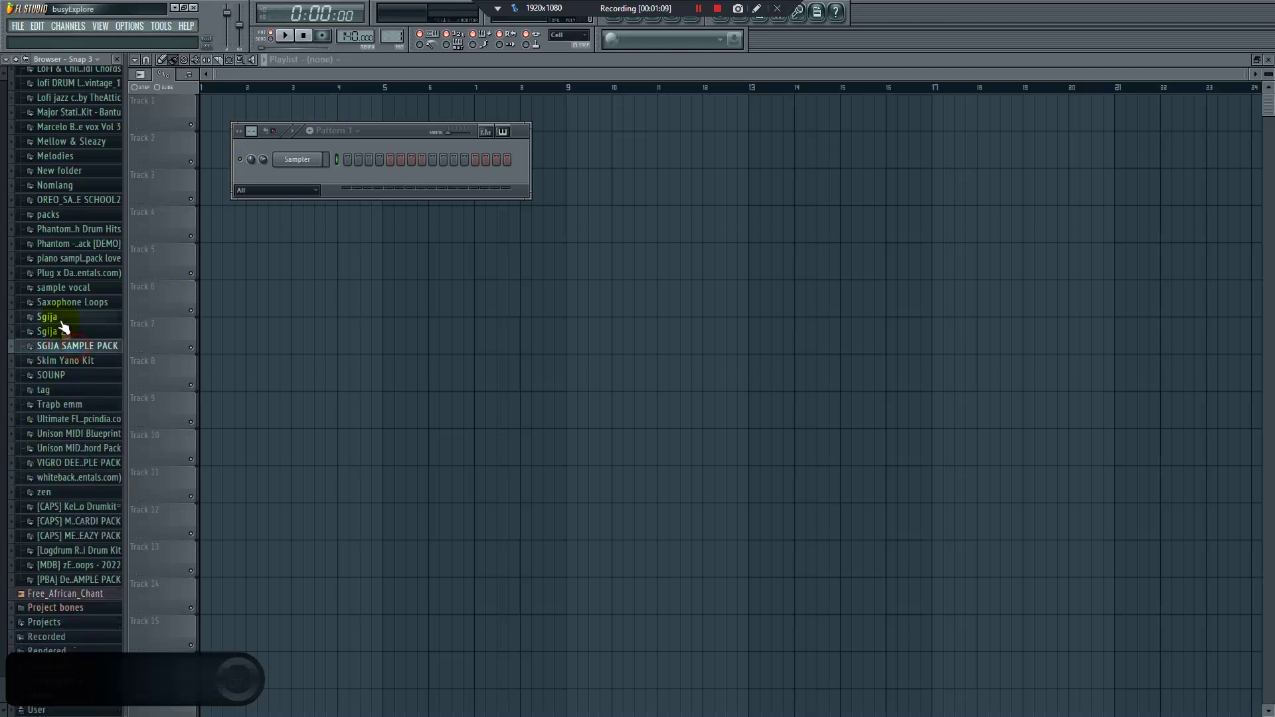
Load Perc_09 from the zen folder into the Sampler channel and add Perc_07 as a second channel
{"action": "left_click", "coordinate": [77, 491]}
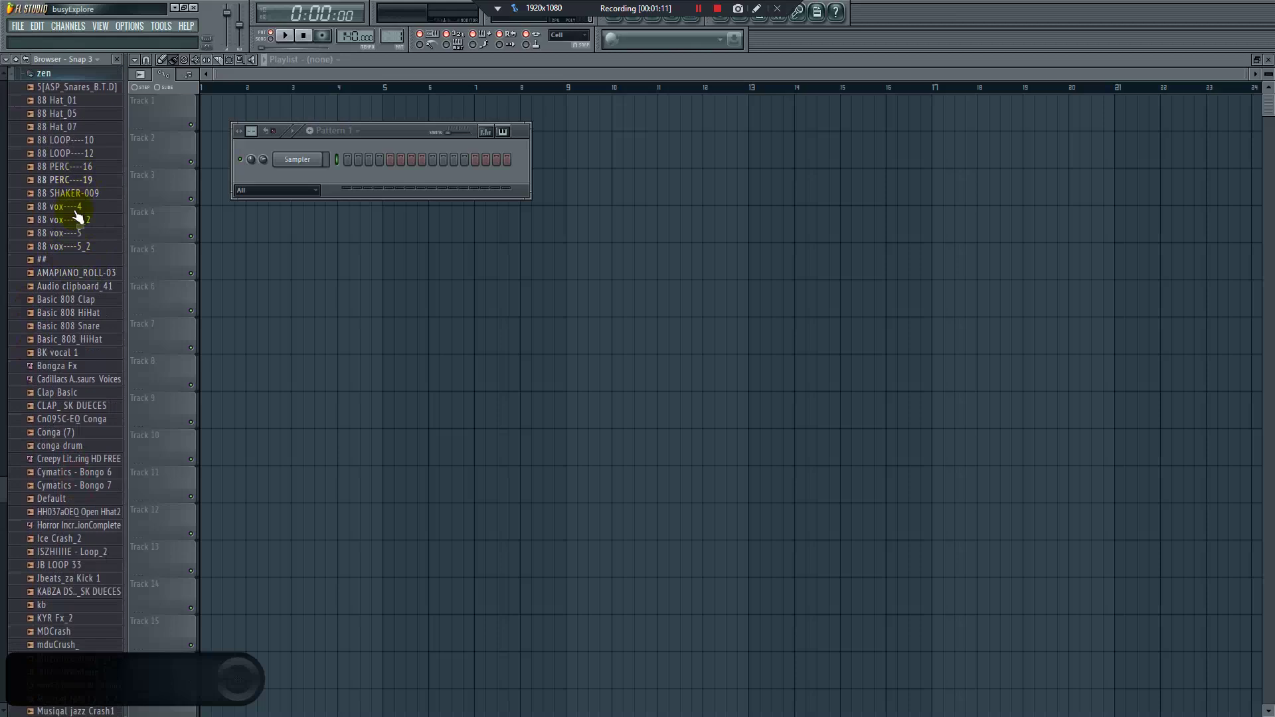
{"action": "scroll", "coordinate": [74, 282], "scroll_direction": "down", "scroll_amount": 10}
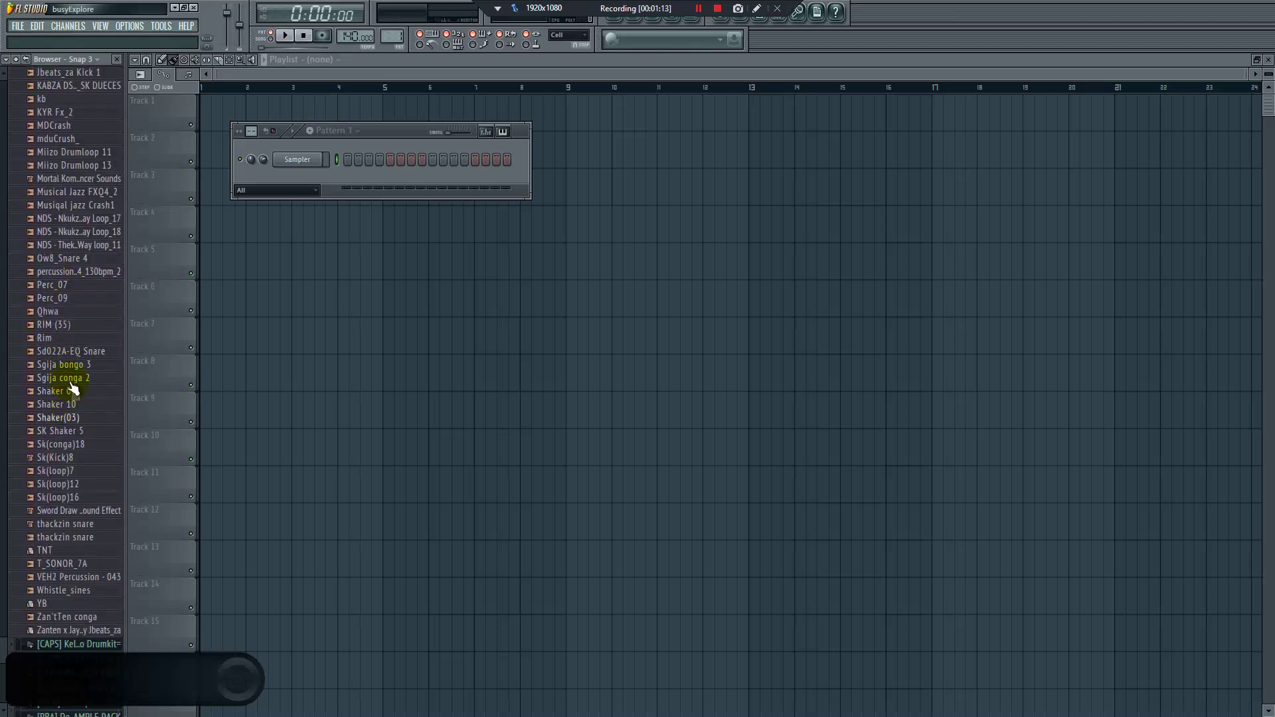
{"action": "left_click_drag", "start_coordinate": [64, 290], "coordinate": [299, 163]}
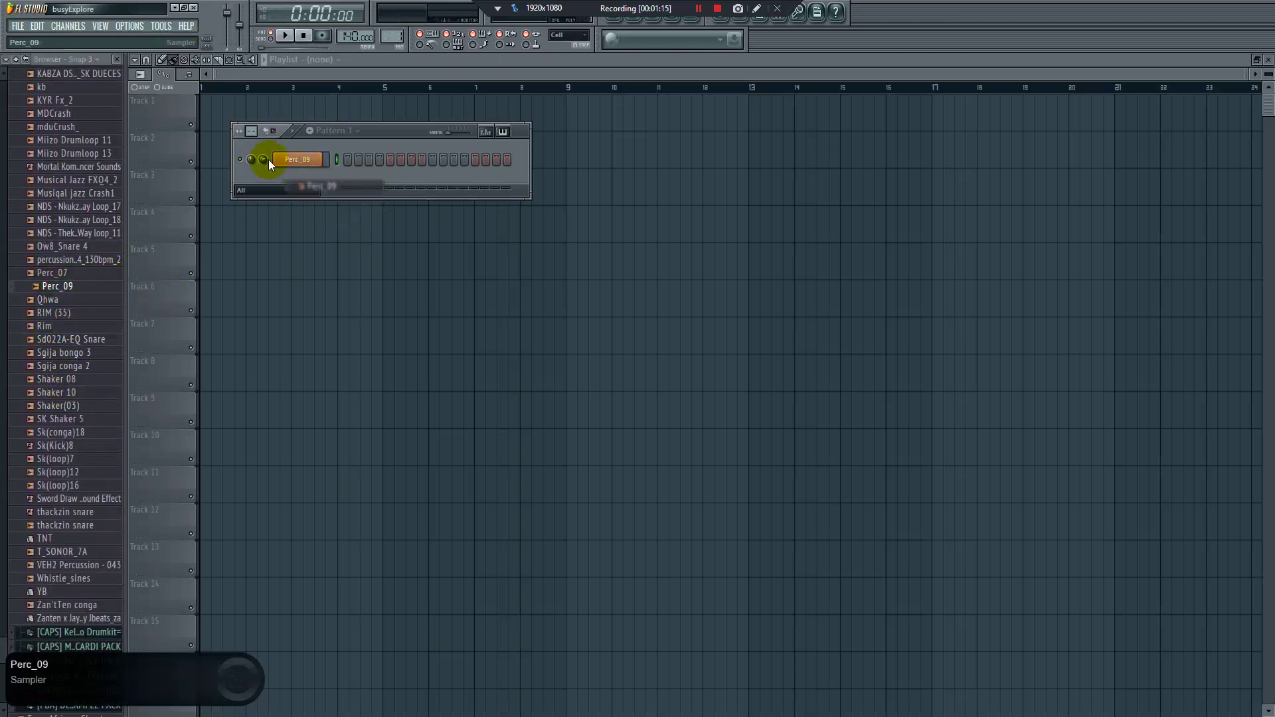
{"action": "left_click_drag", "start_coordinate": [53, 273], "coordinate": [315, 169]}
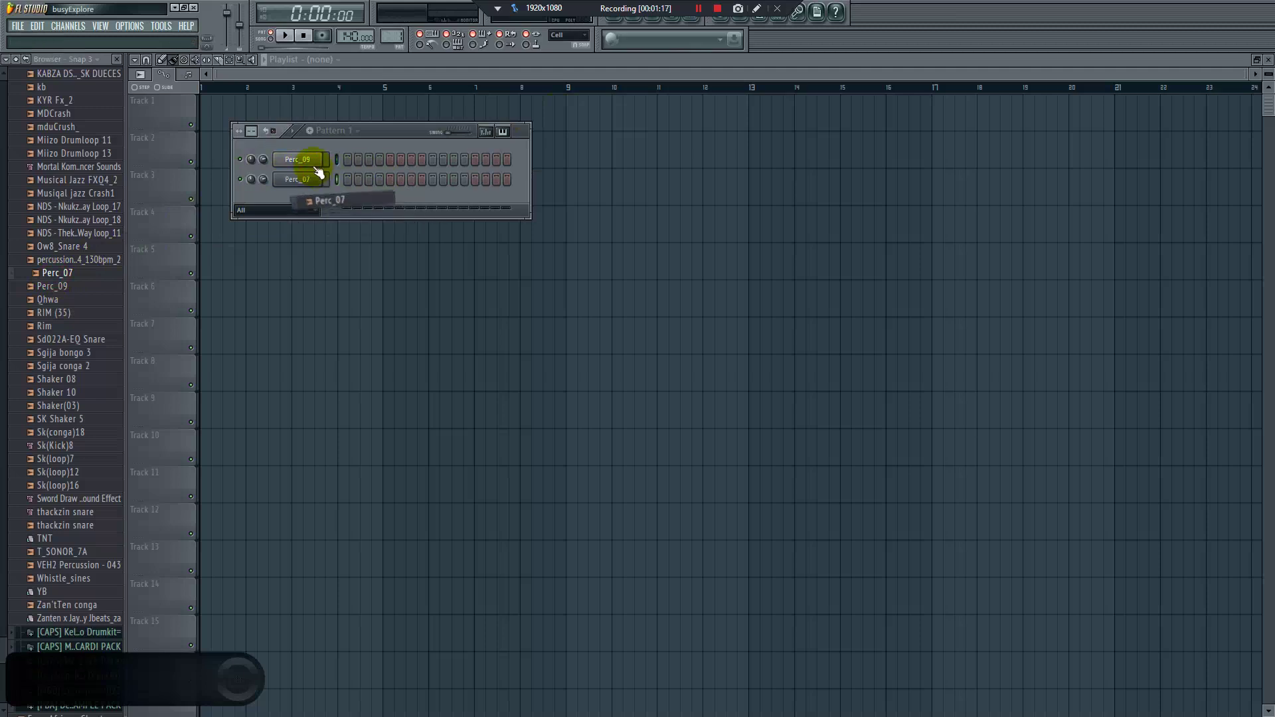
Extend the pattern to 32 steps and place hits for Perc_09 on step 1 and Perc_07 on step 4
{"action": "scroll", "coordinate": [269, 132], "scroll_direction": "up", "scroll_amount": 2}
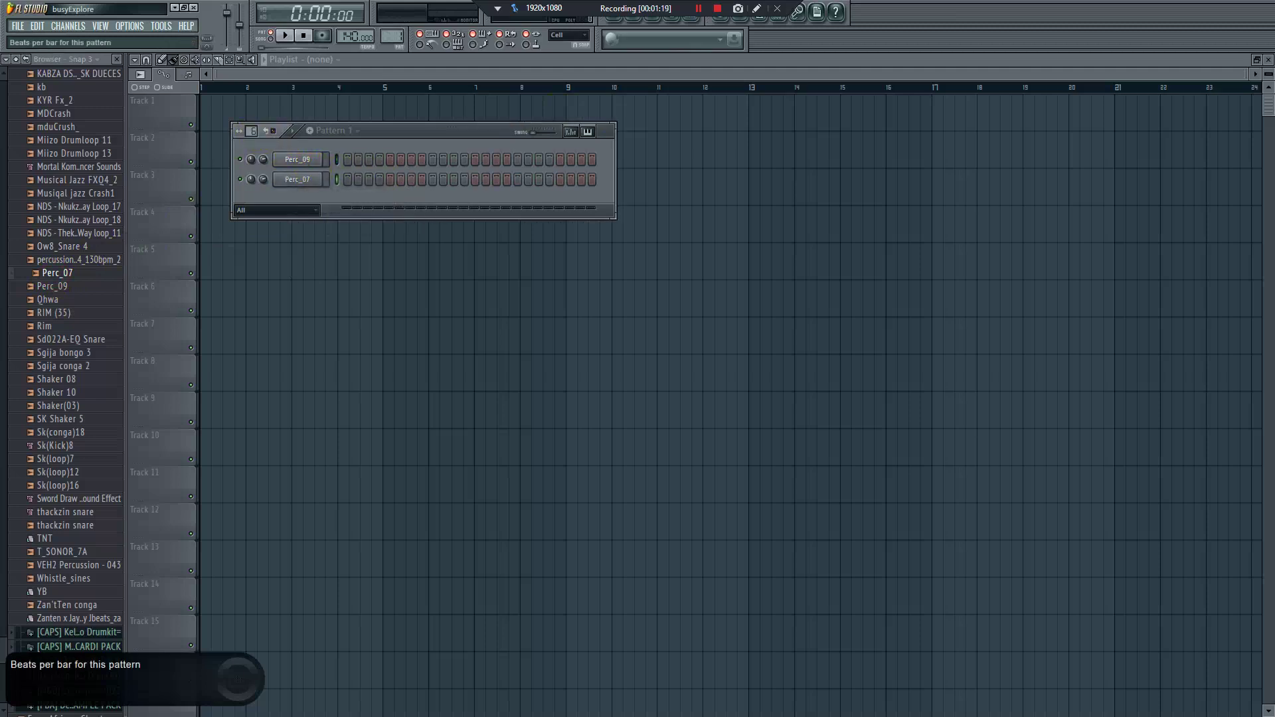
{"action": "scroll", "coordinate": [255, 133], "scroll_direction": "up", "scroll_amount": 2}
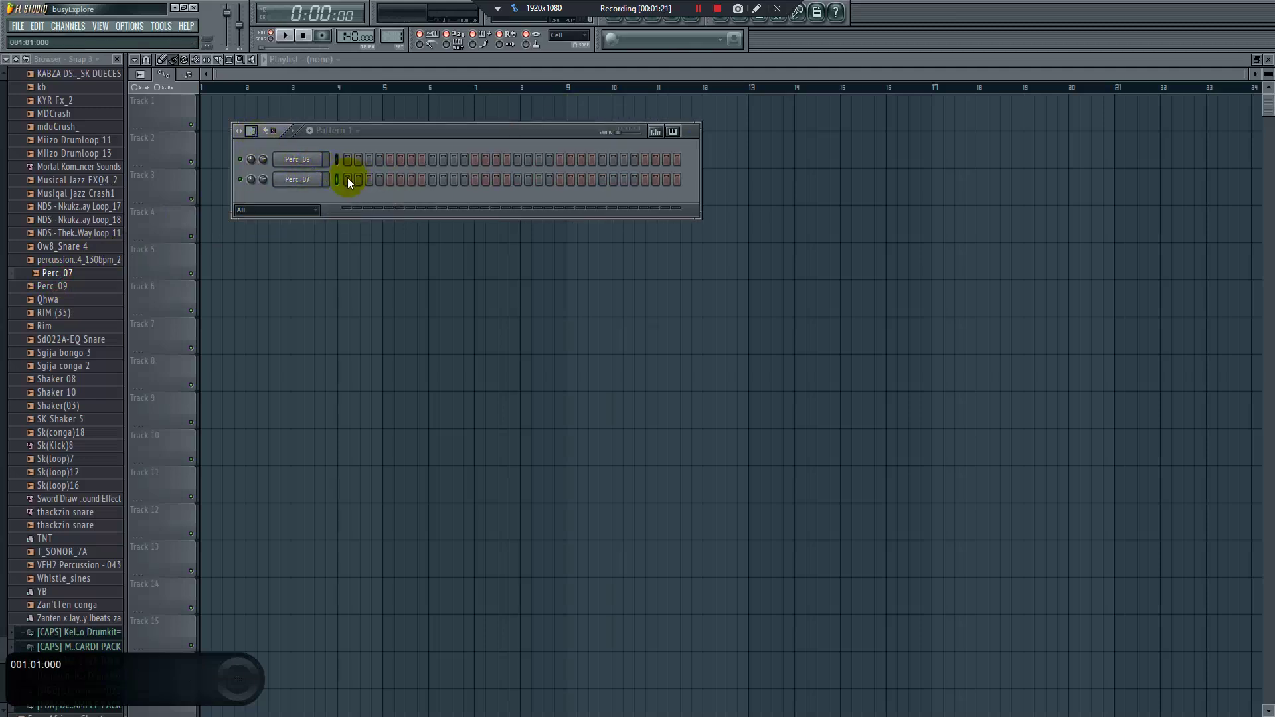
{"action": "left_click", "coordinate": [380, 179]}
Set the tempo to 112 BPM and add Sgija bongo 3 as a channel with a hit on step 7
{"action": "left_click_drag", "start_coordinate": [346, 34], "coordinate": [346, 53]}
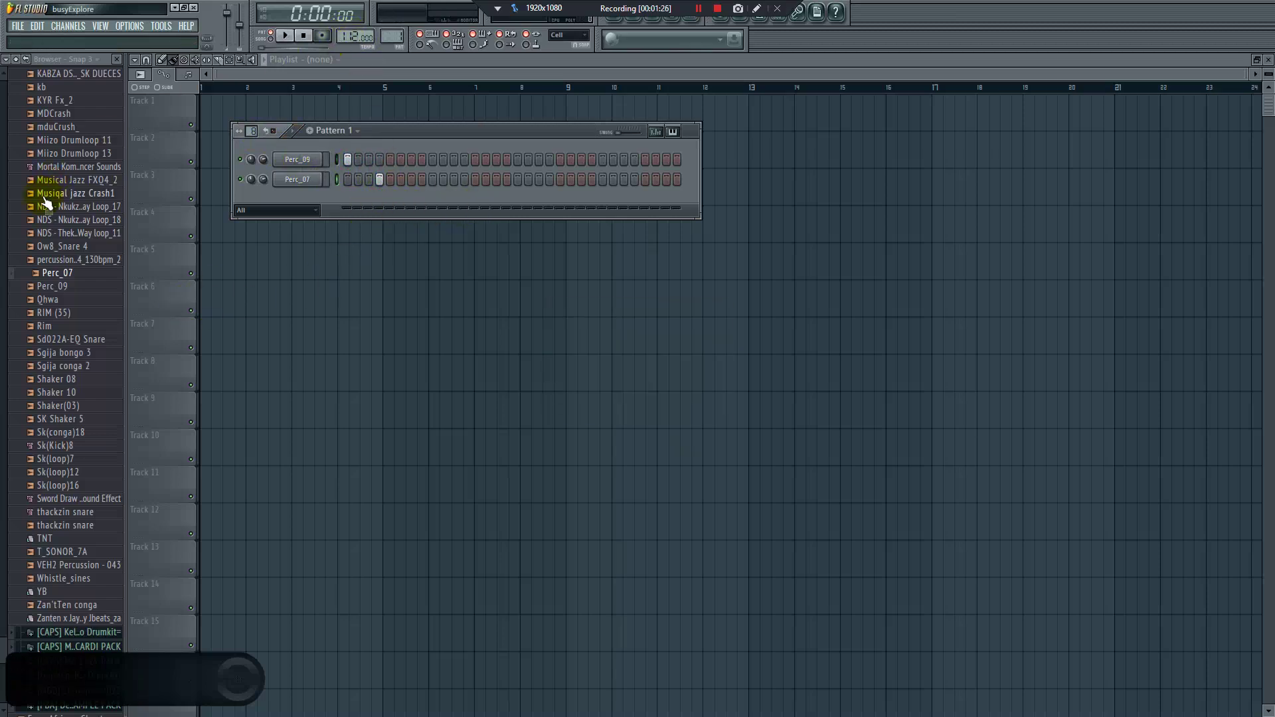
{"action": "left_click_drag", "start_coordinate": [89, 353], "coordinate": [392, 243]}
{"action": "left_click_drag", "start_coordinate": [412, 194], "coordinate": [411, 194]}
{"action": "left_click", "coordinate": [412, 199]}
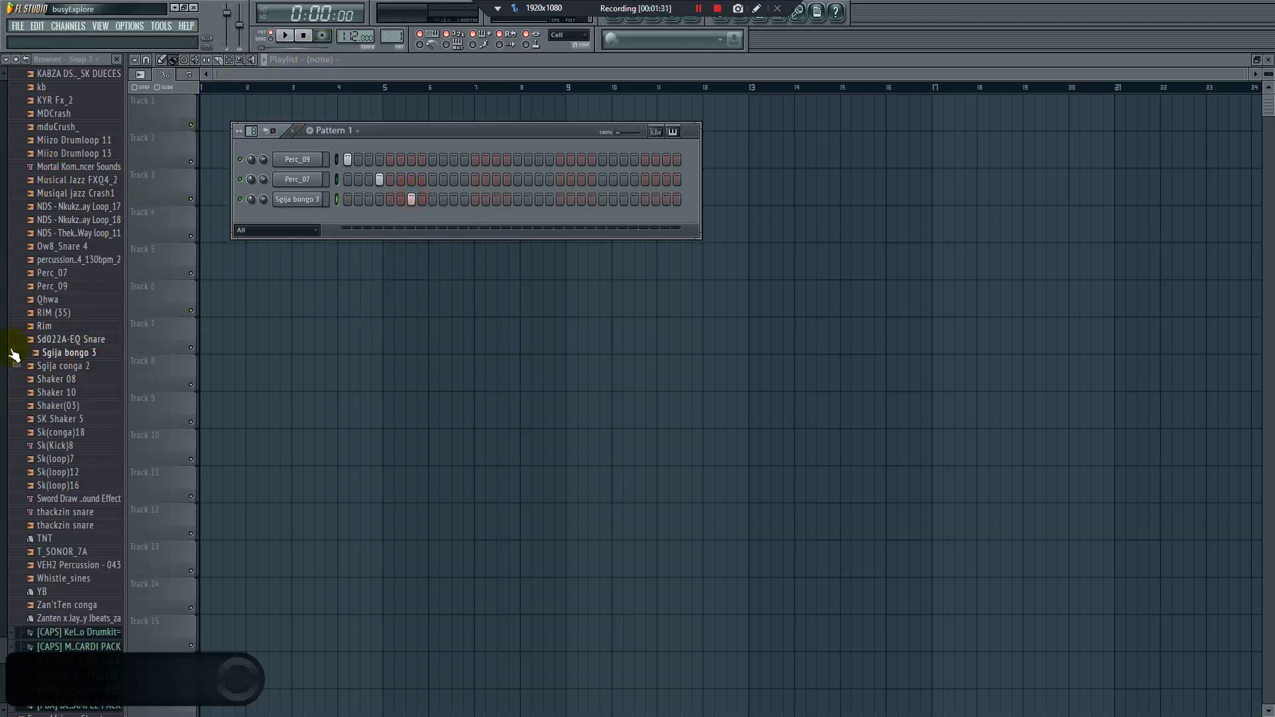
Audition other percussion samples in the zen folder, including Perc_07 and Sgija conga 2
{"action": "left_click", "coordinate": [61, 274]}
{"action": "left_click", "coordinate": [75, 366]}
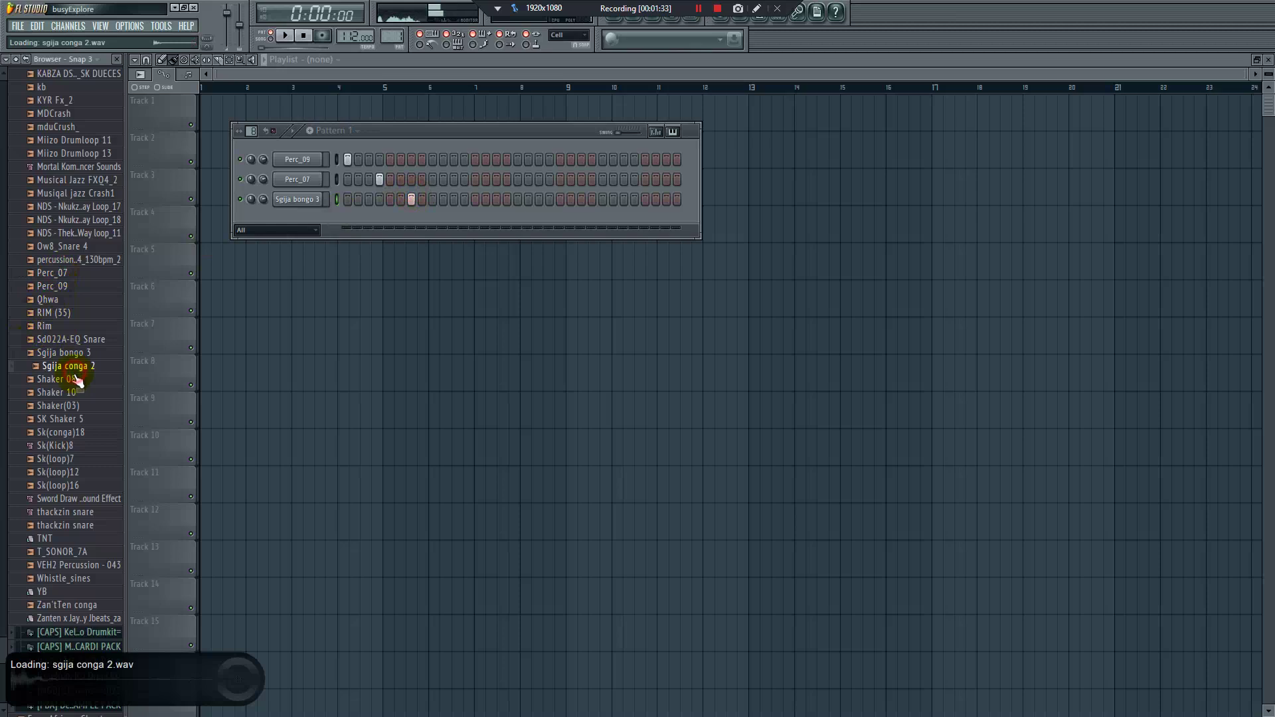
{"action": "scroll", "coordinate": [69, 269], "scroll_direction": "up", "scroll_amount": 1}
{"action": "scroll", "coordinate": [68, 269], "scroll_direction": "up", "scroll_amount": 8}
{"action": "left_click", "coordinate": [74, 301]}
{"action": "scroll", "coordinate": [78, 239], "scroll_direction": "up", "scroll_amount": 7}
{"action": "scroll", "coordinate": [79, 220], "scroll_direction": "up", "scroll_amount": 9}
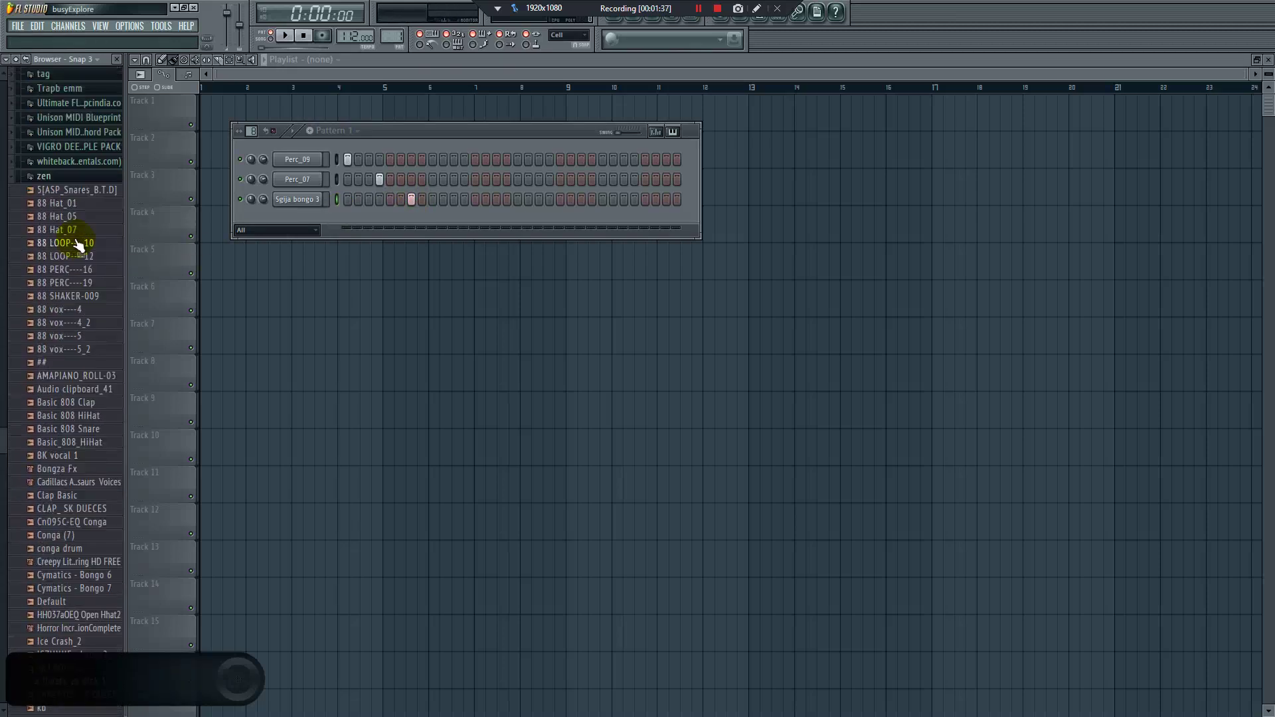
Add 88 PERC----19 as a channel, give it the step 7 hit instead of Sgija bongo 3, and play the pattern
{"action": "left_click", "coordinate": [79, 314]}
{"action": "left_click", "coordinate": [80, 326]}
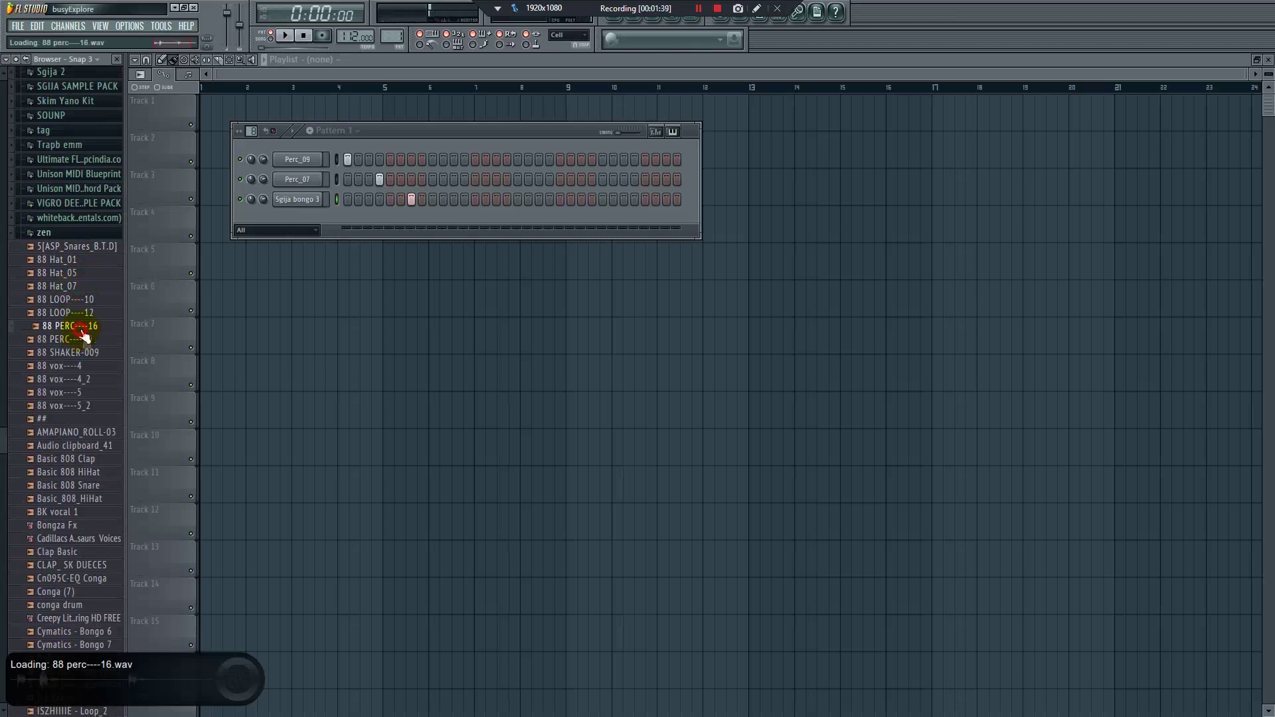
{"action": "left_click_drag", "start_coordinate": [79, 338], "coordinate": [409, 214]}
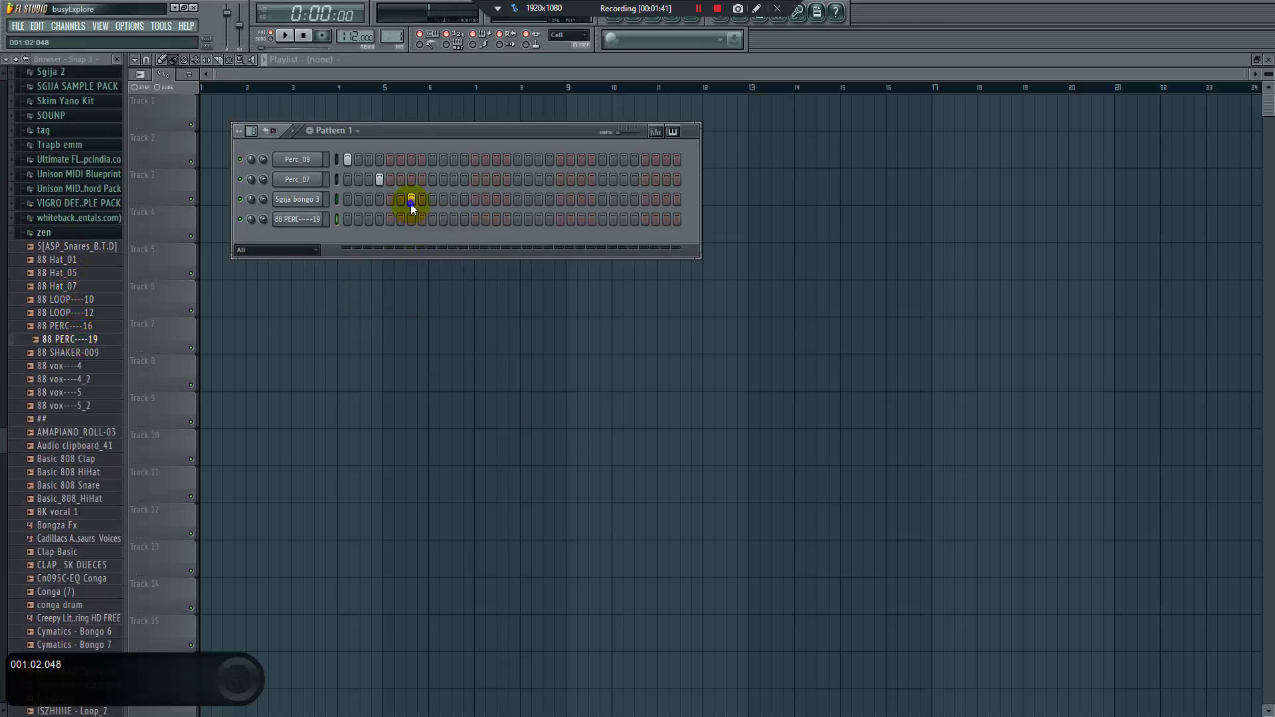
{"action": "key", "text": "space"}
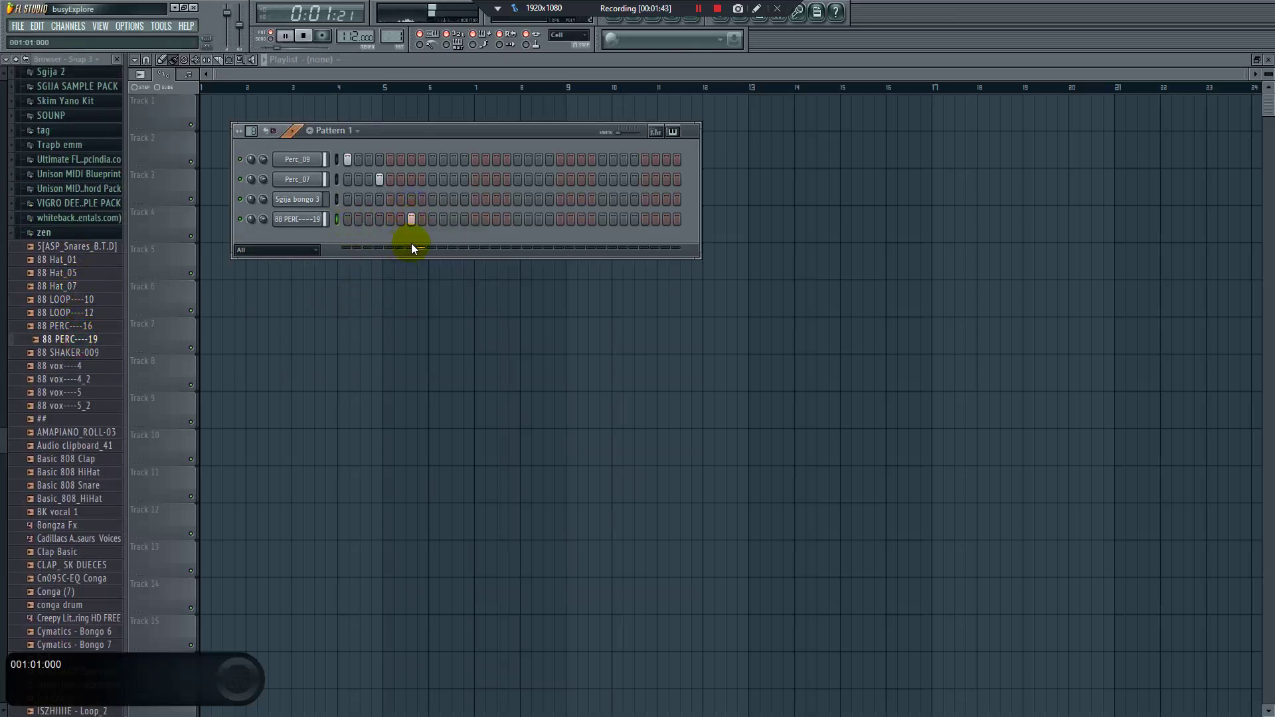
Add hits for Sgija bongo 3 on steps 13 and 15, Perc_09 on 17, Perc_07 on 20 and 88 PERC----19 on 23
{"action": "left_click", "coordinate": [507, 179]}
{"action": "left_click", "coordinate": [507, 180]}
{"action": "left_click", "coordinate": [498, 200]}
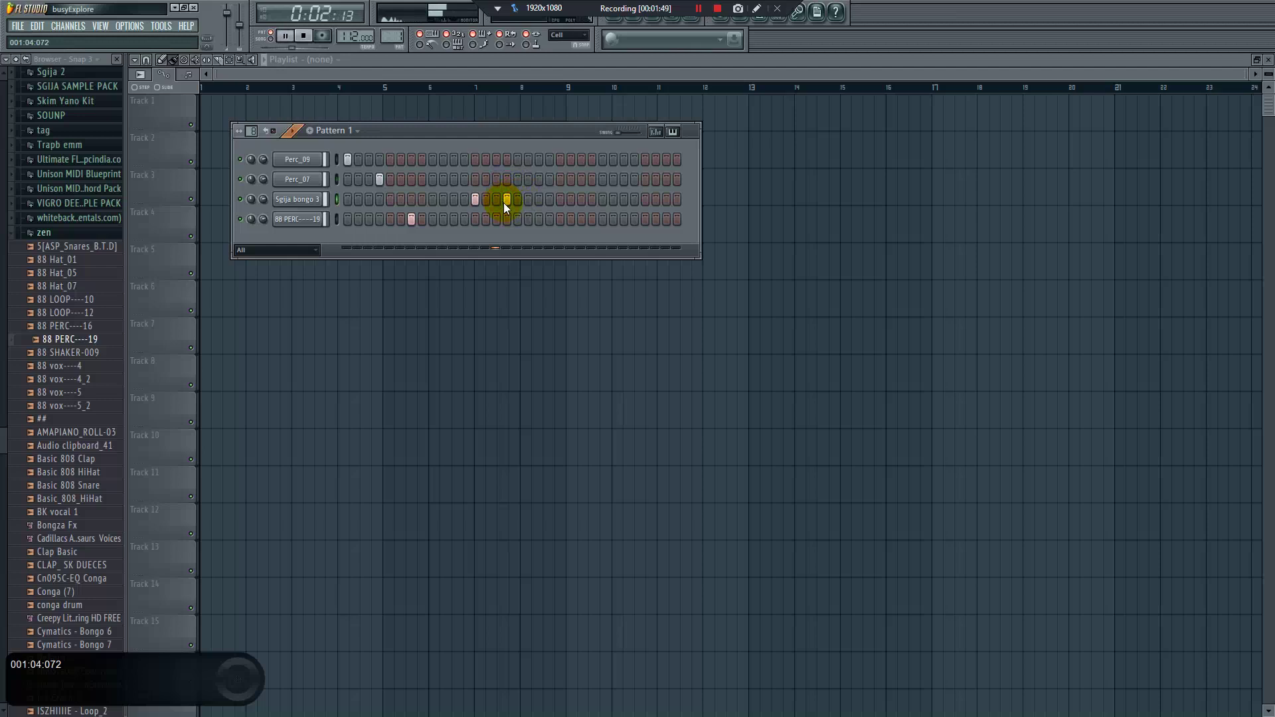
{"action": "left_click", "coordinate": [518, 160]}
{"action": "left_click", "coordinate": [538, 180]}
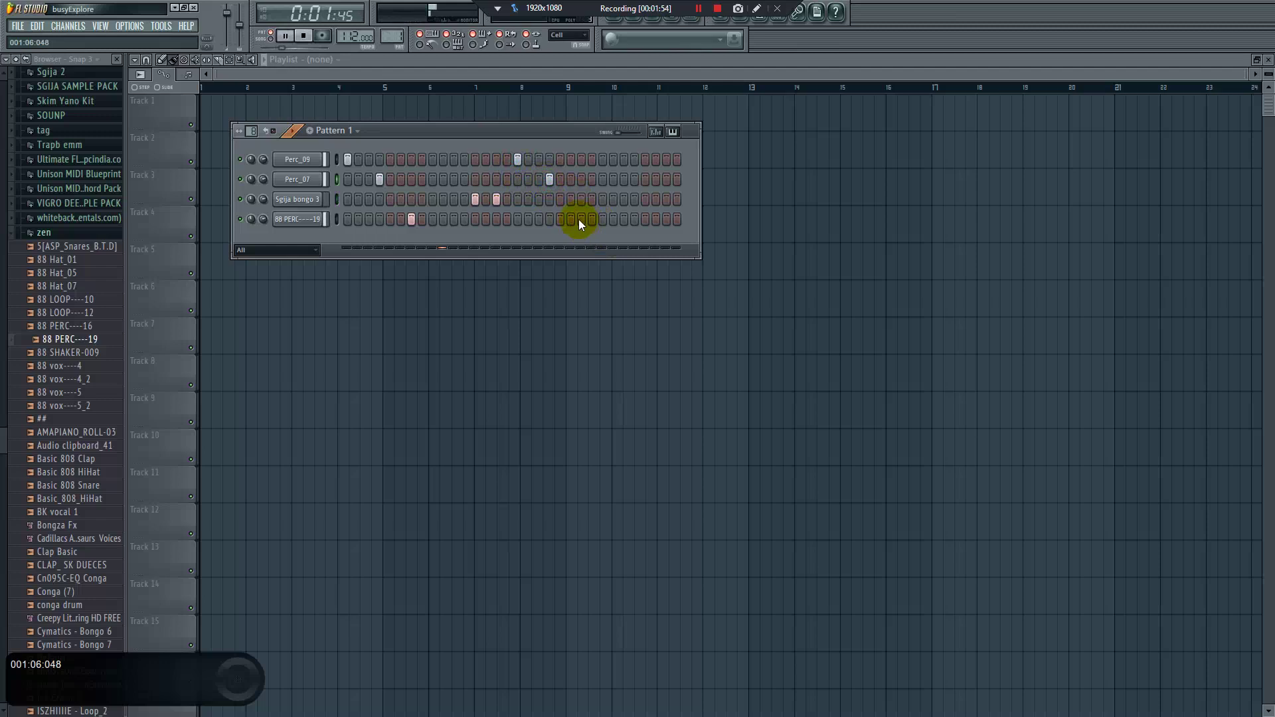
Toggle Use loop points in the channel settings of Perc_07, Perc_09 and 88 PERC----19
{"action": "left_click", "coordinate": [297, 179]}
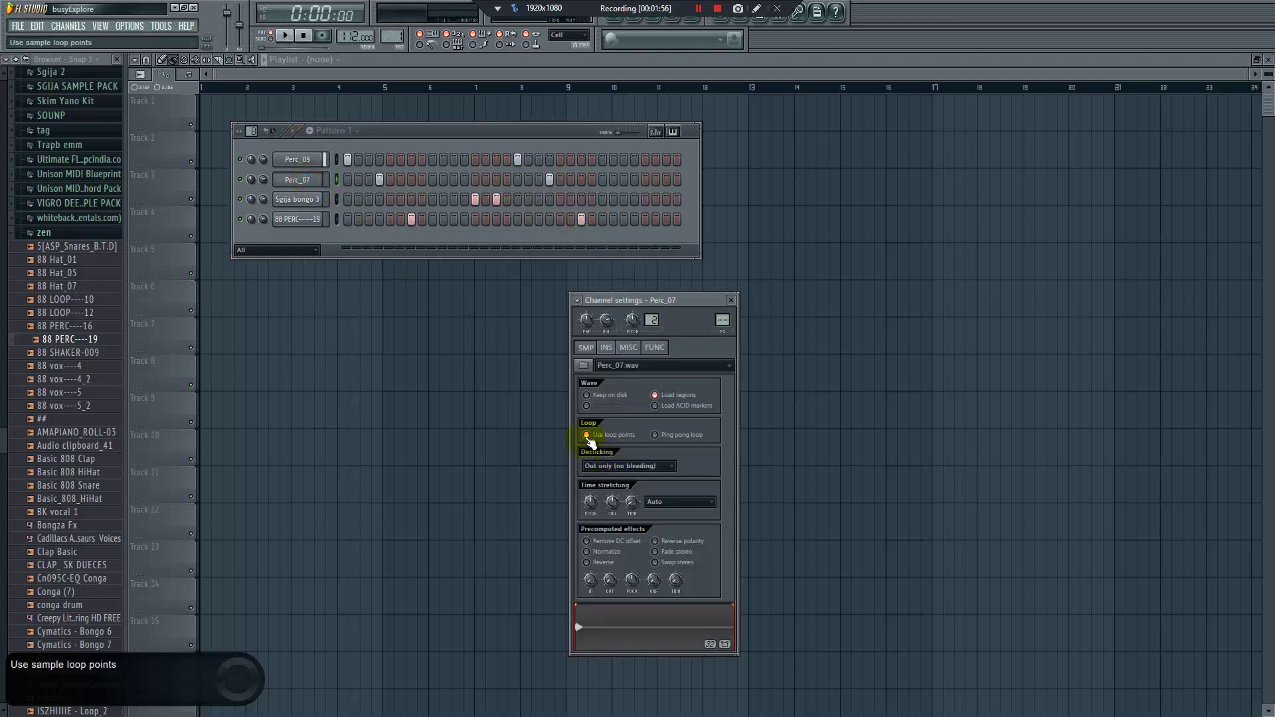
{"action": "left_click", "coordinate": [299, 160]}
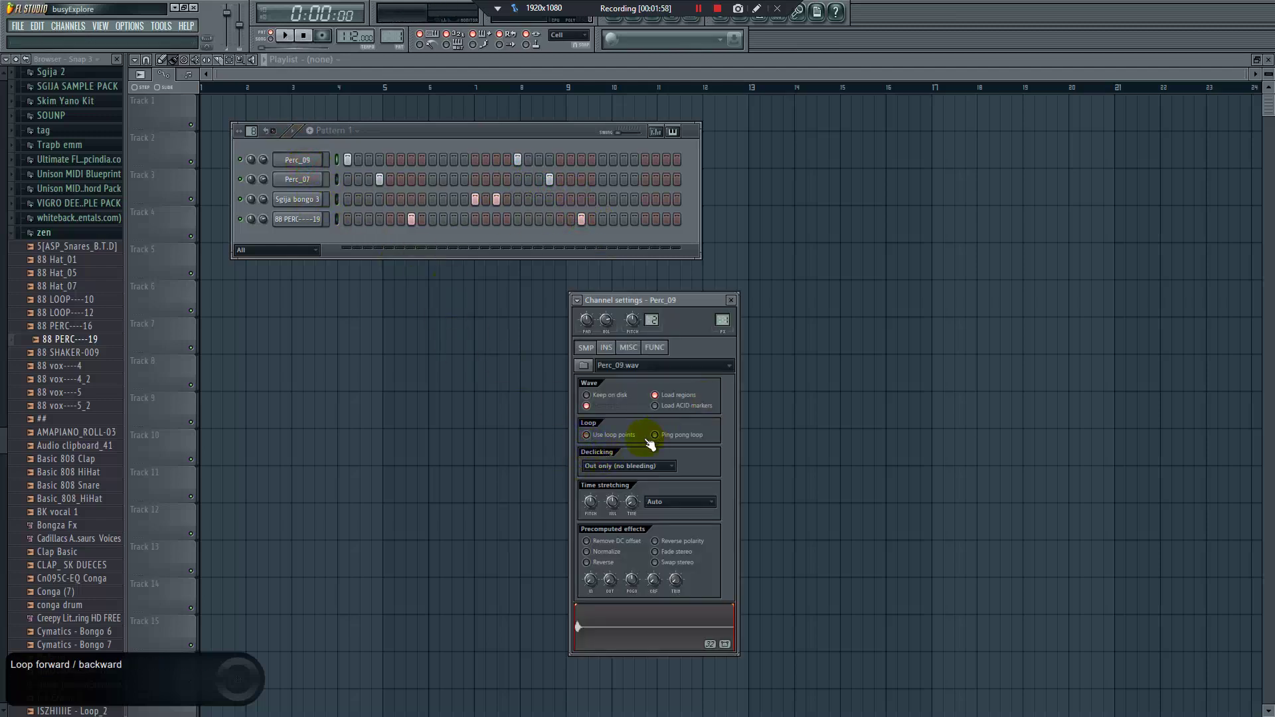
{"action": "left_click", "coordinate": [298, 219]}
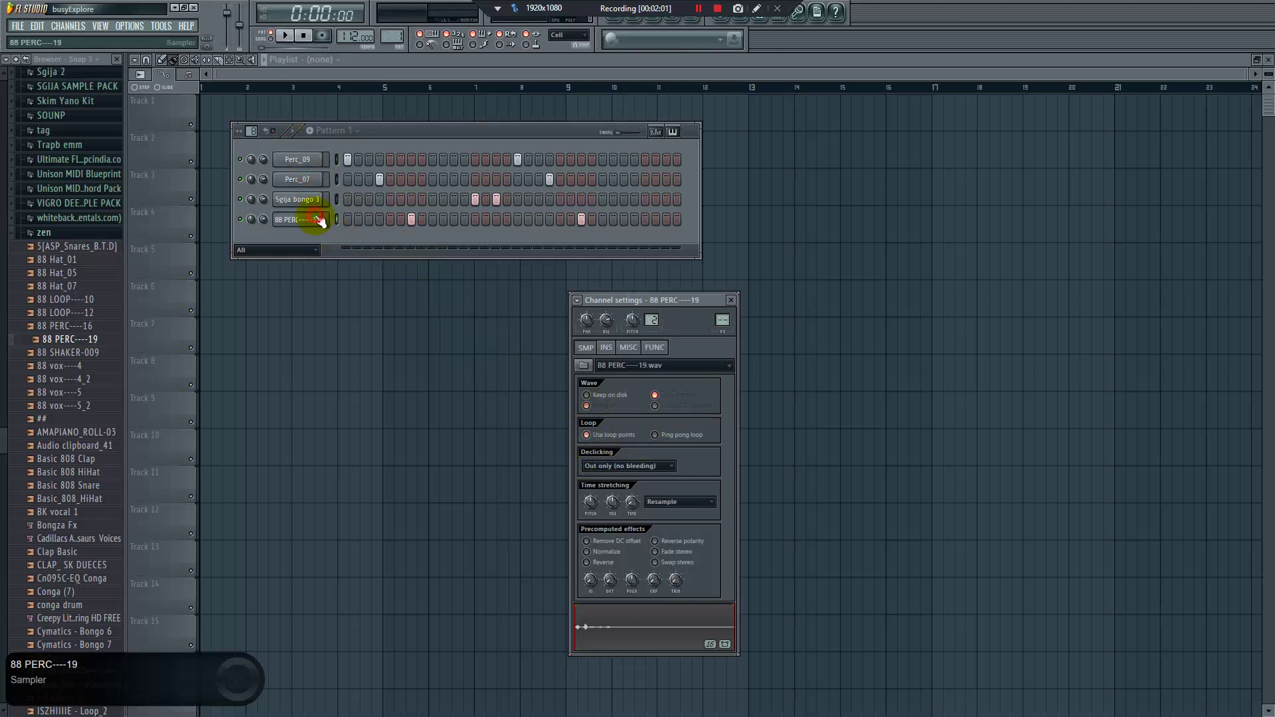
{"action": "left_click", "coordinate": [607, 435]}
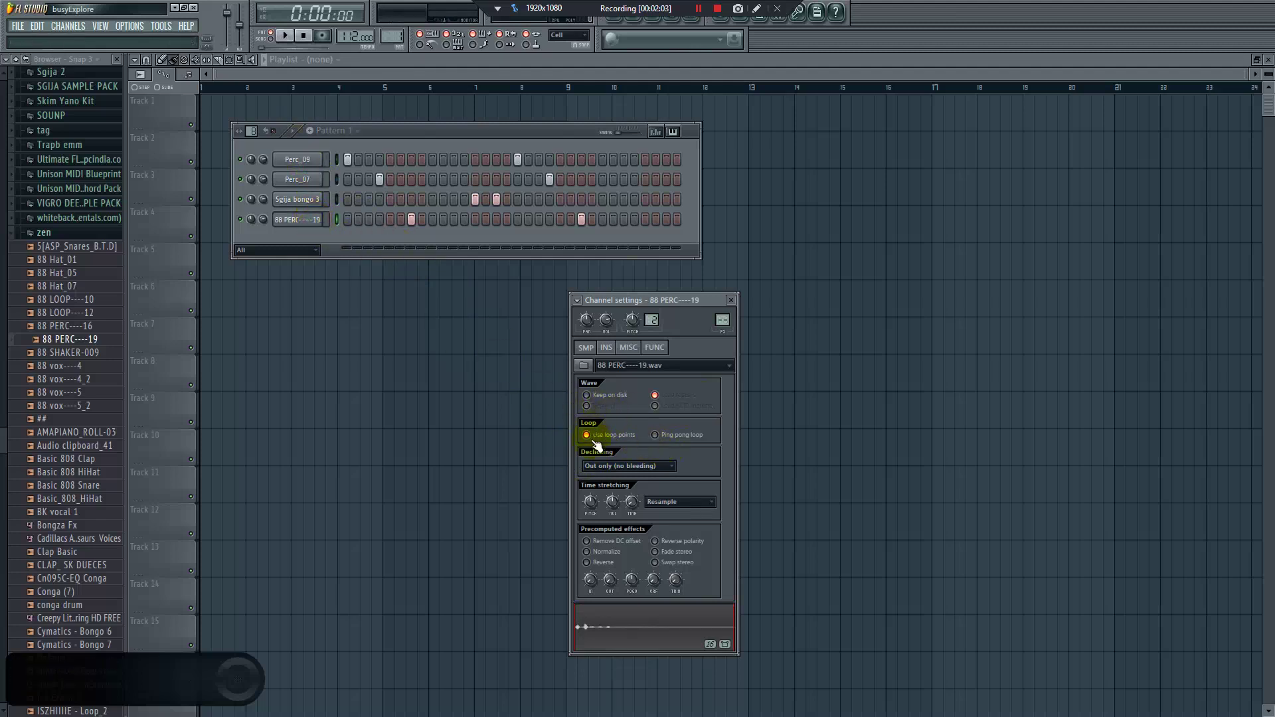
Toggle Use loop points for Sgija bongo 3, open the Perc_09 channel settings and play the pattern
{"action": "left_click", "coordinate": [298, 199]}
{"action": "left_click", "coordinate": [603, 433]}
{"action": "left_click", "coordinate": [298, 159]}
{"action": "key", "text": "space"}
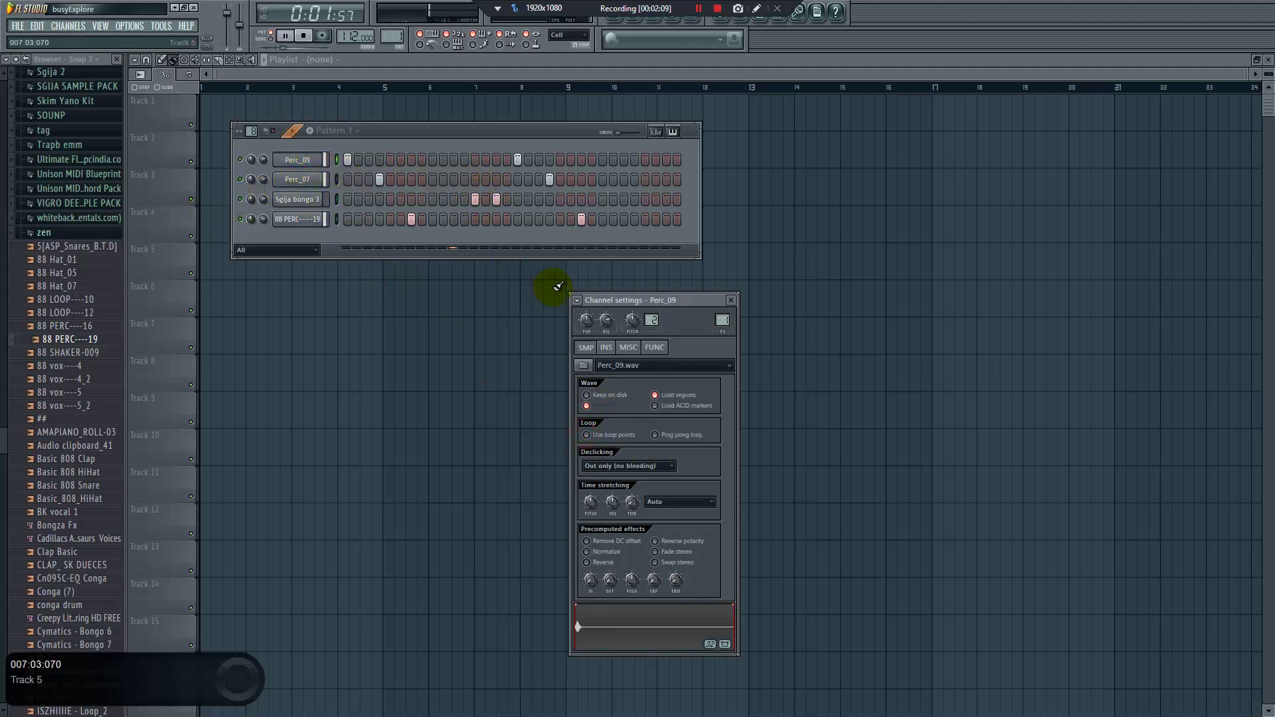
{"action": "key", "text": "space"}
Audition 88 PERC----16, 88 SHAKER-009, 88 LOOP----12, 88 Hat_05 and the 5[ASP_Snares_B.T.D] sample
{"action": "left_click", "coordinate": [66, 326]}
{"action": "left_click", "coordinate": [79, 355]}
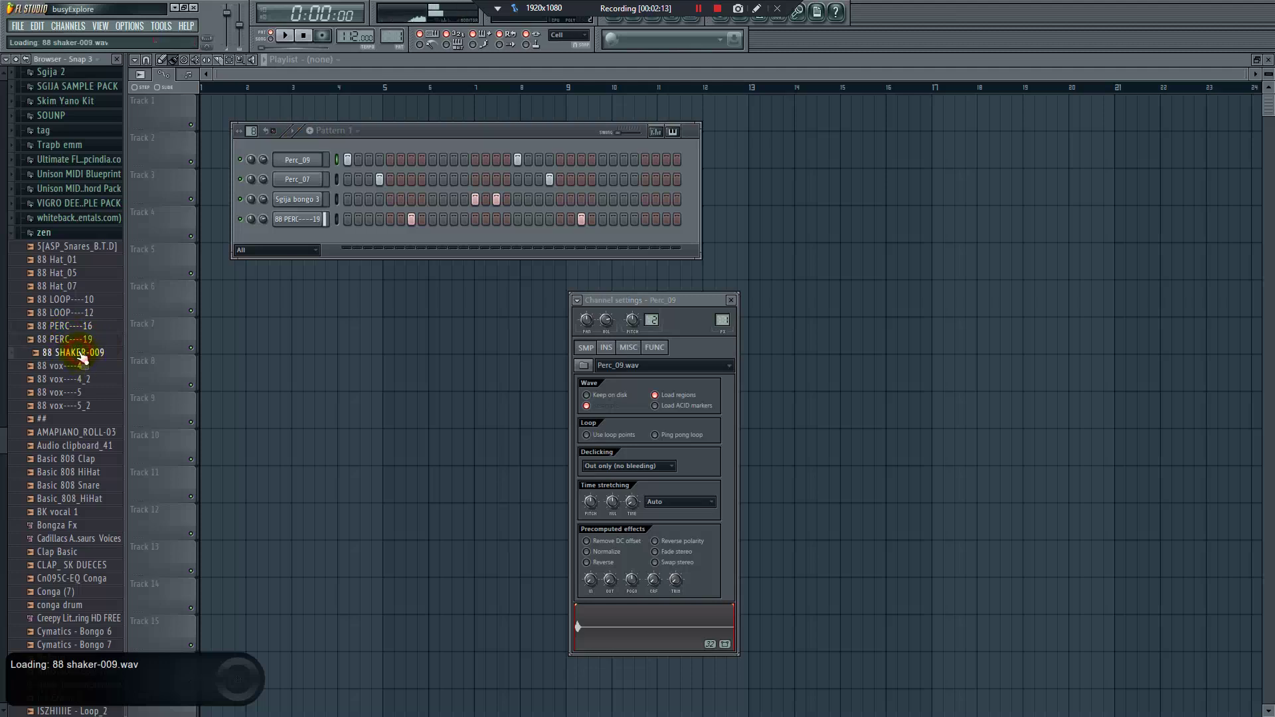
{"action": "left_click", "coordinate": [71, 313]}
{"action": "left_click", "coordinate": [69, 272]}
{"action": "left_click", "coordinate": [63, 247]}
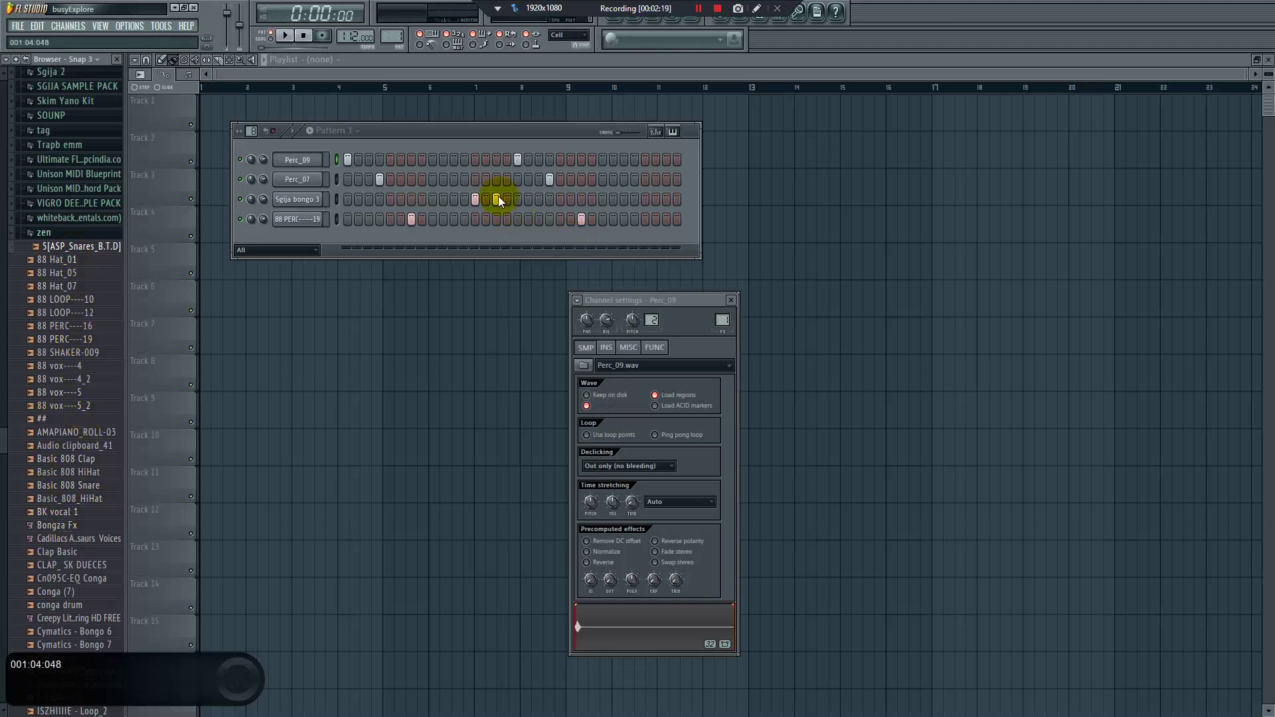
Move the Sgija bongo 3 hit on step 13 to step 27
{"action": "right_click", "coordinate": [477, 200]}
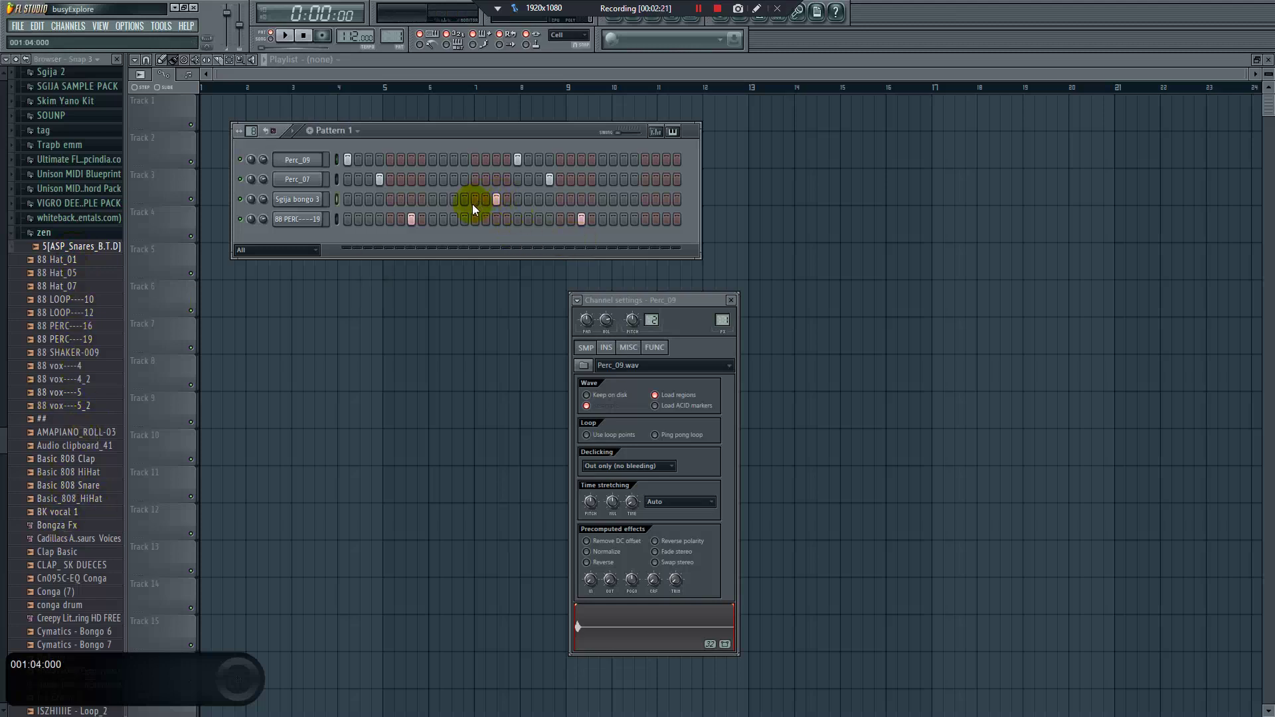
{"action": "left_click", "coordinate": [624, 200]}
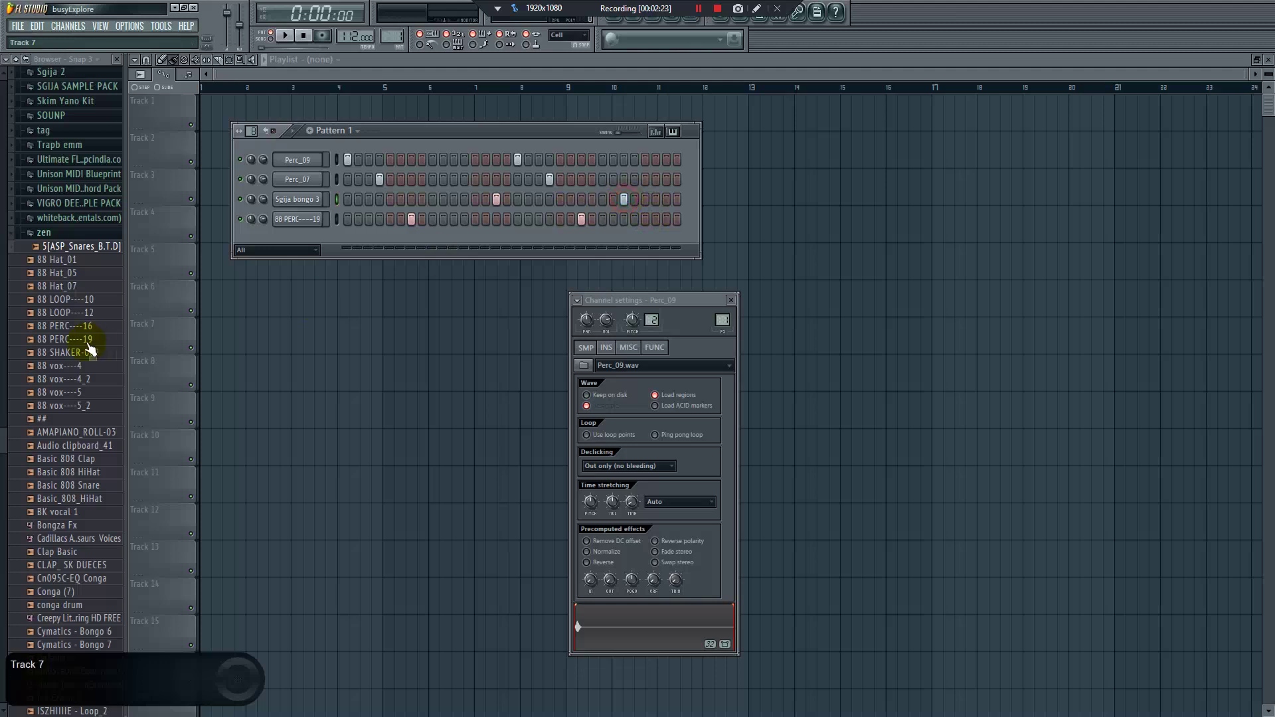
Add CLAP_ SK DUECES as a channel with hits on steps 1, 7, 15 and 17 while the pattern plays
{"action": "left_click_drag", "start_coordinate": [2, 463], "coordinate": [5, 551]}
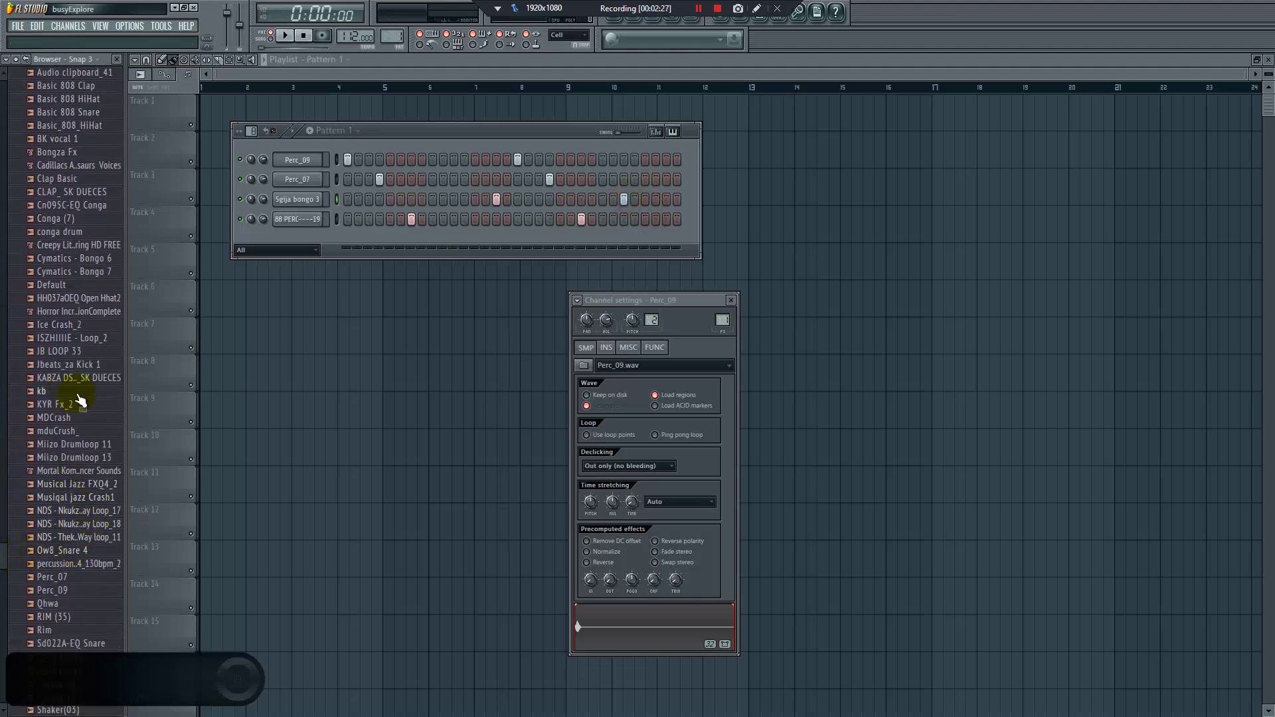
{"action": "scroll", "coordinate": [76, 392], "scroll_direction": "up", "scroll_amount": 5}
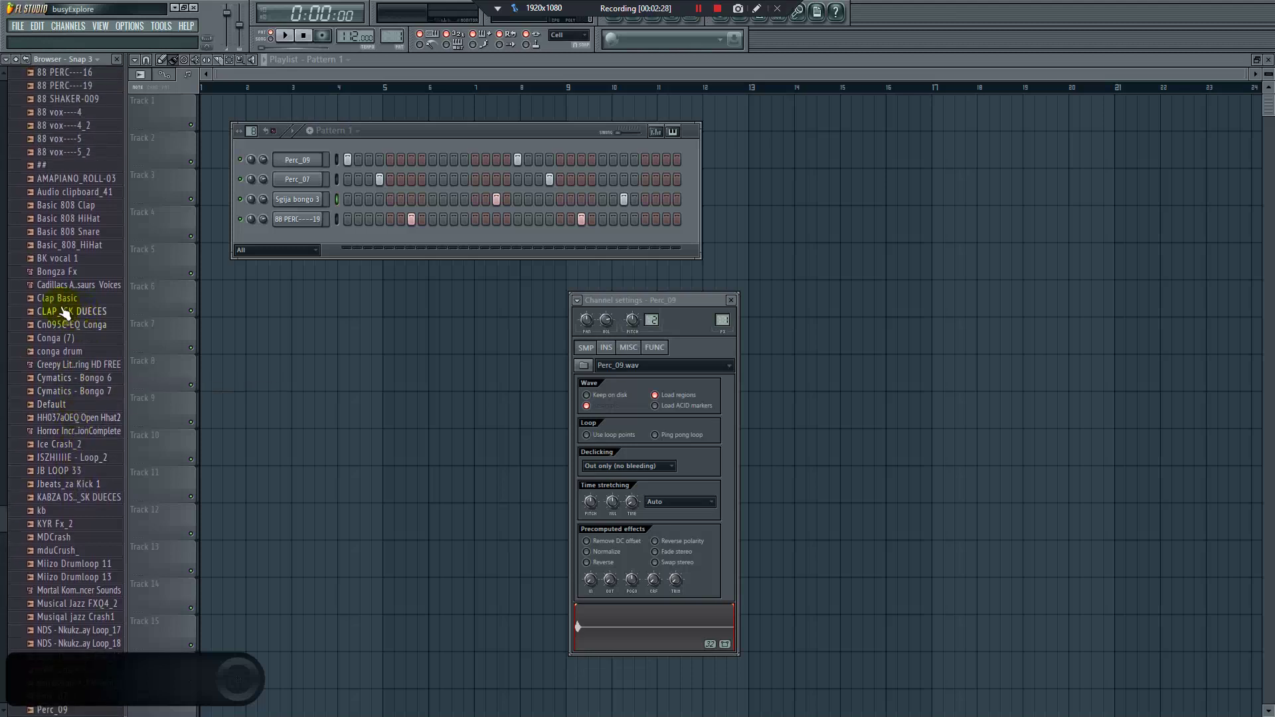
{"action": "left_click_drag", "start_coordinate": [93, 318], "coordinate": [347, 232]}
{"action": "key", "text": "space"}
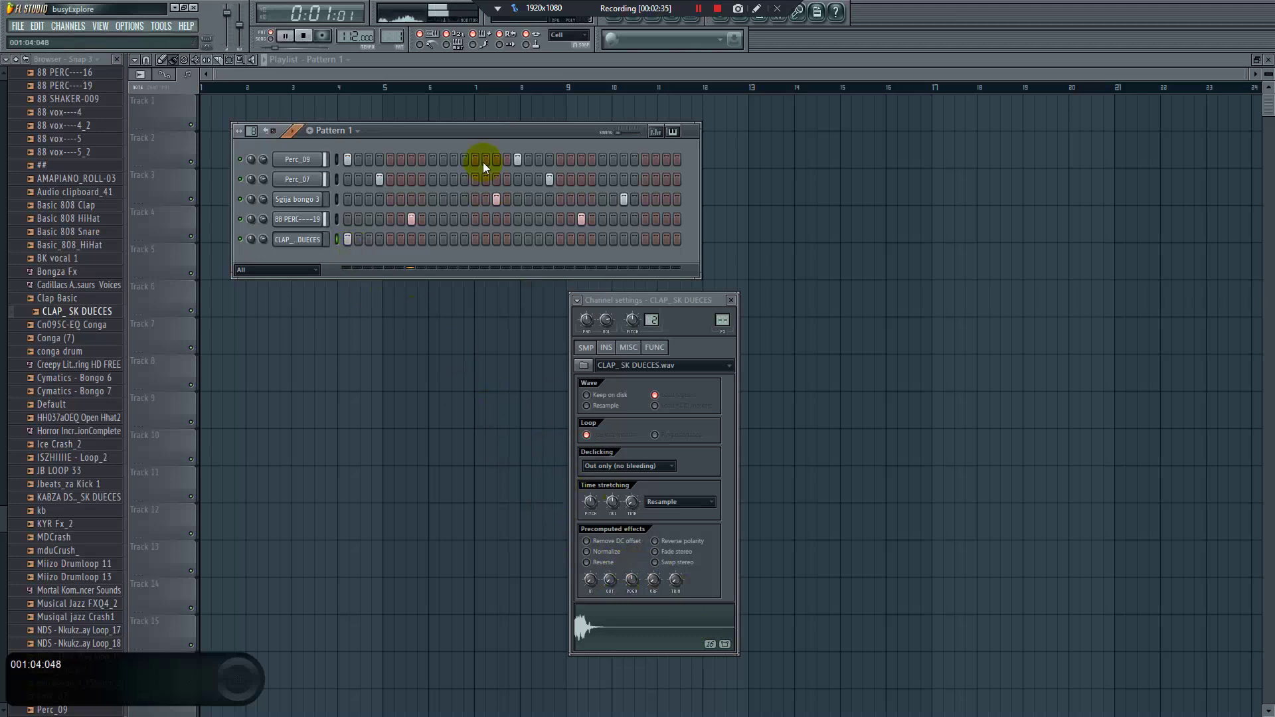
{"action": "left_click", "coordinate": [411, 240]}
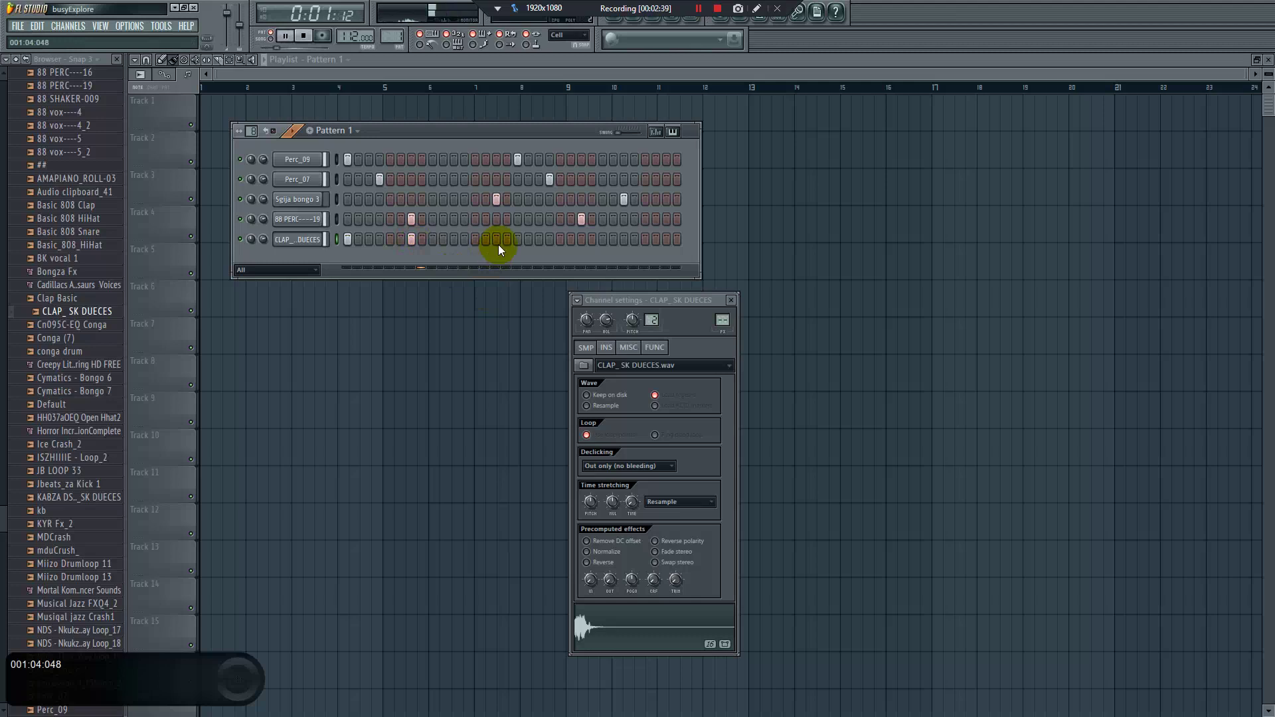
{"action": "left_click", "coordinate": [518, 239]}
Preview the CLAP_ SK DUECES sample and adjust its fade-out
{"action": "left_click", "coordinate": [615, 639]}
{"action": "key", "text": "space"}
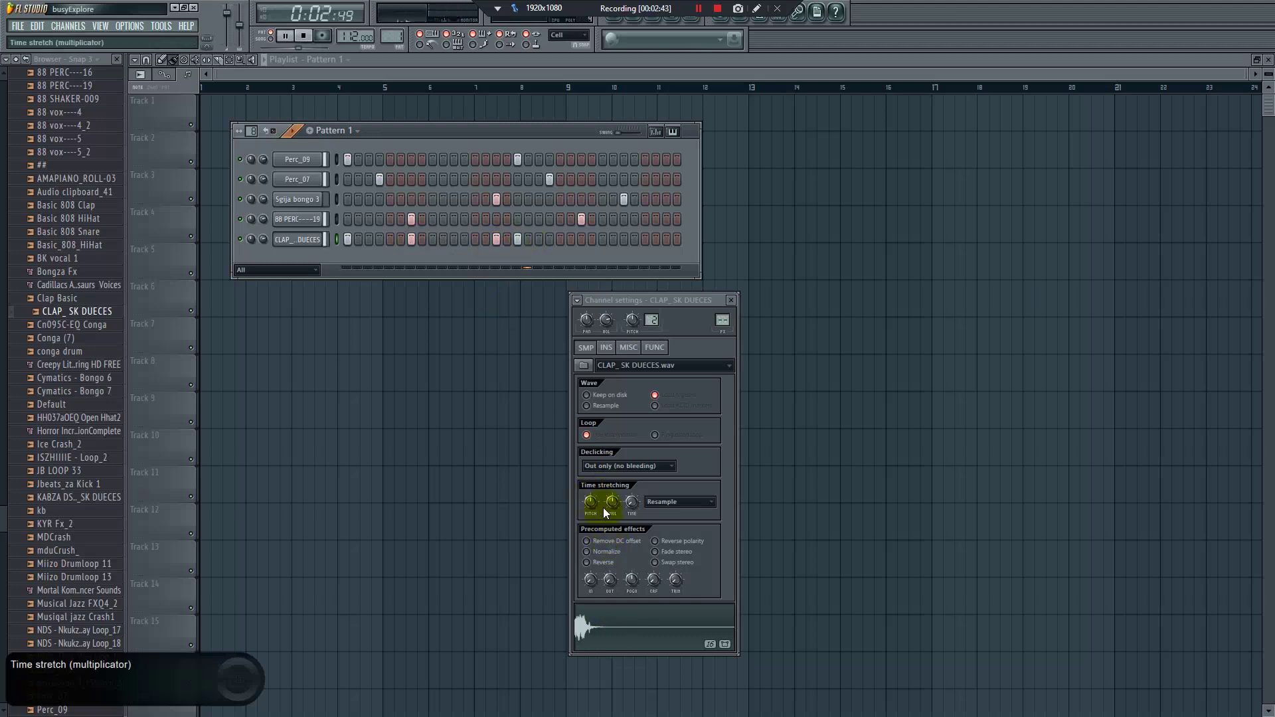
{"action": "left_click", "coordinate": [611, 582]}
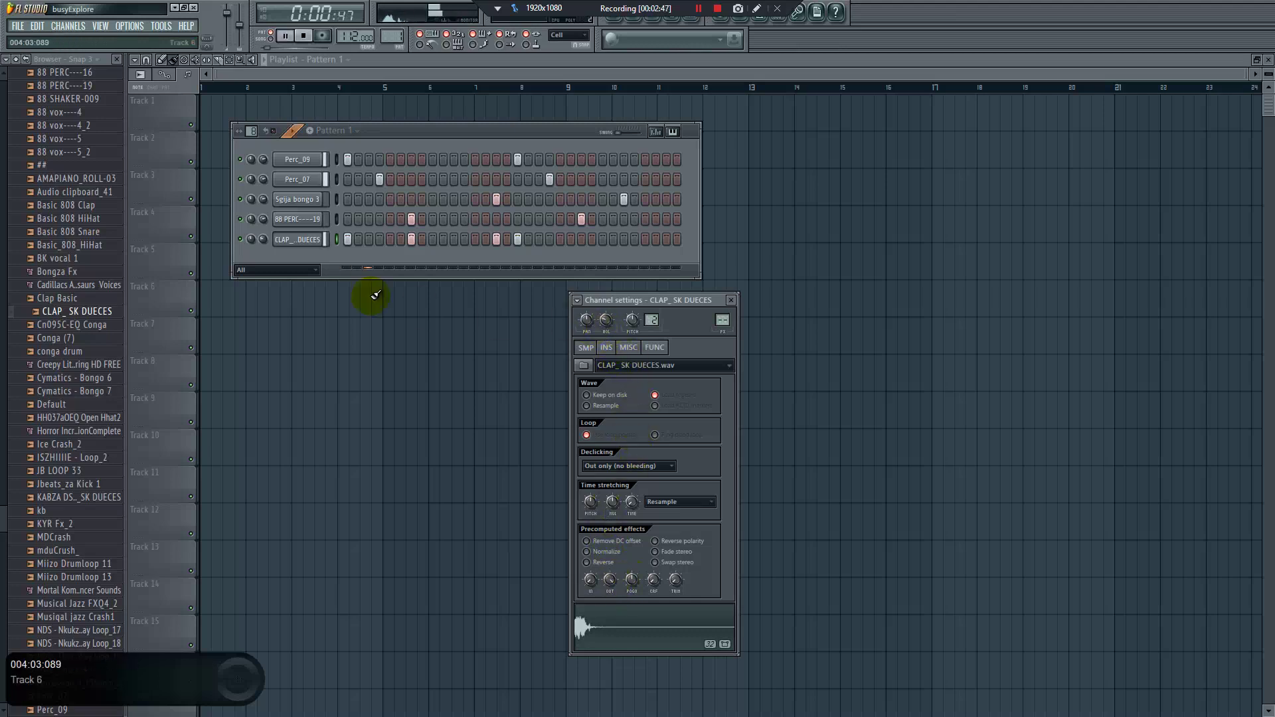
Place Pattern 1 on playlist track 1 at bar 1 and duplicate it directly behind itself up to bar 5
{"action": "left_click", "coordinate": [220, 110]}
{"action": "left_click_drag", "start_coordinate": [257, 129], "coordinate": [247, 129]}
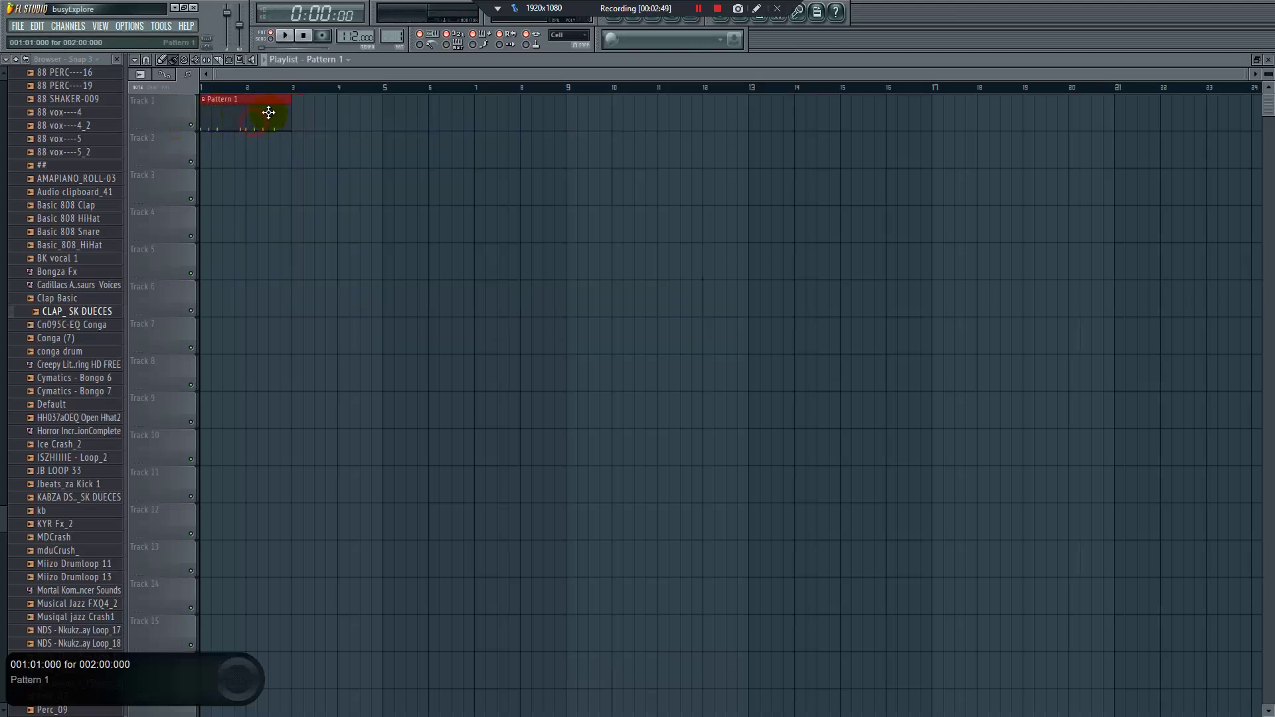
{"action": "key", "text": "ctrl+b"}
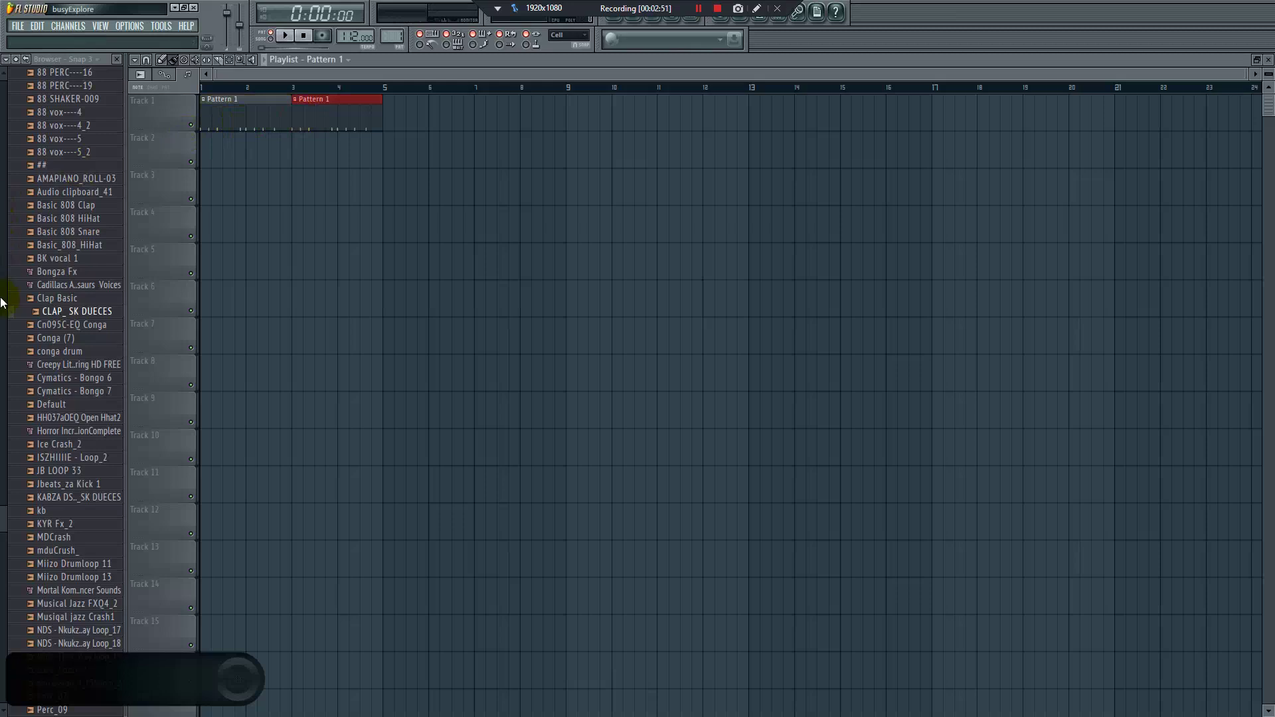
Place the Shaker 08 sample on playlist track 2 and repeat it from bar 1 up to bar 5
{"action": "left_click_drag", "start_coordinate": [2, 499], "coordinate": [12, 593]}
{"action": "scroll", "coordinate": [57, 561], "scroll_direction": "down", "scroll_amount": 5}
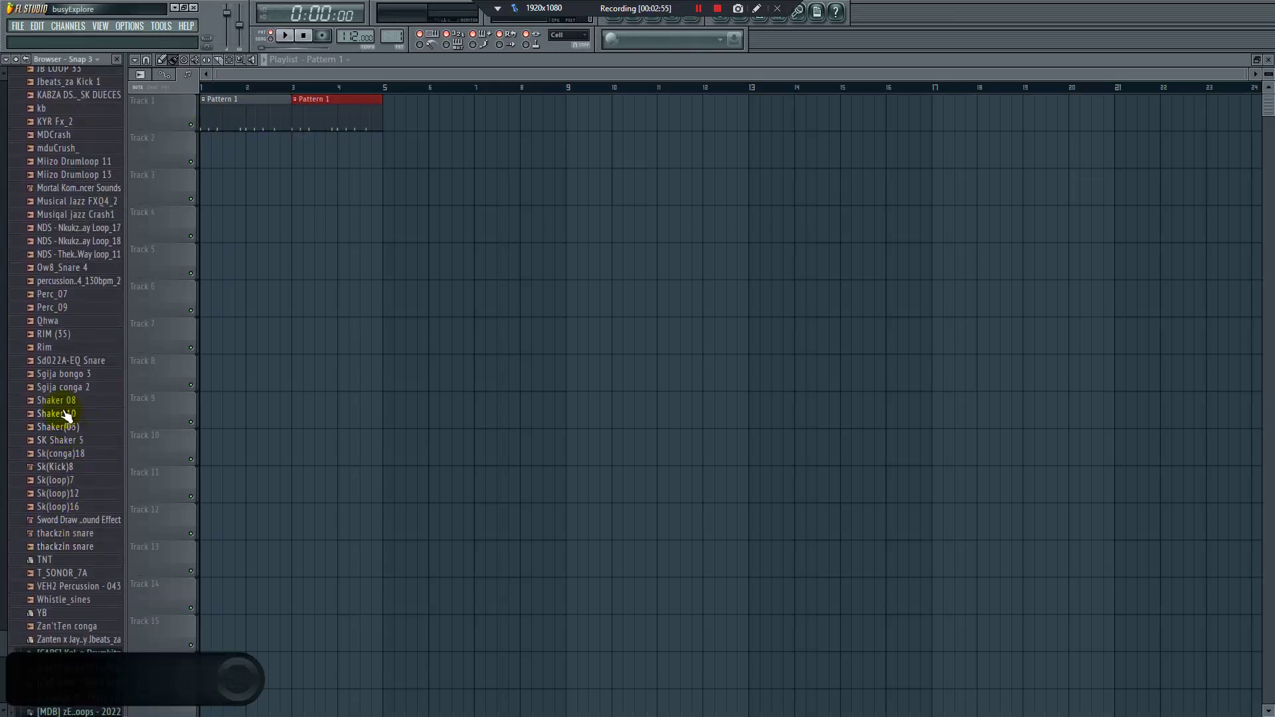
{"action": "left_click_drag", "start_coordinate": [57, 400], "coordinate": [391, 157]}
{"action": "left_click_drag", "start_coordinate": [198, 147], "coordinate": [370, 151]}
Play the arrangement and set the channel volume of Shaker 08 to about 56%
{"action": "key", "text": "space"}
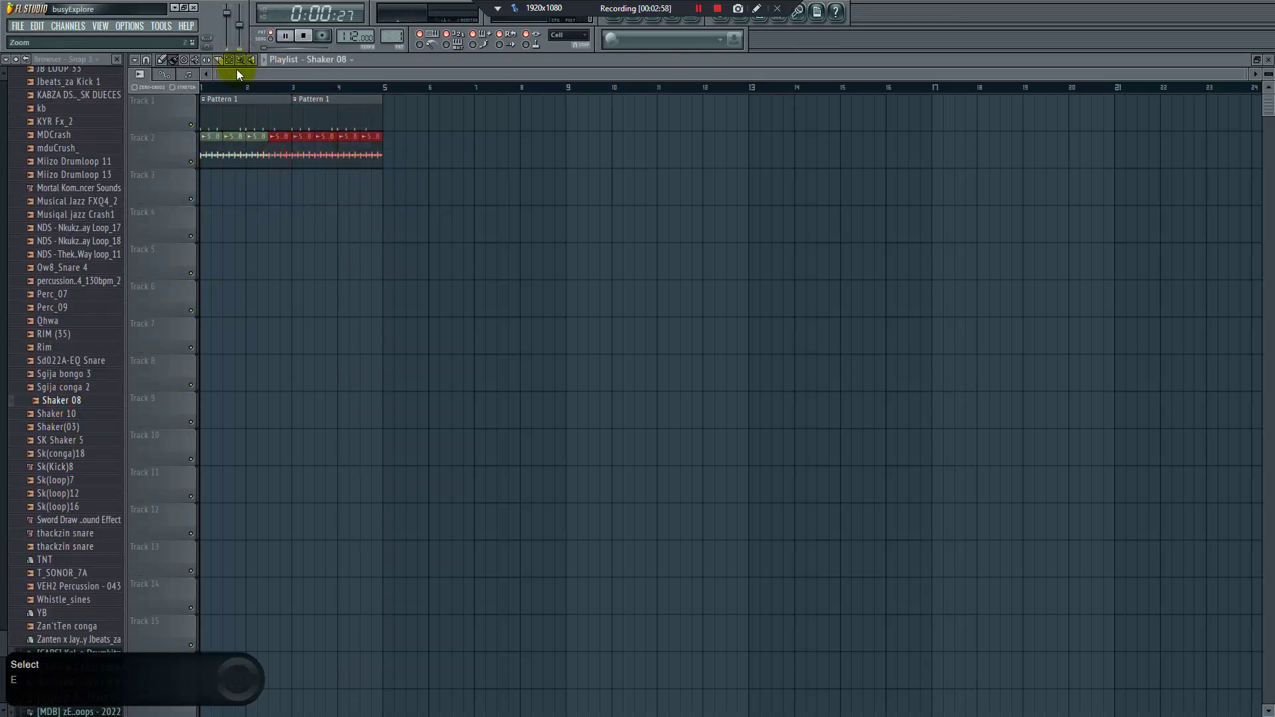
{"action": "key", "text": "space"}
{"action": "left_click", "coordinate": [282, 153]}
{"action": "left_click", "coordinate": [281, 153]}
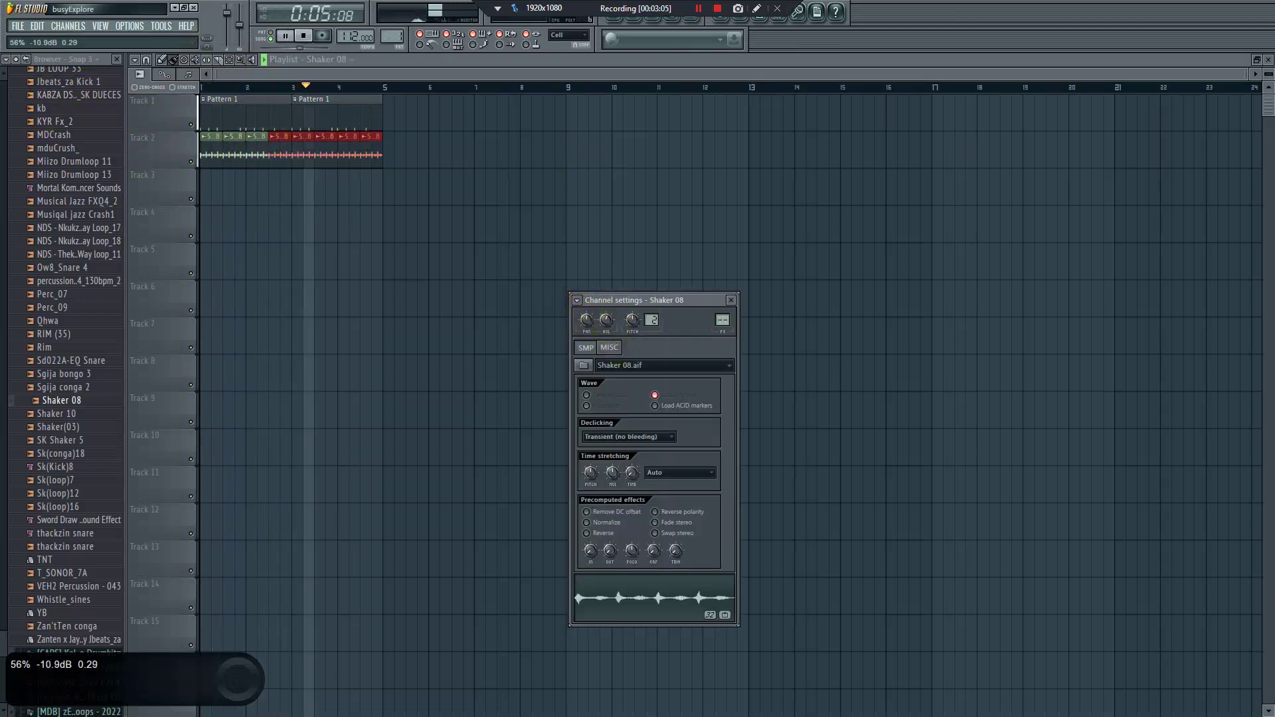
{"action": "key", "text": "space"}
Audition Sk(loop)12 and Sk(loop)16, and add Sk(loop)16 to Pattern 1 as an Unsorted channel with a hit on step 27
{"action": "left_click", "coordinate": [61, 495]}
{"action": "left_click", "coordinate": [72, 510]}
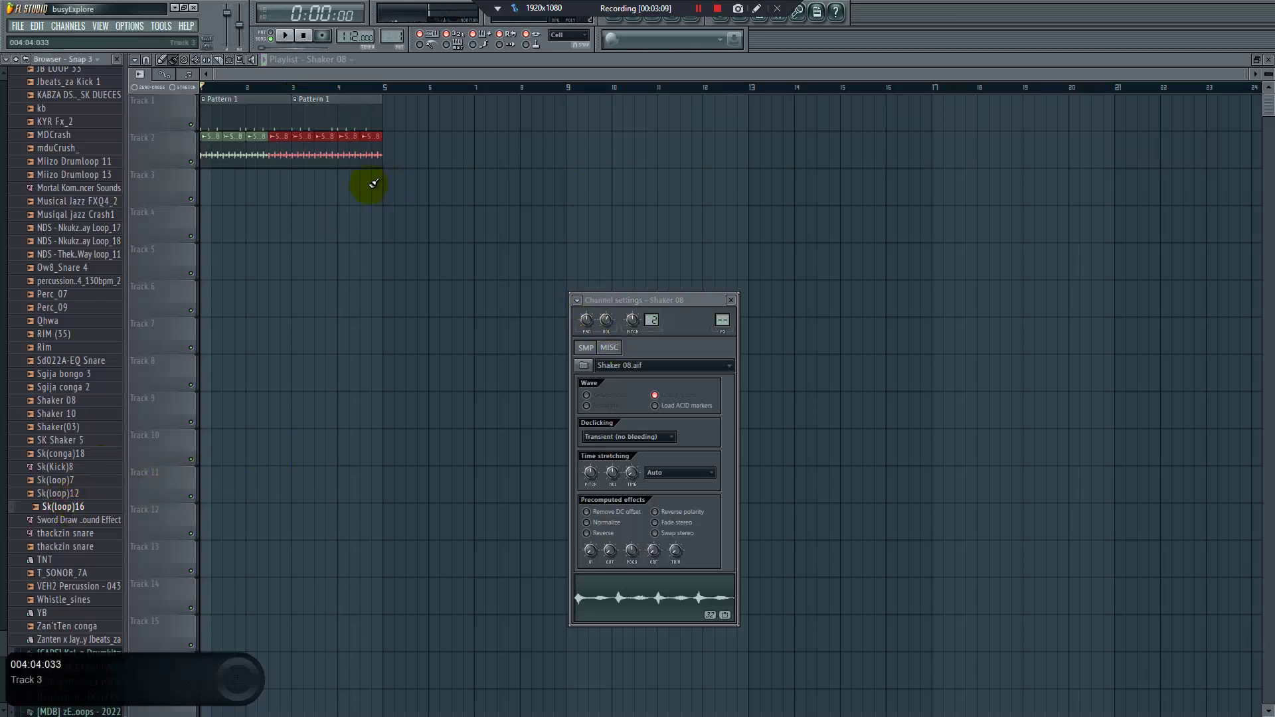
{"action": "left_click", "coordinate": [638, 22]}
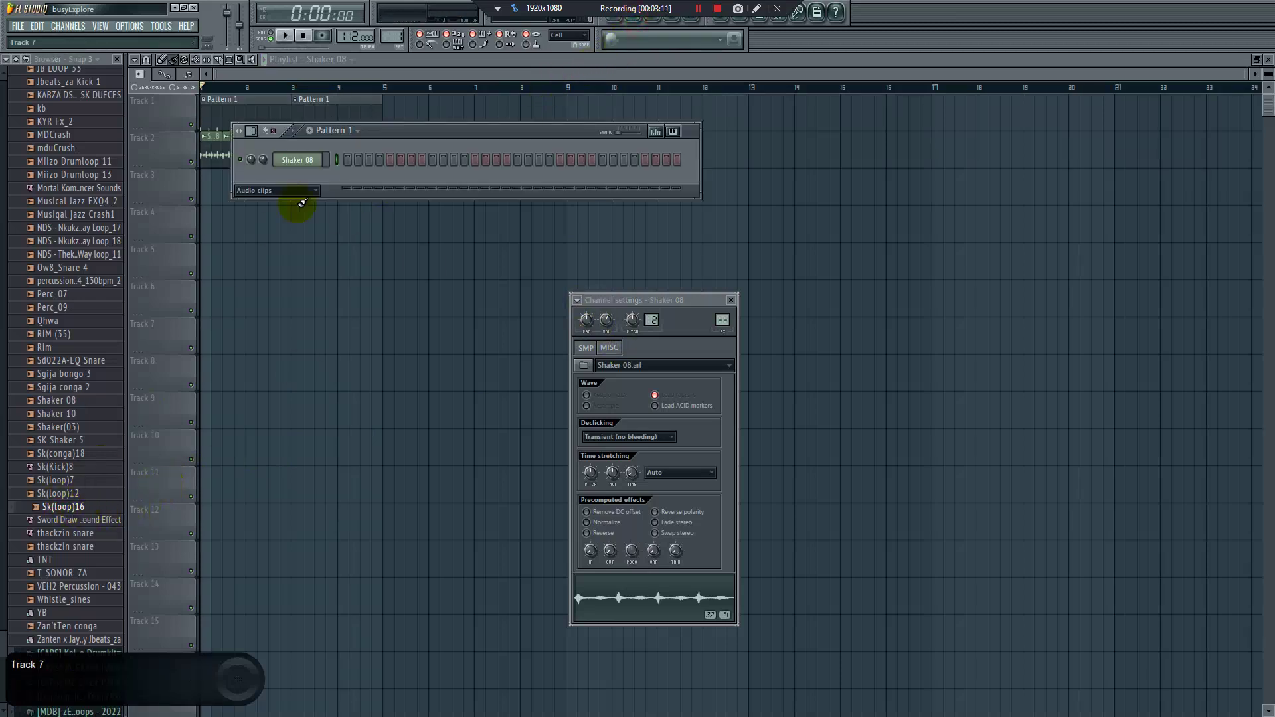
{"action": "left_click", "coordinate": [342, 132]}
{"action": "left_click", "coordinate": [352, 147]}
{"action": "left_click_drag", "start_coordinate": [66, 511], "coordinate": [458, 261]}
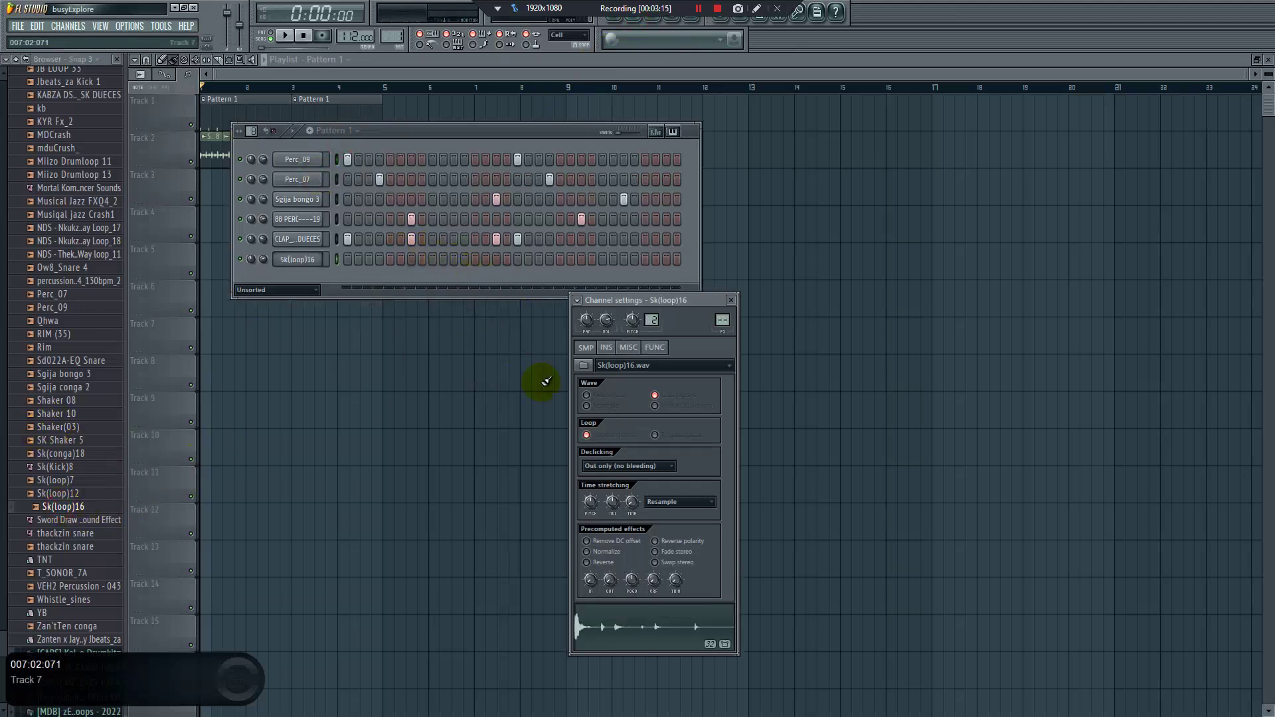
{"action": "left_click", "coordinate": [623, 261]}
Play the arrangement and shorten the Sk(loop)16 sample with its fade-out
{"action": "key", "text": "space"}
{"action": "left_click_drag", "start_coordinate": [611, 576], "coordinate": [603, 589]}
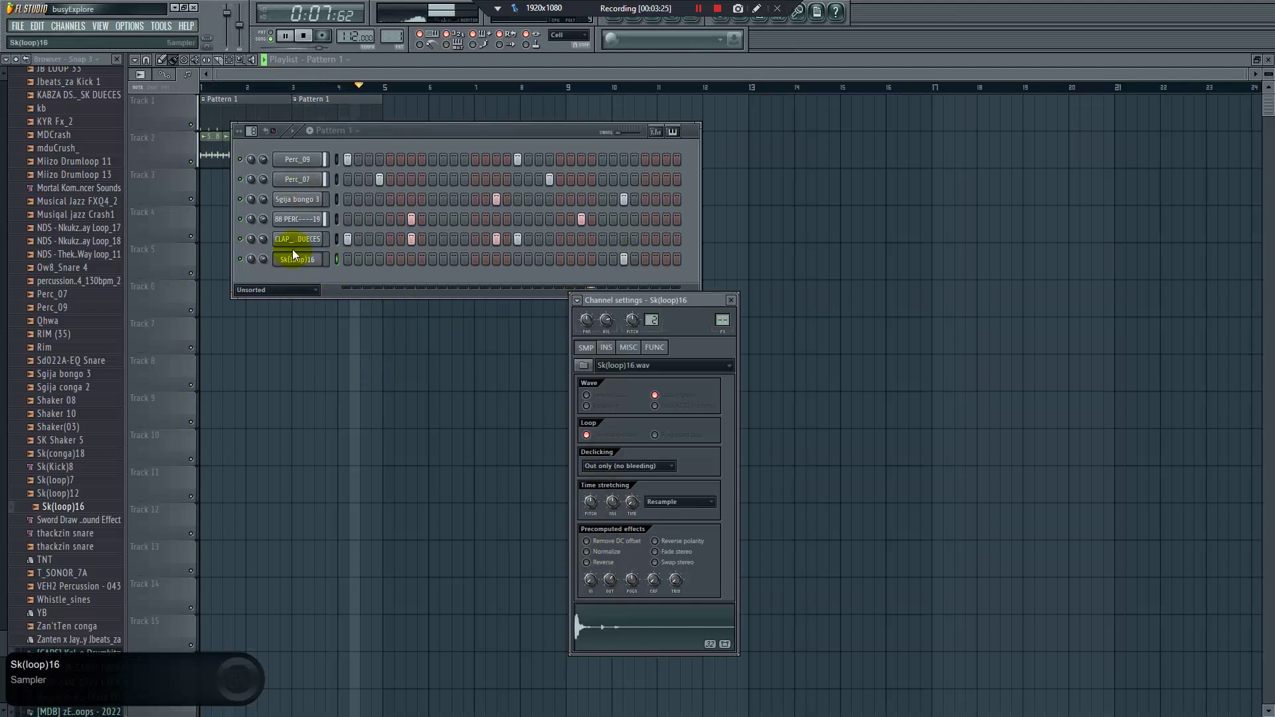
{"action": "key", "text": "space"}
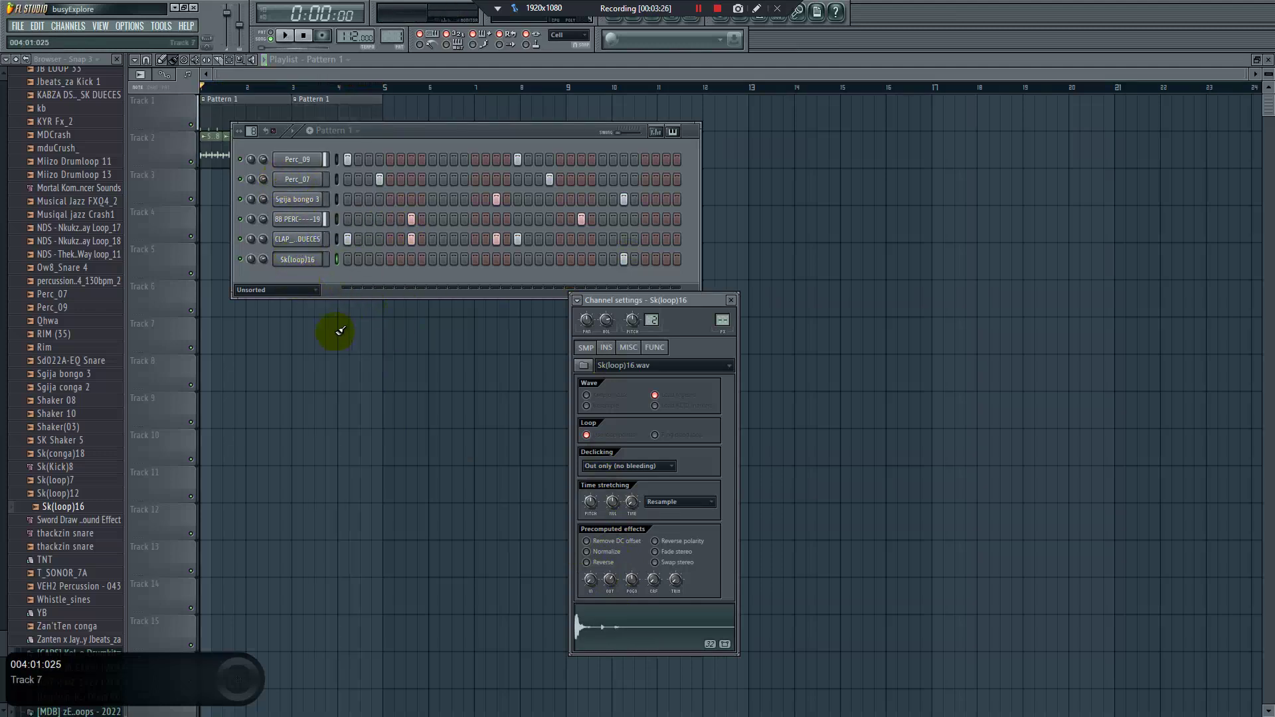
Switch to Pattern 2, place it on playlist track 3 at bar 1 and open it in the step sequencer
{"action": "left_click_drag", "start_coordinate": [390, 37], "coordinate": [223, 199]}
{"action": "left_click", "coordinate": [392, 35]}
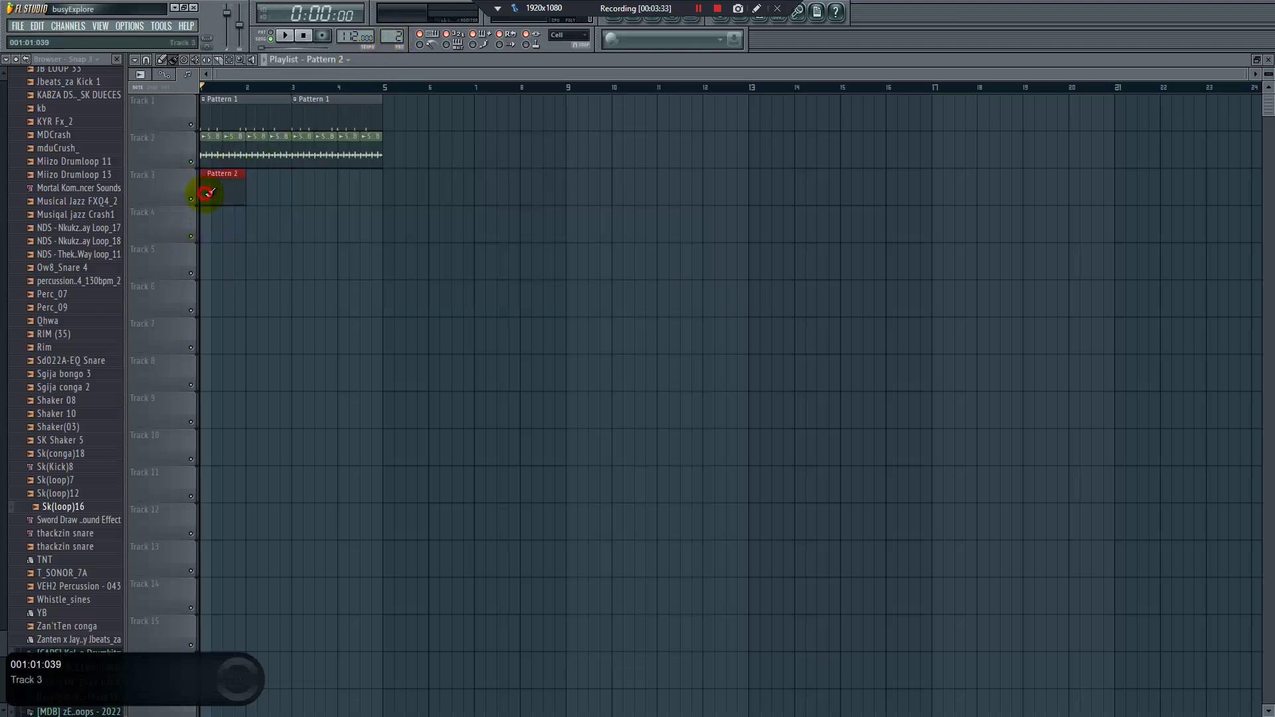
{"action": "double_click", "coordinate": [225, 196]}
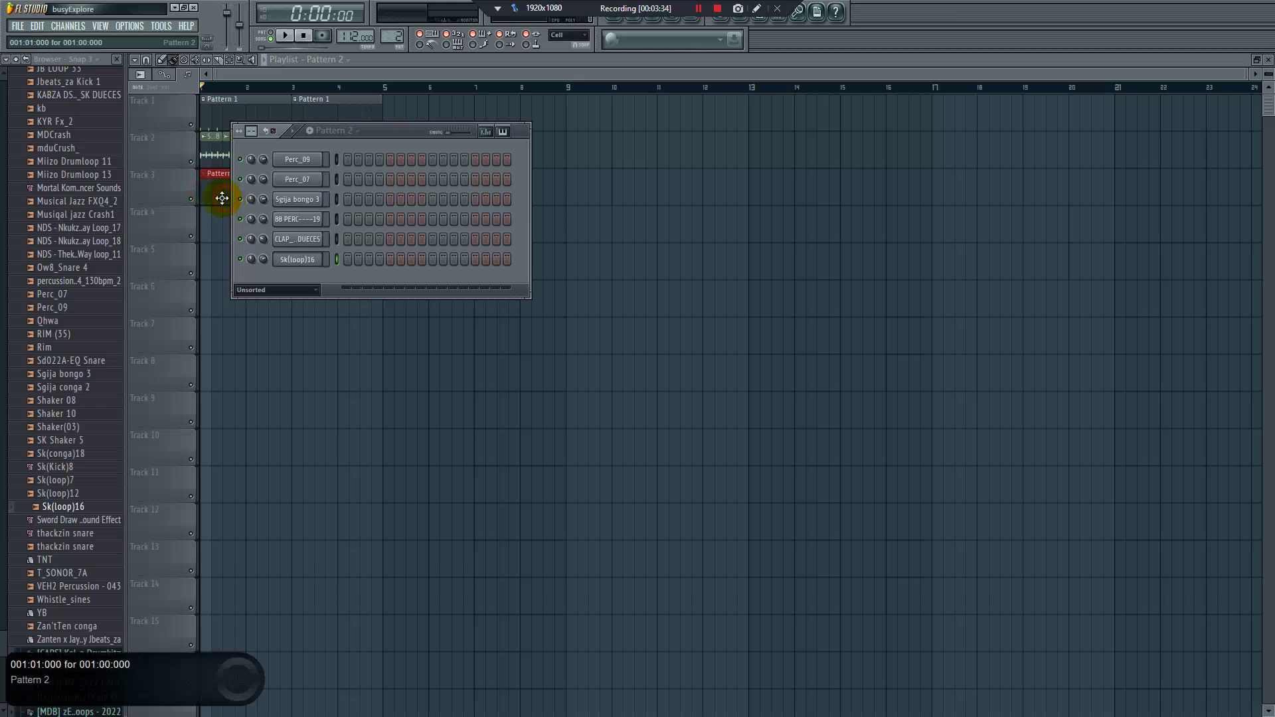
Insert a Nexus channel in Pattern 2 and load the PN Arena Ambience preset from the Piano category
{"action": "right_click", "coordinate": [308, 162]}
{"action": "mouse_move", "coordinate": [379, 295]}
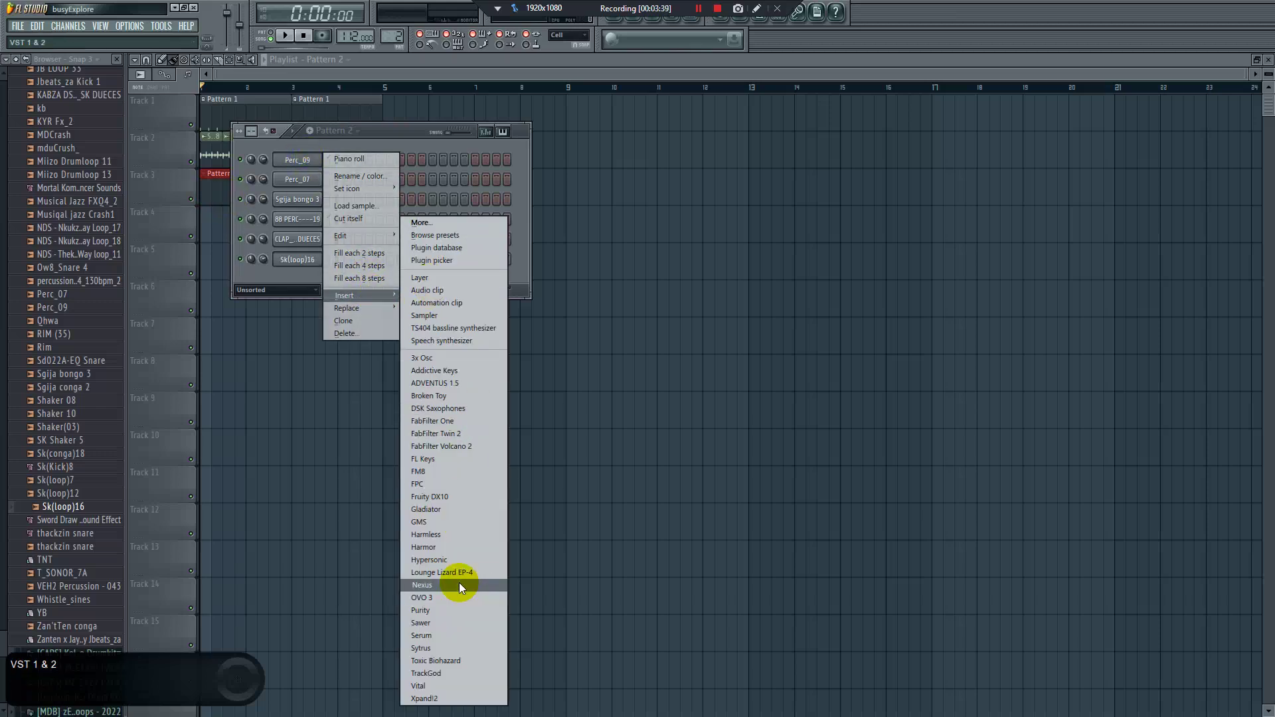
{"action": "left_click", "coordinate": [439, 587]}
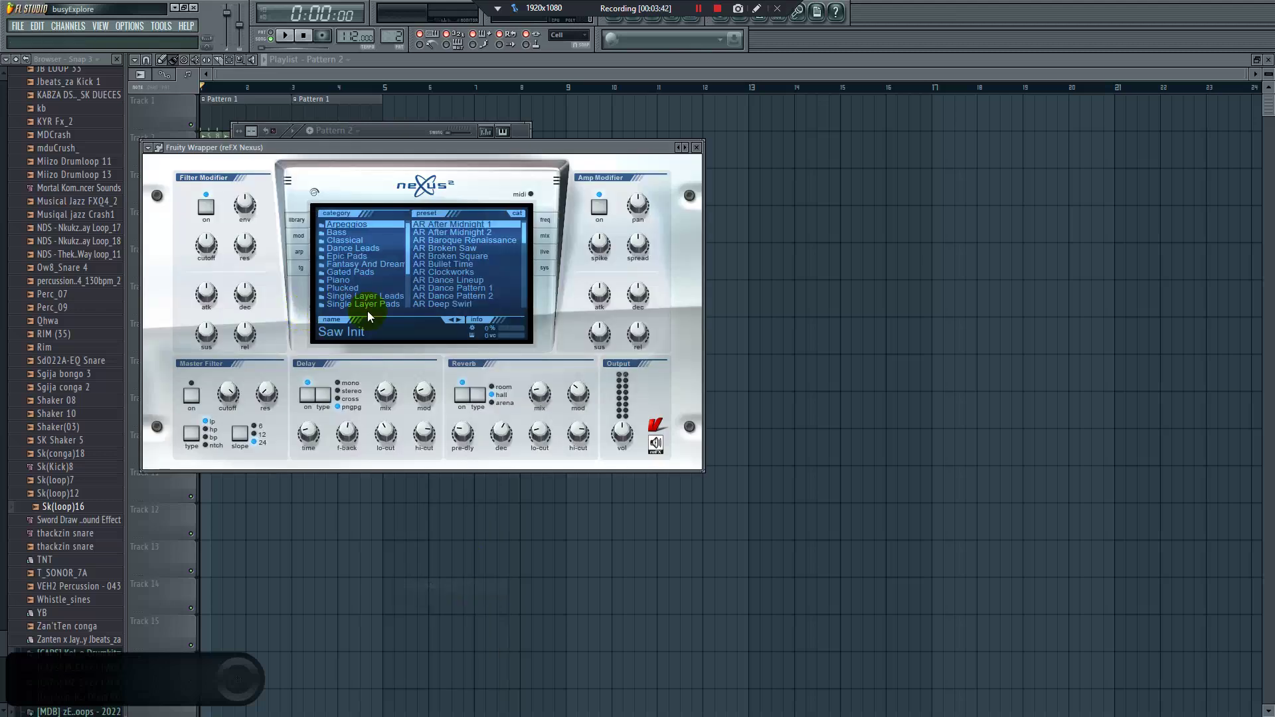
{"action": "left_click", "coordinate": [379, 265]}
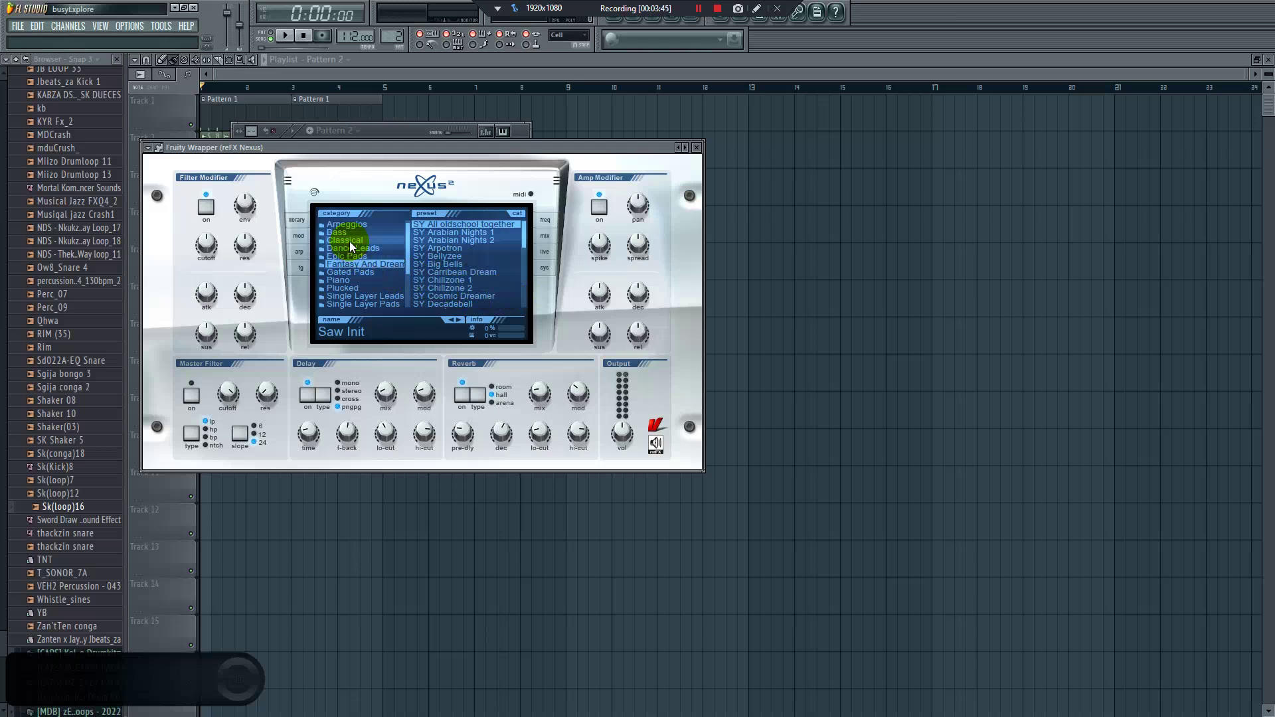
{"action": "left_click", "coordinate": [338, 279]}
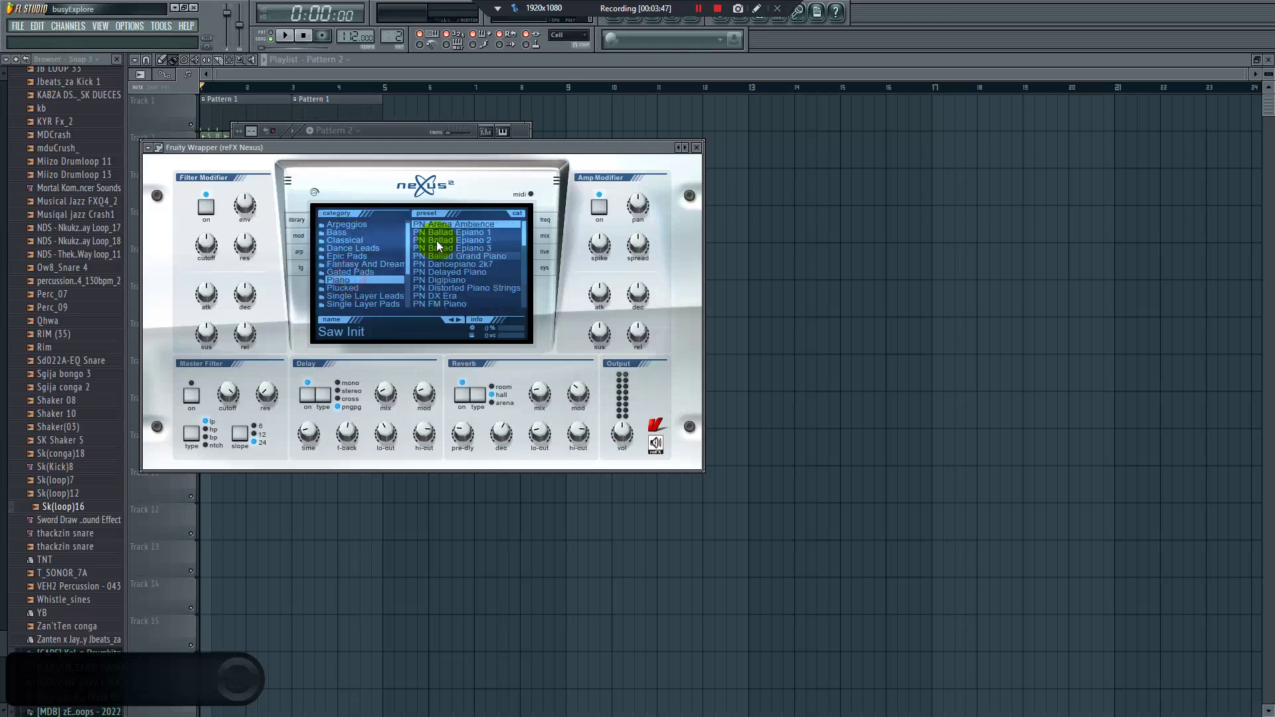
{"action": "left_click", "coordinate": [458, 225]}
Close the plugin, open the reFX Nexus piano roll and draw a D#5 note at the start of bar 1, erasing the extra trial note
{"action": "left_click", "coordinate": [696, 147]}
{"action": "right_click", "coordinate": [316, 158]}
{"action": "left_click", "coordinate": [359, 159]}
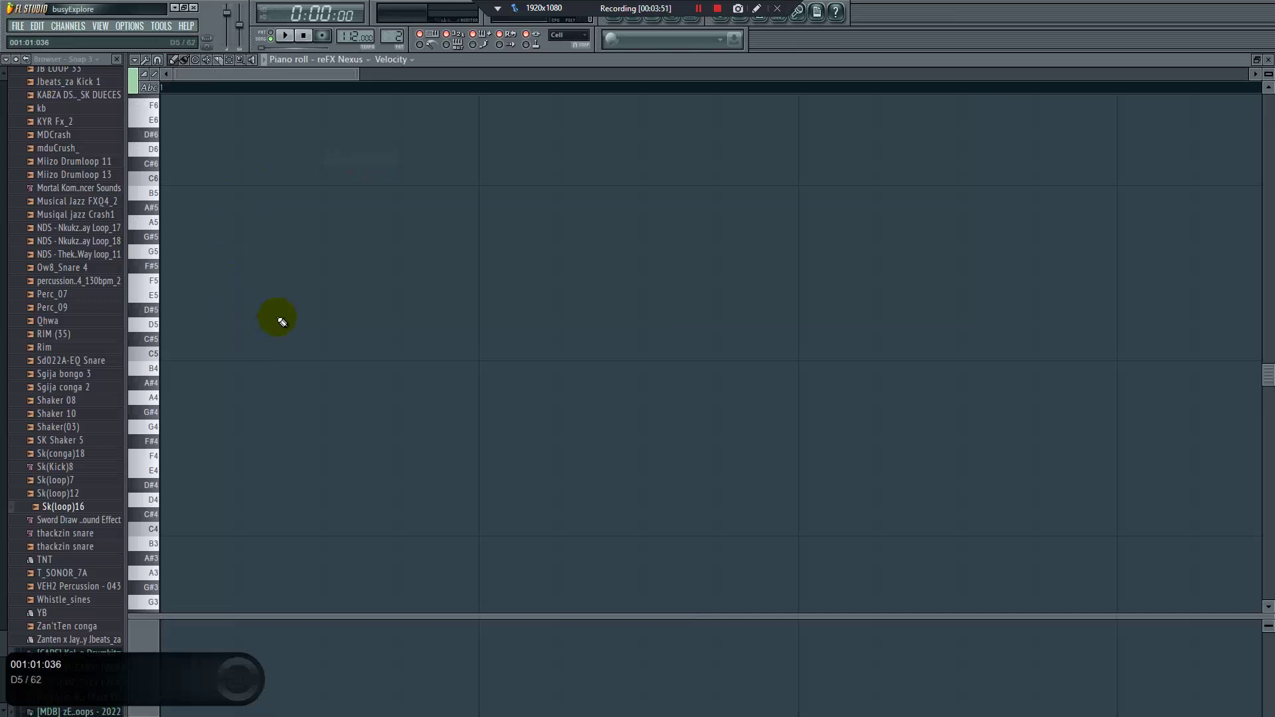
{"action": "left_click", "coordinate": [278, 310]}
{"action": "left_click", "coordinate": [372, 269]}
{"action": "left_click_drag", "start_coordinate": [412, 267], "coordinate": [332, 266]}
{"action": "right_click", "coordinate": [398, 267]}
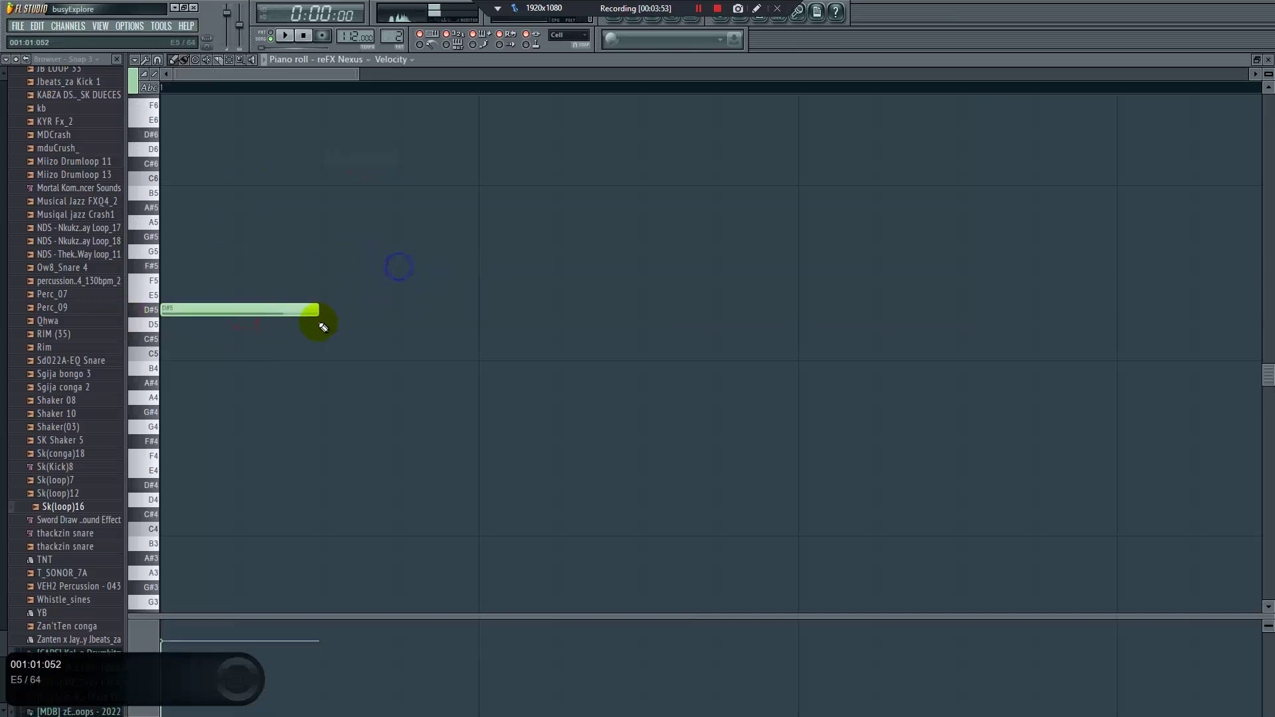
Try several follow-up notes, lengthen the D#5 note to one beat and place a one-beat B5 note on beat 2
{"action": "left_click", "coordinate": [325, 230]}
{"action": "left_click", "coordinate": [484, 192]}
{"action": "right_click", "coordinate": [488, 193]}
{"action": "left_click", "coordinate": [301, 309]}
{"action": "right_click", "coordinate": [330, 236]}
{"action": "left_click_drag", "start_coordinate": [325, 193], "coordinate": [491, 192]}
{"action": "left_click_drag", "start_coordinate": [322, 310], "coordinate": [484, 293]}
{"action": "right_click", "coordinate": [492, 194]}
{"action": "left_click", "coordinate": [491, 194]}
{"action": "left_click", "coordinate": [803, 310]}
{"action": "right_click", "coordinate": [803, 309]}
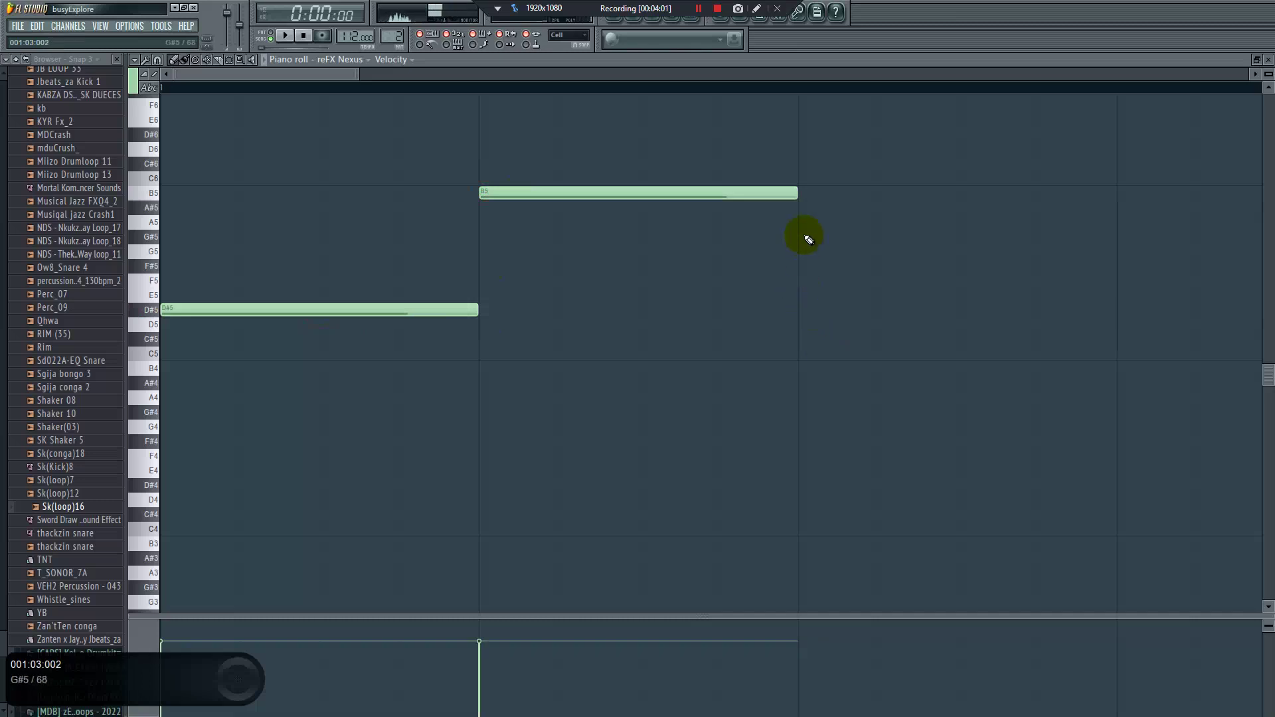
Add one-beat notes at D#5 on beat 3 and A#5 on beat 4
{"action": "left_click", "coordinate": [804, 309]}
{"action": "left_click_drag", "start_coordinate": [1127, 263], "coordinate": [1129, 206]}
{"action": "left_click_drag", "start_coordinate": [360, 77], "coordinate": [660, 72]}
Play Pattern 2 in the playlist with tracks 1 and 2 muted, then unmute them and play the full arrangement
{"action": "left_click", "coordinate": [611, 27]}
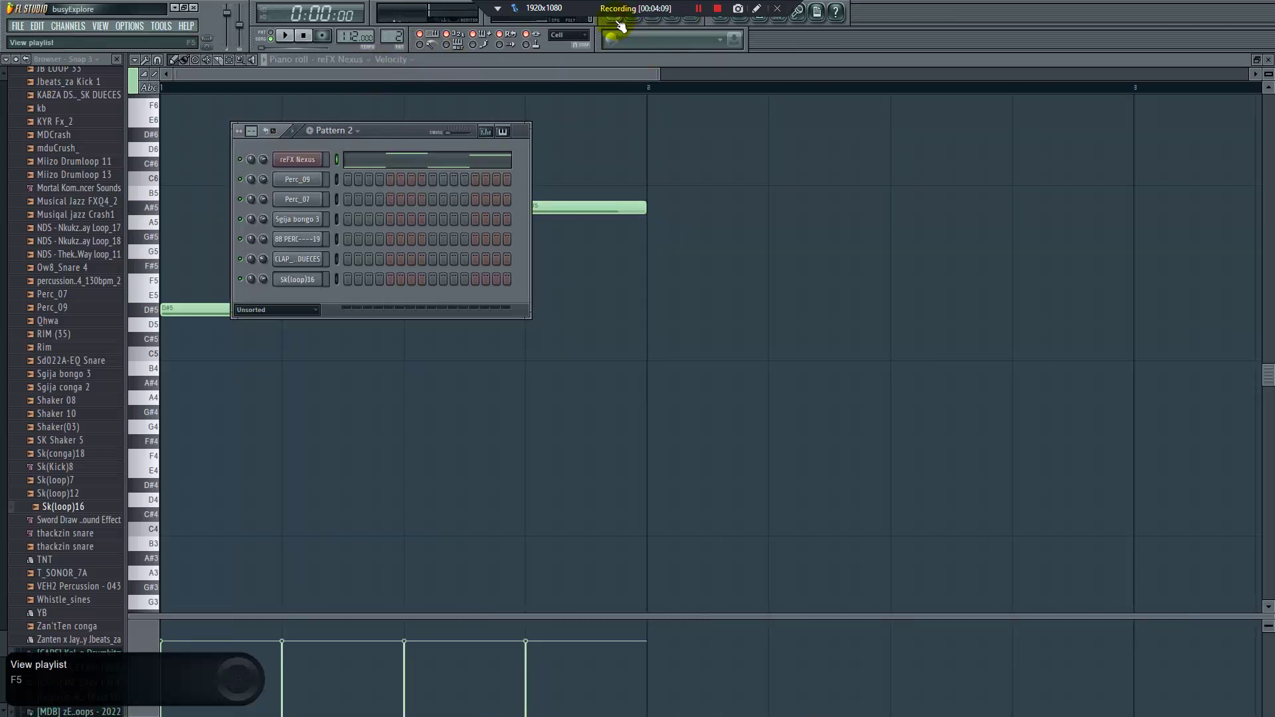
{"action": "left_click", "coordinate": [620, 25]}
{"action": "left_click", "coordinate": [192, 164]}
{"action": "left_click", "coordinate": [191, 125]}
{"action": "key", "text": "space"}
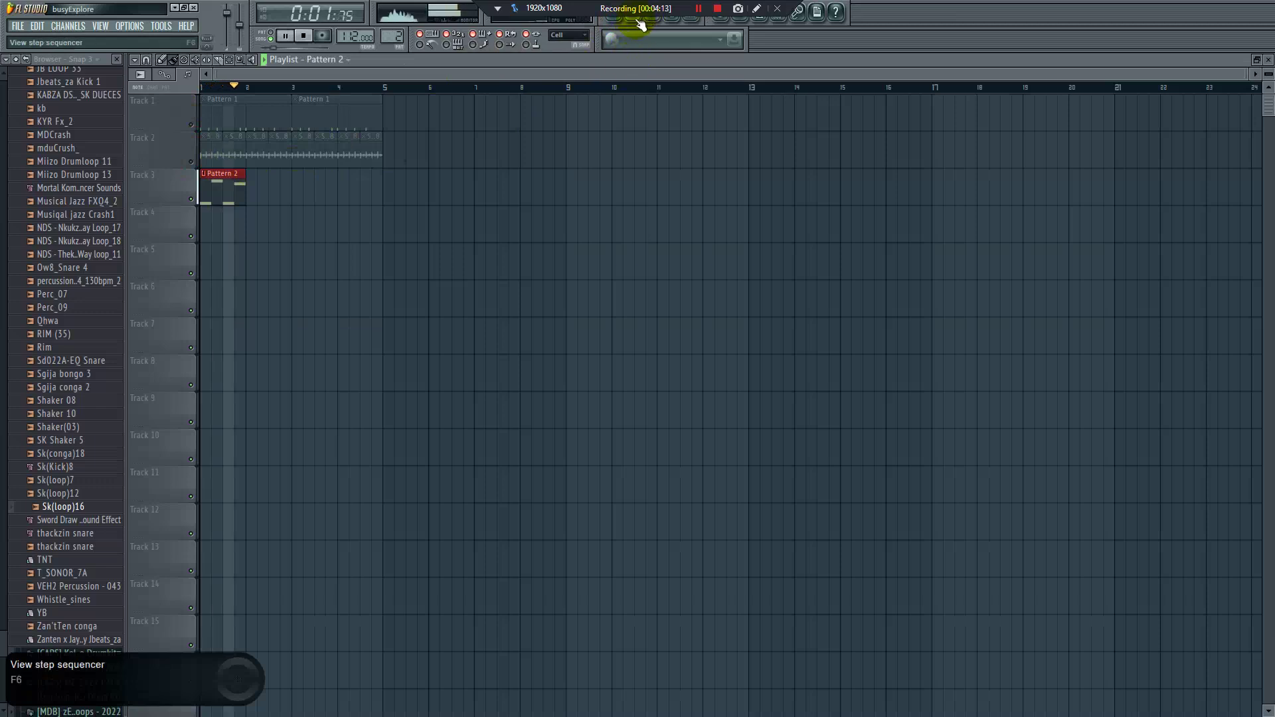
{"action": "key", "text": "space"}
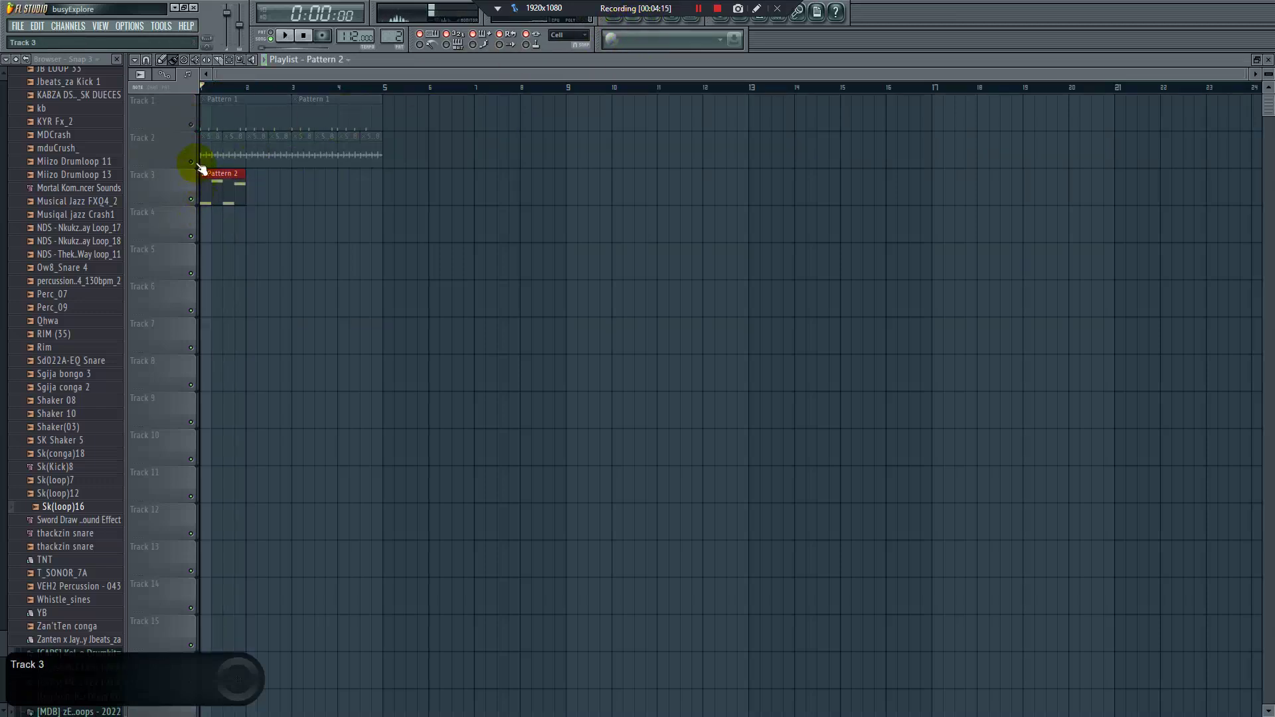
{"action": "right_click", "coordinate": [191, 199]}
{"action": "key", "text": "space"}
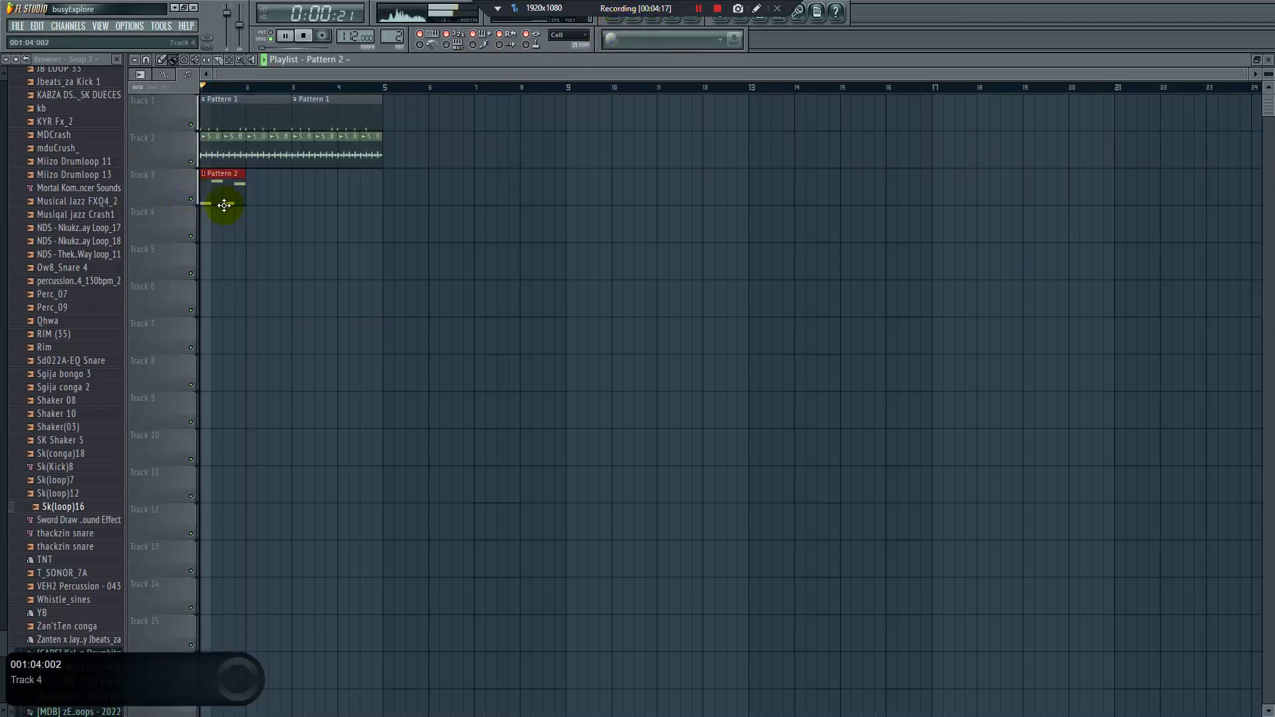
Load the AR Dance Pattern 2 preset from the Arpeggios category in reFX Nexus and audition it with Pattern 2
{"action": "left_click", "coordinate": [636, 27]}
{"action": "key", "text": "space"}
{"action": "left_click", "coordinate": [296, 160]}
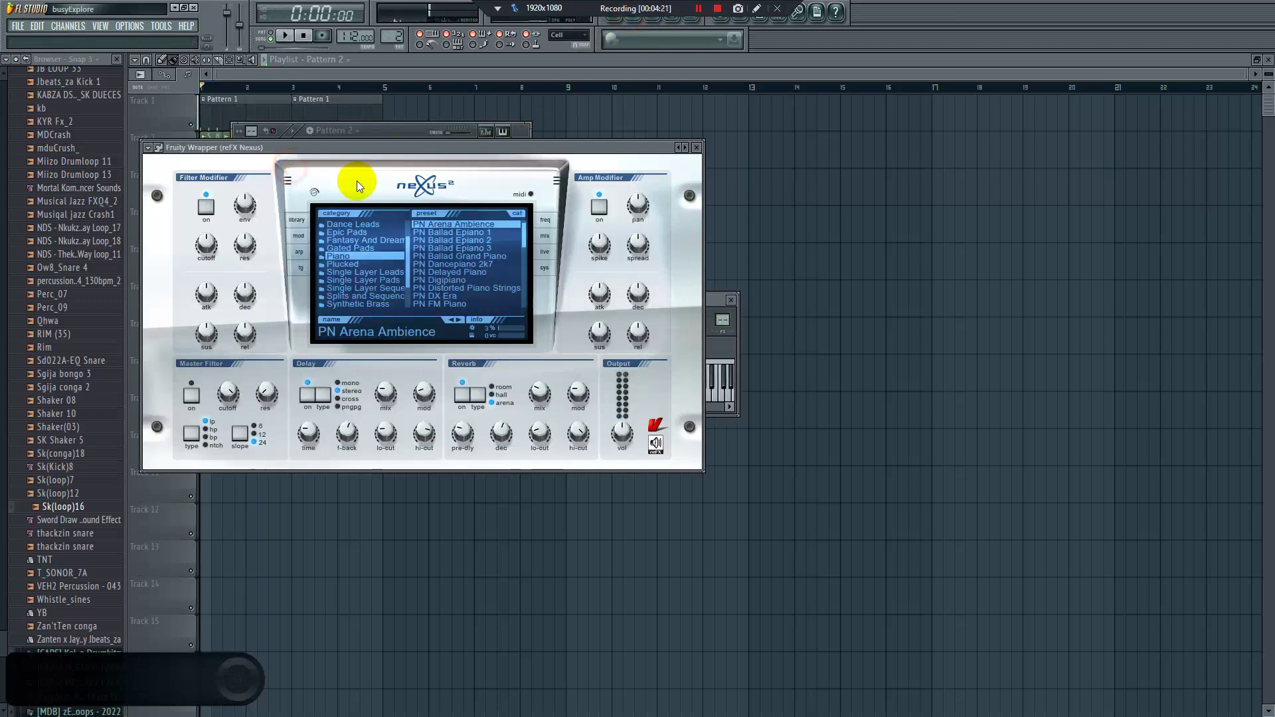
{"action": "left_click", "coordinate": [380, 264]}
{"action": "scroll", "coordinate": [372, 256], "scroll_direction": "up", "scroll_amount": 1}
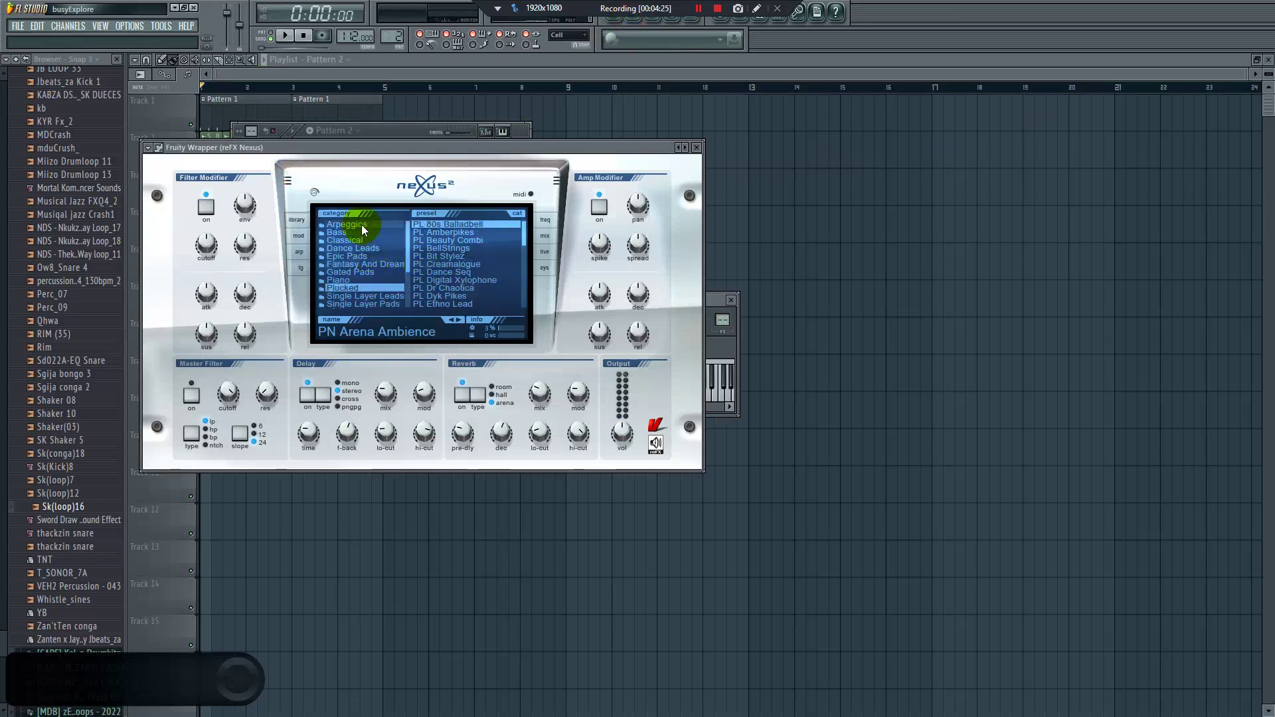
{"action": "left_click", "coordinate": [363, 226]}
{"action": "left_click", "coordinate": [452, 248]}
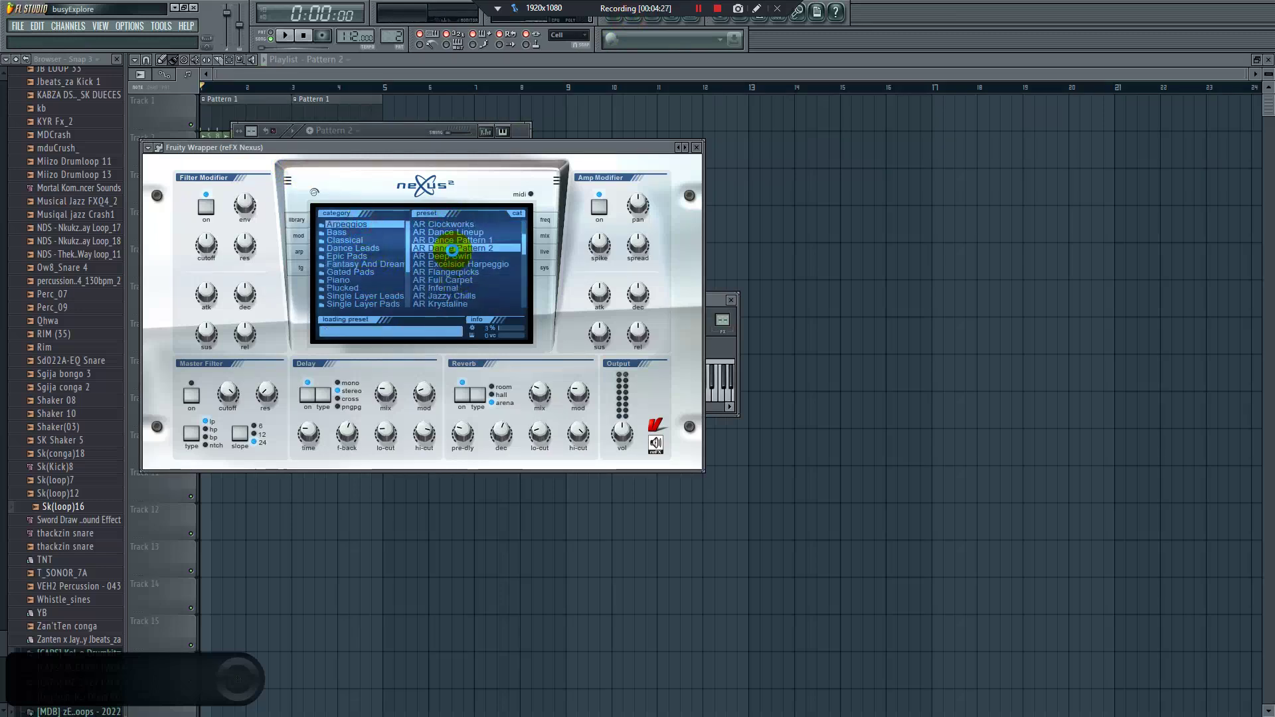
{"action": "left_click", "coordinate": [547, 251]}
{"action": "key", "text": "space"}
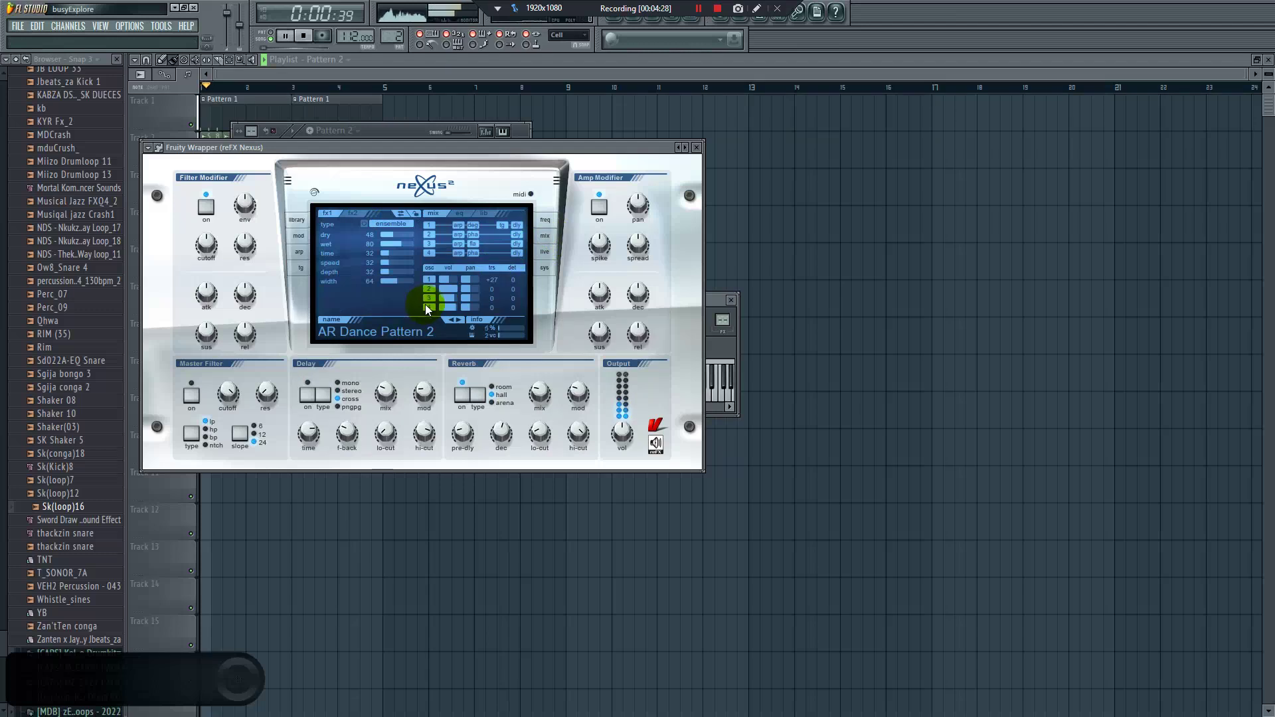
{"action": "left_click", "coordinate": [393, 135]}
{"action": "key", "text": "space"}
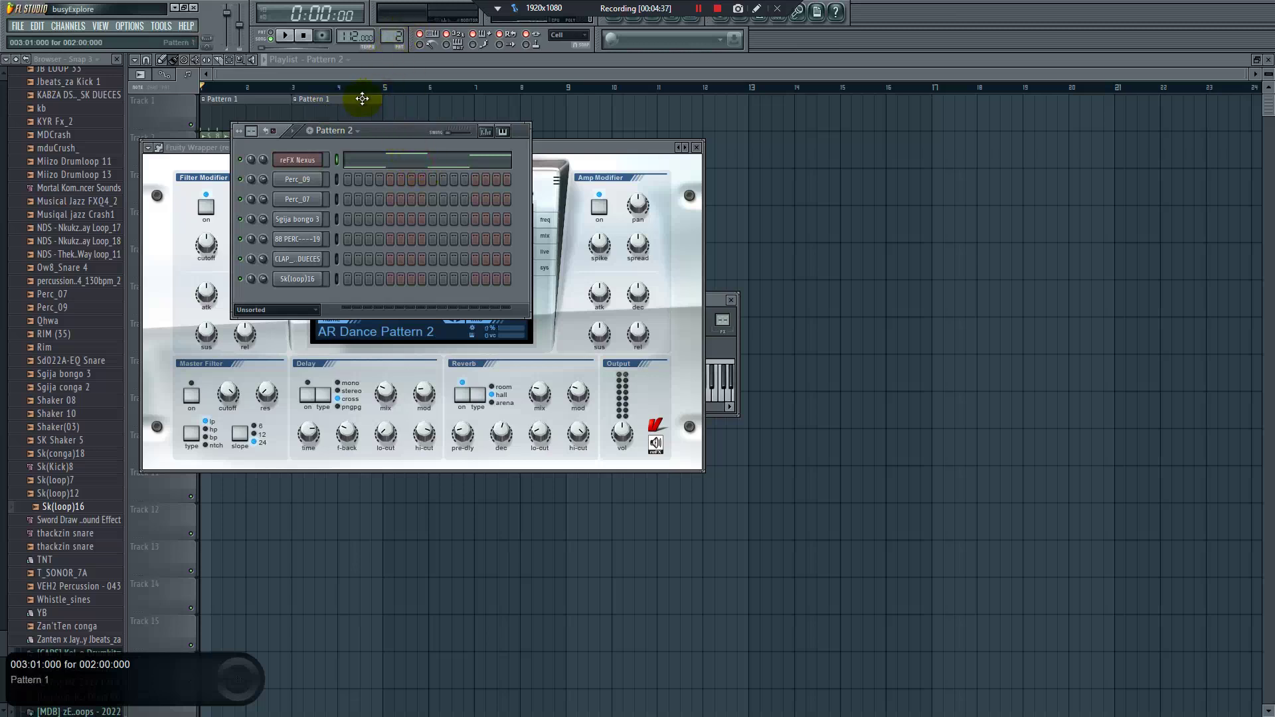
Open the reFX Nexus piano roll and try upper notes at D#6 and F6, ending with a one-beat F#6 note on beat 1
{"action": "left_click", "coordinate": [380, 171]}
{"action": "left_click", "coordinate": [327, 238]}
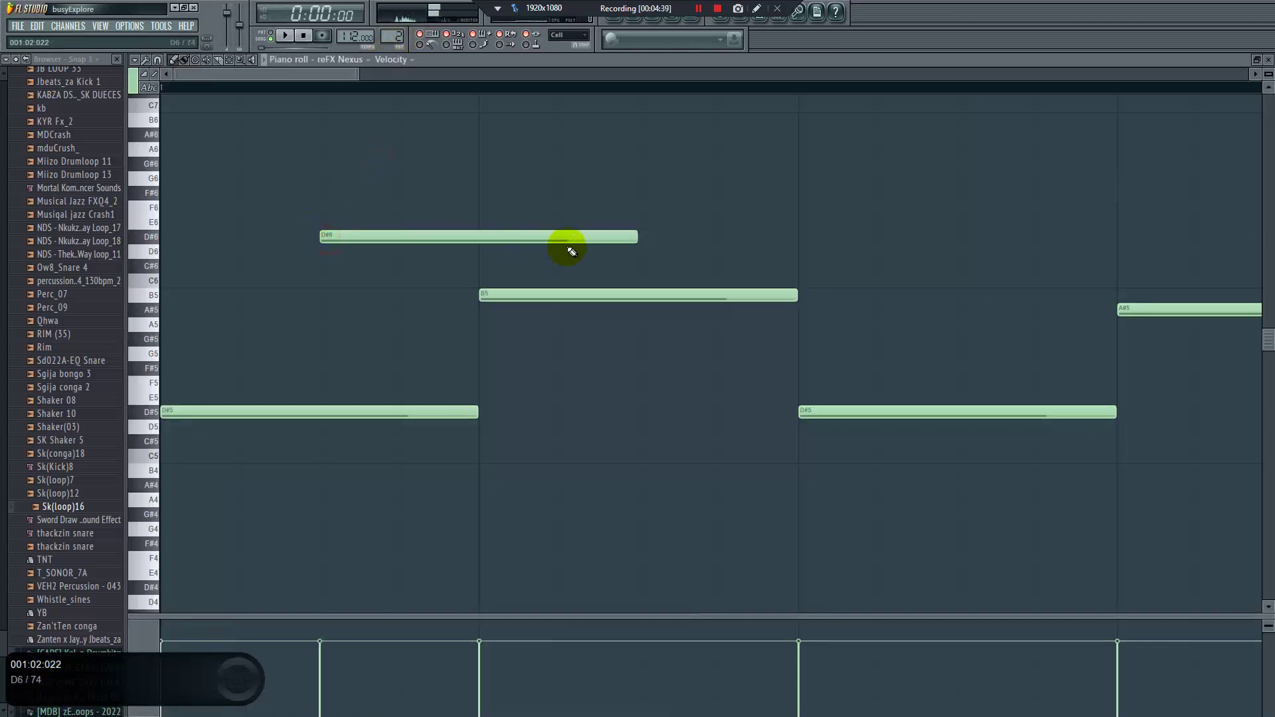
{"action": "left_click_drag", "start_coordinate": [620, 239], "coordinate": [292, 199]}
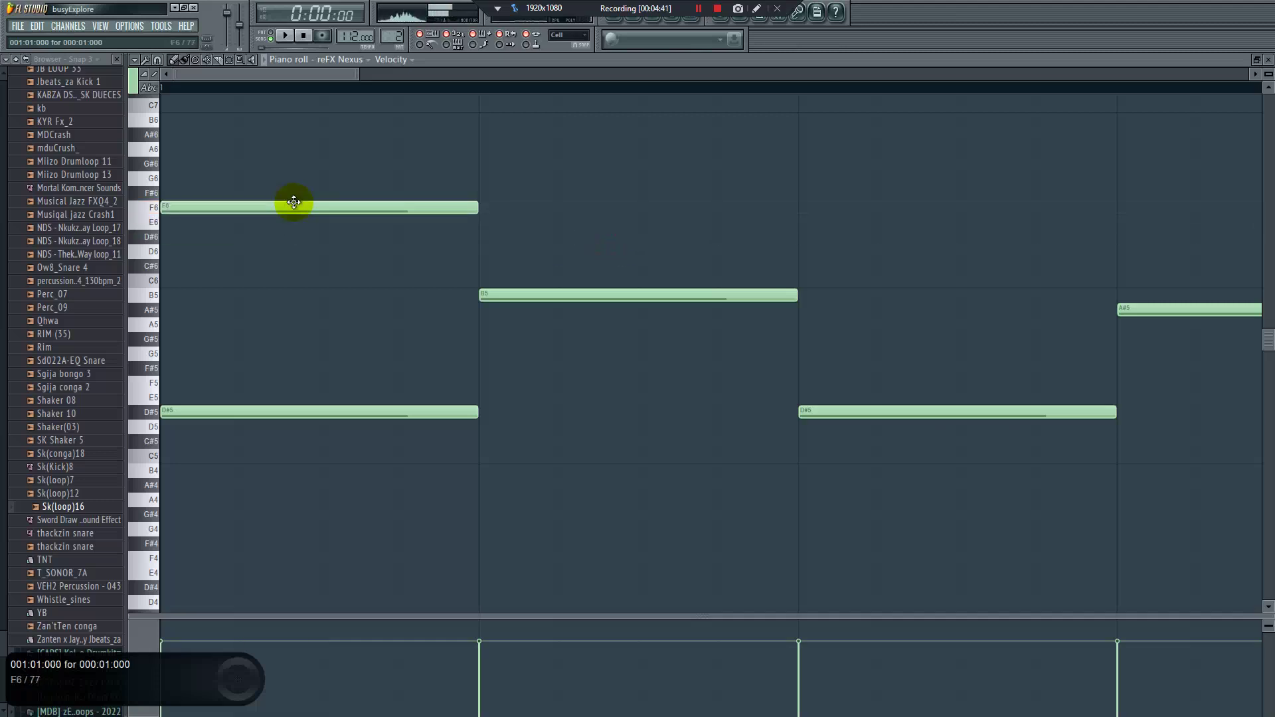
{"action": "right_click", "coordinate": [229, 207]}
{"action": "left_click", "coordinate": [204, 198]}
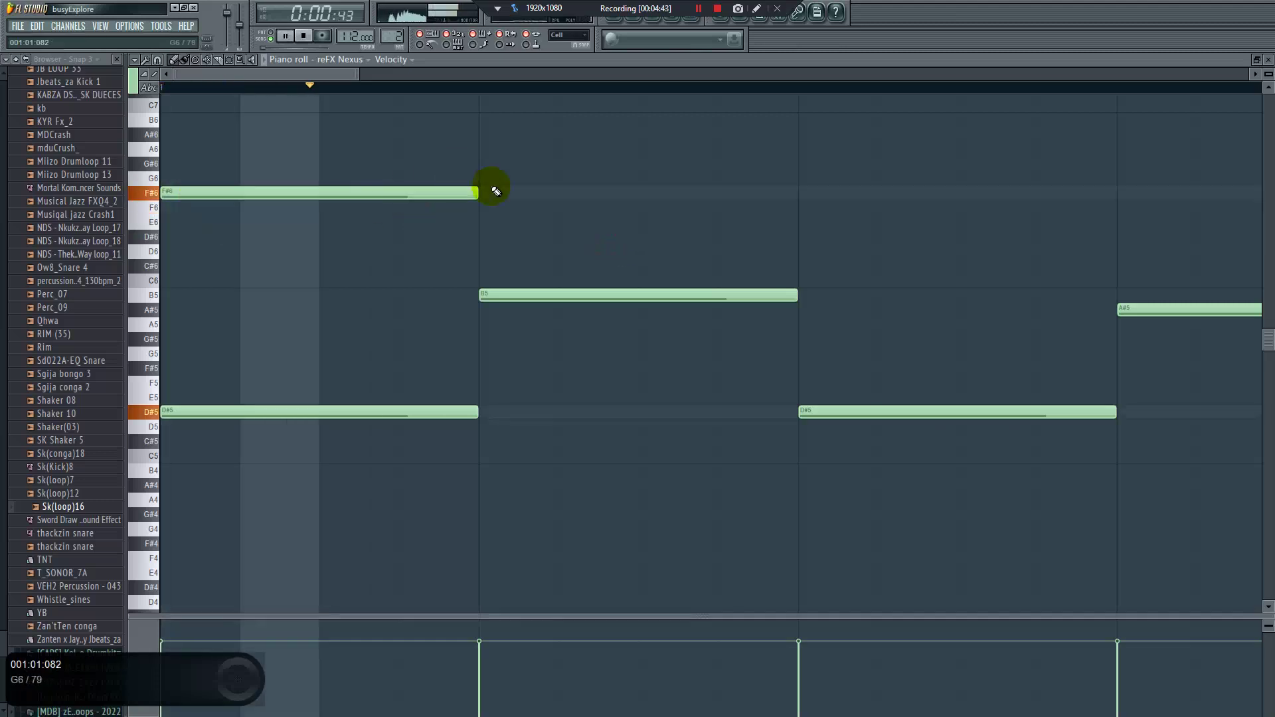
Try a one-beat F6 note on beat 3 during playback and erase both upper notes
{"action": "mouse_move", "coordinate": [811, 202]}
{"action": "left_mouse_down"}
{"action": "mouse_move", "coordinate": [805, 186]}
{"action": "mouse_move", "coordinate": [809, 207]}
{"action": "left_mouse_up"}
{"action": "key", "text": "space"}
{"action": "left_click_drag", "start_coordinate": [358, 74], "coordinate": [697, 75]}
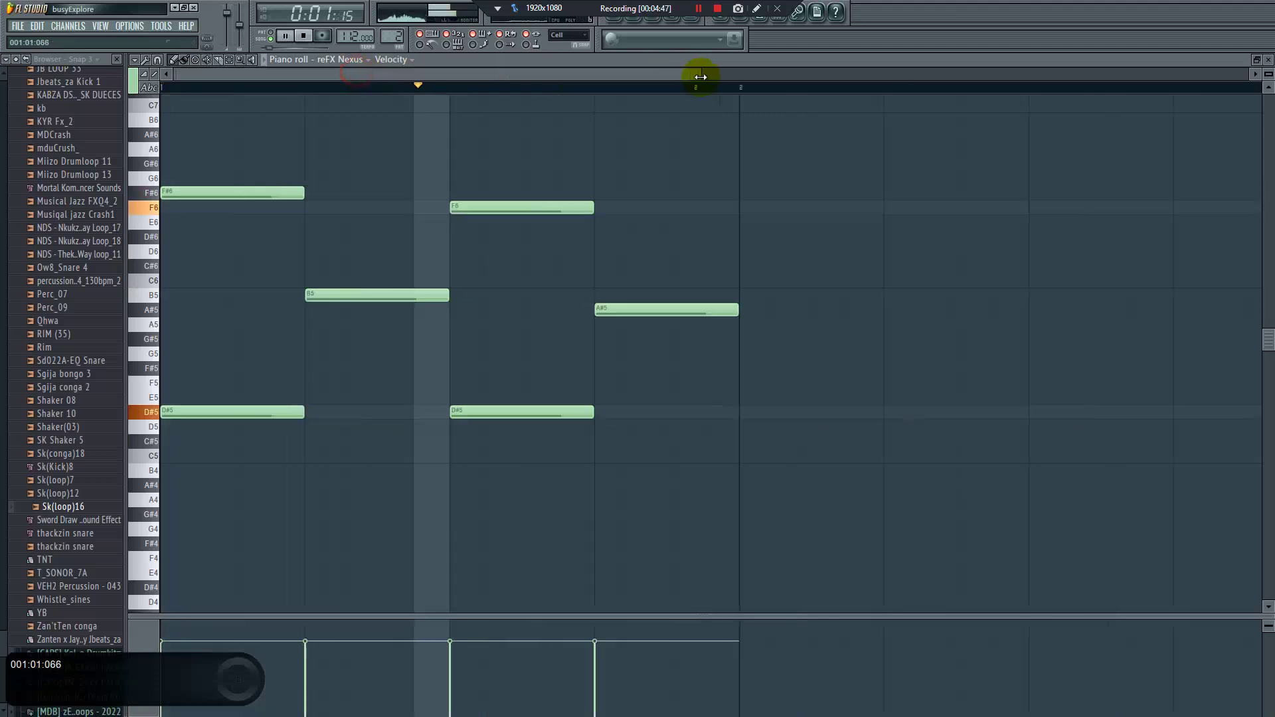
{"action": "key", "text": "space"}
{"action": "right_click", "coordinate": [446, 207]}
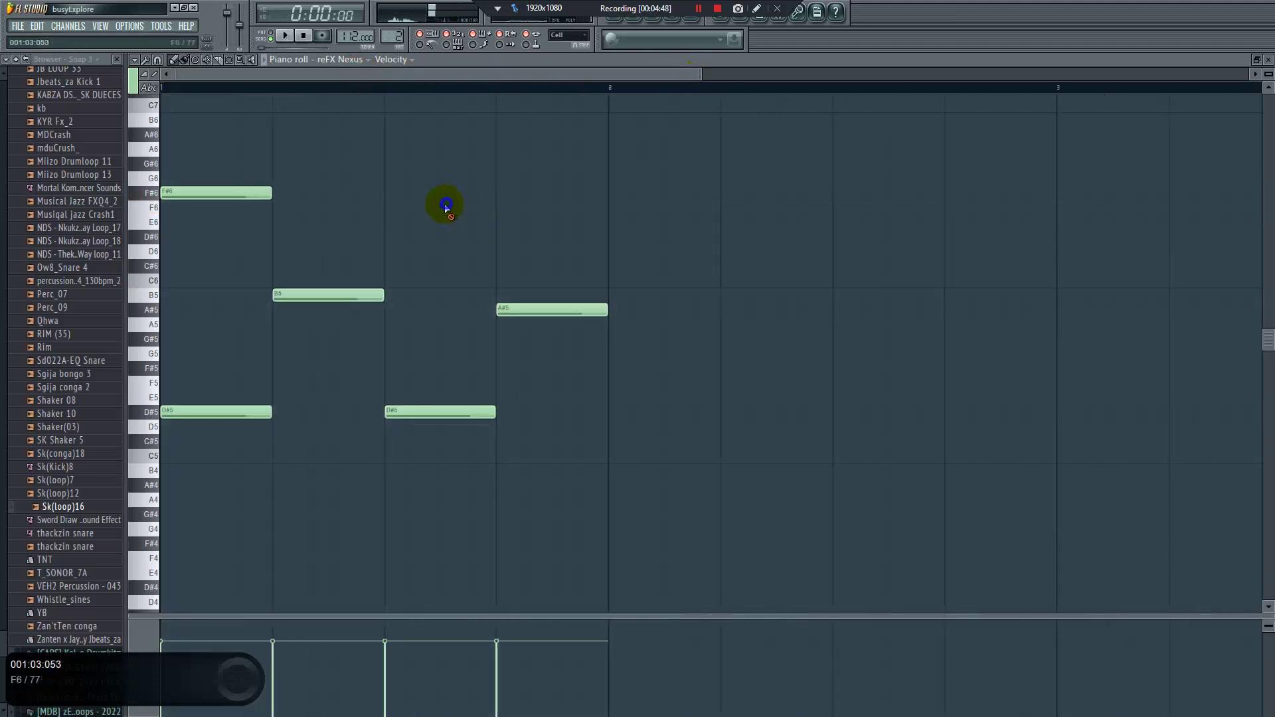
{"action": "right_click", "coordinate": [266, 198]}
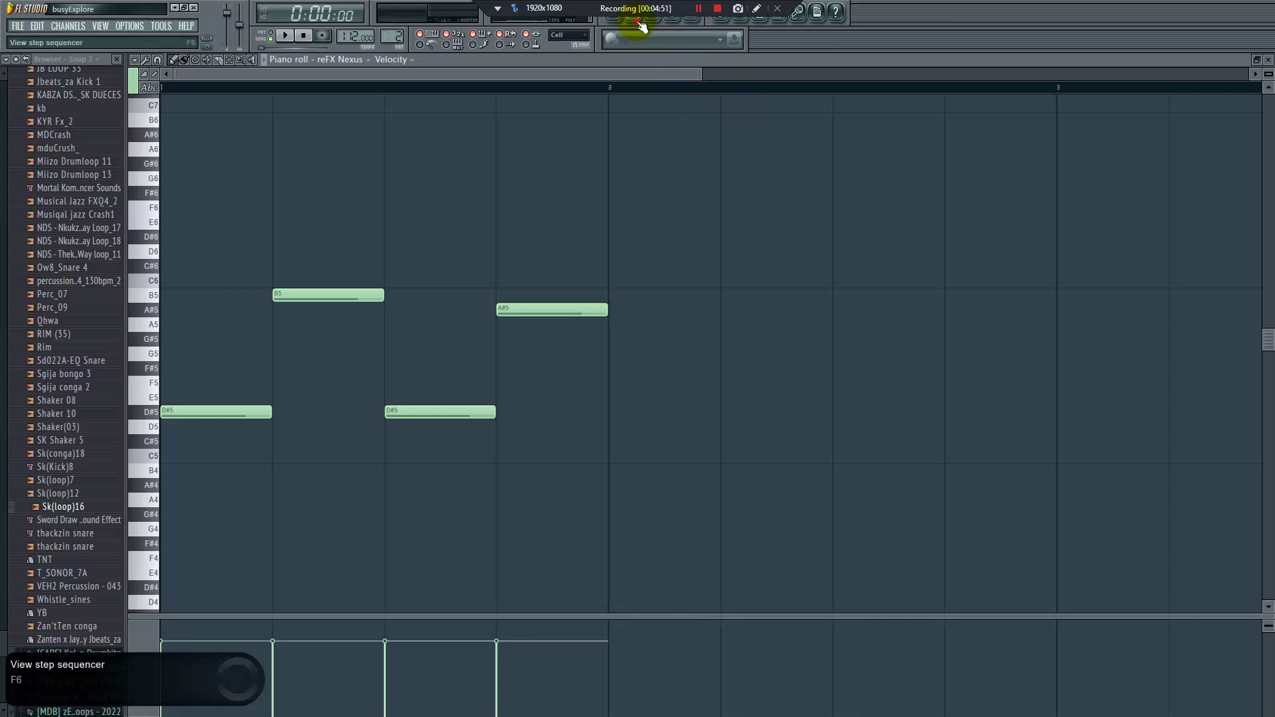
Add the 5[ASP_Snares_B.T.D] sample from the zen folder as a new channel in Pattern 2
{"action": "left_click", "coordinate": [641, 25]}
{"action": "right_click", "coordinate": [292, 162]}
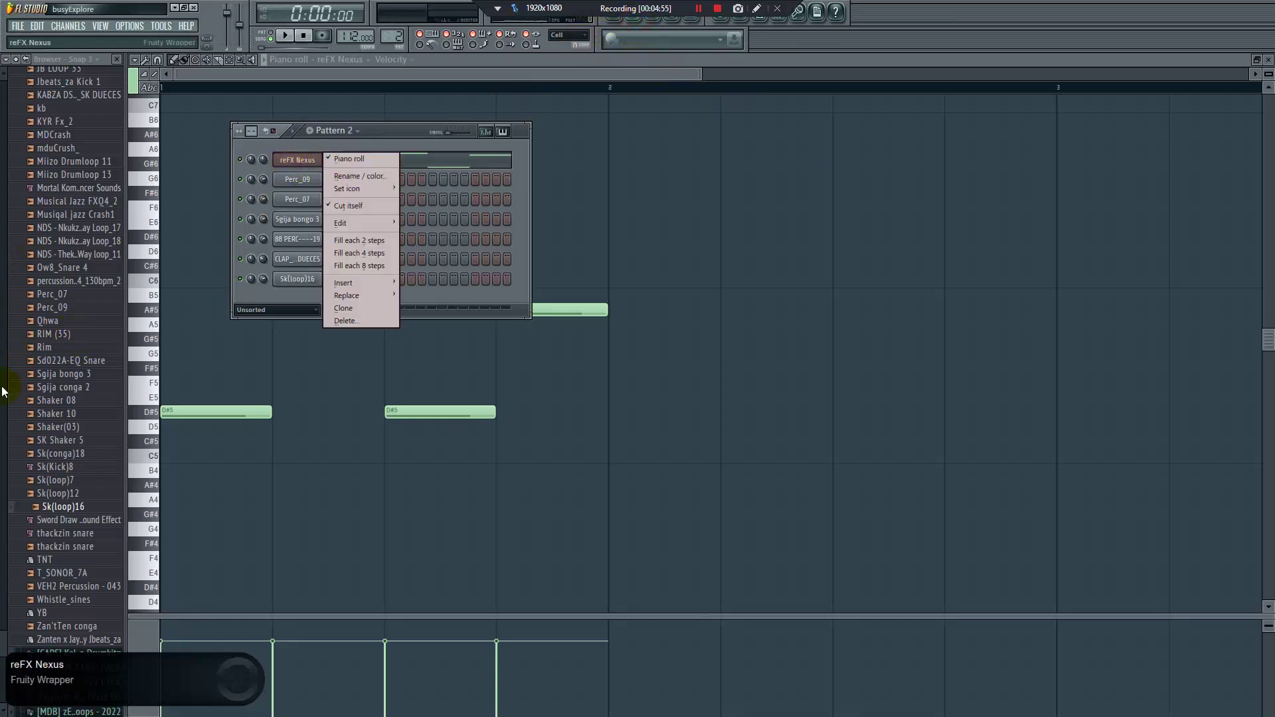
{"action": "scroll", "coordinate": [27, 389], "scroll_direction": "up", "scroll_amount": 15}
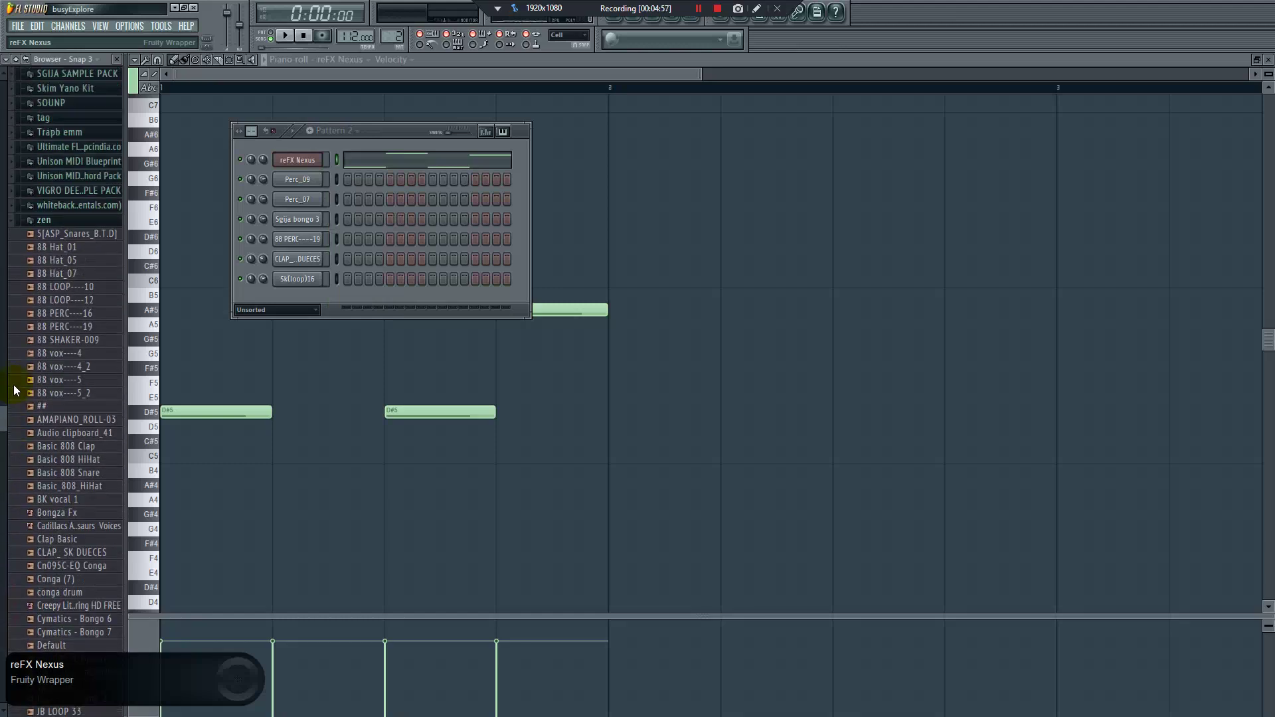
{"action": "scroll", "coordinate": [28, 389], "scroll_direction": "down", "scroll_amount": 1}
{"action": "left_click_drag", "start_coordinate": [116, 367], "coordinate": [428, 148]}
Try the snare on step 9 and on steps 4 and 7 of Pattern 2, playing the pattern to compare
{"action": "left_click", "coordinate": [433, 159]}
{"action": "key", "text": "space"}
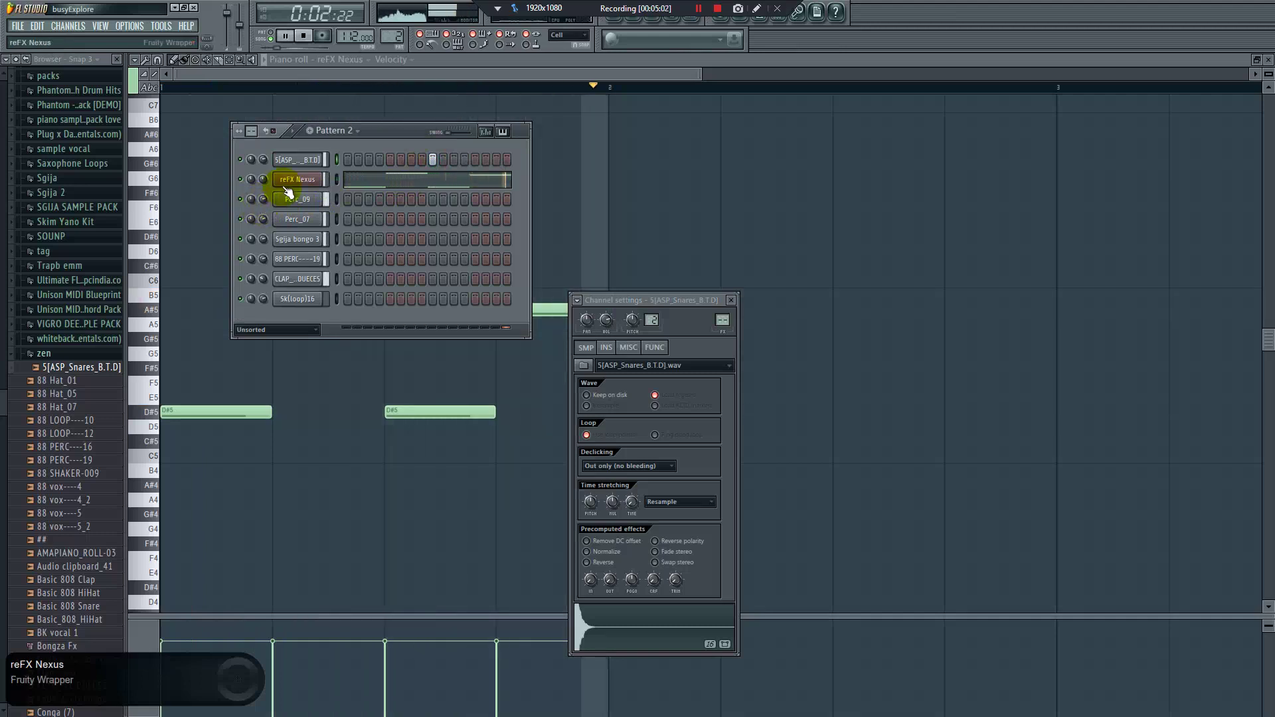
{"action": "key", "text": "space"}
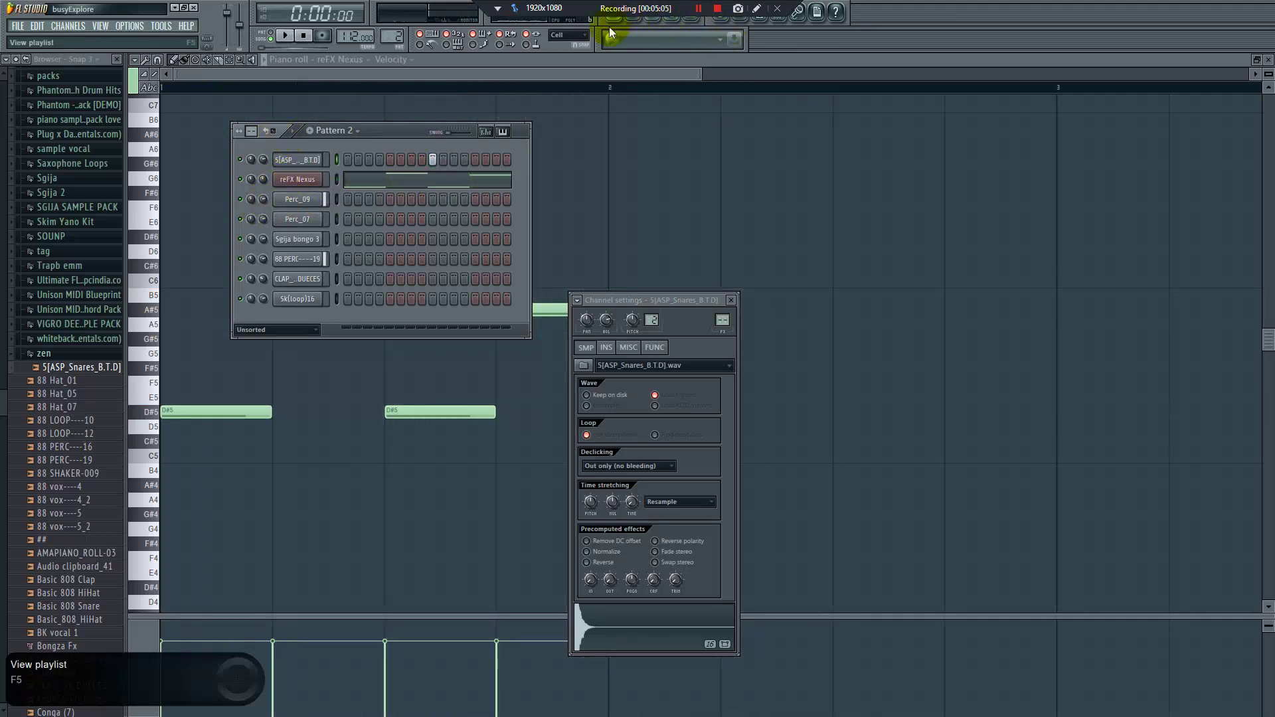
{"action": "left_click", "coordinate": [379, 159]}
{"action": "left_click", "coordinate": [411, 160]}
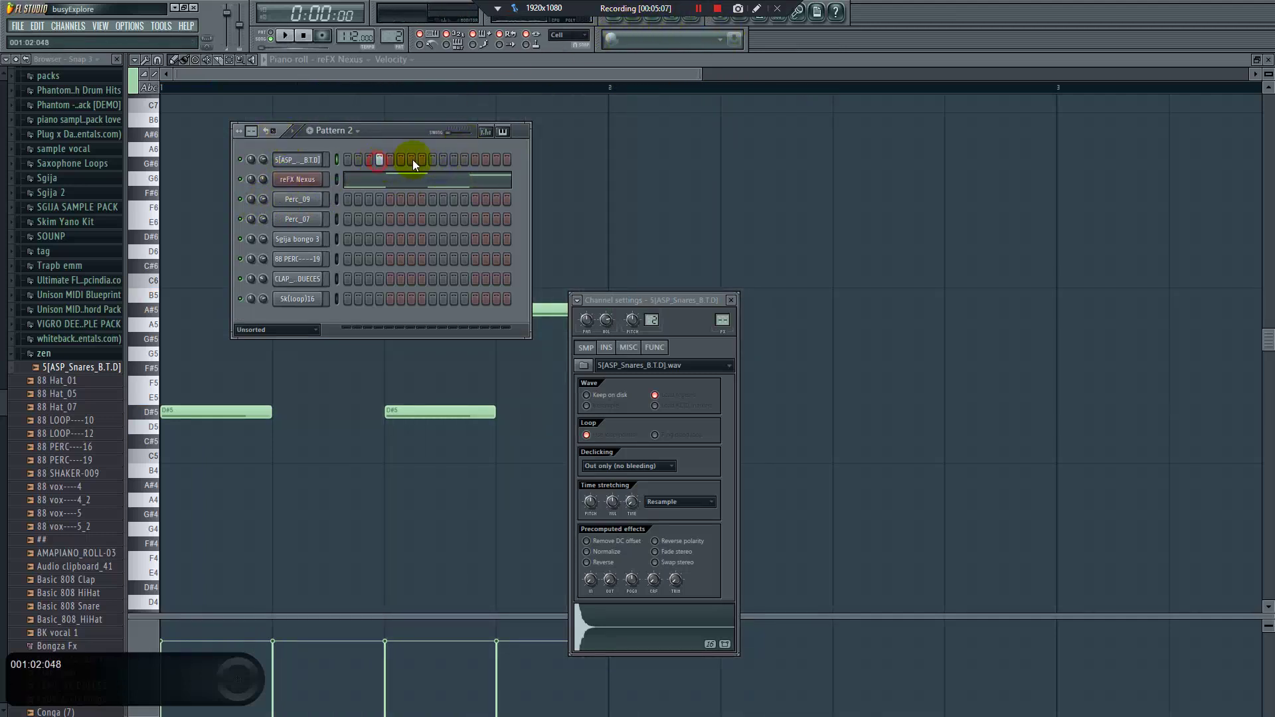
{"action": "key", "text": "space"}
{"action": "key", "text": "space"}
{"action": "key", "text": "space"}
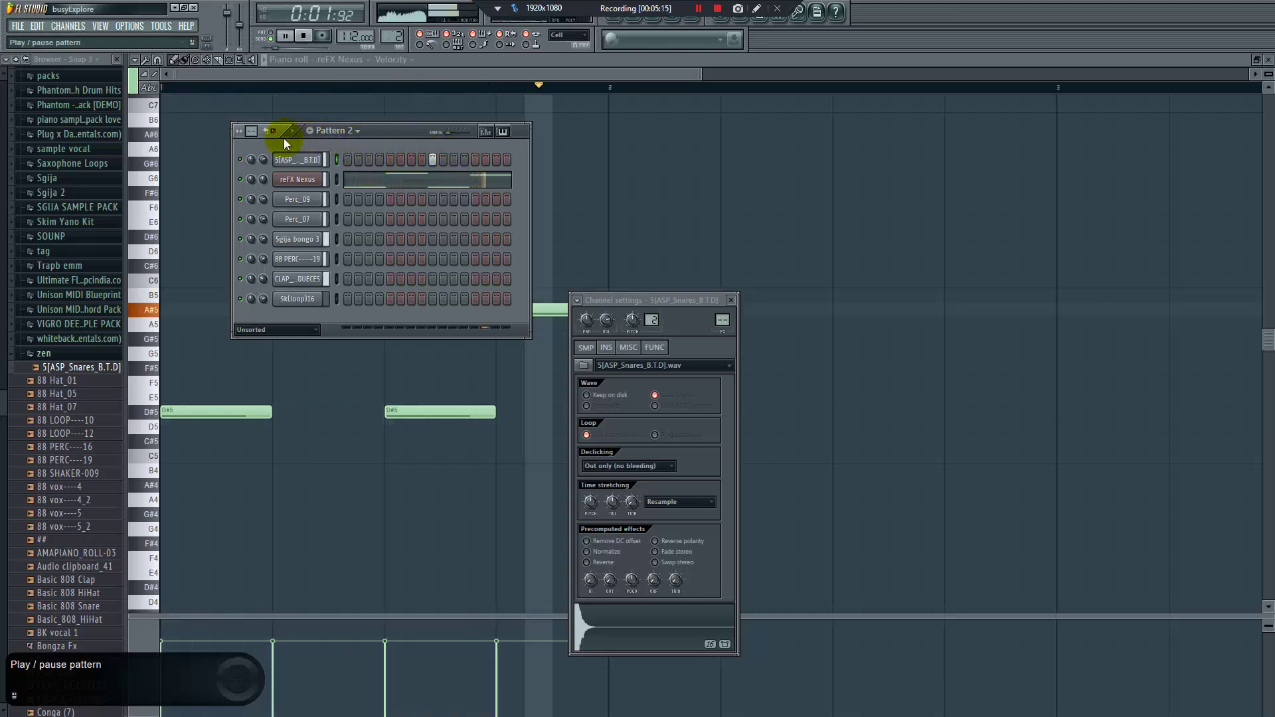
Replace the step 9 snare hit with hits on steps 4 and 7, audition them and clear the snare steps
{"action": "right_click", "coordinate": [440, 164]}
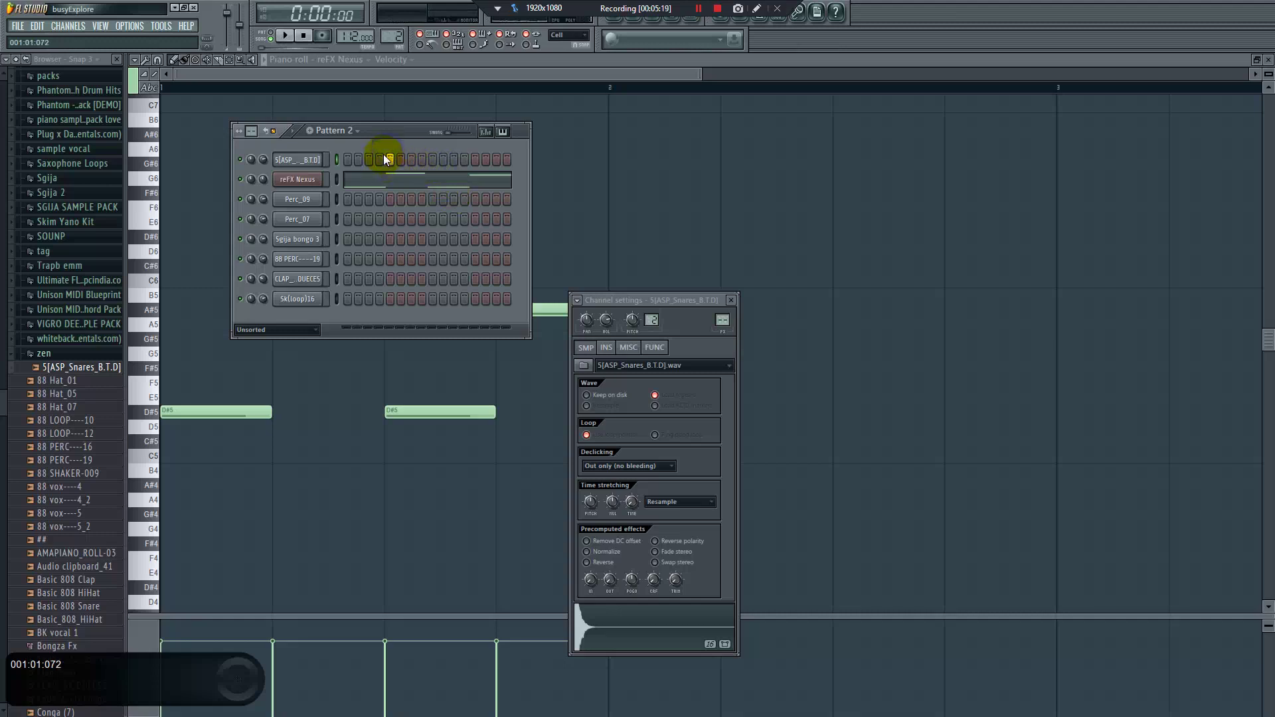
{"action": "key", "text": "space"}
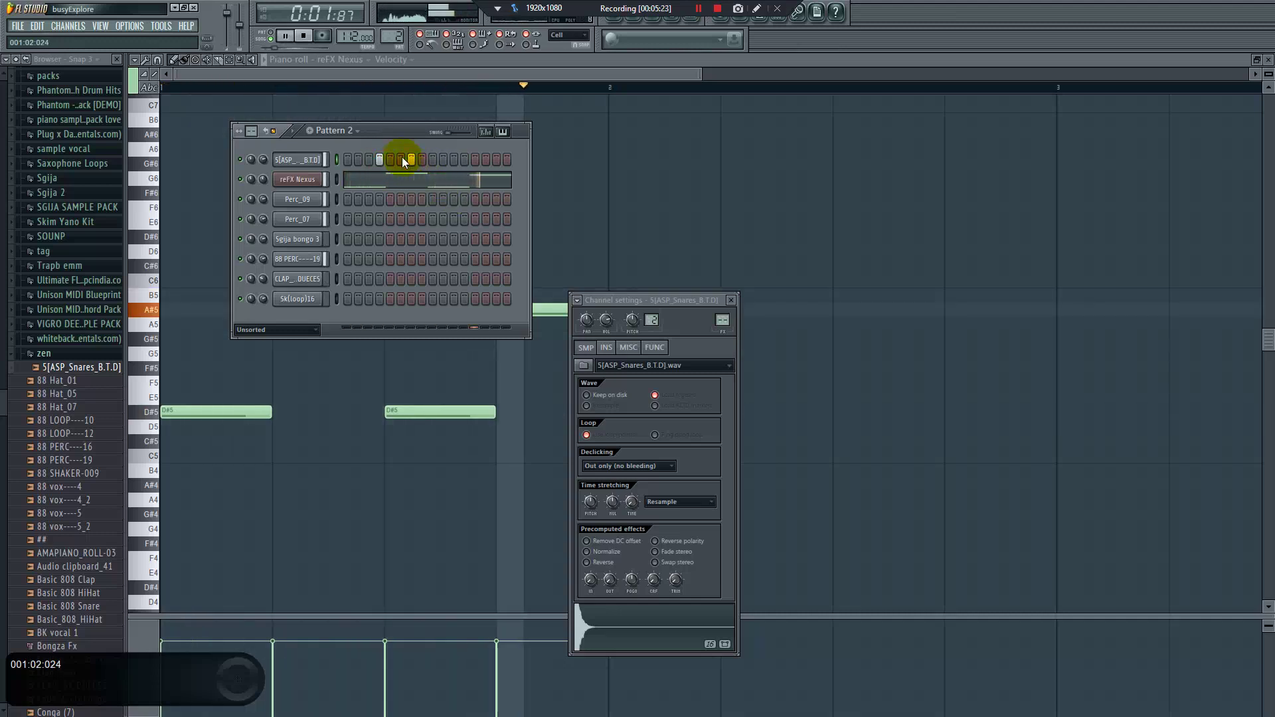
{"action": "key", "text": "space"}
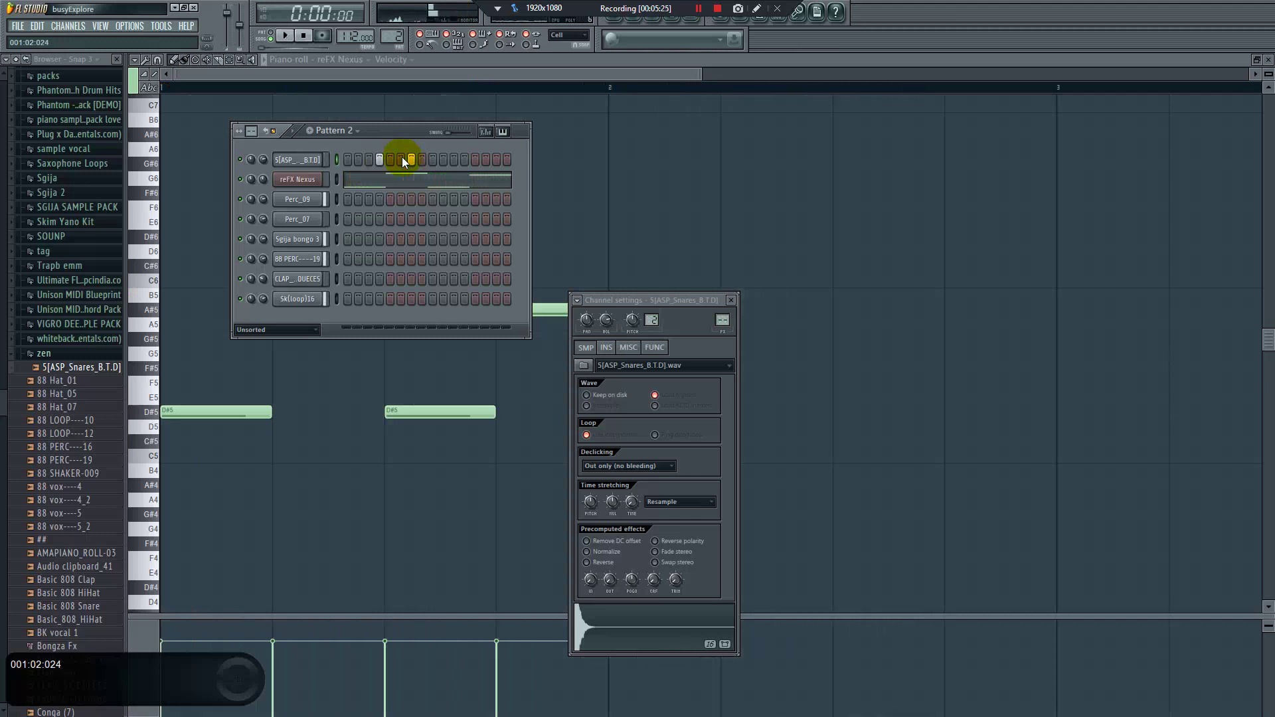
{"action": "right_click", "coordinate": [412, 160]}
Cut all the melody notes from the reFX Nexus channel in Pattern 2
{"action": "right_click", "coordinate": [312, 180]}
{"action": "mouse_move", "coordinate": [380, 243]}
{"action": "left_click", "coordinate": [430, 247]}
Insert Purity as a new channel and load its Sonar preset from the Slow Synth category
{"action": "right_click", "coordinate": [299, 180]}
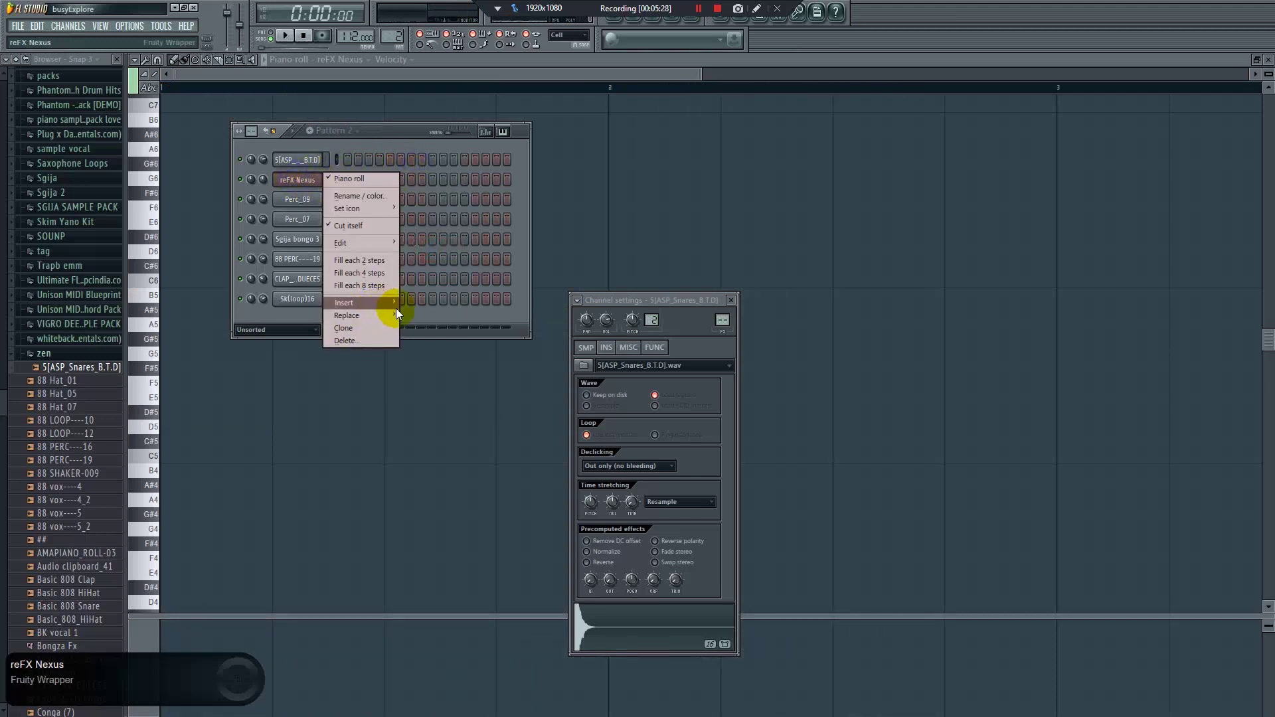
{"action": "mouse_move", "coordinate": [395, 310]}
{"action": "left_click", "coordinate": [429, 607]}
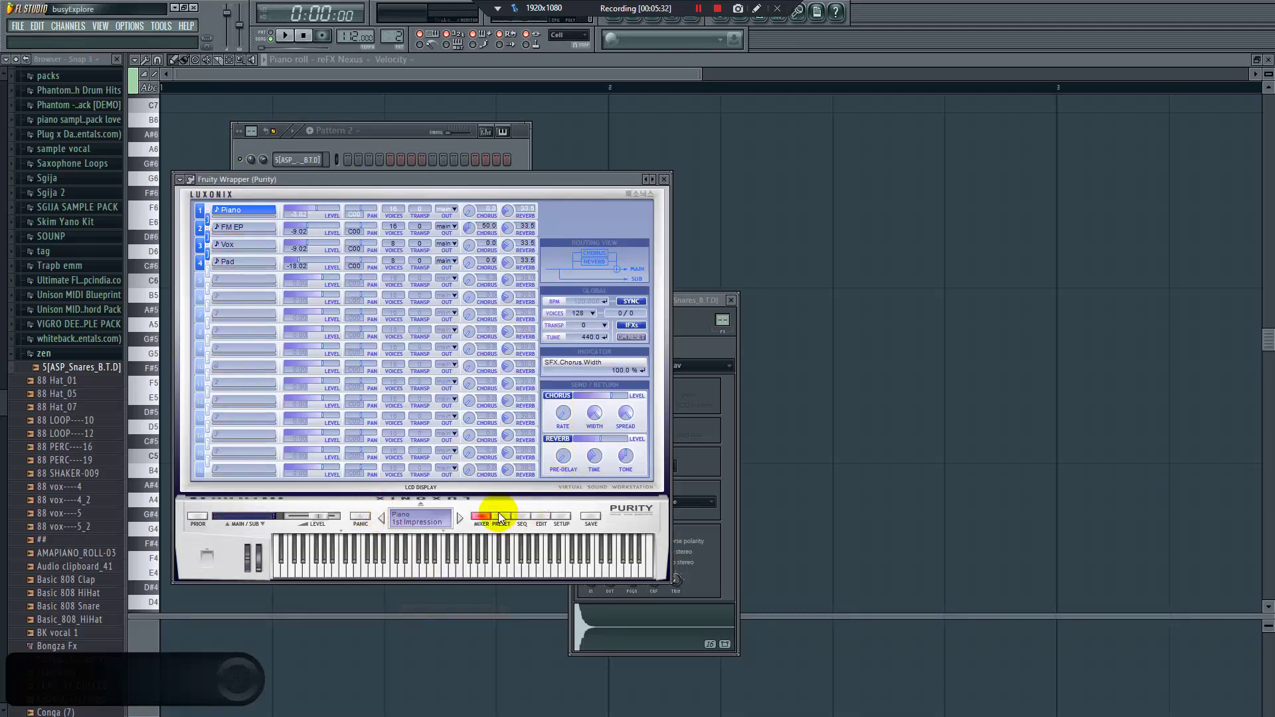
{"action": "left_click", "coordinate": [500, 522]}
{"action": "left_click", "coordinate": [611, 358]}
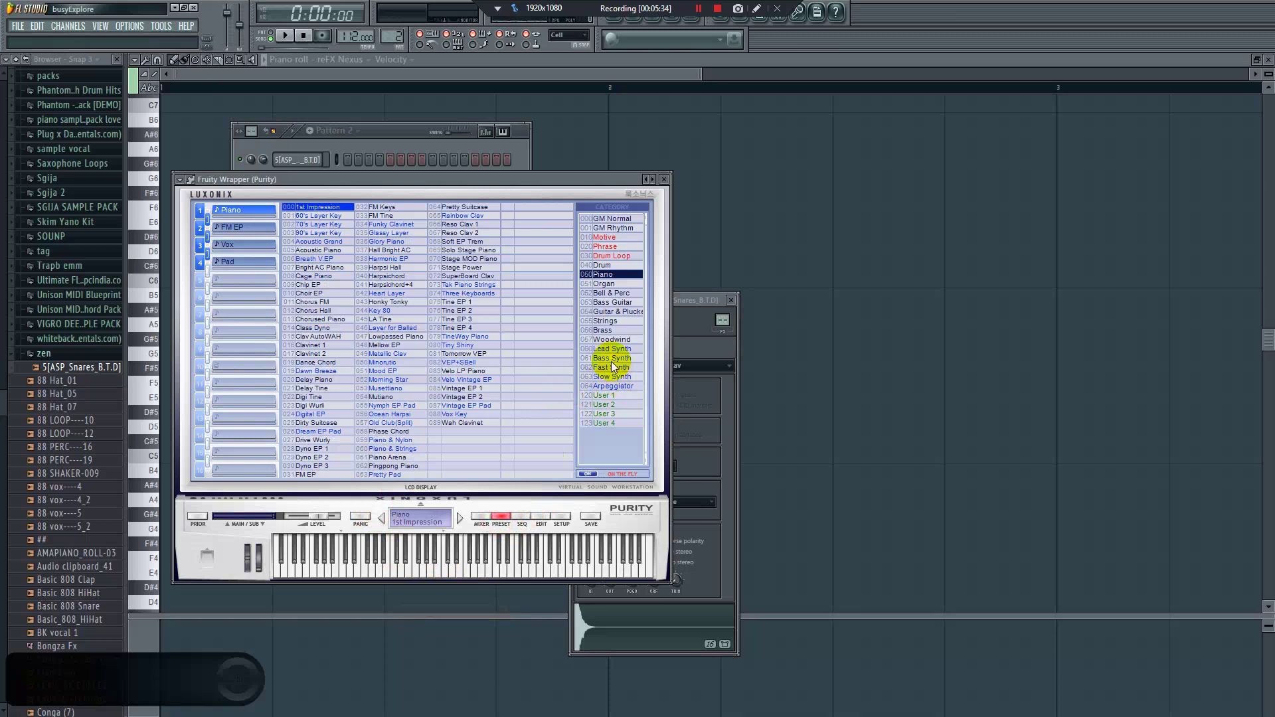
{"action": "left_click", "coordinate": [611, 368]}
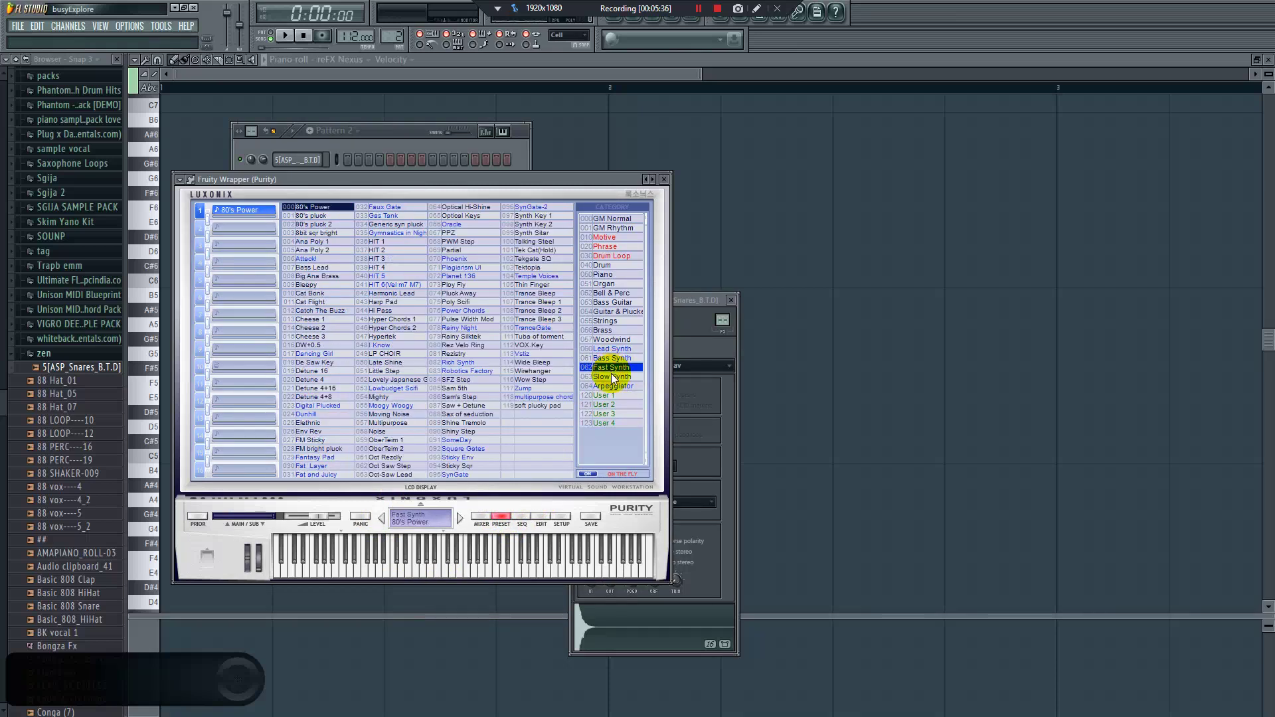
{"action": "left_click", "coordinate": [611, 376]}
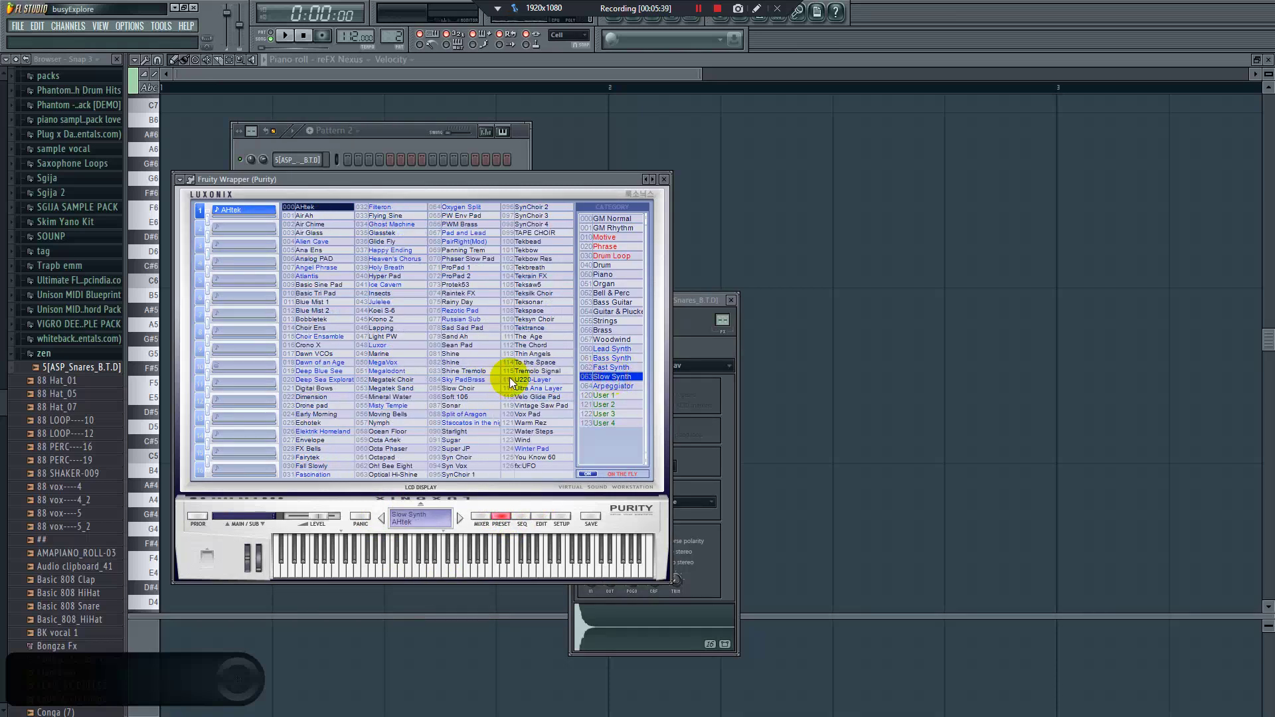
{"action": "left_click", "coordinate": [452, 406]}
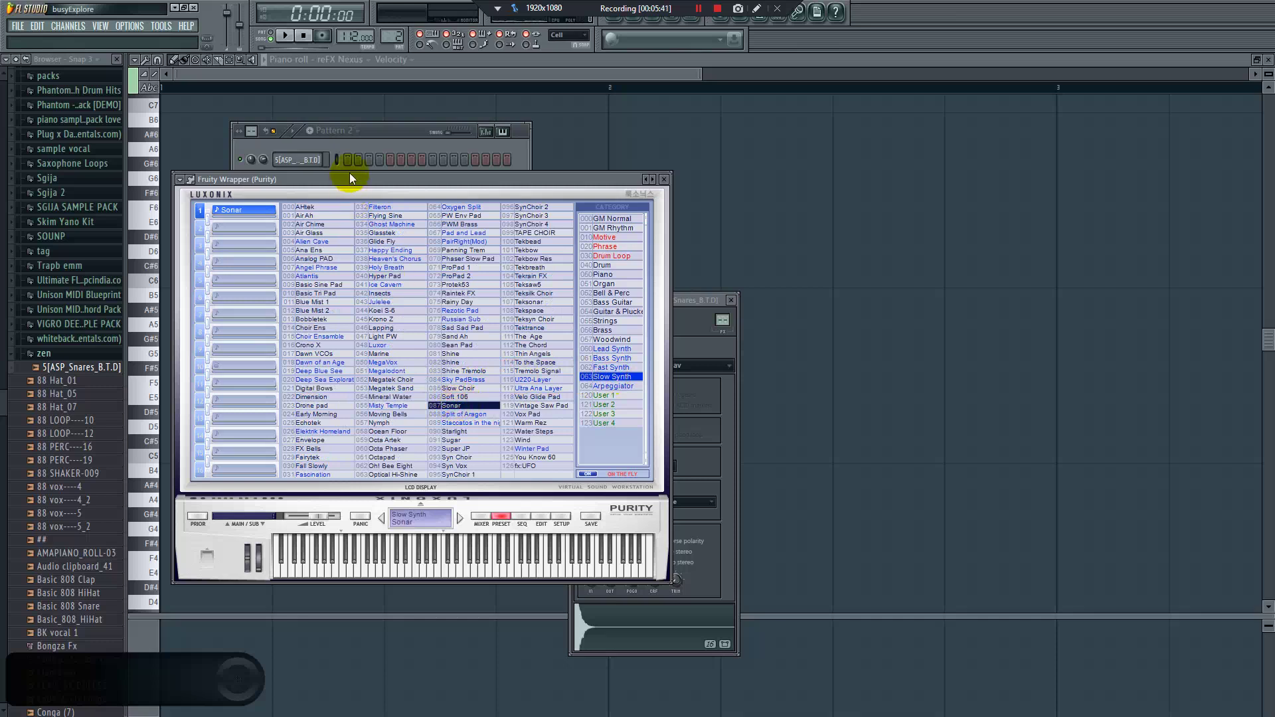
Open the Purity piano roll, place one-beat A#5 and F5 notes at the start of bar 1 and play them
{"action": "left_click", "coordinate": [365, 146]}
{"action": "right_click", "coordinate": [302, 176]}
{"action": "left_click", "coordinate": [357, 181]}
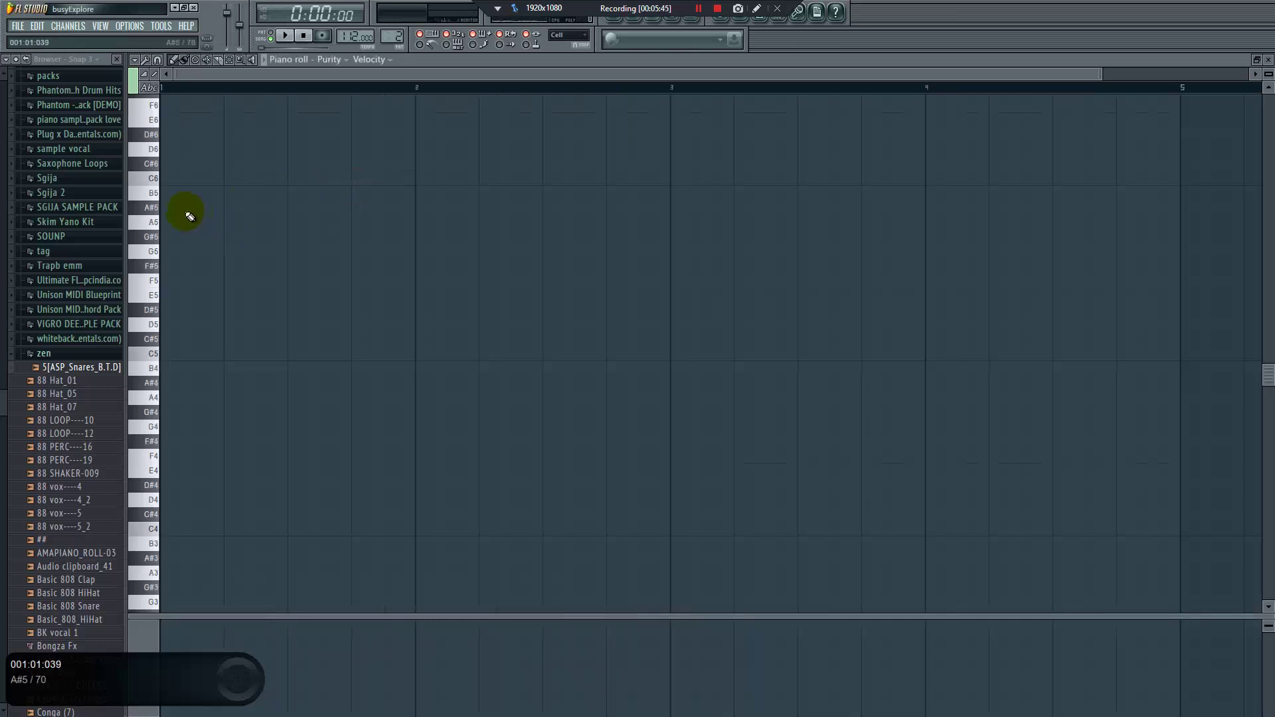
{"action": "left_click", "coordinate": [216, 214]}
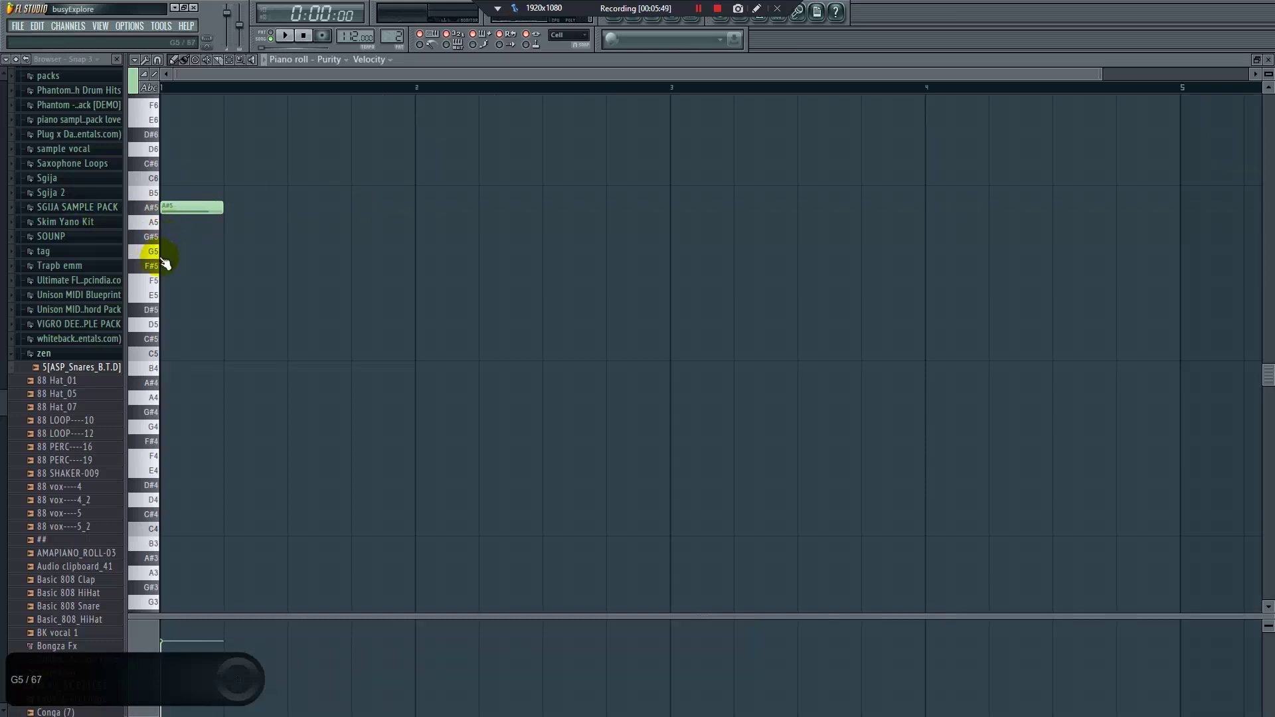
{"action": "left_click", "coordinate": [171, 278]}
{"action": "key", "text": "space"}
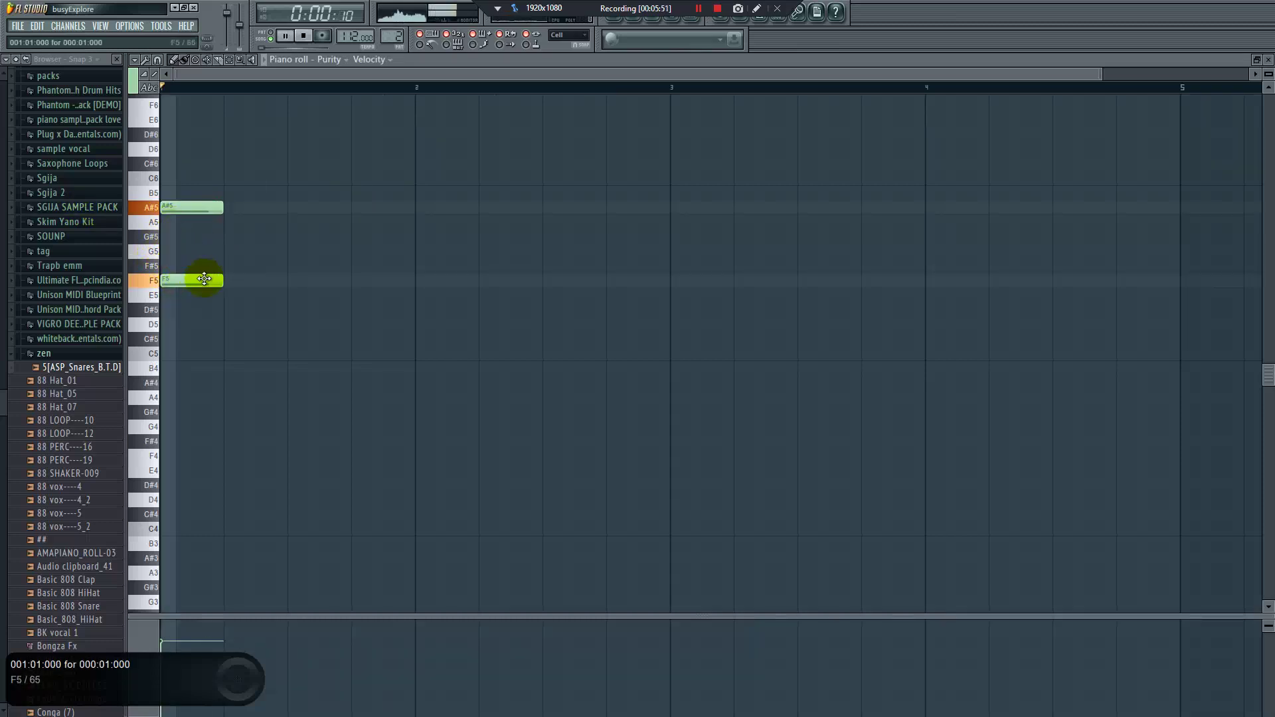
{"action": "key", "text": "space"}
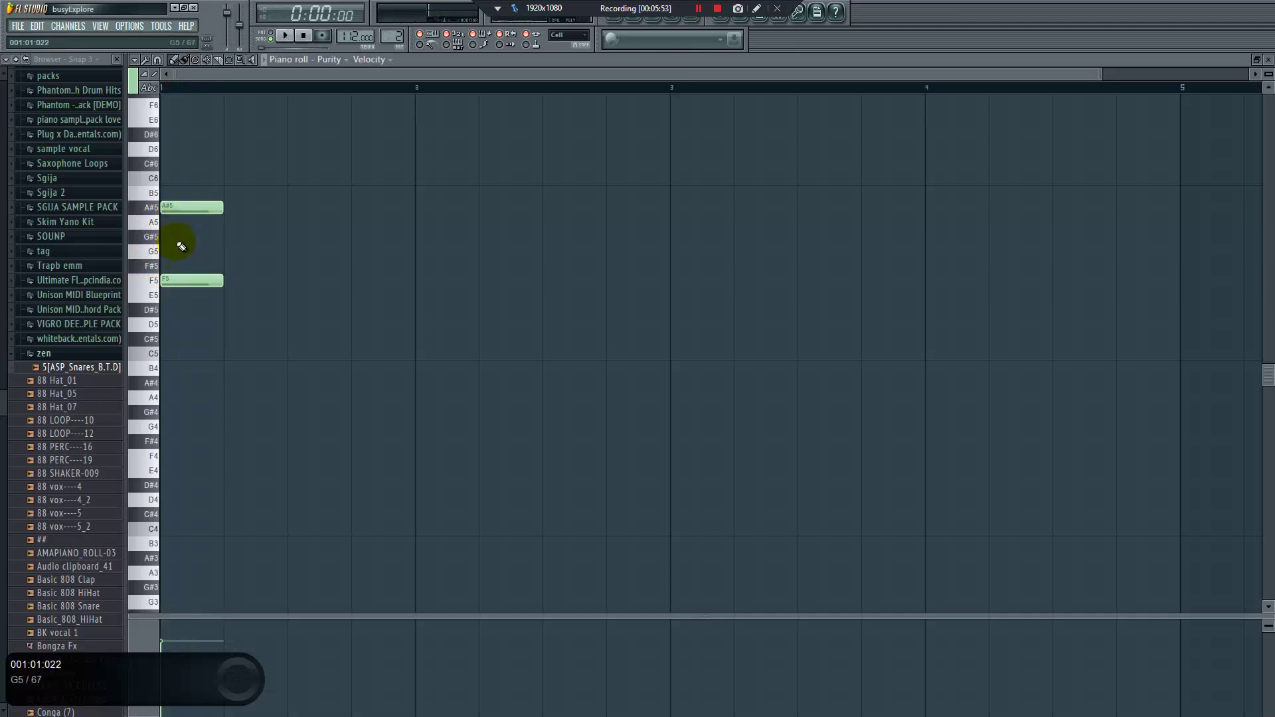
Stretch both Purity notes to four bars and lower them to G#4 and D#4
{"action": "left_click_drag", "start_coordinate": [216, 344], "coordinate": [1195, 207]}
{"action": "left_click_drag", "start_coordinate": [1067, 212], "coordinate": [959, 401]}
{"action": "key", "text": "space"}
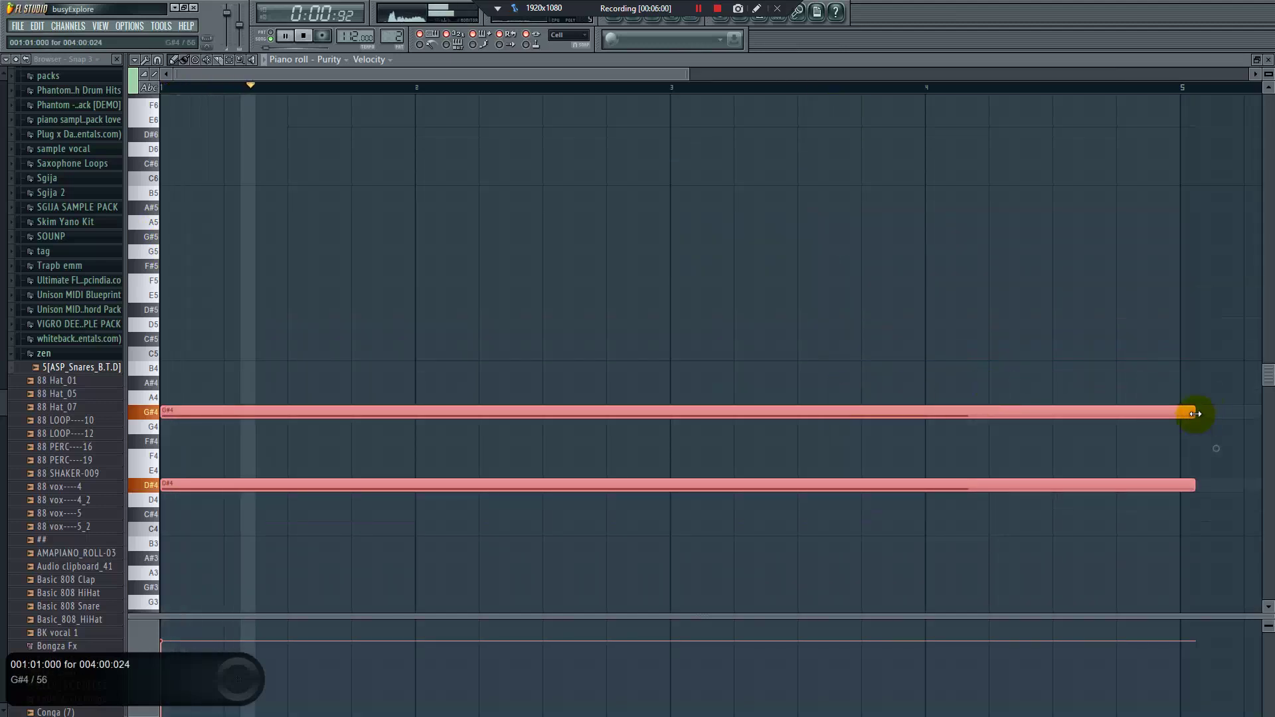
Duplicate the two four-bar notes into bars 5 to 8 and erase the duplicated G#4 note
{"action": "key", "text": "ctrl+b"}
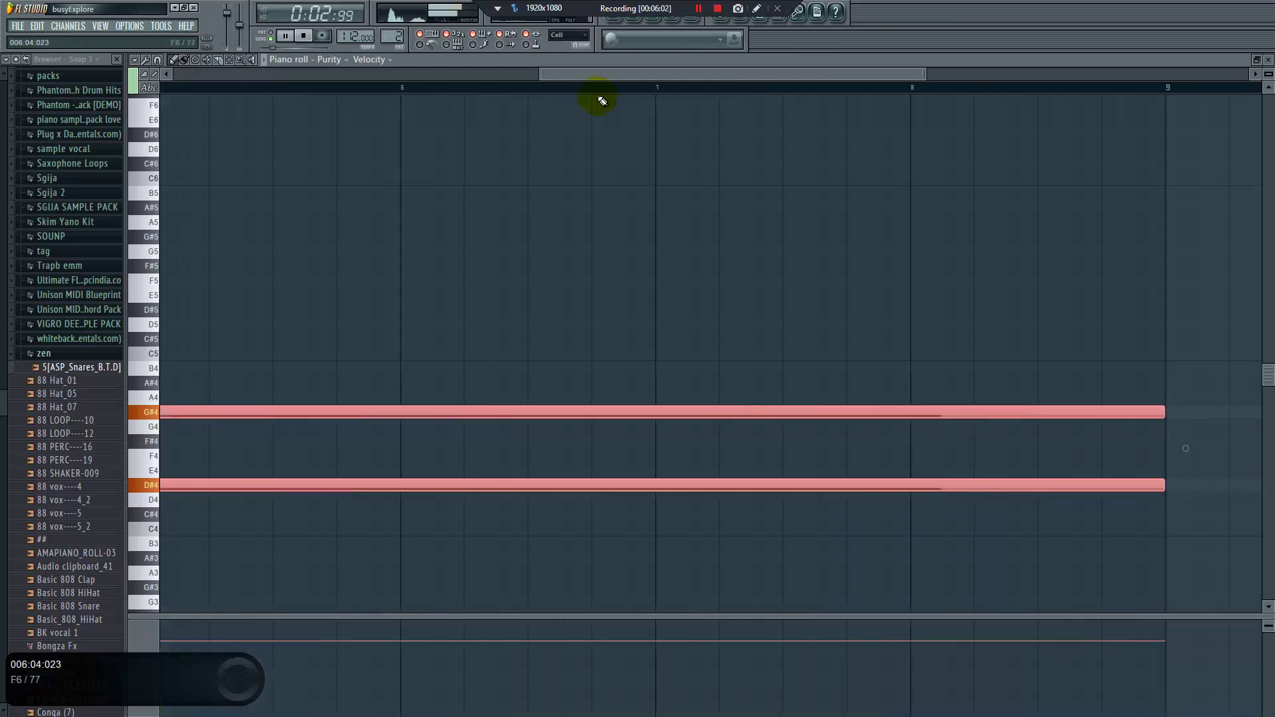
{"action": "key", "text": "XF86AudioLowerVolume"}
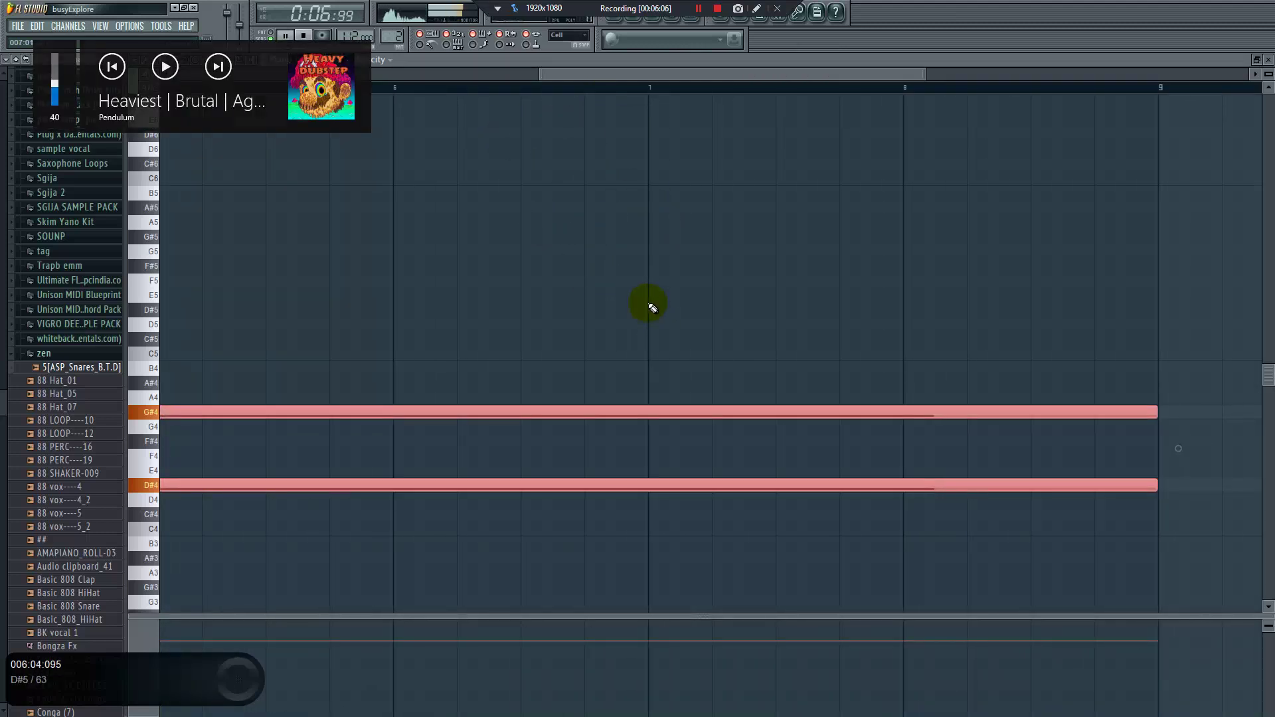
{"action": "left_click", "coordinate": [625, 280]}
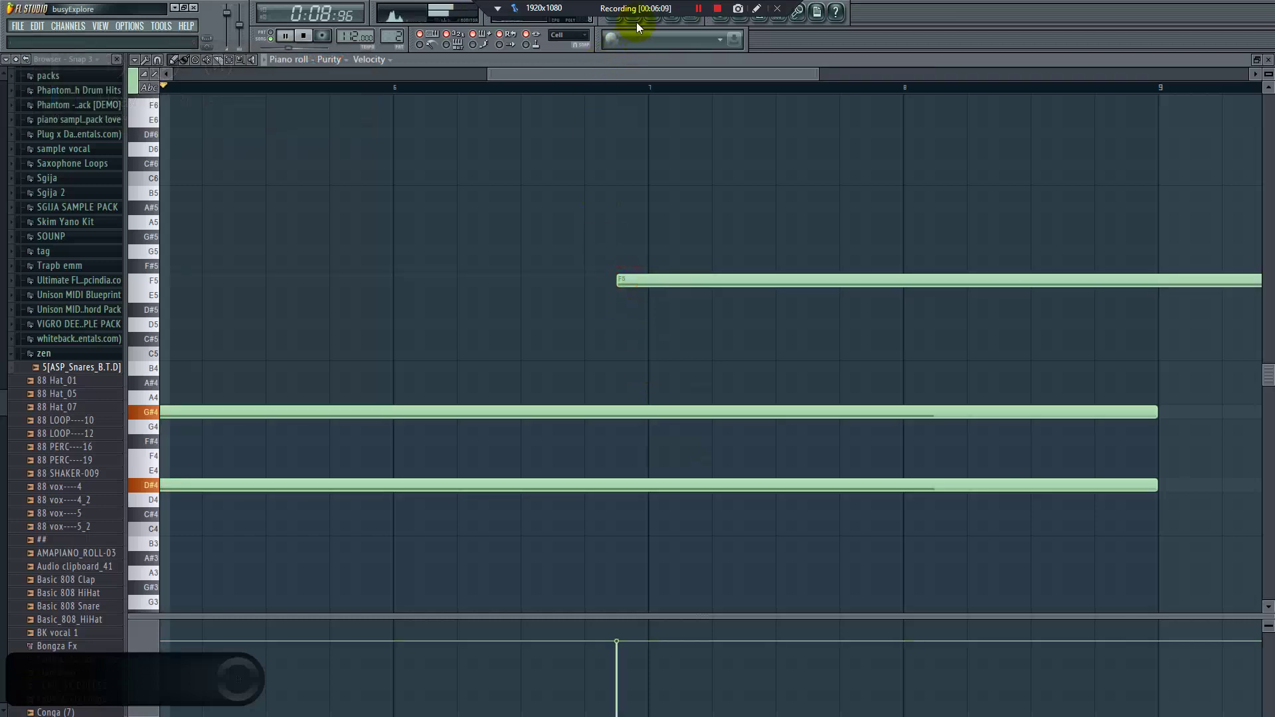
{"action": "right_click", "coordinate": [698, 280]}
{"action": "right_click", "coordinate": [711, 412]}
{"action": "key", "text": "space"}
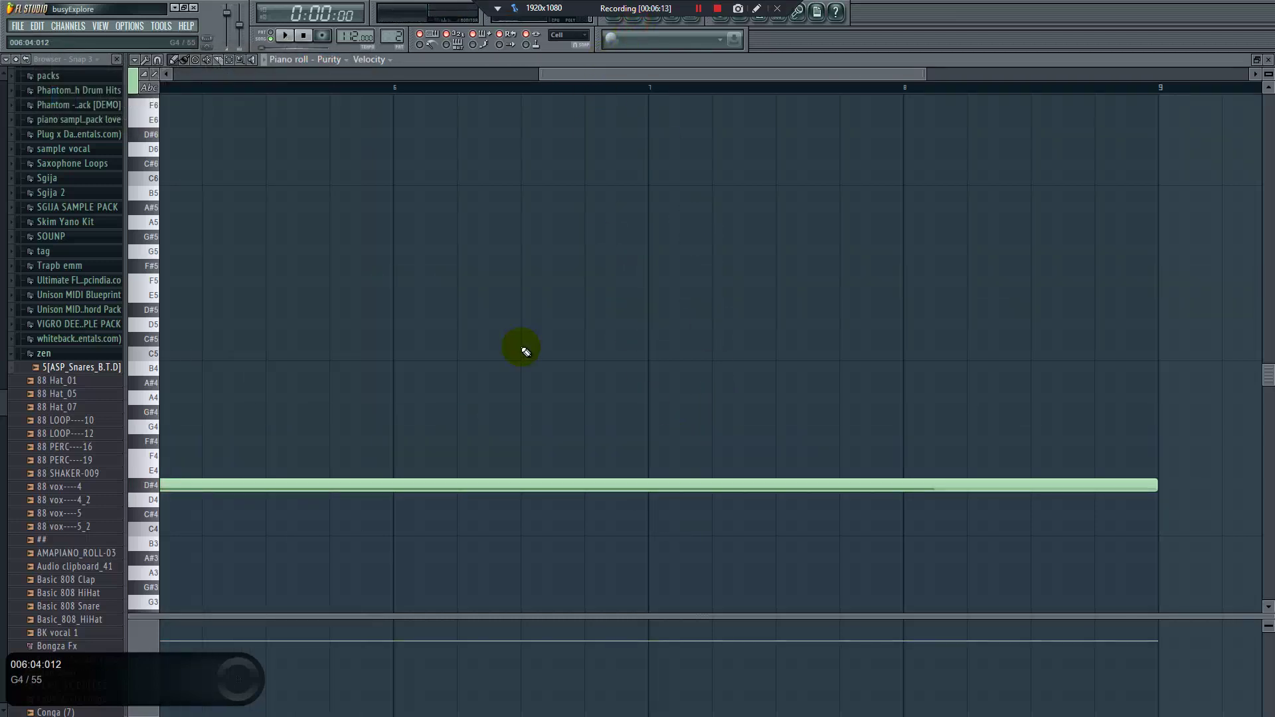
Add a four-bar G#4 note at the start of bar 5 in the Purity piano roll
{"action": "left_click_drag", "start_coordinate": [539, 74], "coordinate": [619, 28]}
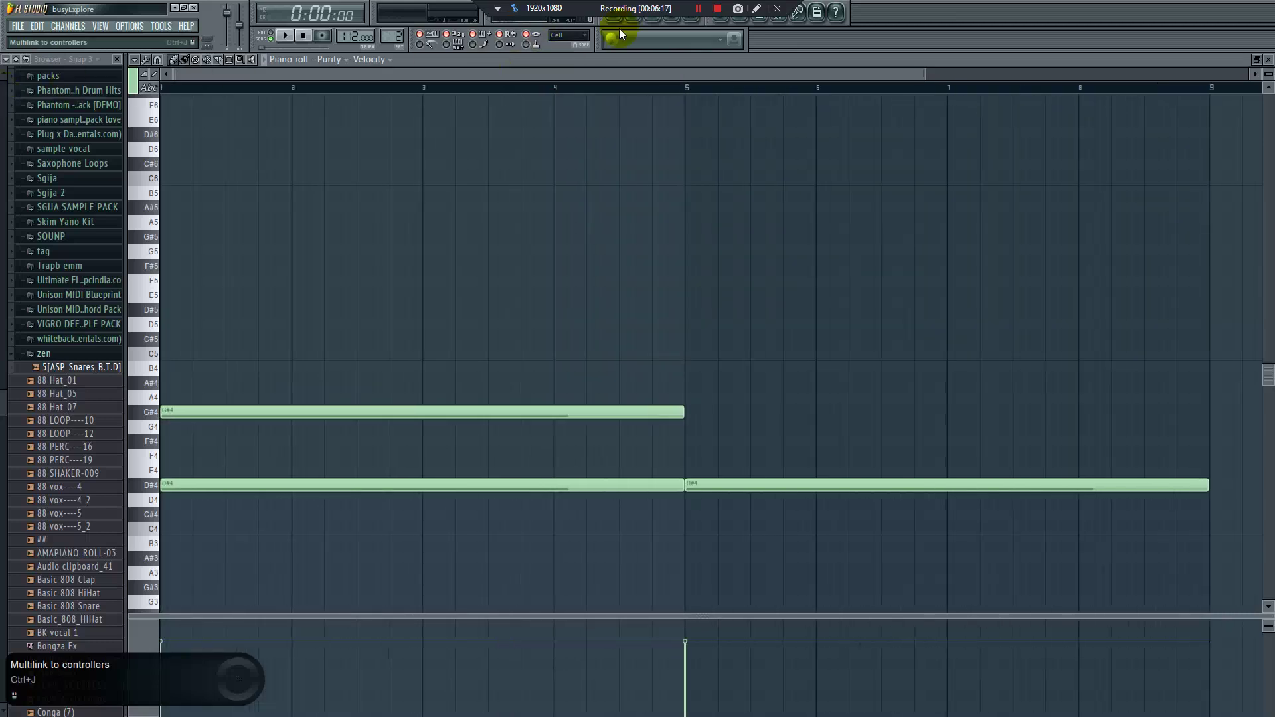
{"action": "left_click", "coordinate": [634, 20]}
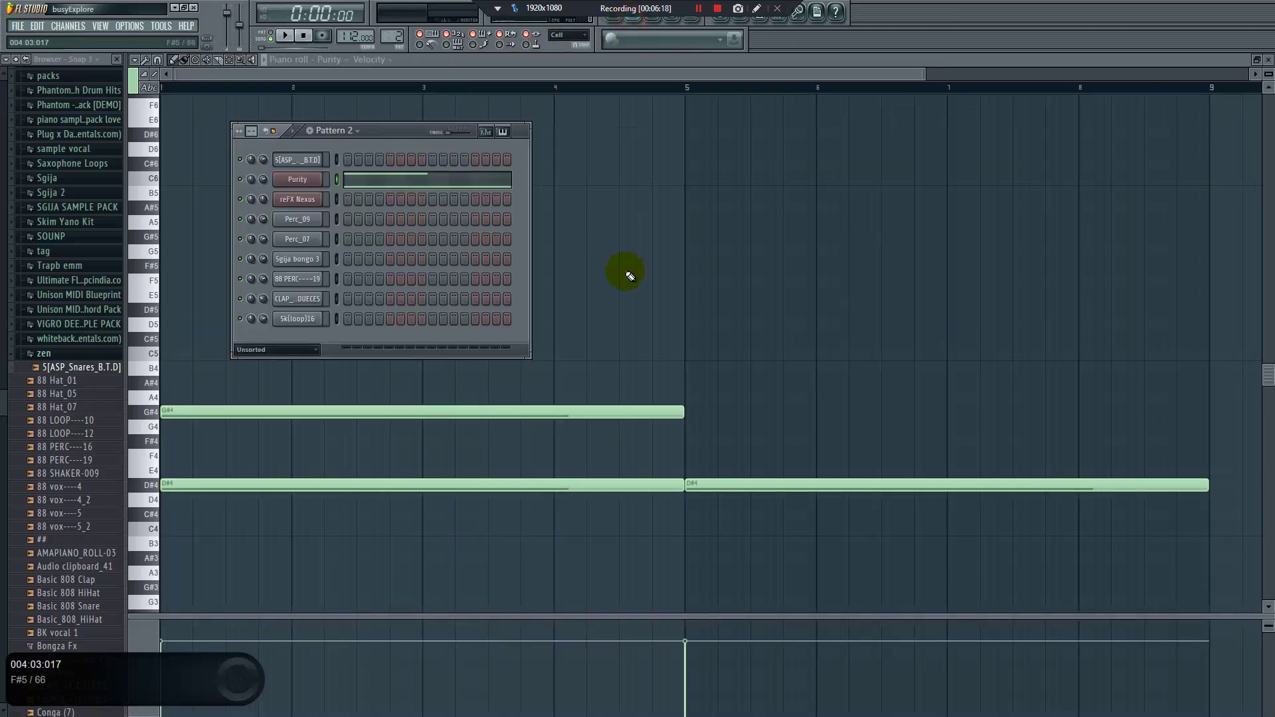
{"action": "left_click", "coordinate": [695, 417]}
{"action": "left_click", "coordinate": [712, 412]}
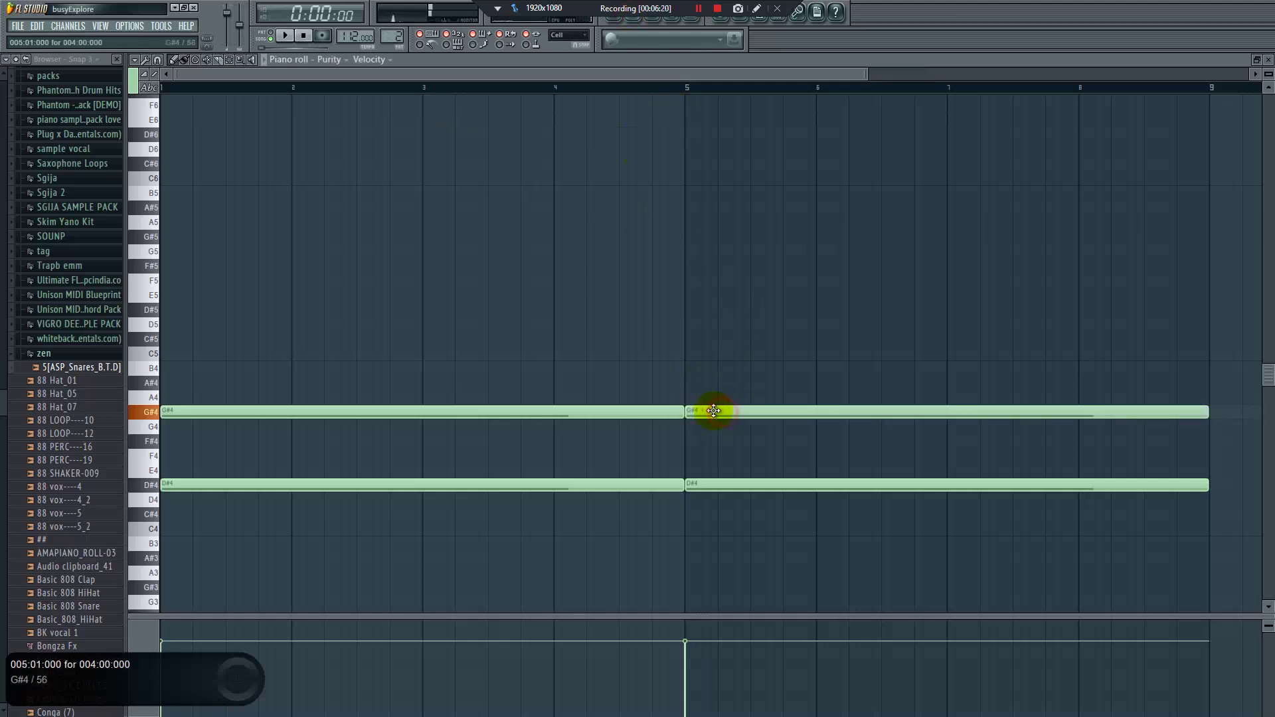
Open the reFX Nexus piano roll, place a G#4 note at the start of bar 1 and shorten it to one step
{"action": "left_click", "coordinate": [641, 21]}
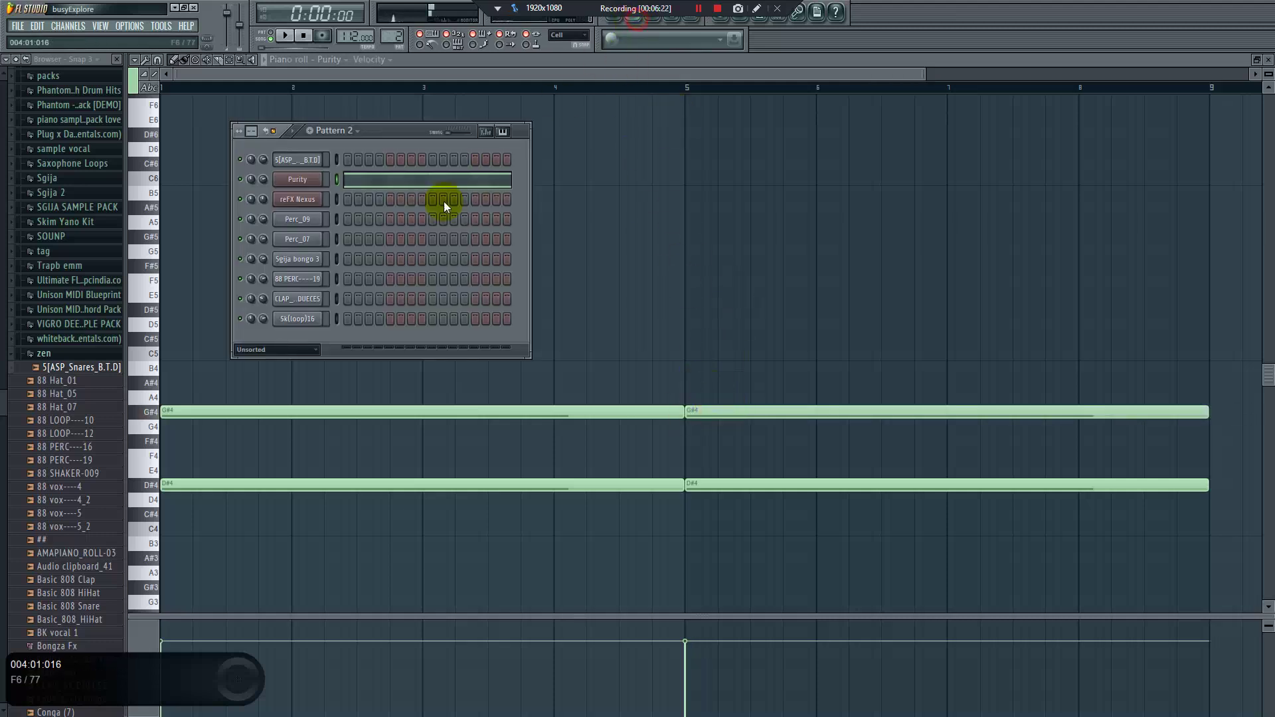
{"action": "right_click", "coordinate": [309, 207]}
{"action": "left_click", "coordinate": [353, 201]}
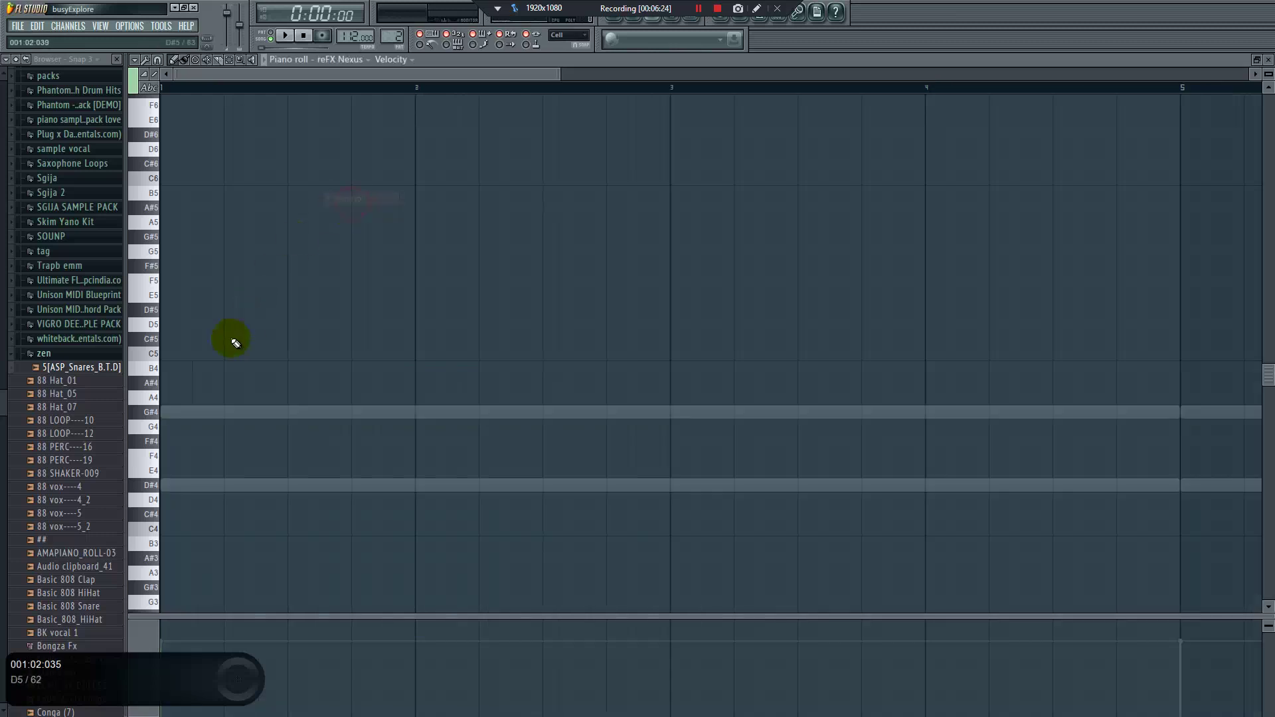
{"action": "left_click", "coordinate": [212, 408]}
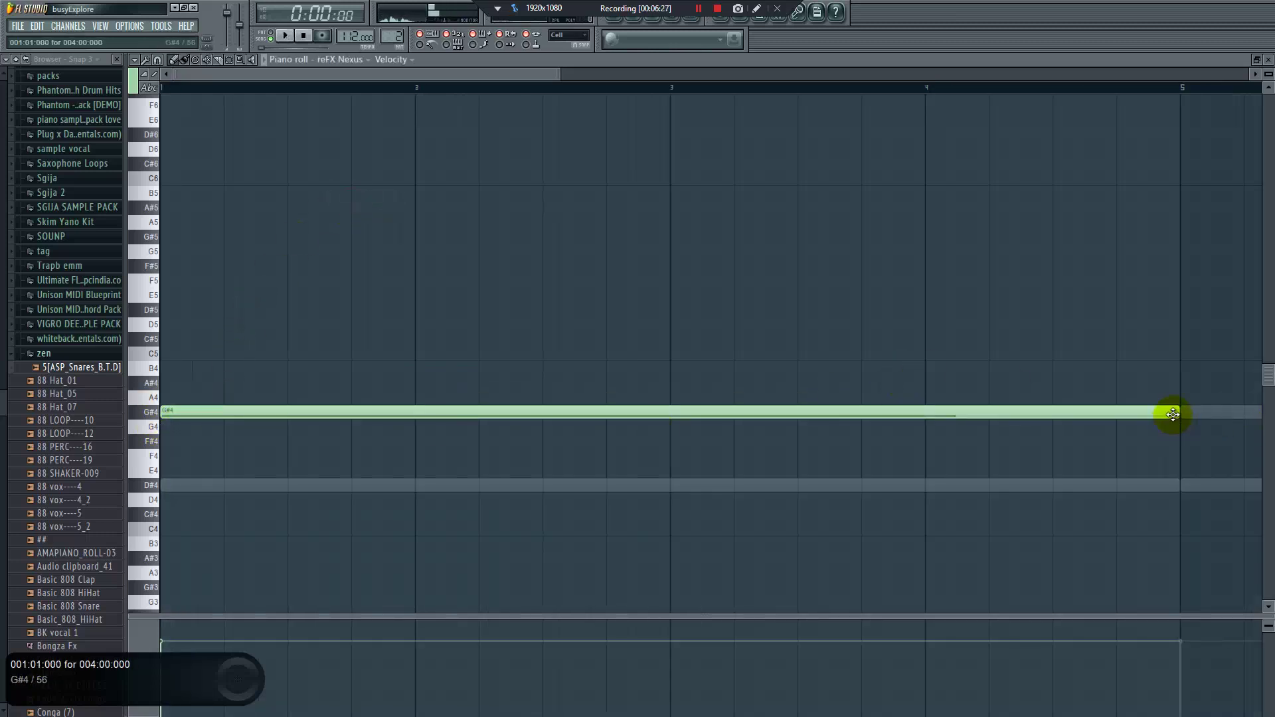
{"action": "left_click_drag", "start_coordinate": [1175, 415], "coordinate": [174, 415]}
{"action": "key", "text": "space"}
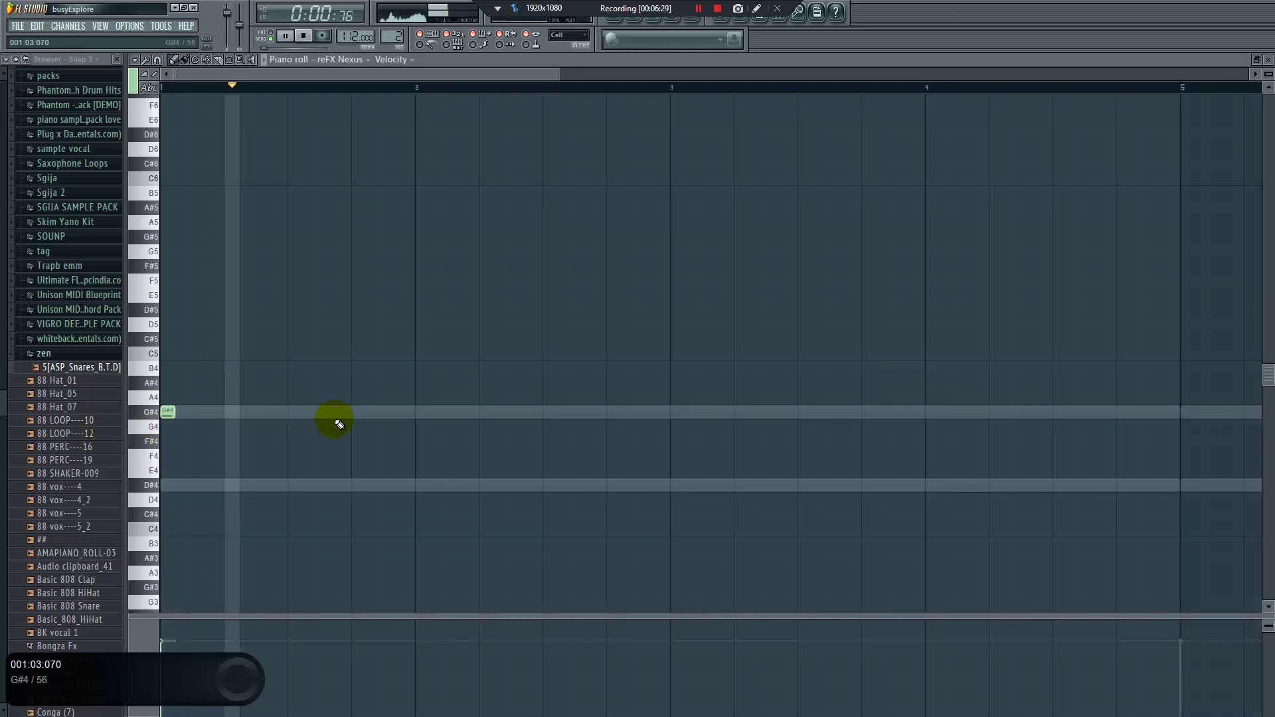
Add a half-beat D#5 note at the end of bar 1, play it and duplicate the two notes into bar 2
{"action": "right_click", "coordinate": [438, 418]}
{"action": "left_click_drag", "start_coordinate": [402, 340], "coordinate": [415, 315]}
{"action": "key", "text": "space"}
{"action": "key", "text": "space"}
{"action": "key", "text": "ctrl+b"}
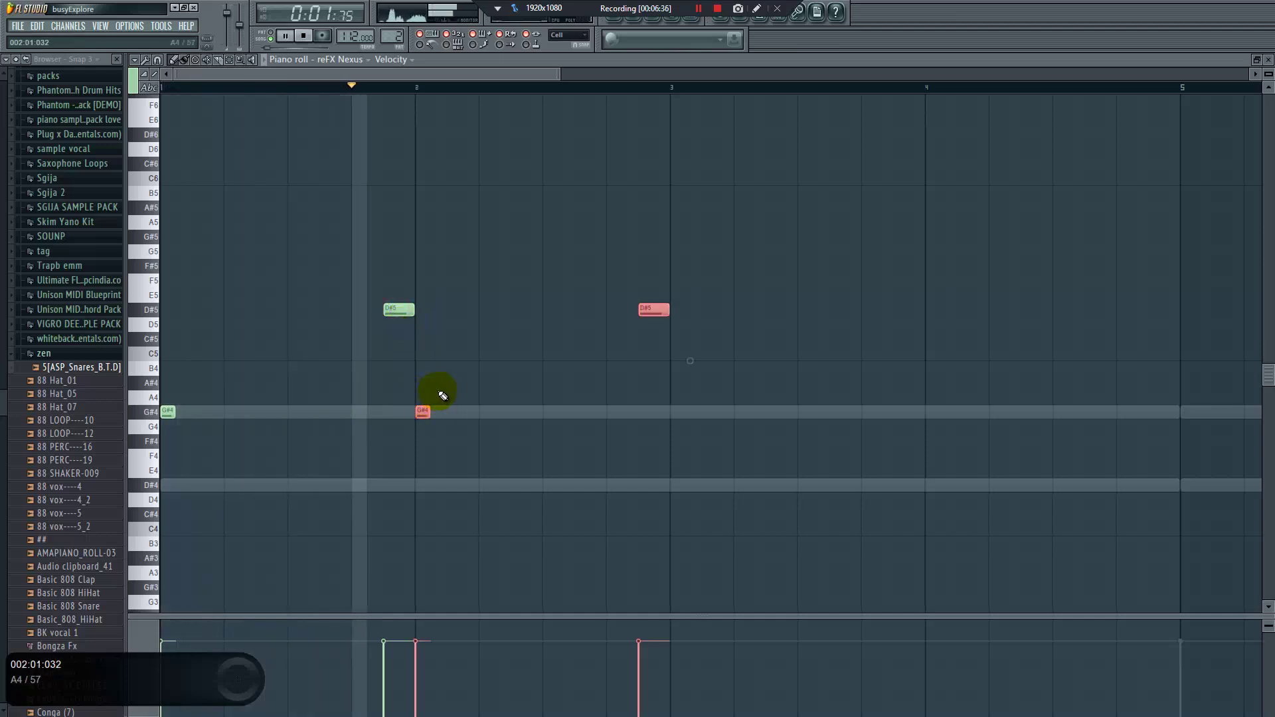
{"action": "key", "text": "space"}
Add a half-beat E5 note just before the D#5 in bar 2 and duplicate the two-bar phrase through bar 8
{"action": "right_click", "coordinate": [628, 364]}
{"action": "mouse_move", "coordinate": [622, 285]}
{"action": "left_mouse_down"}
{"action": "mouse_move", "coordinate": [606, 279]}
{"action": "mouse_move", "coordinate": [606, 293]}
{"action": "left_mouse_up"}
{"action": "key", "text": "space"}
{"action": "key", "text": "ctrl+b"}
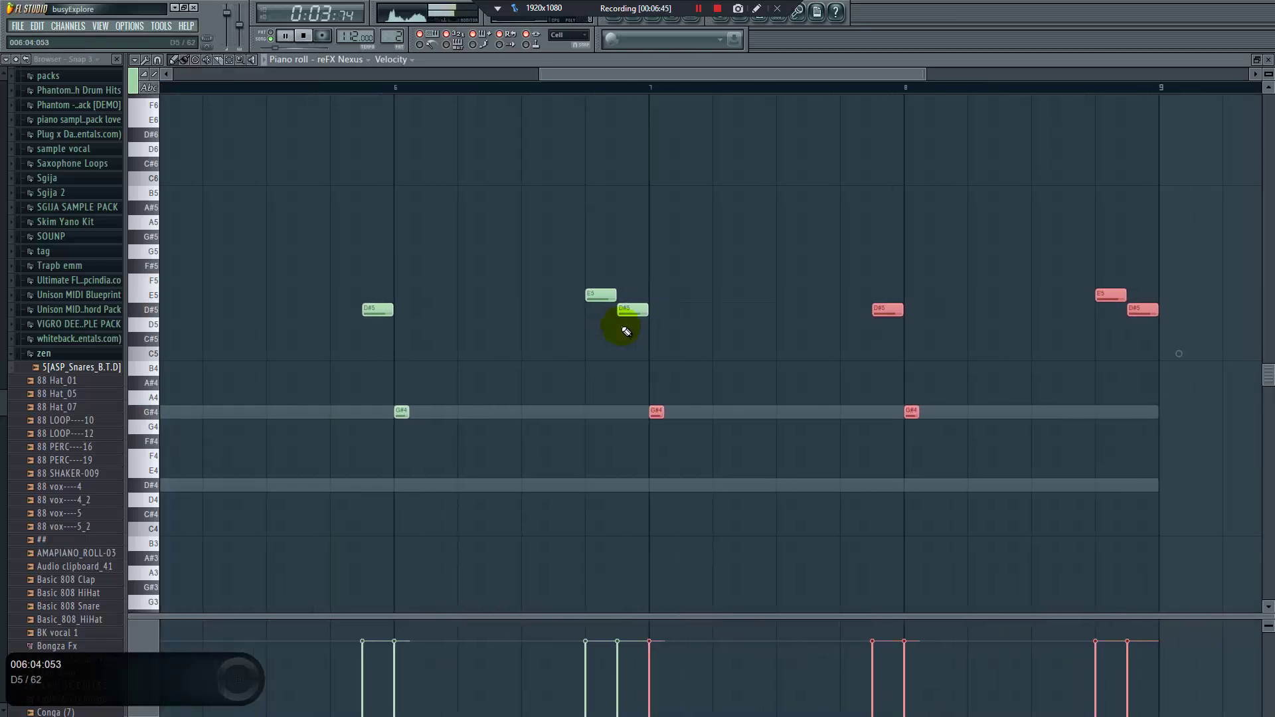
Play the pattern and try hits on steps 4, 7 and 9 of the ASP snare channel
{"action": "left_click", "coordinate": [633, 16]}
{"action": "key", "text": "space"}
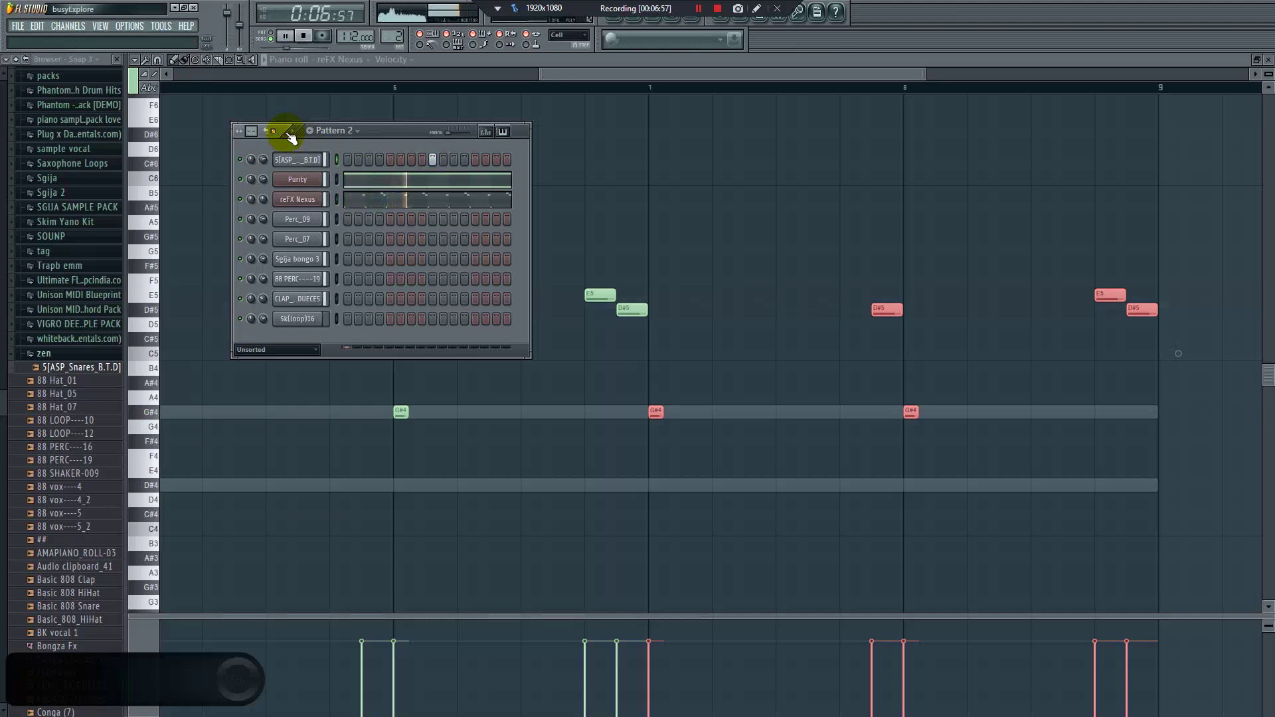
{"action": "left_click", "coordinate": [433, 160]}
{"action": "key", "text": "space"}
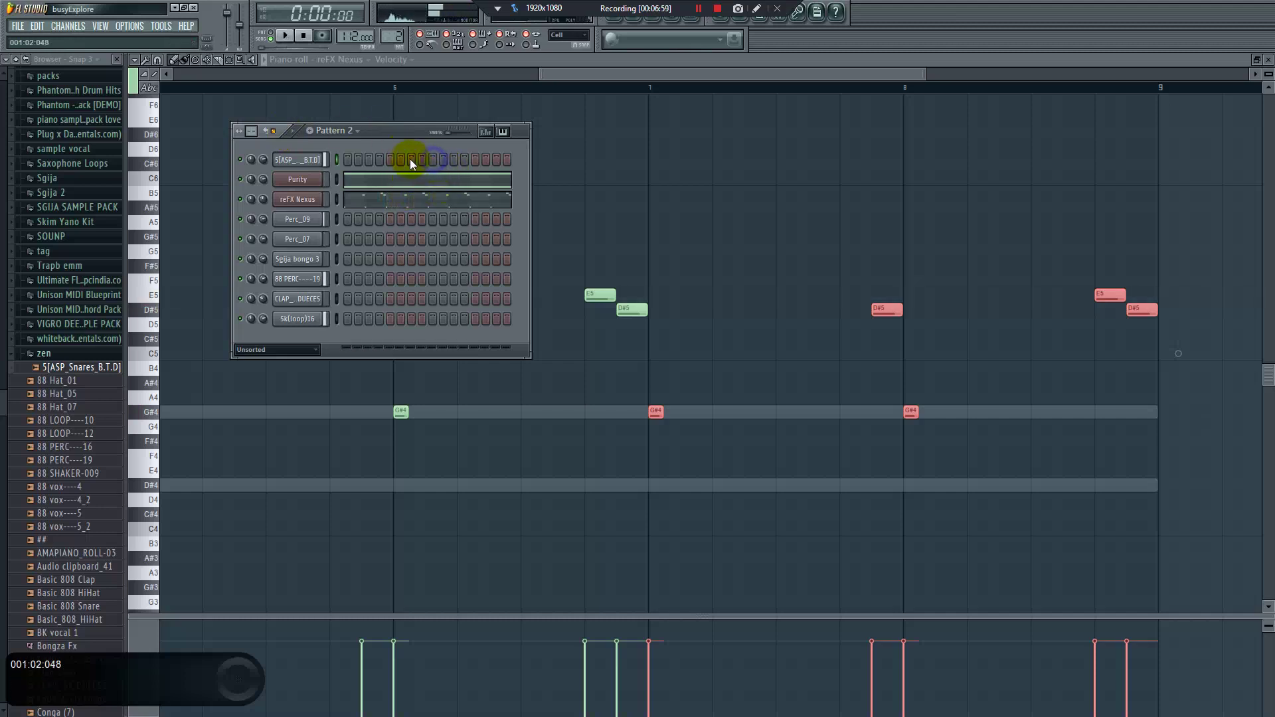
{"action": "key", "text": "space"}
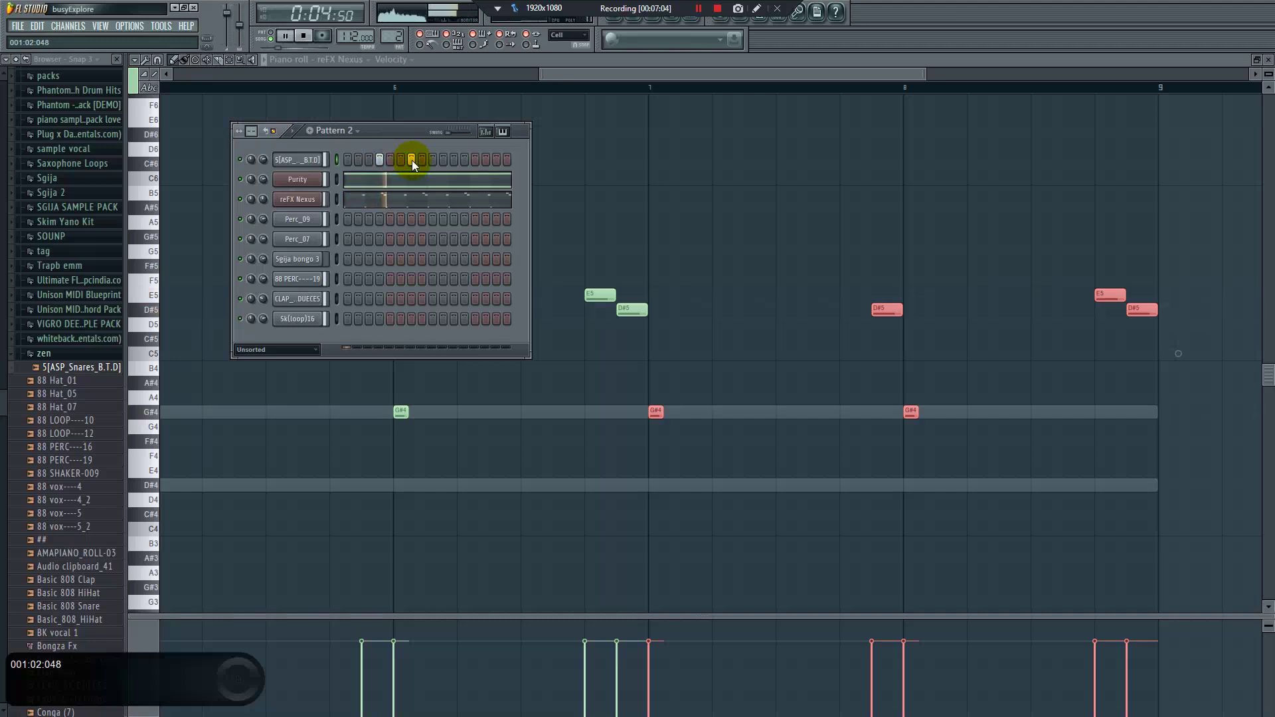
{"action": "key", "text": "space"}
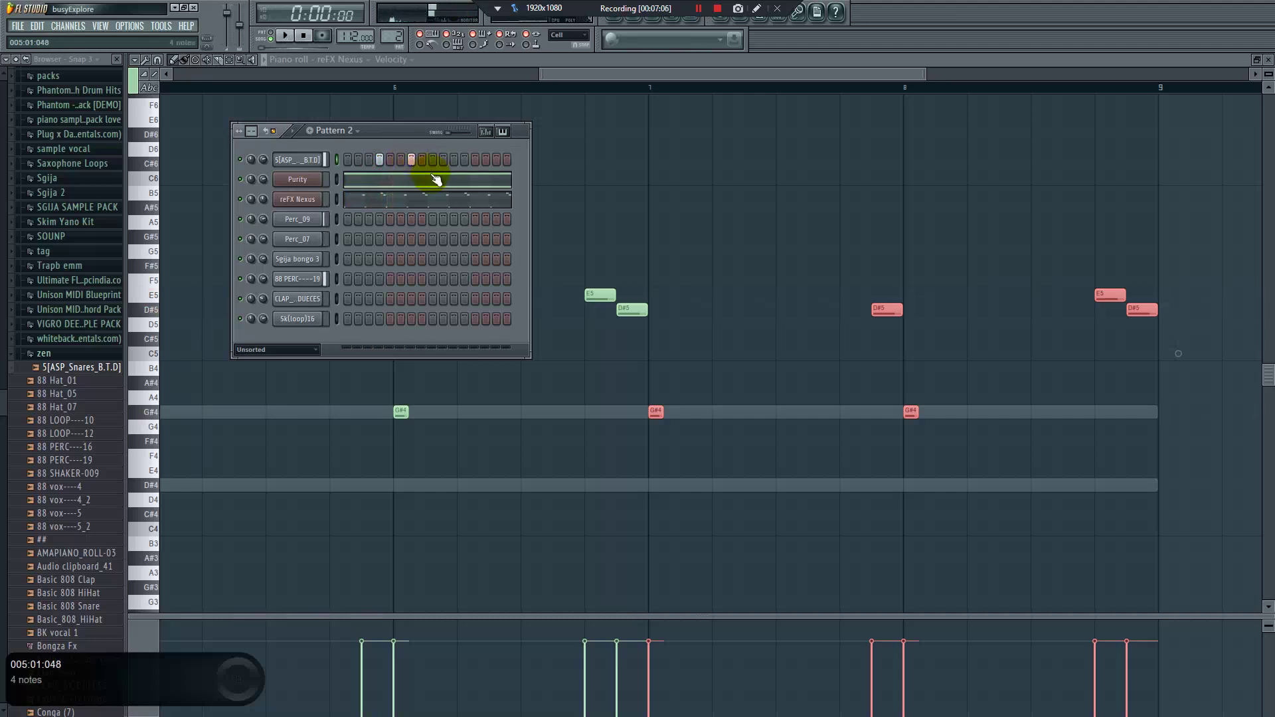
Insert a second Nexus channel above Purity in the pattern
{"action": "right_click", "coordinate": [296, 184]}
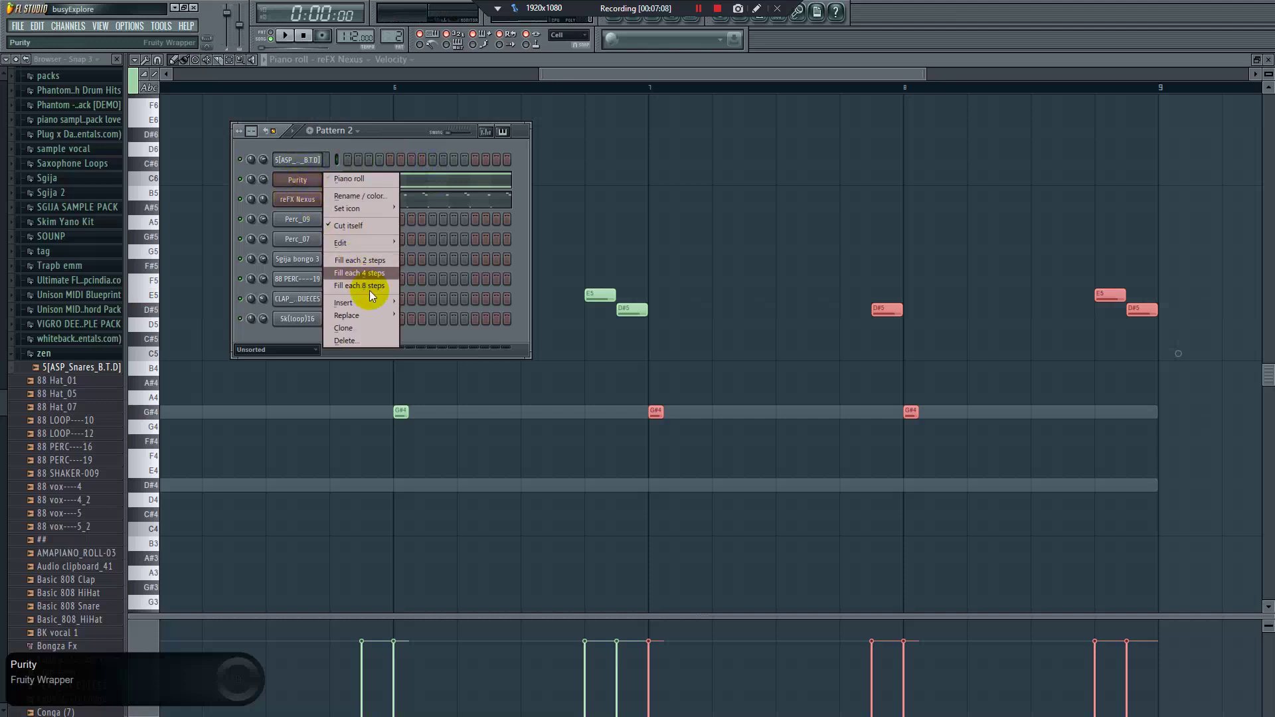
{"action": "mouse_move", "coordinate": [376, 301]}
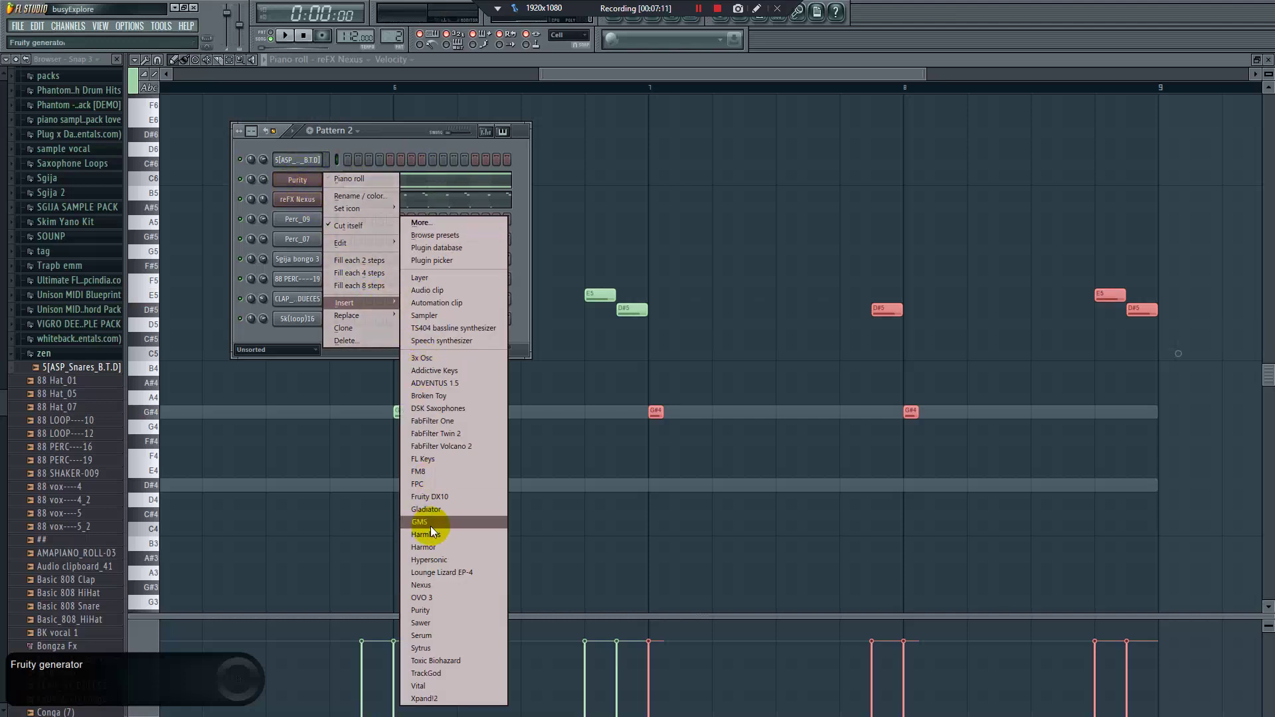
{"action": "left_click", "coordinate": [435, 586]}
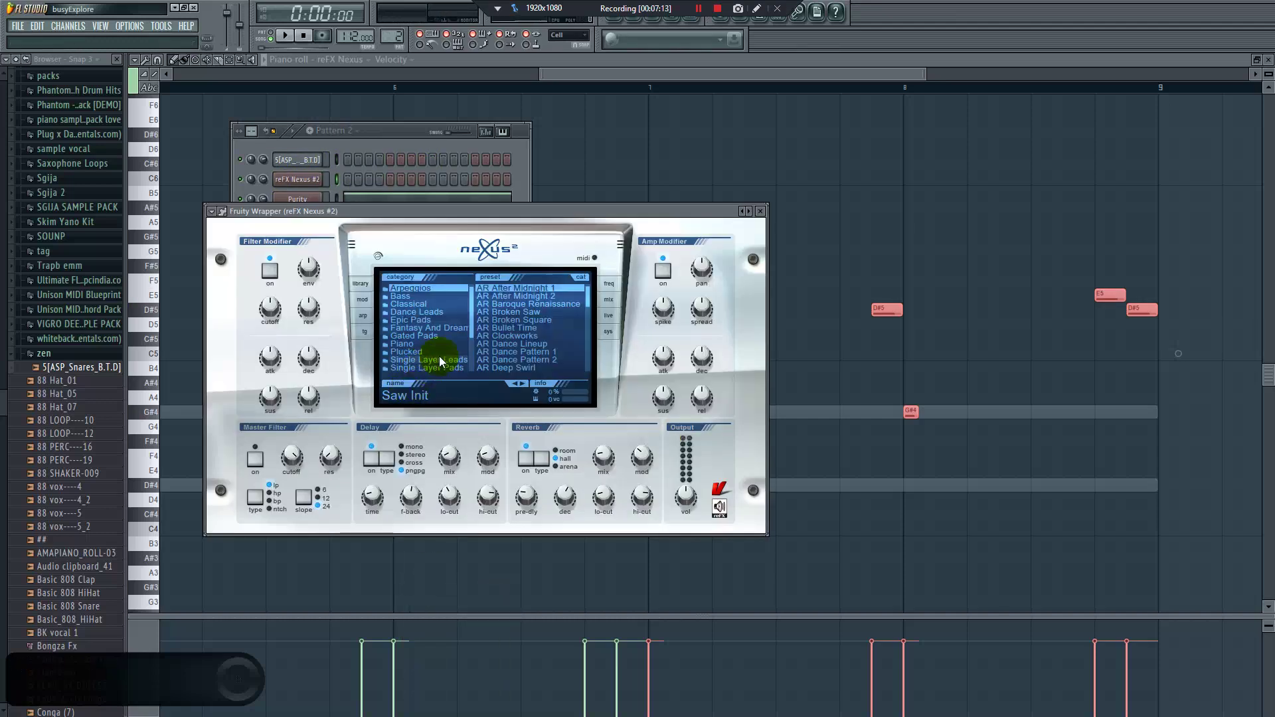
Load the LD Trance Saws Wide preset from the Search: Trance category in the new Nexus and show its mix page
{"action": "scroll", "coordinate": [440, 356], "scroll_direction": "down", "scroll_amount": 2}
{"action": "left_click", "coordinate": [451, 321]}
{"action": "scroll", "coordinate": [505, 349], "scroll_direction": "down", "scroll_amount": 5}
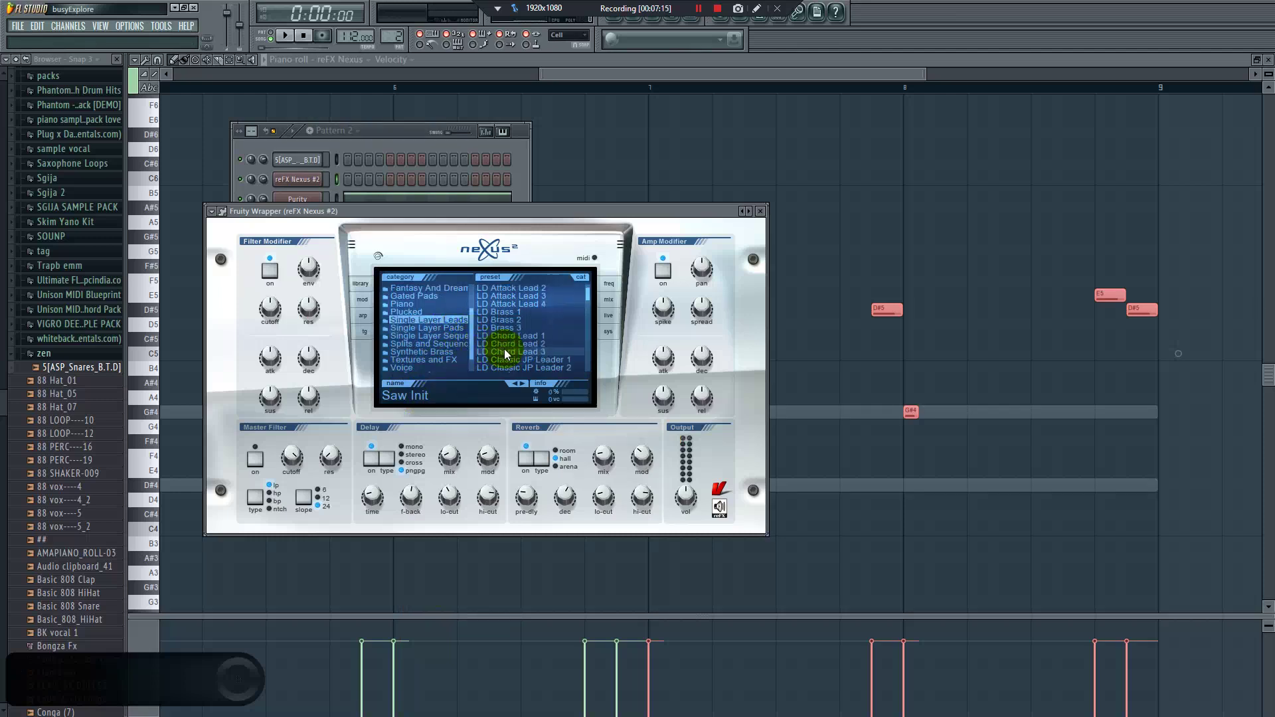
{"action": "scroll", "coordinate": [448, 358], "scroll_direction": "down", "scroll_amount": 1}
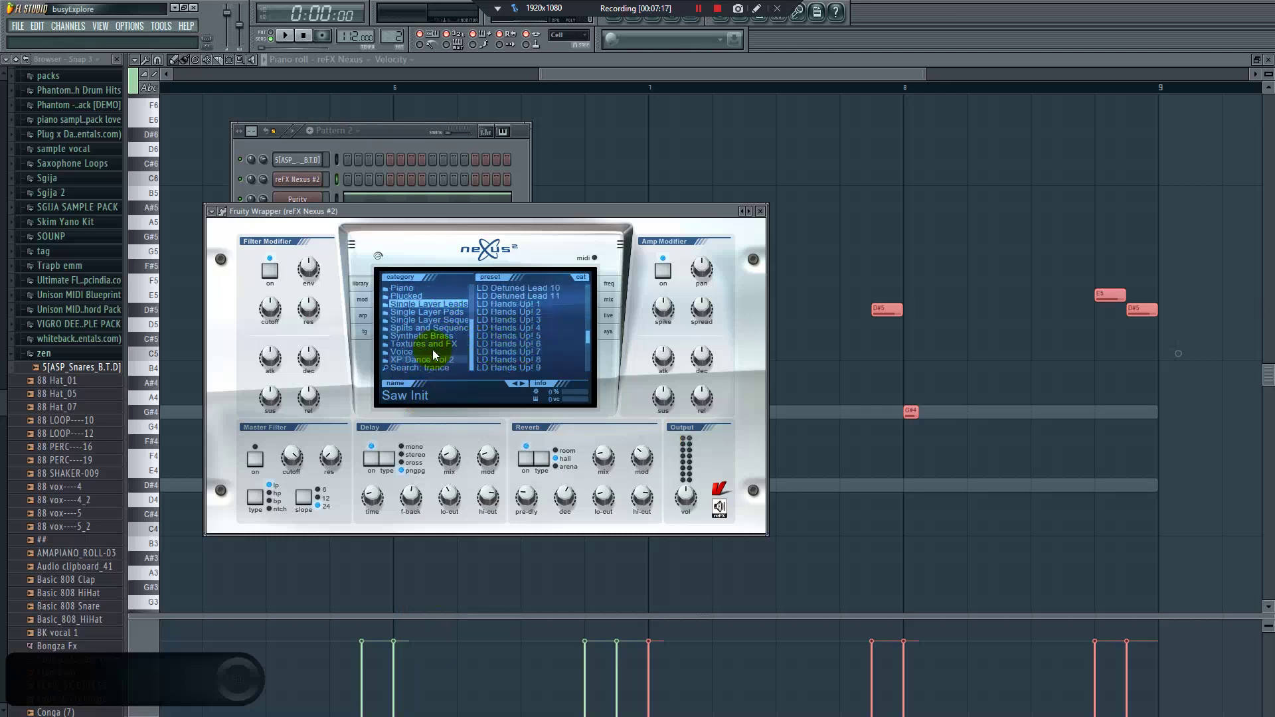
{"action": "left_click", "coordinate": [442, 353]}
{"action": "left_click", "coordinate": [444, 304]}
{"action": "left_click", "coordinate": [444, 368]}
{"action": "scroll", "coordinate": [532, 340], "scroll_direction": "down", "scroll_amount": 7}
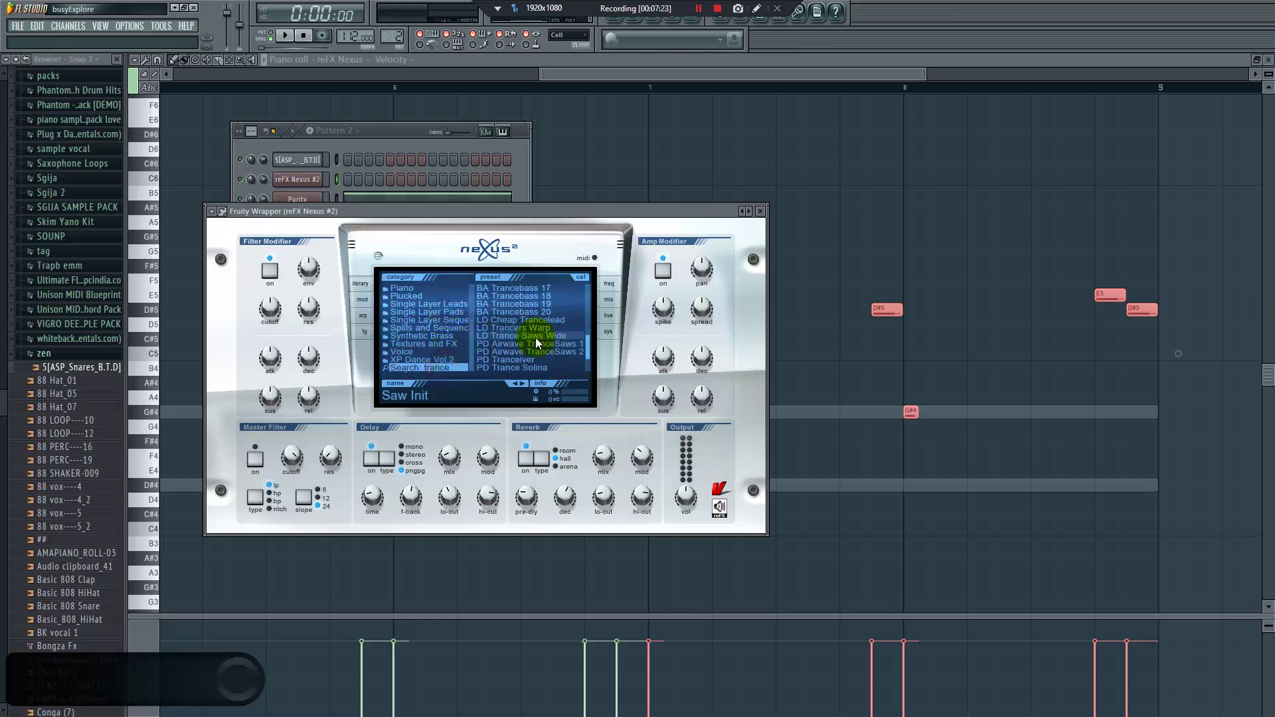
{"action": "left_click", "coordinate": [529, 343]}
{"action": "scroll", "coordinate": [519, 350], "scroll_direction": "up", "scroll_amount": 3}
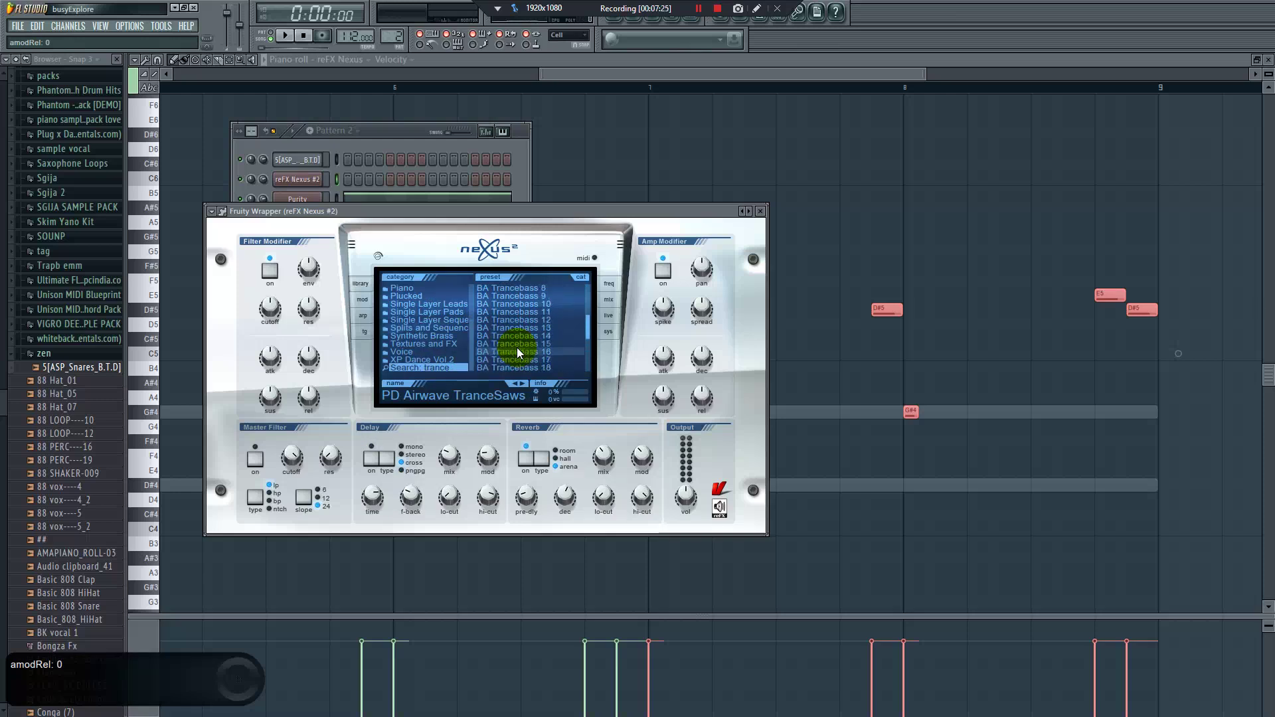
{"action": "scroll", "coordinate": [522, 352], "scroll_direction": "down", "scroll_amount": 3}
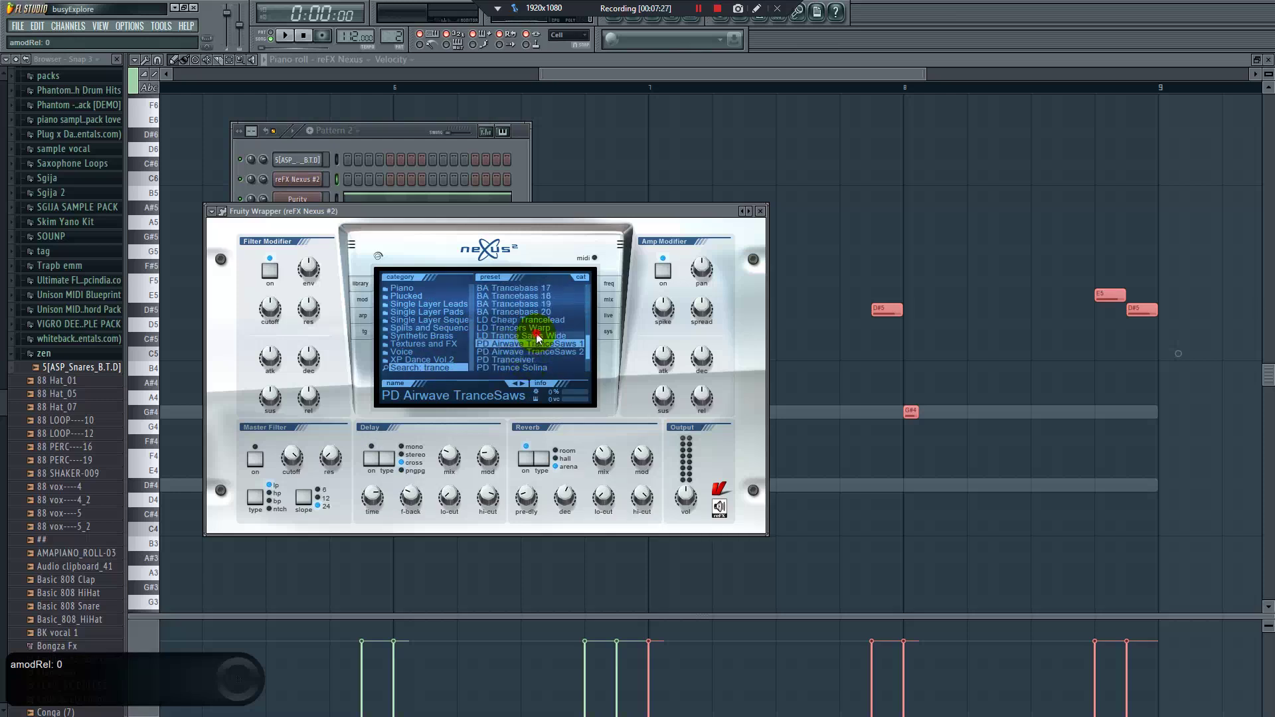
{"action": "left_click", "coordinate": [538, 335]}
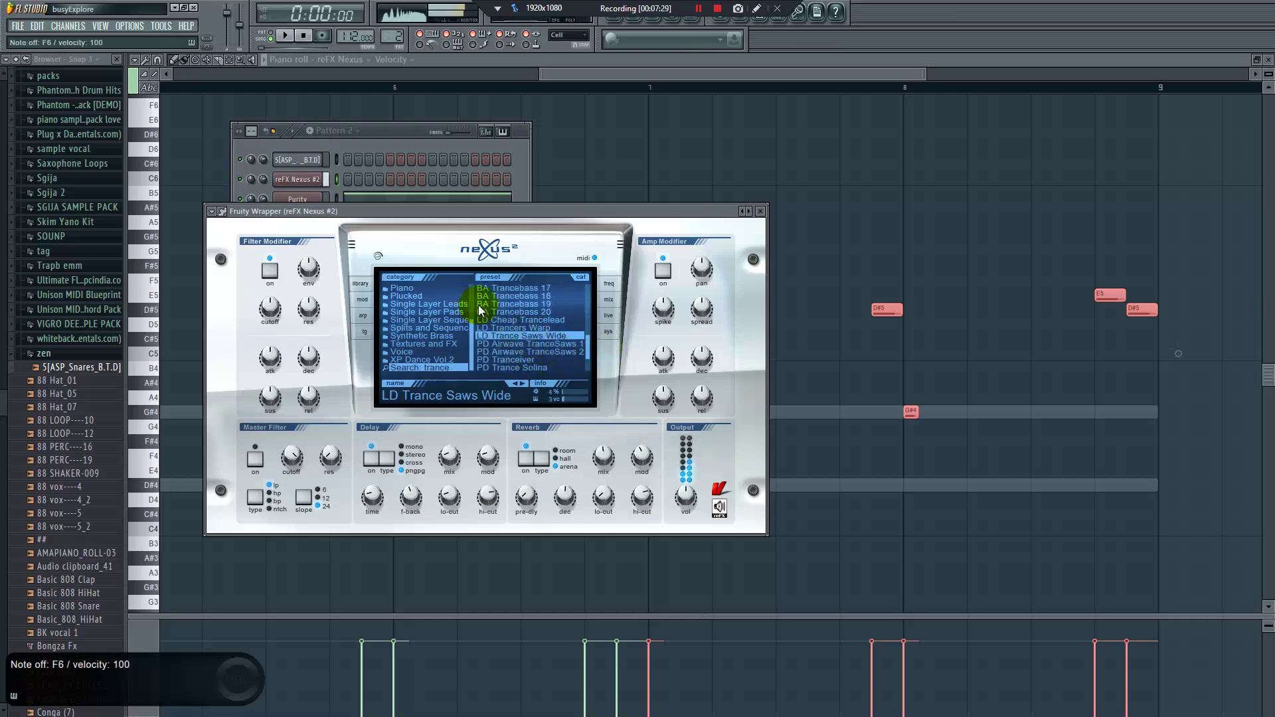
{"action": "left_click", "coordinate": [606, 303]}
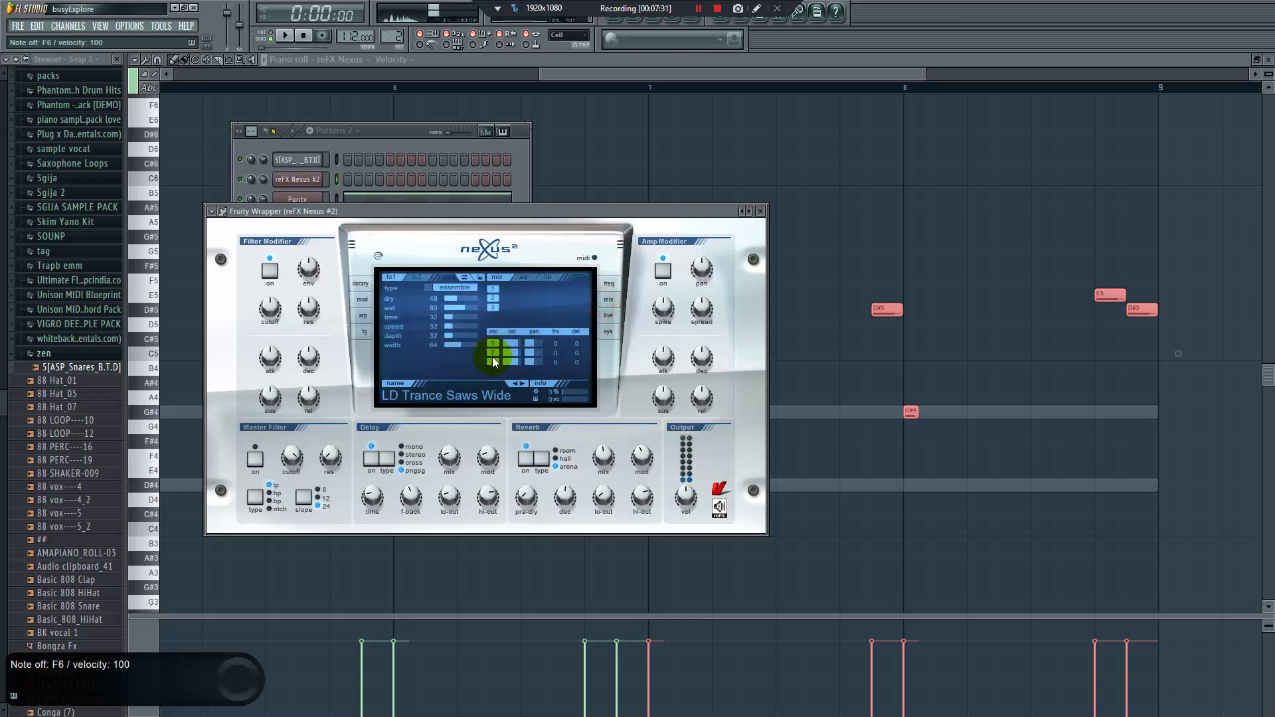
Open the second Nexus's piano roll and place half-beat G#4, D#4 and D#5 notes half a beat into bar 1
{"action": "right_click", "coordinate": [309, 180]}
{"action": "left_click", "coordinate": [342, 182]}
{"action": "left_click_drag", "start_coordinate": [731, 73], "coordinate": [127, 72]}
{"action": "scroll", "coordinate": [248, 330], "scroll_direction": "down", "scroll_amount": 4}
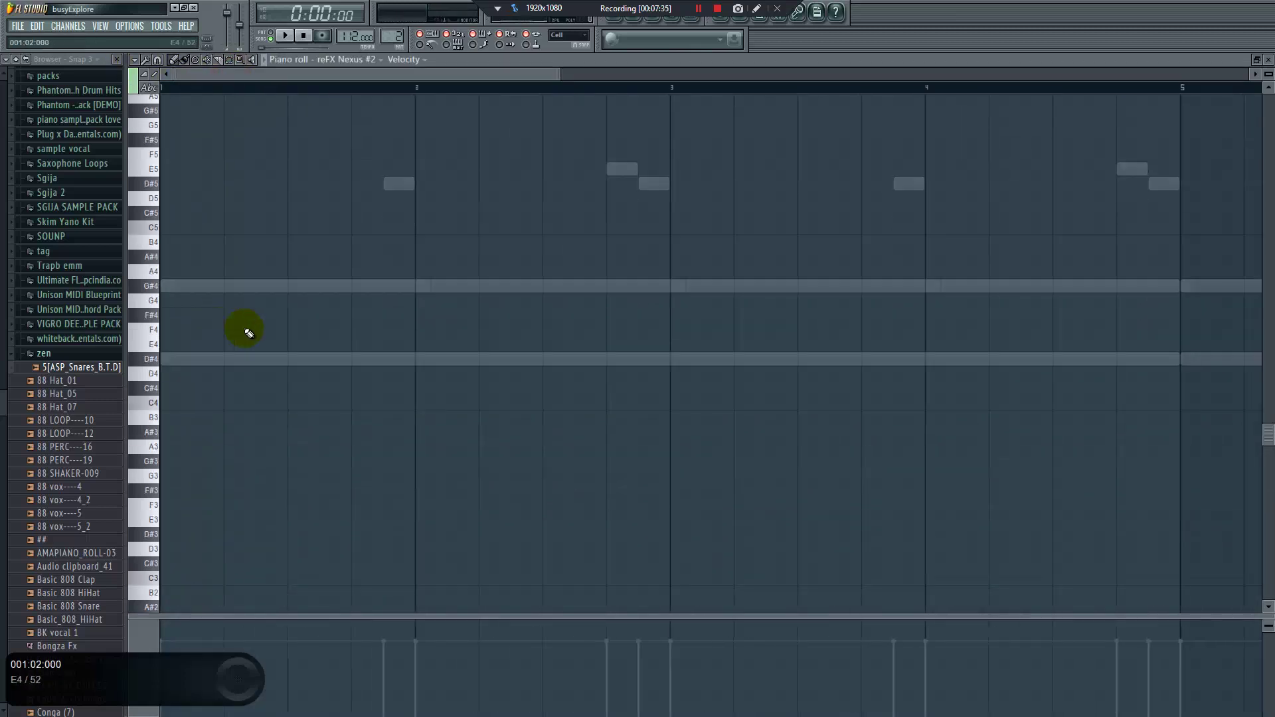
{"action": "left_click", "coordinate": [206, 237]}
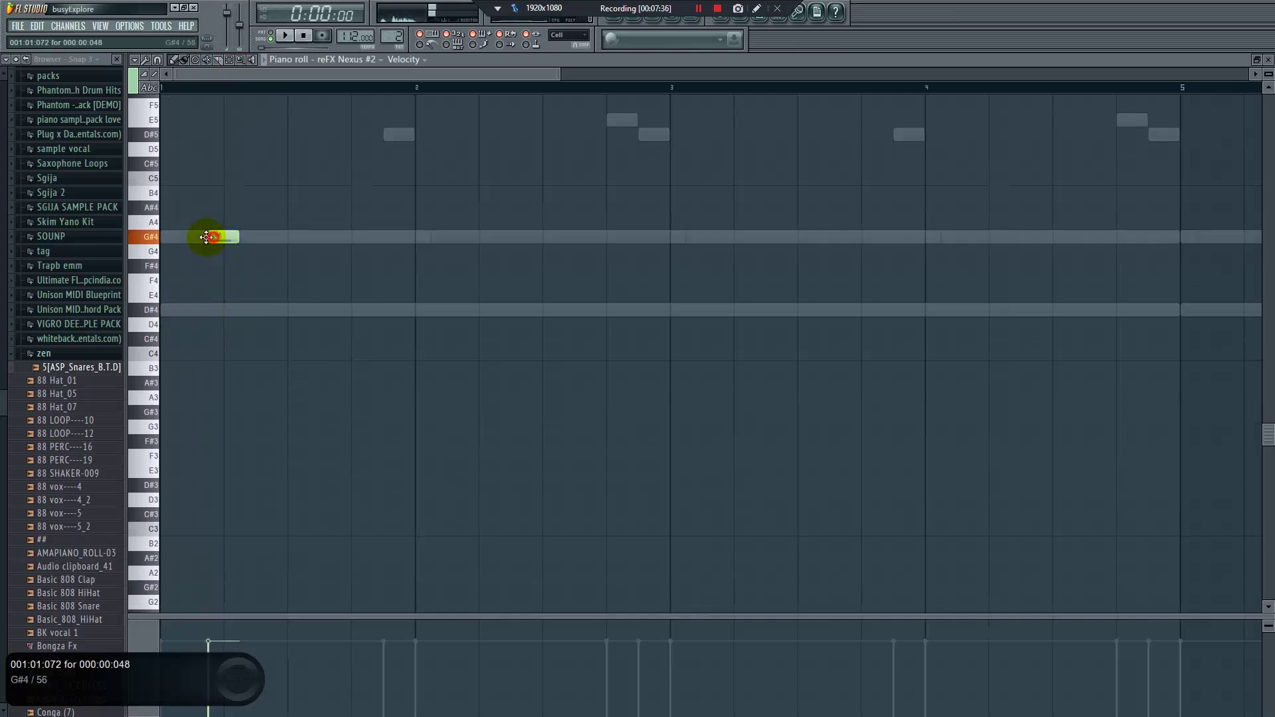
{"action": "left_click", "coordinate": [199, 310]}
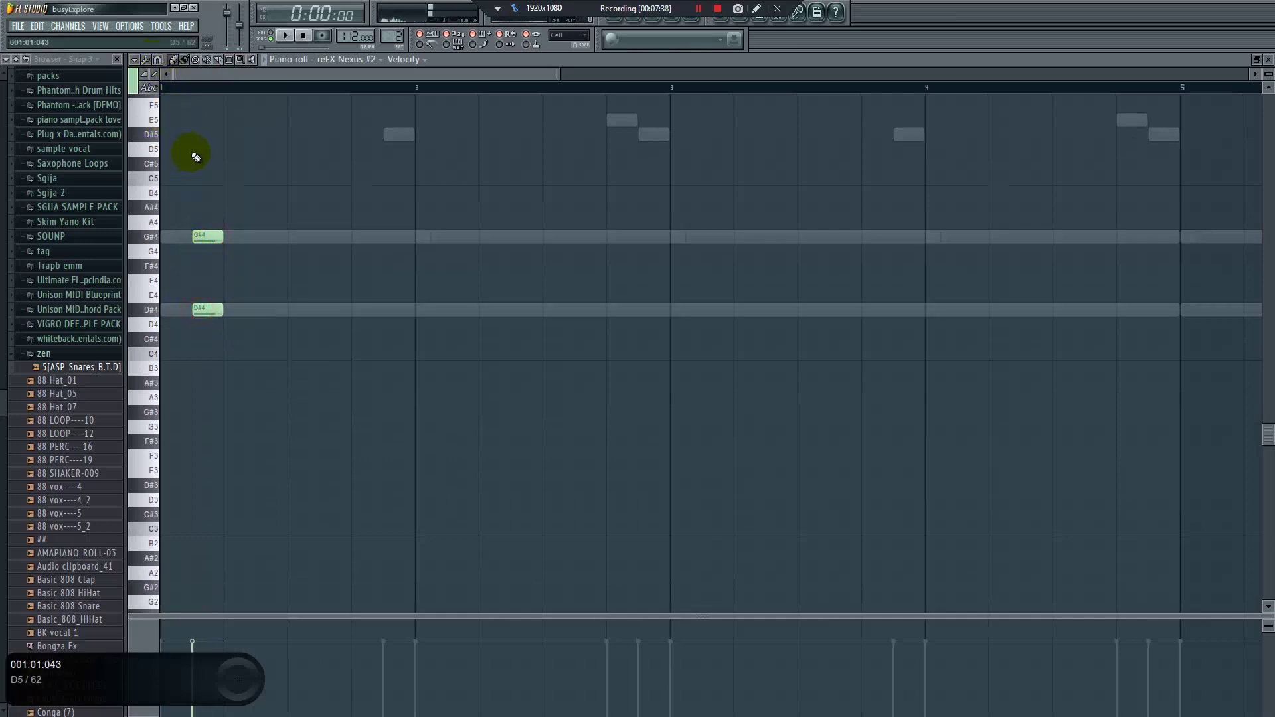
{"action": "left_click", "coordinate": [199, 145]}
With snap at 1/4 step, shorten the D#5 note to 6 ticks and add a second short D#5 note after it
{"action": "left_click", "coordinate": [158, 60]}
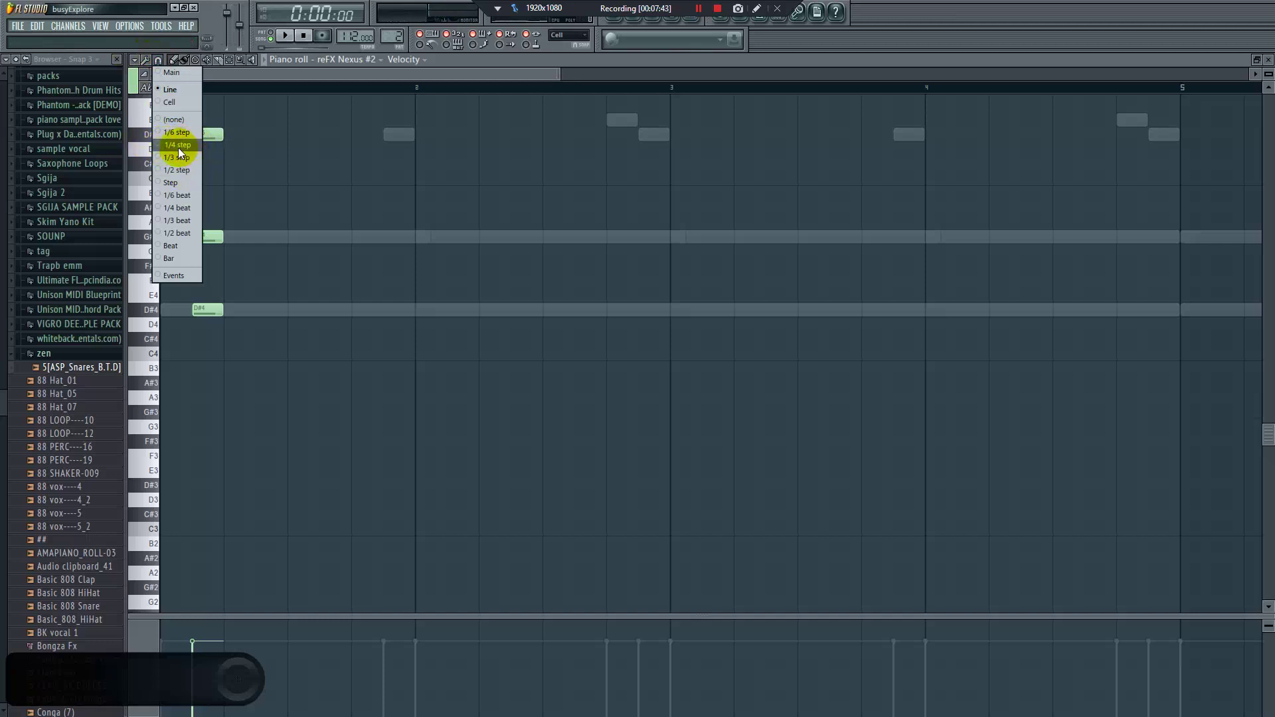
{"action": "left_click", "coordinate": [178, 145]}
{"action": "left_click_drag", "start_coordinate": [219, 136], "coordinate": [174, 134]}
{"action": "left_click", "coordinate": [213, 136]}
Turn grid snapping off and move the two short D#5 notes to G#4 on beat 4 of bar 1, copying them to D#4
{"action": "left_click", "coordinate": [158, 61]}
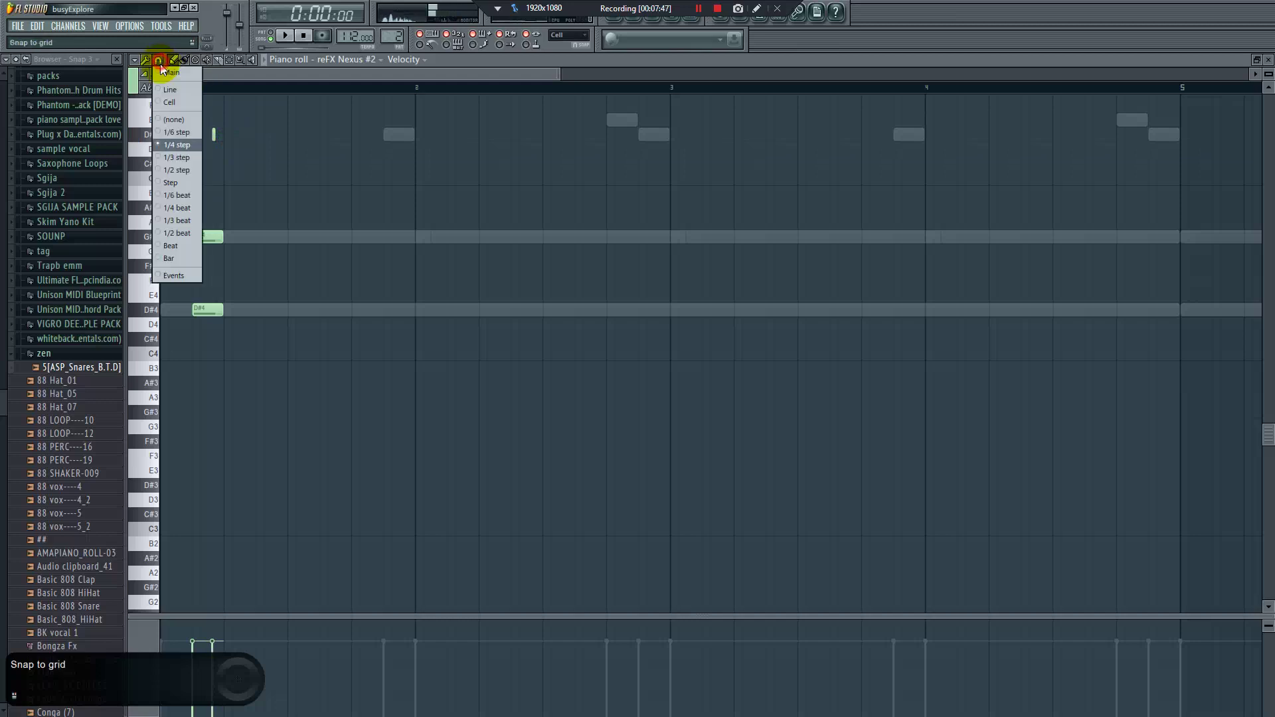
{"action": "left_click", "coordinate": [174, 119]}
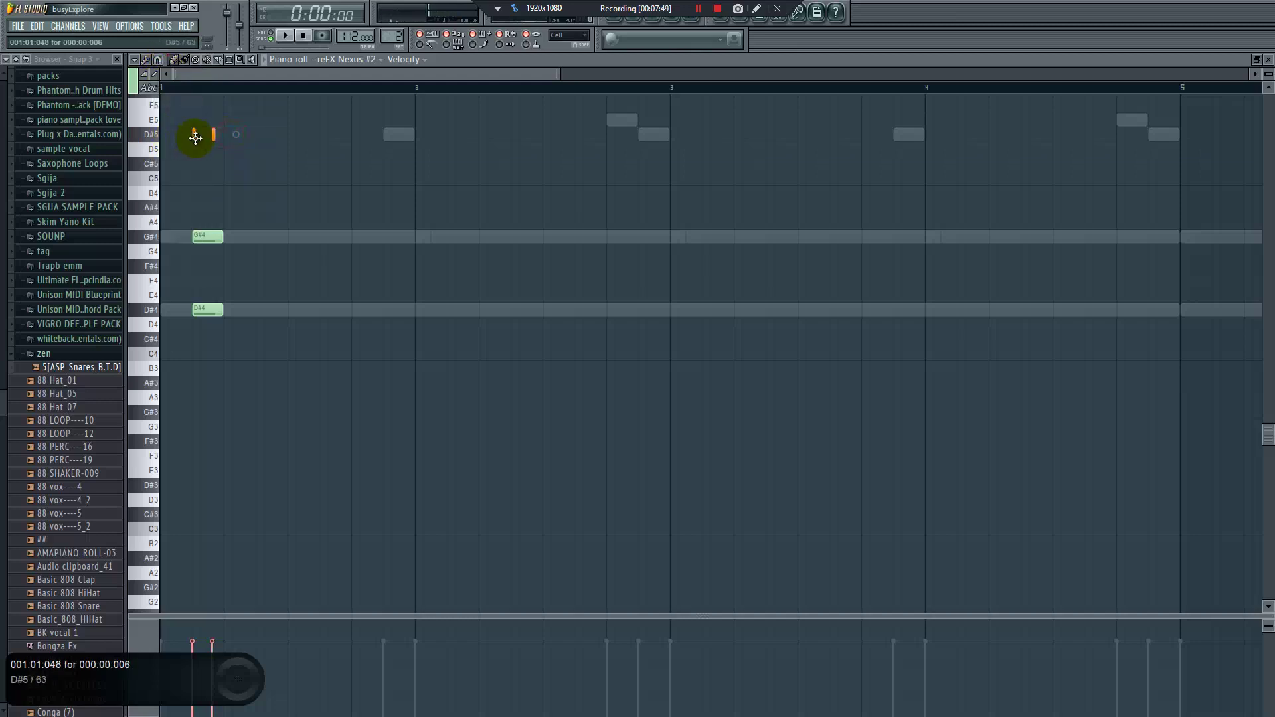
{"action": "left_click_drag", "start_coordinate": [195, 138], "coordinate": [353, 310]}
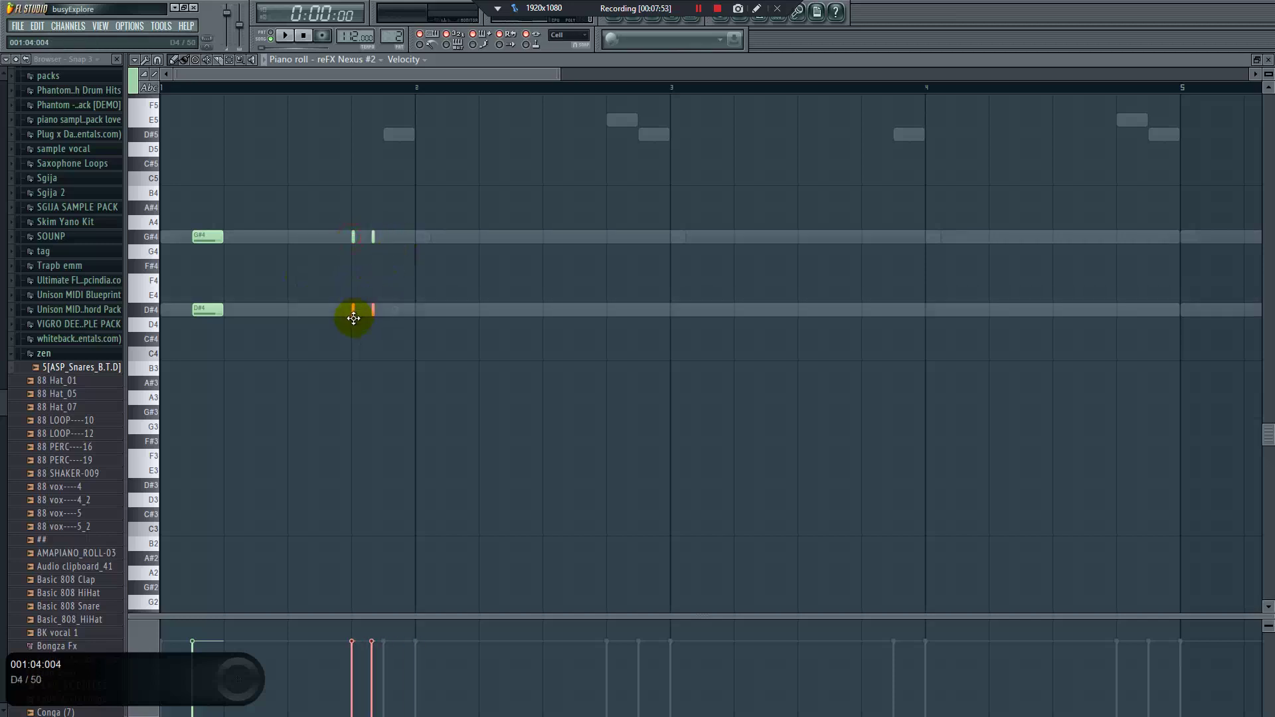
Replace the half-beat G#4 and D#4 notes near the start of bar 1 with short notes at the same position
{"action": "right_click", "coordinate": [203, 237]}
{"action": "right_click", "coordinate": [199, 309]}
{"action": "left_click", "coordinate": [193, 237]}
{"action": "left_click", "coordinate": [194, 309]}
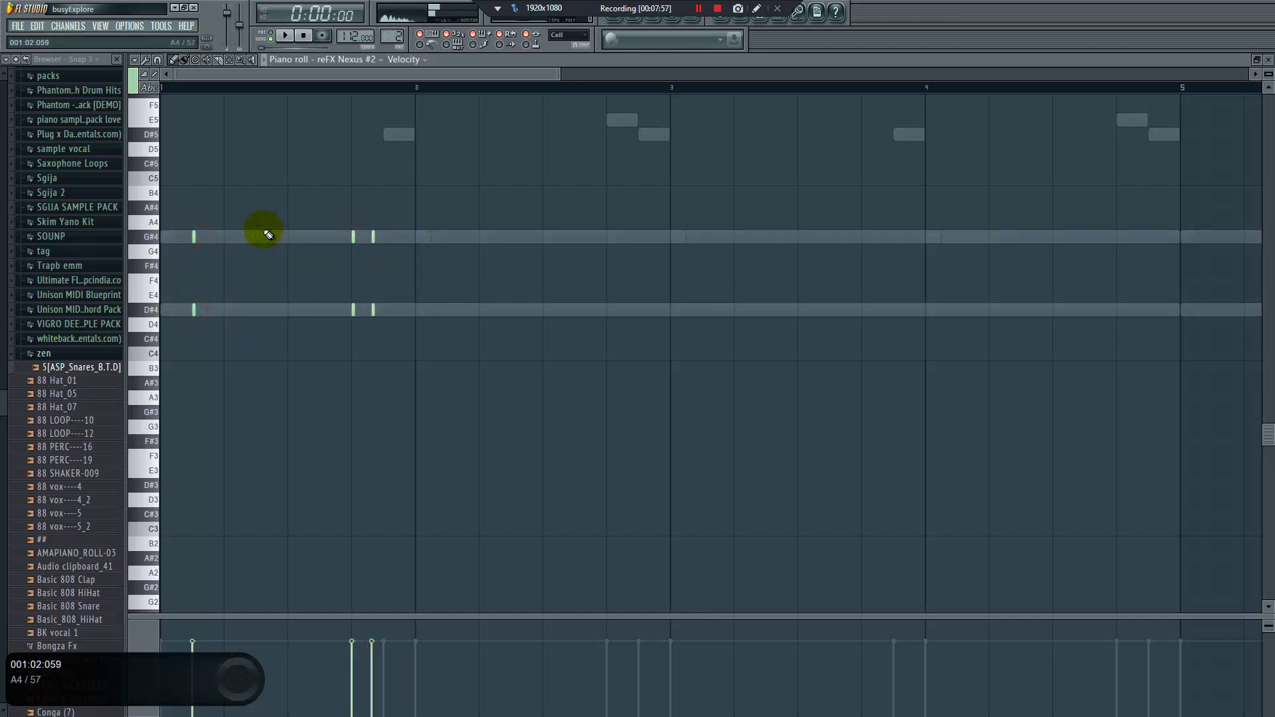
Raise all the short stab notes two octaves to G#6 and D#6, playing the pattern to check them
{"action": "scroll", "coordinate": [269, 234], "scroll_direction": "up", "scroll_amount": 5}
{"action": "key", "text": "ctrl+Up"}
{"action": "key", "text": "space"}
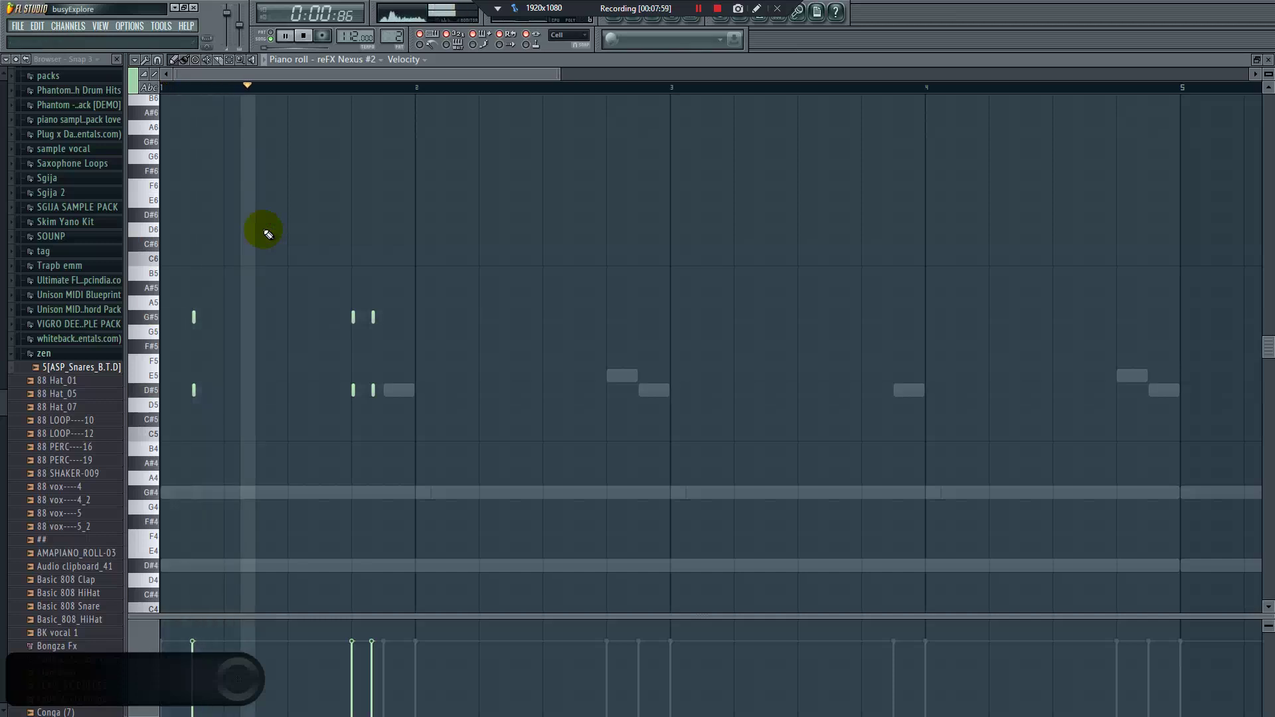
{"action": "key", "text": "space"}
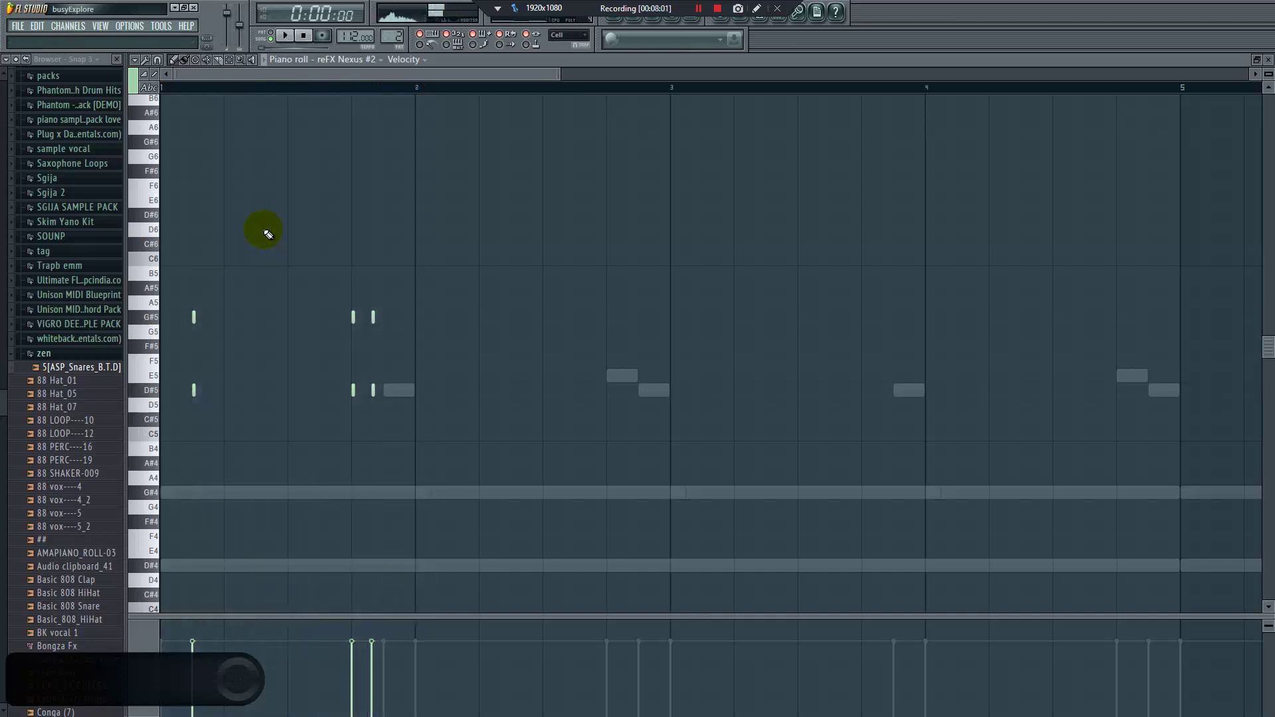
{"action": "key", "text": "ctrl+Up"}
{"action": "left_click", "coordinate": [628, 20]}
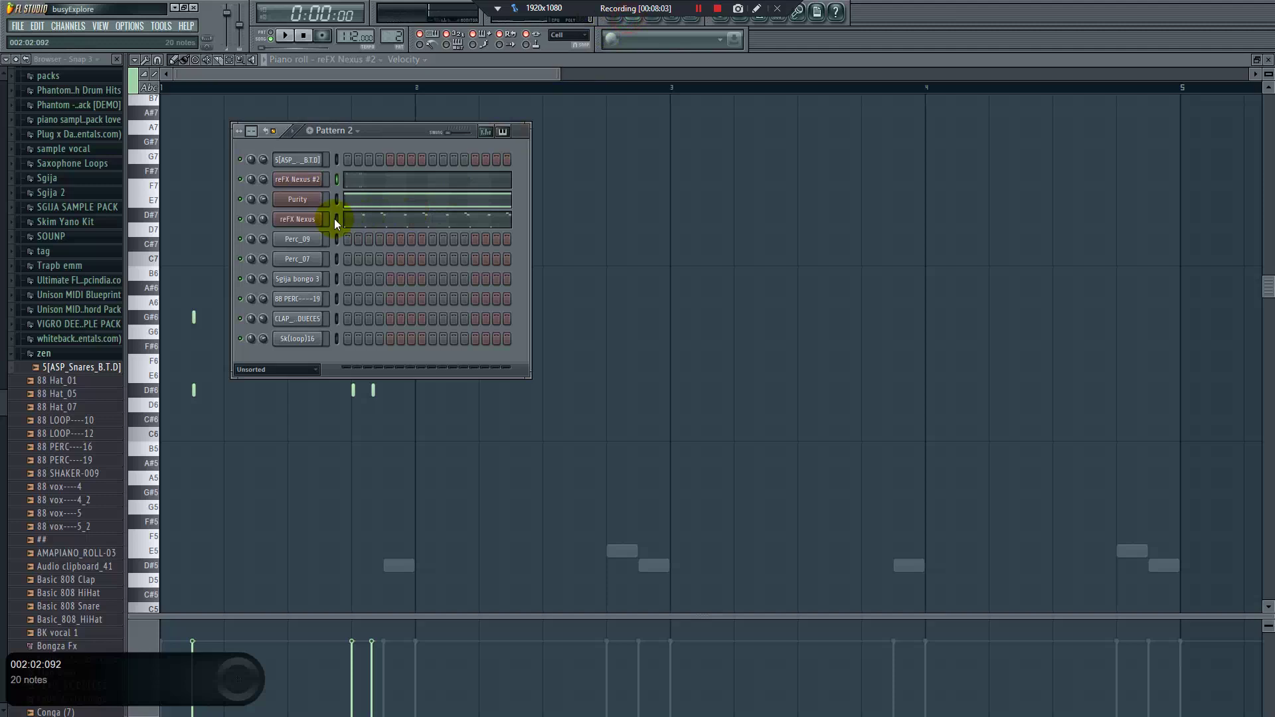
{"action": "key", "text": "space"}
{"action": "key", "text": "F6"}
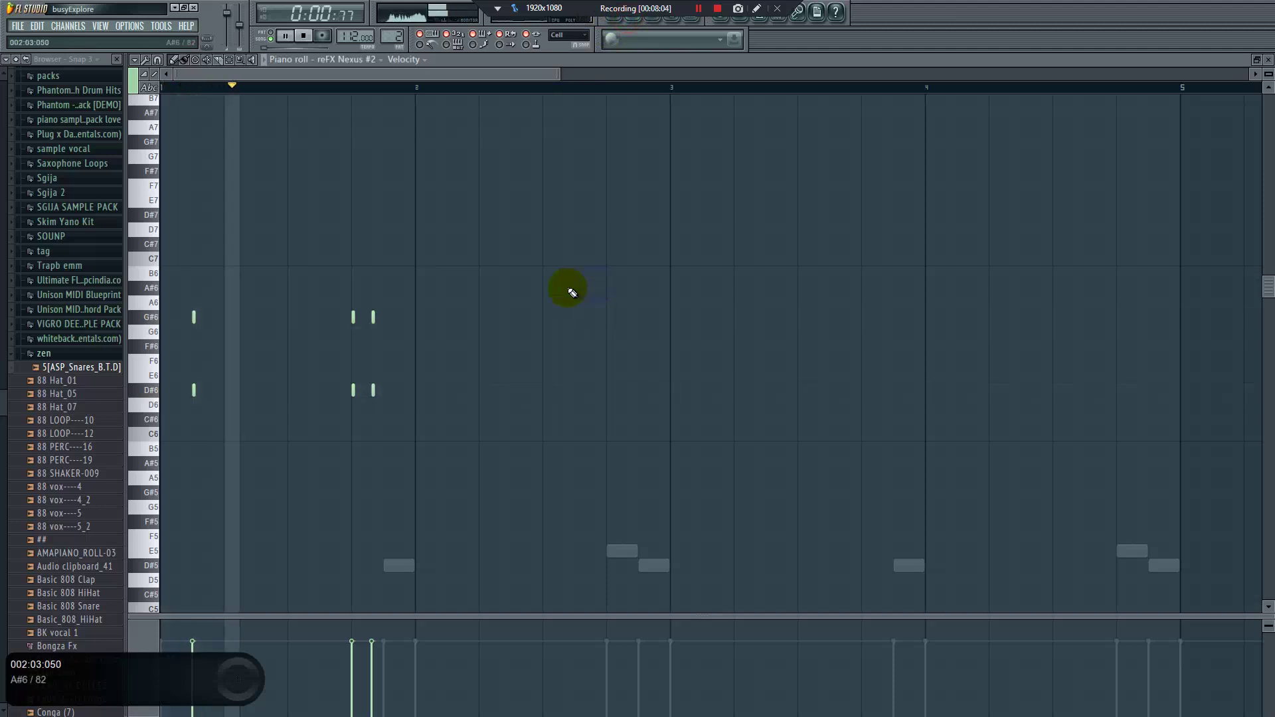
Copy the two beat-4 stab pairs to the end of bar 1, auditioning all stabs an octave lower before returning them to G#6 and D#6
{"action": "key", "text": "space"}
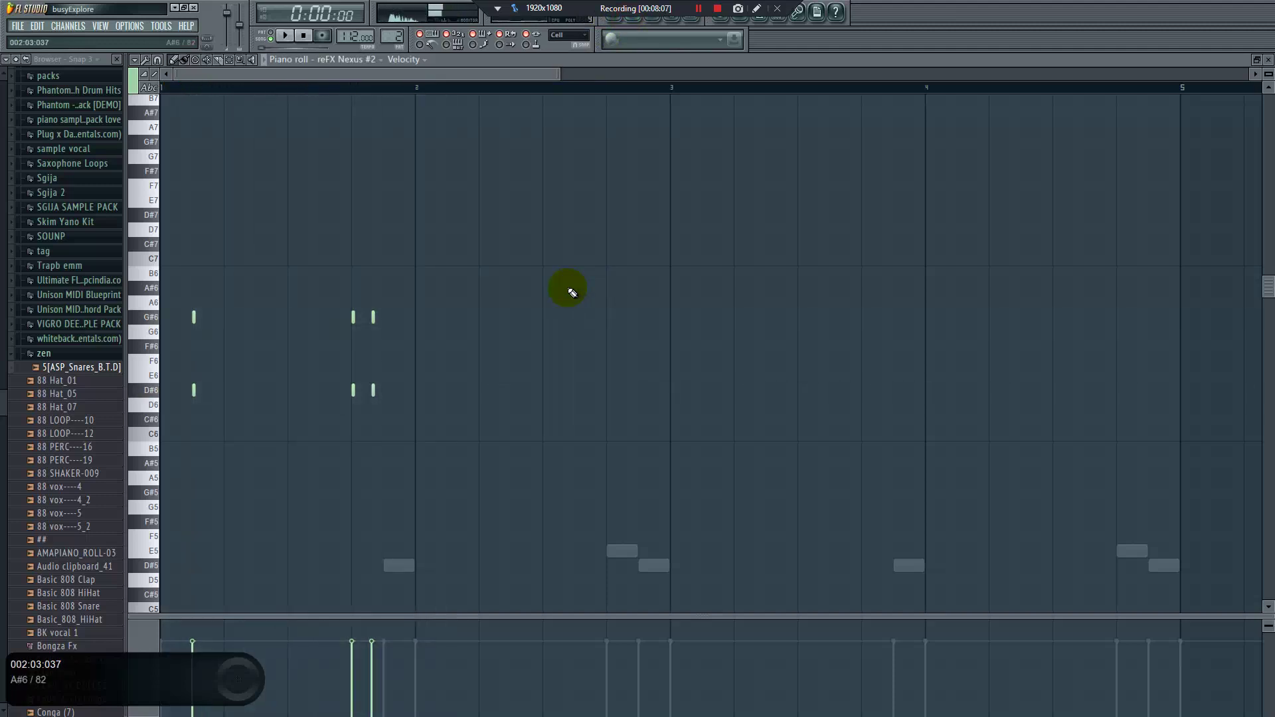
{"action": "key", "text": "ctrl+Down"}
{"action": "left_click_drag", "start_coordinate": [469, 266], "coordinate": [378, 392]}
{"action": "left_click", "coordinate": [447, 377]}
{"action": "key", "text": "space"}
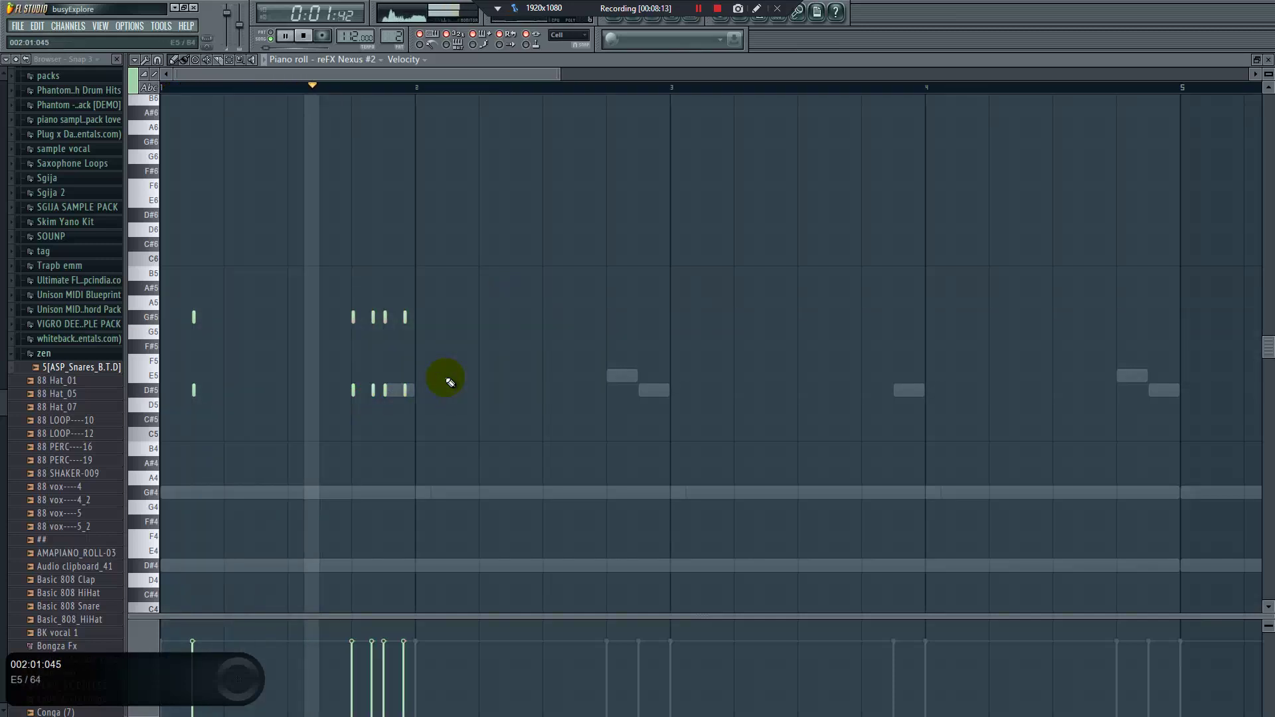
{"action": "key", "text": "space"}
{"action": "scroll", "coordinate": [449, 382], "scroll_direction": "up", "scroll_amount": 4}
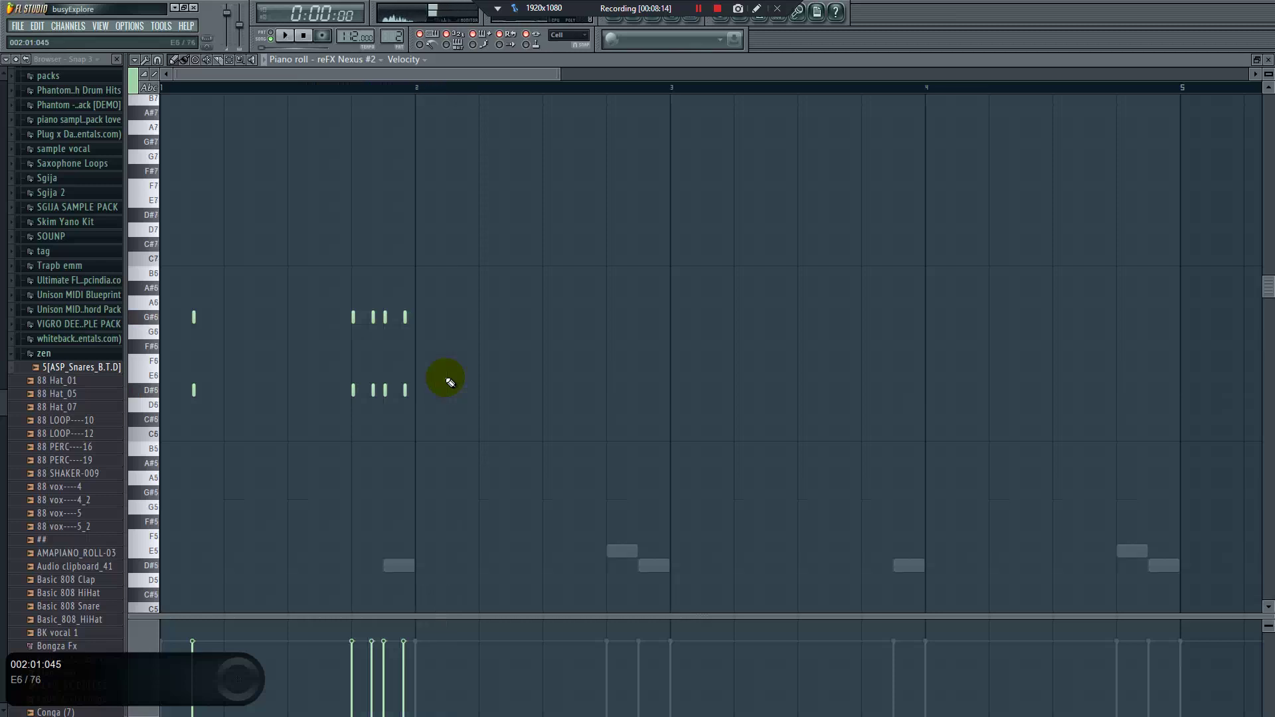
Duplicate bar 1's G#6 and D#6 stabs into bar 2 and play the pattern
{"action": "left_click_drag", "start_coordinate": [515, 296], "coordinate": [450, 396]}
{"action": "key", "text": "space"}
{"action": "left_click", "coordinate": [518, 359]}
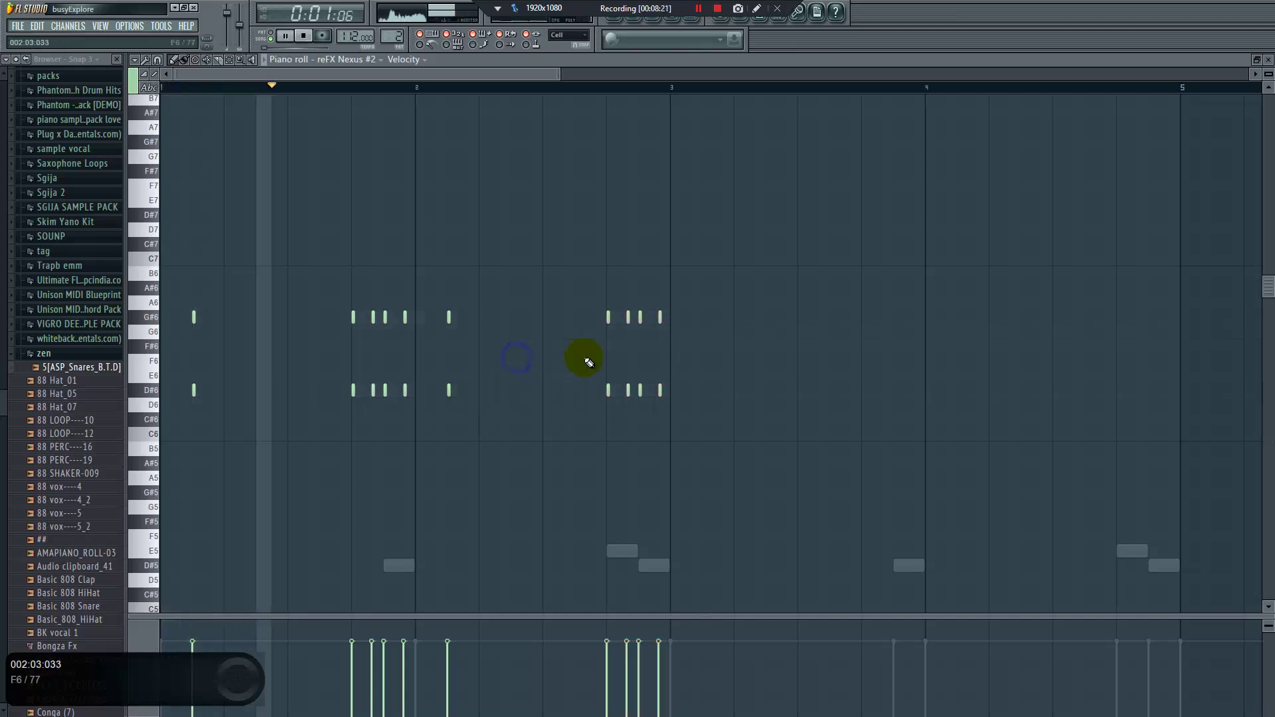
{"action": "key", "text": "space"}
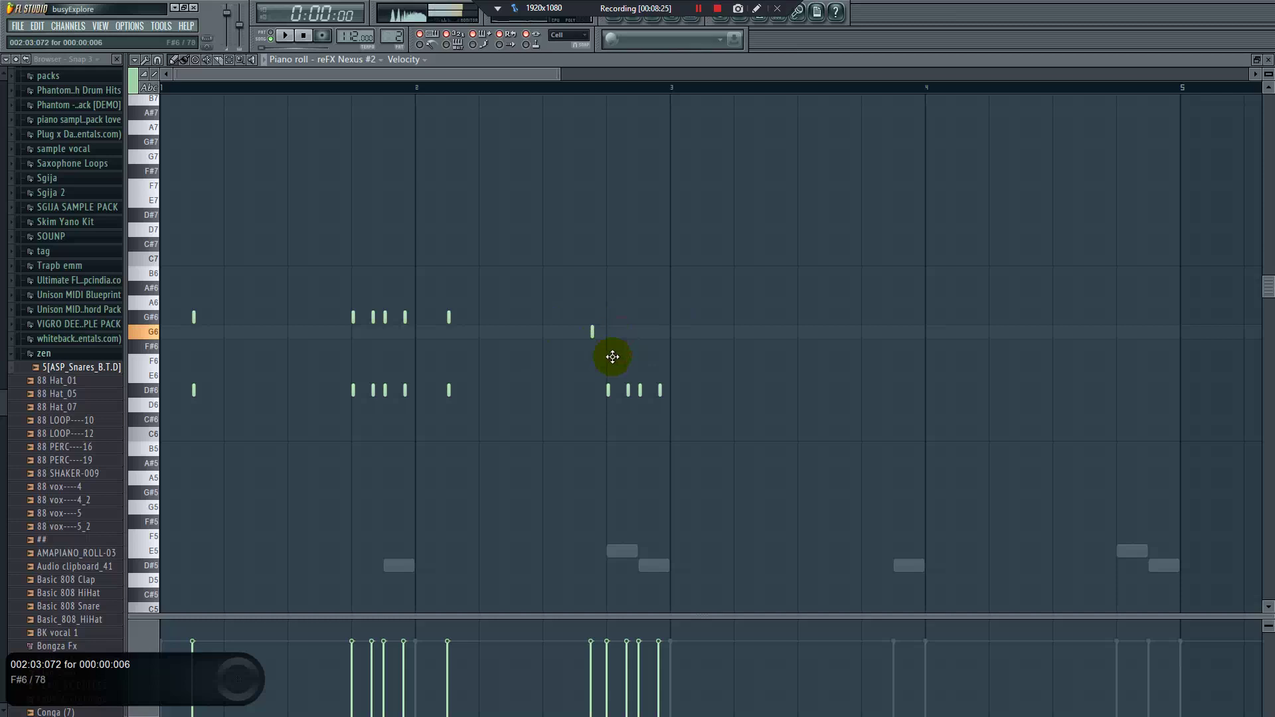
Rework the beat-4 stabs of bar 2 into one short G#6 and a lengthened descending run of E6, D#6, B5 and A#5
{"action": "left_click", "coordinate": [609, 316]}
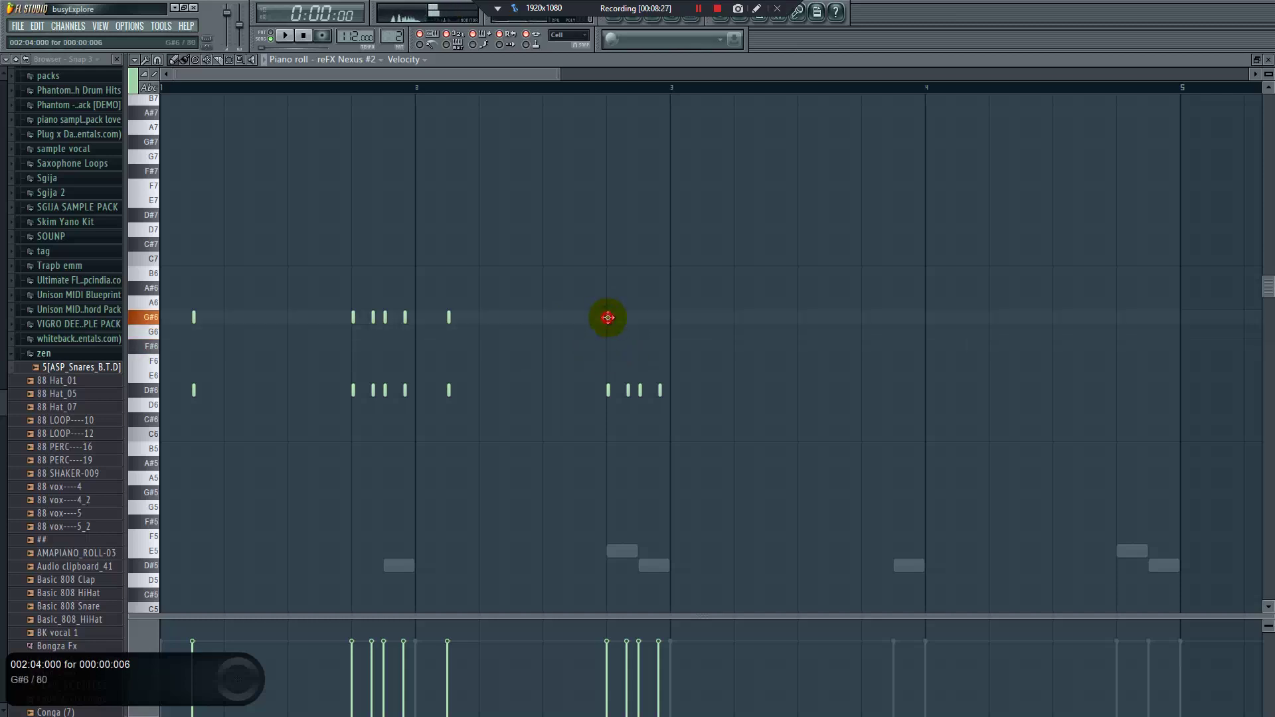
{"action": "right_click", "coordinate": [609, 387]}
{"action": "left_click", "coordinate": [609, 390]}
{"action": "left_click_drag", "start_coordinate": [412, 392], "coordinate": [591, 401]}
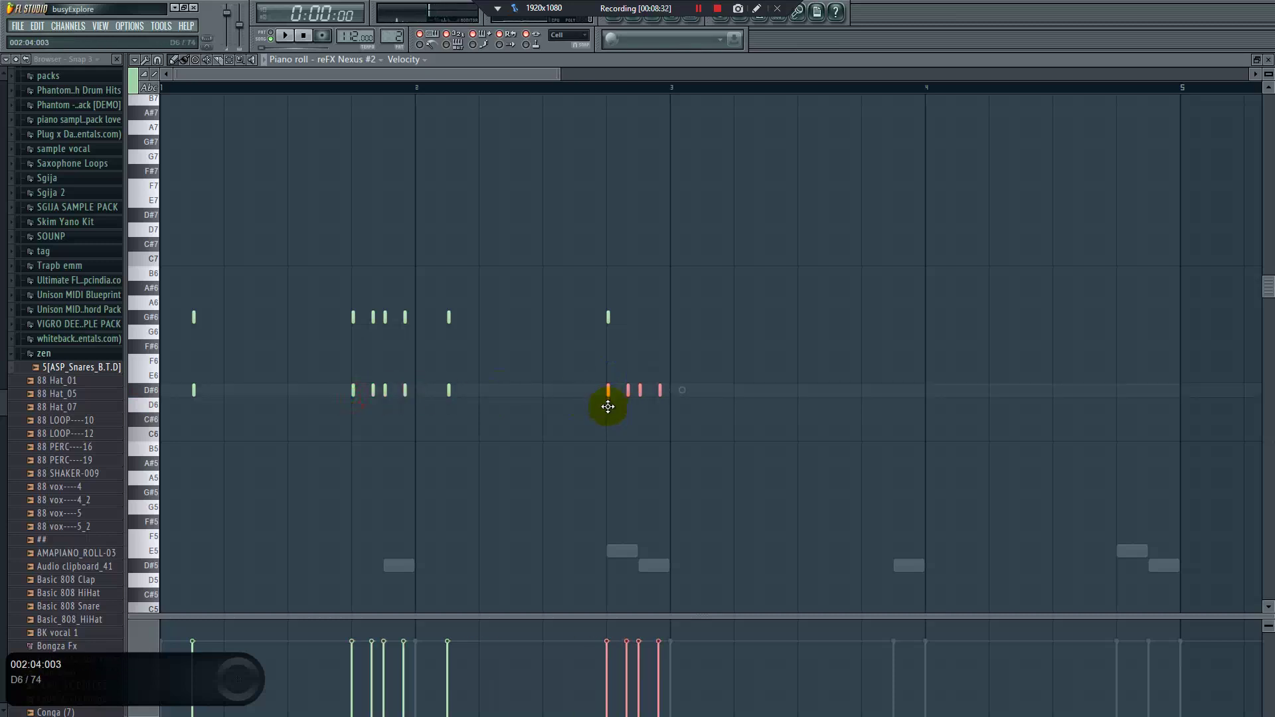
{"action": "left_click", "coordinate": [616, 413]}
{"action": "left_click_drag", "start_coordinate": [605, 395], "coordinate": [638, 441]}
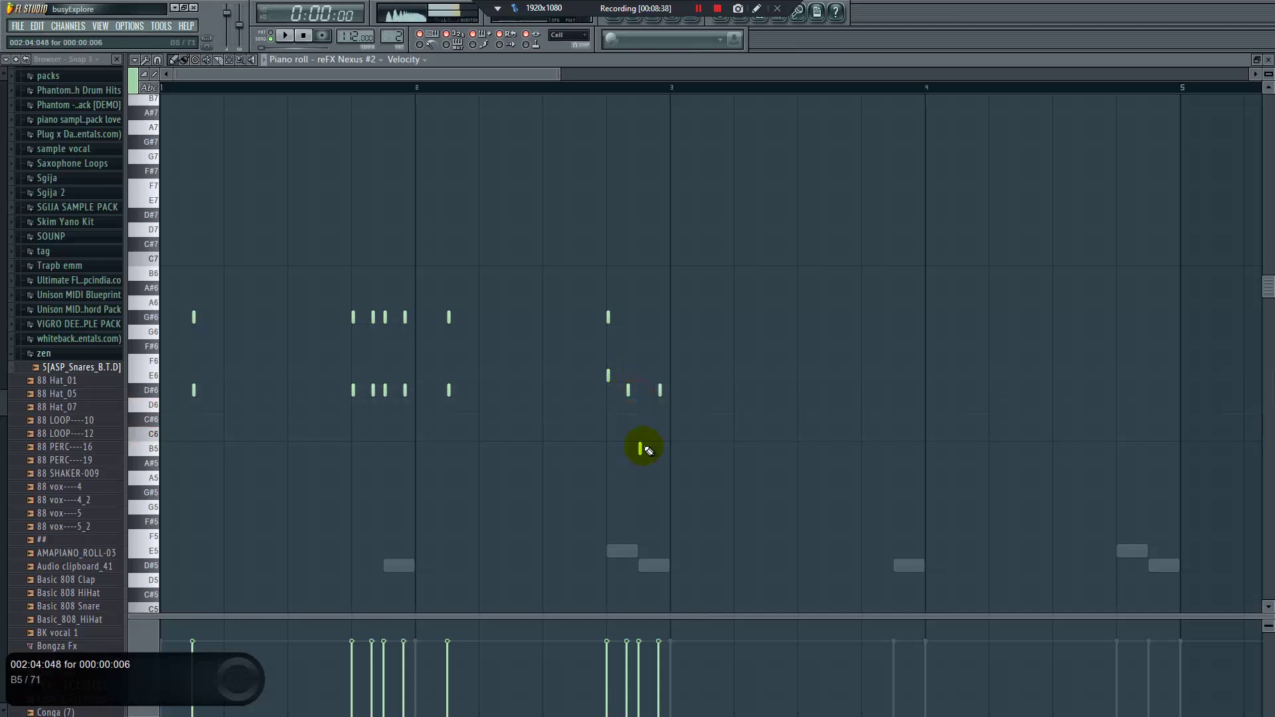
{"action": "left_click_drag", "start_coordinate": [660, 393], "coordinate": [589, 332]}
{"action": "left_click_drag", "start_coordinate": [610, 380], "coordinate": [625, 380]}
{"action": "left_click", "coordinate": [653, 358]}
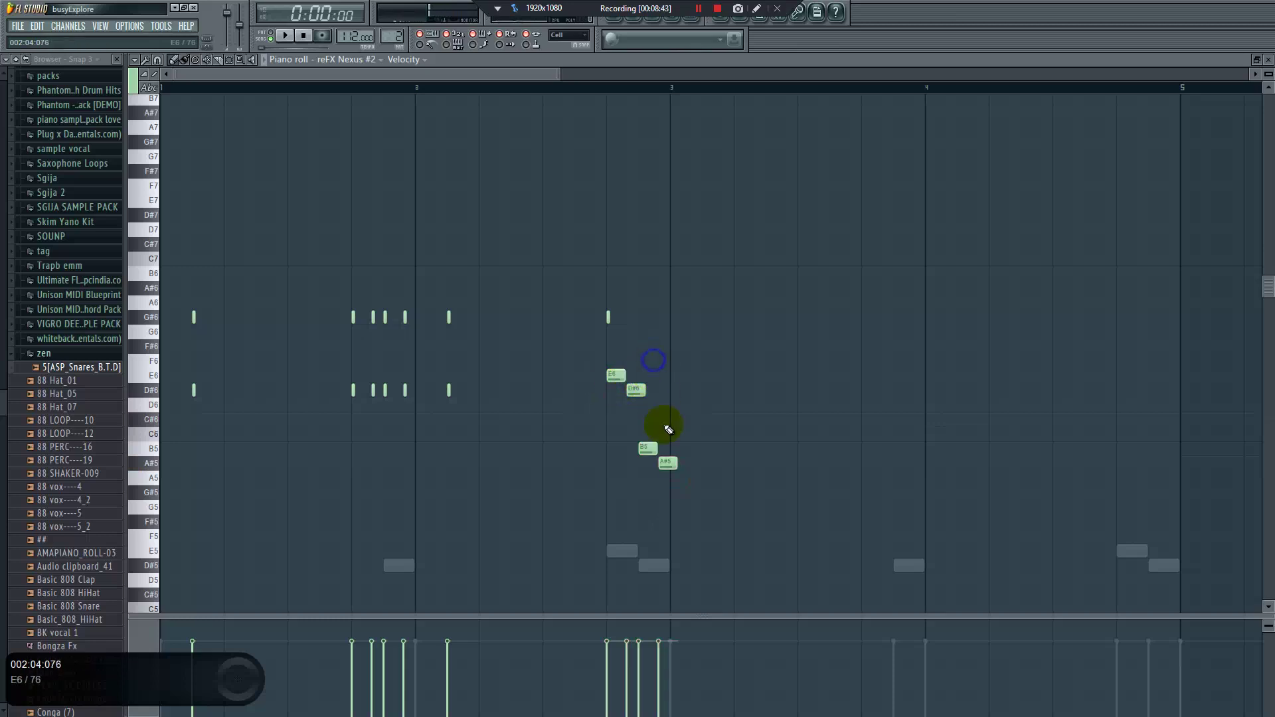
Slice the D#6 and A#5 notes at the end of bar 2, delete their tails, and play the pattern
{"action": "left_click", "coordinate": [219, 60]}
{"action": "left_click_drag", "start_coordinate": [646, 377], "coordinate": [647, 380]}
{"action": "left_click_drag", "start_coordinate": [685, 463], "coordinate": [684, 473]}
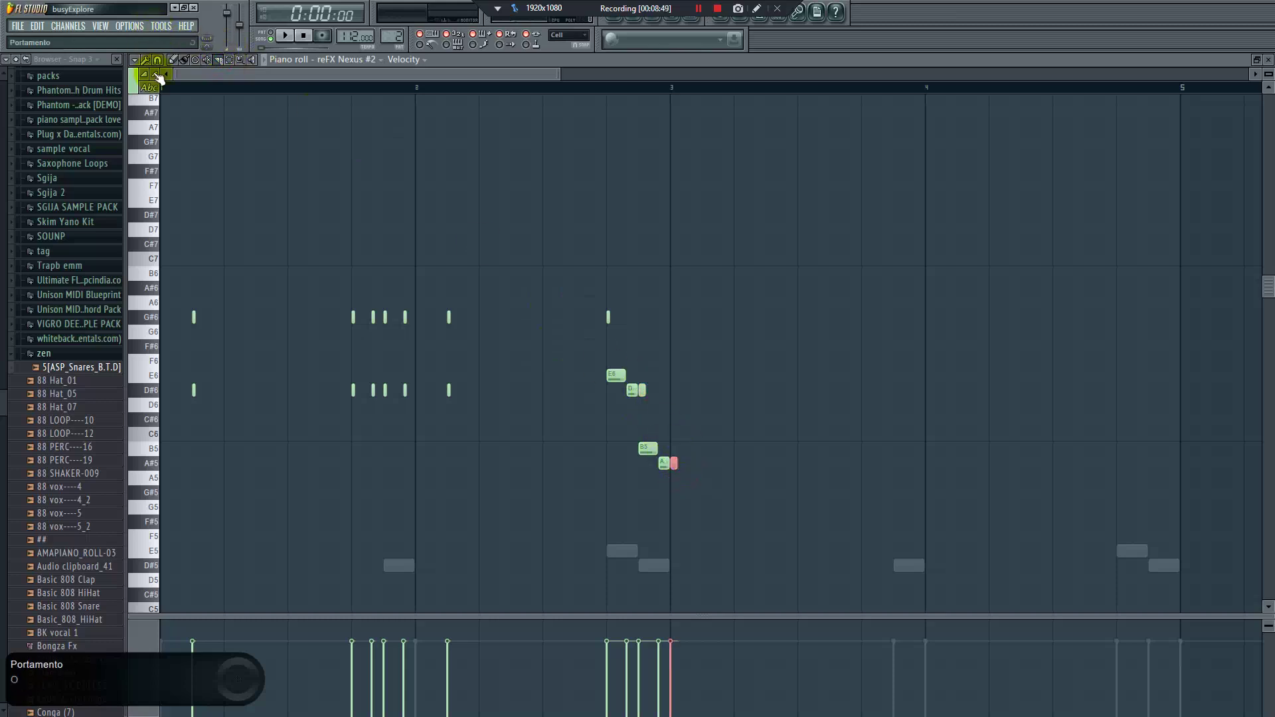
{"action": "right_click", "coordinate": [641, 390]}
{"action": "right_click", "coordinate": [673, 464]}
{"action": "key", "text": "space"}
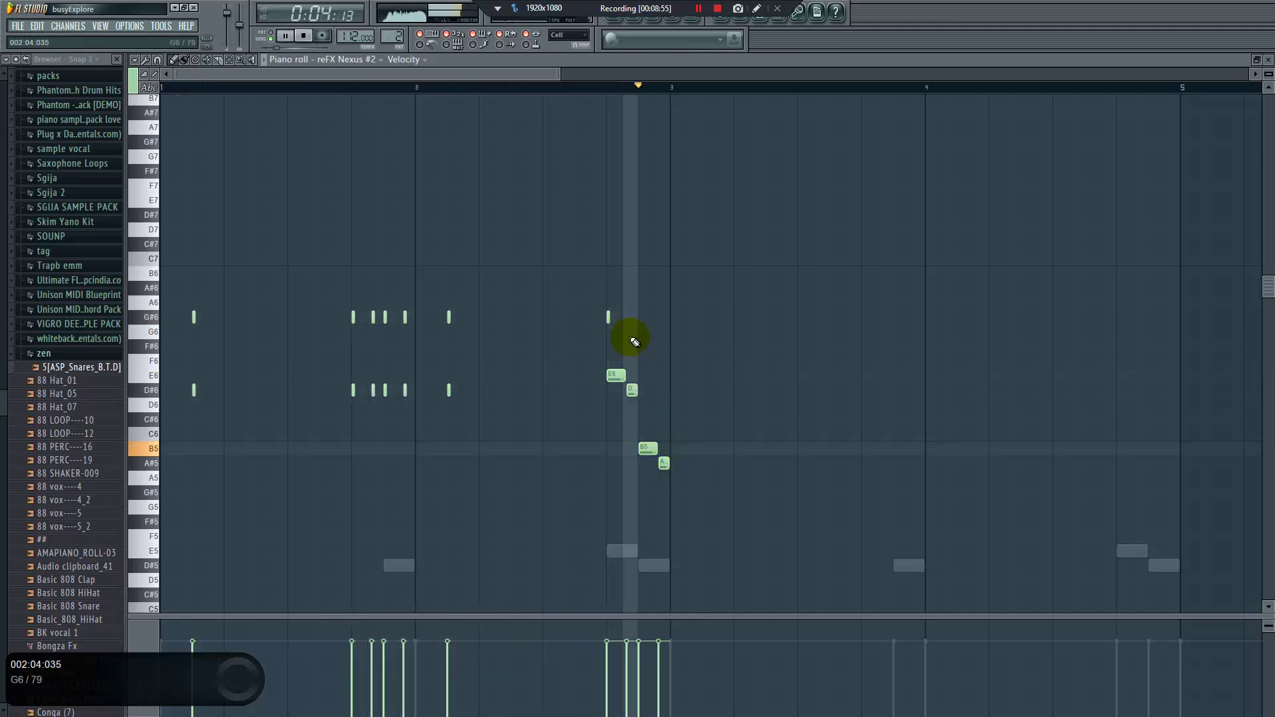
{"action": "key", "text": "space"}
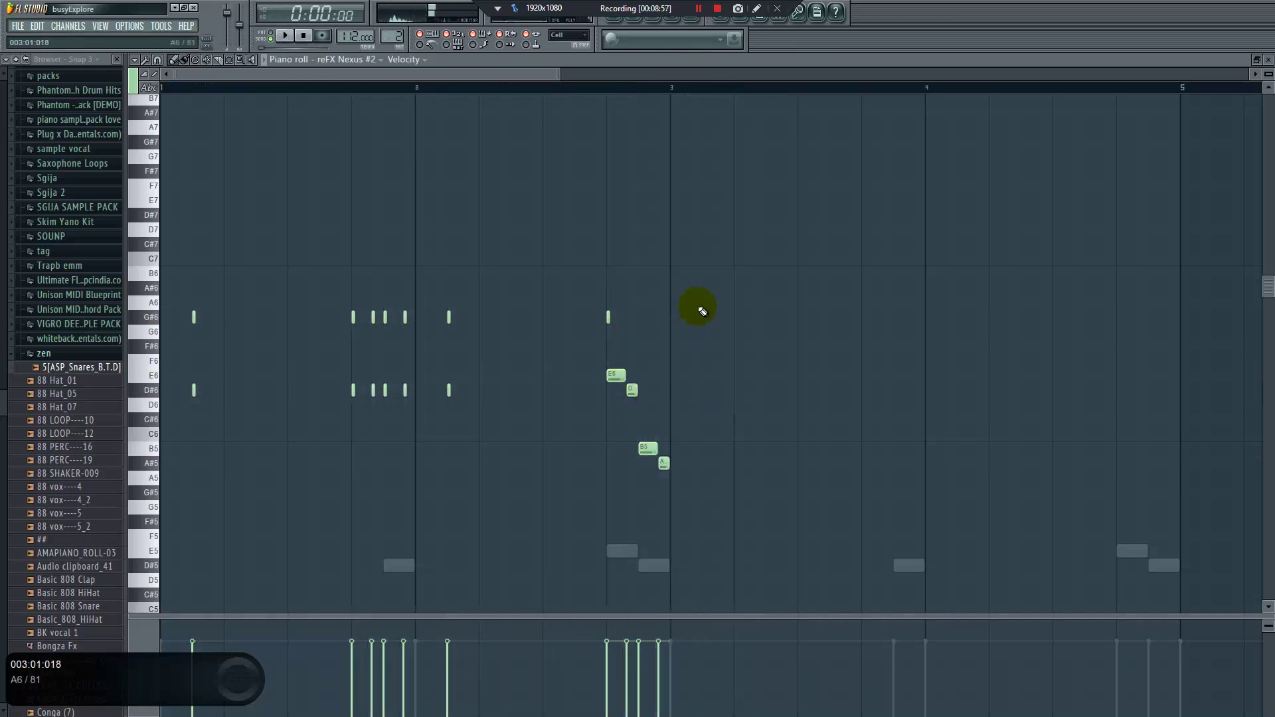
Copy the opening G#6 and D#6 stab pair to the same position in bars 3 and 4, deleting the extra pair on beat 4 of bar 4
{"action": "left_click", "coordinate": [215, 324]}
{"action": "left_click_drag", "start_coordinate": [194, 393], "coordinate": [1149, 391]}
{"action": "key", "text": "space"}
{"action": "left_click_drag", "start_coordinate": [1216, 299], "coordinate": [174, 399]}
{"action": "mouse_move", "coordinate": [903, 447]}
{"action": "left_mouse_down"}
{"action": "mouse_move", "coordinate": [888, 293]}
{"action": "mouse_move", "coordinate": [892, 315]}
{"action": "mouse_move", "coordinate": [975, 318]}
{"action": "mouse_move", "coordinate": [862, 325]}
{"action": "mouse_move", "coordinate": [957, 319]}
{"action": "left_mouse_up"}
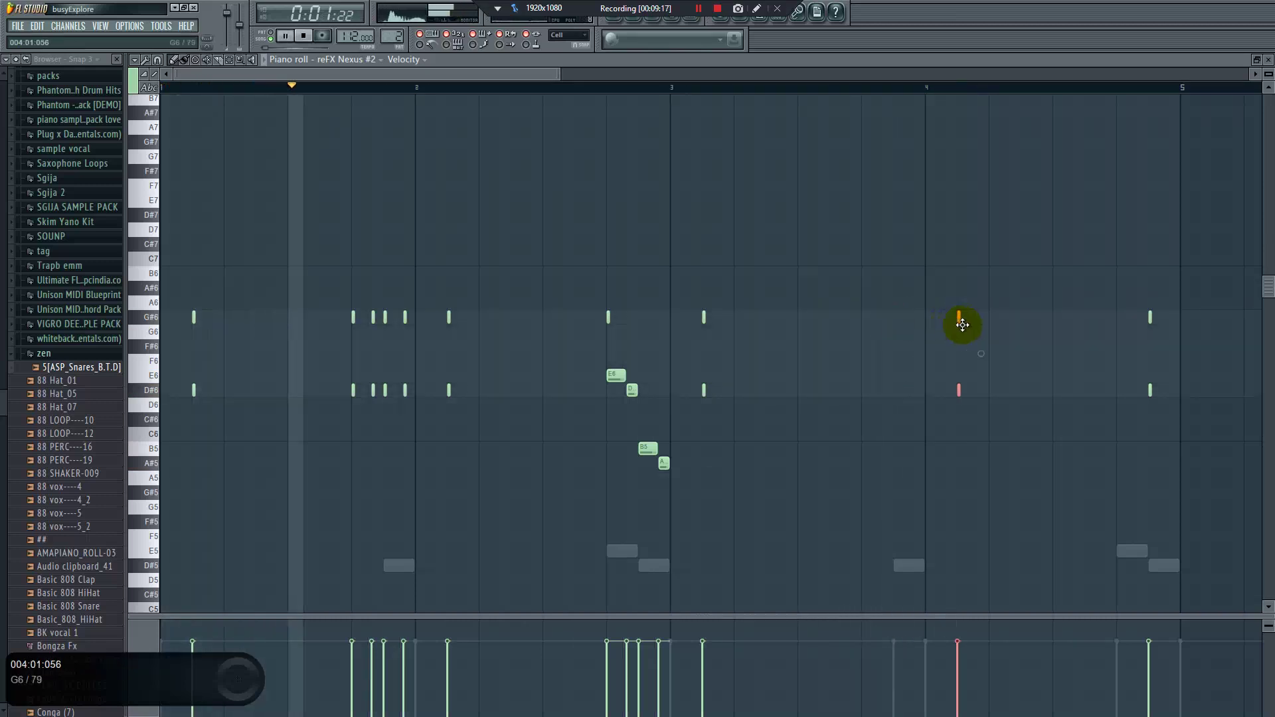
{"action": "left_click_drag", "start_coordinate": [1164, 316], "coordinate": [1043, 492]}
{"action": "key", "text": "Delete"}
Duplicate the four-bar stab phrase into bars 5 to 8 and play the pattern
{"action": "left_click_drag", "start_coordinate": [1138, 272], "coordinate": [208, 437]}
{"action": "left_click_drag", "start_coordinate": [194, 391], "coordinate": [1209, 375]}
{"action": "key", "text": "space"}
In the playlist, duplicate the first four bars of clips on tracks 1 and 2 into bars 5 to 8
{"action": "left_click", "coordinate": [613, 26]}
{"action": "left_click_drag", "start_coordinate": [441, 160], "coordinate": [100, 43]}
{"action": "key", "text": "ctrl+b"}
Clone the reFX Nexus #2 channel in Pattern 2
{"action": "left_click", "coordinate": [630, 26]}
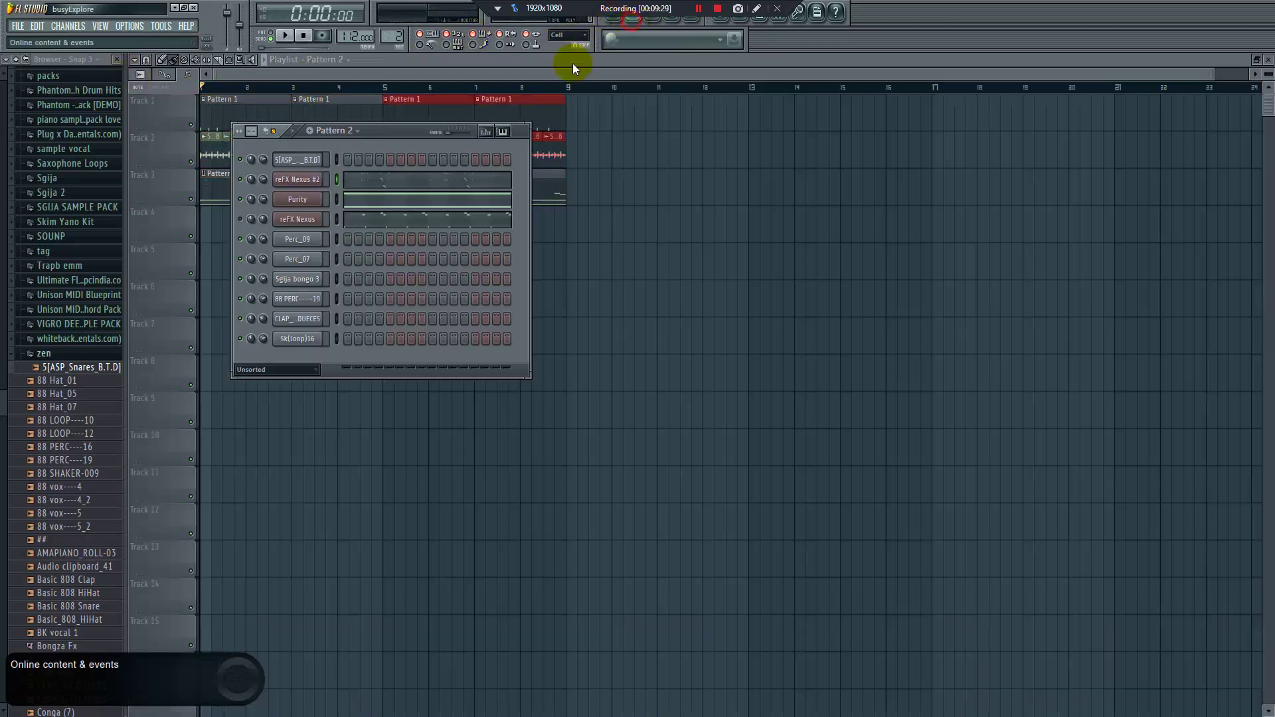
{"action": "right_click", "coordinate": [300, 179]}
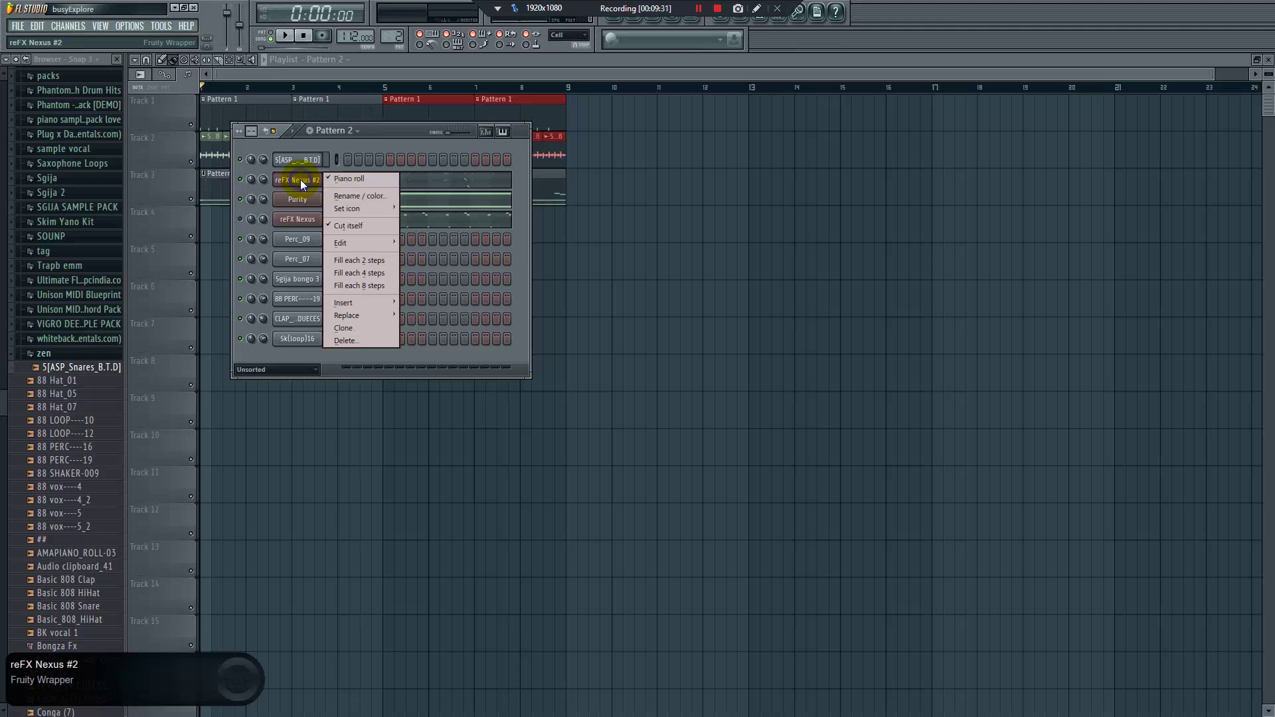
{"action": "mouse_move", "coordinate": [377, 308]}
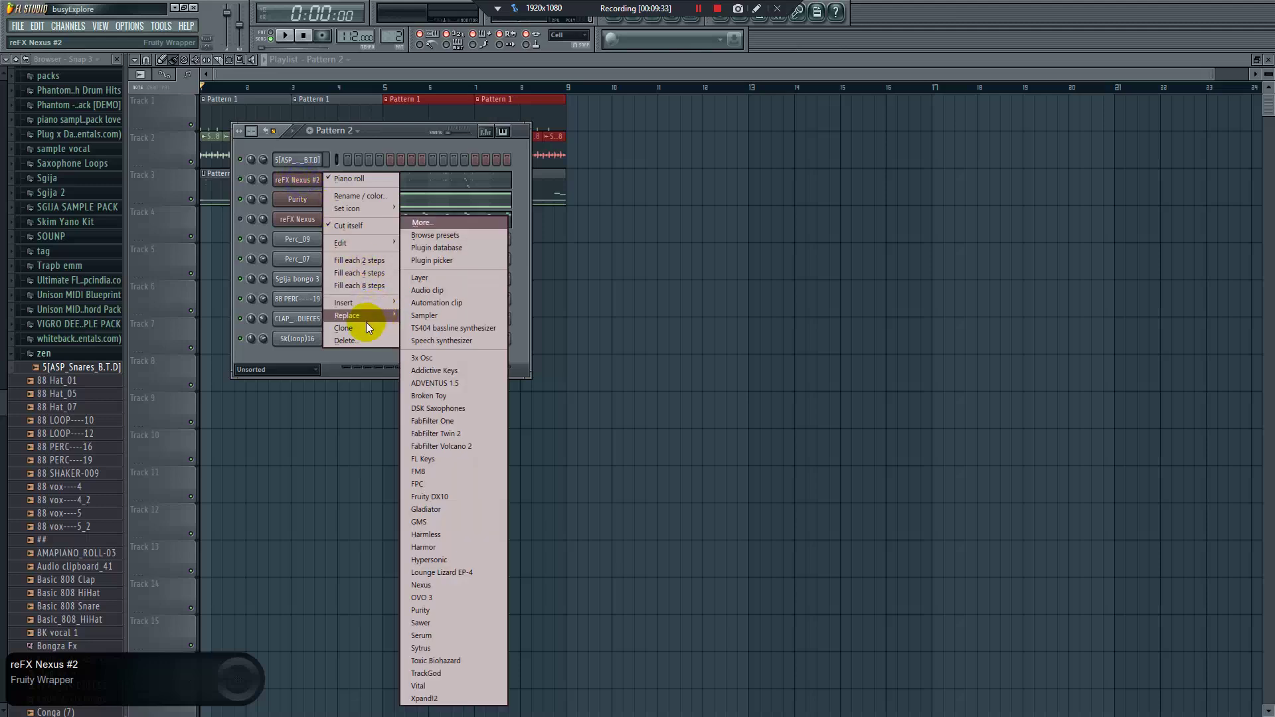
{"action": "left_click", "coordinate": [299, 186]}
{"action": "right_click", "coordinate": [299, 187]}
{"action": "mouse_move", "coordinate": [381, 289]}
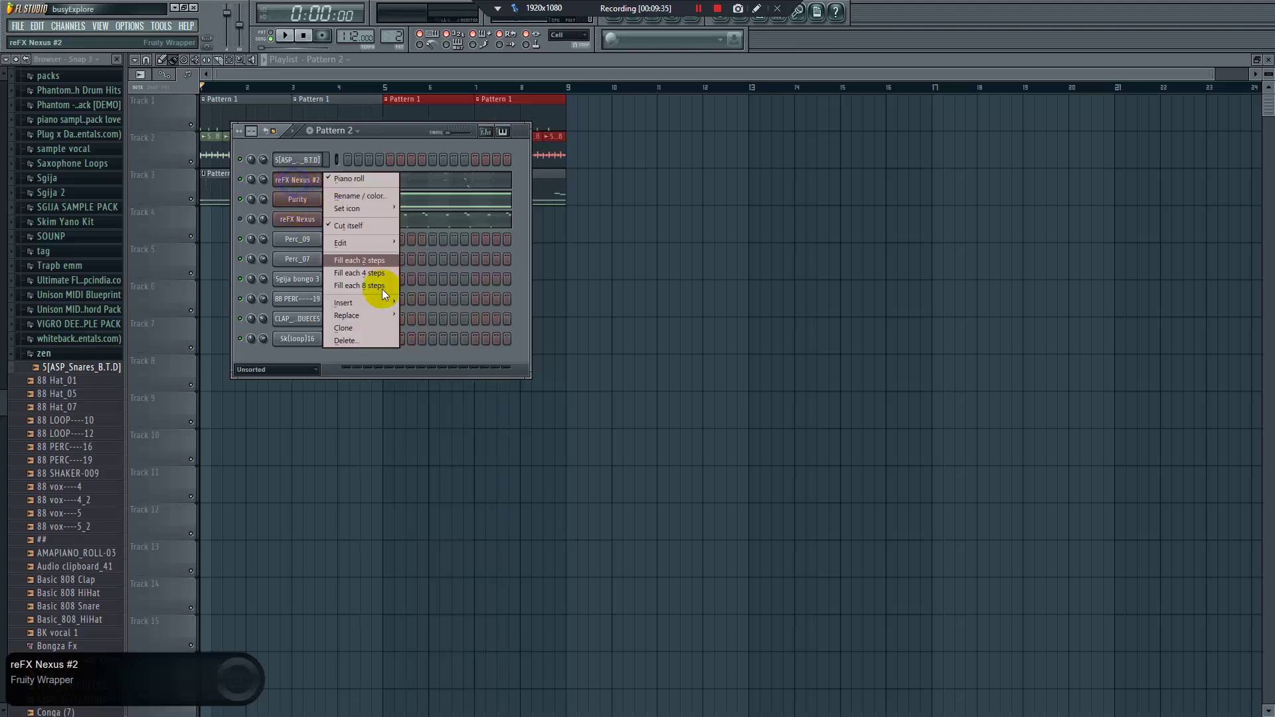
{"action": "left_click", "coordinate": [358, 324]}
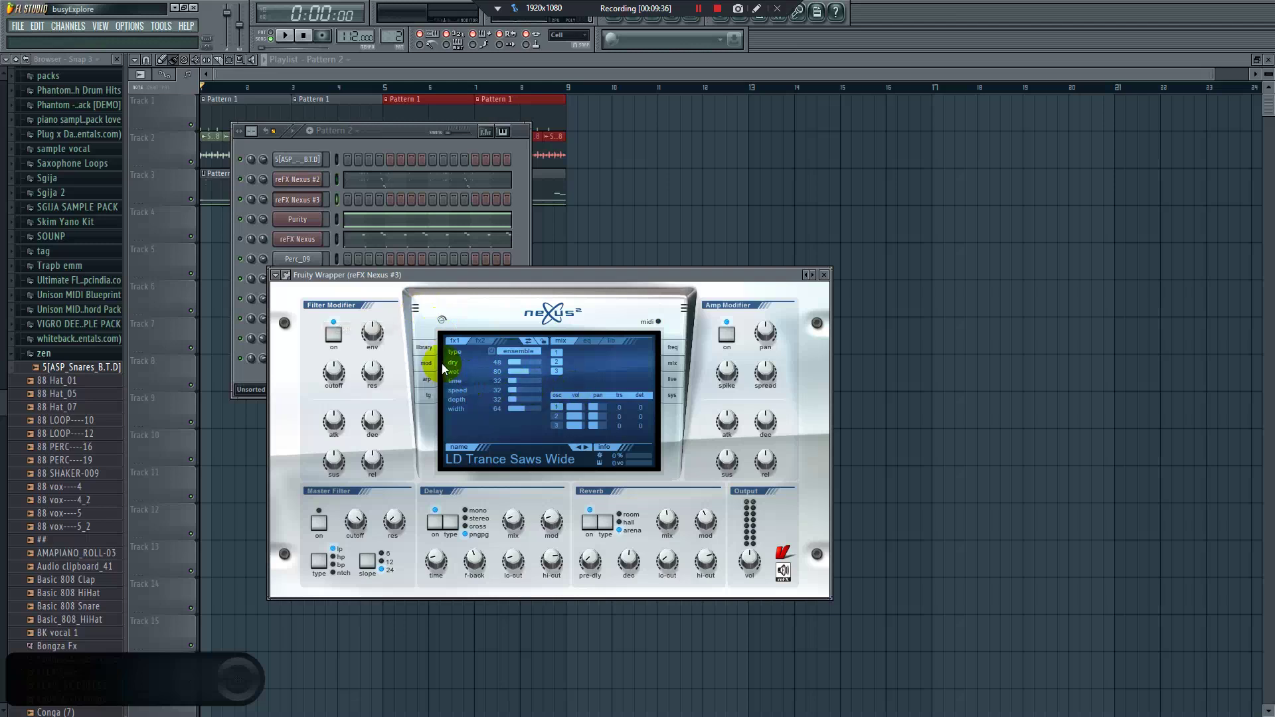
Open the cloned Nexus's preset library and choose the Single Layer Leads category
{"action": "left_click", "coordinate": [423, 347]}
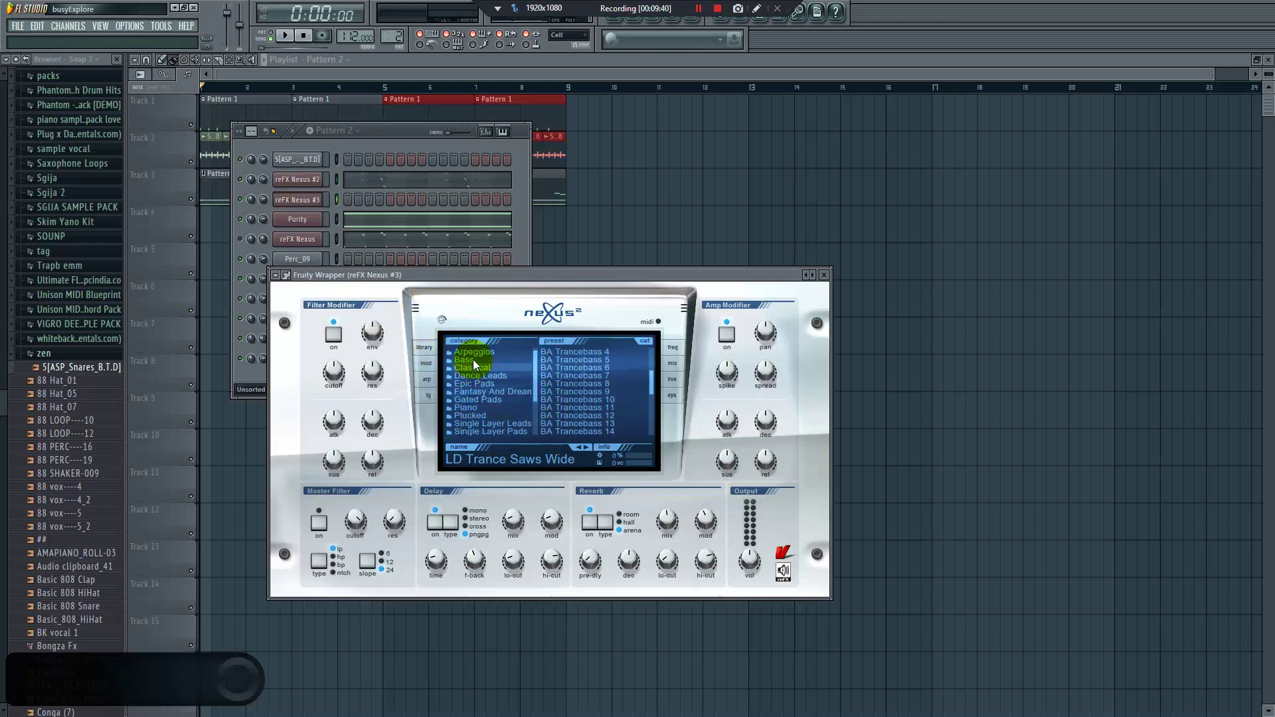
{"action": "scroll", "coordinate": [492, 422], "scroll_direction": "down", "scroll_amount": 2}
{"action": "left_click", "coordinate": [494, 423]}
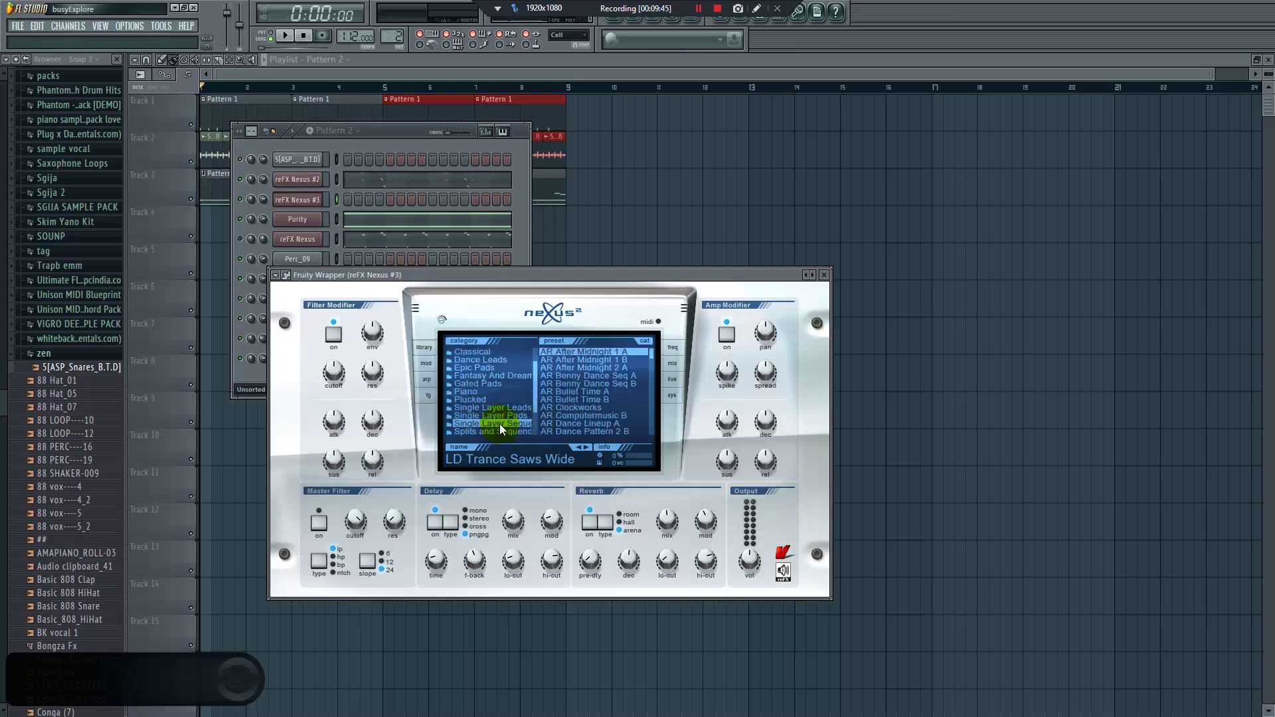
{"action": "scroll", "coordinate": [500, 424], "scroll_direction": "down", "scroll_amount": 5}
{"action": "left_click", "coordinate": [506, 368]}
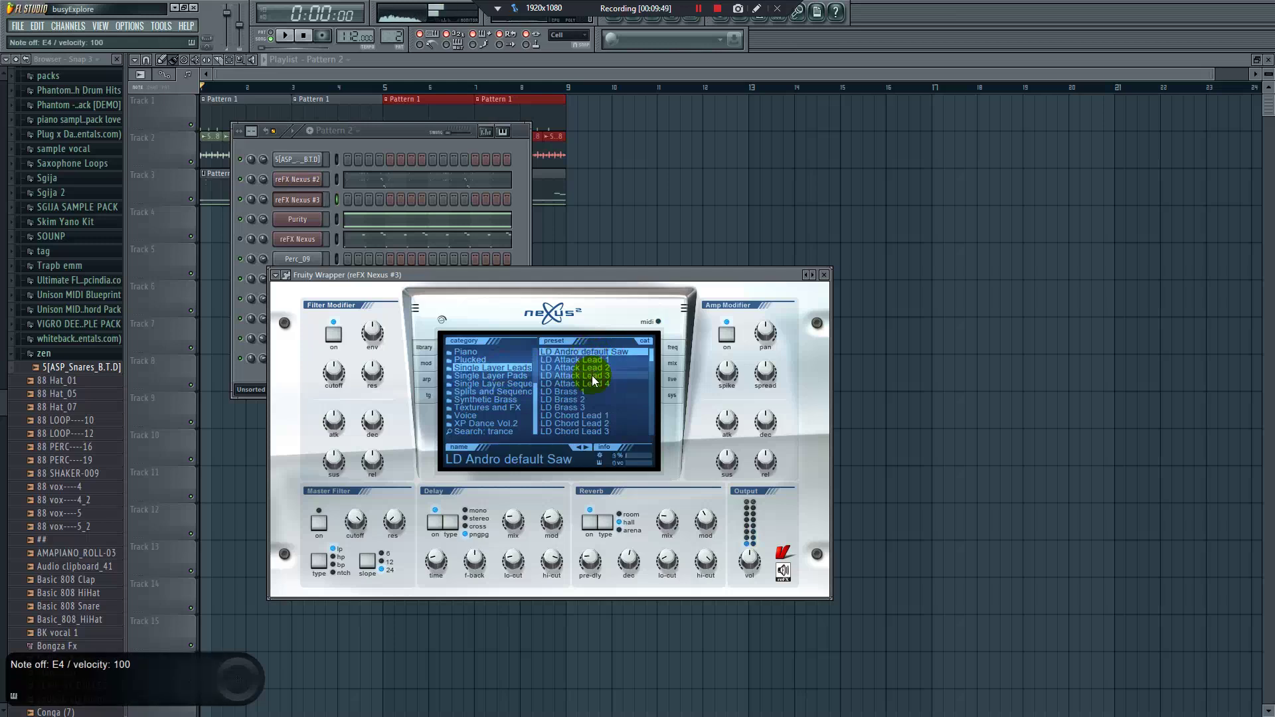
Look through the Single Layer Leads presets for a suitable lead sound
{"action": "scroll", "coordinate": [589, 368], "scroll_direction": "down", "scroll_amount": 7}
{"action": "scroll", "coordinate": [592, 412], "scroll_direction": "down", "scroll_amount": 14}
{"action": "scroll", "coordinate": [591, 427], "scroll_direction": "down", "scroll_amount": 20}
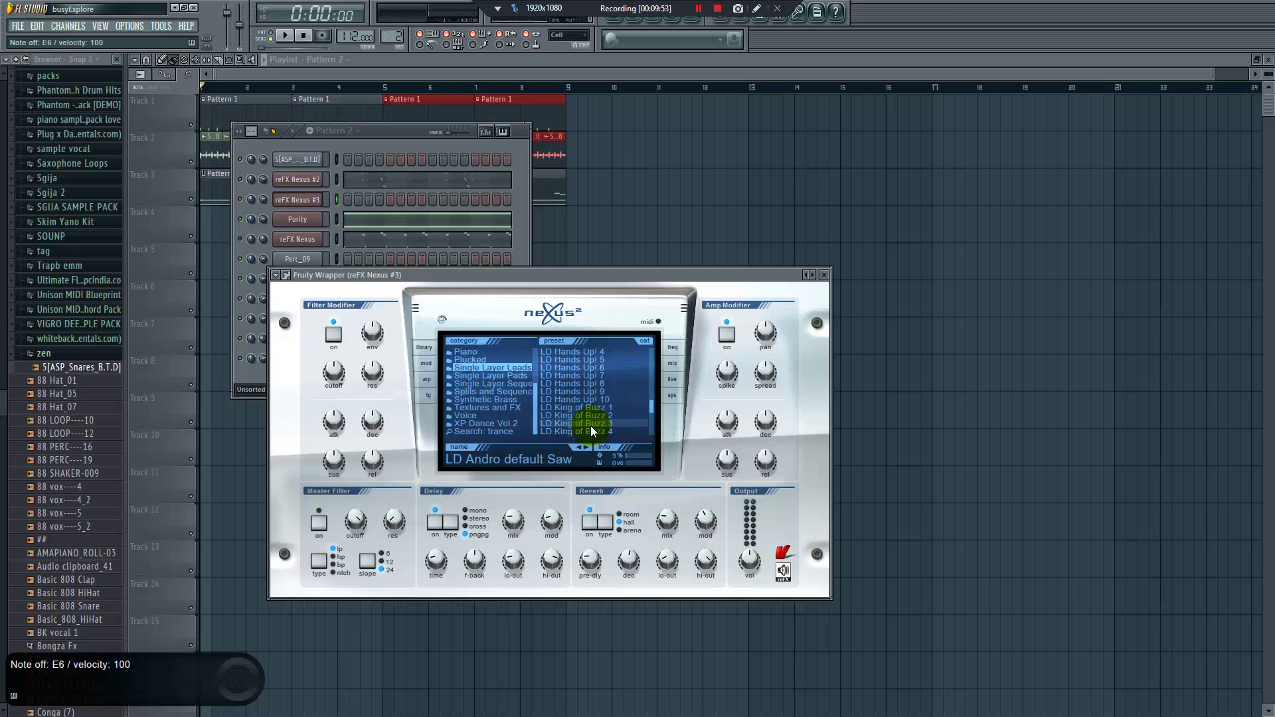
{"action": "scroll", "coordinate": [588, 413], "scroll_direction": "up", "scroll_amount": 18}
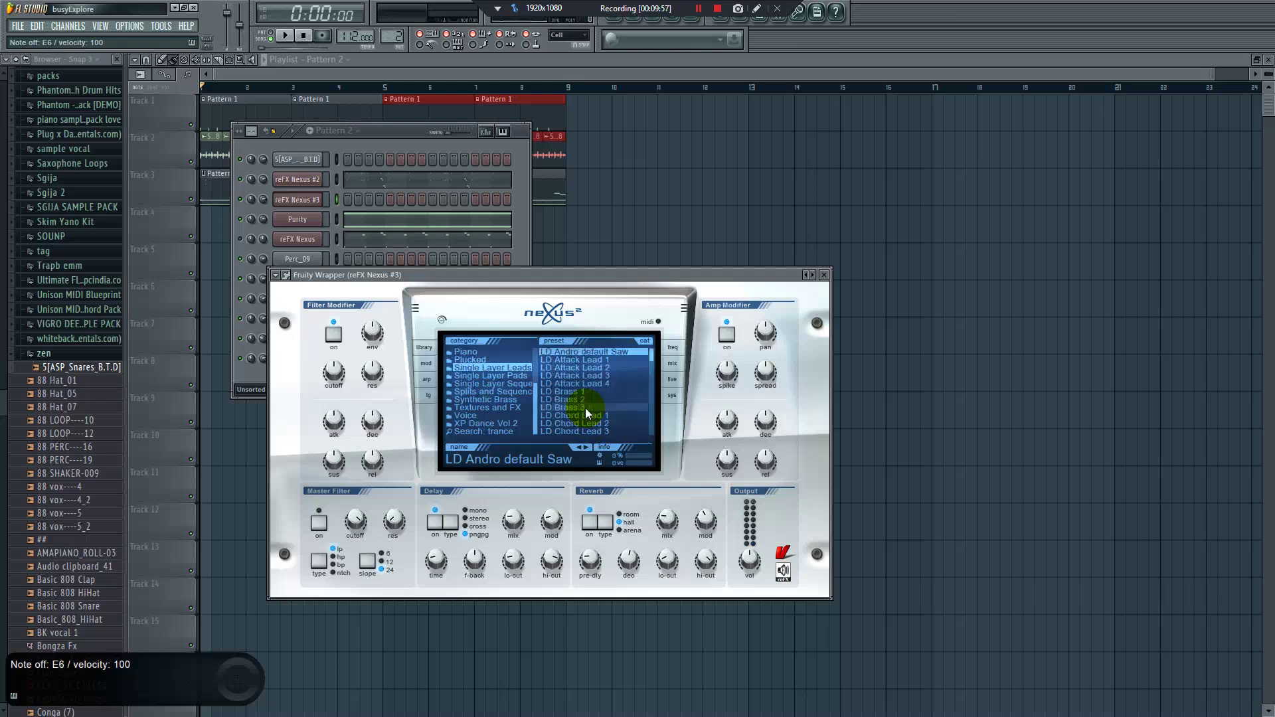
{"action": "scroll", "coordinate": [587, 404], "scroll_direction": "down", "scroll_amount": 19}
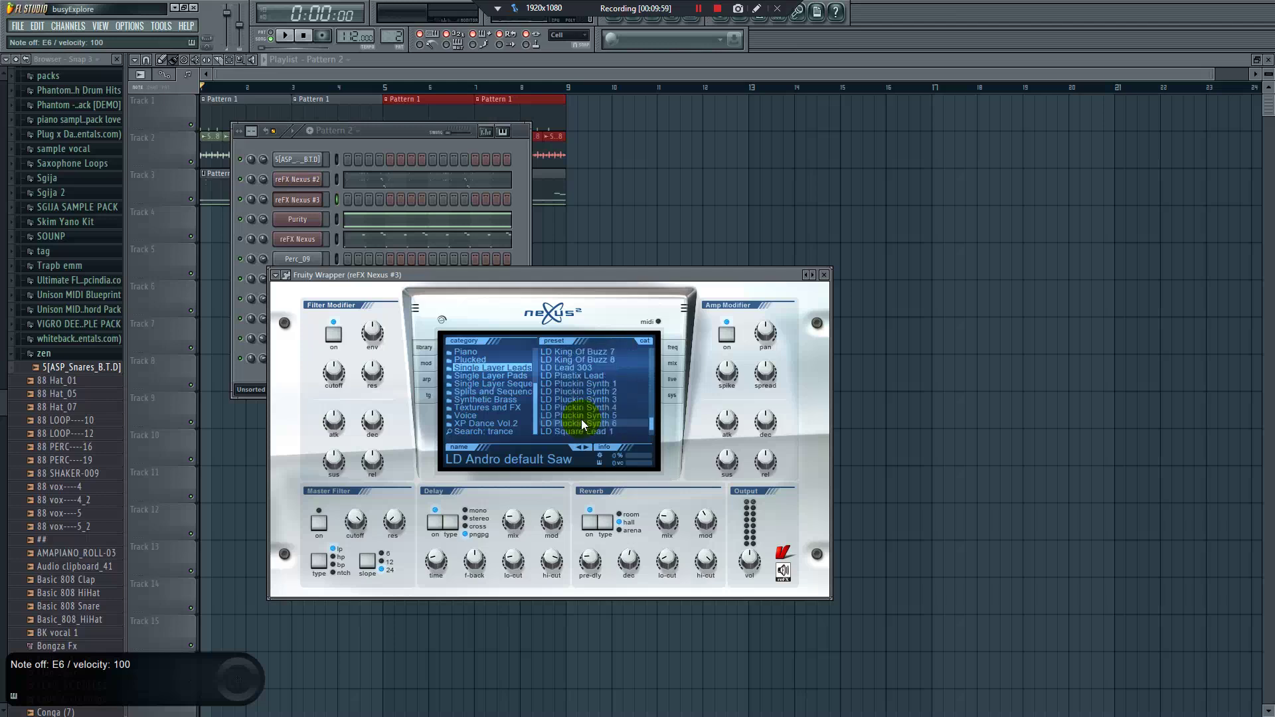
{"action": "scroll", "coordinate": [584, 392], "scroll_direction": "up", "scroll_amount": 20}
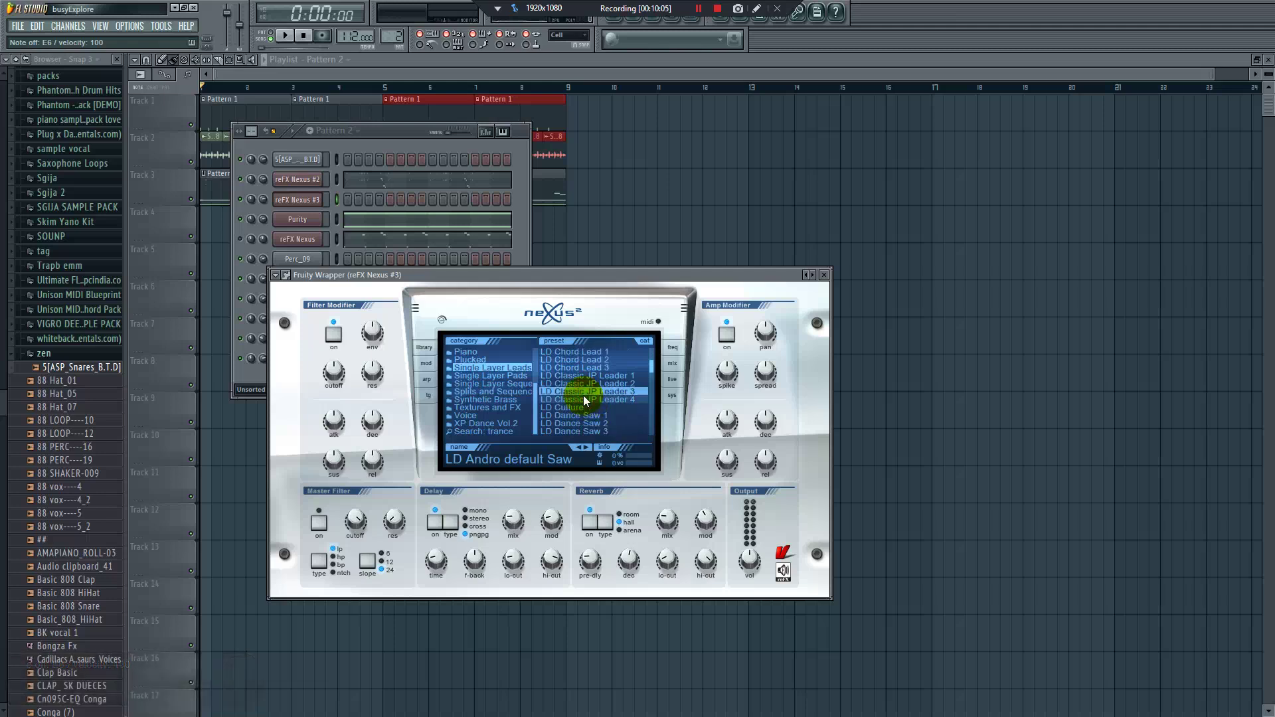
{"action": "scroll", "coordinate": [587, 401], "scroll_direction": "down", "scroll_amount": 7}
{"action": "scroll", "coordinate": [583, 399], "scroll_direction": "down", "scroll_amount": 20}
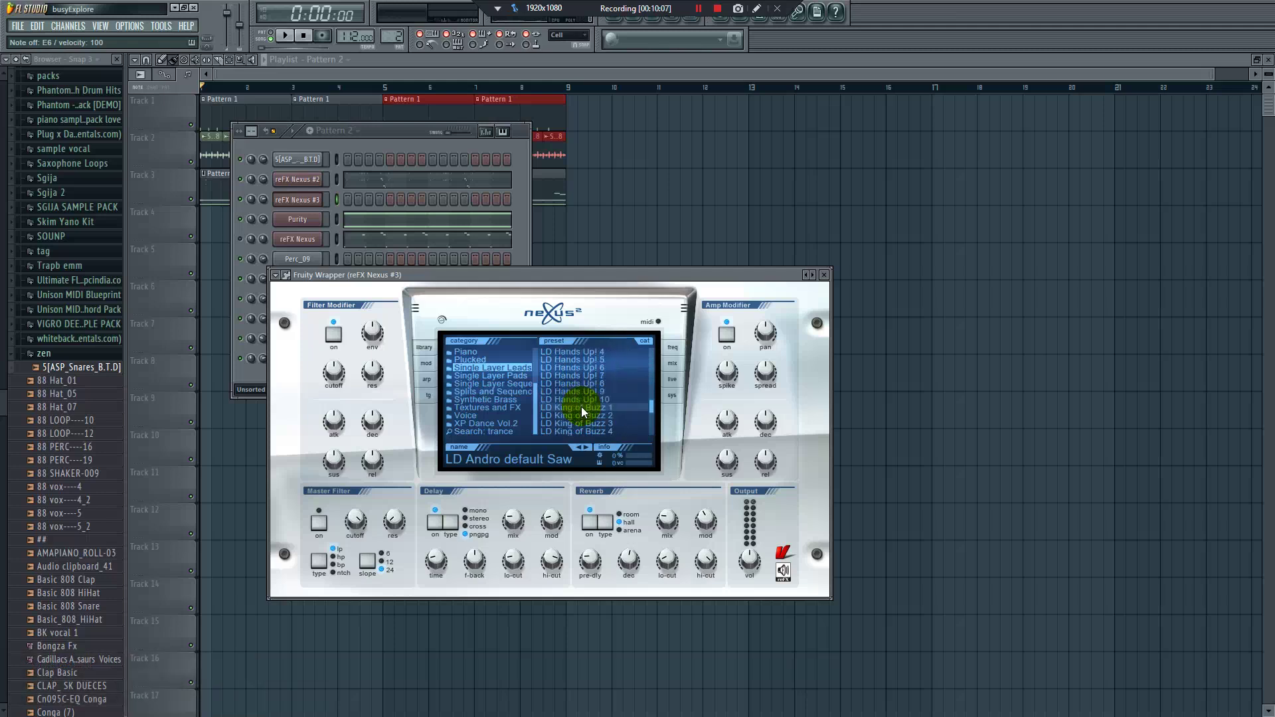
{"action": "scroll", "coordinate": [585, 400], "scroll_direction": "up", "scroll_amount": 20}
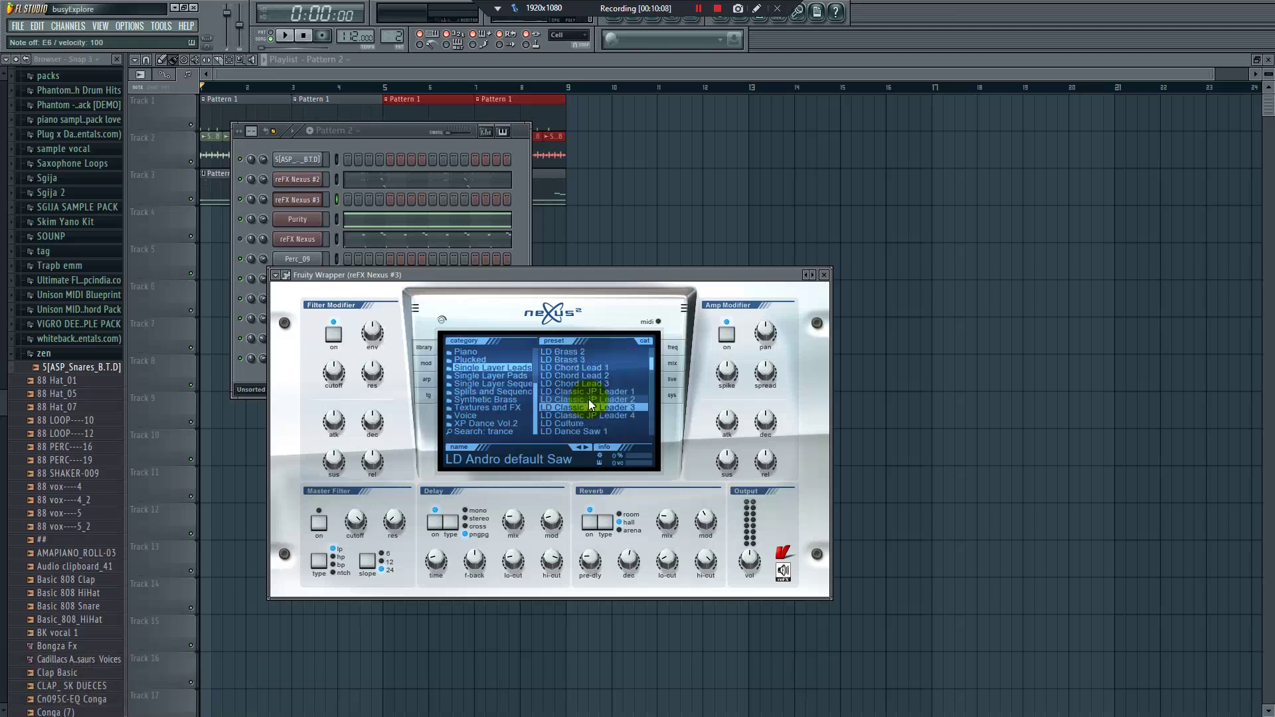
Audition the LD Classic JP Leader 2, LD Attack Lead 4 and LD Dance Saw 9 presets in the cloned Nexus
{"action": "left_click", "coordinate": [588, 399]}
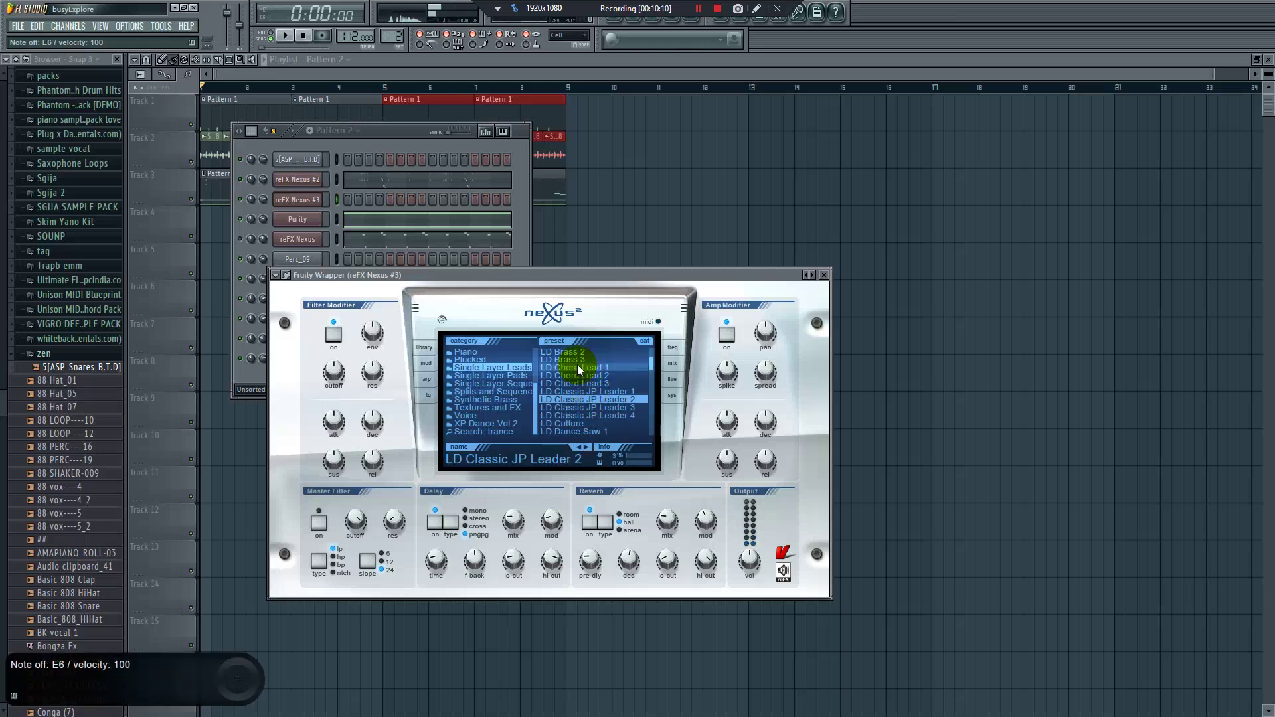
{"action": "scroll", "coordinate": [584, 372], "scroll_direction": "up", "scroll_amount": 2}
{"action": "left_click", "coordinate": [584, 376]}
{"action": "left_click", "coordinate": [591, 384]}
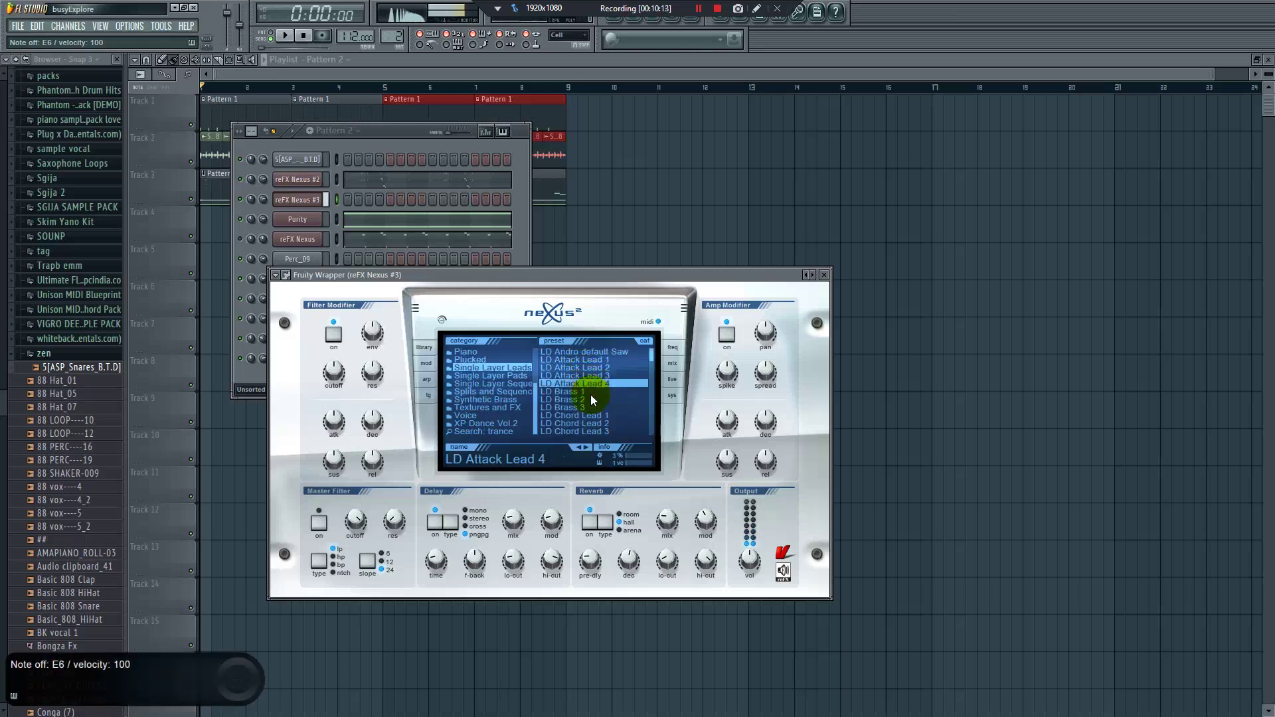
{"action": "scroll", "coordinate": [581, 399], "scroll_direction": "down", "scroll_amount": 4}
{"action": "left_click", "coordinate": [585, 384]}
{"action": "scroll", "coordinate": [587, 401], "scroll_direction": "down", "scroll_amount": 4}
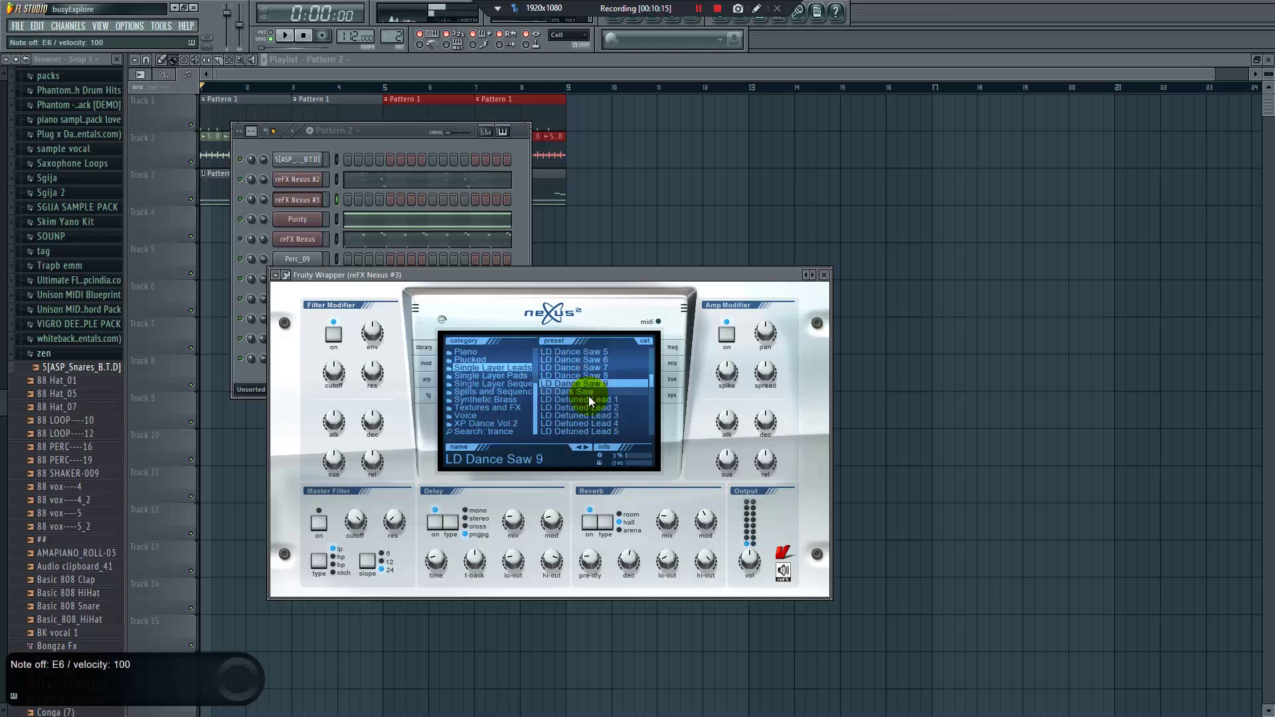
{"action": "left_click", "coordinate": [584, 376]}
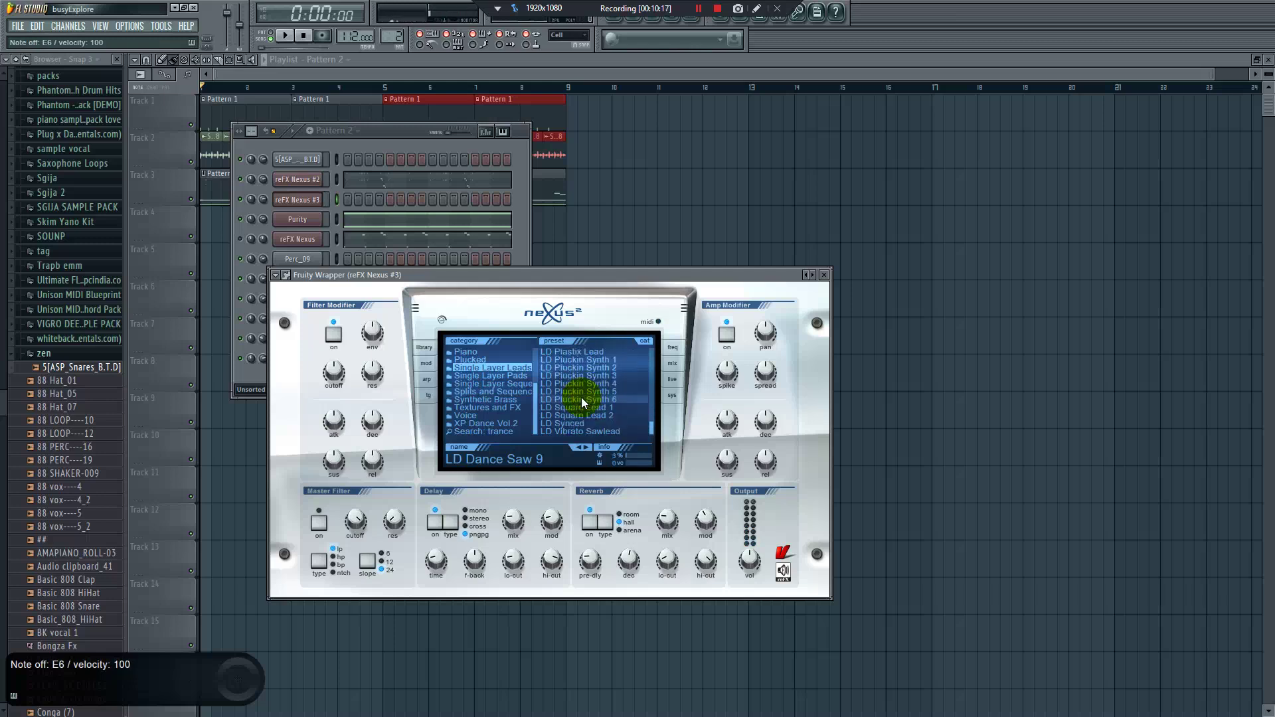
Check the Splits and Sequences category, return to Single Layer Leads, try LD Dance Saw 1 and load LD Andro default Saw
{"action": "left_click", "coordinate": [507, 384]}
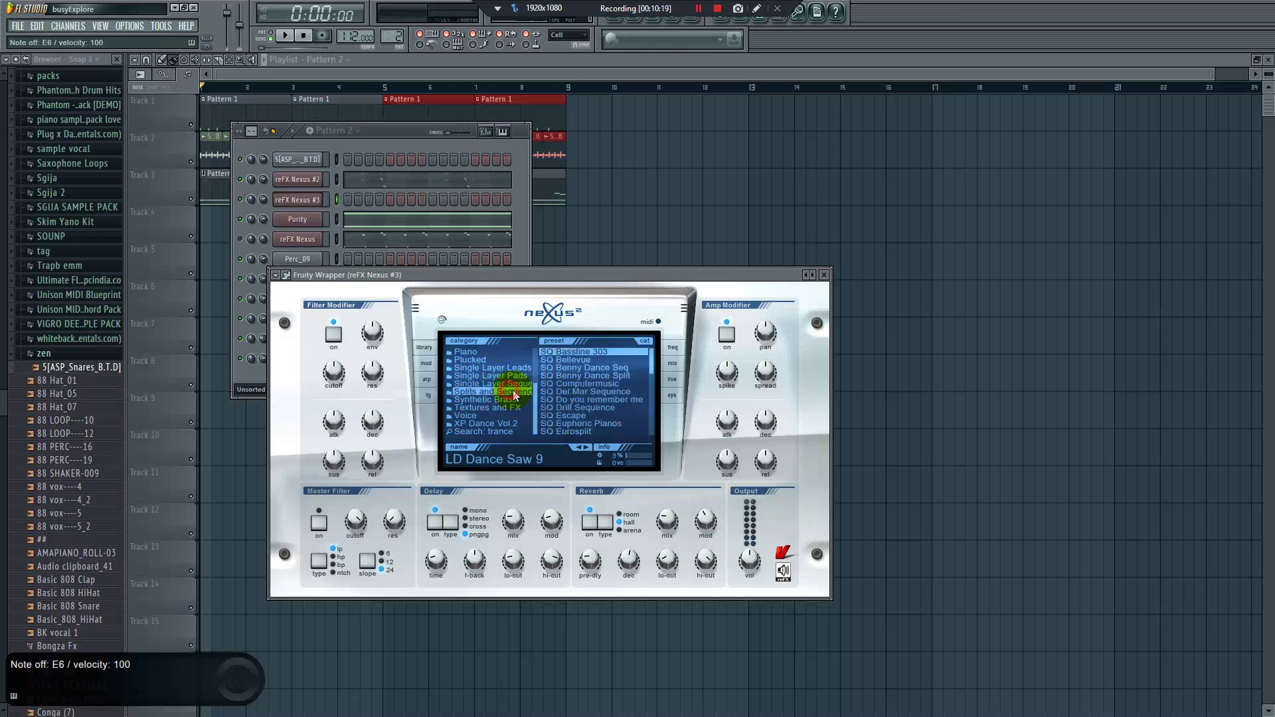
{"action": "left_click", "coordinate": [507, 367]}
{"action": "left_click", "coordinate": [572, 368]}
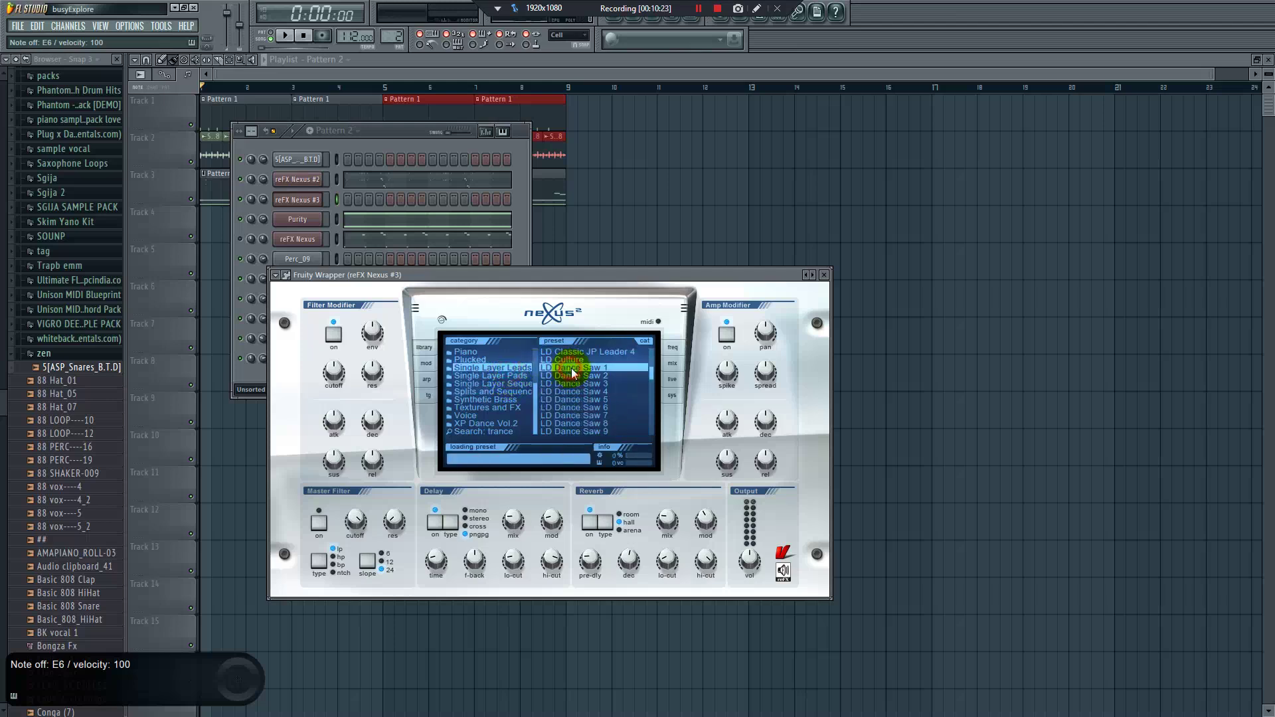
{"action": "scroll", "coordinate": [584, 368], "scroll_direction": "up", "scroll_amount": 5}
{"action": "left_click", "coordinate": [584, 352]}
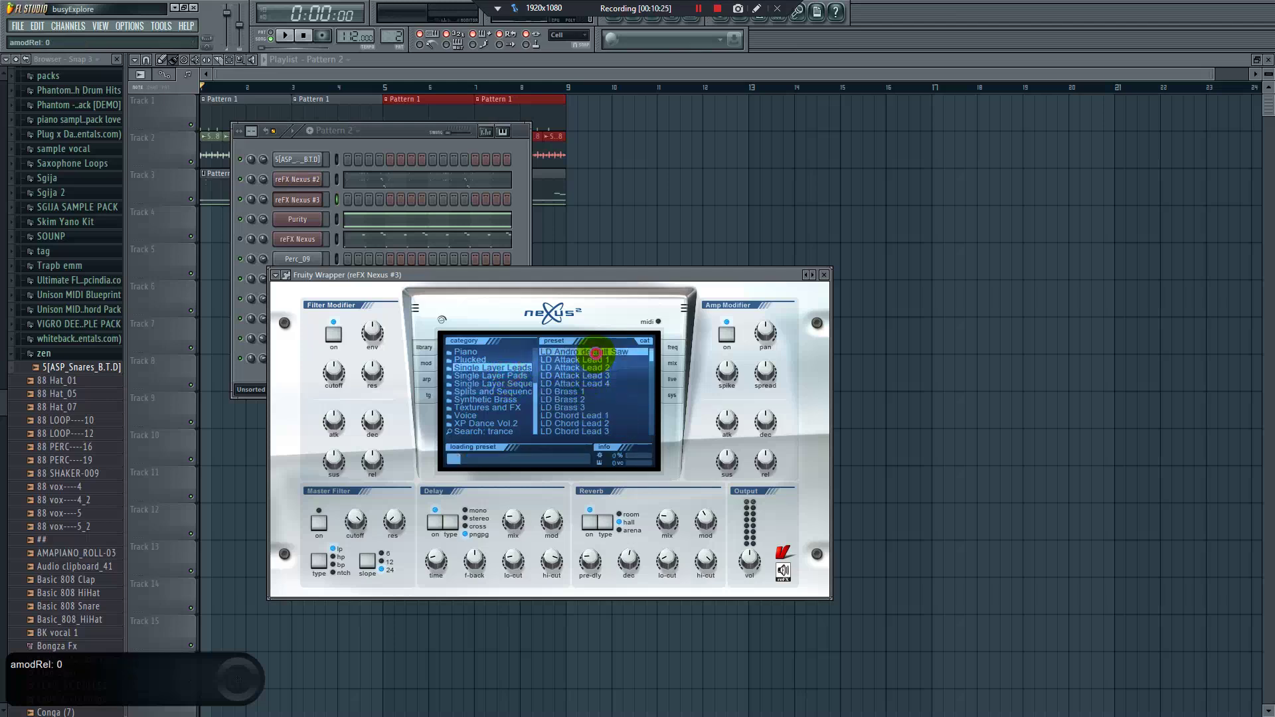
{"action": "scroll", "coordinate": [516, 376], "scroll_direction": "up", "scroll_amount": 4}
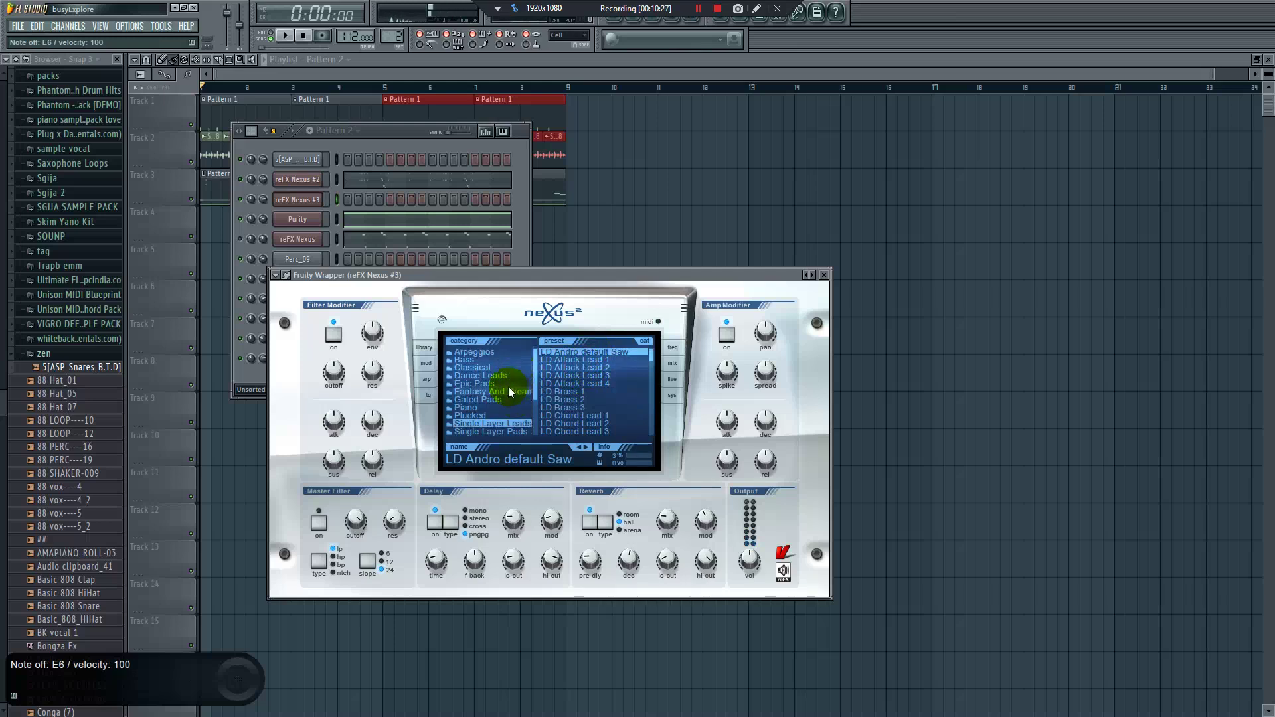
Browse the Dance Leads category in the cloned Nexus and load the LD Accelerator preset
{"action": "left_click", "coordinate": [497, 376]}
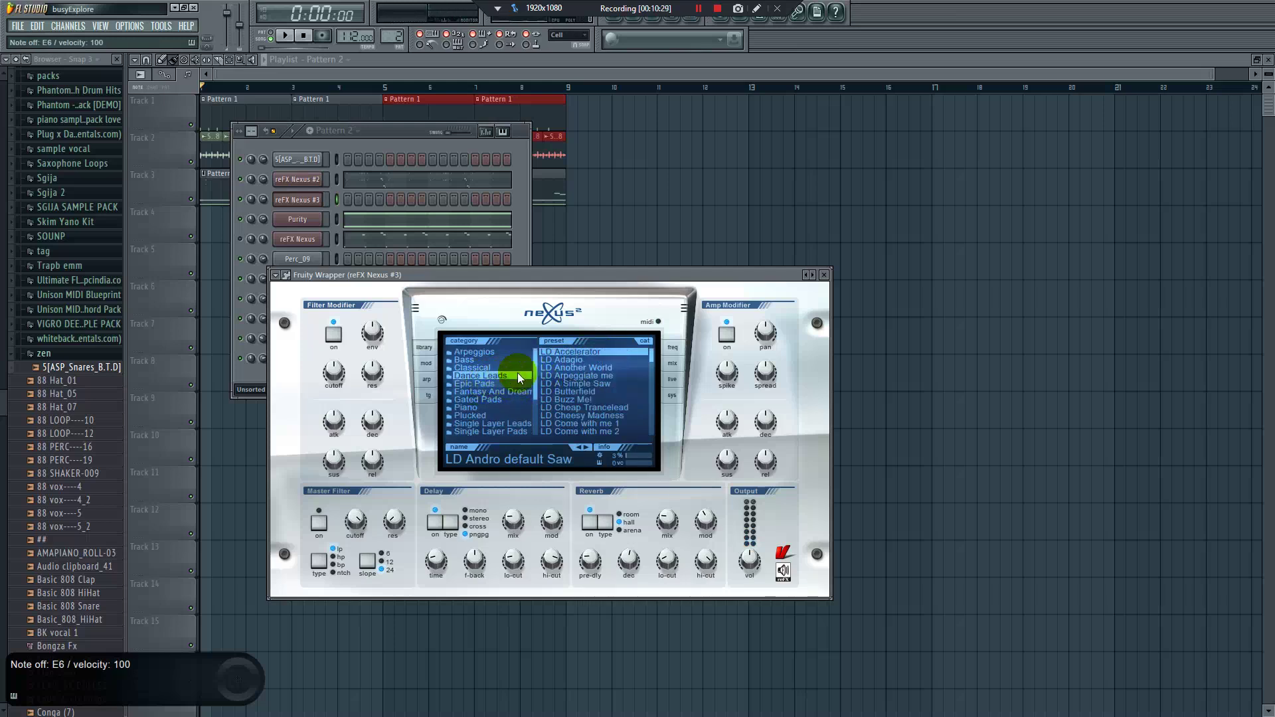
{"action": "scroll", "coordinate": [571, 388], "scroll_direction": "down", "scroll_amount": 2}
{"action": "scroll", "coordinate": [568, 390], "scroll_direction": "up", "scroll_amount": 2}
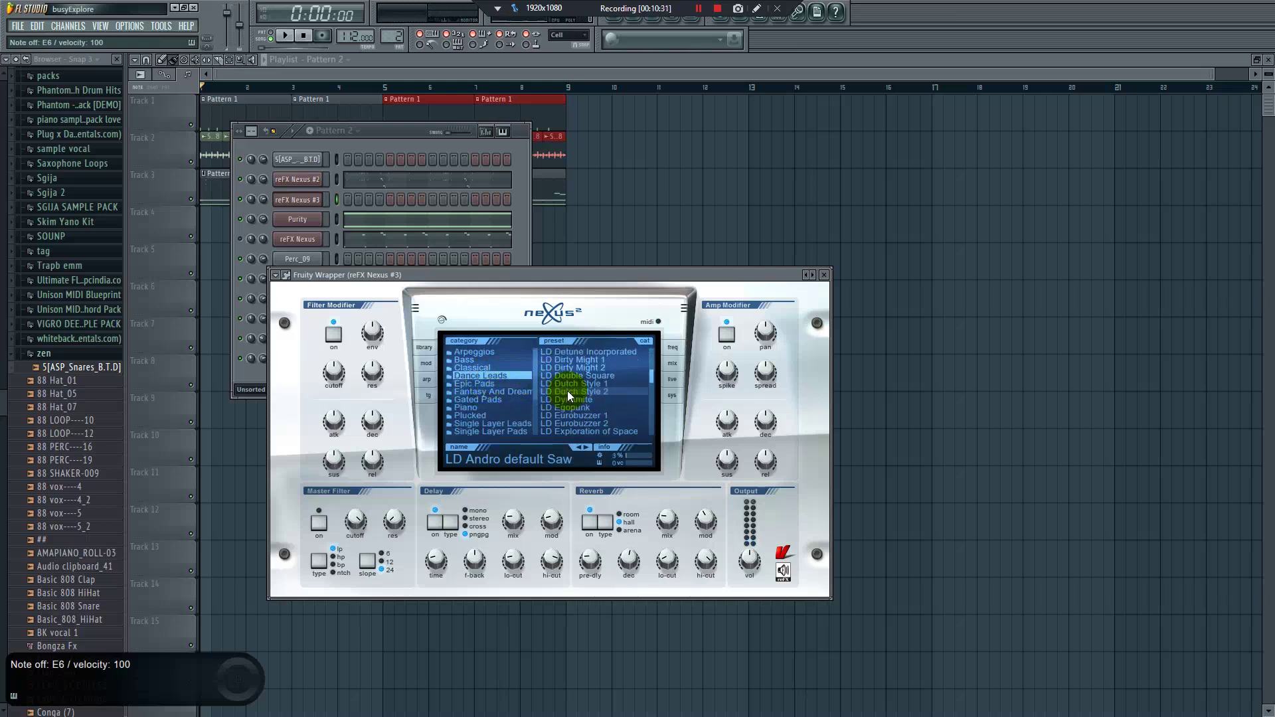
{"action": "scroll", "coordinate": [571, 386], "scroll_direction": "down", "scroll_amount": 6}
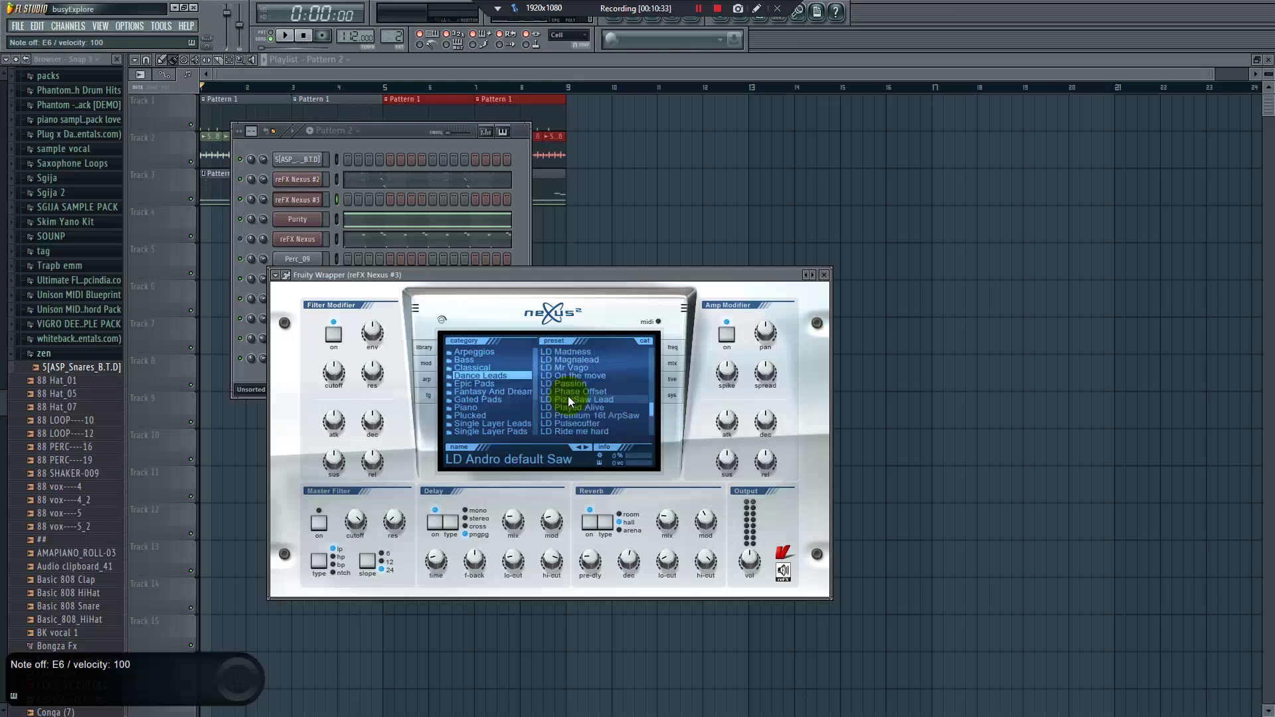
{"action": "scroll", "coordinate": [582, 372], "scroll_direction": "up", "scroll_amount": 10}
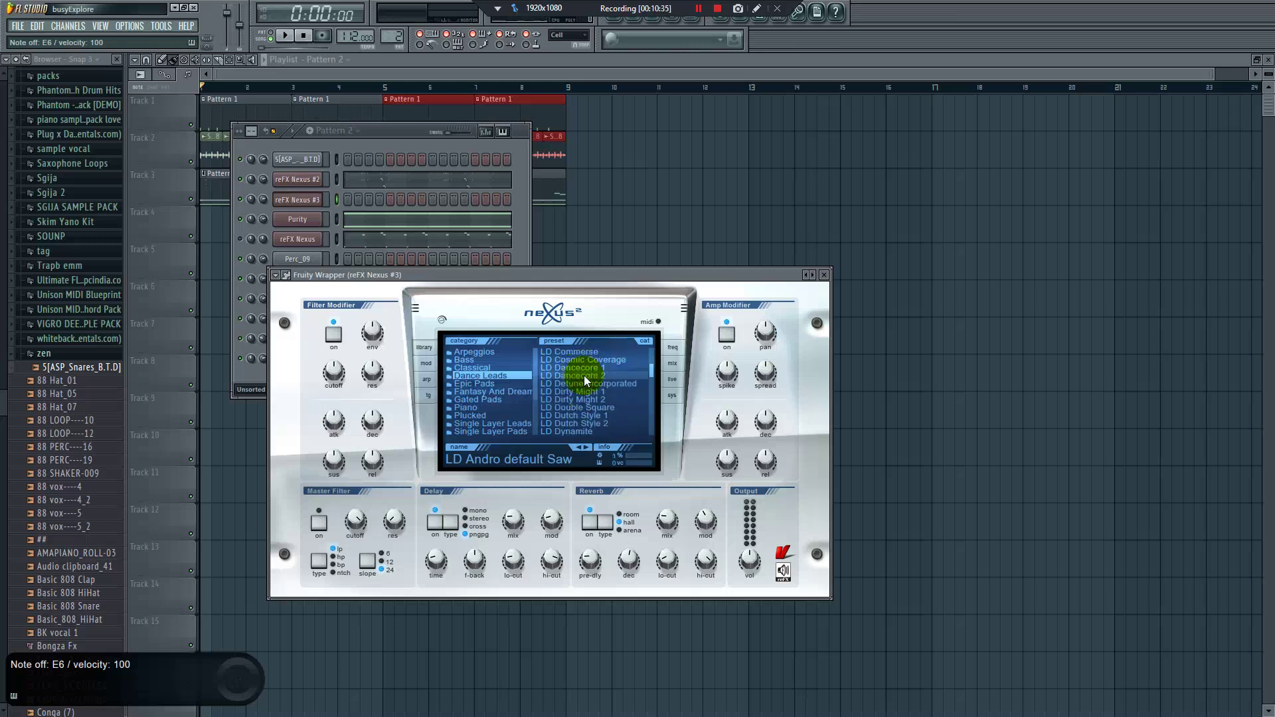
{"action": "scroll", "coordinate": [584, 378], "scroll_direction": "down", "scroll_amount": 8}
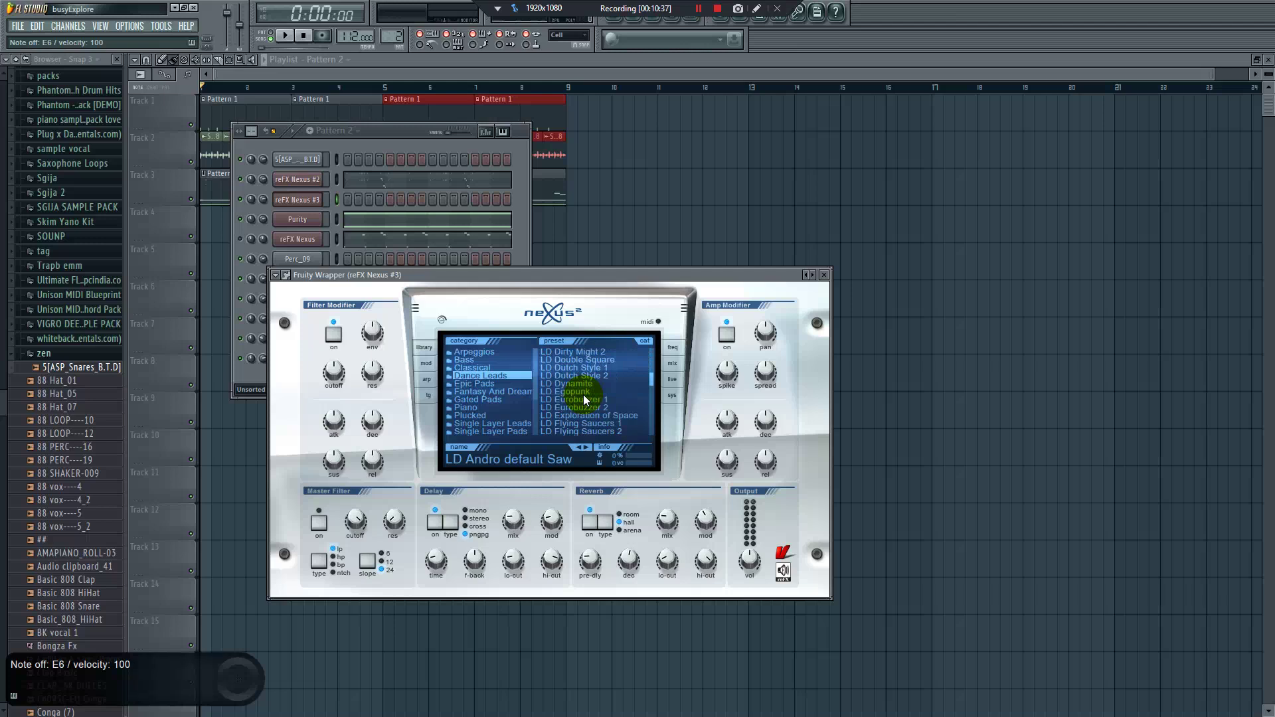
{"action": "scroll", "coordinate": [578, 393], "scroll_direction": "down", "scroll_amount": 5}
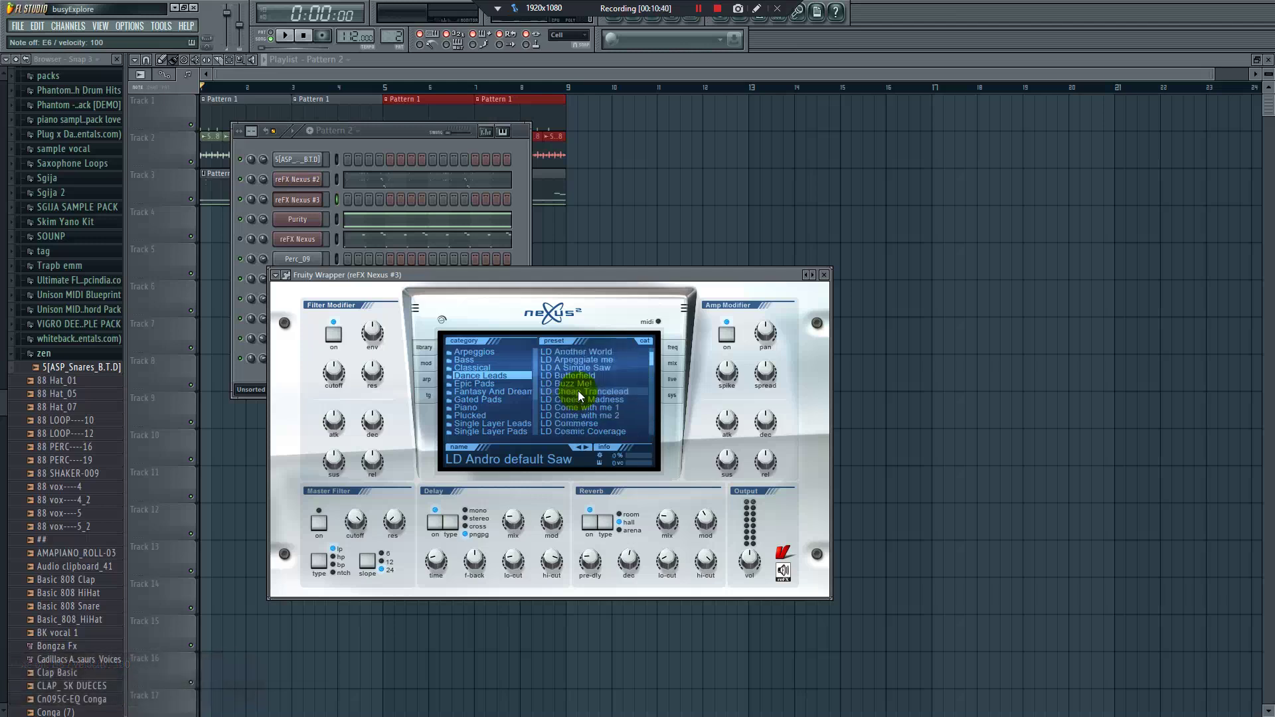
{"action": "scroll", "coordinate": [578, 390], "scroll_direction": "up", "scroll_amount": 10}
{"action": "left_click", "coordinate": [587, 377]}
{"action": "scroll", "coordinate": [577, 361], "scroll_direction": "up", "scroll_amount": 1}
{"action": "left_click", "coordinate": [580, 353]}
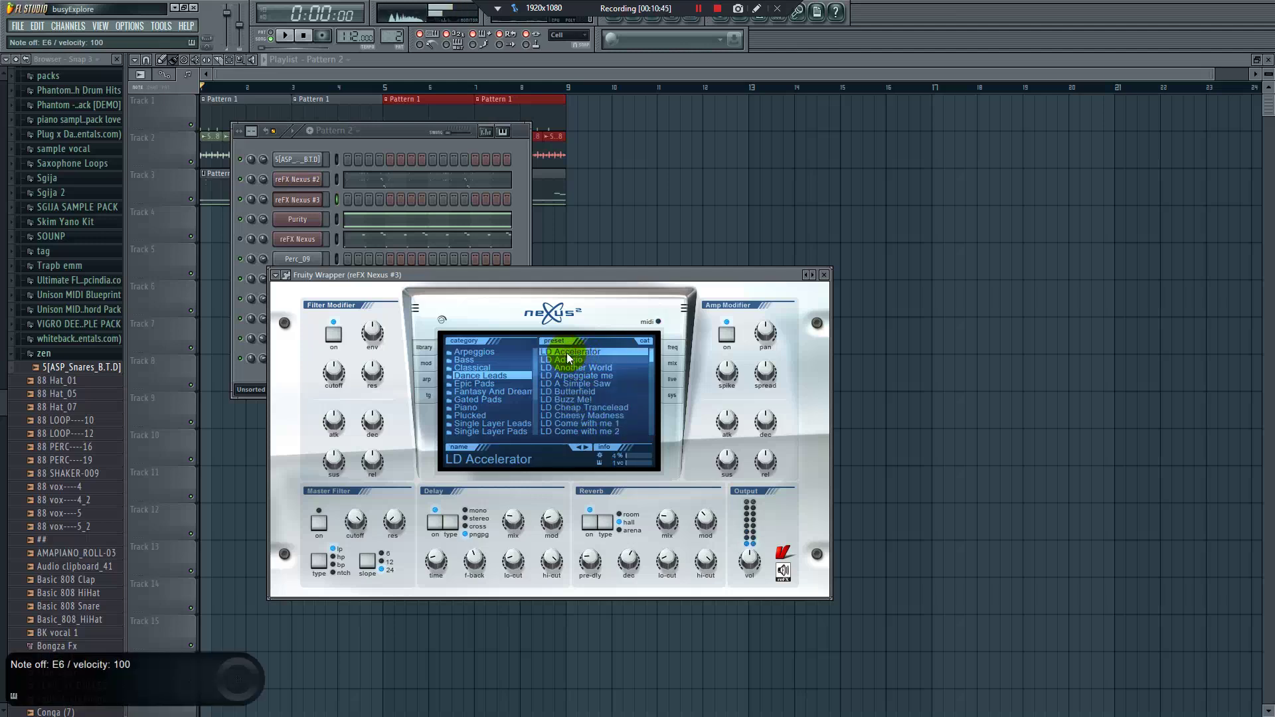
Place a short G#4 note at bar 1 in reFX Nexus #3's piano roll and repeat it at bars 3, 5 and 7
{"action": "right_click", "coordinate": [317, 200]}
{"action": "left_click", "coordinate": [333, 202]}
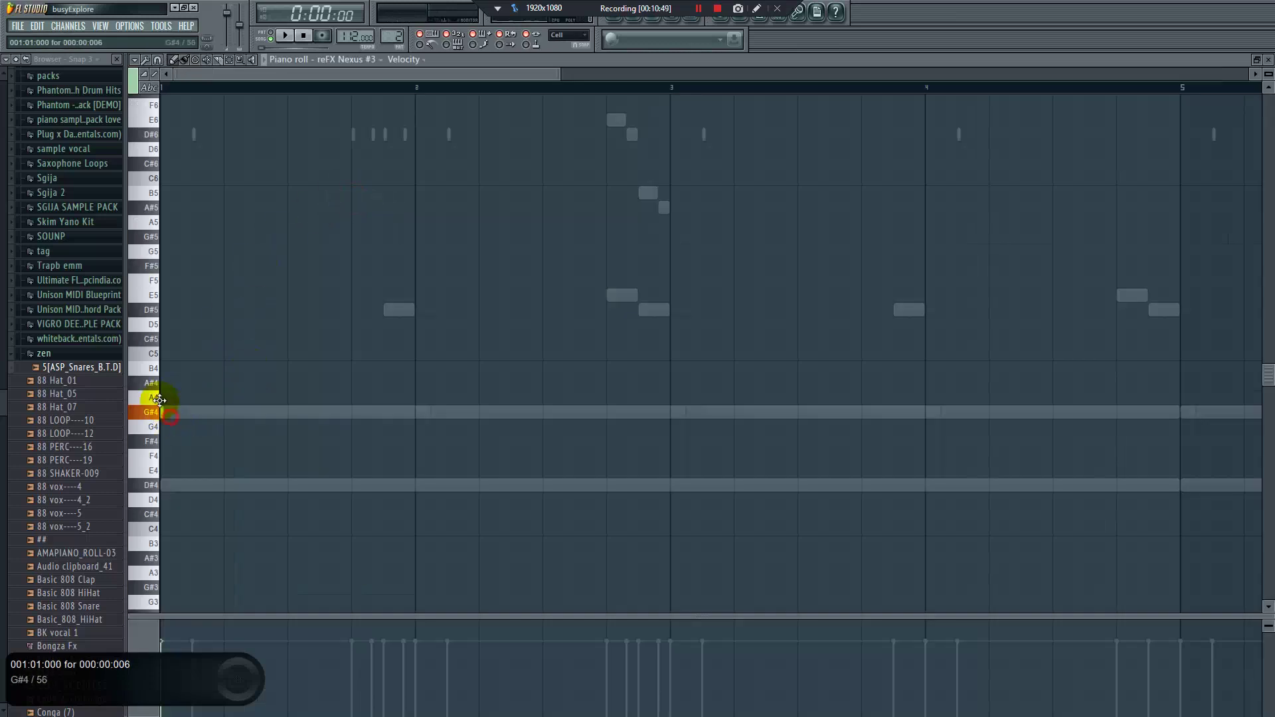
{"action": "left_click", "coordinate": [158, 410]}
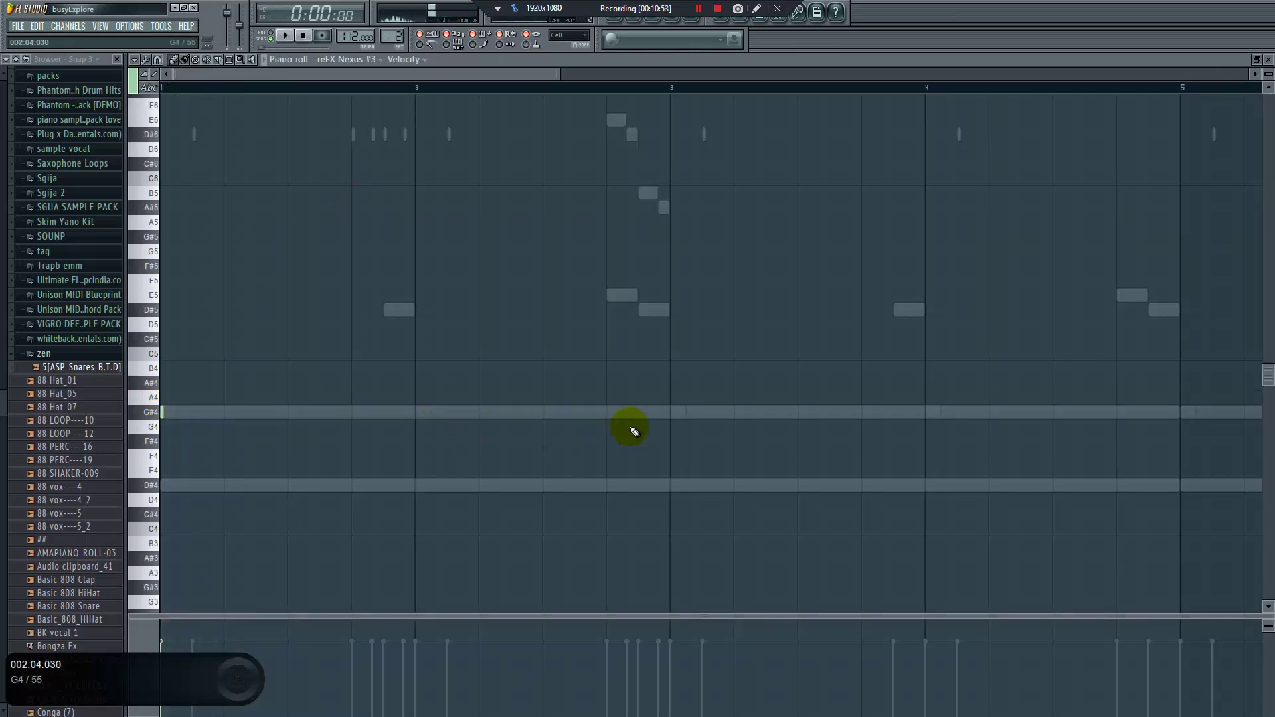
{"action": "key", "text": "space"}
{"action": "left_click_drag", "start_coordinate": [841, 391], "coordinate": [19, 430]}
{"action": "left_click_drag", "start_coordinate": [156, 410], "coordinate": [1189, 411]}
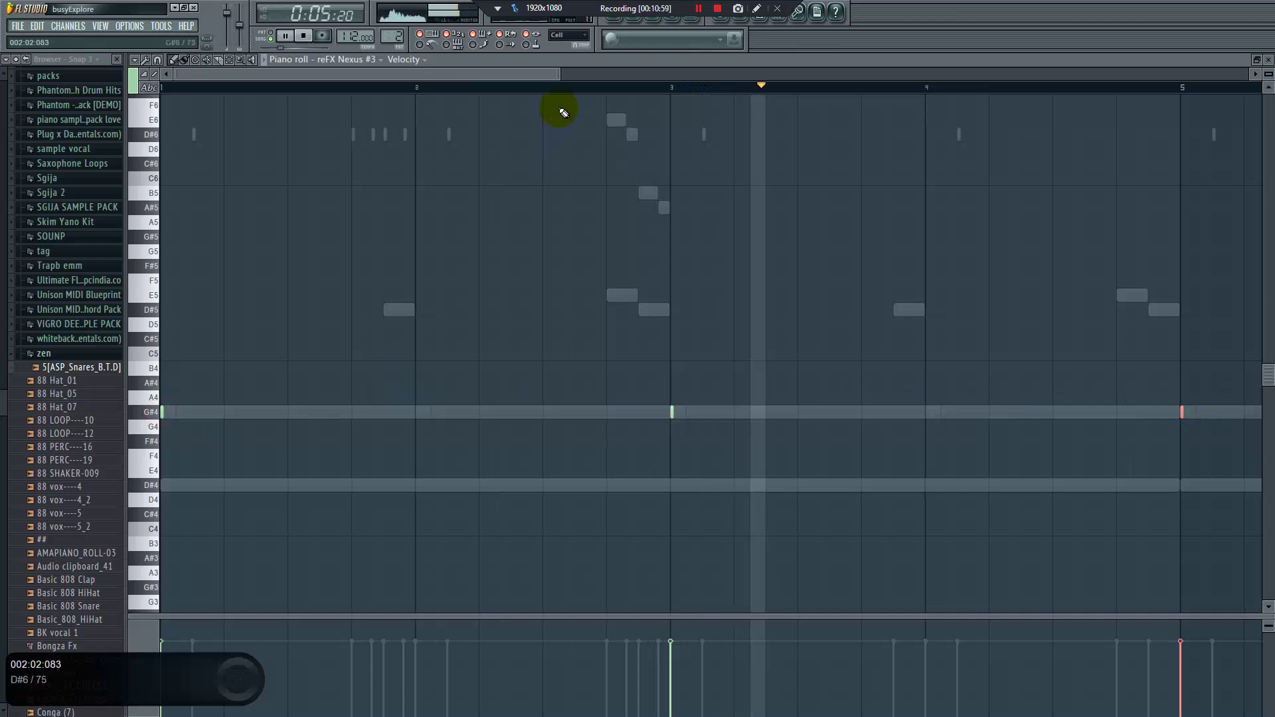
{"action": "left_click_drag", "start_coordinate": [561, 69], "coordinate": [982, 69]}
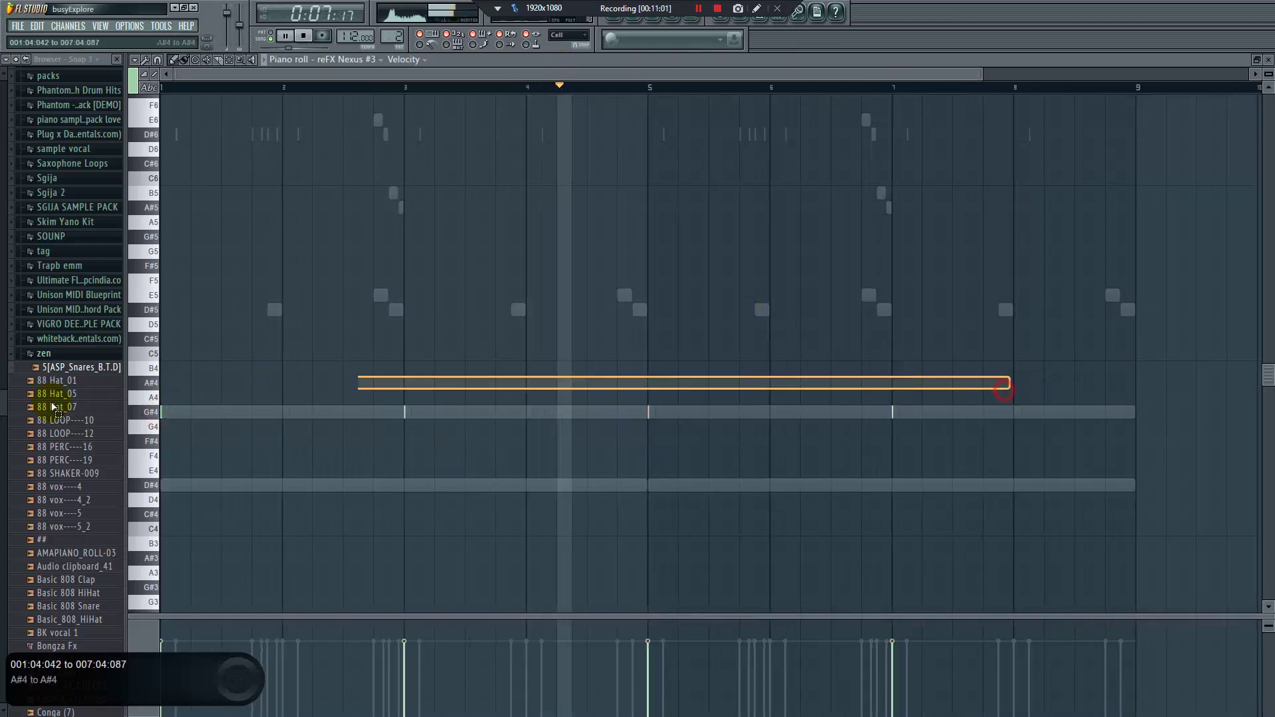
Transpose all of reFX Nexus #2's notes down one octave and play back the result
{"action": "left_click", "coordinate": [626, 26]}
{"action": "left_click", "coordinate": [436, 184]}
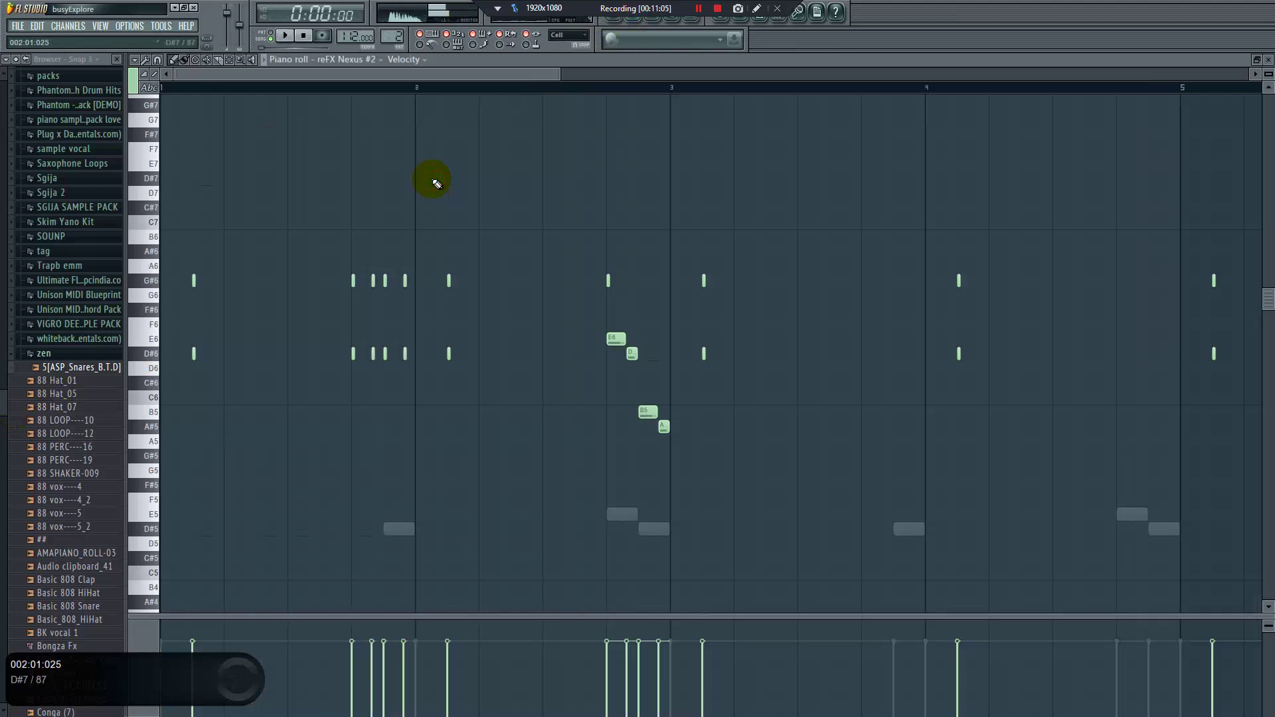
{"action": "key", "text": "space"}
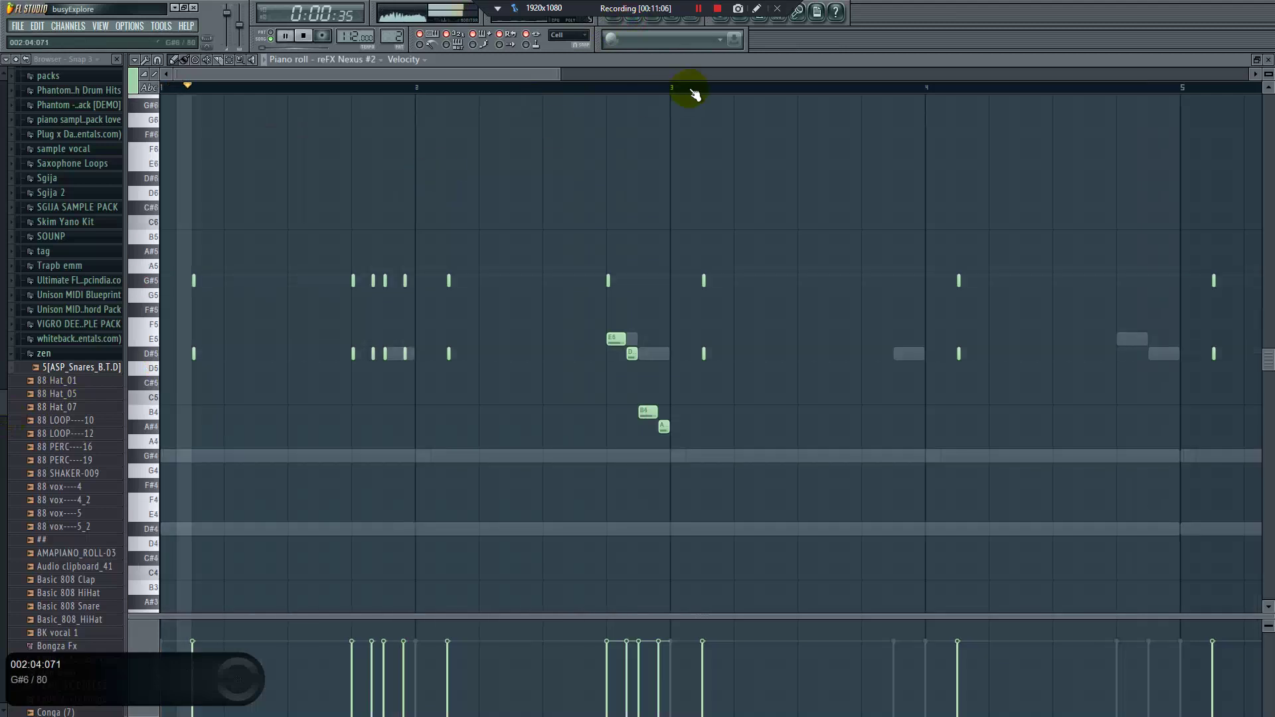
{"action": "left_click", "coordinate": [642, 25]}
{"action": "key", "text": "space"}
Program the ASP snare in Pattern 1 on steps 4, 7, 20, 23 and 29
{"action": "left_click", "coordinate": [337, 132]}
{"action": "left_click", "coordinate": [385, 153]}
{"action": "left_click", "coordinate": [380, 158]}
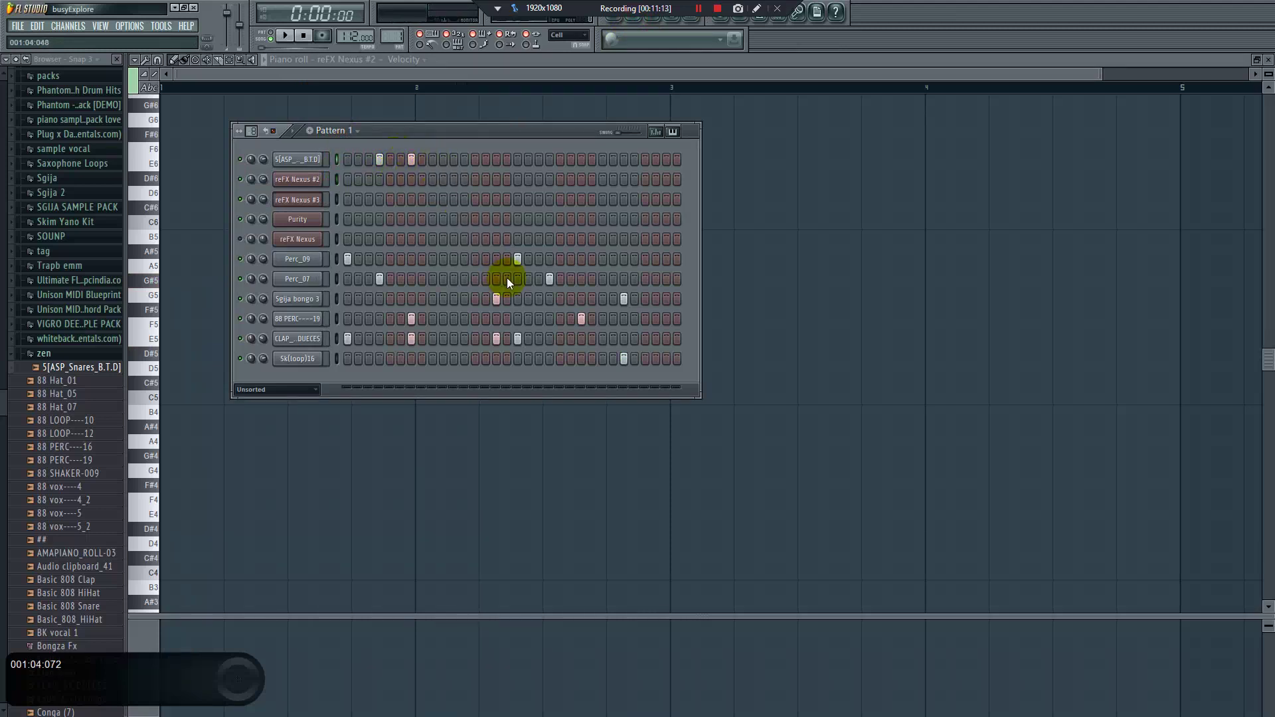
{"action": "left_click", "coordinate": [549, 160]}
{"action": "left_click", "coordinate": [581, 160]}
{"action": "left_click", "coordinate": [645, 160]}
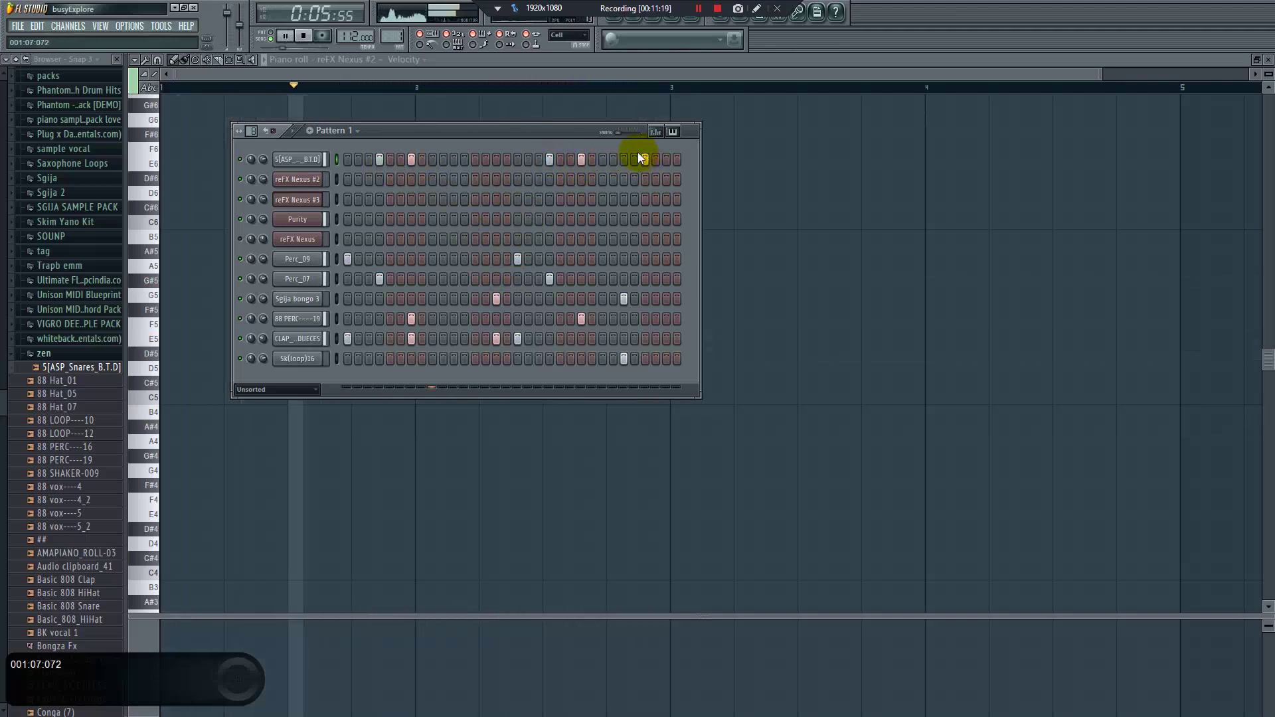
Insert a Fruity DX10 channel in Pattern 2 and load its Log Drum preset
{"action": "key", "text": "KP_Add"}
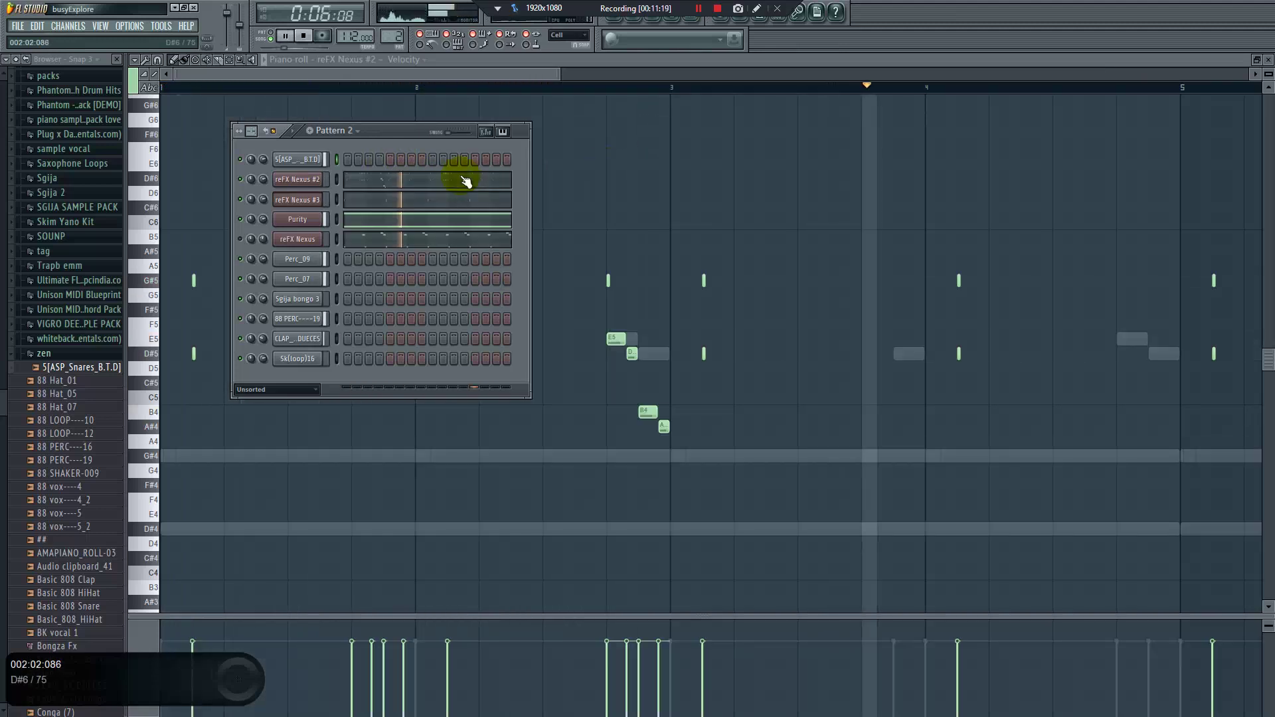
{"action": "key", "text": "space"}
{"action": "right_click", "coordinate": [295, 162]}
{"action": "mouse_move", "coordinate": [365, 293]}
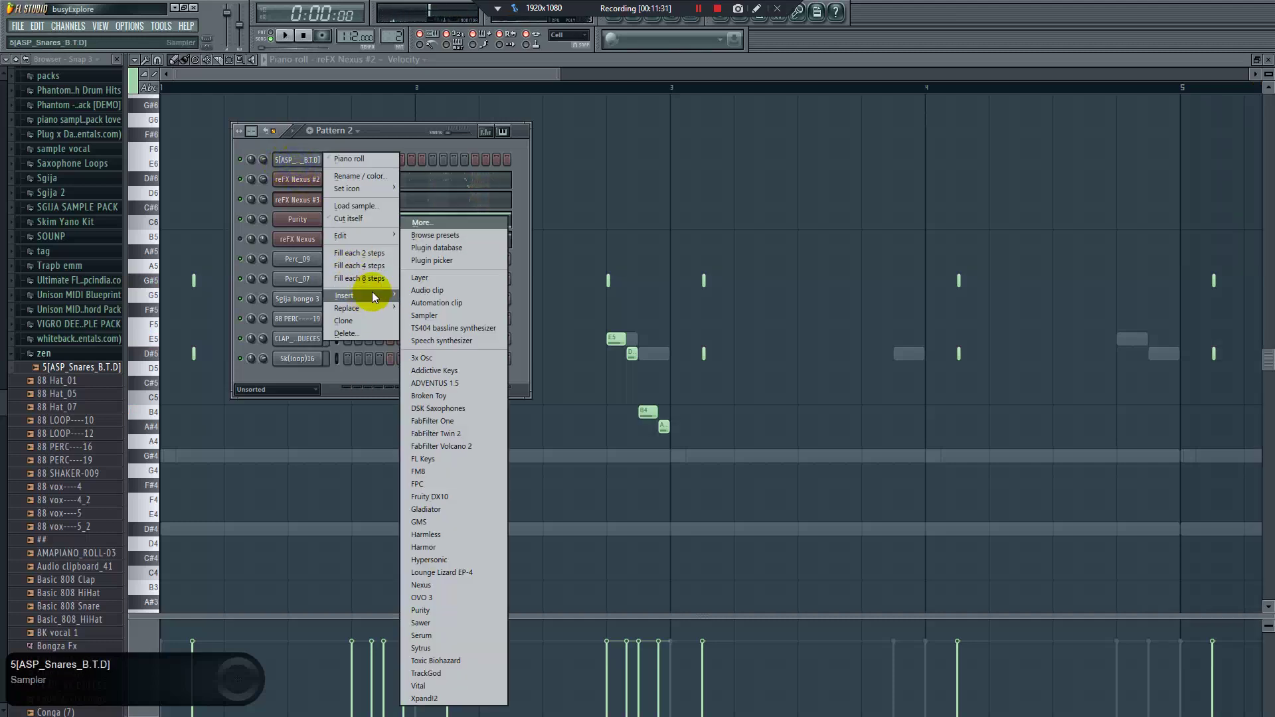
{"action": "left_click", "coordinate": [456, 497]}
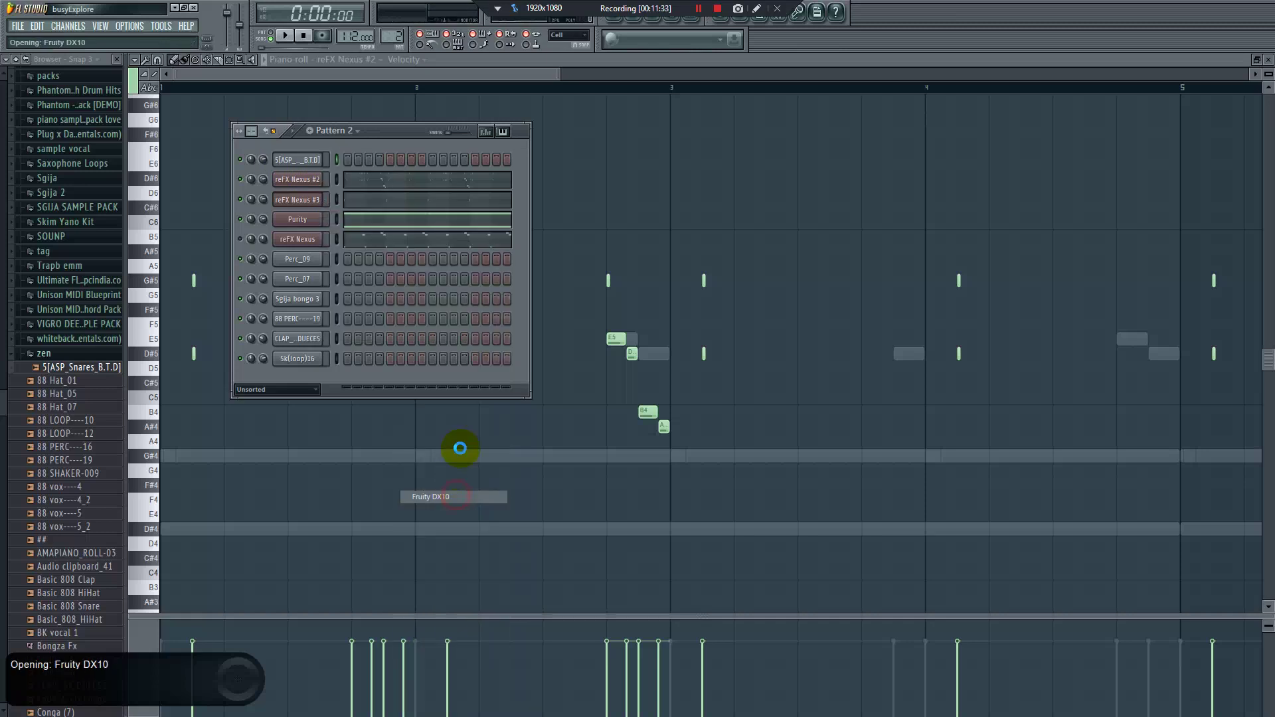
{"action": "right_click", "coordinate": [599, 275]}
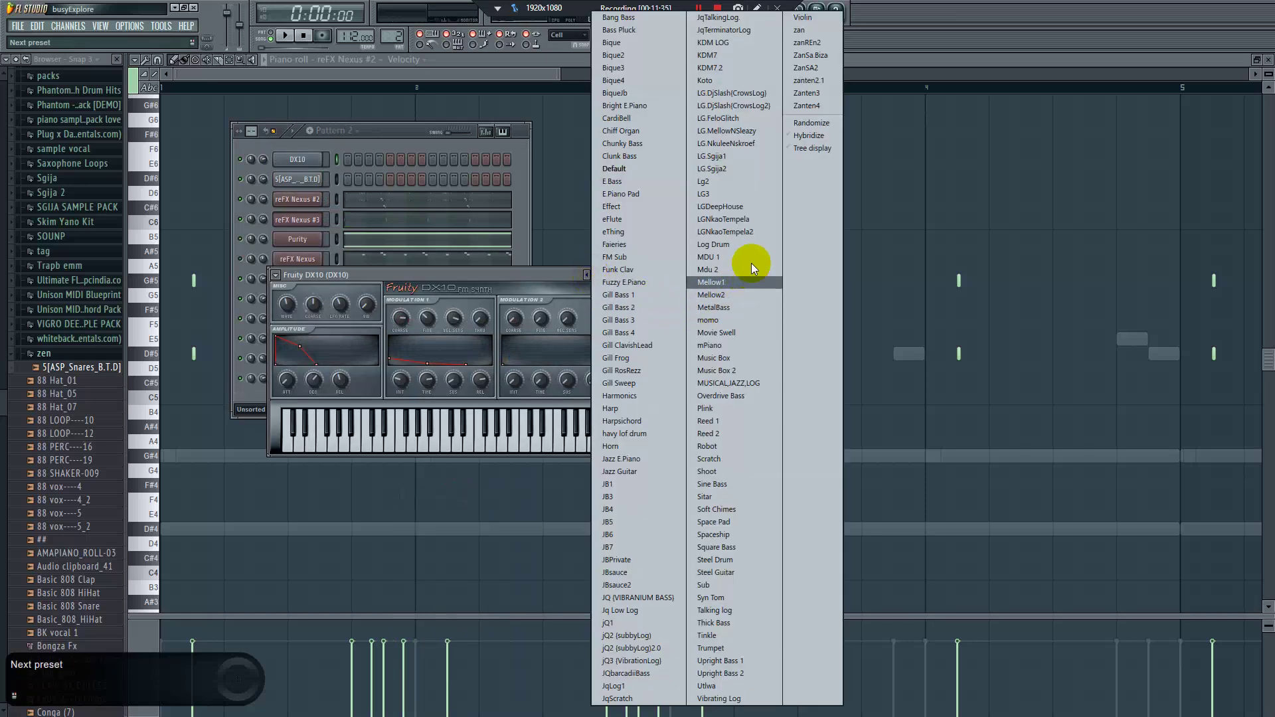
{"action": "left_click", "coordinate": [724, 244]}
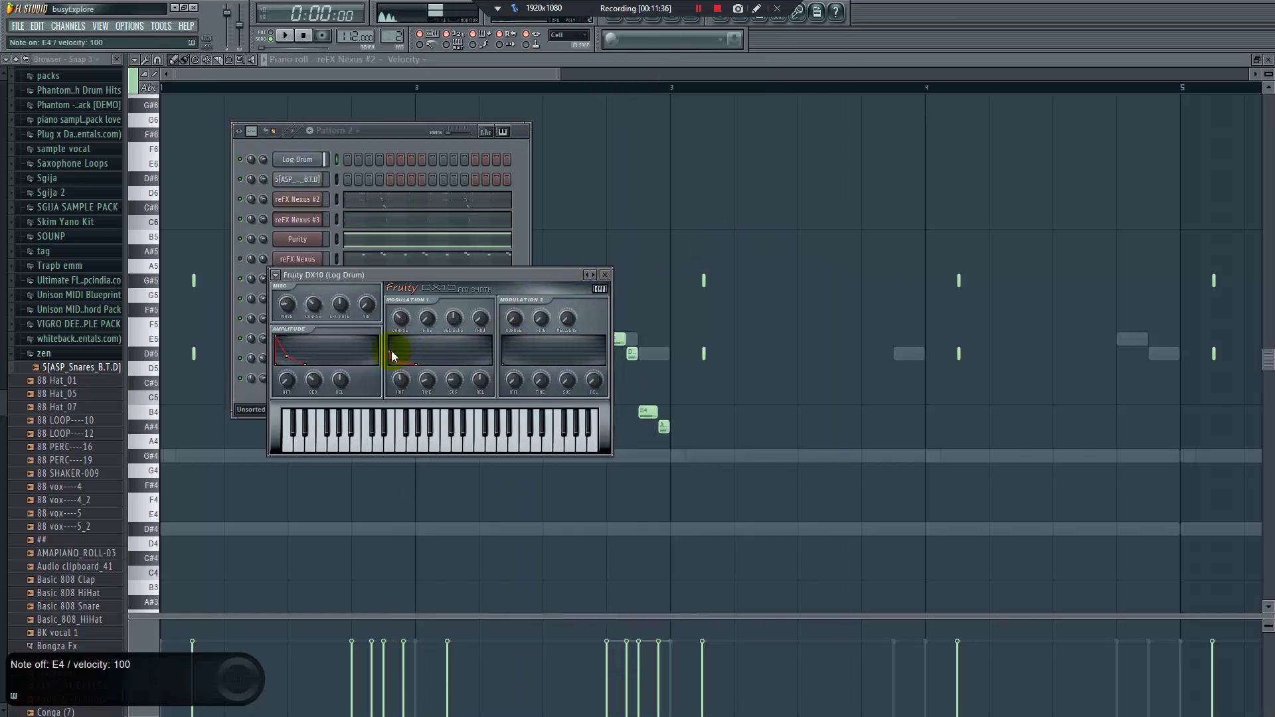
Lengthen the Log Drum's amplitude decay and reshape its Modulation 1 envelope while auditioning notes
{"action": "mouse_move", "coordinate": [404, 382]}
{"action": "left_mouse_down"}
{"action": "mouse_move", "coordinate": [404, 368]}
{"action": "mouse_move", "coordinate": [406, 384]}
{"action": "left_mouse_up"}
{"action": "left_click", "coordinate": [323, 391]}
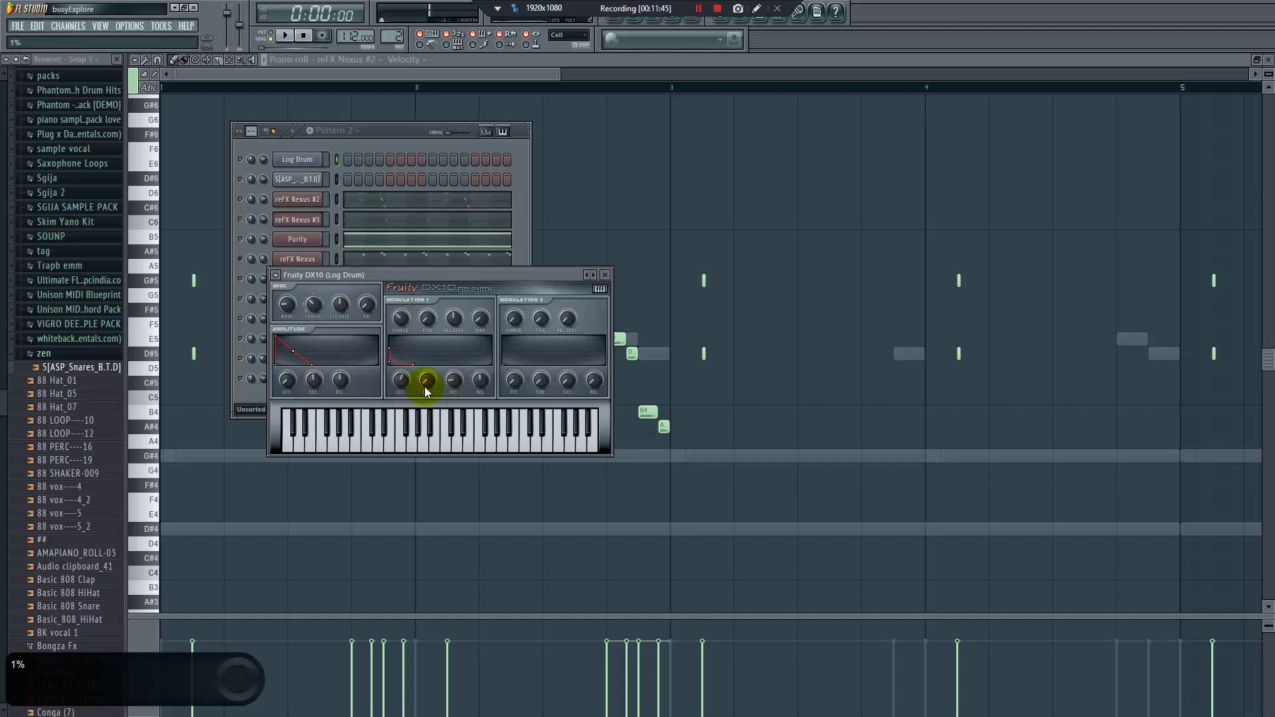
{"action": "left_click_drag", "start_coordinate": [425, 379], "coordinate": [424, 384]}
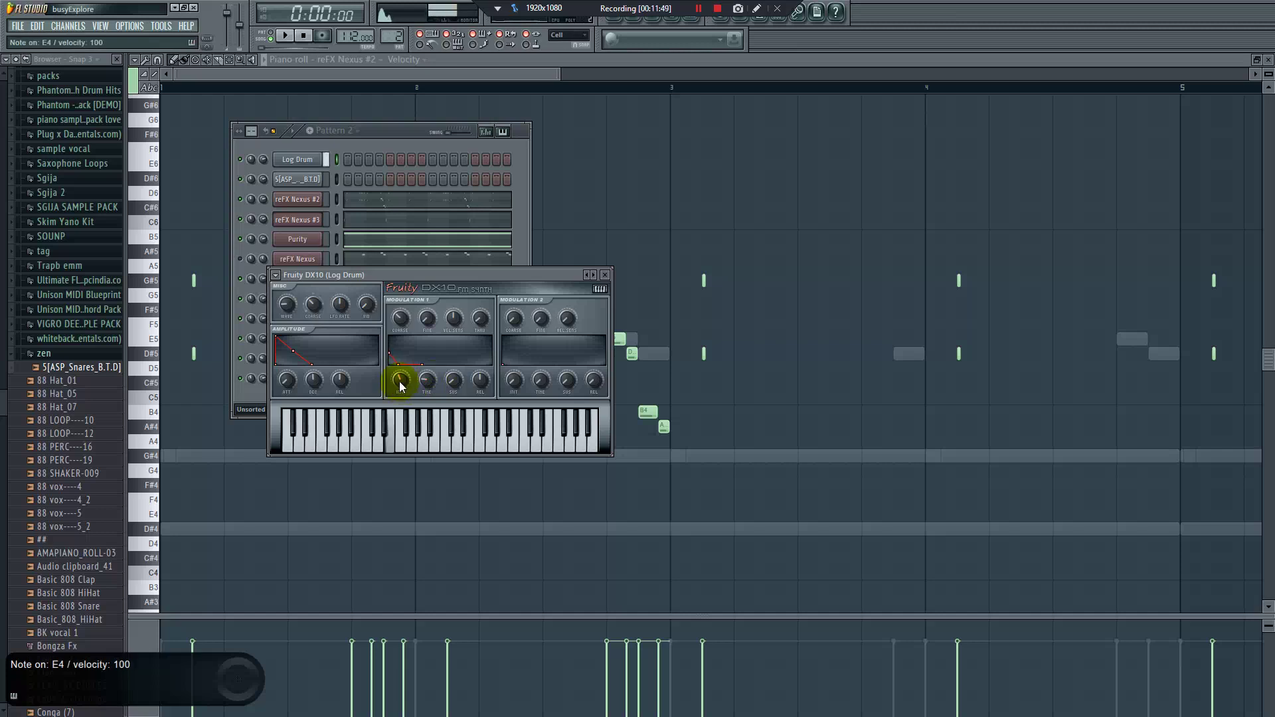
{"action": "left_click_drag", "start_coordinate": [391, 385], "coordinate": [390, 377]}
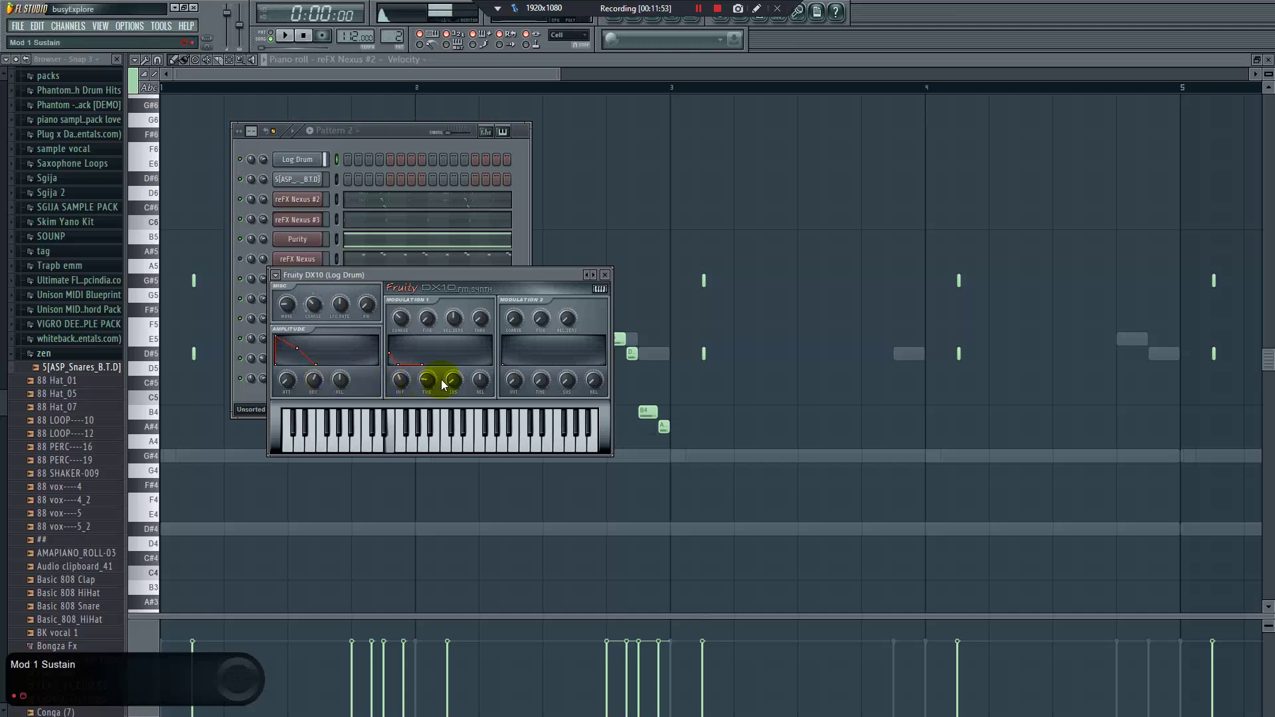
{"action": "left_click_drag", "start_coordinate": [427, 382], "coordinate": [393, 383]}
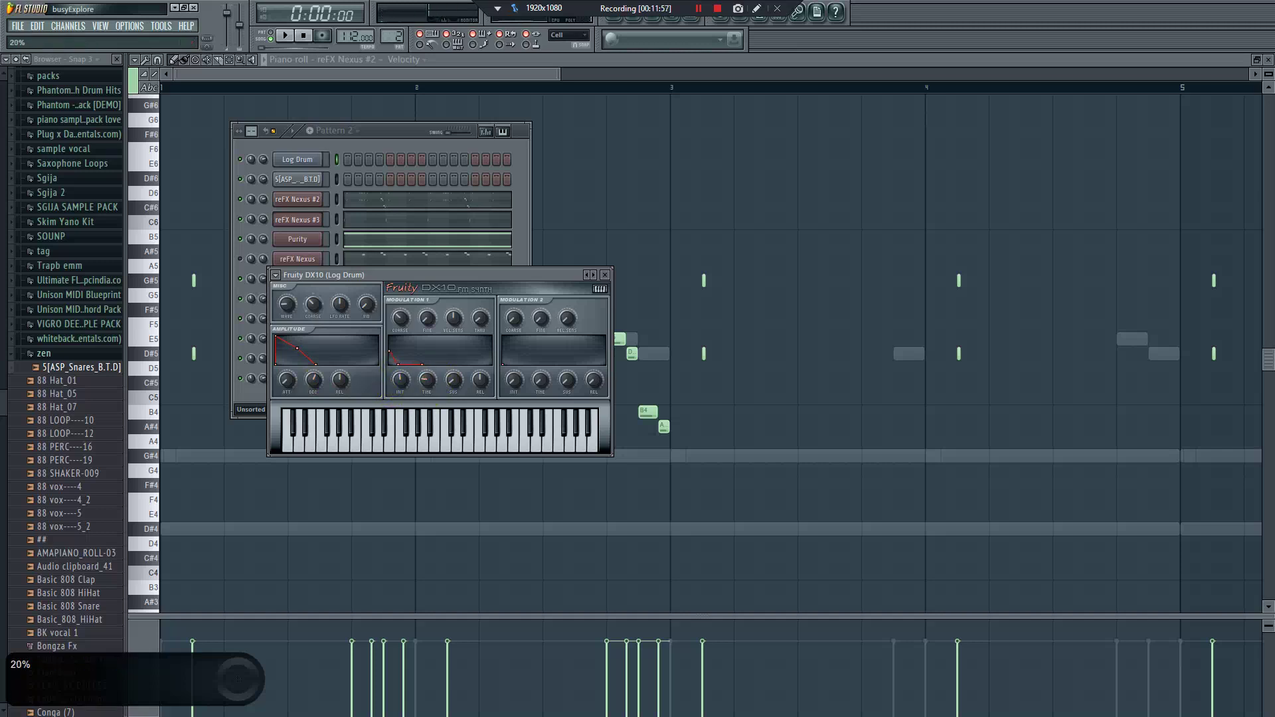
Copy the four G#5 hits just before bar 2 from reFX Nexus #2 and open the Log Drum's piano roll
{"action": "left_click", "coordinate": [382, 203]}
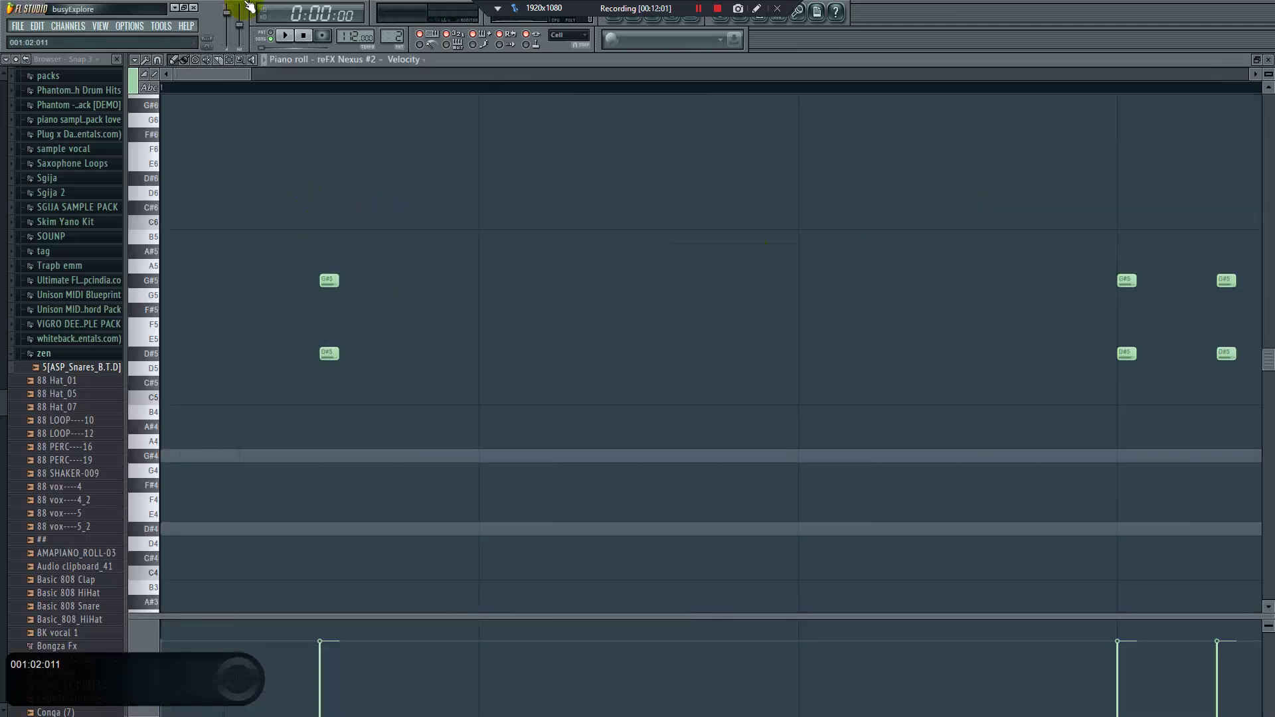
{"action": "left_click_drag", "start_coordinate": [256, 74], "coordinate": [607, 76]}
{"action": "left_click_drag", "start_coordinate": [396, 285], "coordinate": [376, 288]}
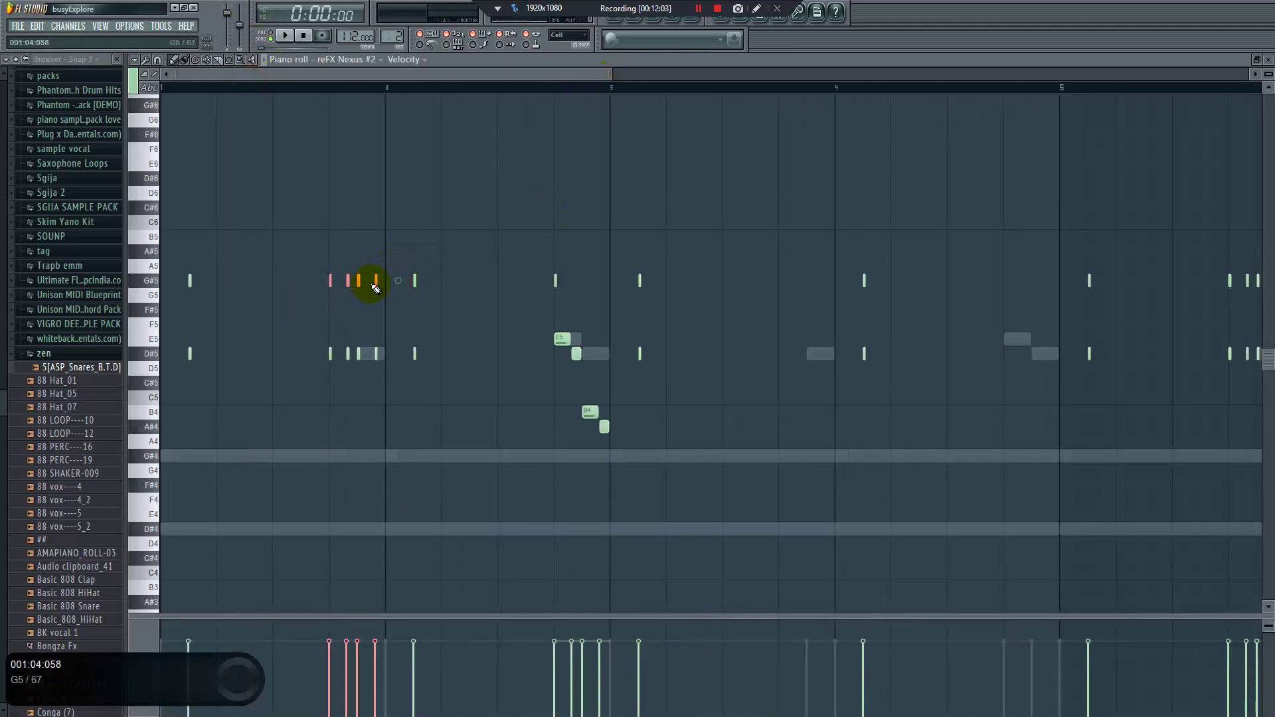
{"action": "left_click", "coordinate": [632, 25]}
{"action": "right_click", "coordinate": [332, 158]}
{"action": "left_click", "coordinate": [352, 160]}
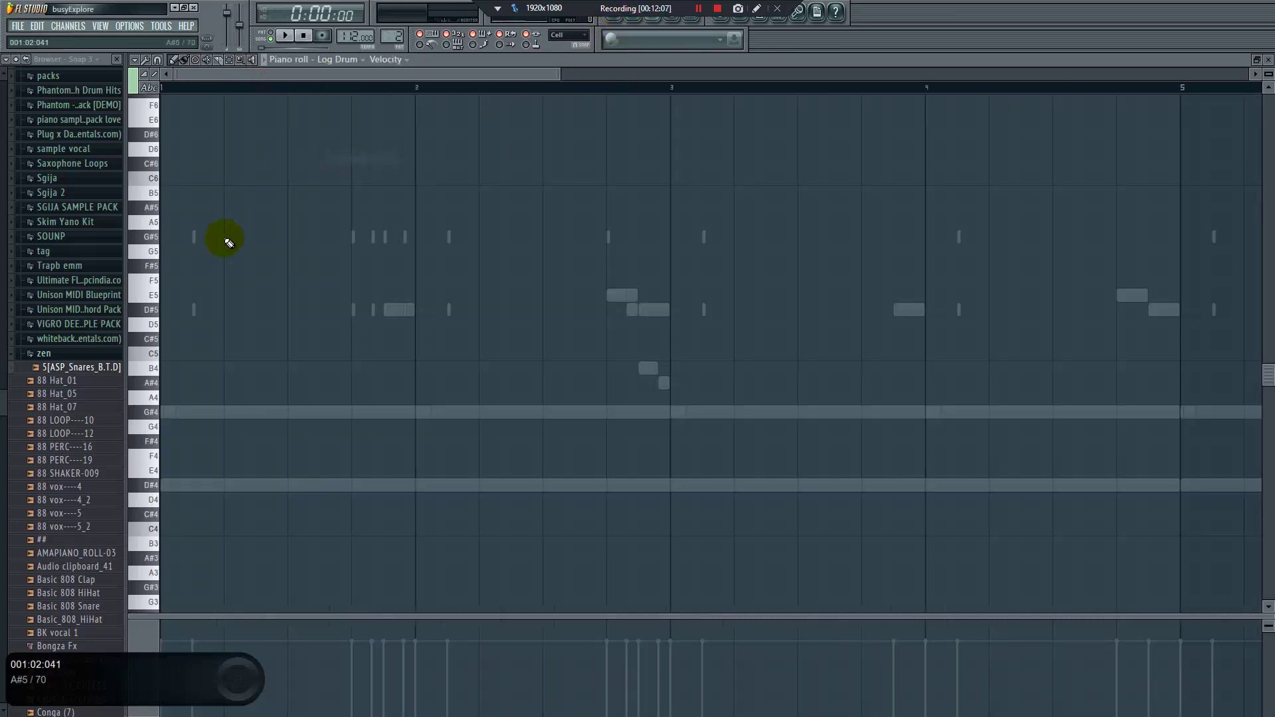
{"action": "scroll", "coordinate": [189, 311], "scroll_direction": "down", "scroll_amount": 2}
{"action": "left_click", "coordinate": [171, 326]}
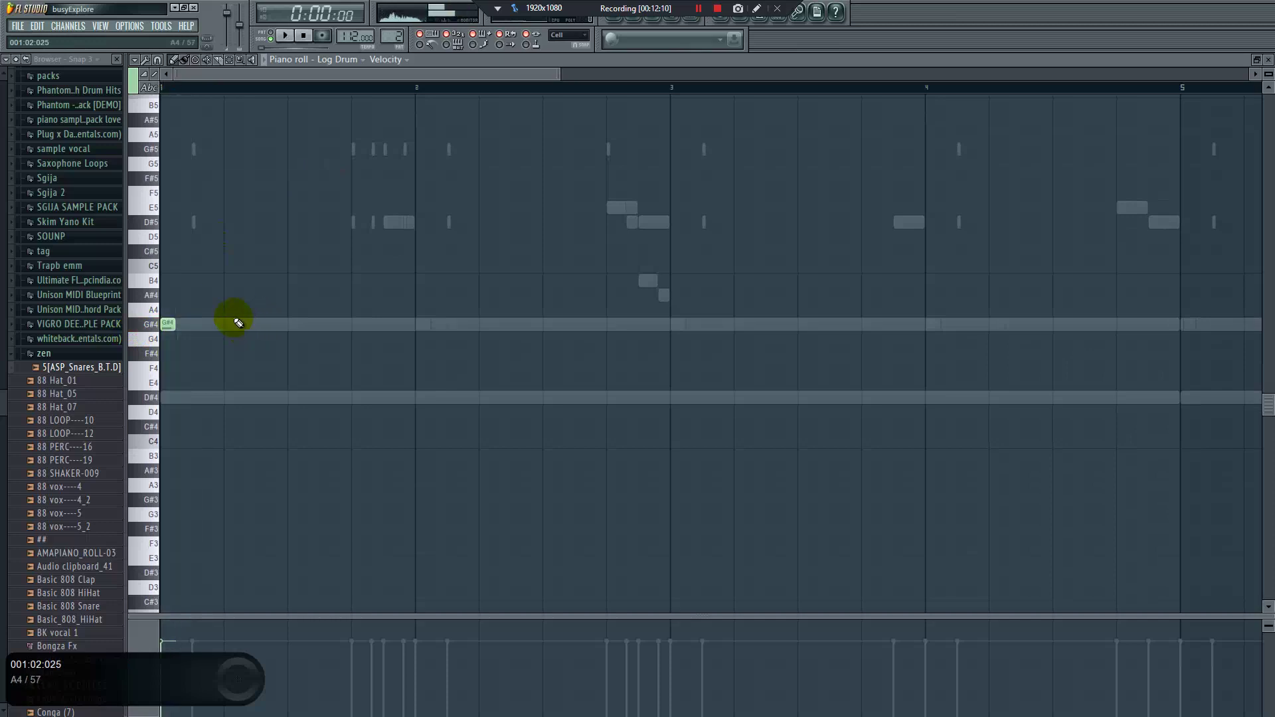
{"action": "left_click_drag", "start_coordinate": [167, 324], "coordinate": [166, 395]}
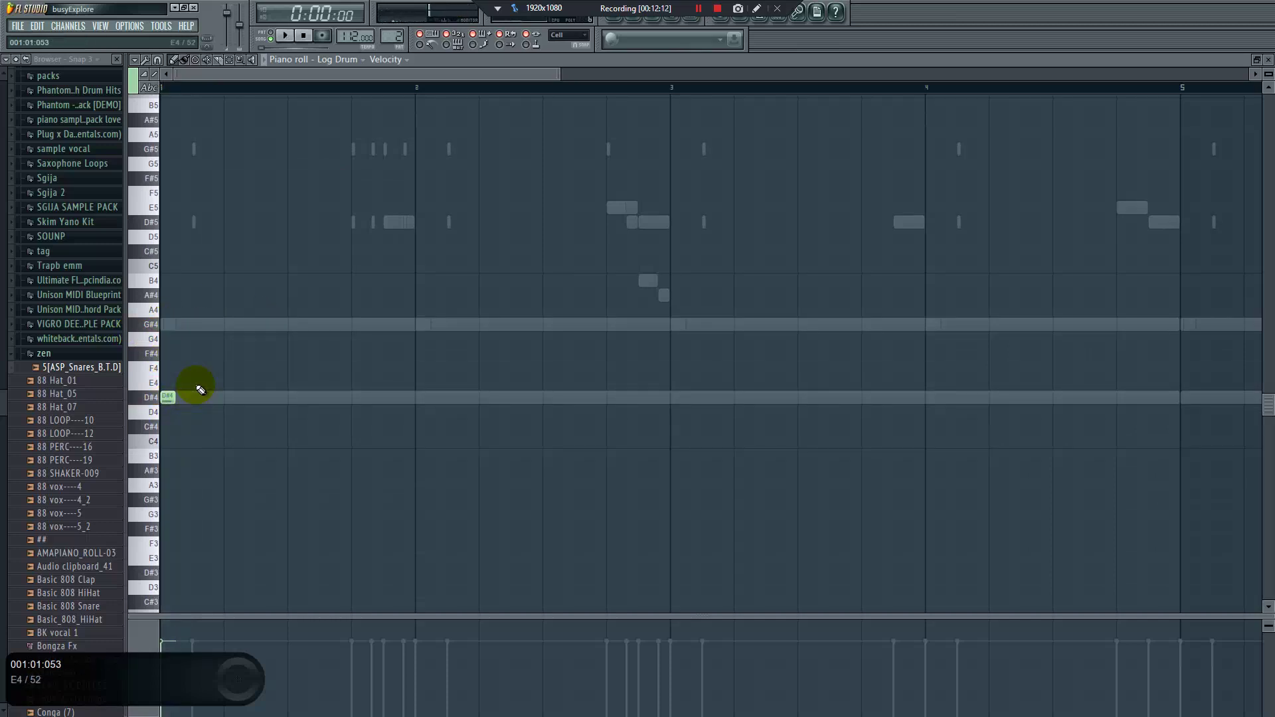
{"action": "scroll", "coordinate": [200, 389], "scroll_direction": "down", "scroll_amount": 5}
{"action": "left_click_drag", "start_coordinate": [162, 364], "coordinate": [163, 363]}
{"action": "left_click", "coordinate": [168, 281]}
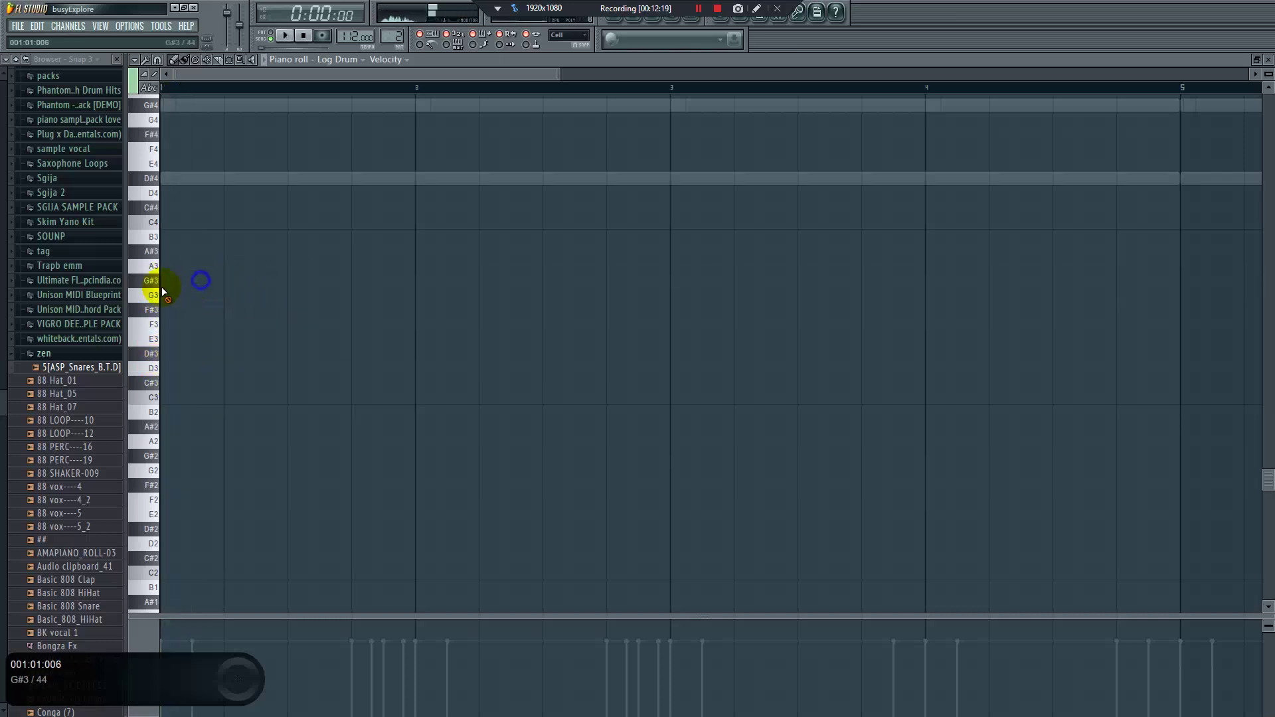
Place three short G#3 Log Drum notes in bar 1, halfway through beat 2, on beat 3 and on beat 4
{"action": "left_click", "coordinate": [257, 281]}
{"action": "left_click", "coordinate": [293, 281]}
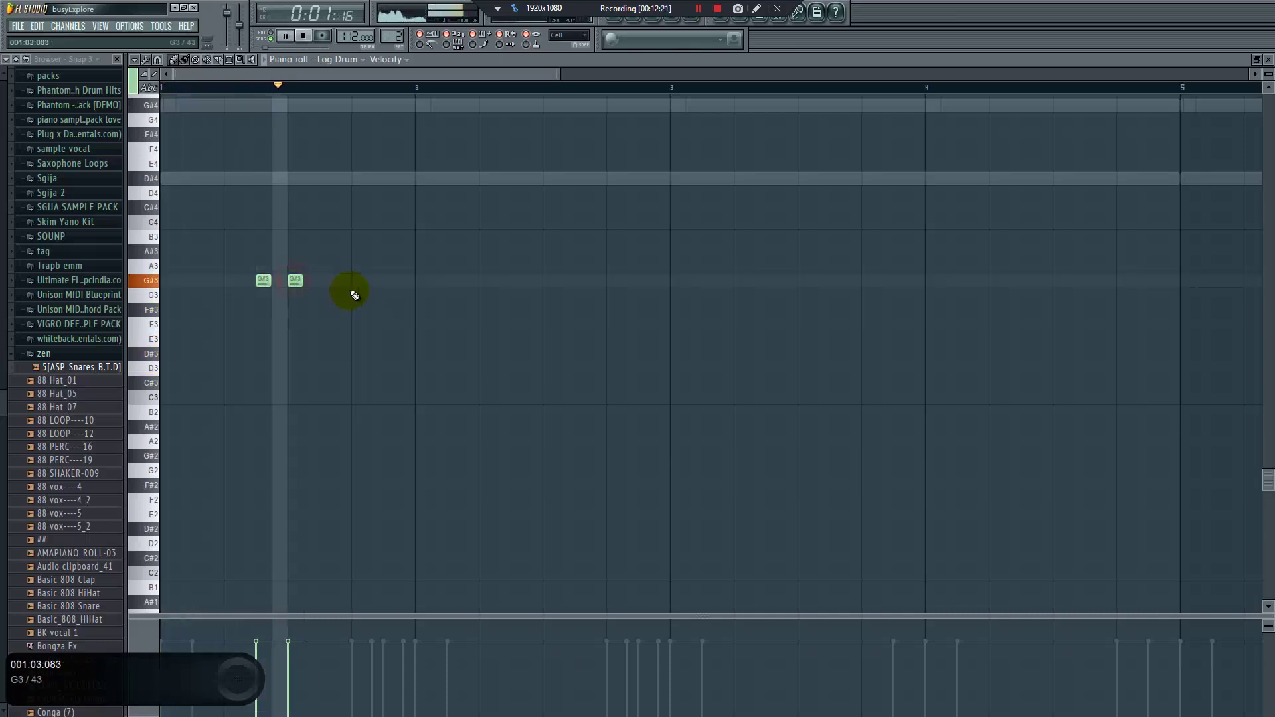
{"action": "left_click", "coordinate": [362, 283]}
{"action": "key", "text": "space"}
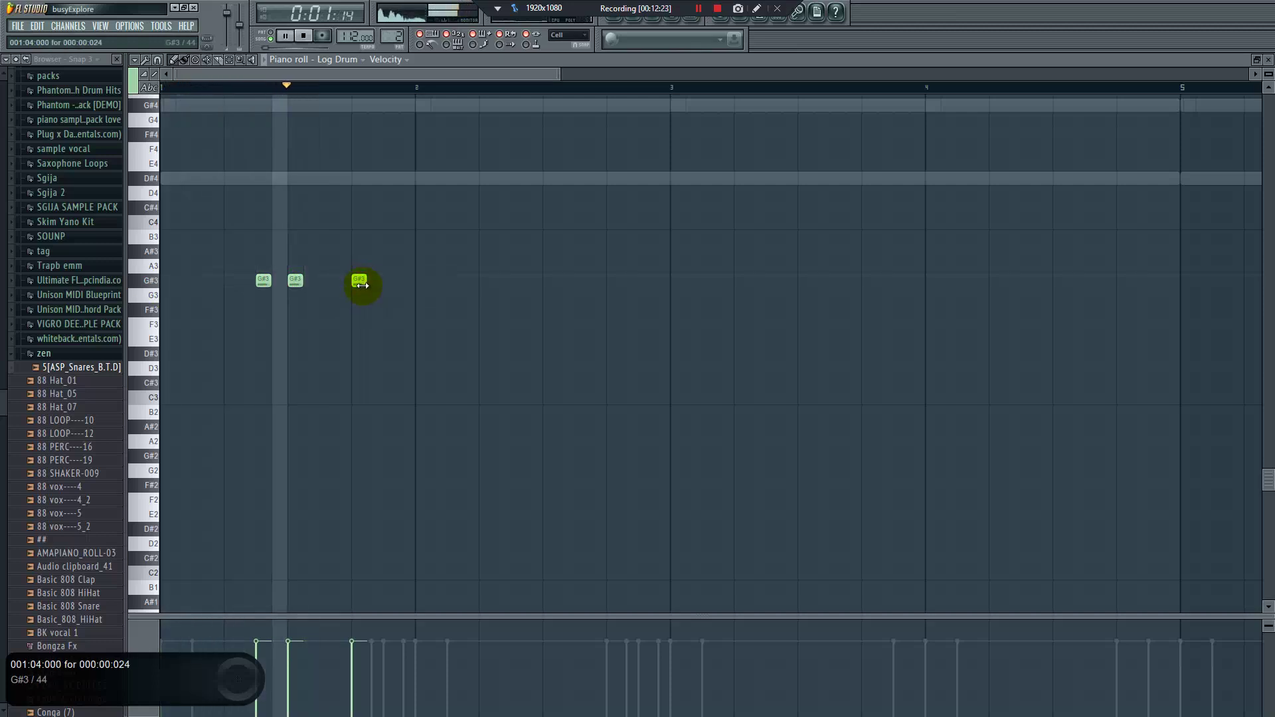
Paste the four copied hits into the Log Drum and move them to G#3 from beat 4 of bar 1, replacing the note there
{"action": "key", "text": "space"}
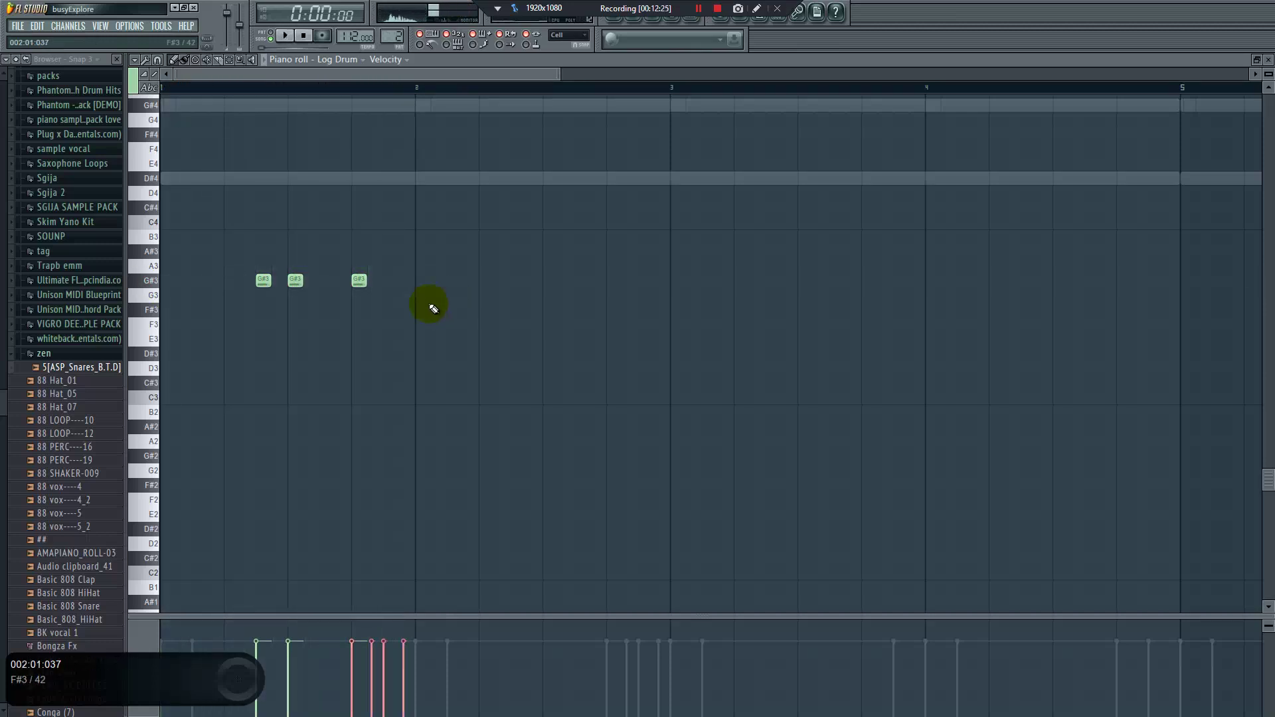
{"action": "scroll", "coordinate": [478, 259], "scroll_direction": "up", "scroll_amount": 5}
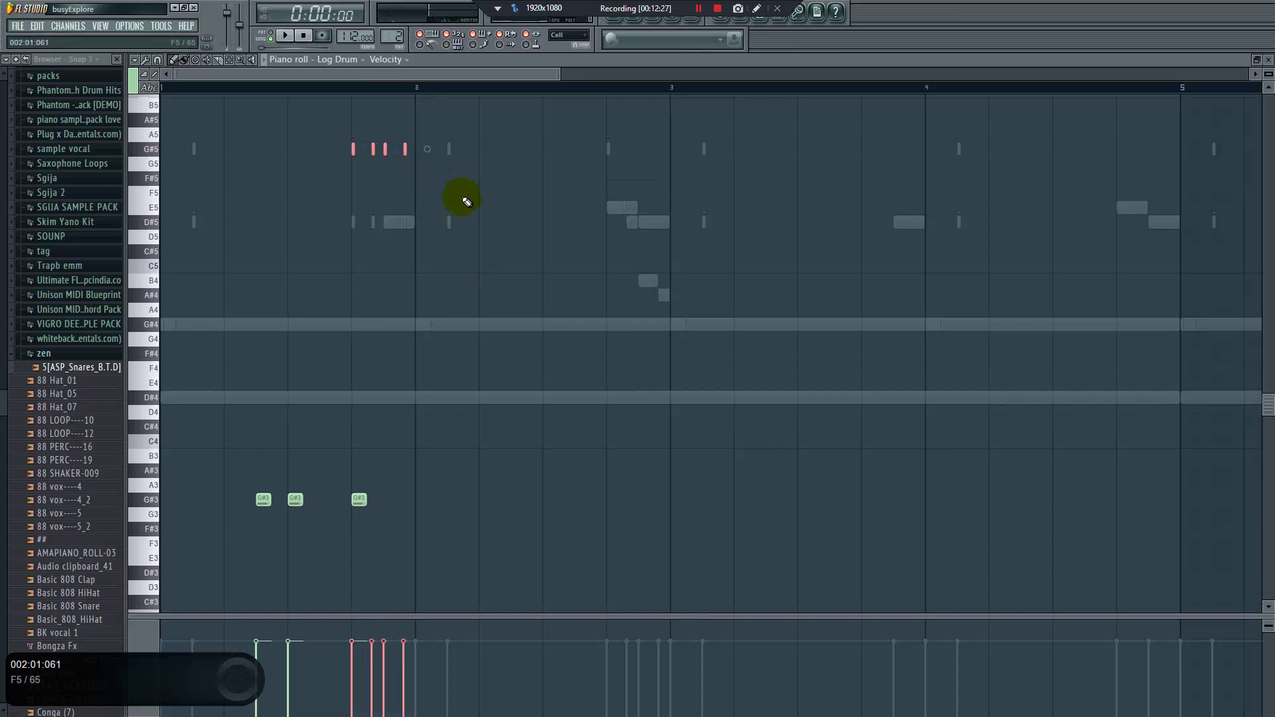
{"action": "double_click", "coordinate": [352, 148]}
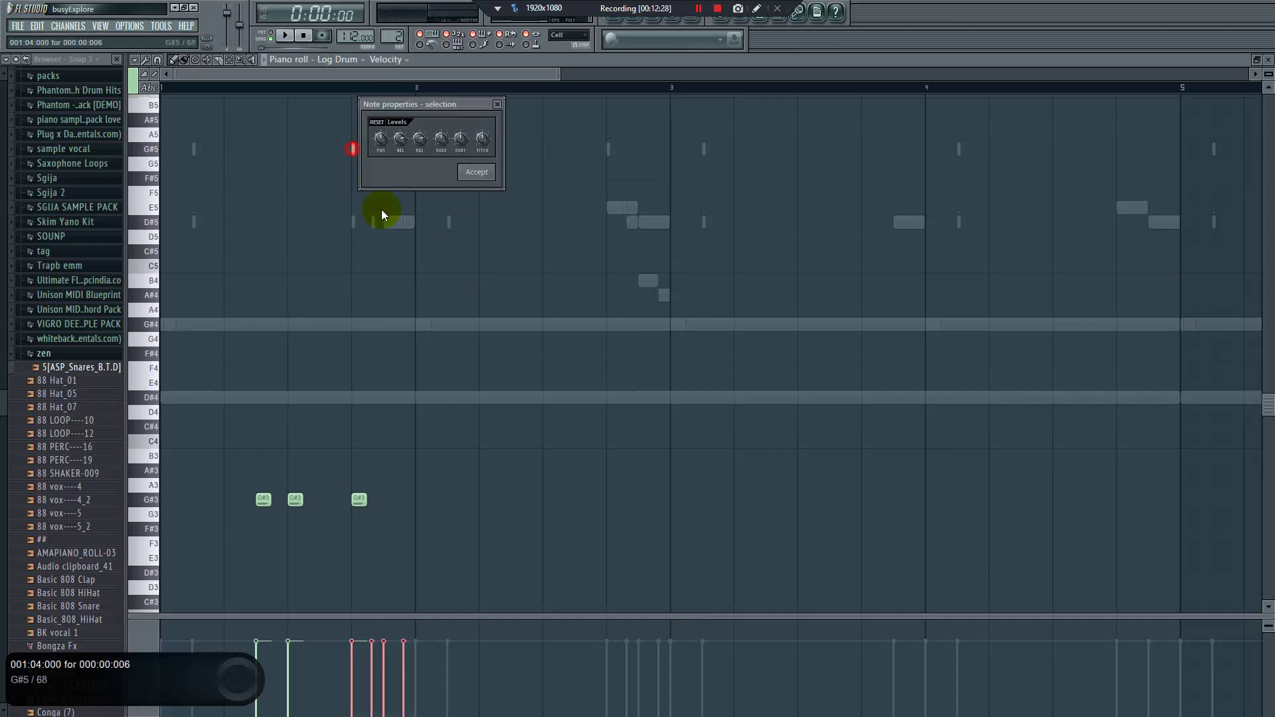
{"action": "left_click", "coordinate": [498, 104]}
{"action": "left_click", "coordinate": [355, 148]}
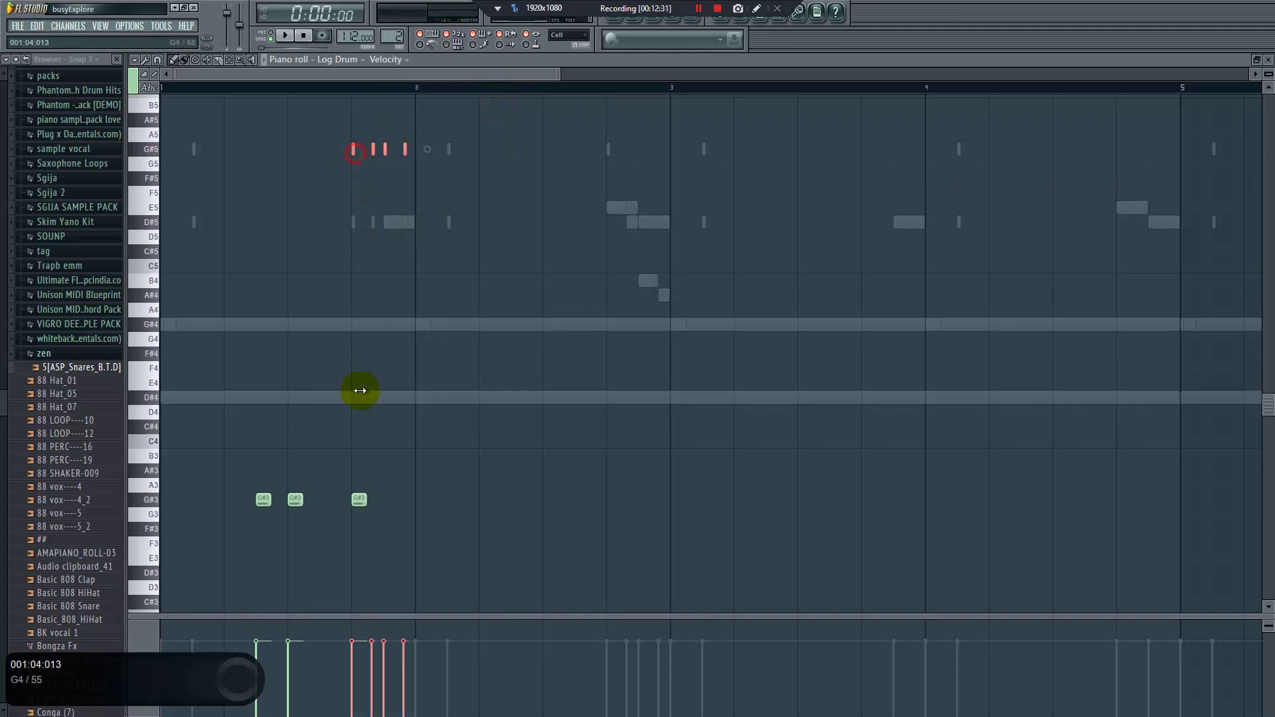
{"action": "left_click_drag", "start_coordinate": [350, 148], "coordinate": [347, 495]}
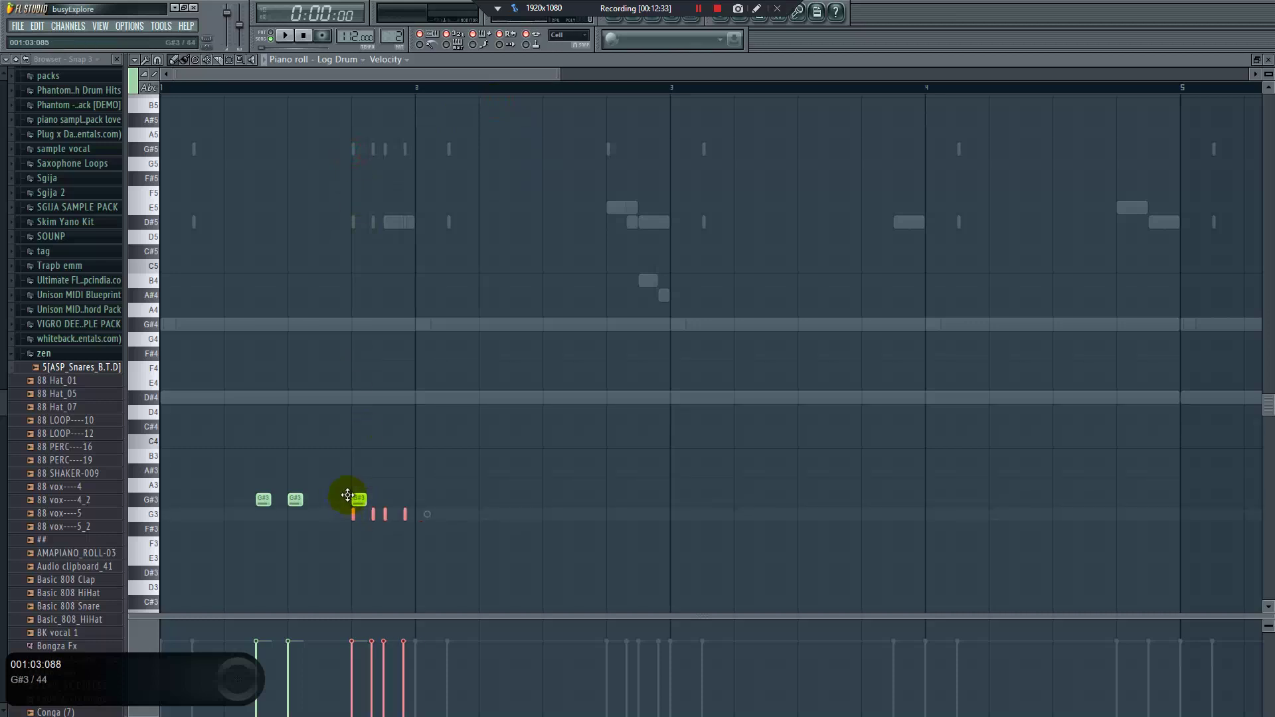
{"action": "key", "text": "space"}
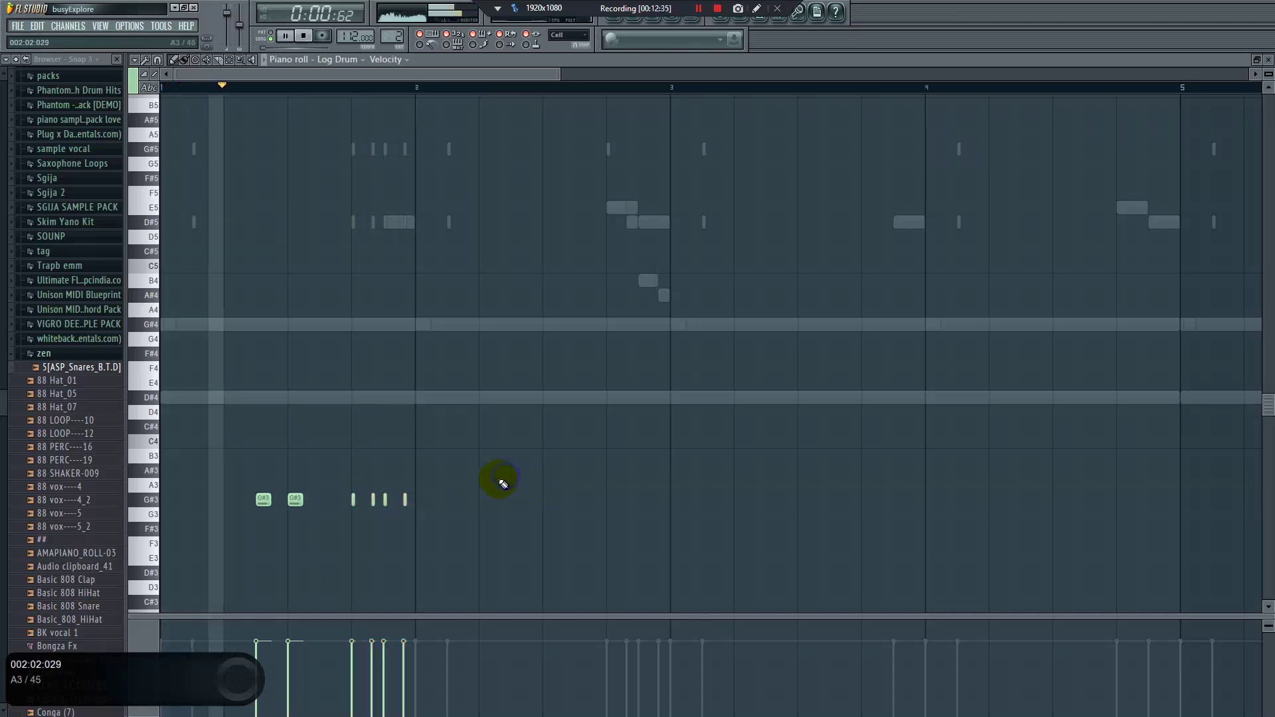
{"action": "key", "text": "space"}
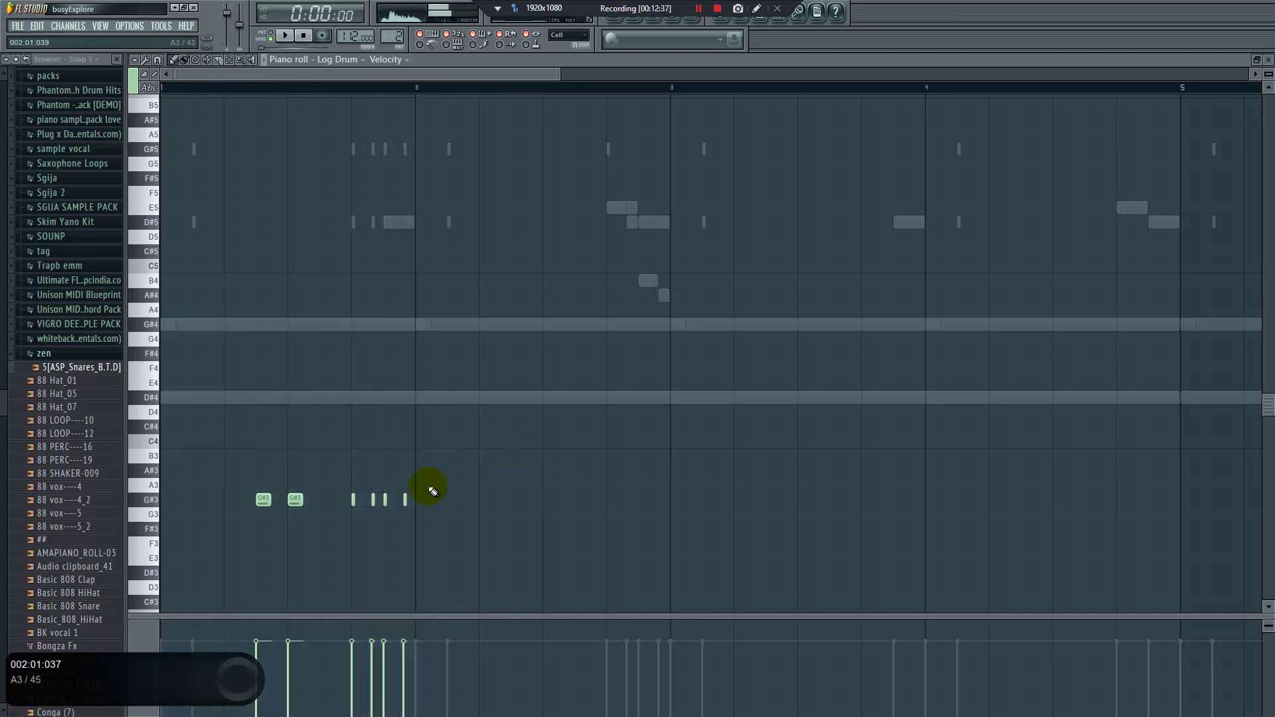
Place another copy of the four short hits at D#4 from beat 2 of bar 2, and play Pattern 2 with its channels shown
{"action": "left_click_drag", "start_coordinate": [428, 507], "coordinate": [478, 402]}
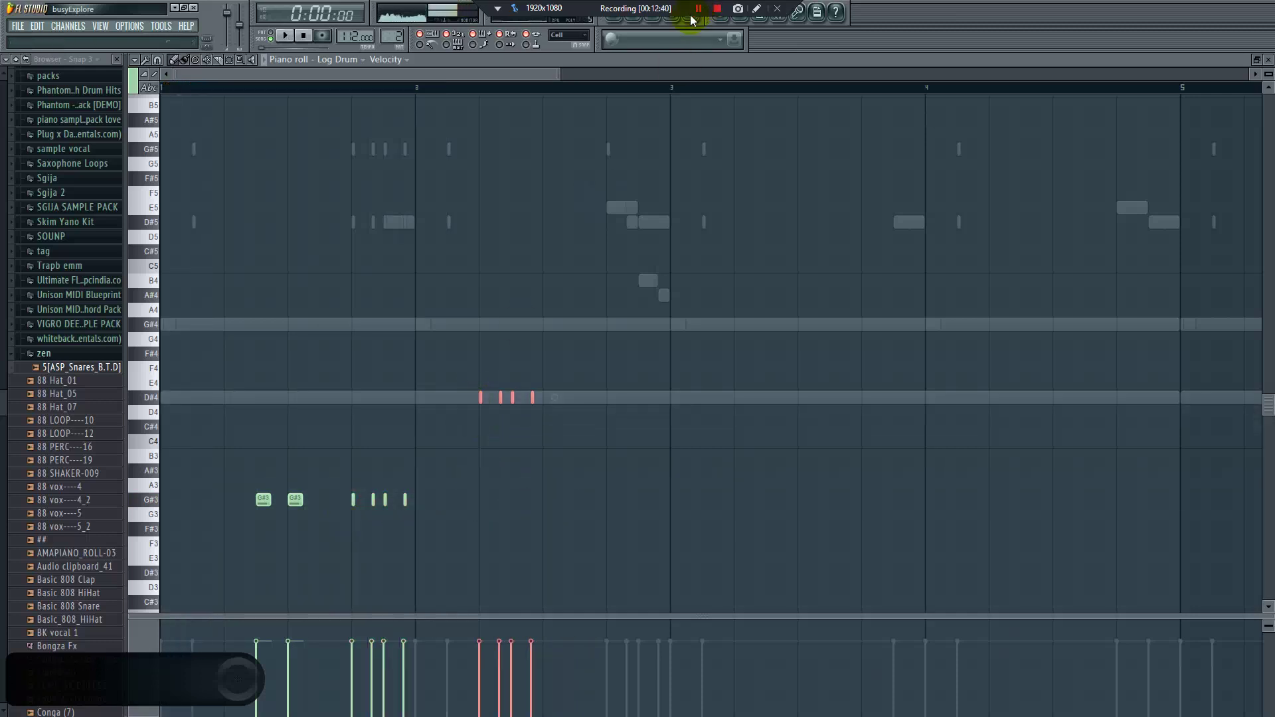
{"action": "left_click", "coordinate": [640, 20]}
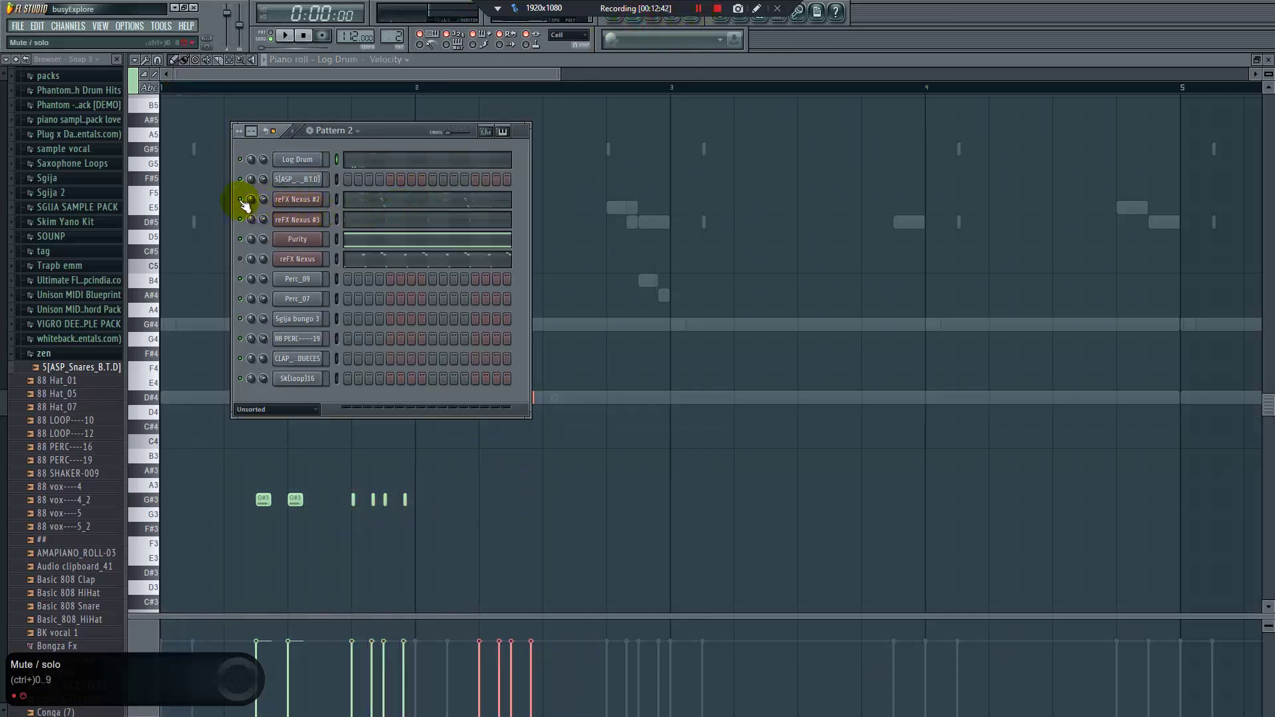
{"action": "key", "text": "space"}
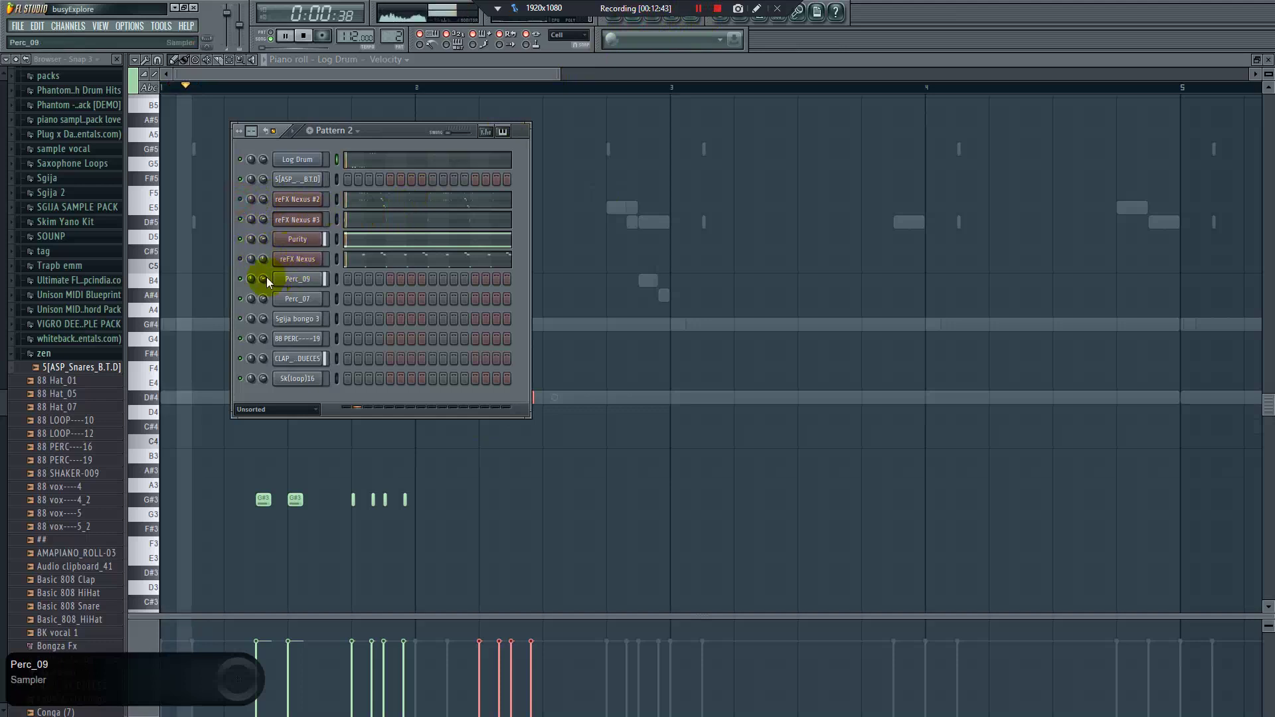
Try half-beat D#4 and G#4 notes near the end of bar 2 in the Log Drum piano roll and play the pattern
{"action": "left_click", "coordinate": [563, 455]}
{"action": "key", "text": "space"}
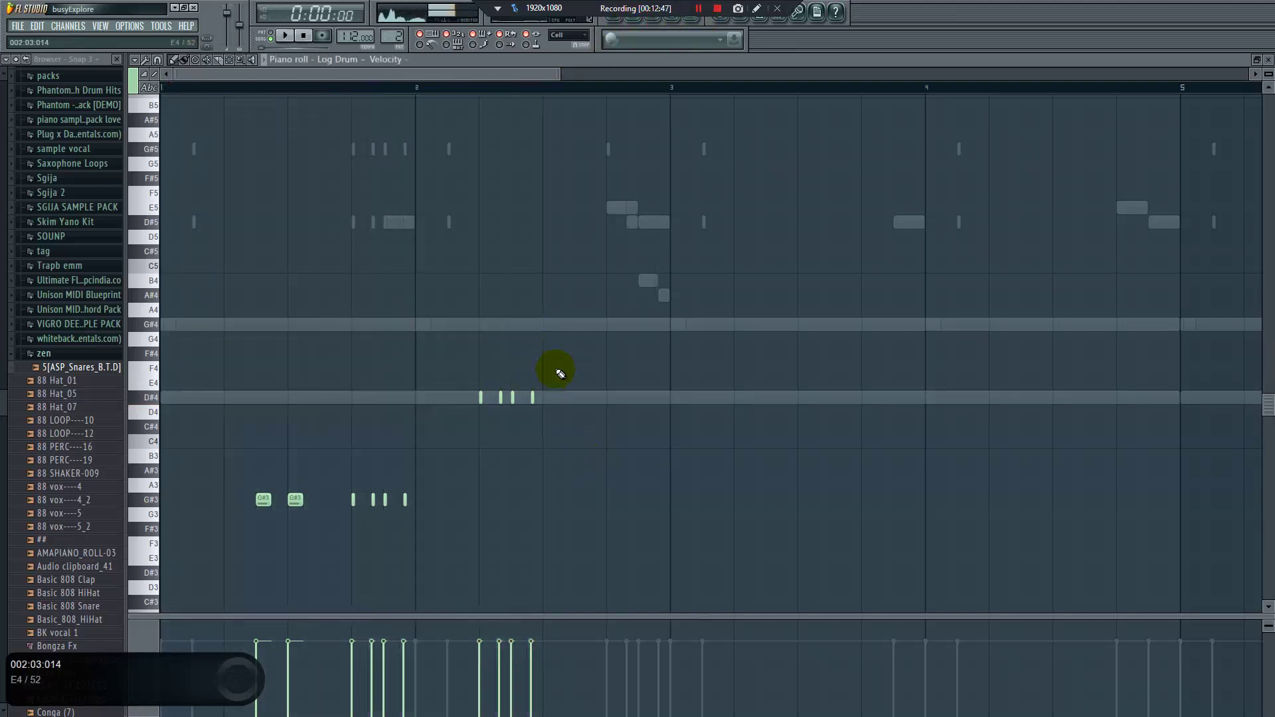
{"action": "left_click", "coordinate": [575, 397]}
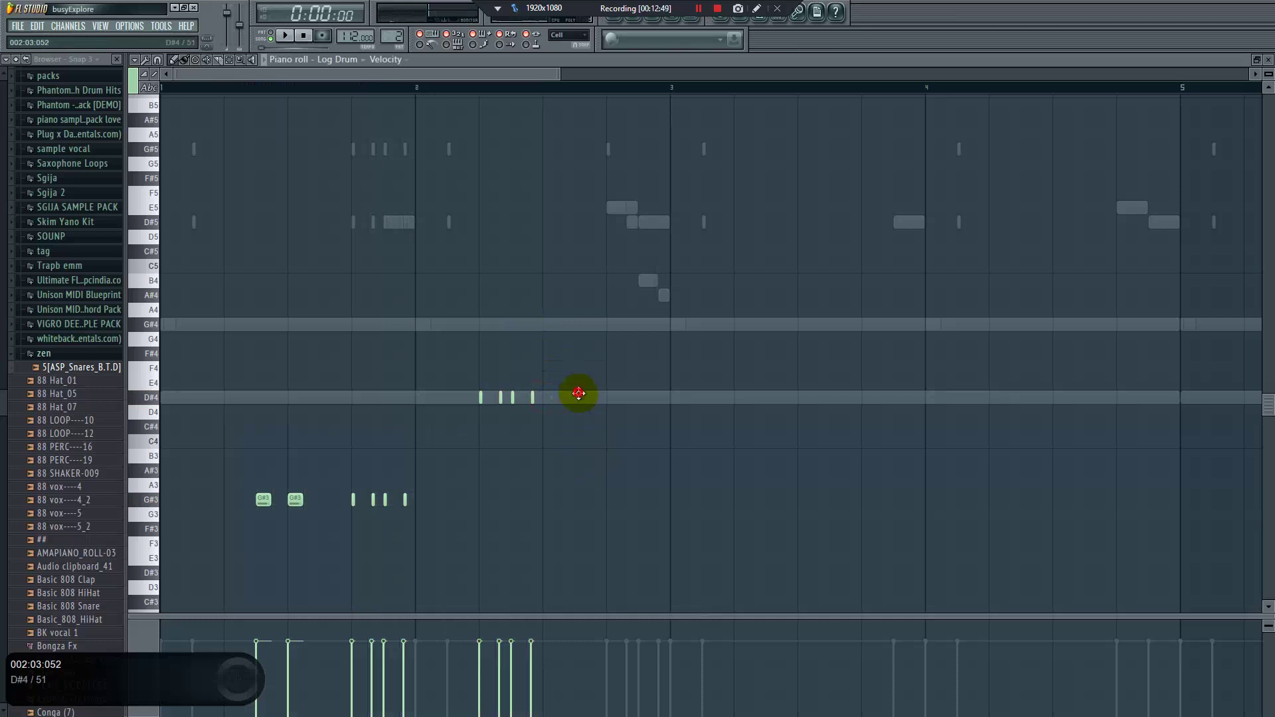
{"action": "left_click", "coordinate": [296, 500]}
{"action": "left_click", "coordinate": [580, 398]}
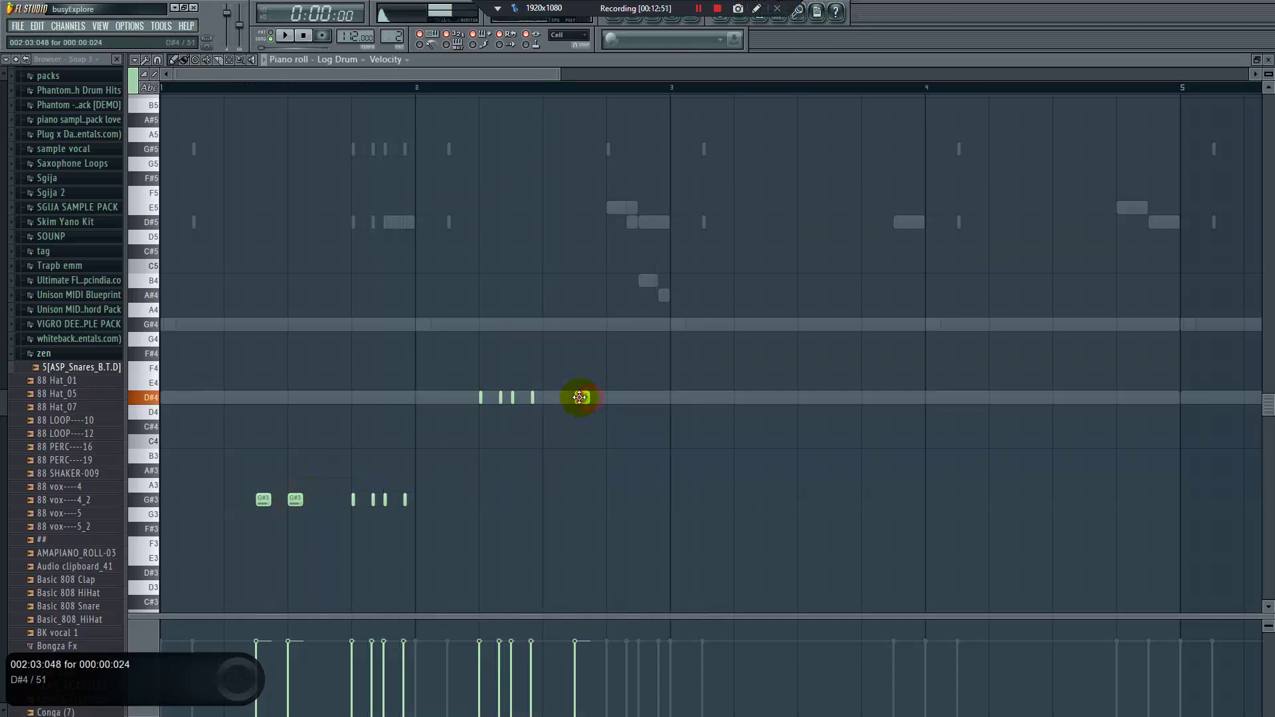
{"action": "left_click", "coordinate": [612, 325]}
{"action": "key", "text": "space"}
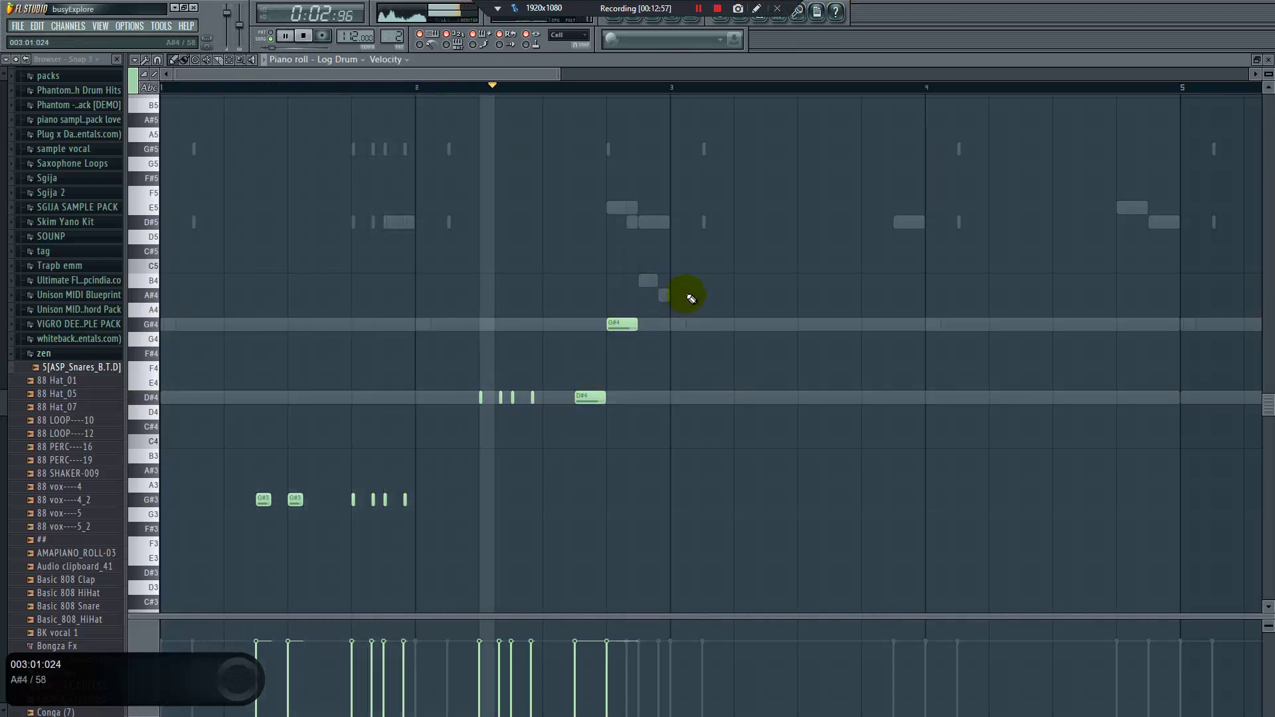
Try one-beat D#4 notes on beats 3 and 4 of bar 2 in place of the G#4, then delete the first one
{"action": "mouse_move", "coordinate": [620, 409]}
{"action": "left_mouse_down"}
{"action": "mouse_move", "coordinate": [558, 398]}
{"action": "mouse_move", "coordinate": [599, 398]}
{"action": "left_mouse_up"}
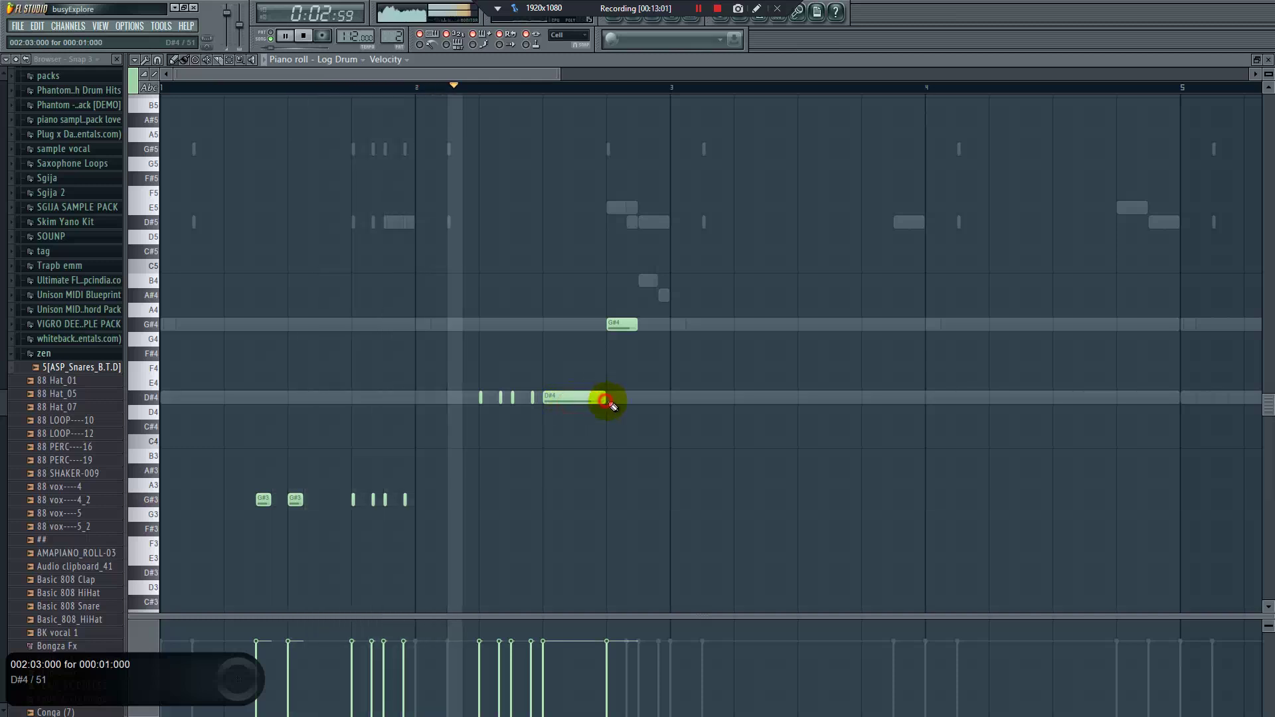
{"action": "left_click", "coordinate": [612, 398]}
{"action": "right_click", "coordinate": [615, 325]}
{"action": "key", "text": "space"}
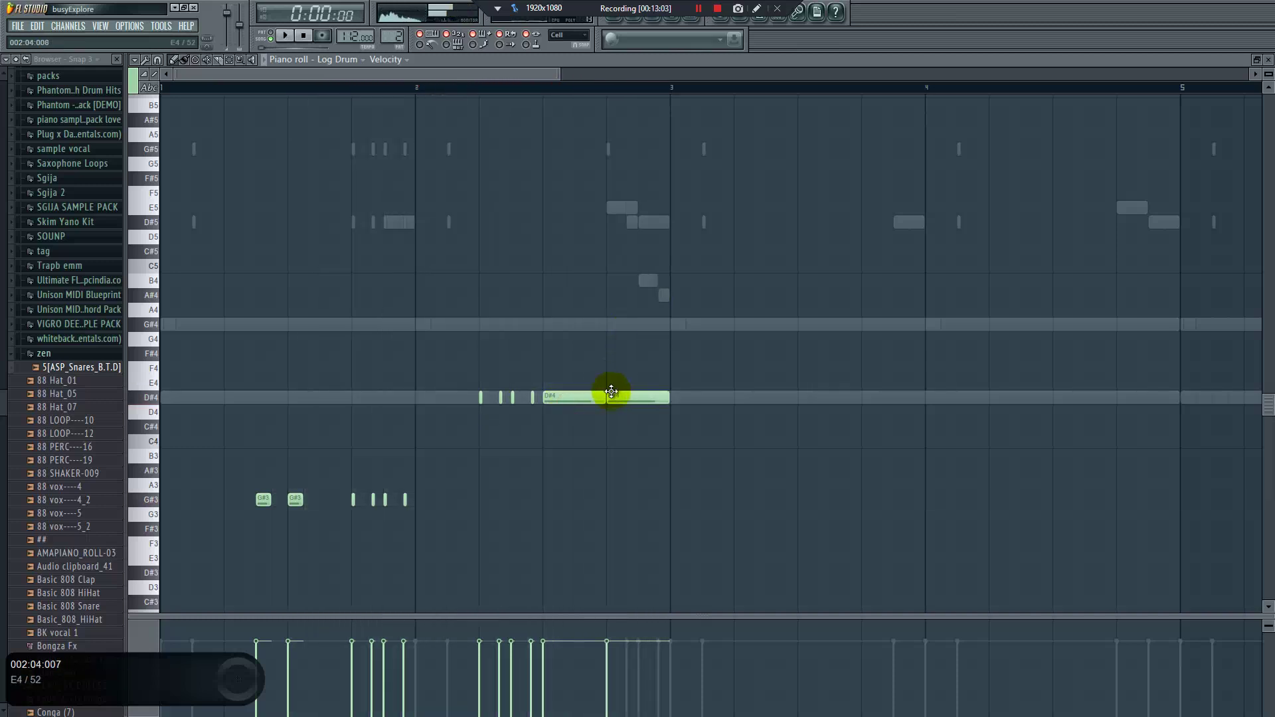
{"action": "mouse_move", "coordinate": [623, 401]}
{"action": "left_mouse_down"}
{"action": "mouse_move", "coordinate": [621, 380]}
{"action": "mouse_move", "coordinate": [621, 398]}
{"action": "left_mouse_up"}
{"action": "right_click", "coordinate": [583, 398]}
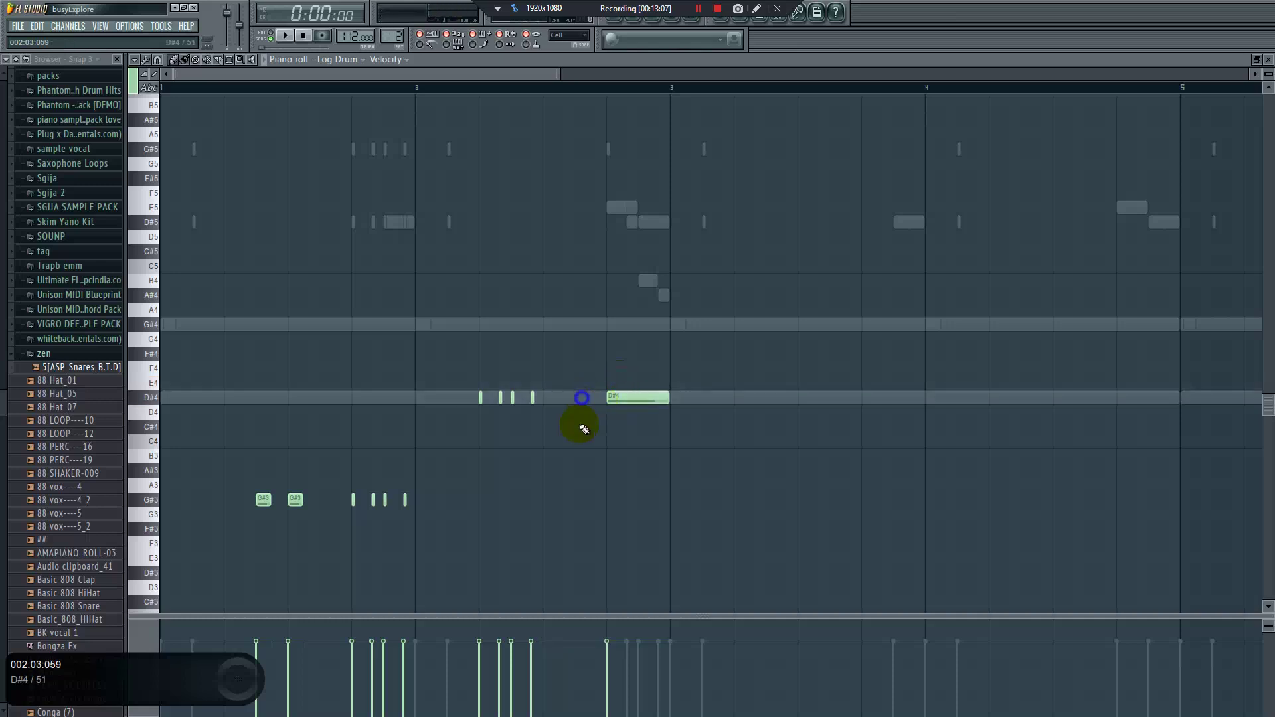
Replace the remaining long D#4 with a one-beat B3 on beat 3 and a one-beat A#3 on beat 4 of bar 2, and play it
{"action": "left_click", "coordinate": [563, 519]}
{"action": "right_click", "coordinate": [558, 514]}
{"action": "left_click", "coordinate": [541, 399]}
{"action": "right_click", "coordinate": [545, 397]}
{"action": "left_click", "coordinate": [555, 456]}
{"action": "left_click", "coordinate": [610, 469]}
{"action": "right_click", "coordinate": [636, 397]}
{"action": "key", "text": "space"}
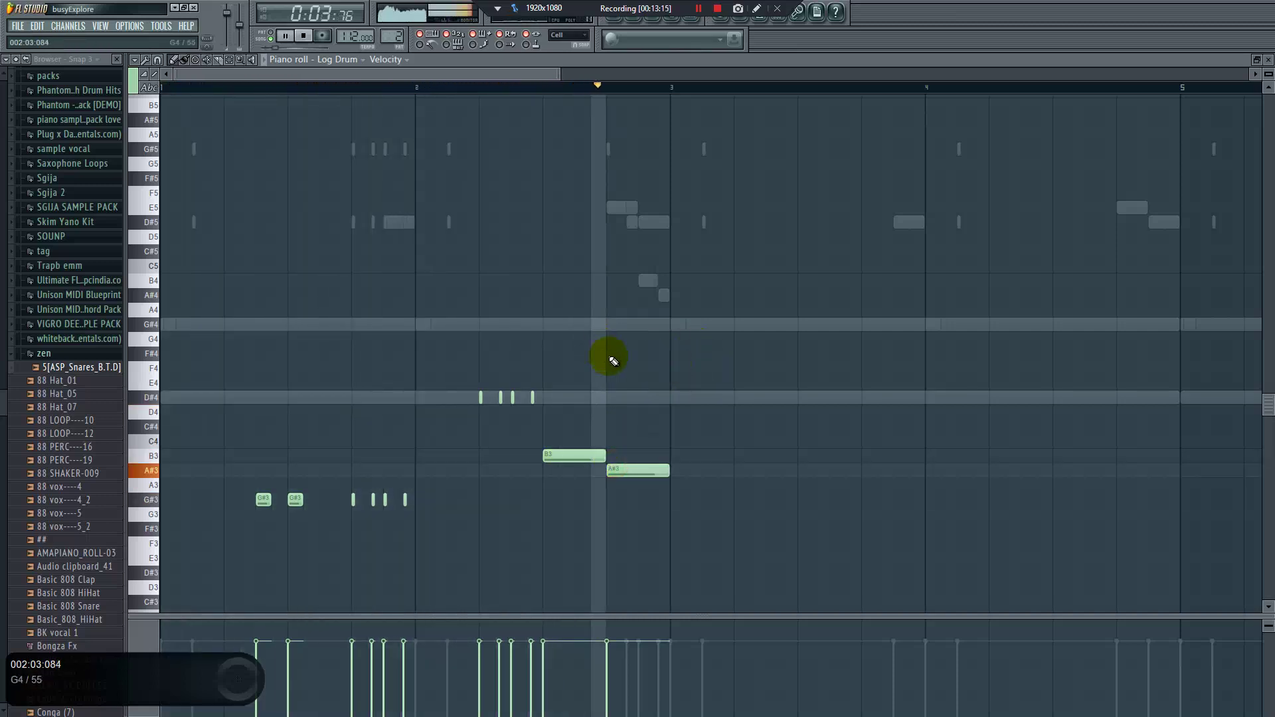
{"action": "key", "text": "space"}
Try a one-beat G#3 at the start of bar 3, split it into 1/3-beat notes, duplicate them and play the result
{"action": "scroll", "coordinate": [677, 436], "scroll_direction": "down", "scroll_amount": 3}
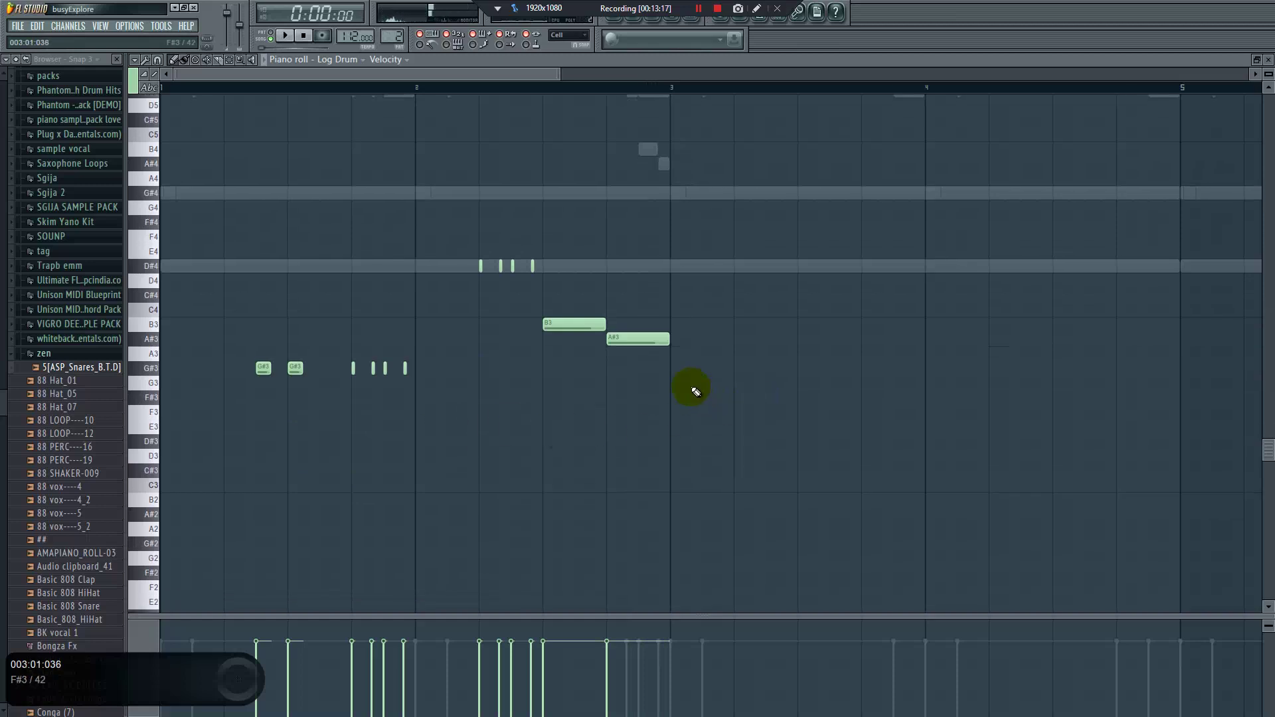
{"action": "left_click", "coordinate": [672, 370]}
{"action": "left_click_drag", "start_coordinate": [764, 382], "coordinate": [620, 366]}
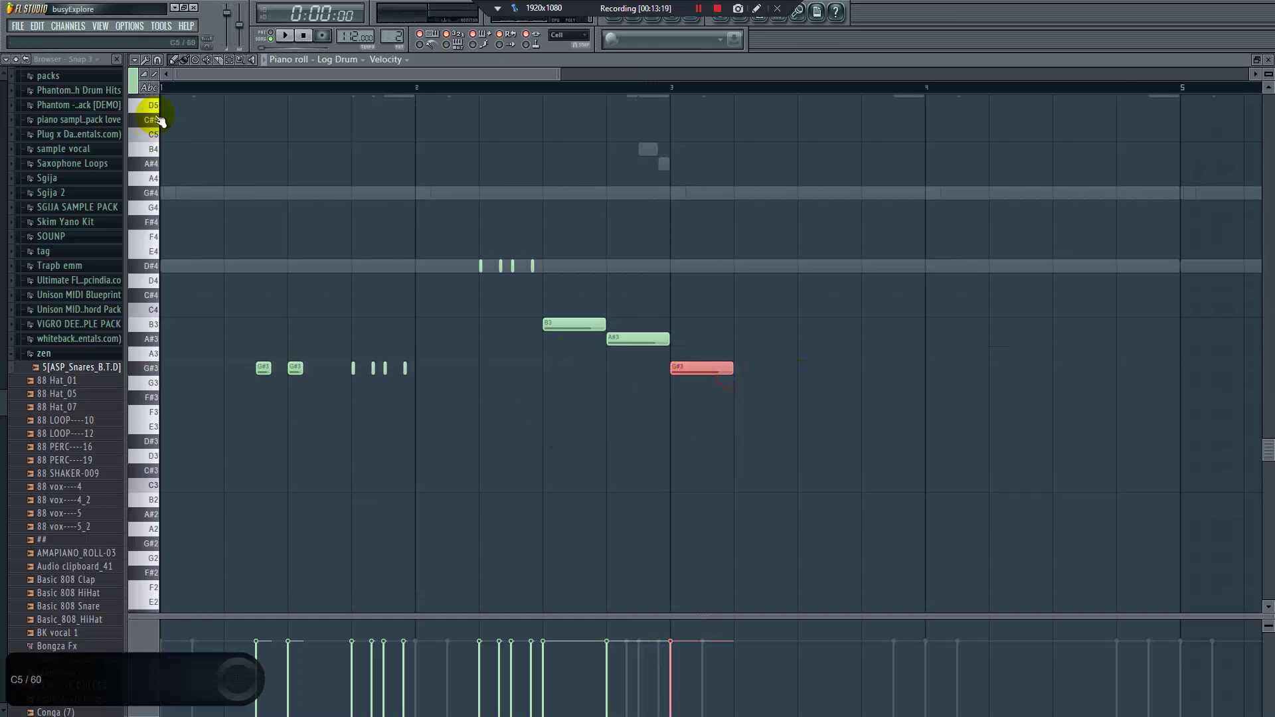
{"action": "left_click", "coordinate": [146, 60]}
{"action": "left_click", "coordinate": [158, 59]}
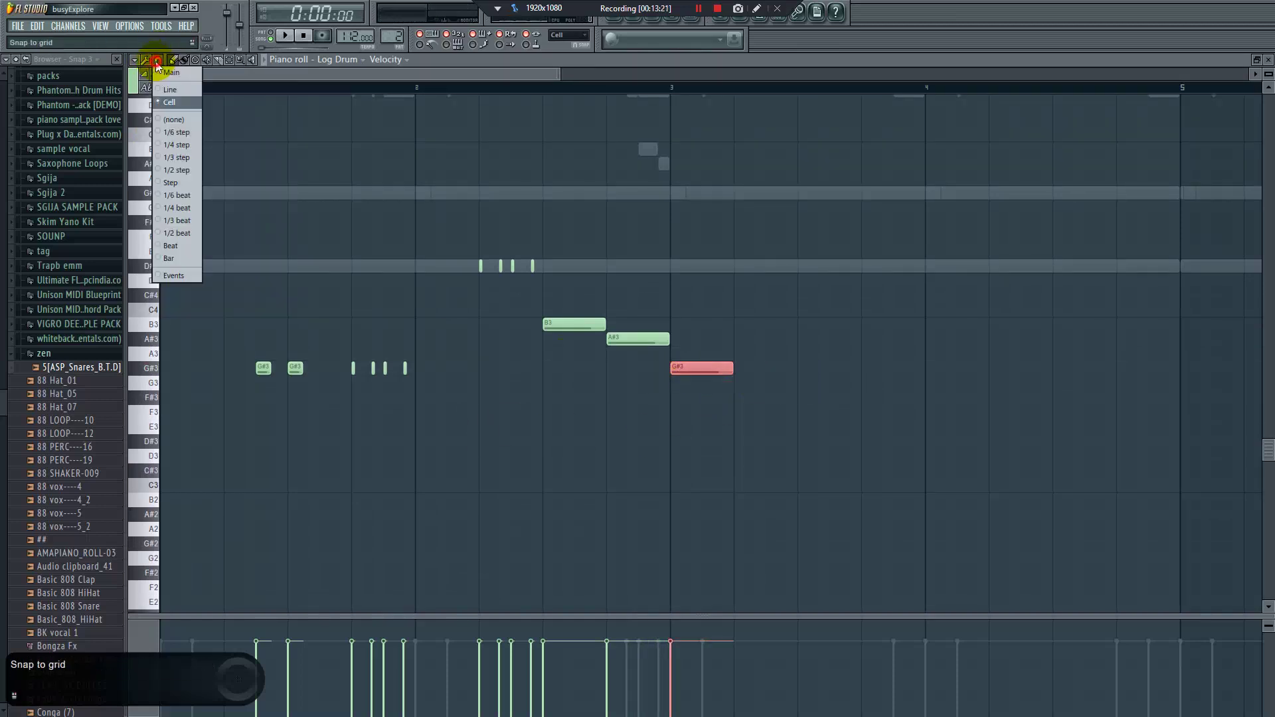
{"action": "left_click", "coordinate": [181, 225]}
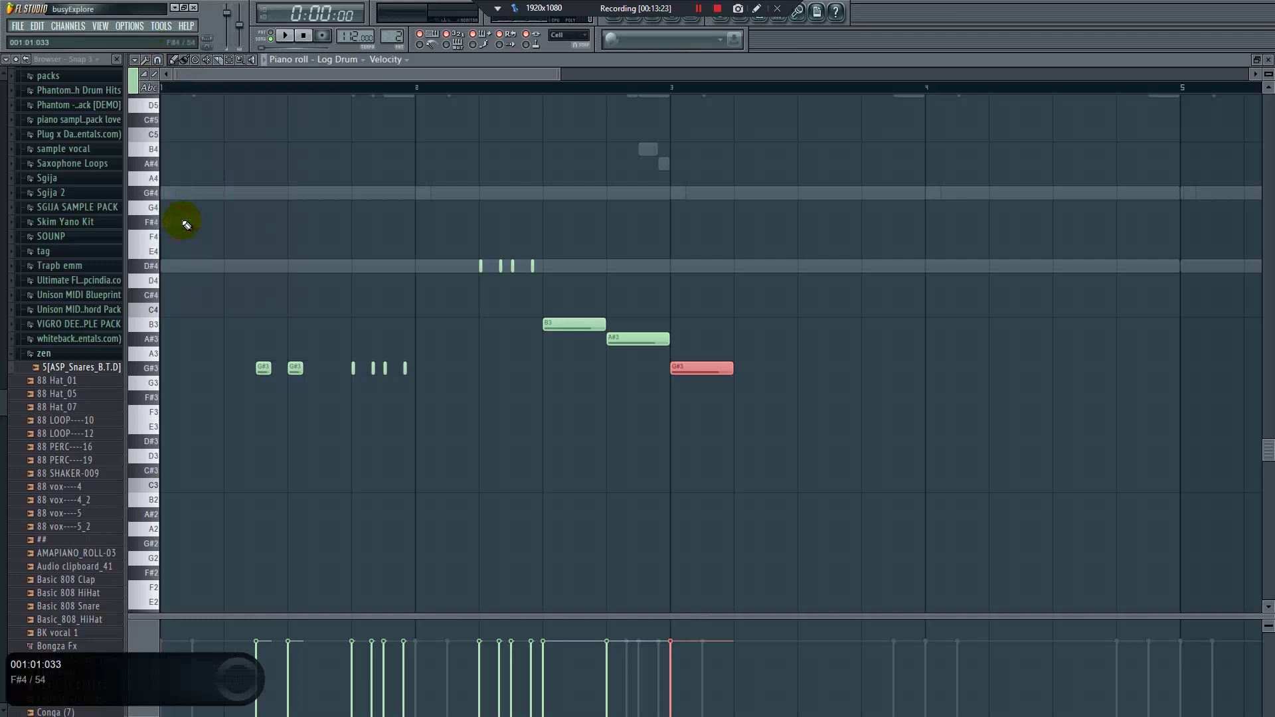
{"action": "left_click", "coordinate": [157, 60]}
{"action": "left_click", "coordinate": [307, 142]}
{"action": "key", "text": "ctrl+b"}
{"action": "key", "text": "space"}
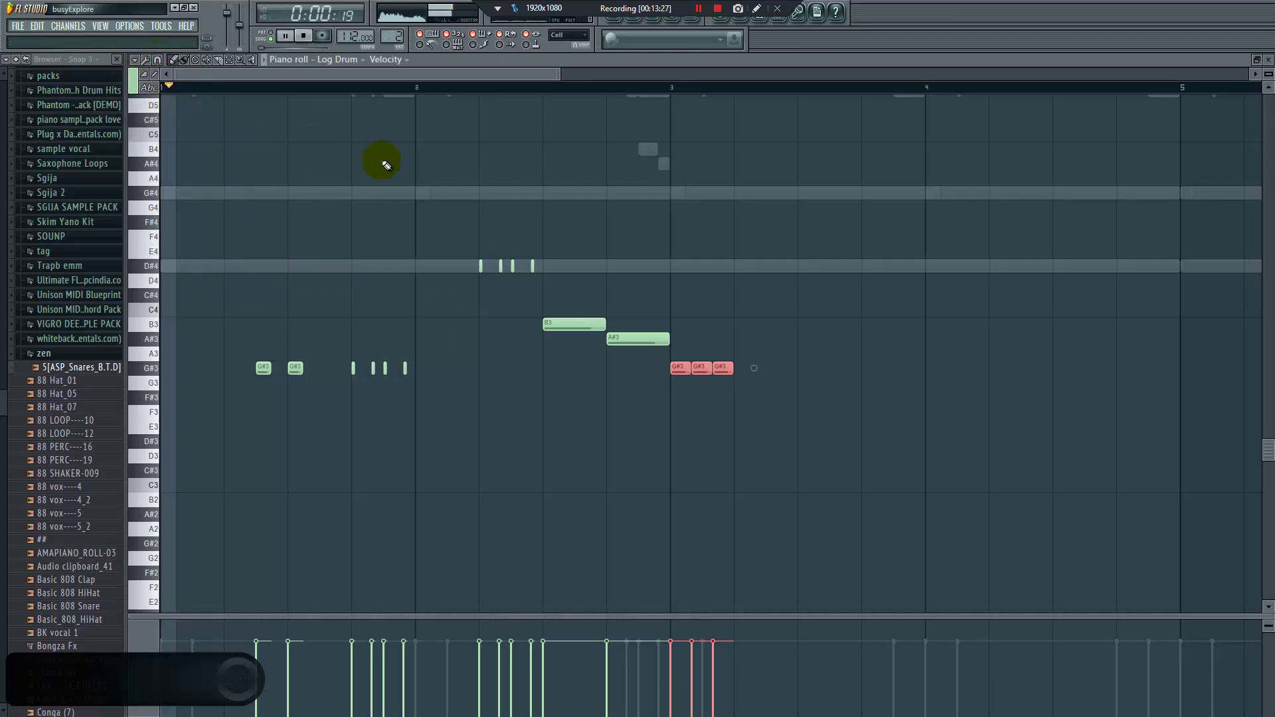
{"action": "left_click_drag", "start_coordinate": [878, 250], "coordinate": [255, 394]}
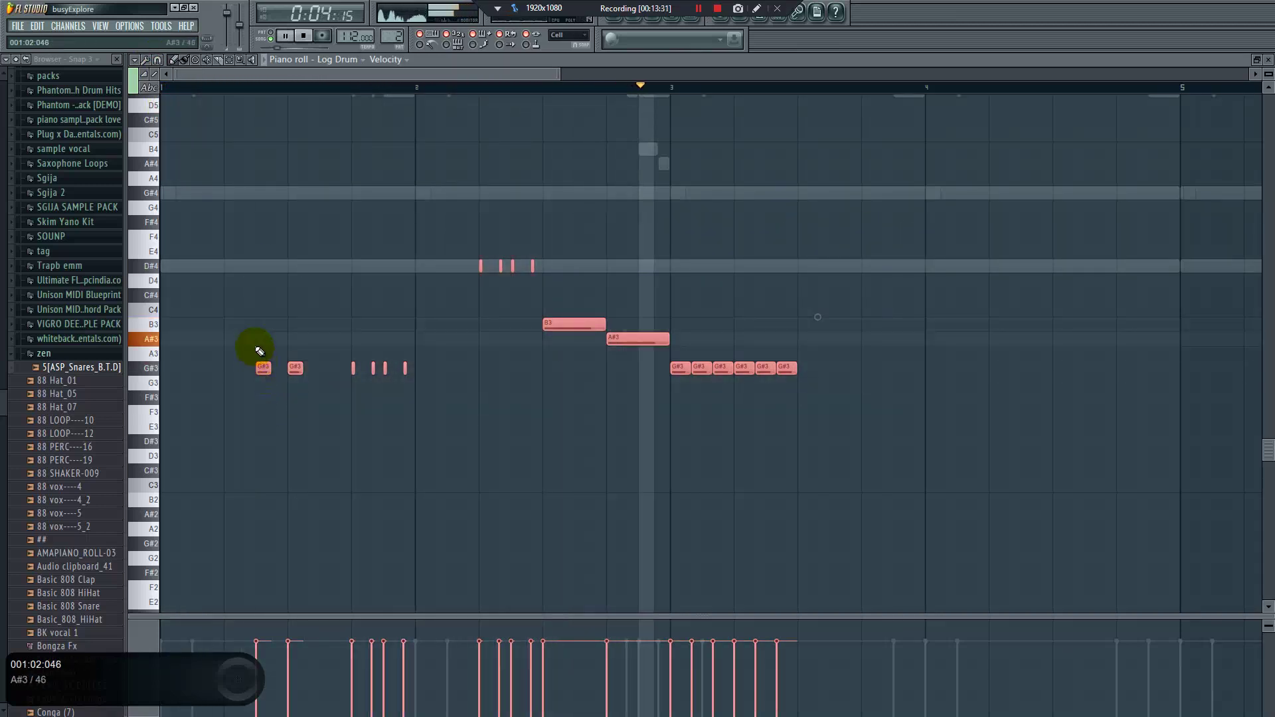
{"action": "key", "text": "space"}
Replace the G#3 triplets in bar 3 with copies of bar 1's four short G#3 notes on beats 1 and 2, and play them
{"action": "left_click_drag", "start_coordinate": [850, 374], "coordinate": [710, 380]}
{"action": "left_click_drag", "start_coordinate": [387, 376], "coordinate": [755, 371]}
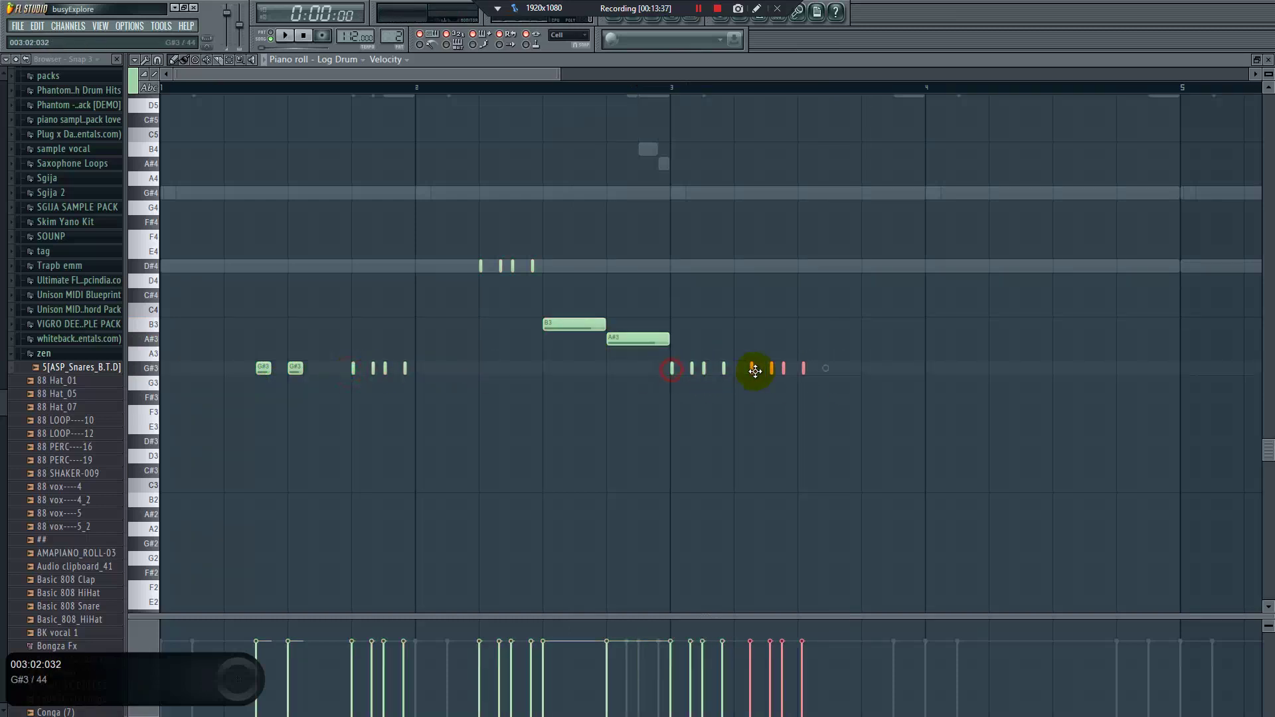
{"action": "key", "text": "space"}
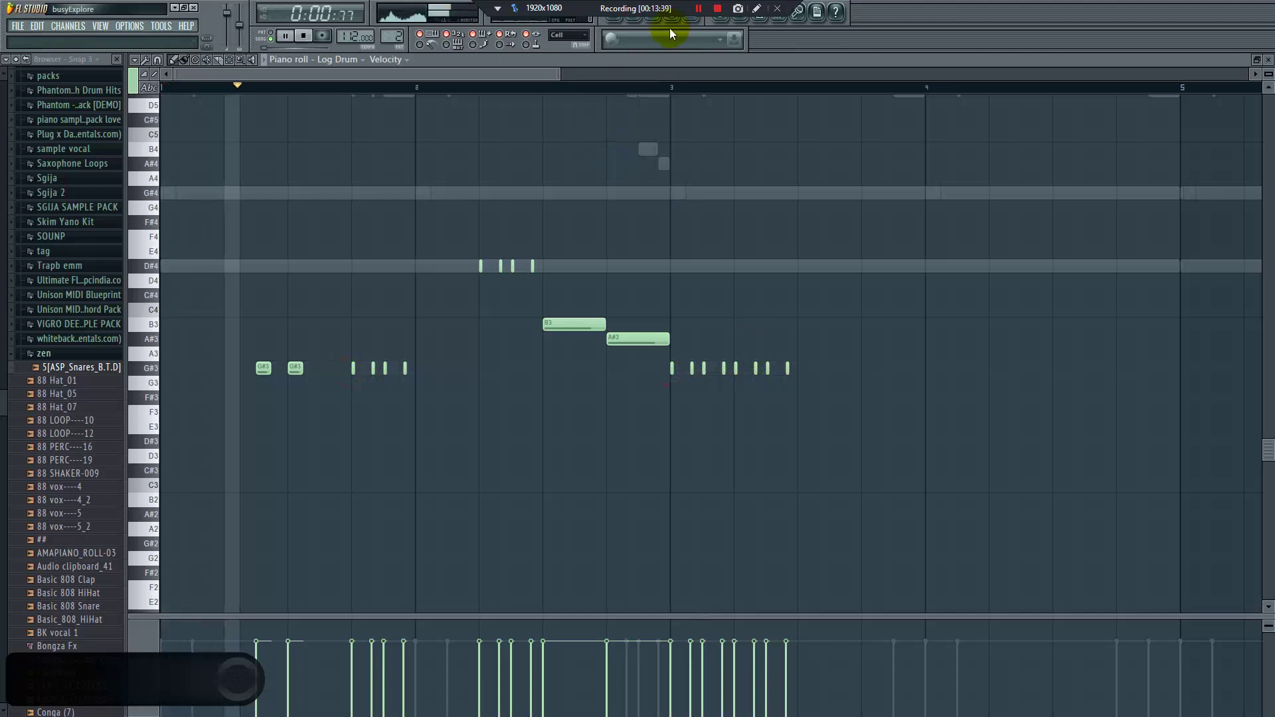
{"action": "left_click", "coordinate": [640, 18]}
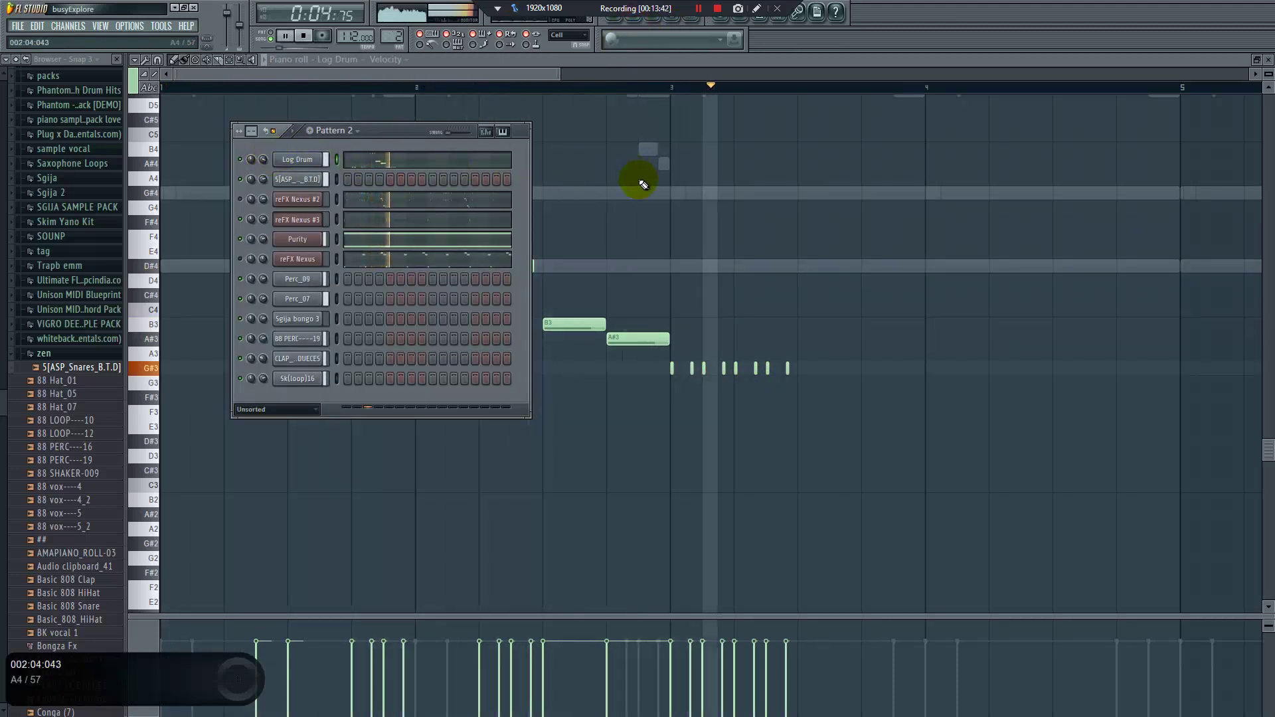
{"action": "key", "text": "space"}
{"action": "right_click", "coordinate": [840, 288]}
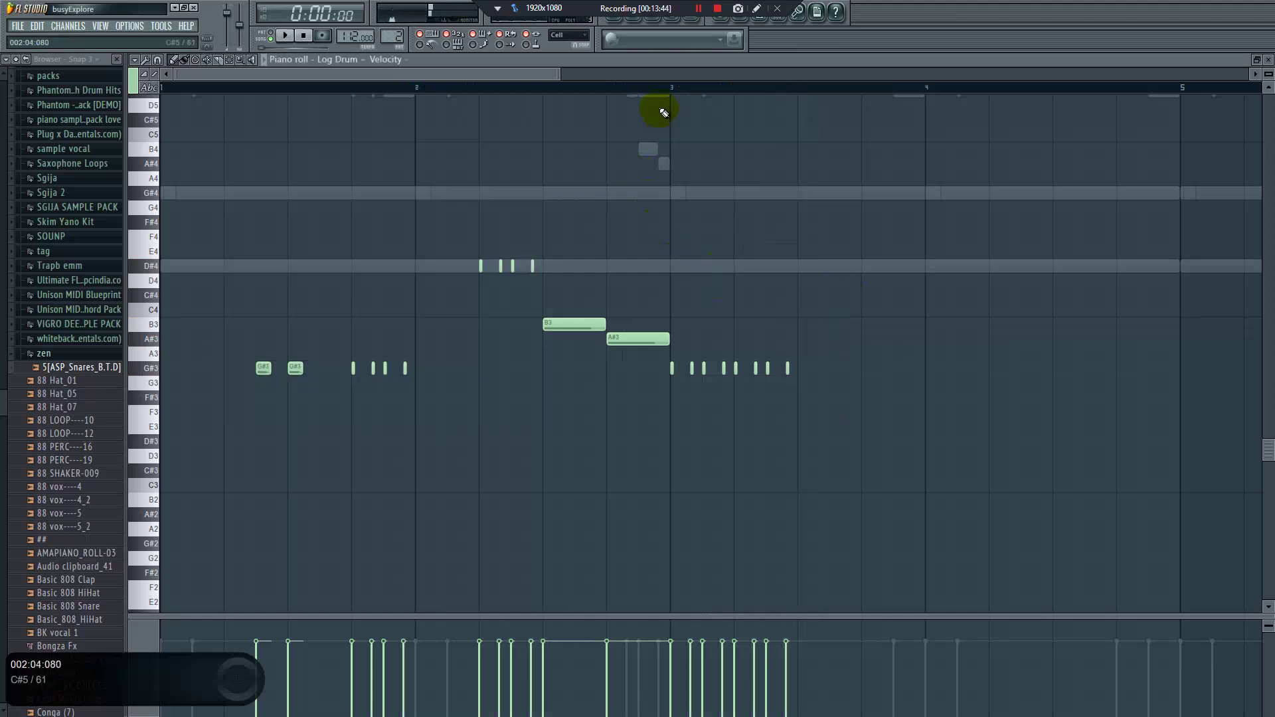
Clone the Log Drum channel and adjust the clone's Modulation 1 envelope in Fruity DX10
{"action": "left_click", "coordinate": [644, 22]}
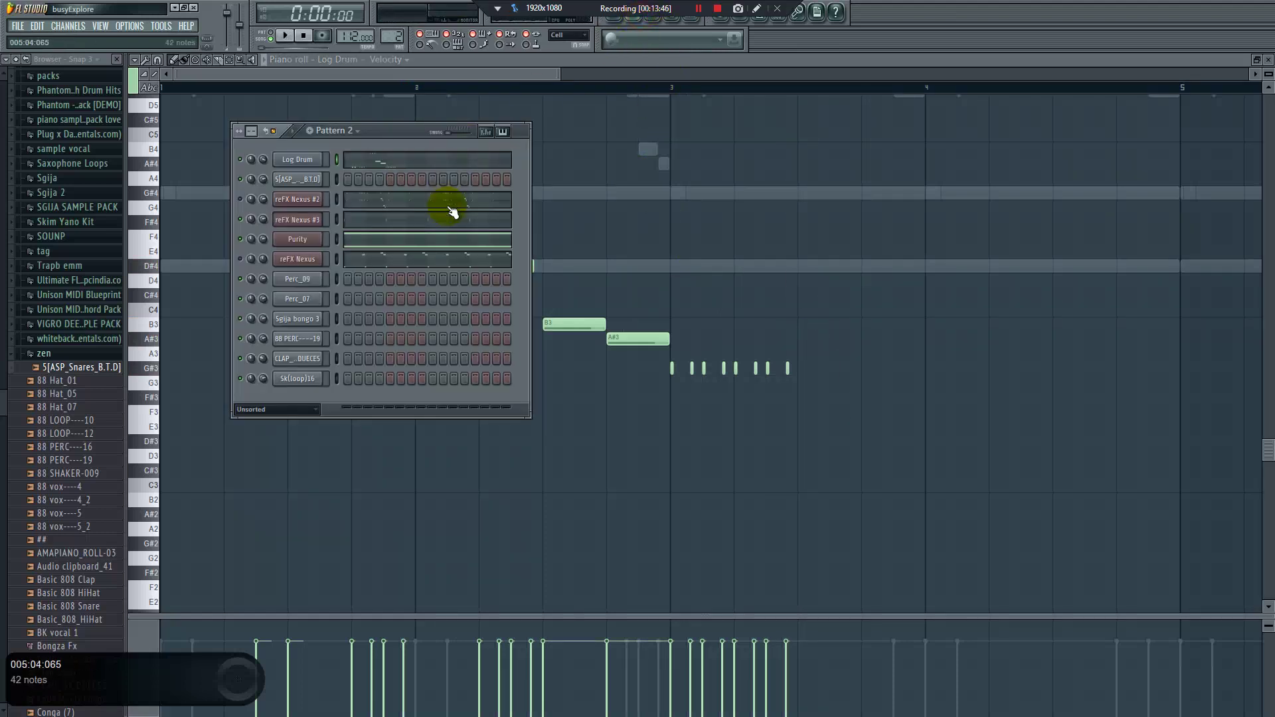
{"action": "right_click", "coordinate": [290, 160]}
{"action": "left_click", "coordinate": [370, 310]}
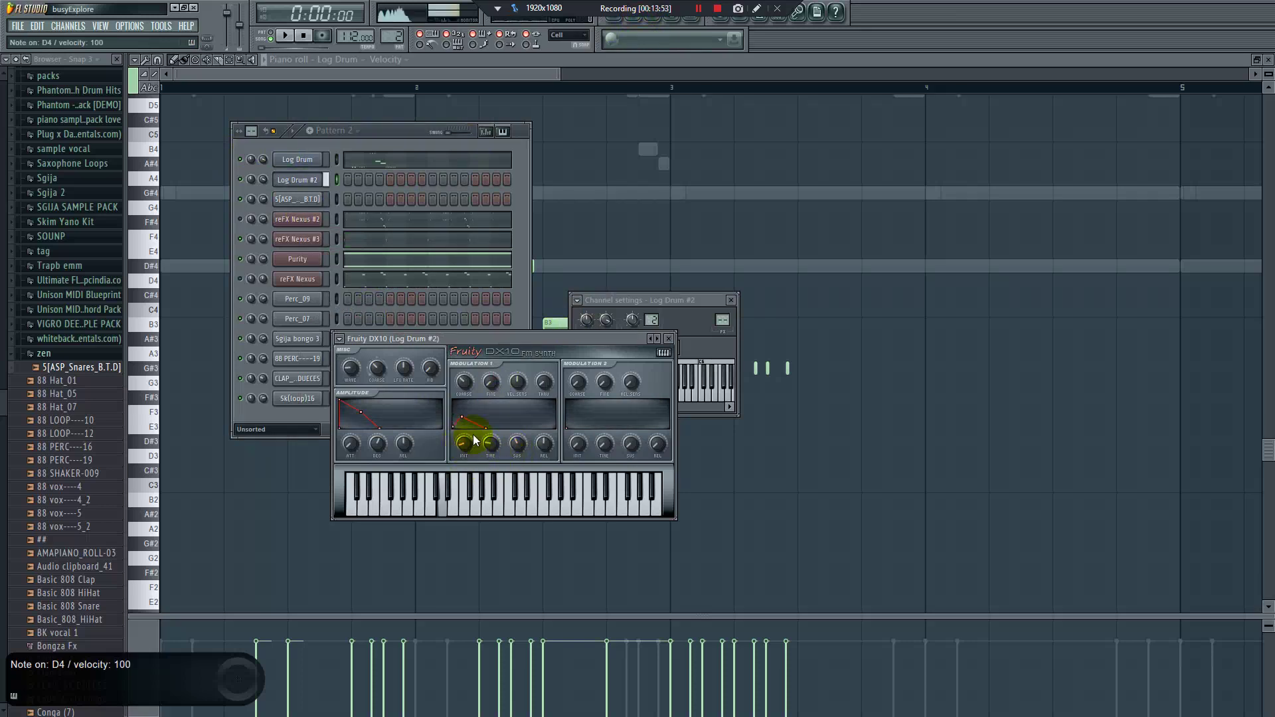
{"action": "left_click_drag", "start_coordinate": [469, 453], "coordinate": [469, 443]}
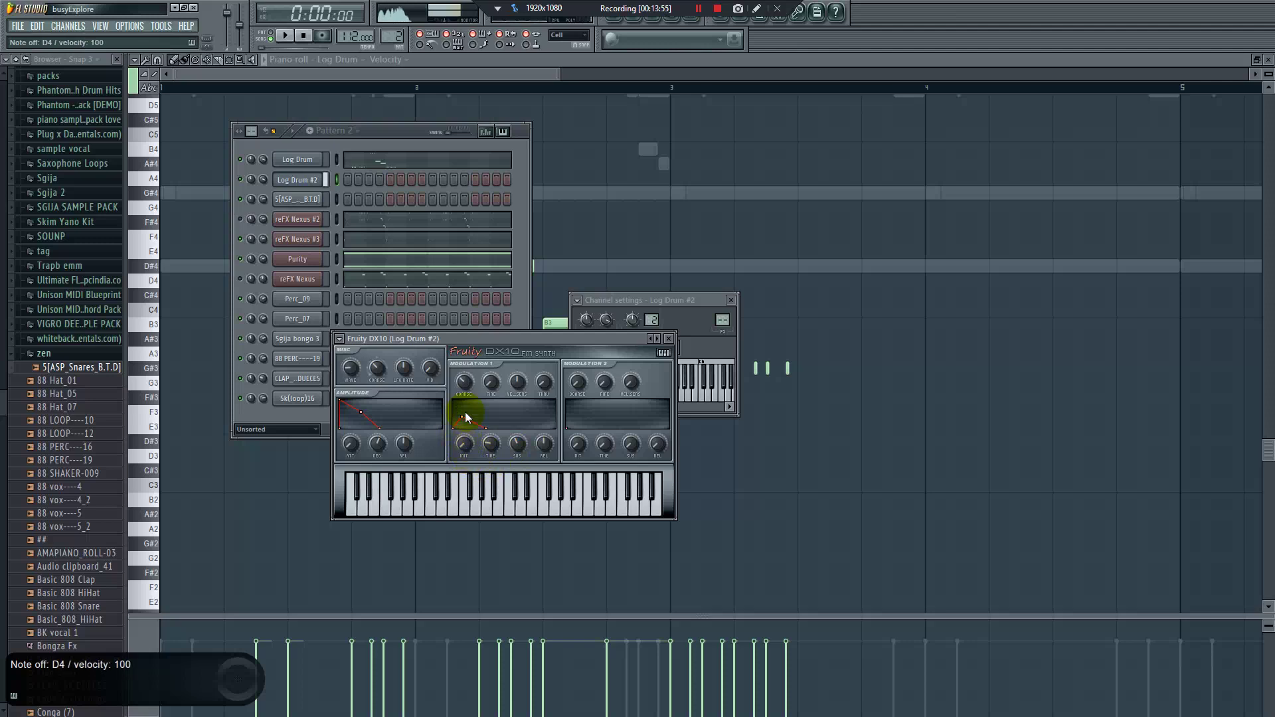
{"action": "left_click", "coordinate": [787, 456]}
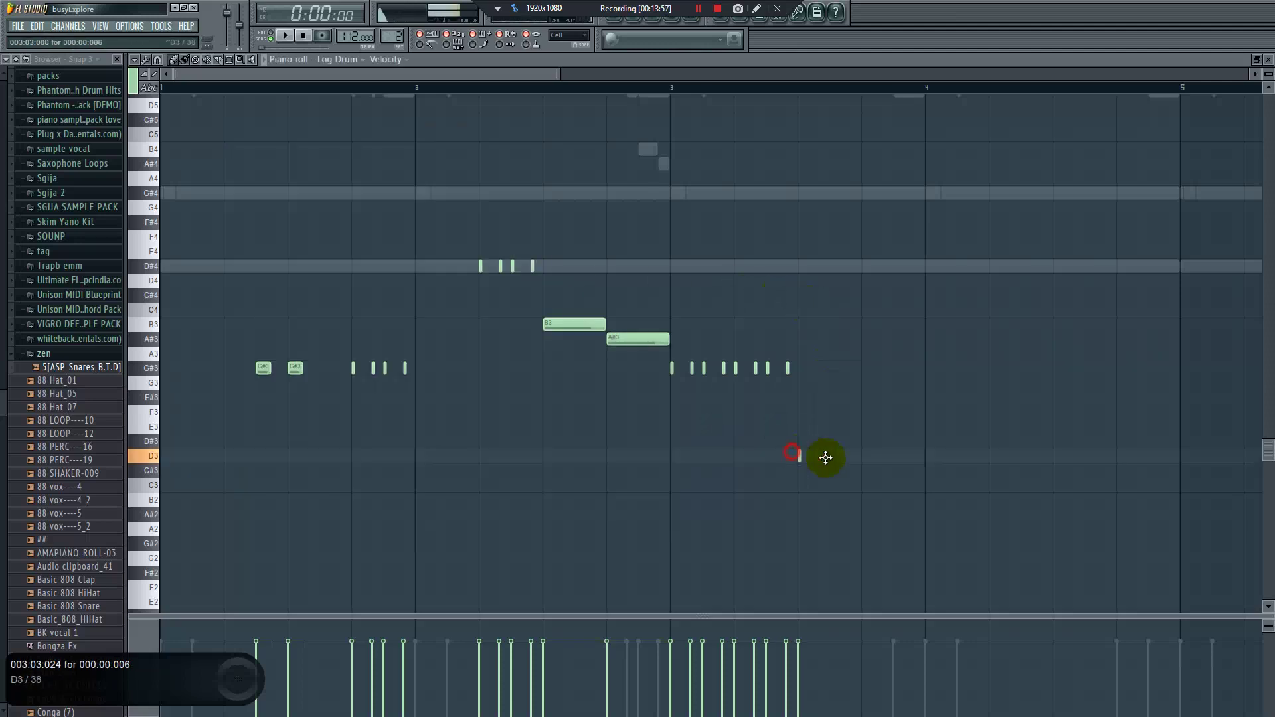
{"action": "key", "text": "ctrl+z"}
Open the Log Drum #2 piano roll and place a one-beat G#2 note on beat 3 of bar 3
{"action": "left_click", "coordinate": [635, 22]}
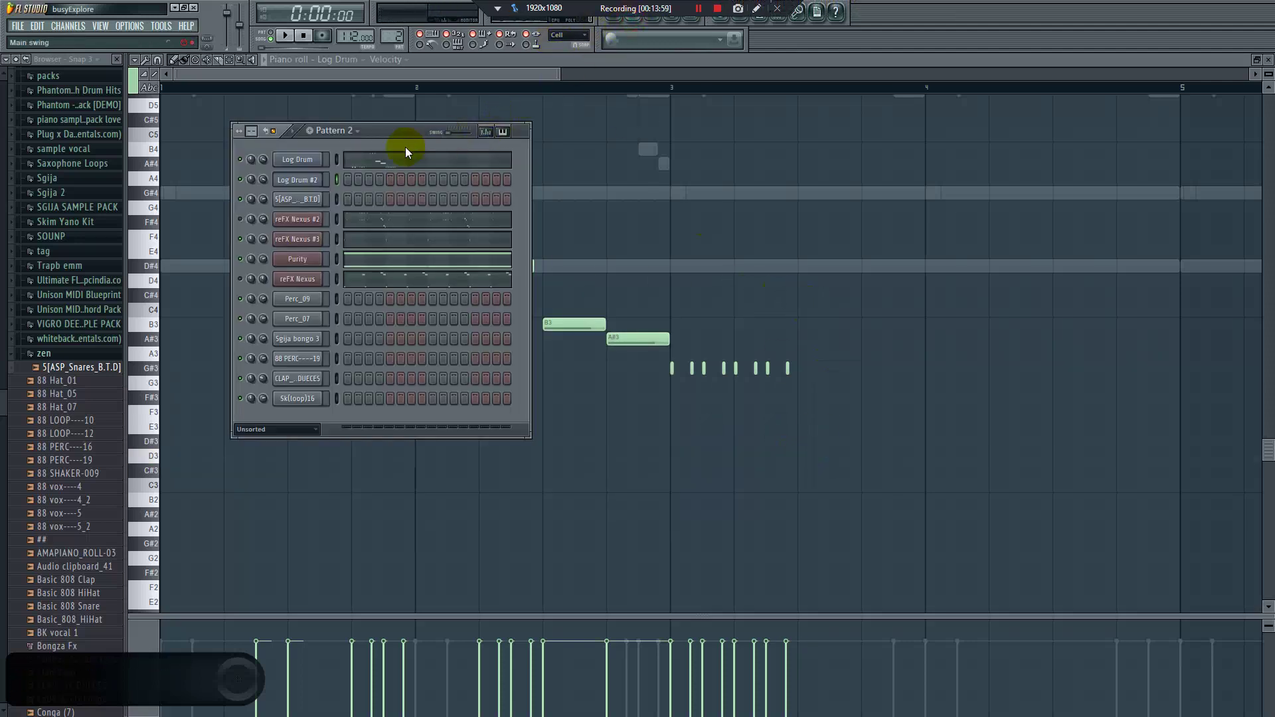
{"action": "right_click", "coordinate": [311, 185]}
{"action": "left_click", "coordinate": [356, 181]}
{"action": "scroll", "coordinate": [810, 438], "scroll_direction": "down", "scroll_amount": 4}
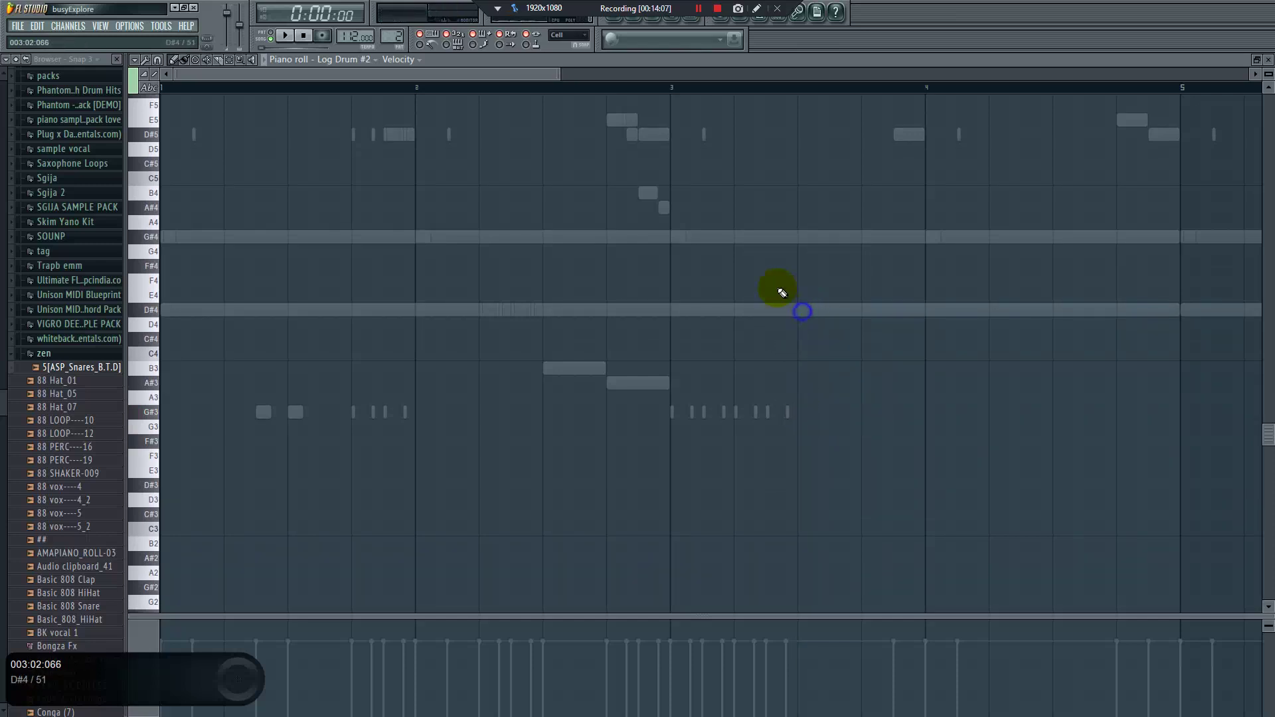
{"action": "key", "text": "ctrl+Down"}
{"action": "scroll", "coordinate": [788, 247], "scroll_direction": "down", "scroll_amount": 2}
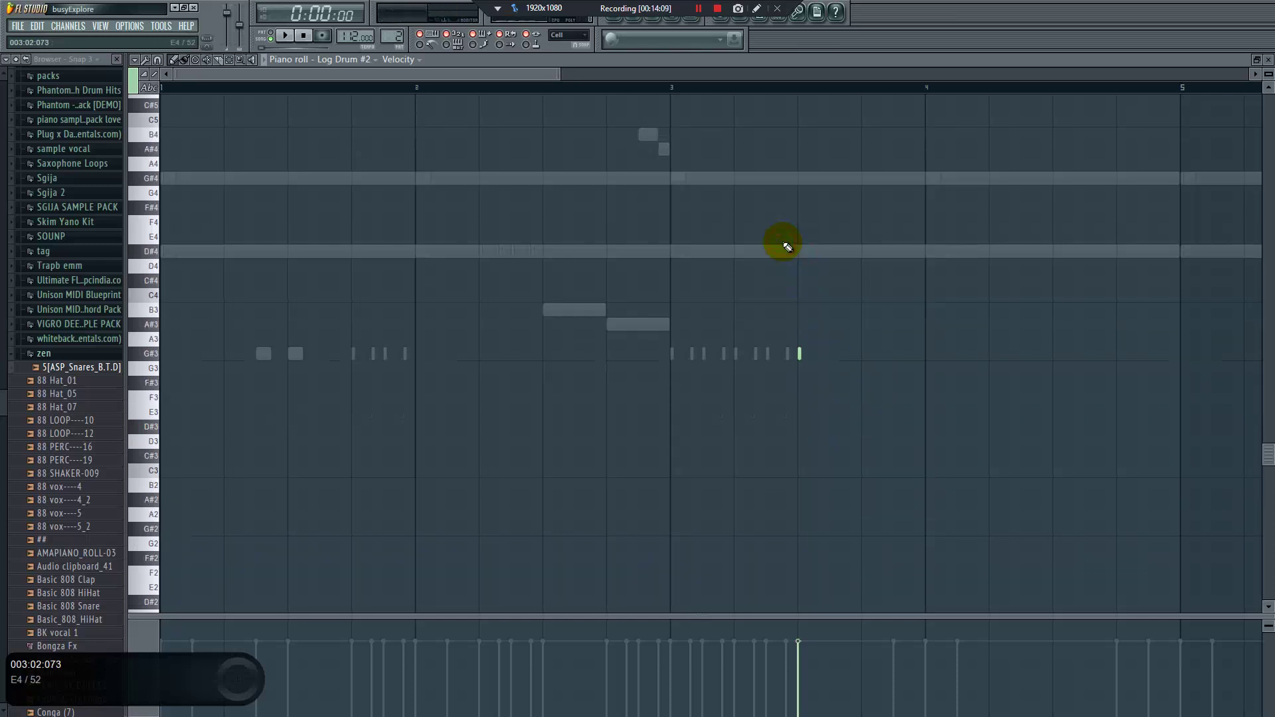
{"action": "key", "text": "ctrl+Down"}
{"action": "scroll", "coordinate": [826, 284], "scroll_direction": "down", "scroll_amount": 4}
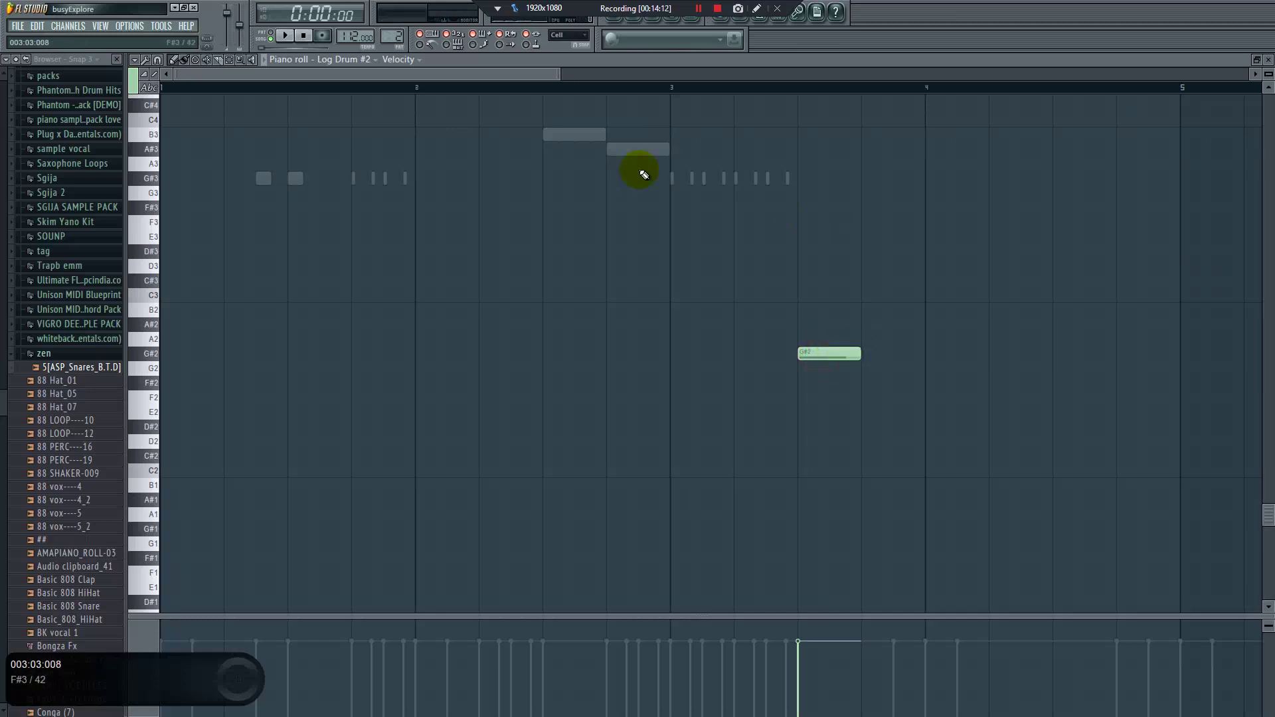
Add a quarter-beat slide note at G#3, starting a quarter beat after the G#2 note begins
{"action": "left_click", "coordinate": [842, 208]}
{"action": "left_click_drag", "start_coordinate": [862, 208], "coordinate": [823, 177]}
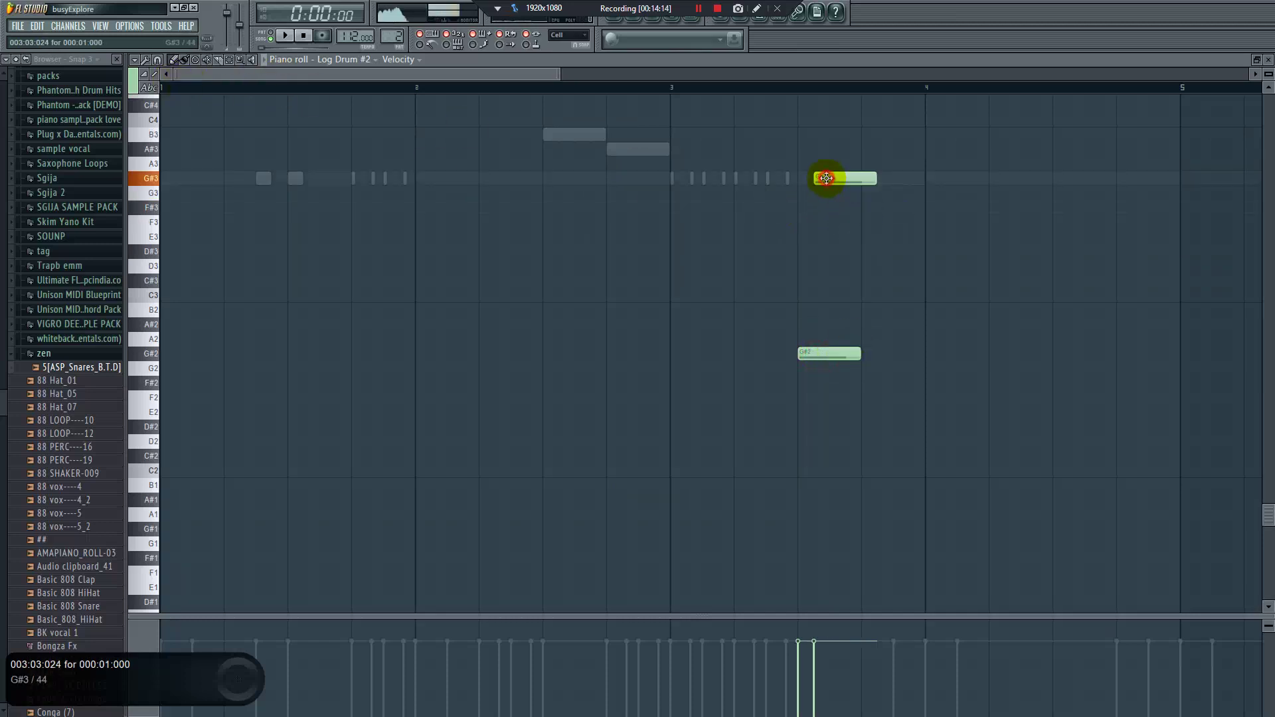
{"action": "double_click", "coordinate": [823, 177]}
{"action": "left_click", "coordinate": [961, 271]}
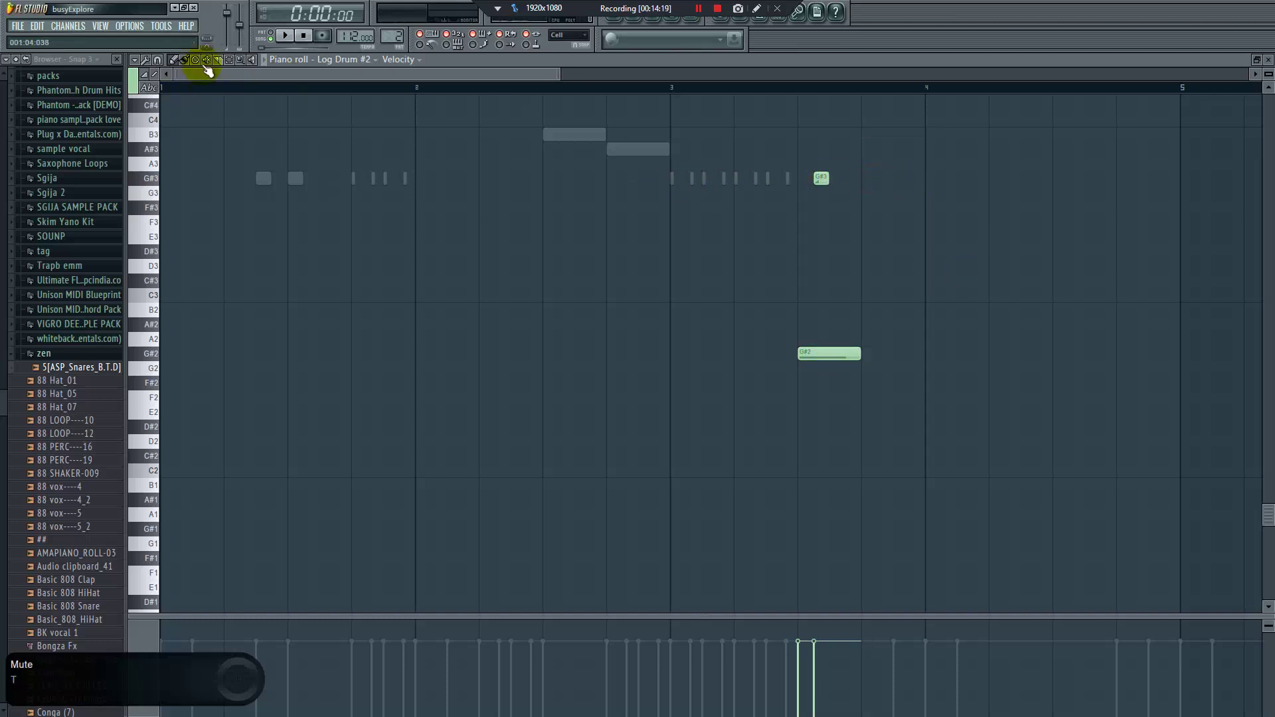
Shorten the G#3 slide note and shift it one step later, and add an equally short C2 slide note before it
{"action": "left_click", "coordinate": [158, 62]}
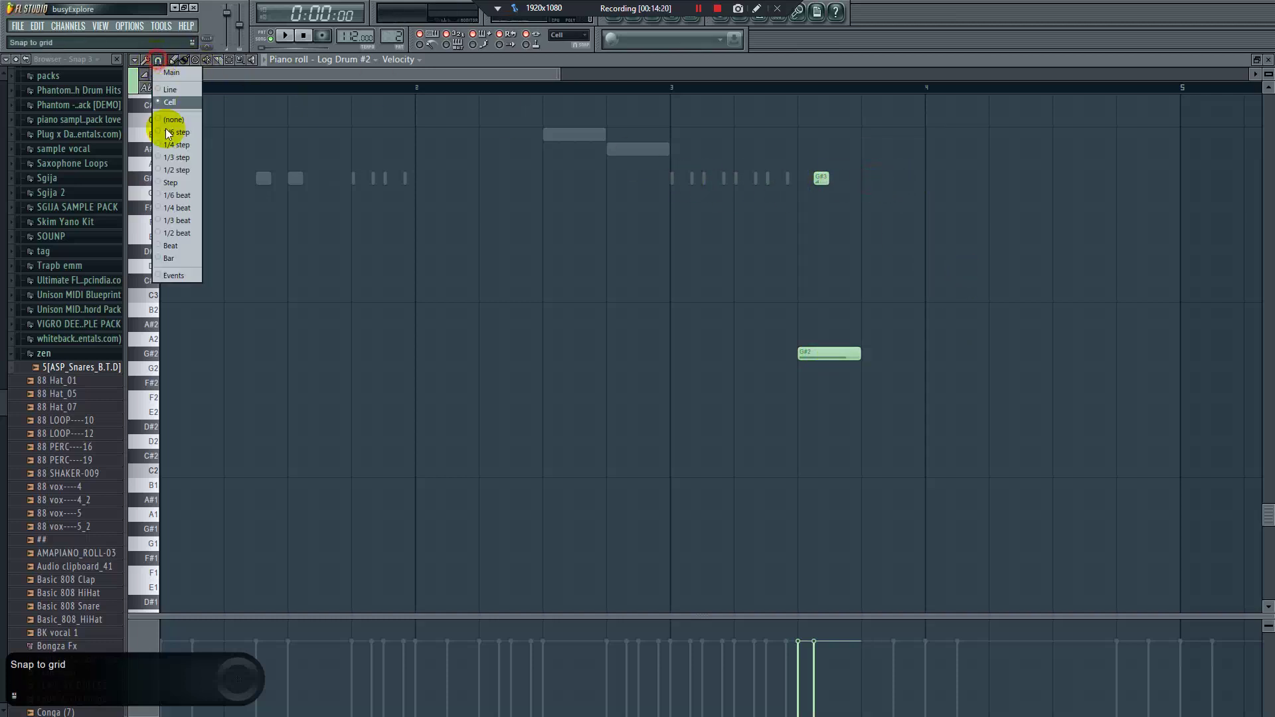
{"action": "left_click", "coordinate": [181, 164]}
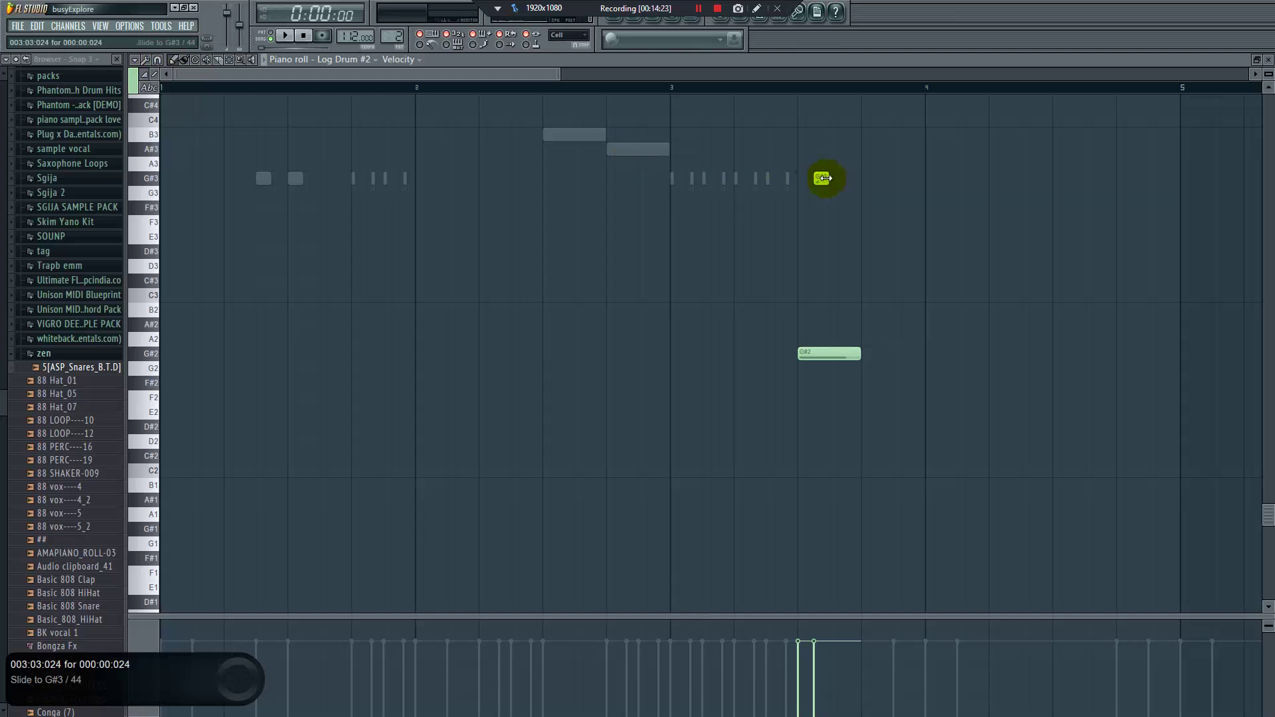
{"action": "left_click", "coordinate": [158, 61]}
{"action": "left_click", "coordinate": [702, 258]}
{"action": "key", "text": "space"}
{"action": "left_click", "coordinate": [820, 179]}
{"action": "left_click_drag", "start_coordinate": [817, 179], "coordinate": [832, 179]}
{"action": "left_click", "coordinate": [823, 471]}
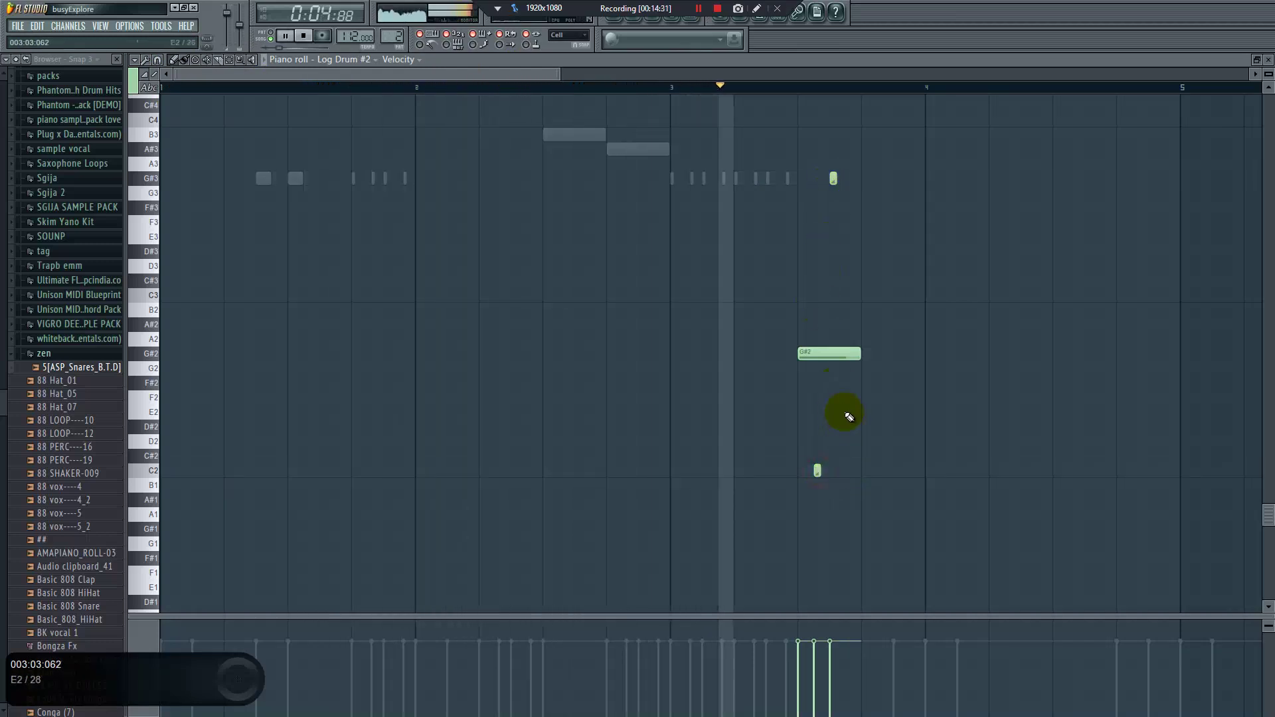
{"action": "key", "text": "space"}
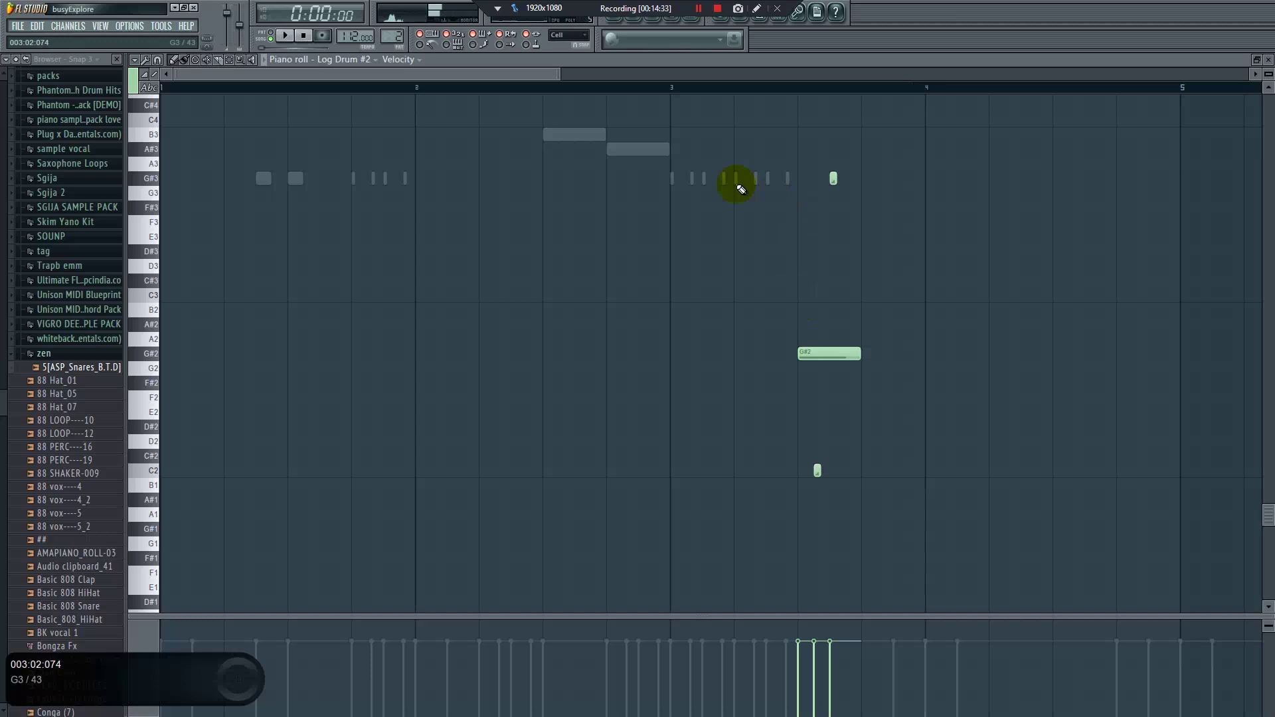
Place a one-beat E3 note on beat 4 of bar 3 and a one-beat D#3 note on beat 1 of bar 4
{"action": "left_click", "coordinate": [867, 376]}
{"action": "right_click", "coordinate": [866, 370]}
{"action": "left_click_drag", "start_coordinate": [867, 225], "coordinate": [869, 246]}
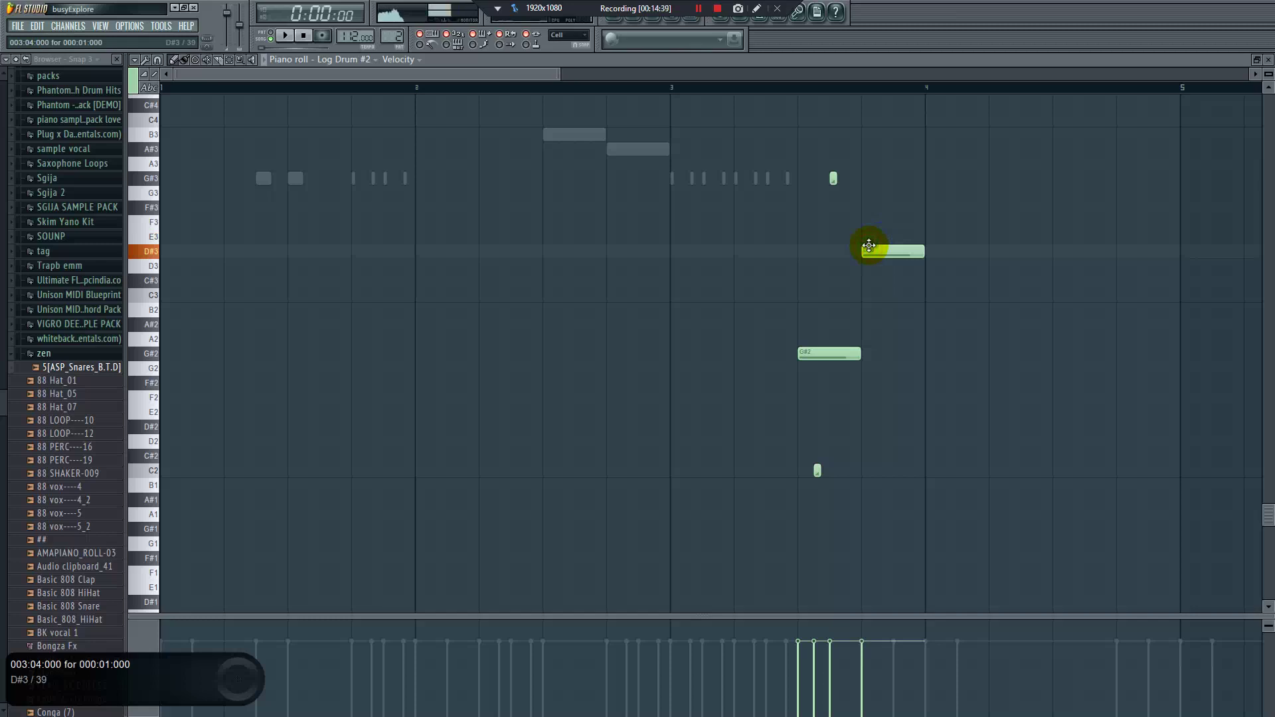
{"action": "left_click_drag", "start_coordinate": [868, 220], "coordinate": [866, 178]}
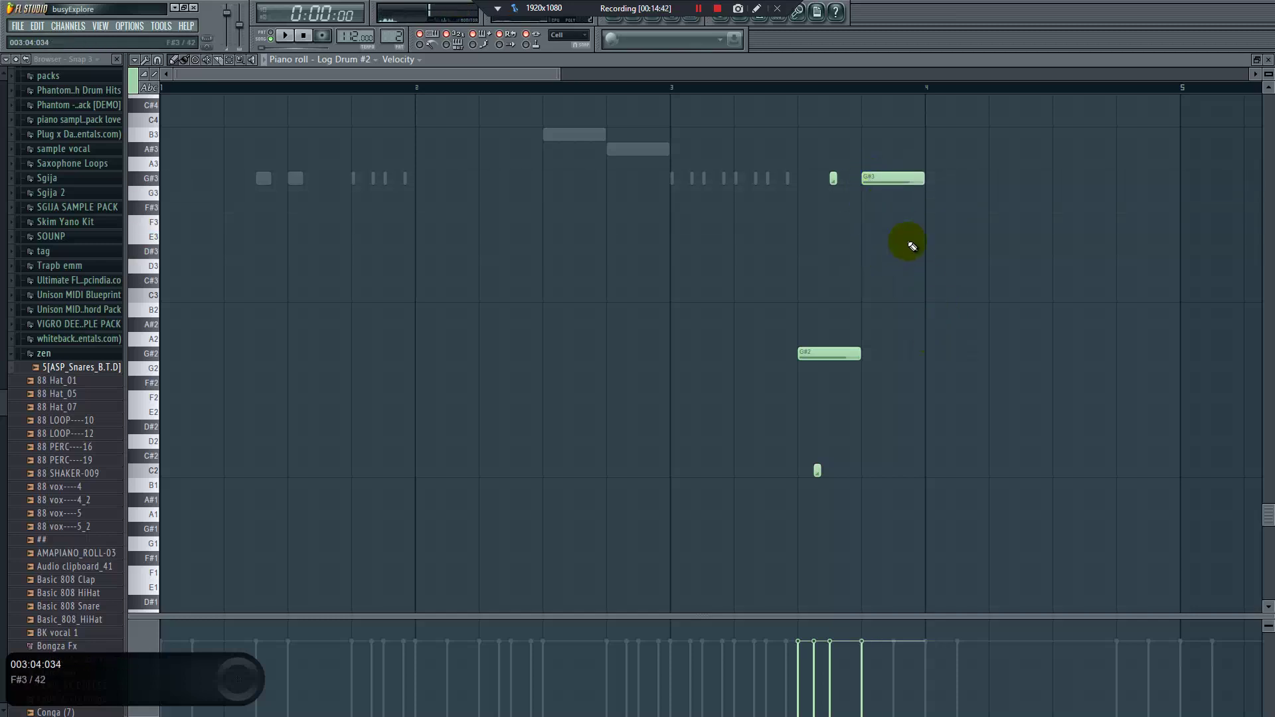
{"action": "left_click_drag", "start_coordinate": [907, 238], "coordinate": [878, 228]}
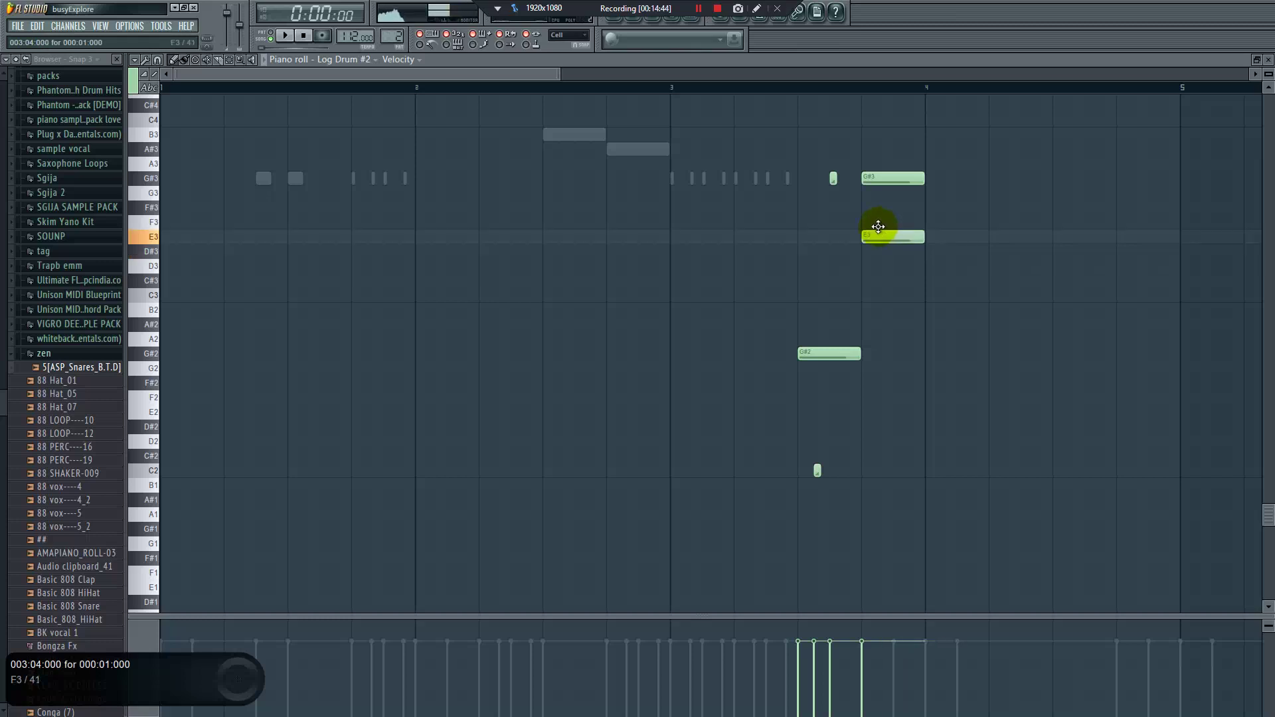
{"action": "left_click", "coordinate": [928, 250]}
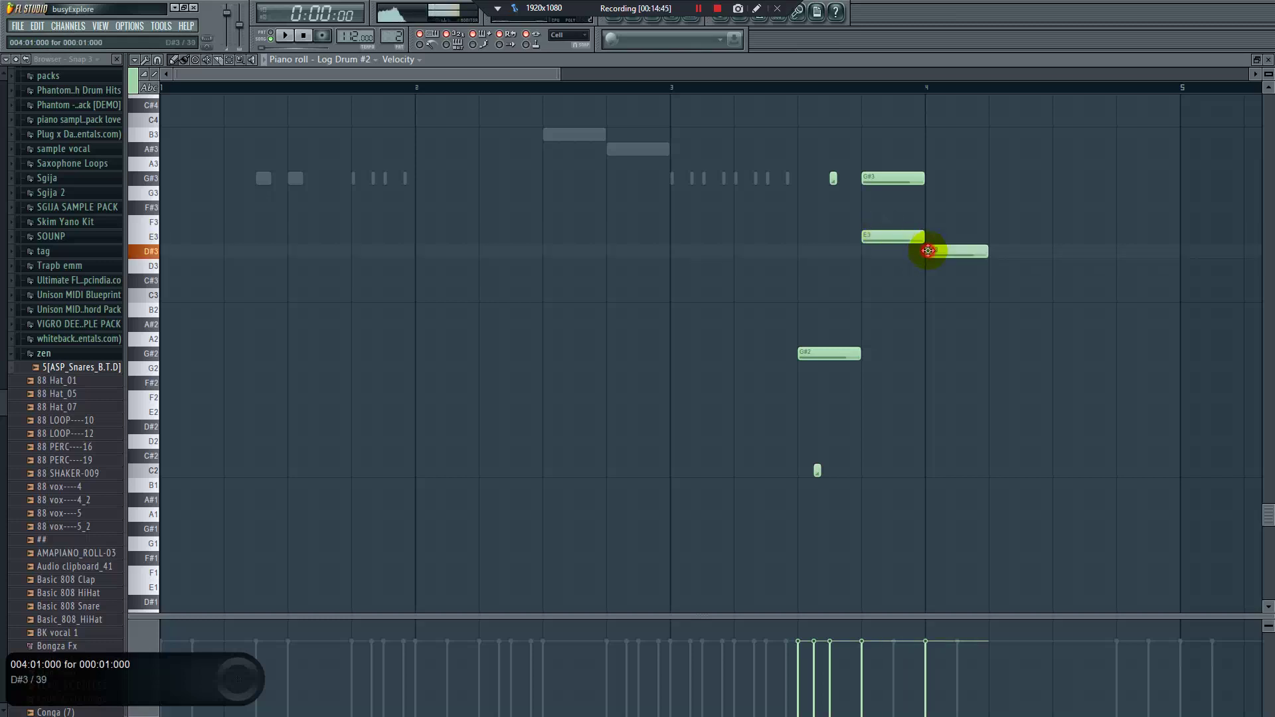
Copy Log Drum's run of short G#3 notes from bar 3 to beat 2 of bar 4, and lower the copy an octave to G#2
{"action": "double_click", "coordinate": [790, 180]}
{"action": "left_click_drag", "start_coordinate": [801, 178], "coordinate": [671, 178]}
{"action": "key", "text": "ctrl+b"}
{"action": "left_click_drag", "start_coordinate": [929, 183], "coordinate": [982, 173]}
{"action": "key", "text": "space"}
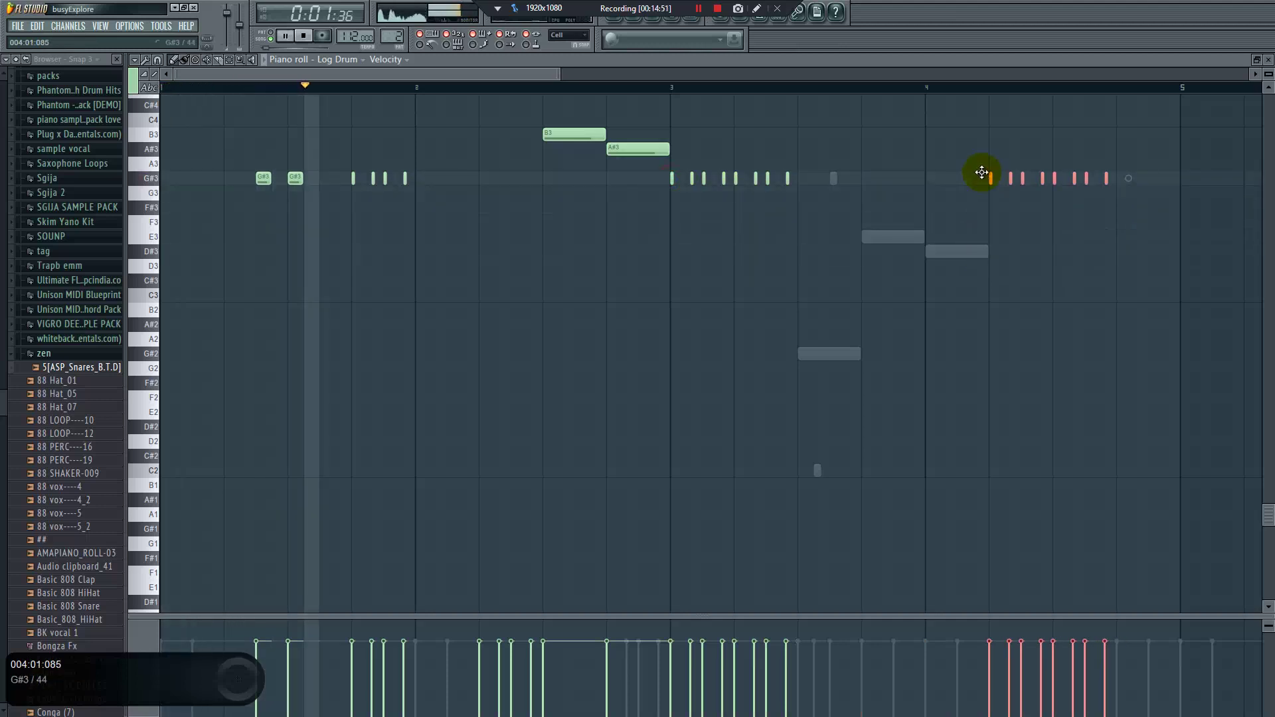
{"action": "key", "text": "ctrl+Down"}
{"action": "scroll", "coordinate": [1036, 209], "scroll_direction": "up", "scroll_amount": 3}
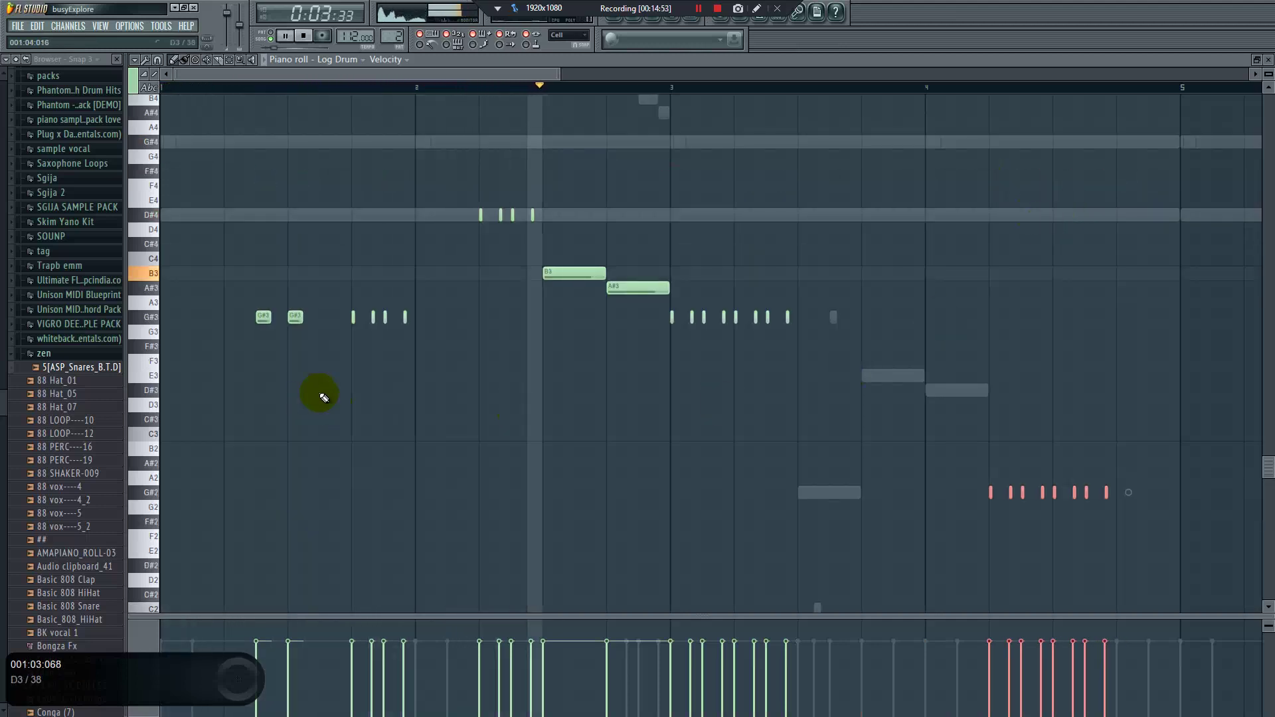
Delete the first two copied G#2 notes in bar 4, and remove Log Drum #2's D#3 note on beat 1 of that bar
{"action": "right_click", "coordinate": [1011, 492]}
{"action": "right_click", "coordinate": [991, 492]}
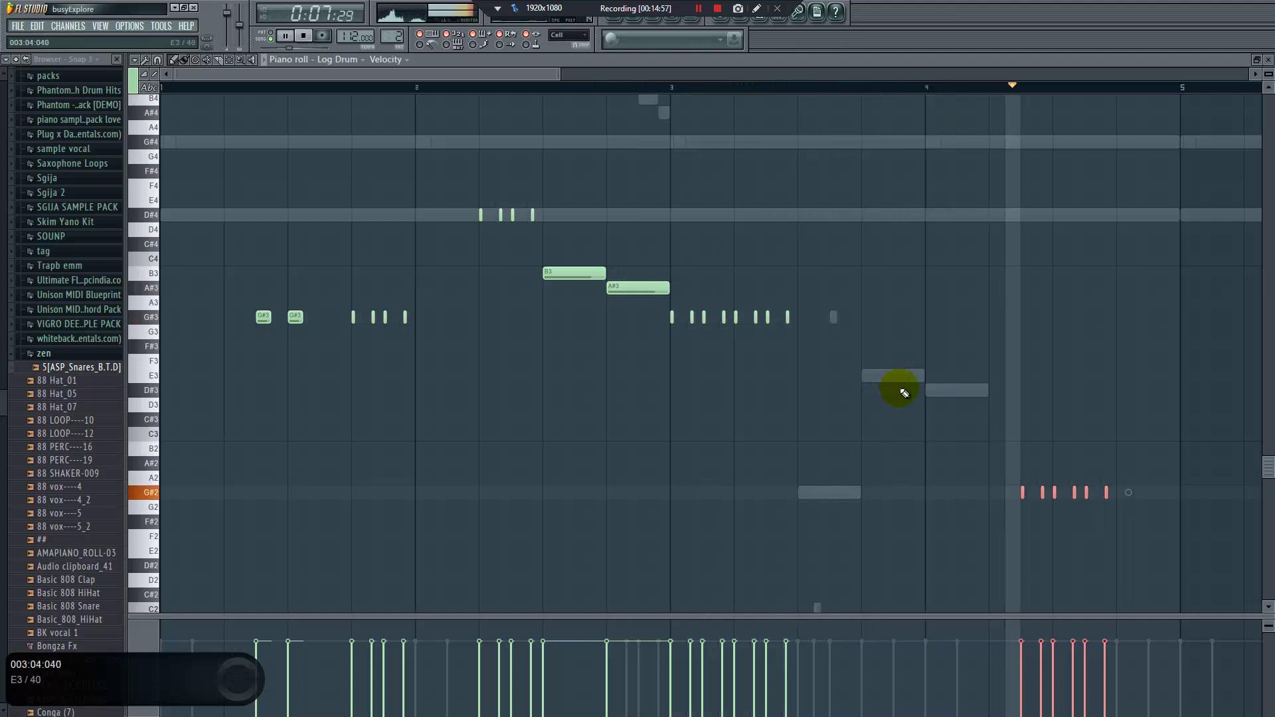
{"action": "key", "text": "space"}
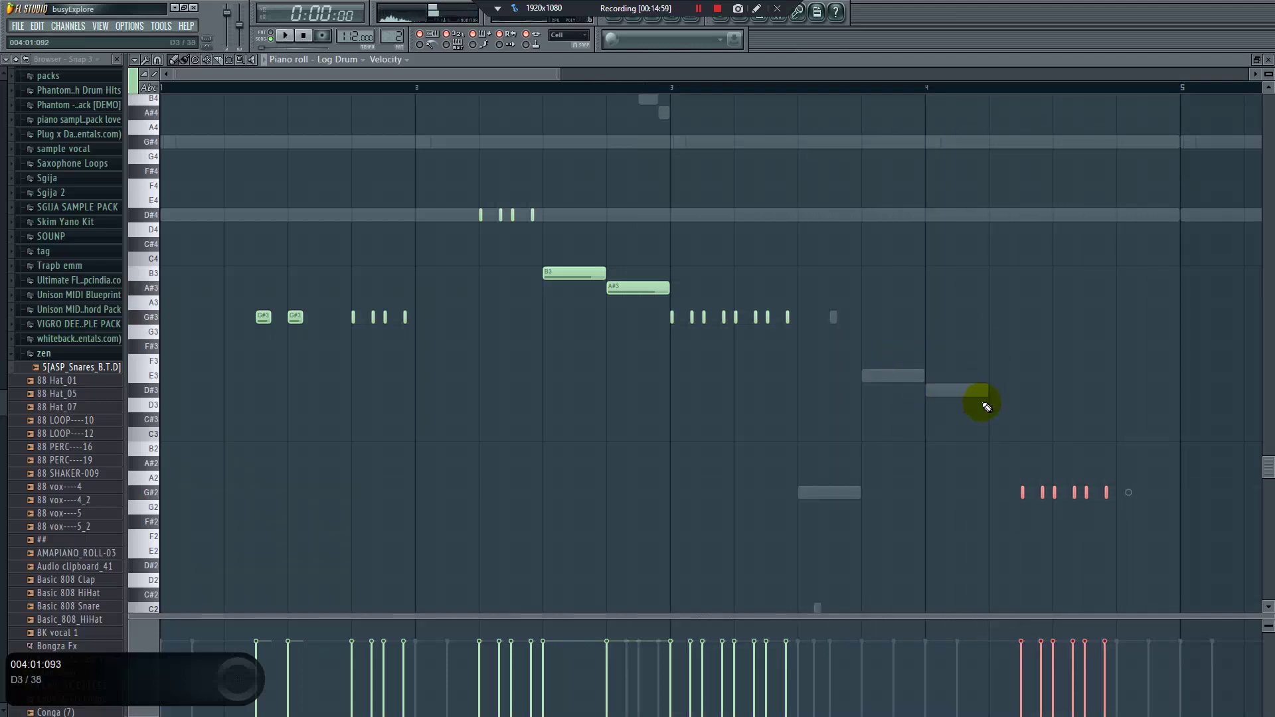
{"action": "double_click", "coordinate": [957, 393]}
{"action": "right_click", "coordinate": [957, 392]}
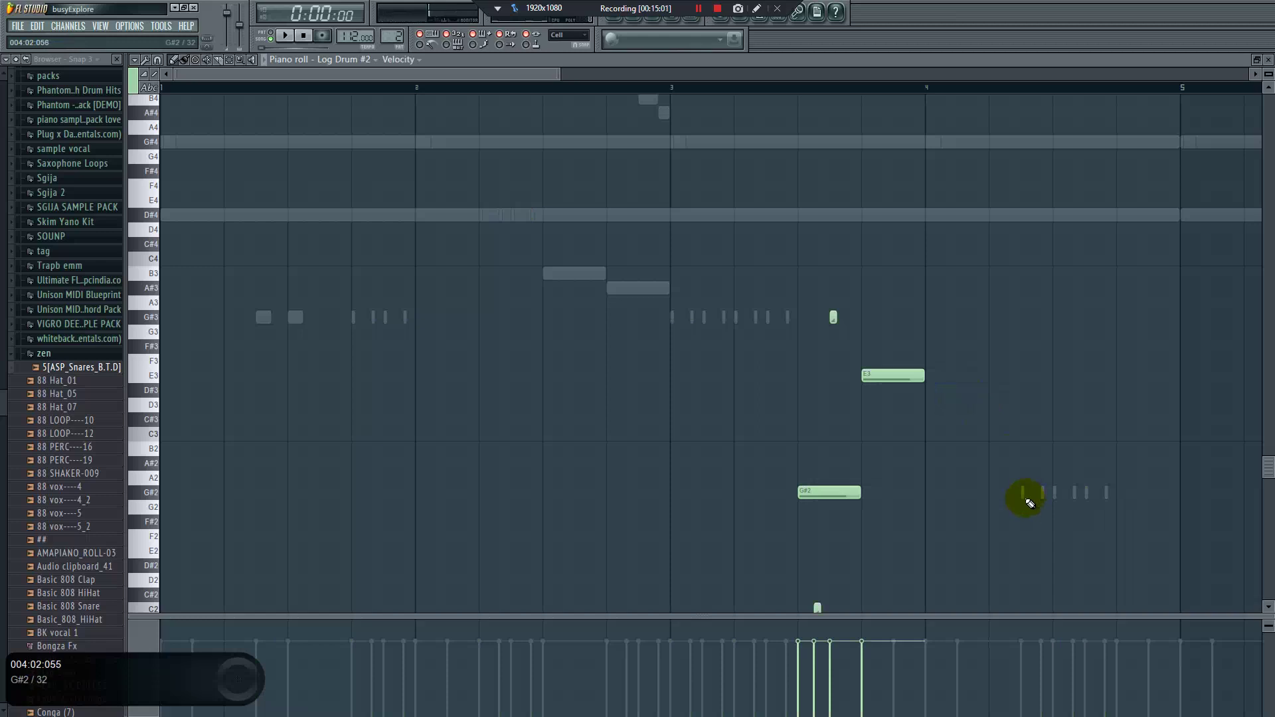
Fill beat 1 of bar 4 on Log Drum with four short D#2 notes and audition the pattern
{"action": "double_click", "coordinate": [1026, 500]}
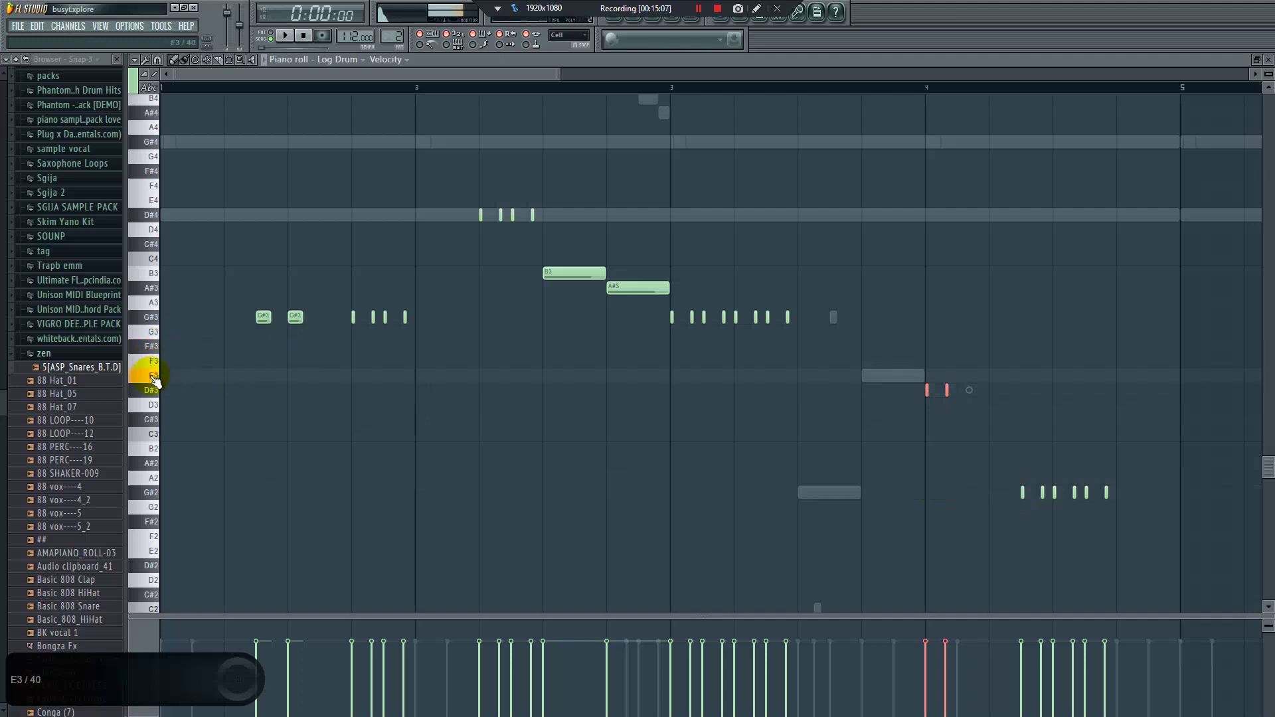
{"action": "key", "text": "space"}
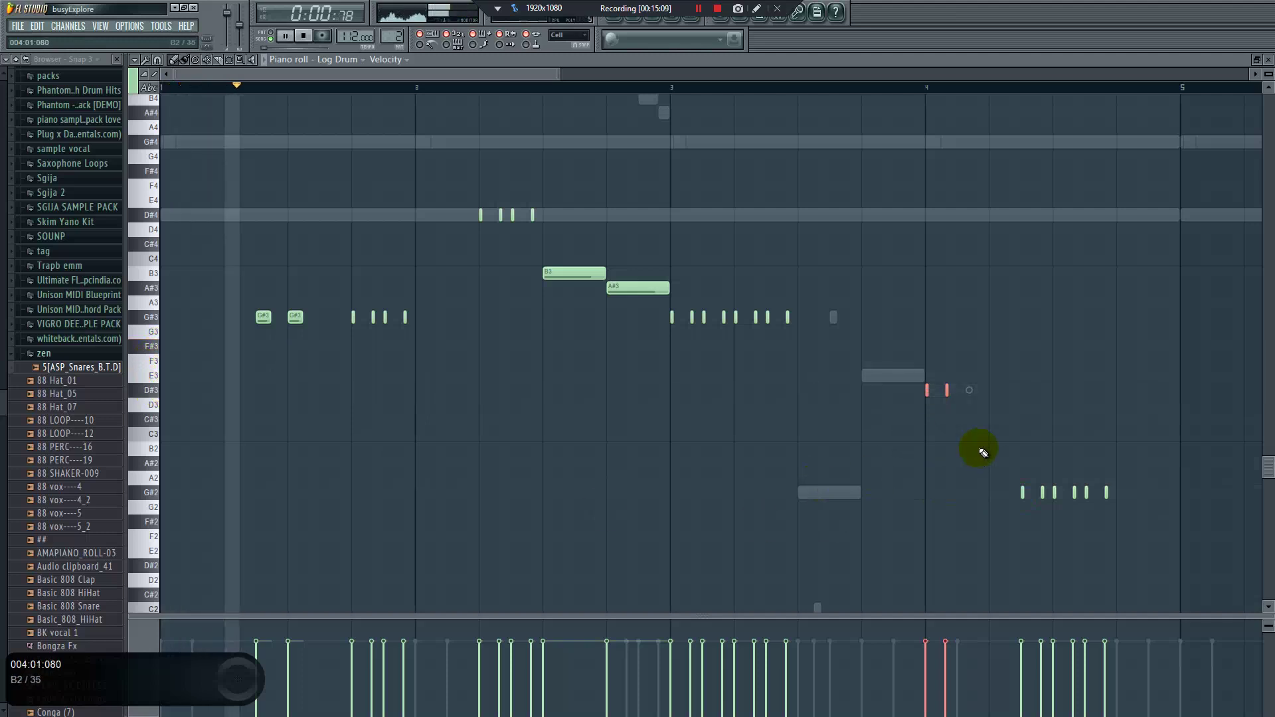
{"action": "key", "text": "ctrl+Down"}
{"action": "left_click_drag", "start_coordinate": [868, 571], "coordinate": [925, 529]}
{"action": "key", "text": "ctrl+b"}
{"action": "key", "text": "ctrl+d"}
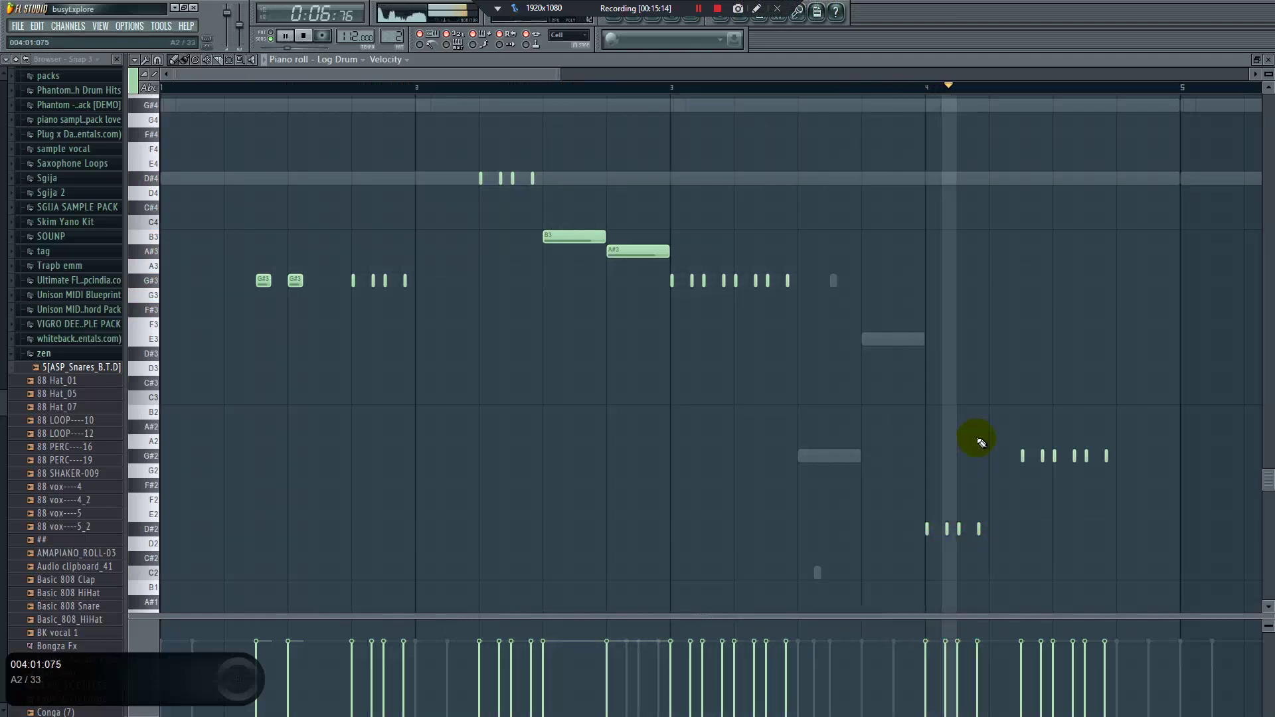
{"action": "key", "text": "space"}
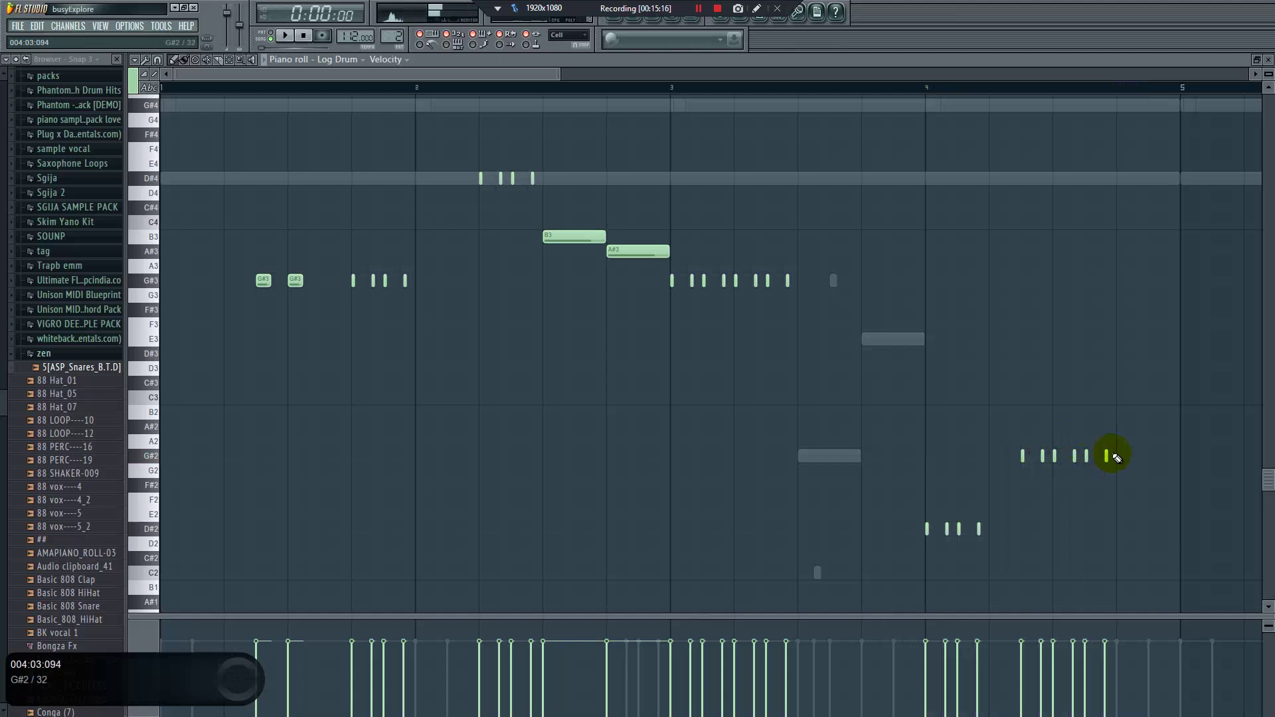
On Log Drum #2, add a one-beat G#2 note on beat 4 of bar 4 with short slide notes at D#5, G#5 and D#6
{"action": "double_click", "coordinate": [908, 342]}
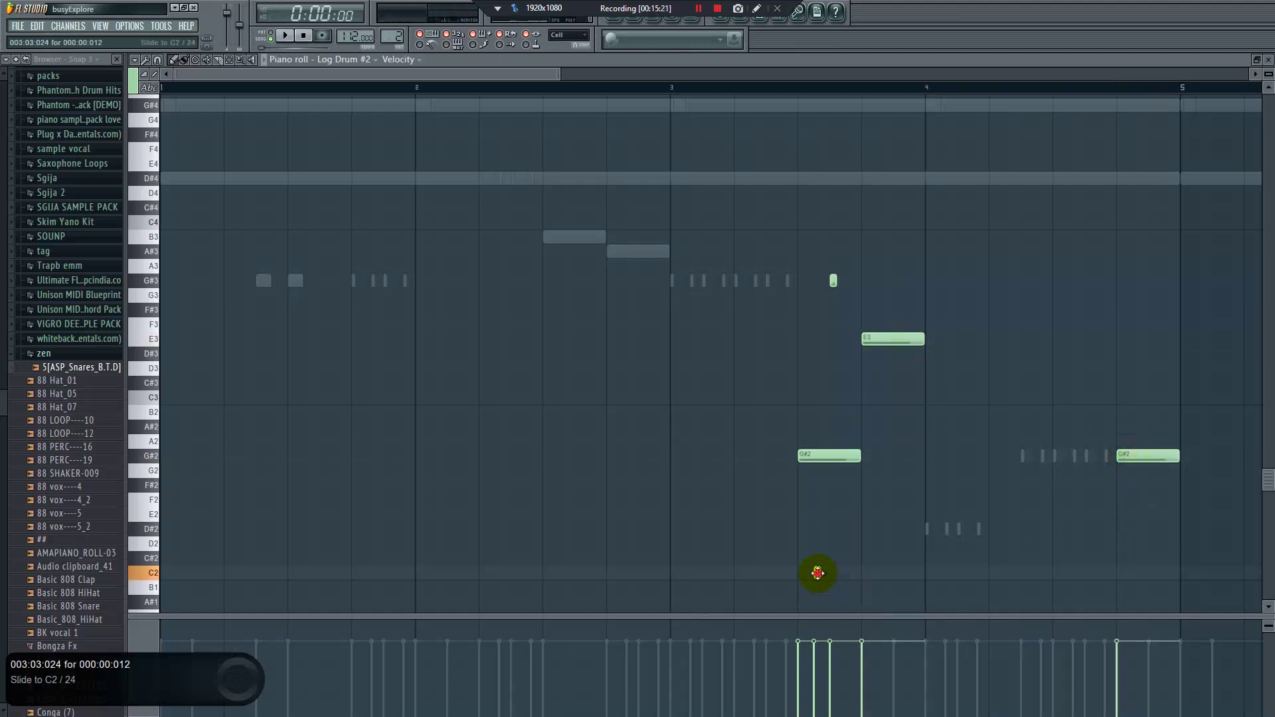
{"action": "left_click", "coordinate": [1146, 179]}
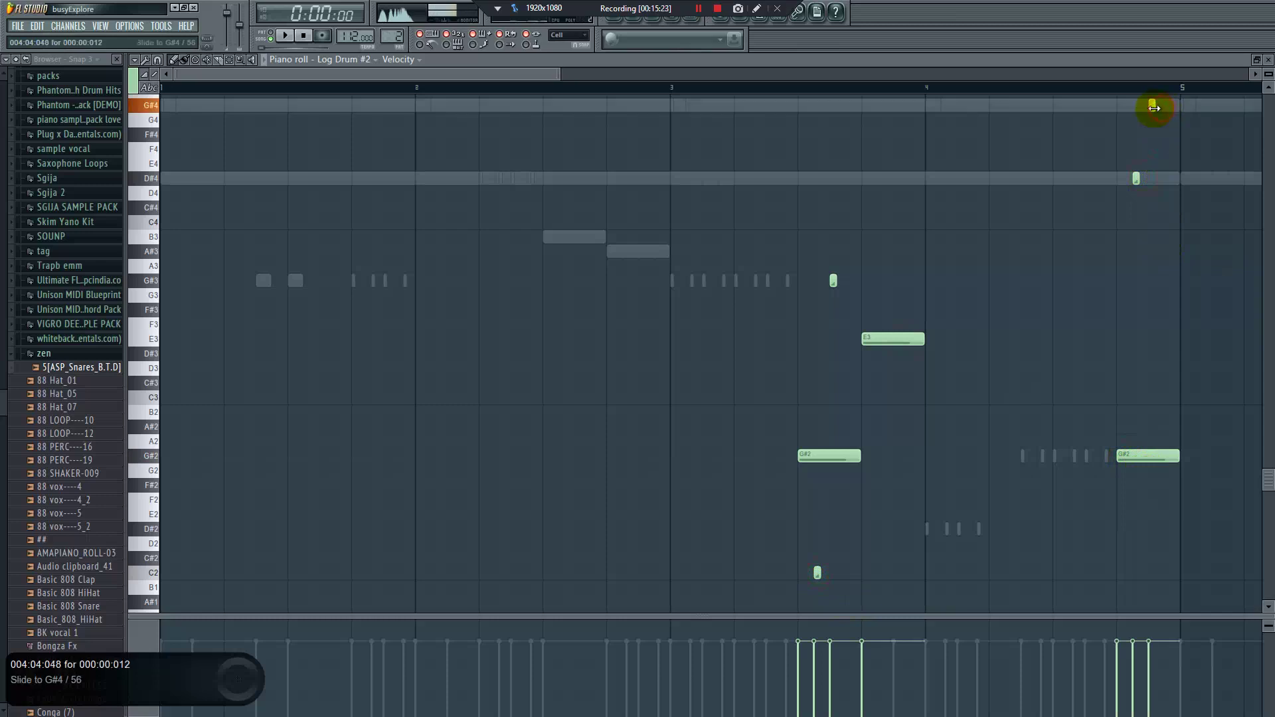
{"action": "scroll", "coordinate": [1166, 128], "scroll_direction": "up", "scroll_amount": 4}
{"action": "left_click_drag", "start_coordinate": [1143, 359], "coordinate": [1073, 396]}
{"action": "scroll", "coordinate": [1073, 396], "scroll_direction": "down", "scroll_amount": 2}
{"action": "key", "text": "space"}
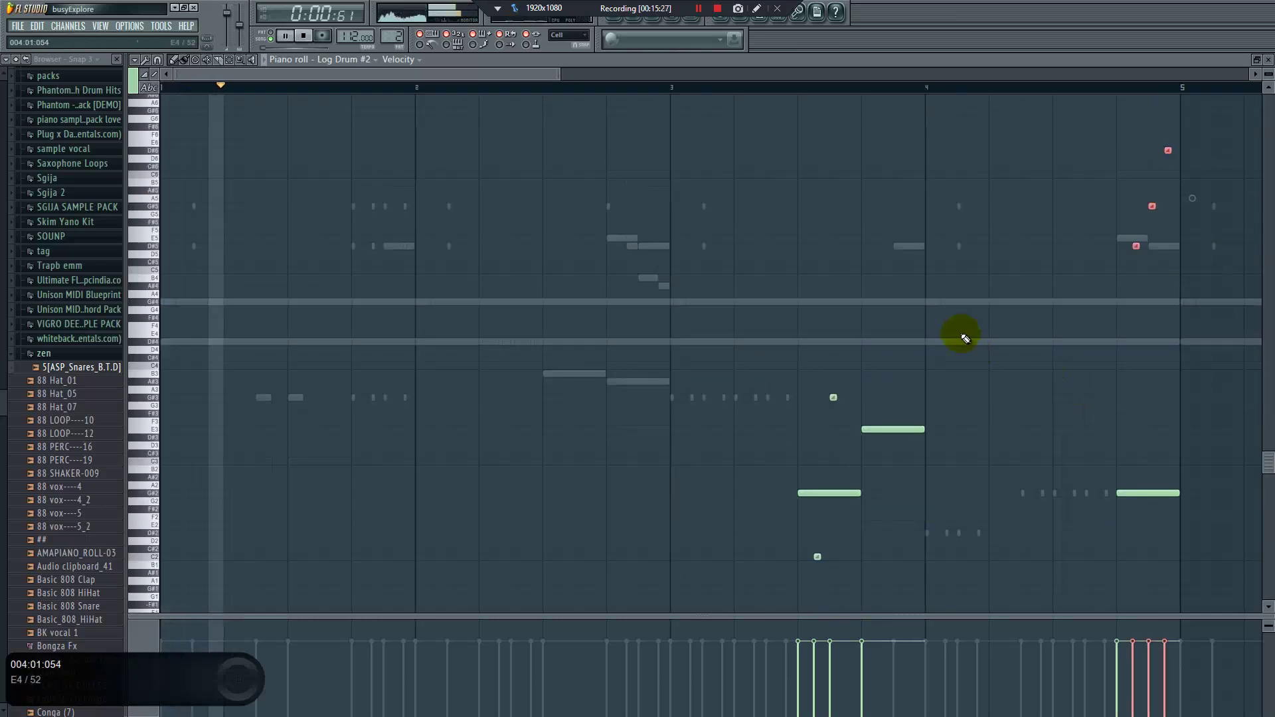
{"action": "scroll", "coordinate": [888, 264], "scroll_direction": "down", "scroll_amount": 3}
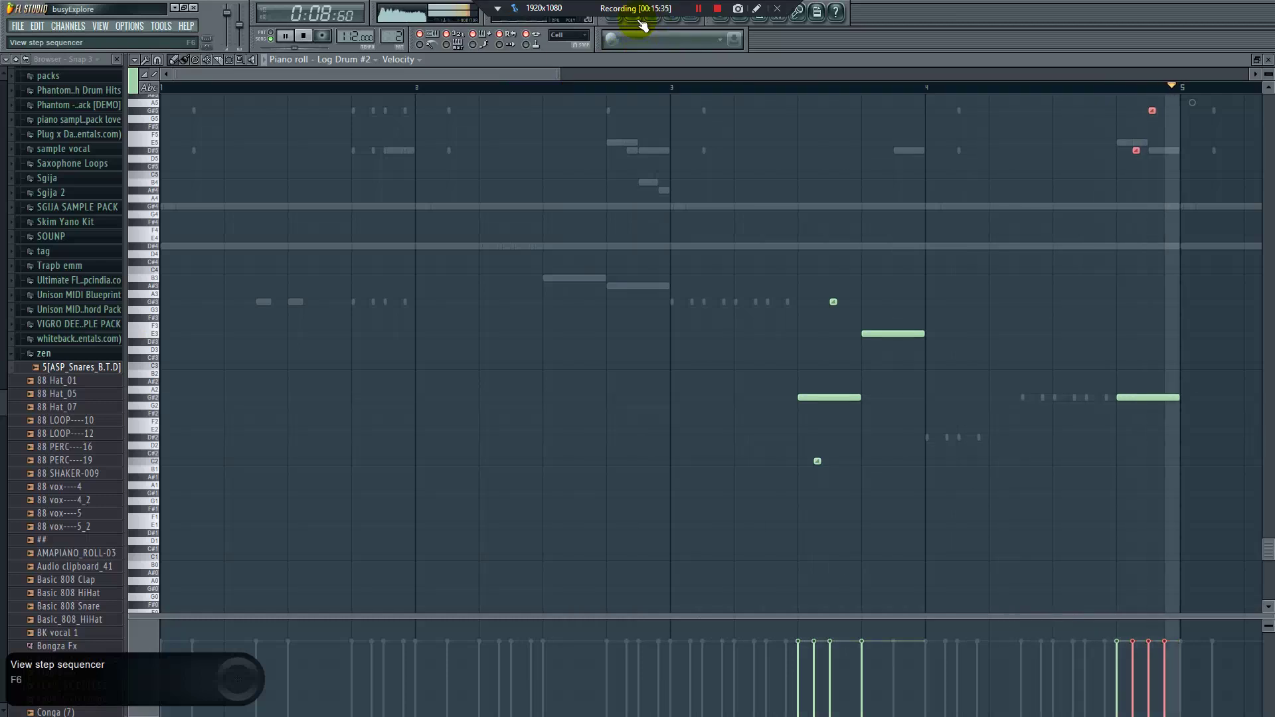
{"action": "key", "text": "space"}
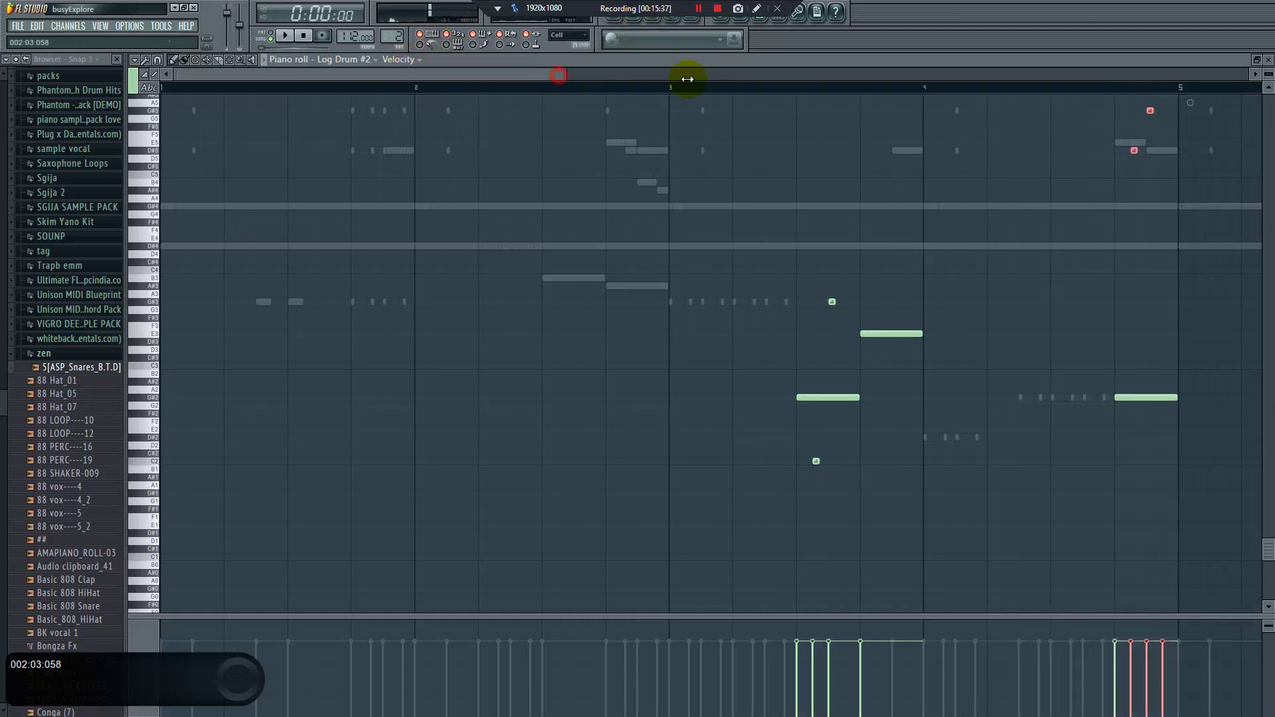
On Log Drum, copy the group of four short G#3 notes to beat 1 of bar 5, and again an octave lower at G#2 on beat 2
{"action": "scroll", "coordinate": [688, 77], "scroll_direction": "down", "scroll_amount": 3}
{"action": "scroll", "coordinate": [777, 159], "scroll_direction": "up", "scroll_amount": 4}
{"action": "left_click_drag", "start_coordinate": [800, 178], "coordinate": [515, 601]}
{"action": "scroll", "coordinate": [541, 478], "scroll_direction": "down", "scroll_amount": 5}
{"action": "right_click", "coordinate": [500, 258]}
{"action": "right_click", "coordinate": [500, 258]}
{"action": "left_click_drag", "start_coordinate": [518, 255], "coordinate": [699, 265]}
{"action": "left_click_drag", "start_coordinate": [847, 261], "coordinate": [745, 260]}
{"action": "key", "text": "ctrl+Down"}
{"action": "scroll", "coordinate": [751, 265], "scroll_direction": "up", "scroll_amount": 1}
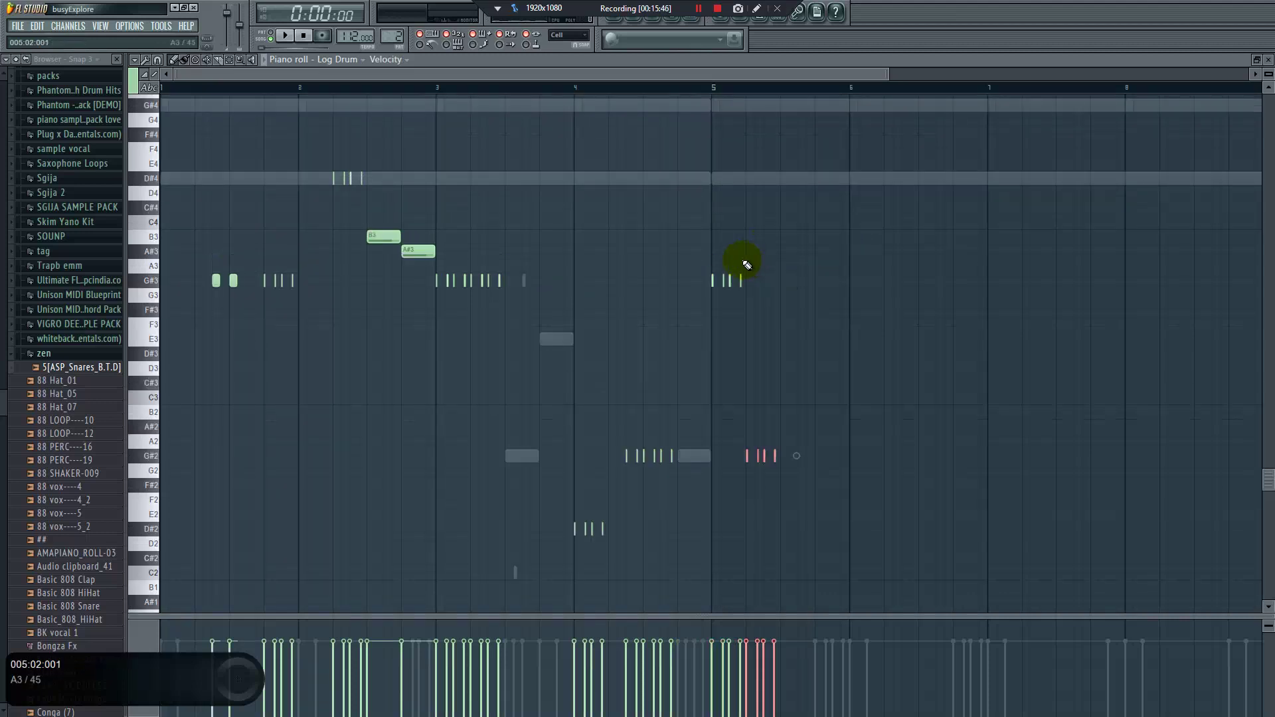
Add one-beat G#2 notes on beats 3 and 4 of bar 5 and play the pattern back
{"action": "left_click", "coordinate": [384, 238]}
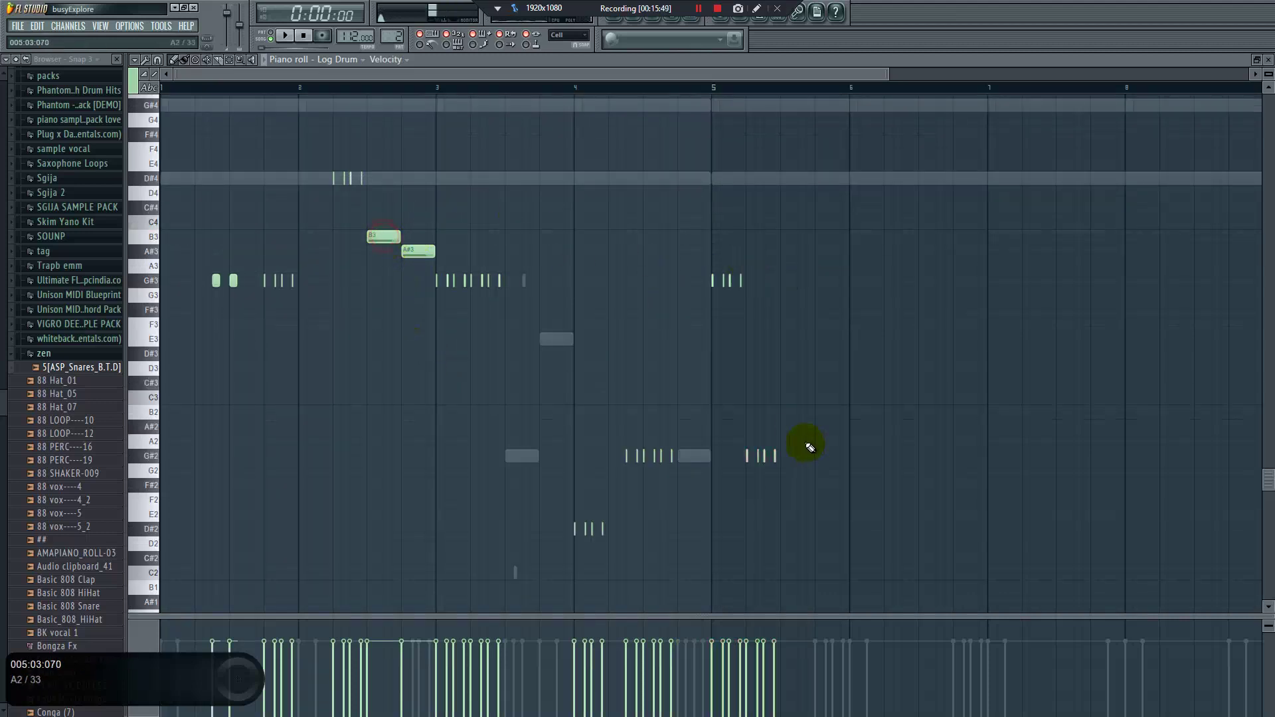
{"action": "key", "text": "space"}
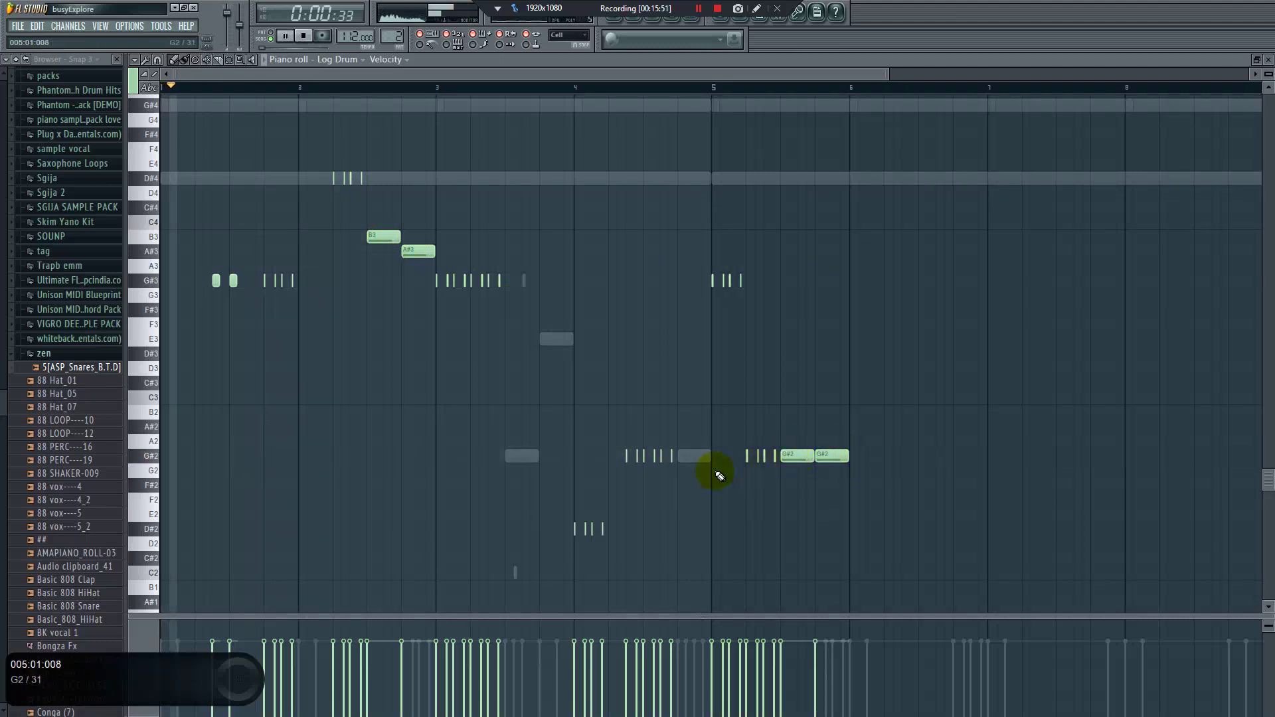
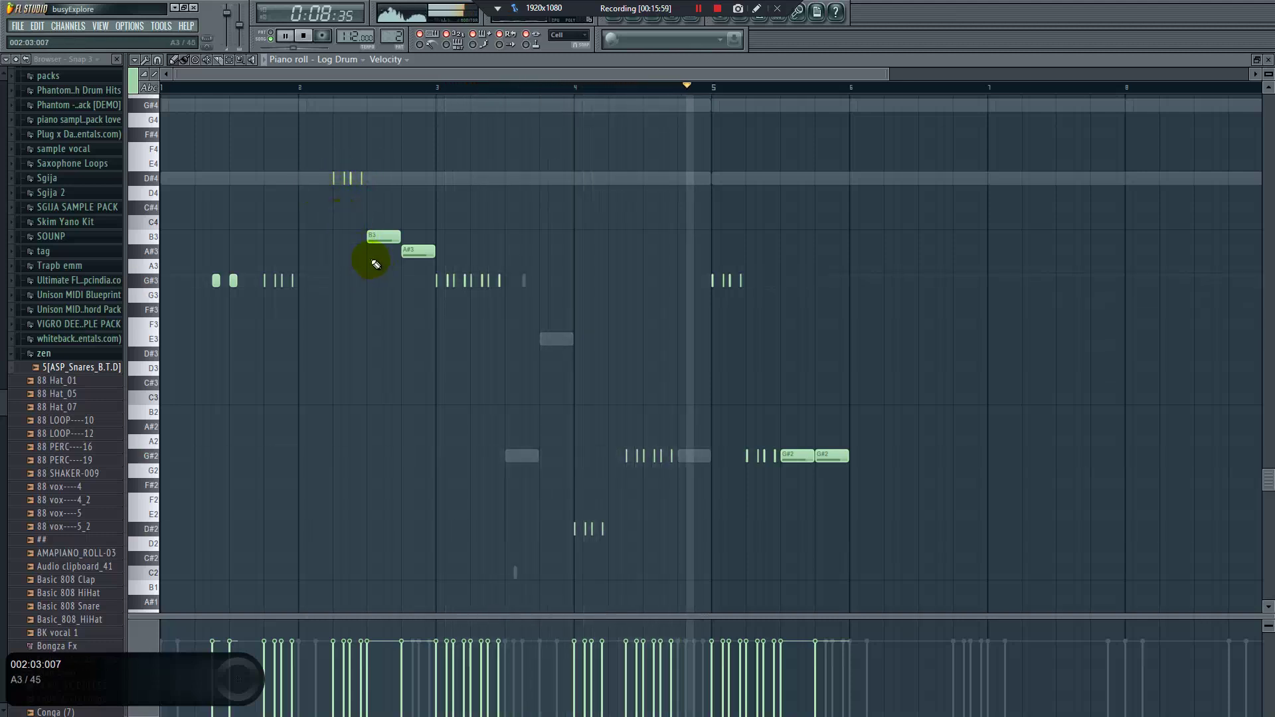
{"action": "key", "text": "space"}
Lower bar 2's short D#4 notes and its B3 note by an octave, and audition the change
{"action": "left_click_drag", "start_coordinate": [310, 158], "coordinate": [382, 244]}
{"action": "key", "text": "shift+Down"}
{"action": "scroll", "coordinate": [379, 242], "scroll_direction": "down", "scroll_amount": 1}
{"action": "key", "text": "space"}
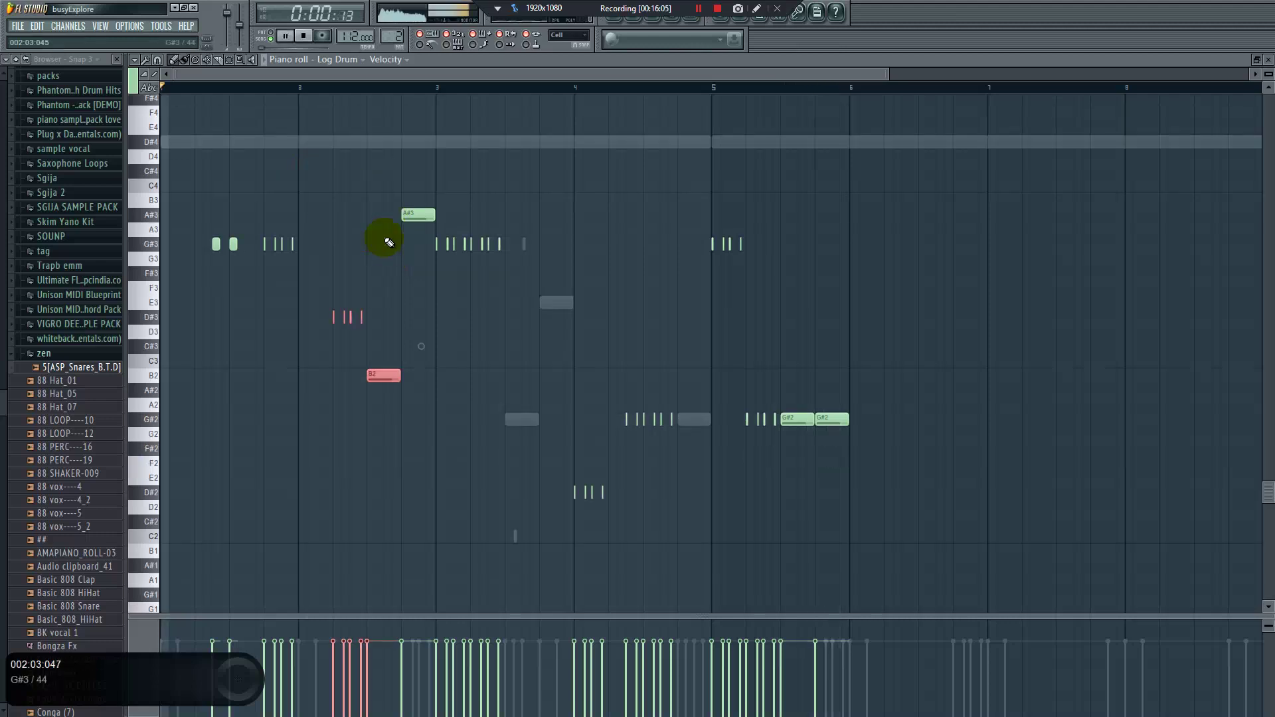
{"action": "left_click", "coordinate": [471, 304]}
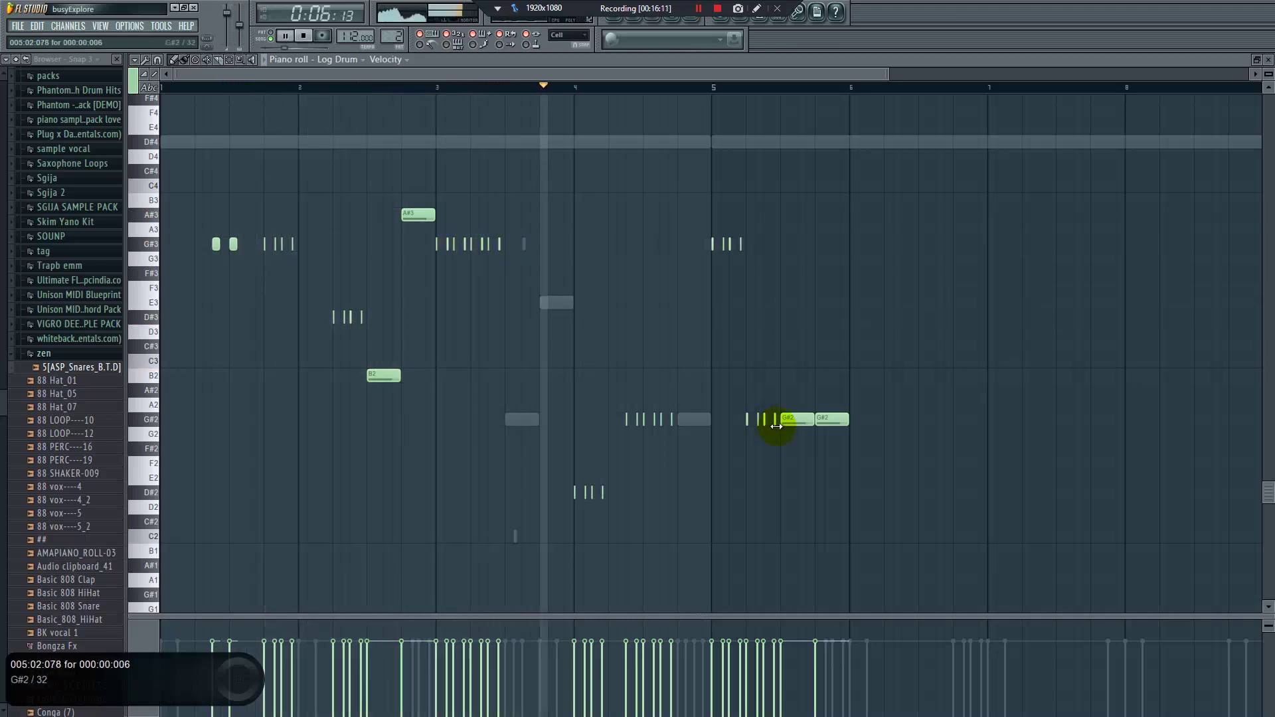
Raise the beat 4 note of bar 5 an octave to G#3 and add four G#3 notes across bar 6, the middle two half a beat long
{"action": "left_click", "coordinate": [834, 419], "text": "ctrl"}
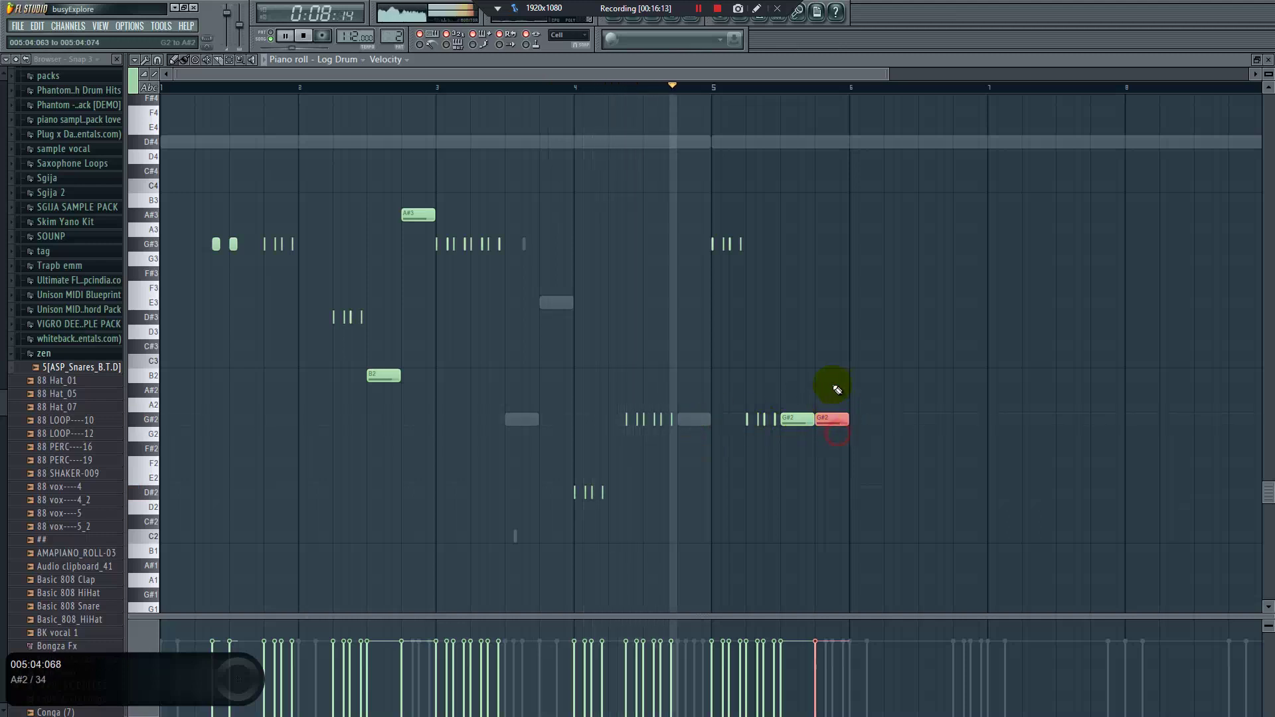
{"action": "key", "text": "ctrl+Up"}
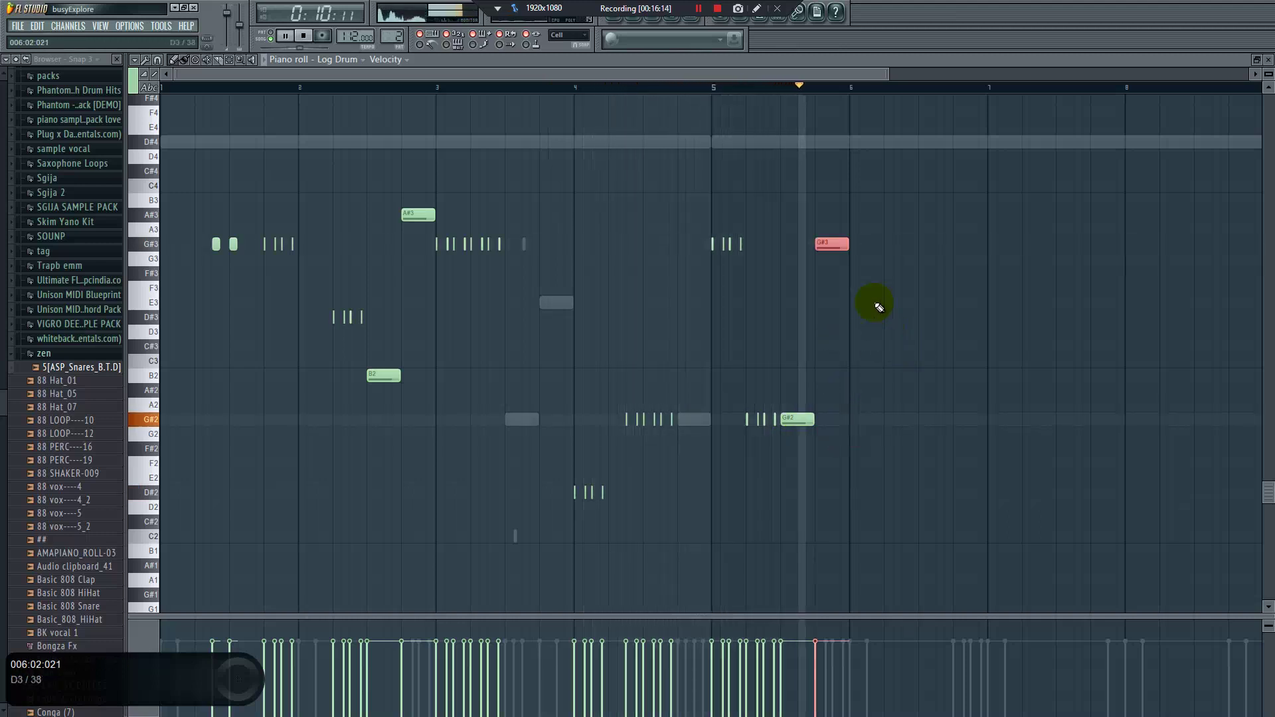
{"action": "key", "text": "space"}
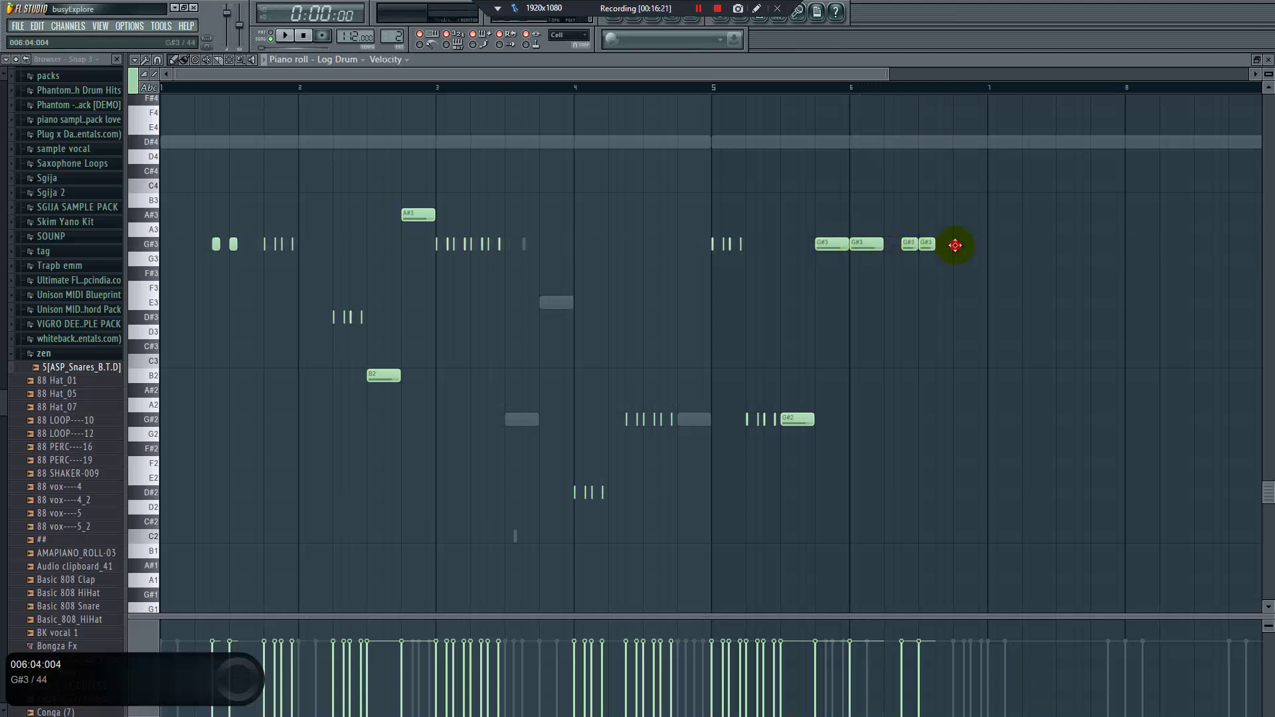
{"action": "key", "text": "space"}
Copy bar 5's four short G#3 notes to the start of bar 7, lower them to G#2, and repeat the group on beat 2
{"action": "left_click_drag", "start_coordinate": [711, 245], "coordinate": [774, 244]}
{"action": "left_click_drag", "start_coordinate": [965, 249], "coordinate": [1016, 243]}
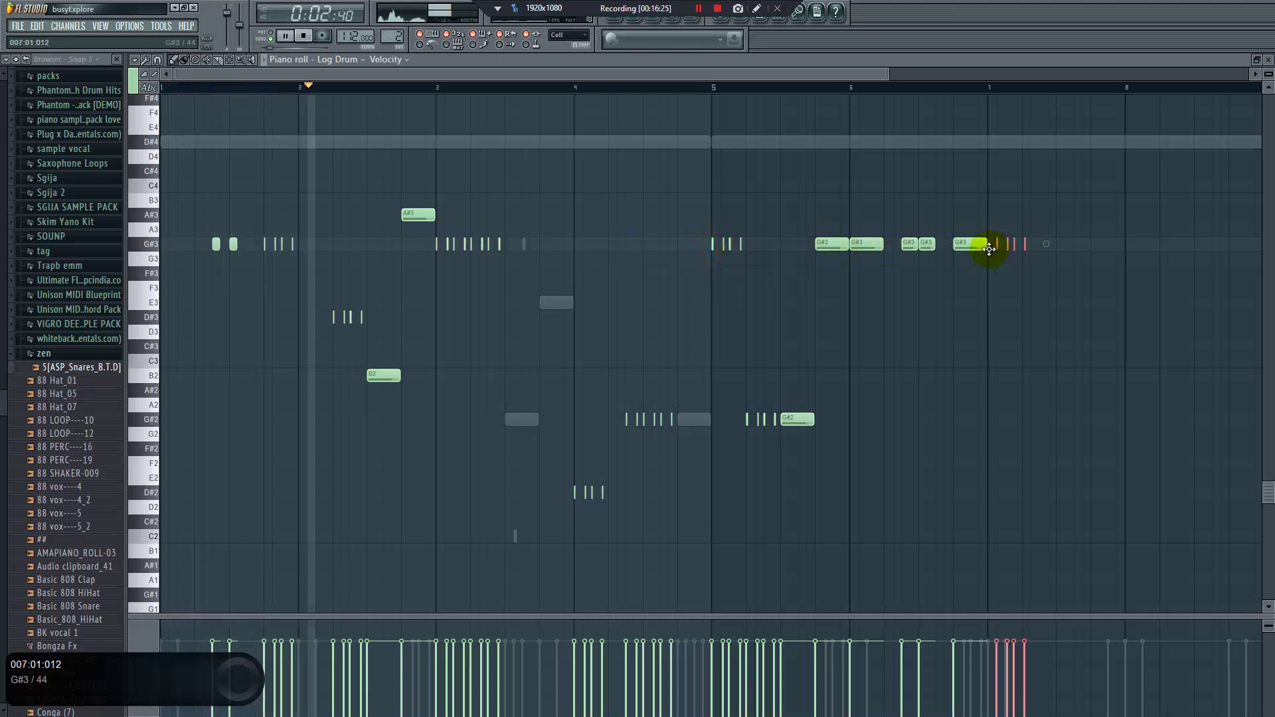
{"action": "key", "text": "ctrl+Down"}
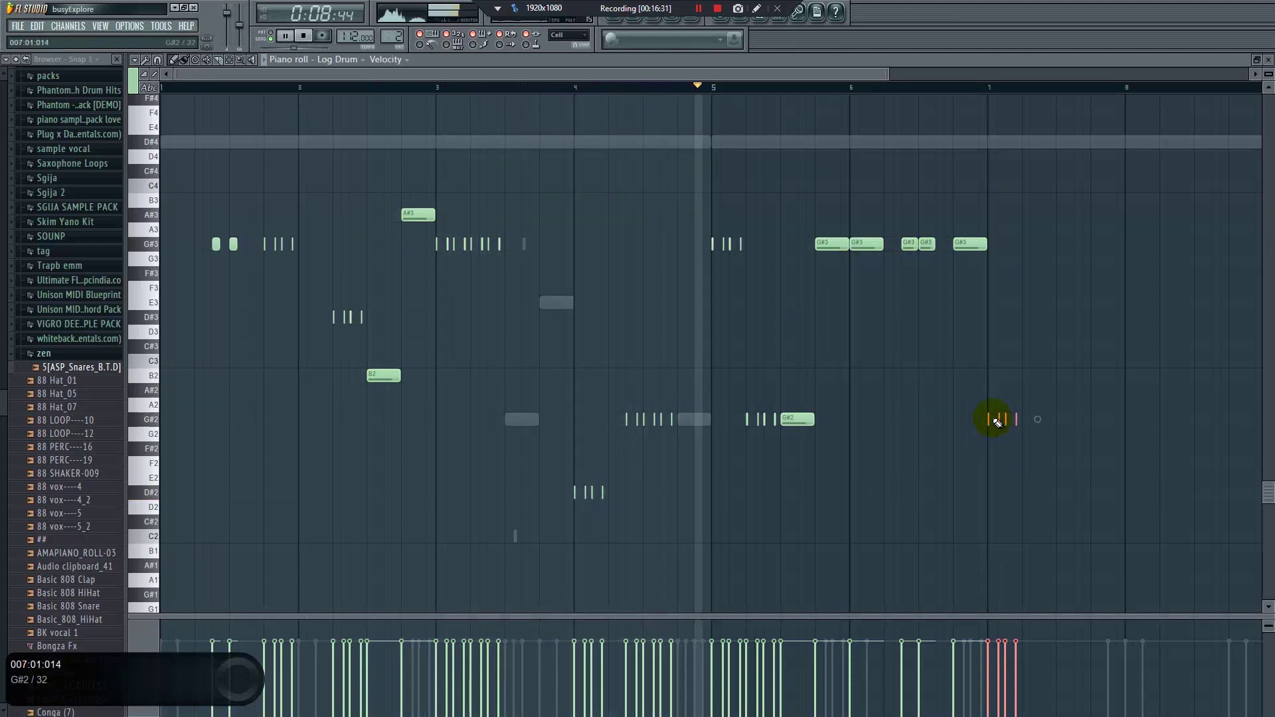
{"action": "left_click_drag", "start_coordinate": [988, 421], "coordinate": [1026, 423]}
Add a one-beat D#3 note on beat 3 and a one-beat D3 note on beat 4 of bar 7
{"action": "left_click", "coordinate": [1083, 366]}
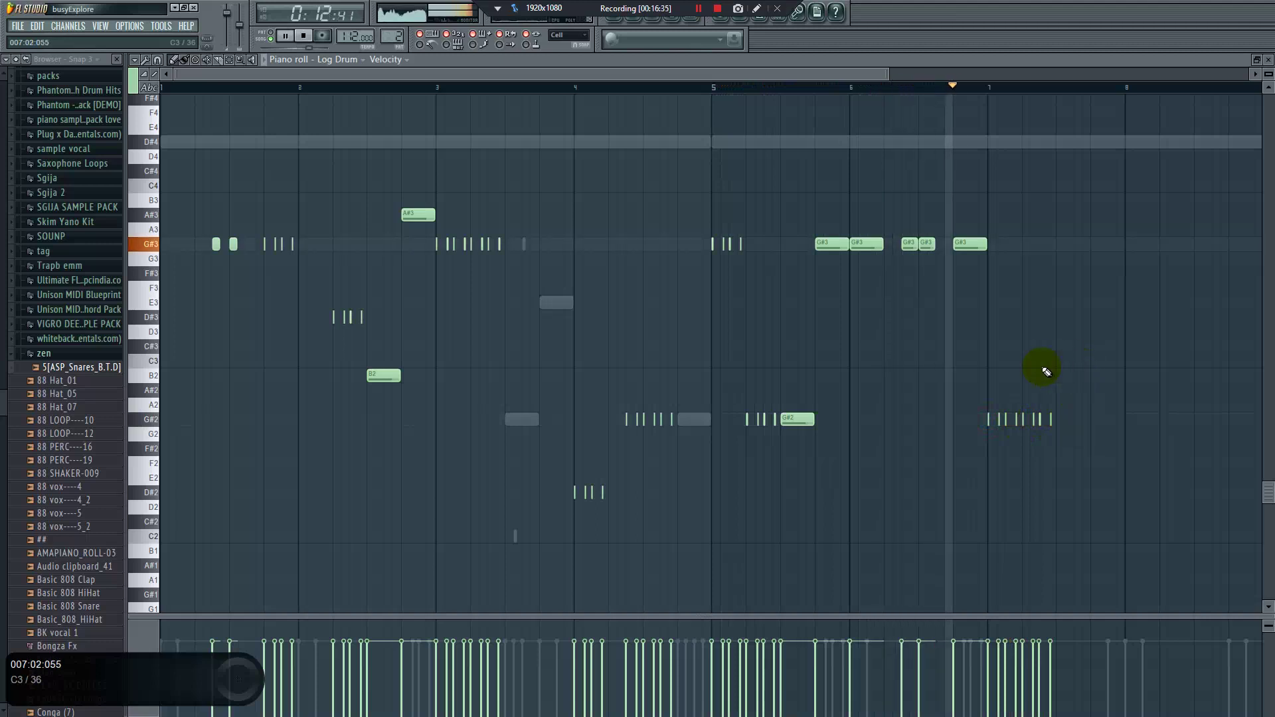
{"action": "key", "text": "space"}
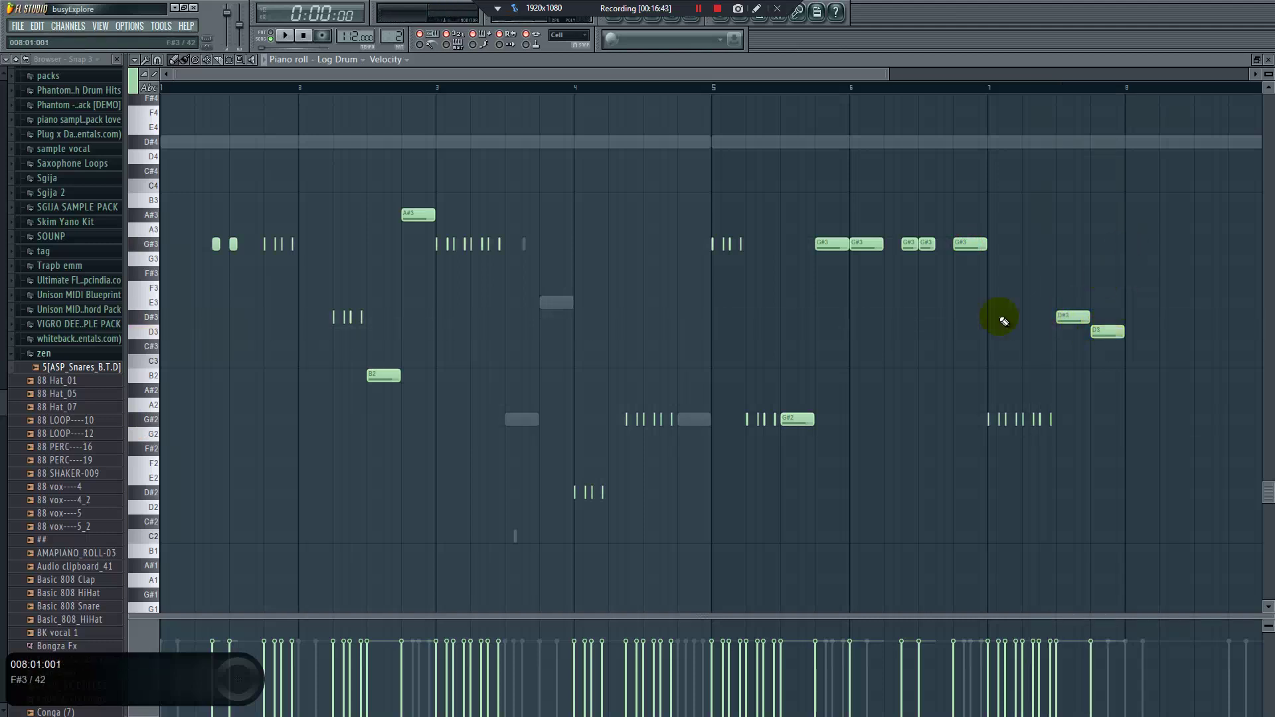
On Log Drum #2, add a one-beat G#2 note at the start of bar 8 with short slide notes at C2 and G#3 halfway through it
{"action": "double_click", "coordinate": [699, 420]}
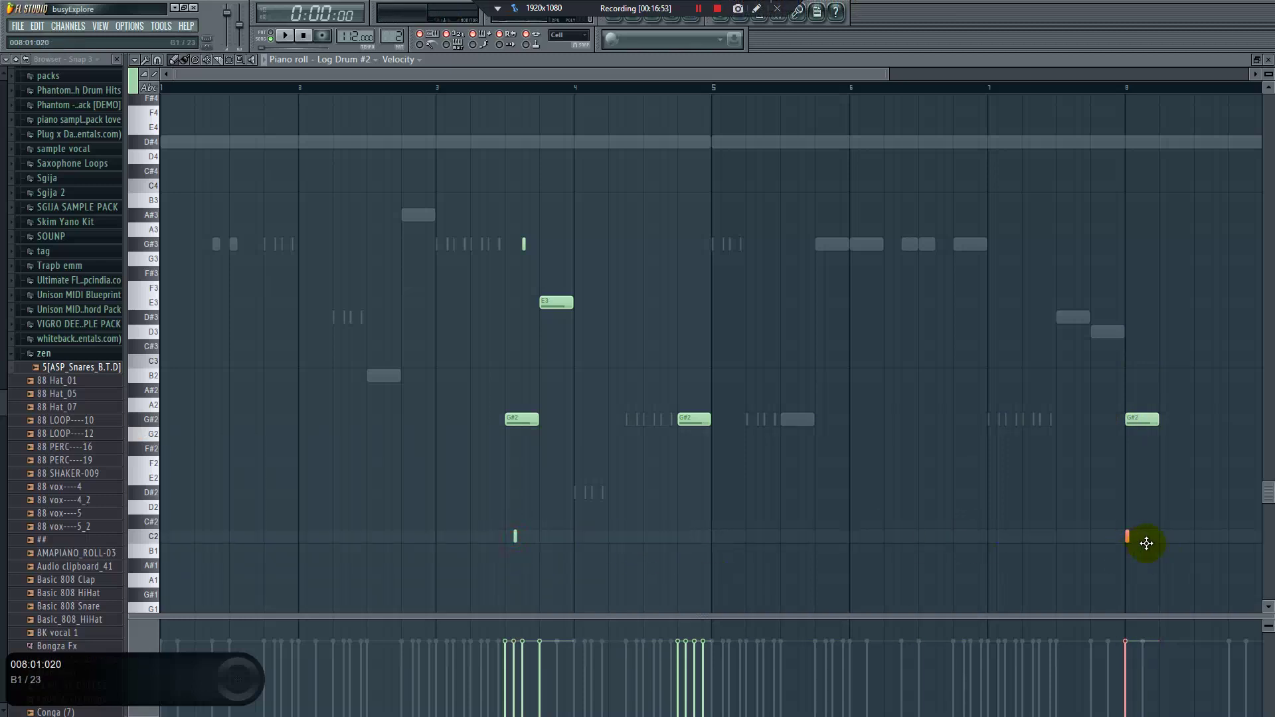
{"action": "key", "text": "space"}
{"action": "left_click_drag", "start_coordinate": [564, 229], "coordinate": [505, 249]}
{"action": "left_click", "coordinate": [1144, 244]}
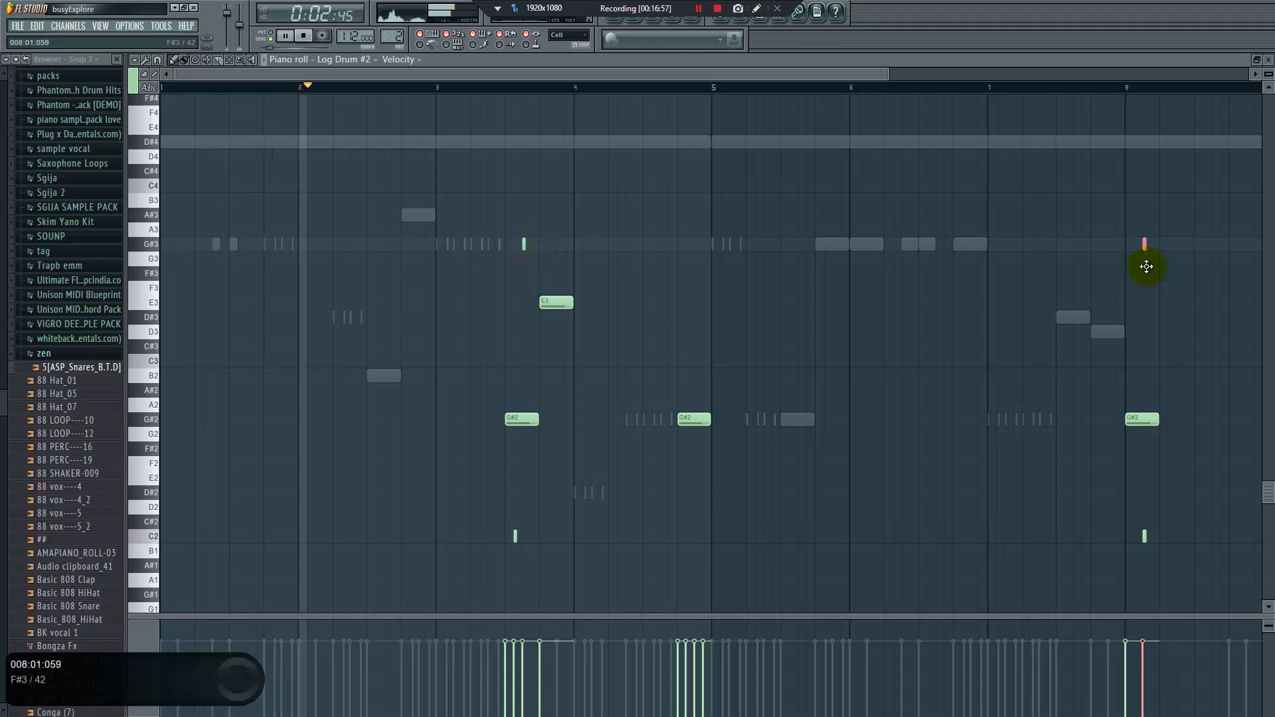
On Log Drum #2, add a one-beat G#2 note on beat 4 of bar 8, matching the one on beat 4 of bar 4
{"action": "double_click", "coordinate": [500, 247]}
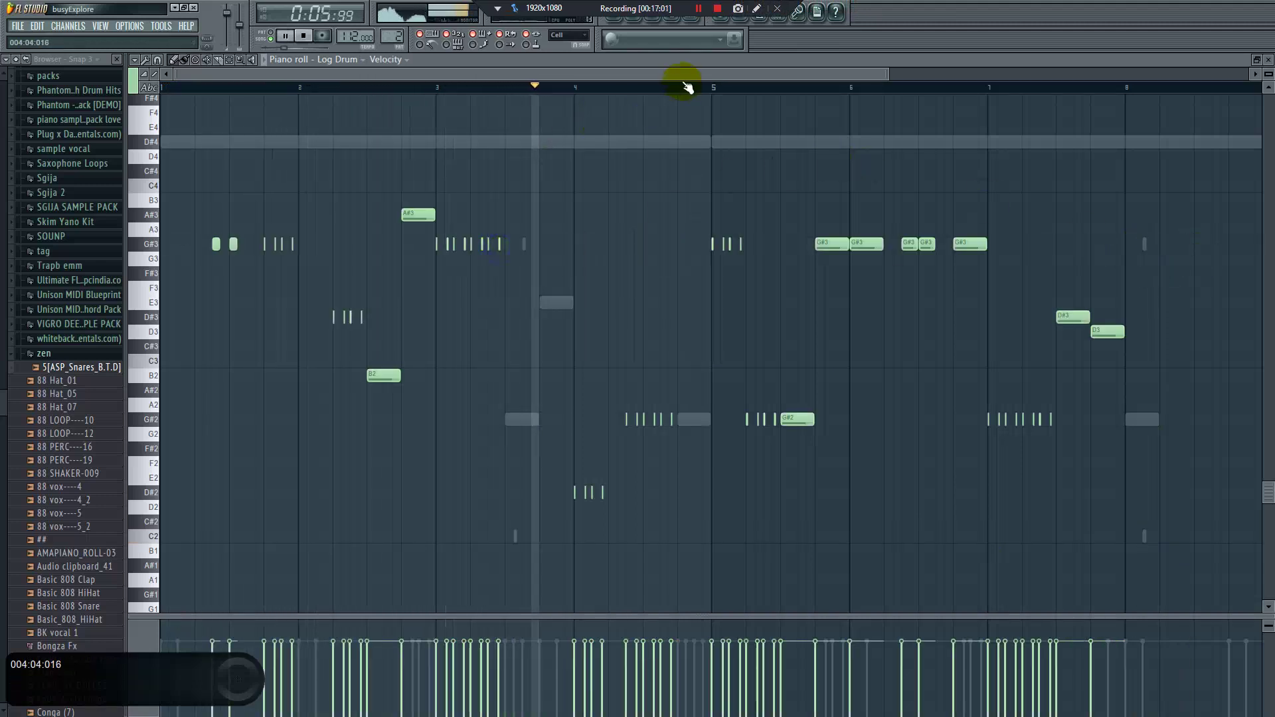
{"action": "left_click_drag", "start_coordinate": [682, 71], "coordinate": [856, 74]}
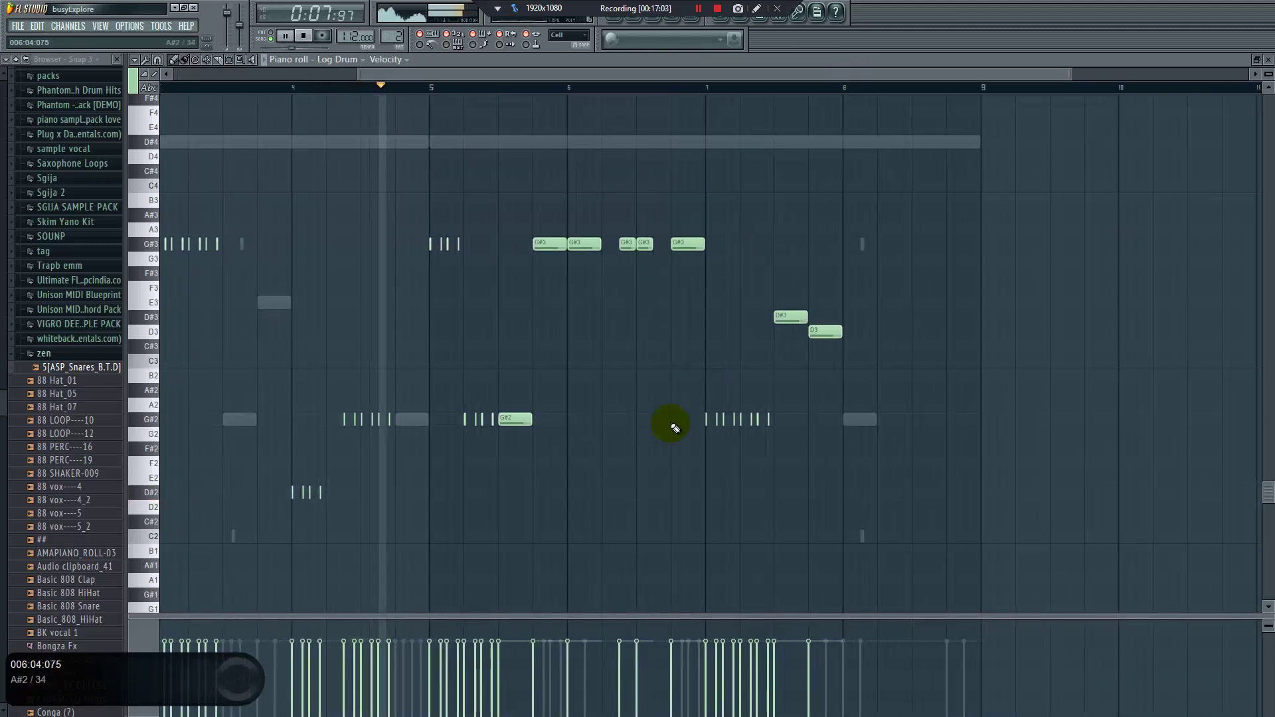
{"action": "double_click", "coordinate": [412, 419]}
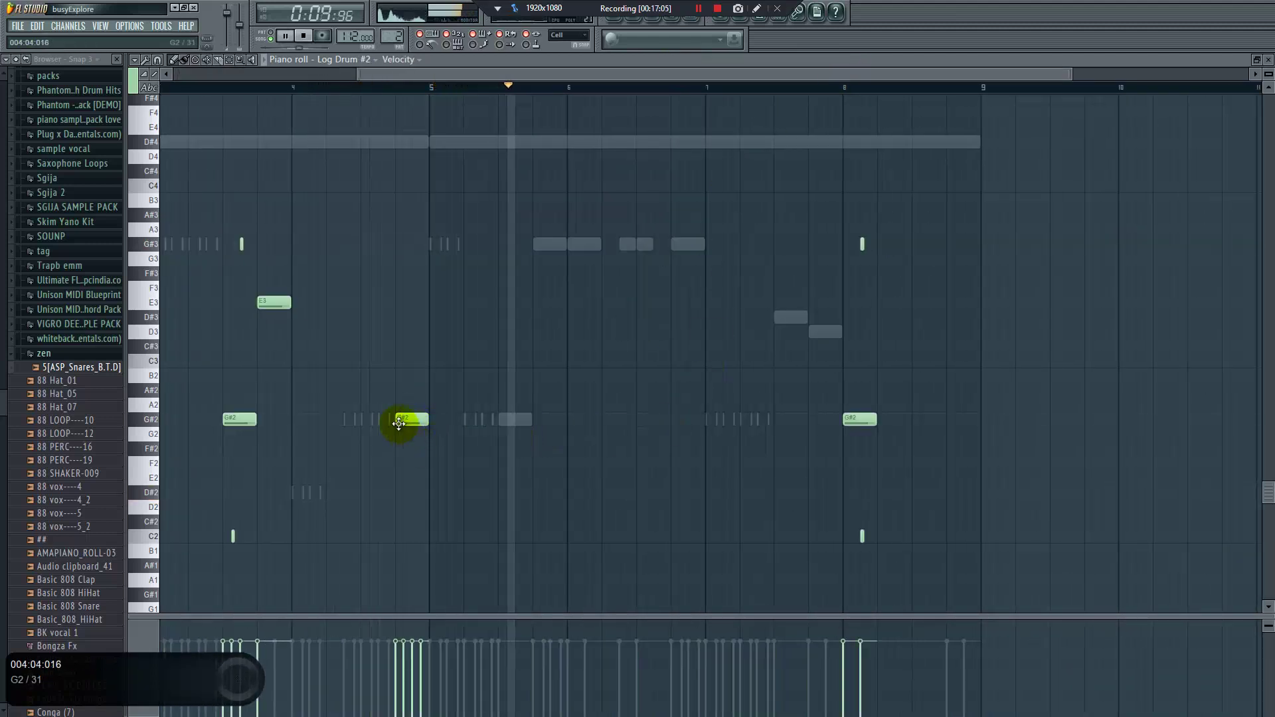
{"action": "scroll", "coordinate": [409, 494], "scroll_direction": "up", "scroll_amount": 3}
{"action": "scroll", "coordinate": [409, 494], "scroll_direction": "down", "scroll_amount": 5}
{"action": "left_click", "coordinate": [513, 376]}
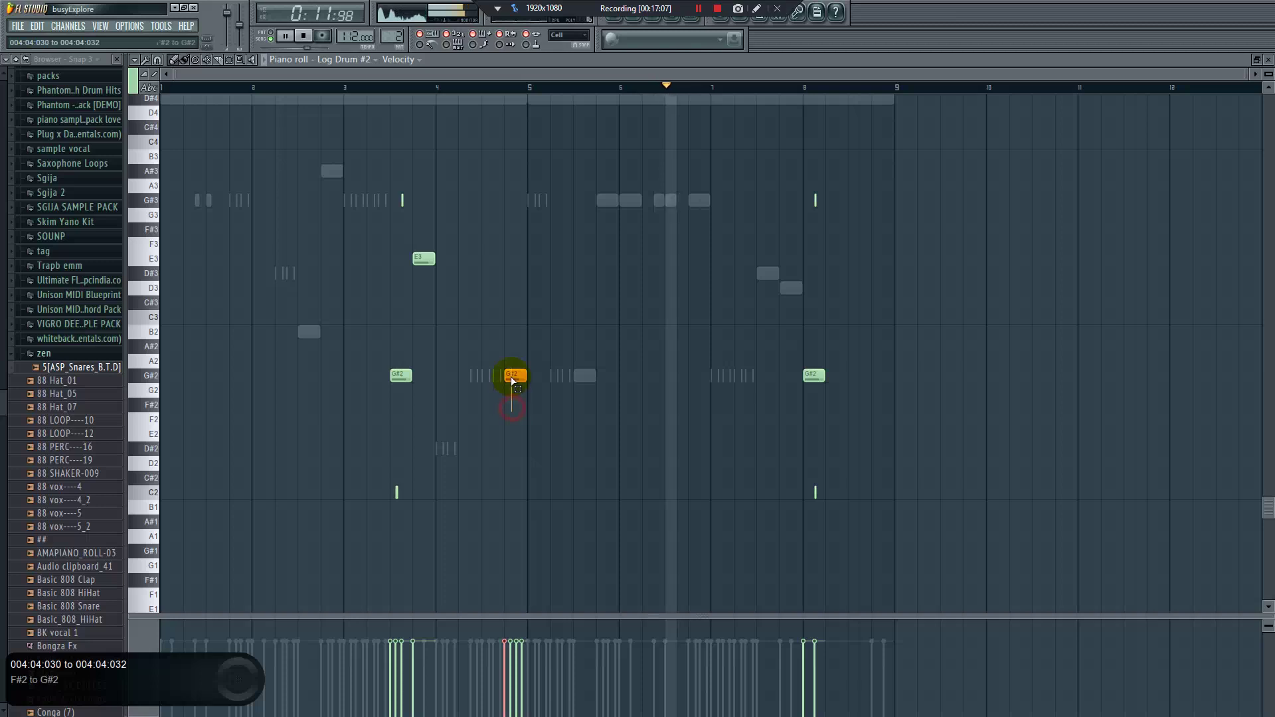
{"action": "left_click", "coordinate": [882, 378]}
On Log Drum, copy the last three G#3 notes of bar 6 to the same positions in bar 8 and lower them to G#2
{"action": "double_click", "coordinate": [791, 289]}
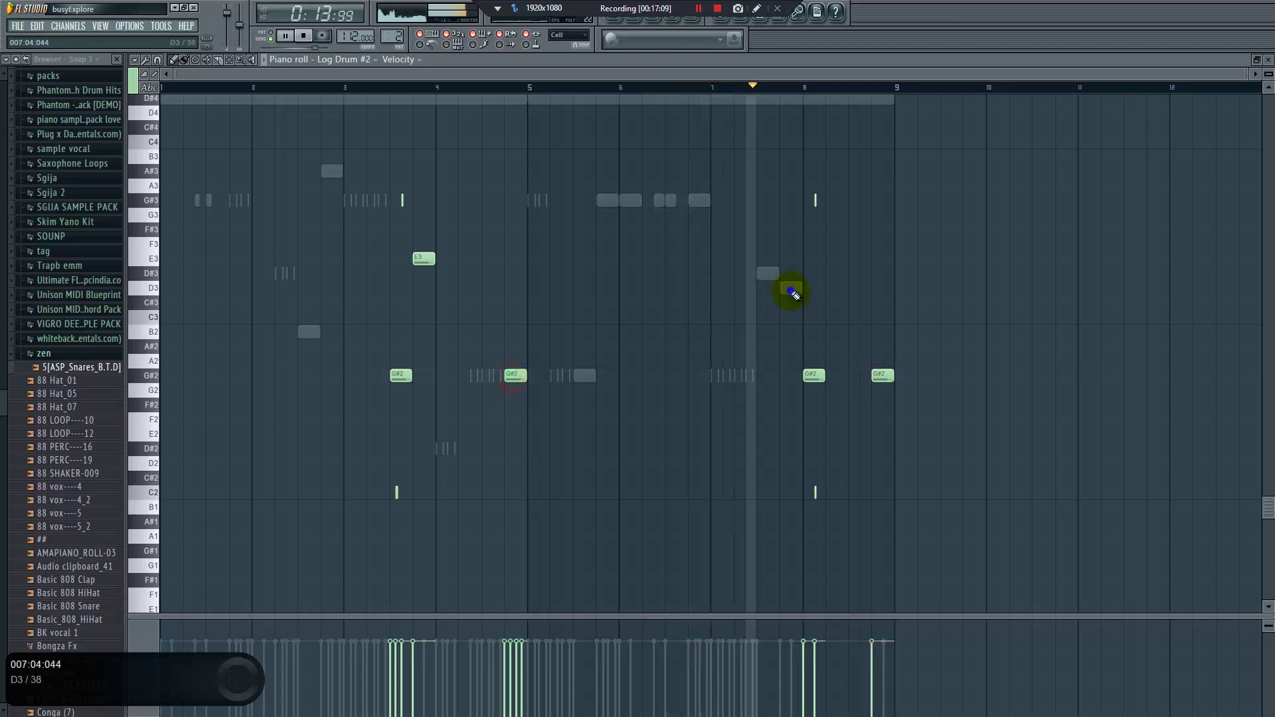
{"action": "left_click", "coordinate": [756, 383]}
{"action": "left_click_drag", "start_coordinate": [691, 384], "coordinate": [774, 375]}
{"action": "key", "text": "space"}
{"action": "left_click_drag", "start_coordinate": [718, 211], "coordinate": [820, 204]}
{"action": "key", "text": "ctrl+Down"}
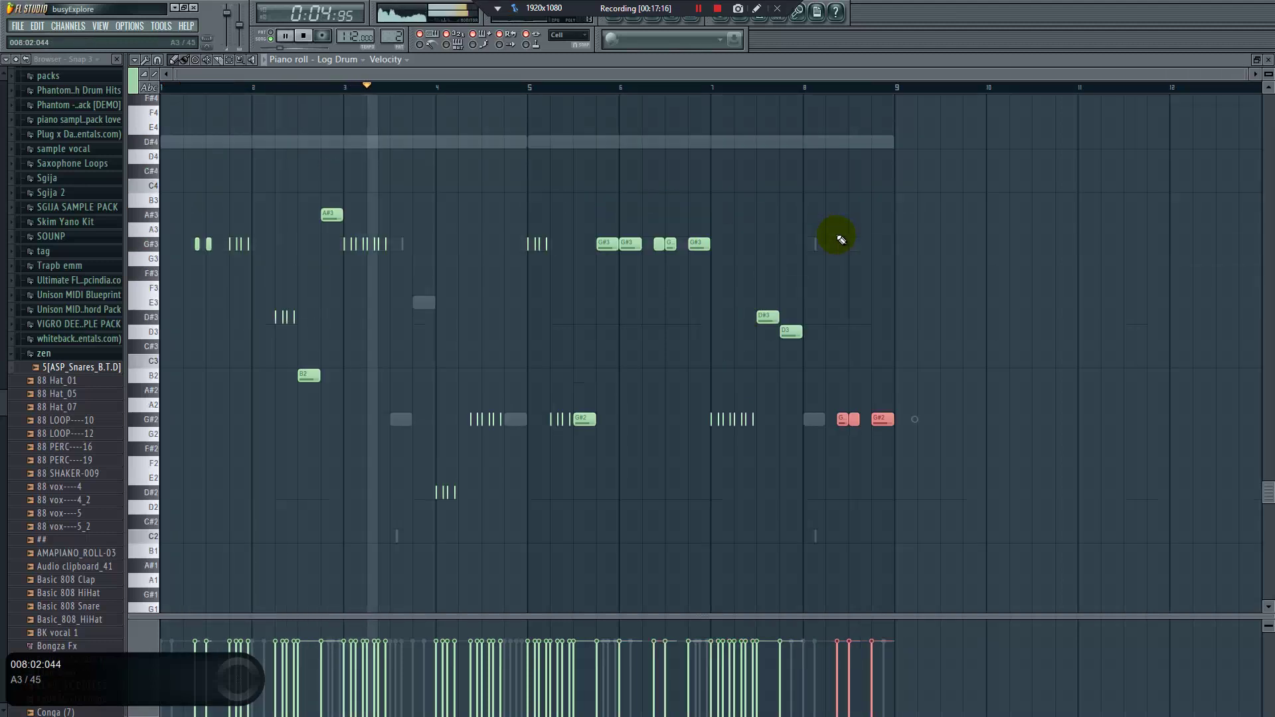
Remove Log Drum's beat 4 note from bar 8 and add pairs of short G#2 notes on beat 2 and halfway through beat 3
{"action": "left_click", "coordinate": [878, 436]}
{"action": "right_click", "coordinate": [746, 421]}
{"action": "left_click", "coordinate": [825, 417]}
{"action": "mouse_move", "coordinate": [825, 417]}
{"action": "left_mouse_down"}
{"action": "mouse_move", "coordinate": [858, 421]}
{"action": "mouse_move", "coordinate": [831, 421]}
{"action": "left_mouse_up"}
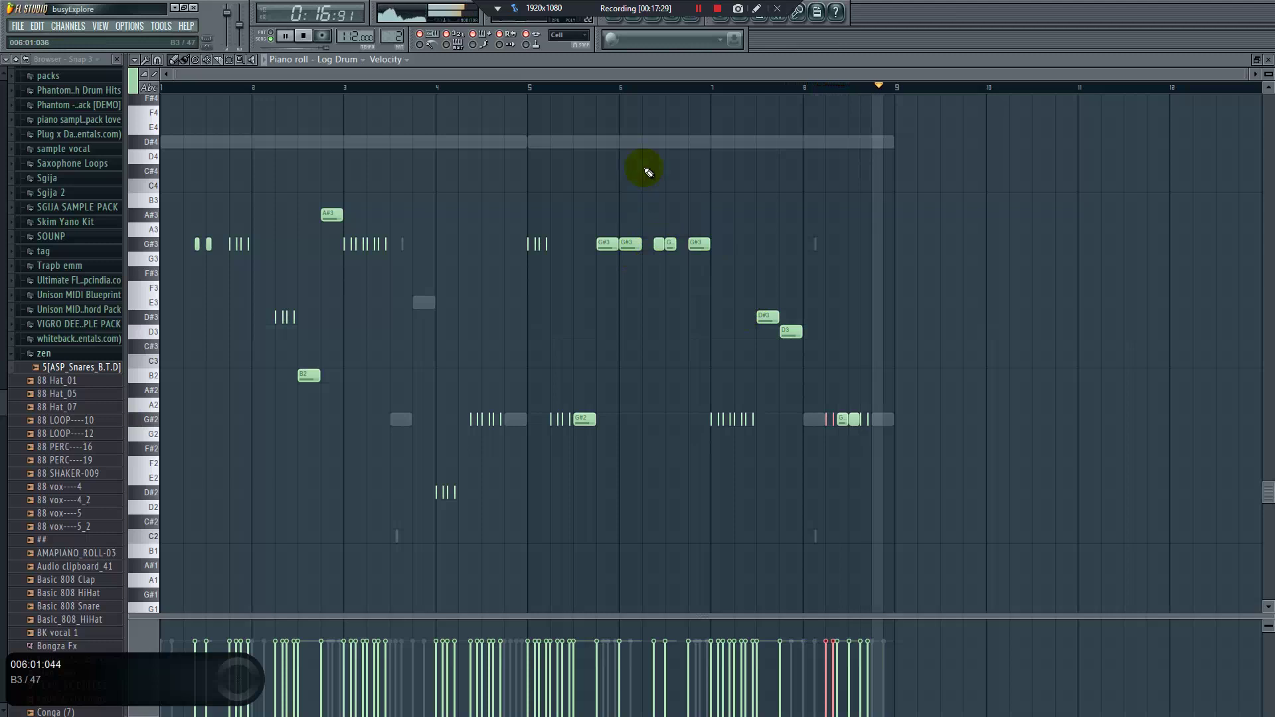
Clone the reFX Nexus #2 channel
{"action": "left_click", "coordinate": [641, 20]}
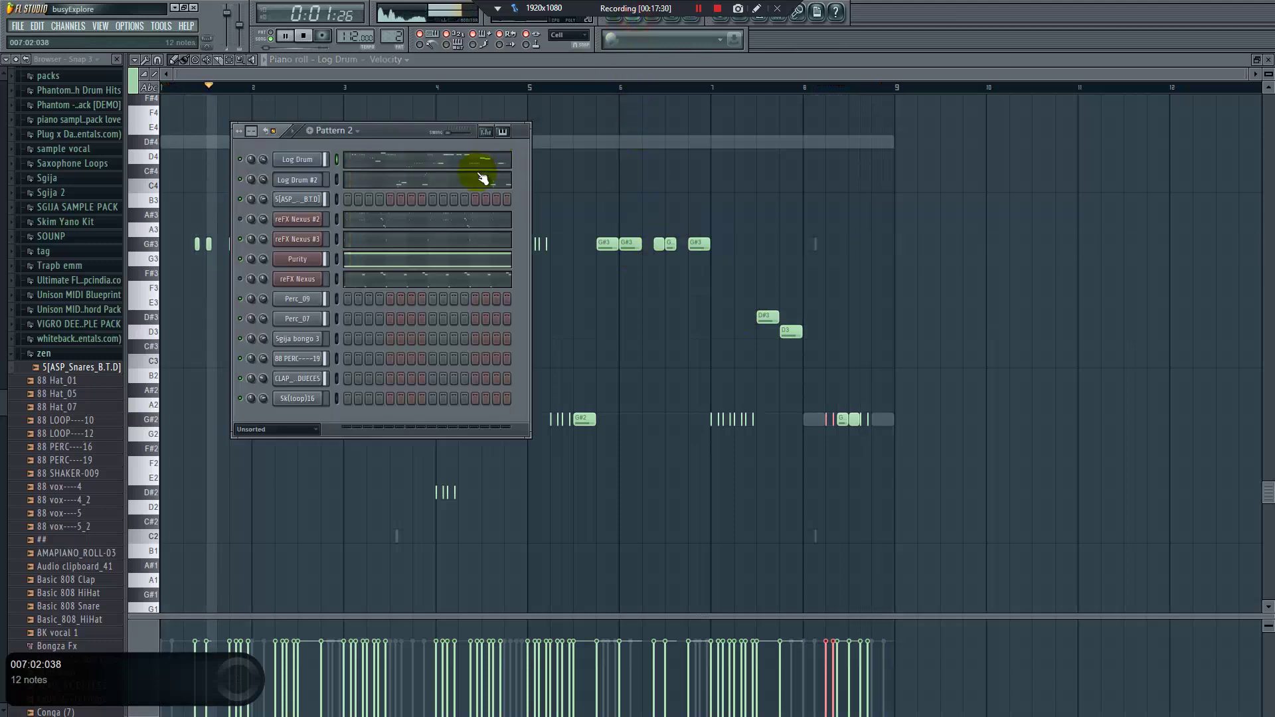
{"action": "right_click", "coordinate": [284, 220]}
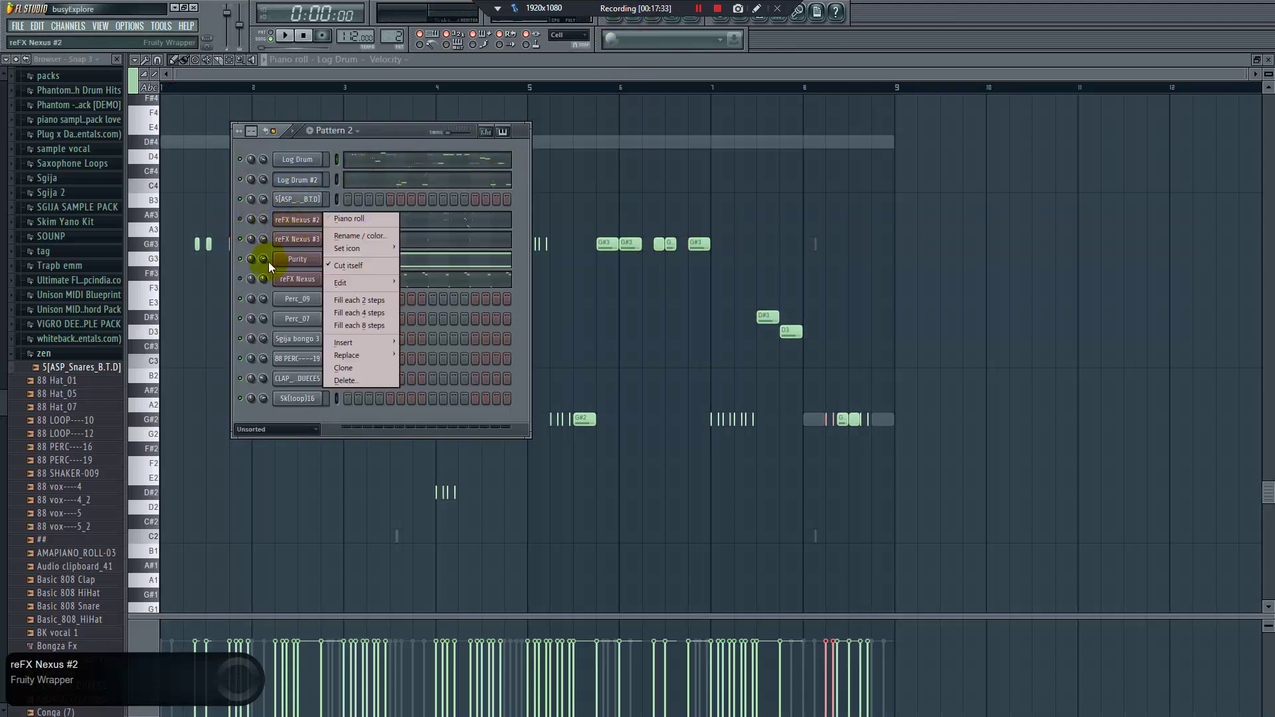
{"action": "right_click", "coordinate": [305, 229]}
{"action": "left_click", "coordinate": [359, 368]}
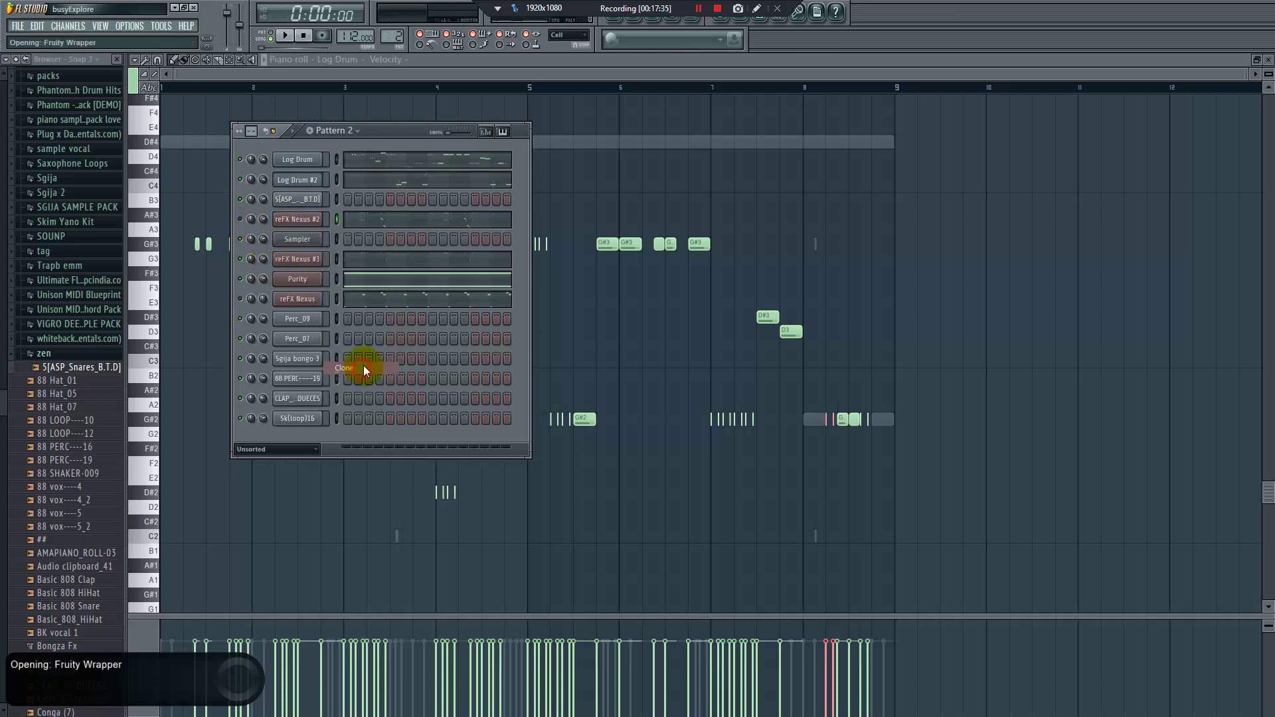
{"action": "left_click", "coordinate": [529, 451]}
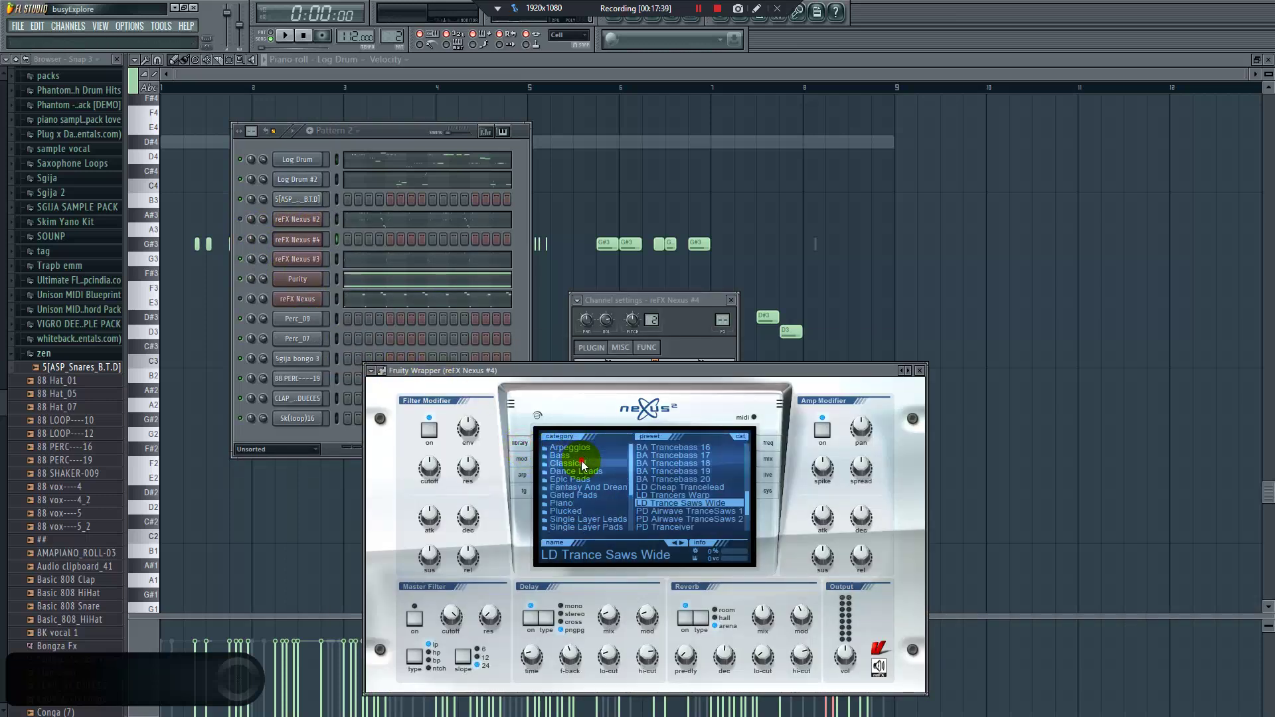
Load the Classical preset ST Hybrid Strings 1 in the cloned Nexus and show its mixer and effects page
{"action": "left_click", "coordinate": [581, 463]}
{"action": "scroll", "coordinate": [702, 500], "scroll_direction": "down", "scroll_amount": 3}
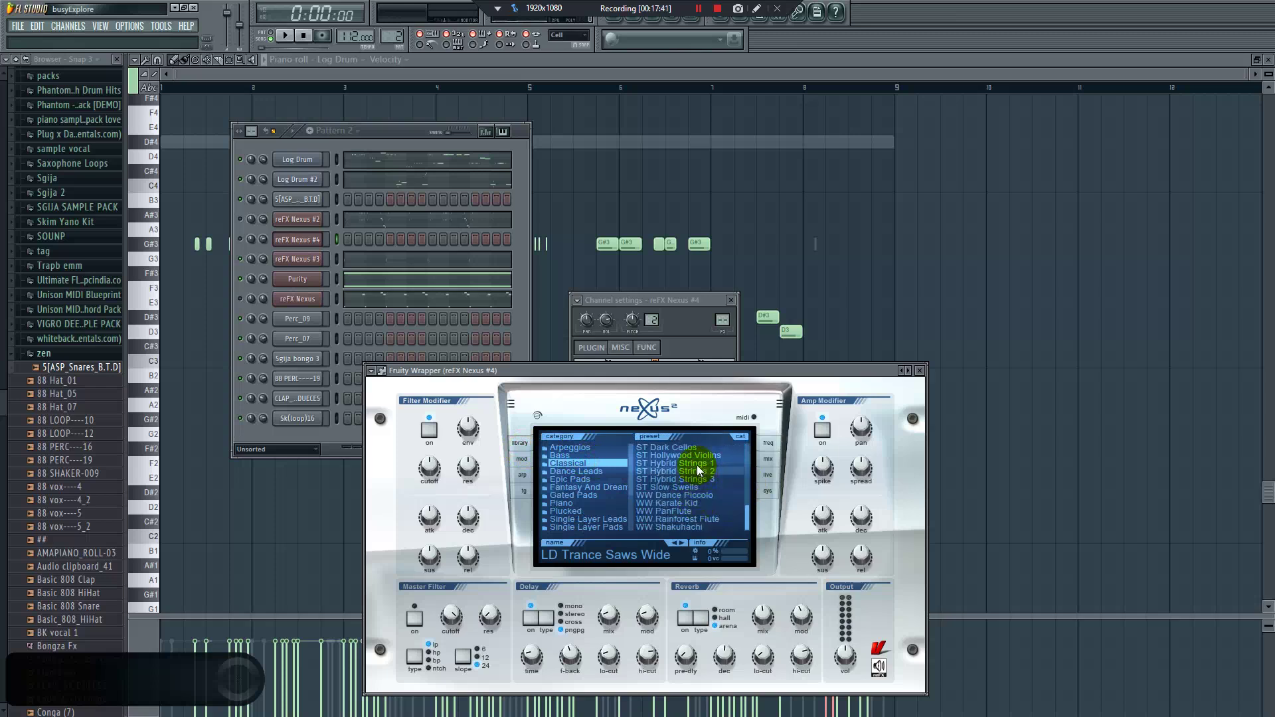
{"action": "left_click", "coordinate": [768, 463]}
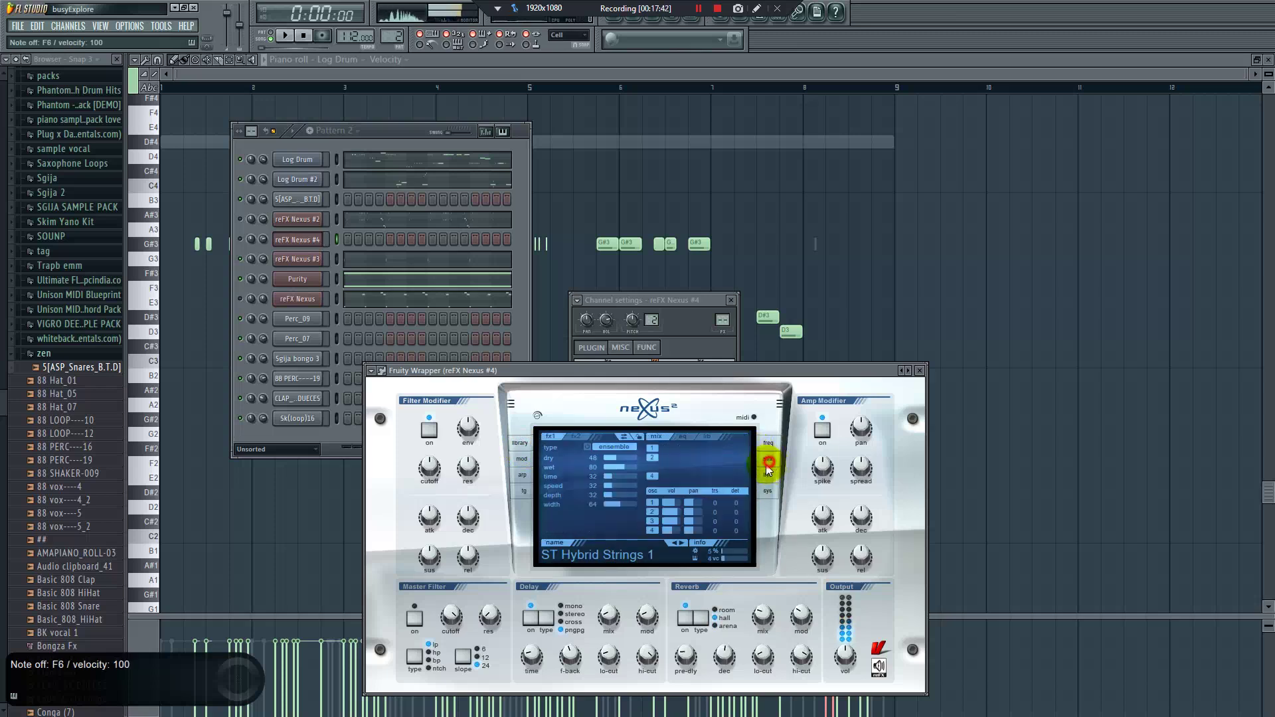
{"action": "left_click", "coordinate": [652, 506]}
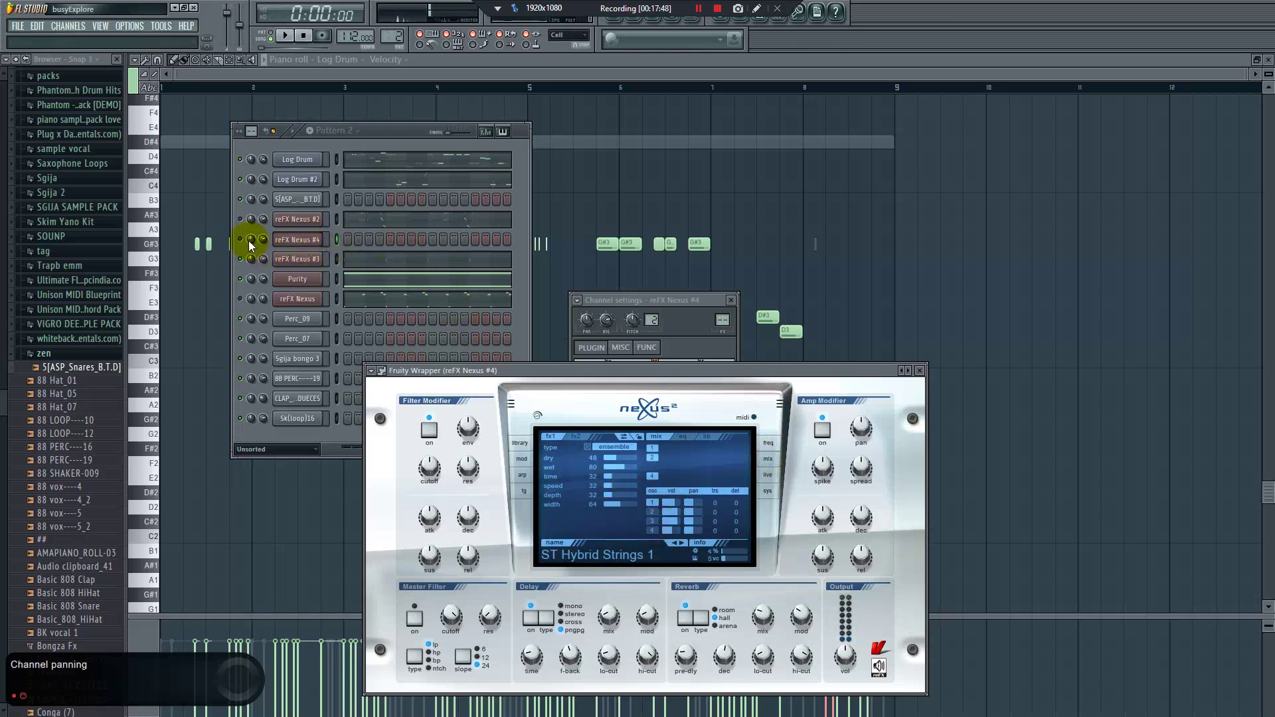
On reFX Nexus #4, place short G#4 and D#4 notes at the start of bar 1 and repeat them every half bar through bar 8
{"action": "right_click", "coordinate": [316, 239]}
{"action": "left_click", "coordinate": [346, 240]}
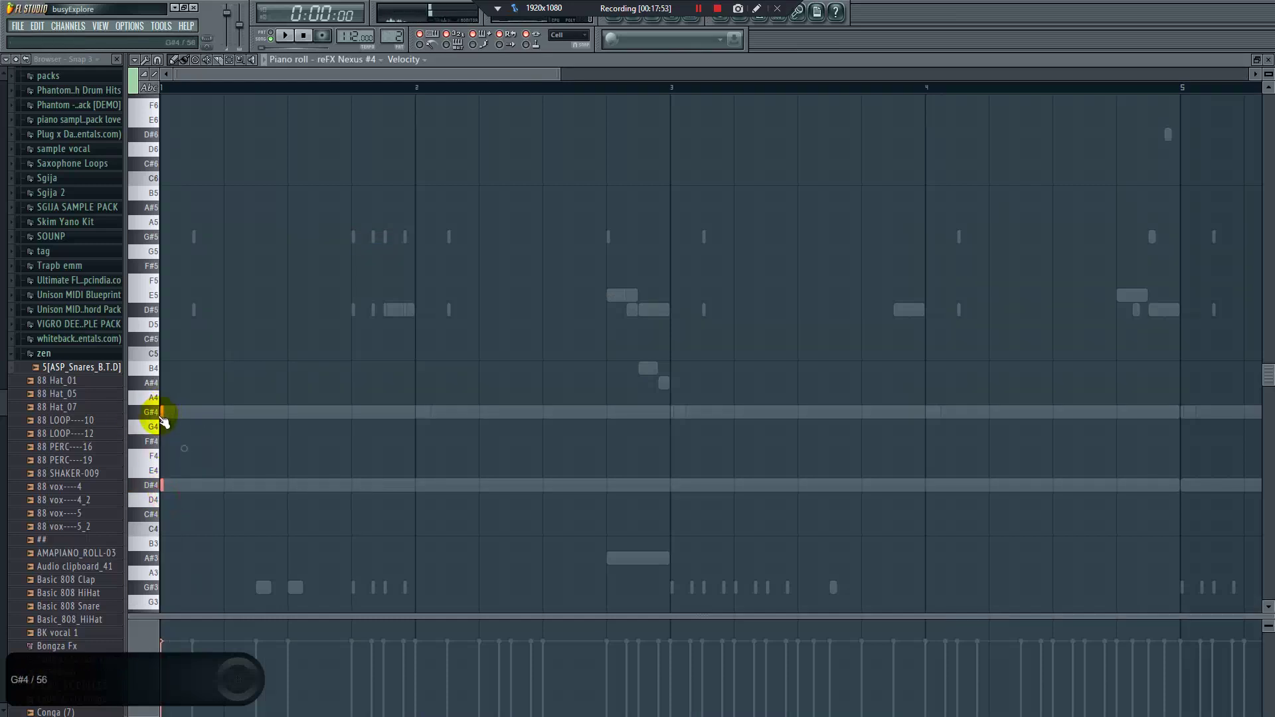
{"action": "left_click_drag", "start_coordinate": [356, 378], "coordinate": [160, 495]}
{"action": "key", "text": "space"}
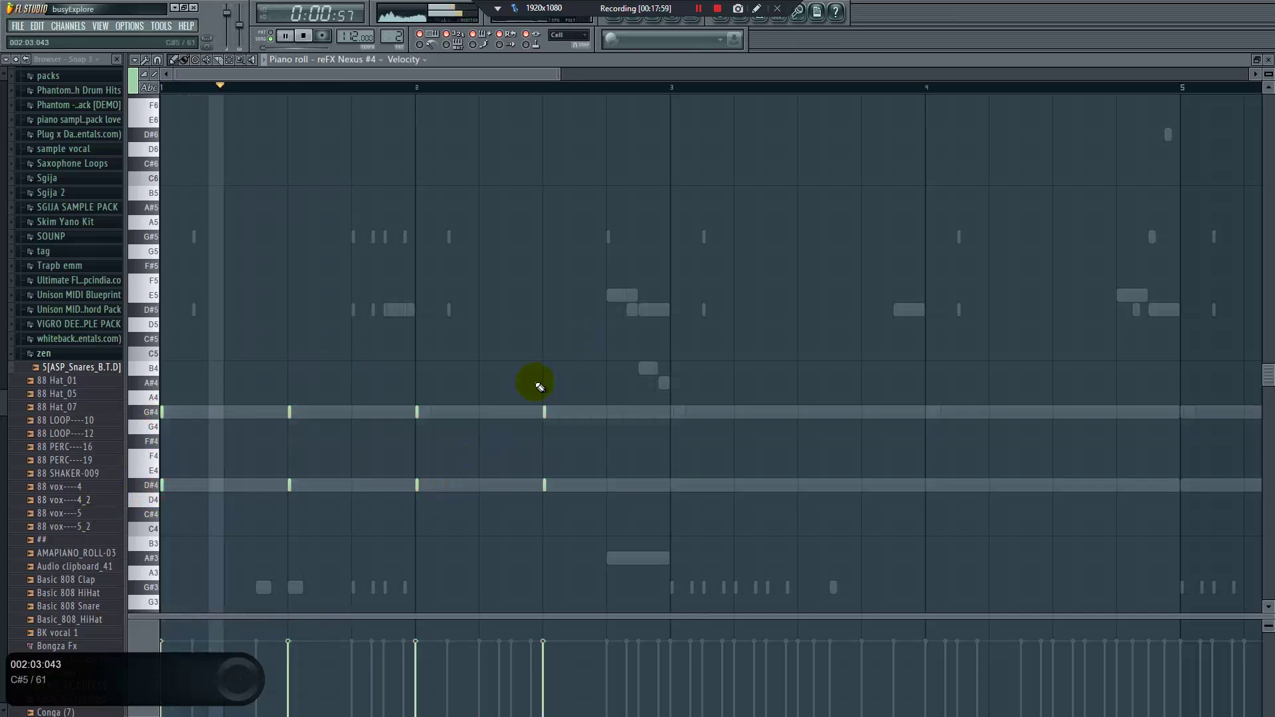
{"action": "left_click_drag", "start_coordinate": [584, 342], "coordinate": [669, 494]}
{"action": "left_click_drag", "start_coordinate": [1162, 391], "coordinate": [1177, 485]}
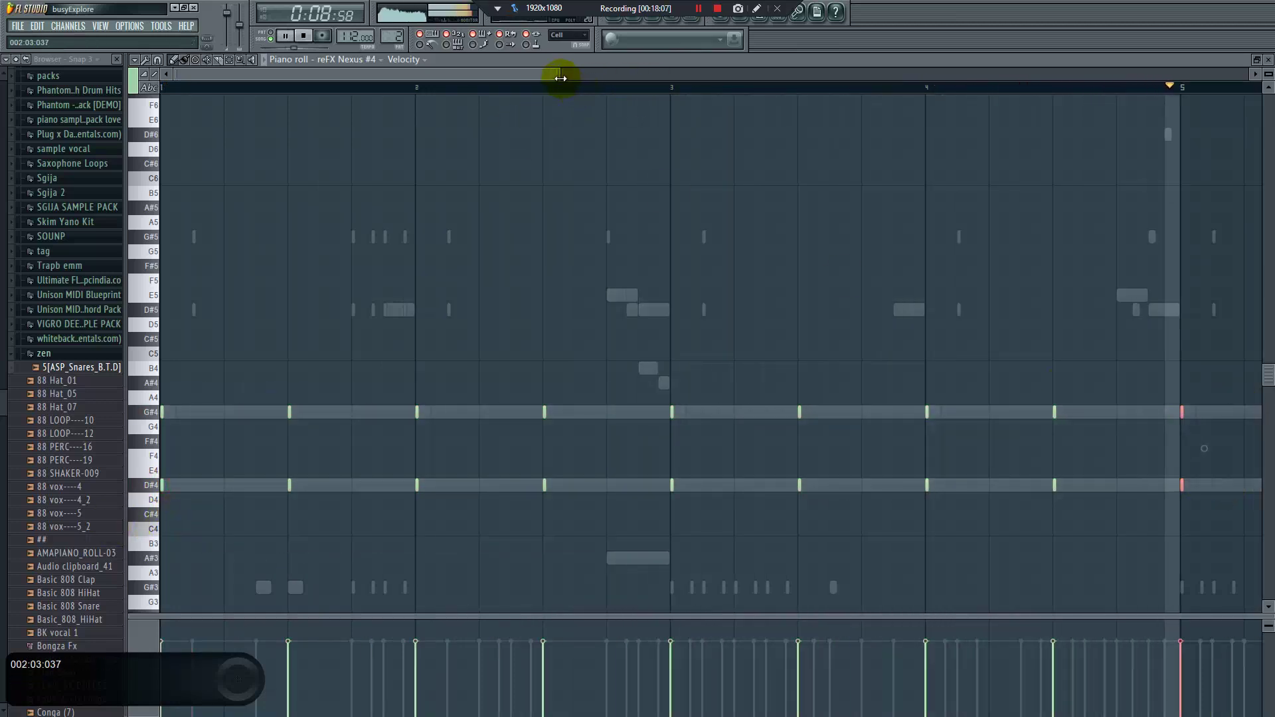
{"action": "left_click_drag", "start_coordinate": [561, 77], "coordinate": [1167, 130]}
{"action": "left_click", "coordinate": [756, 320]}
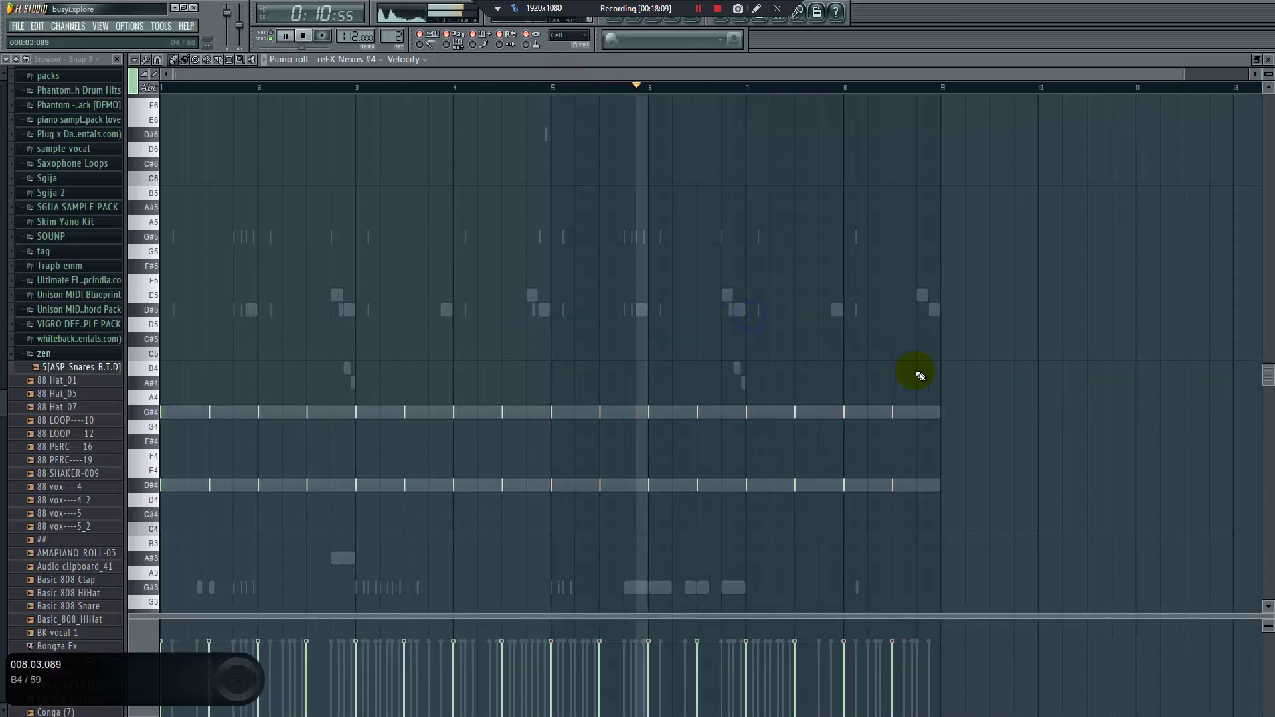
Add short D#5 notes every half bar, plus a short E5 on beat 4 of bar 1 and a short G#5 on beat 4 of bar 2
{"action": "left_click_drag", "start_coordinate": [947, 394], "coordinate": [235, 287]}
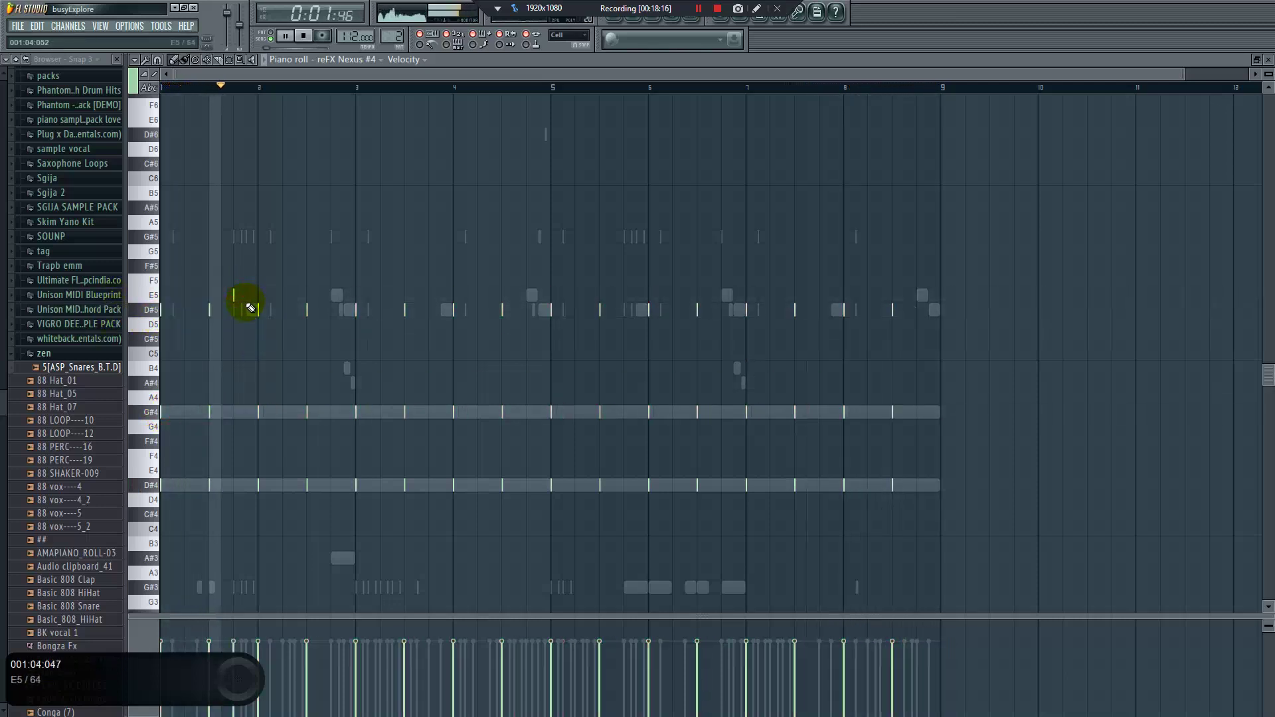
{"action": "left_click", "coordinate": [341, 242]}
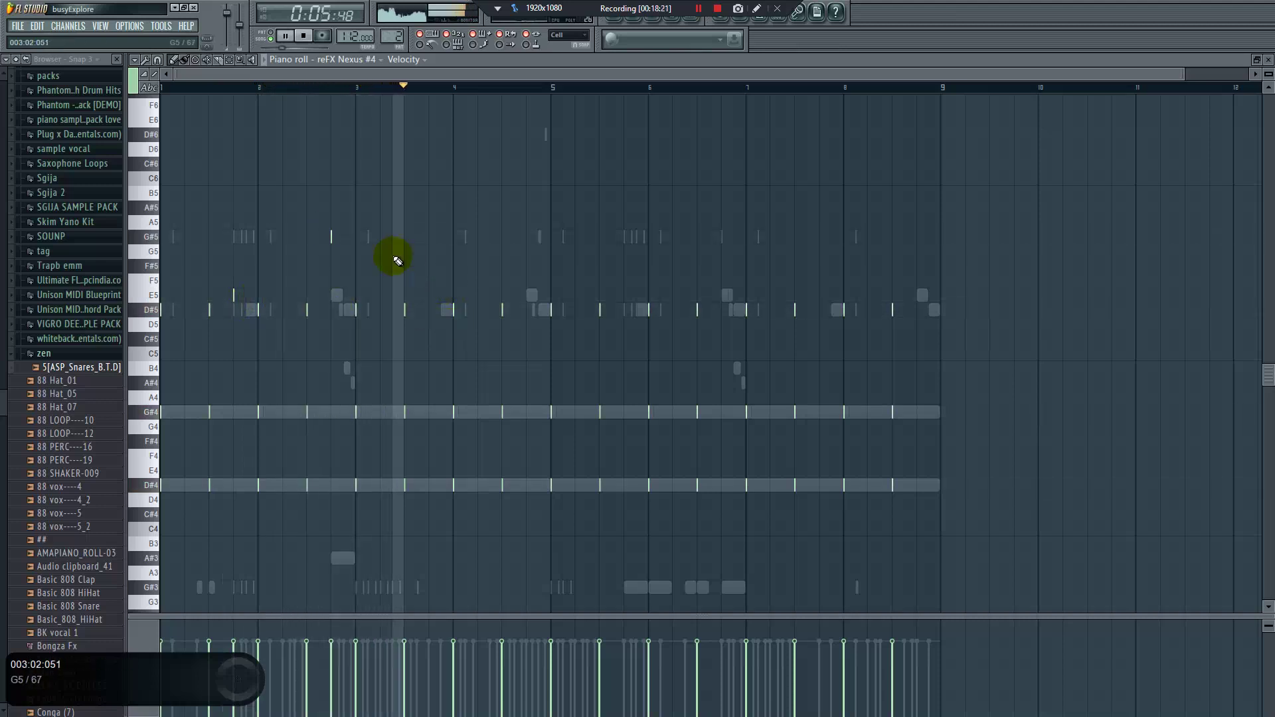
Clone the Log Drum channel
{"action": "left_click", "coordinate": [643, 26]}
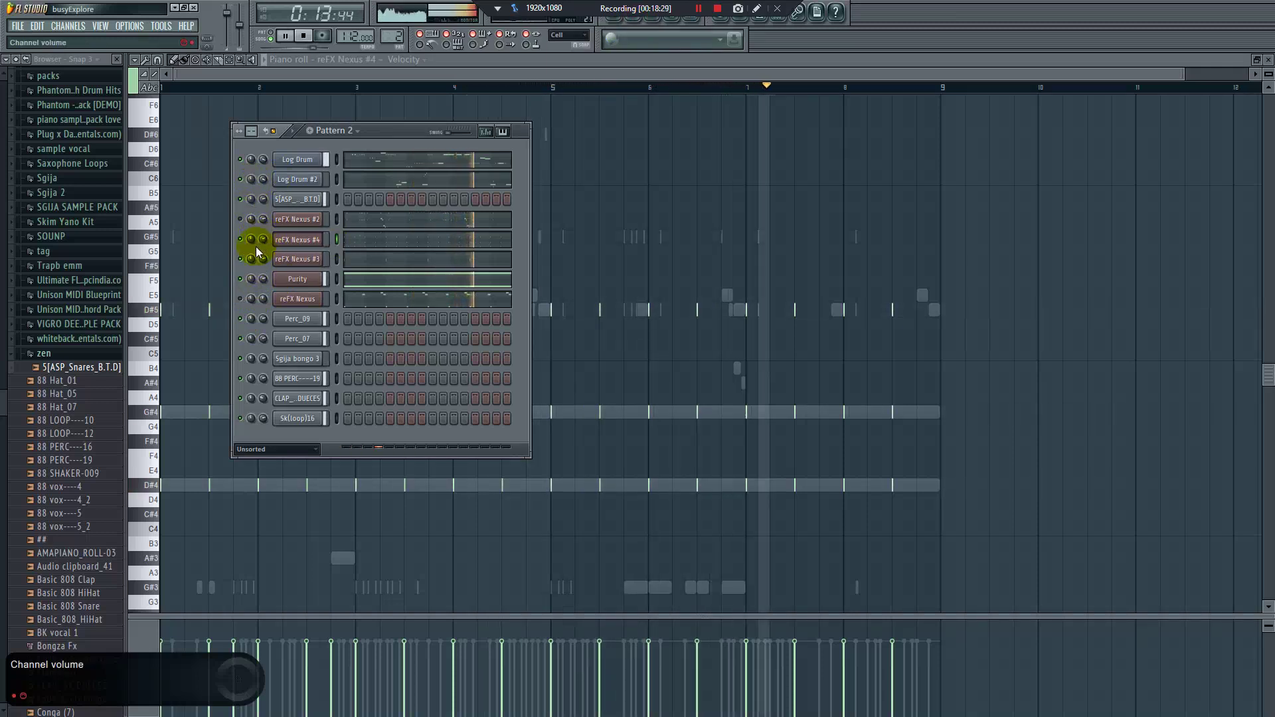
{"action": "left_click", "coordinate": [283, 162]}
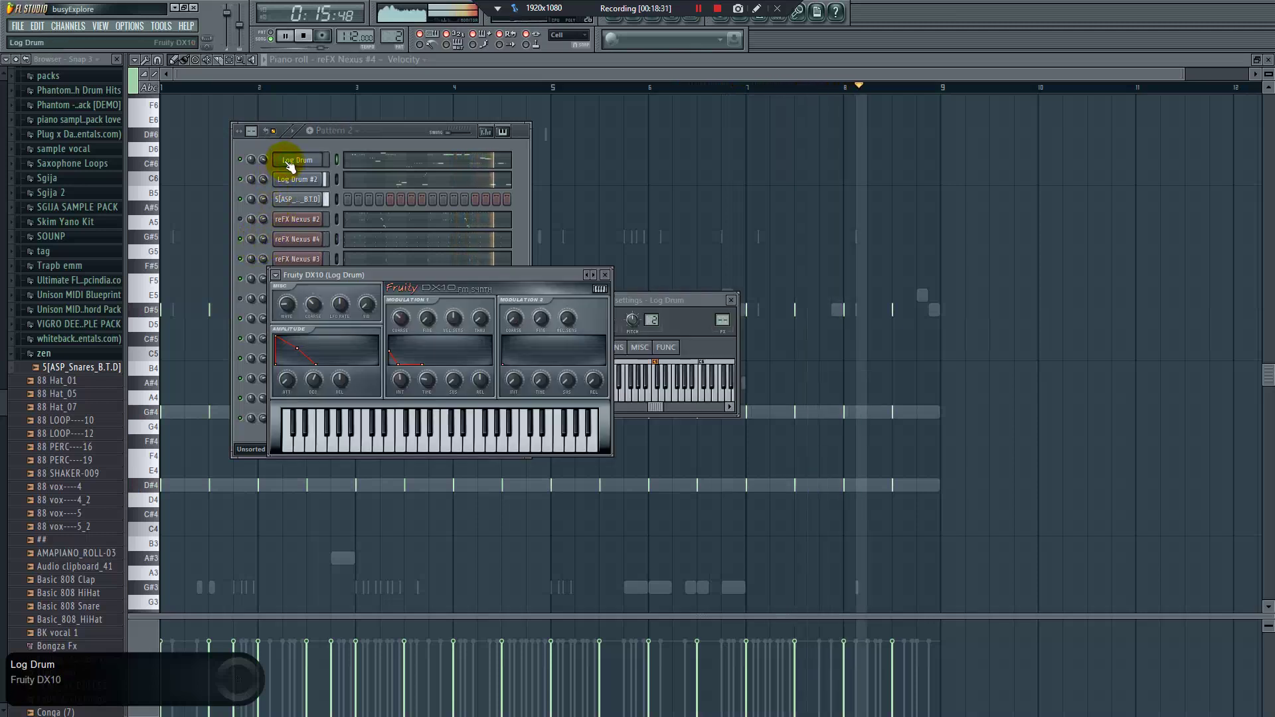
{"action": "key", "text": "space"}
{"action": "right_click", "coordinate": [295, 158]}
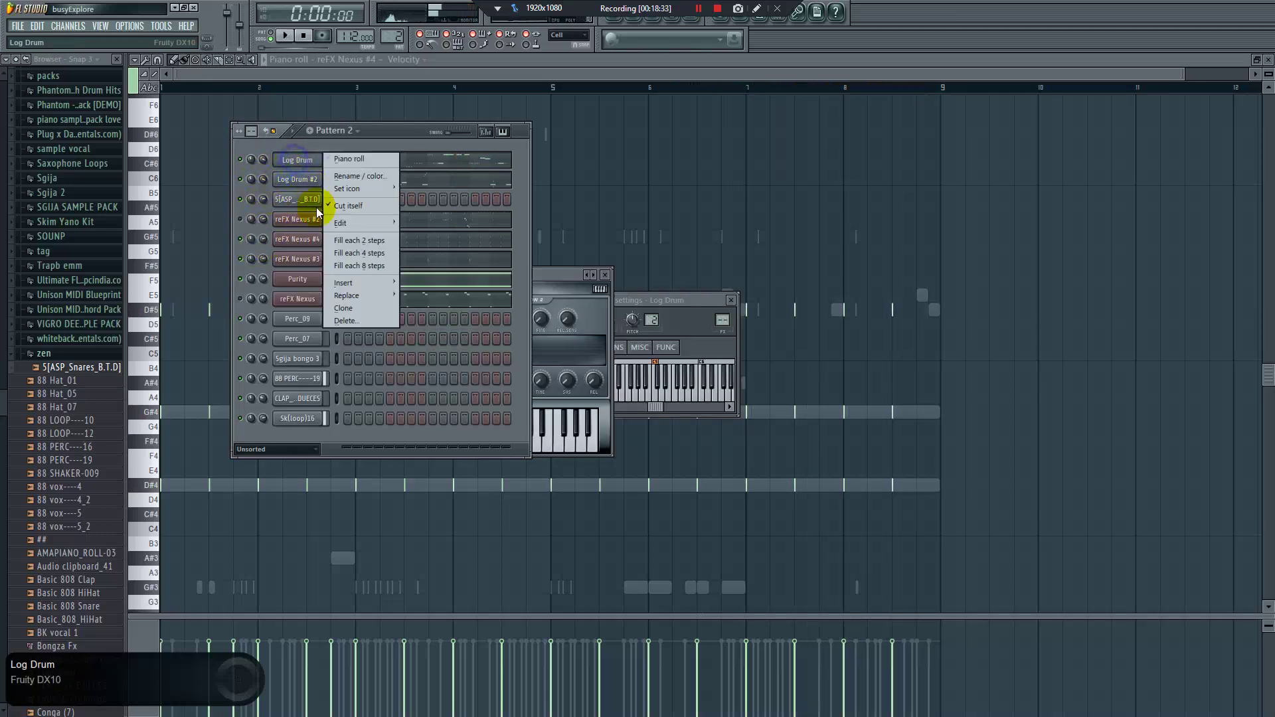
{"action": "left_click", "coordinate": [246, 243]}
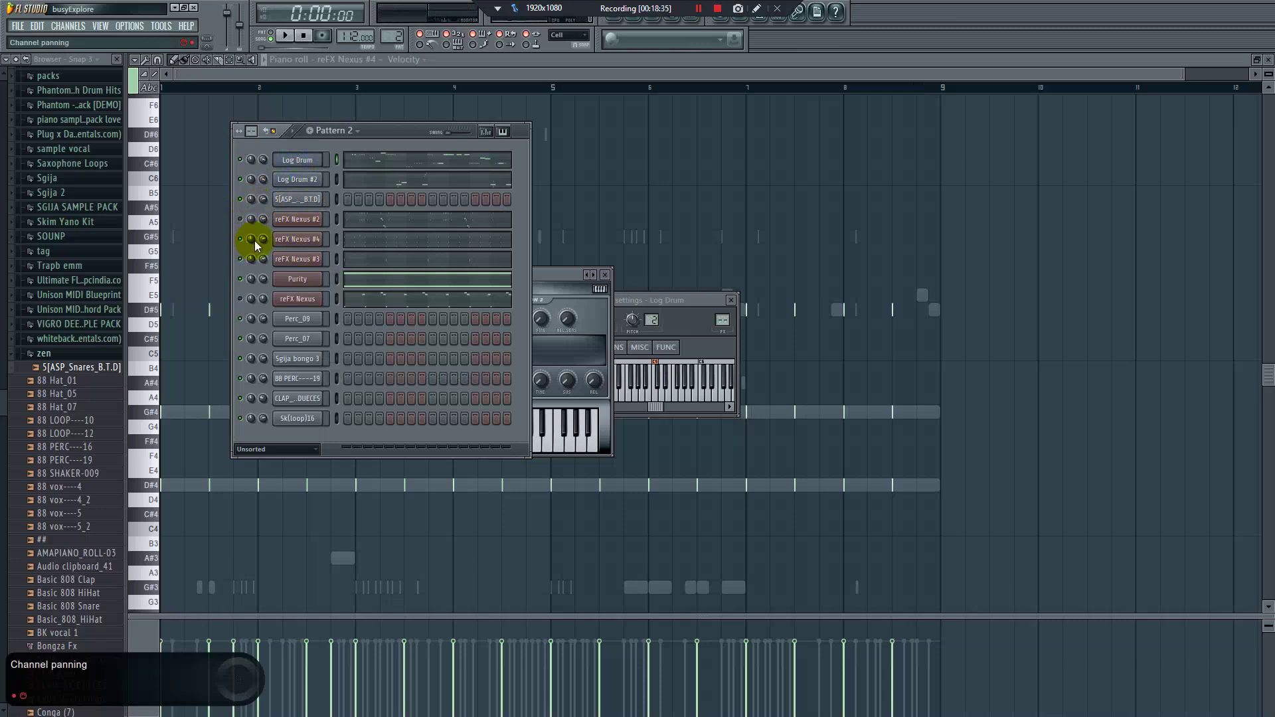
{"action": "right_click", "coordinate": [289, 161]}
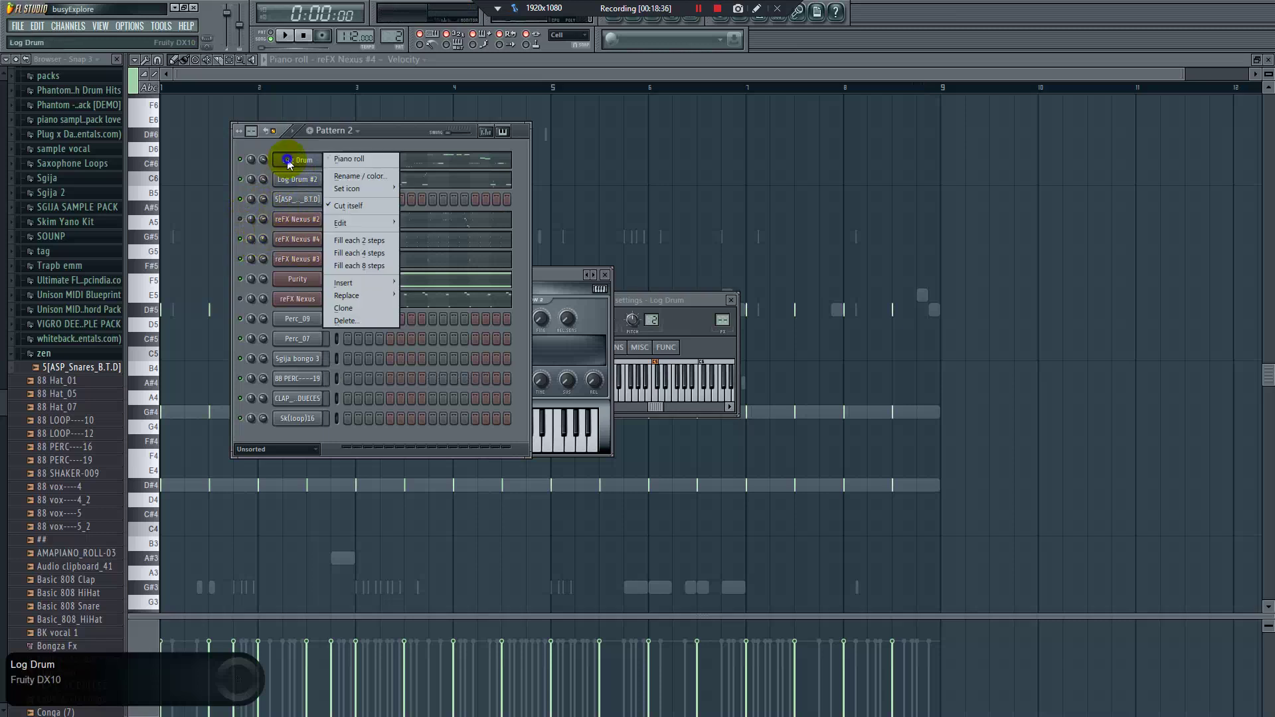
{"action": "left_click", "coordinate": [349, 306]}
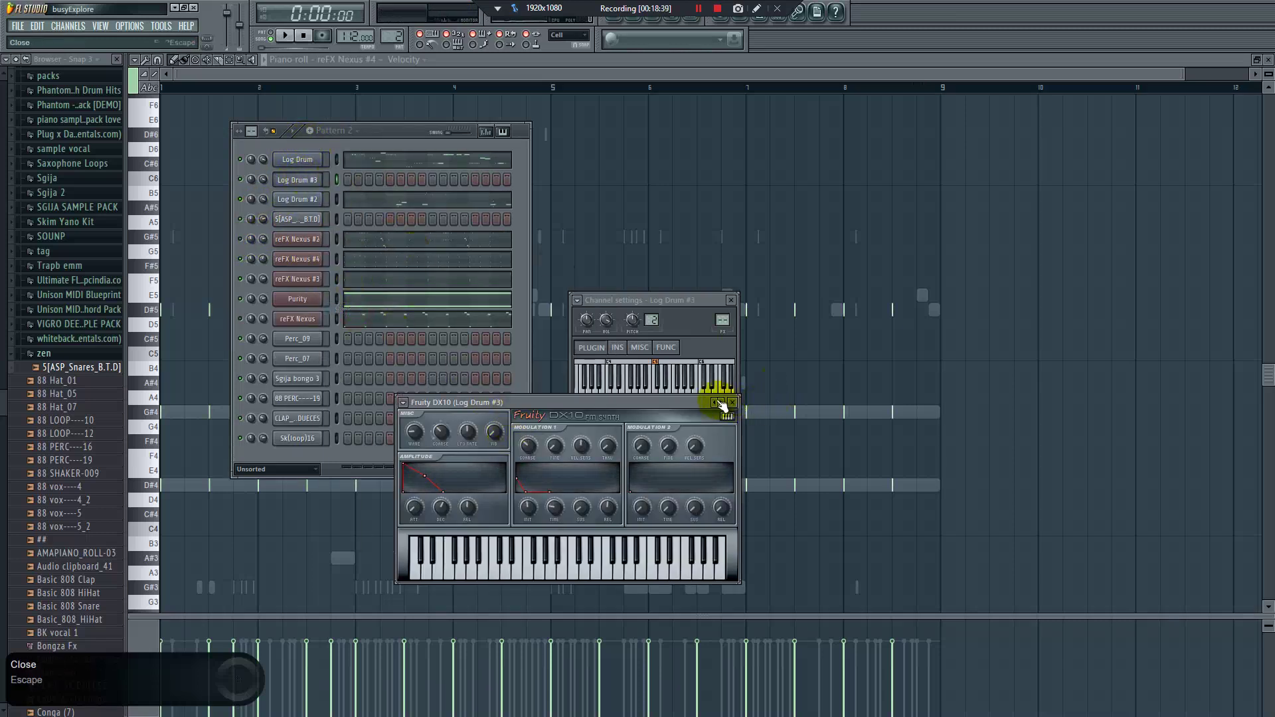
Try the Chunky Bass preset on the cloned Fruity DX10 and settle on Clunk Bass
{"action": "left_click", "coordinate": [720, 403]}
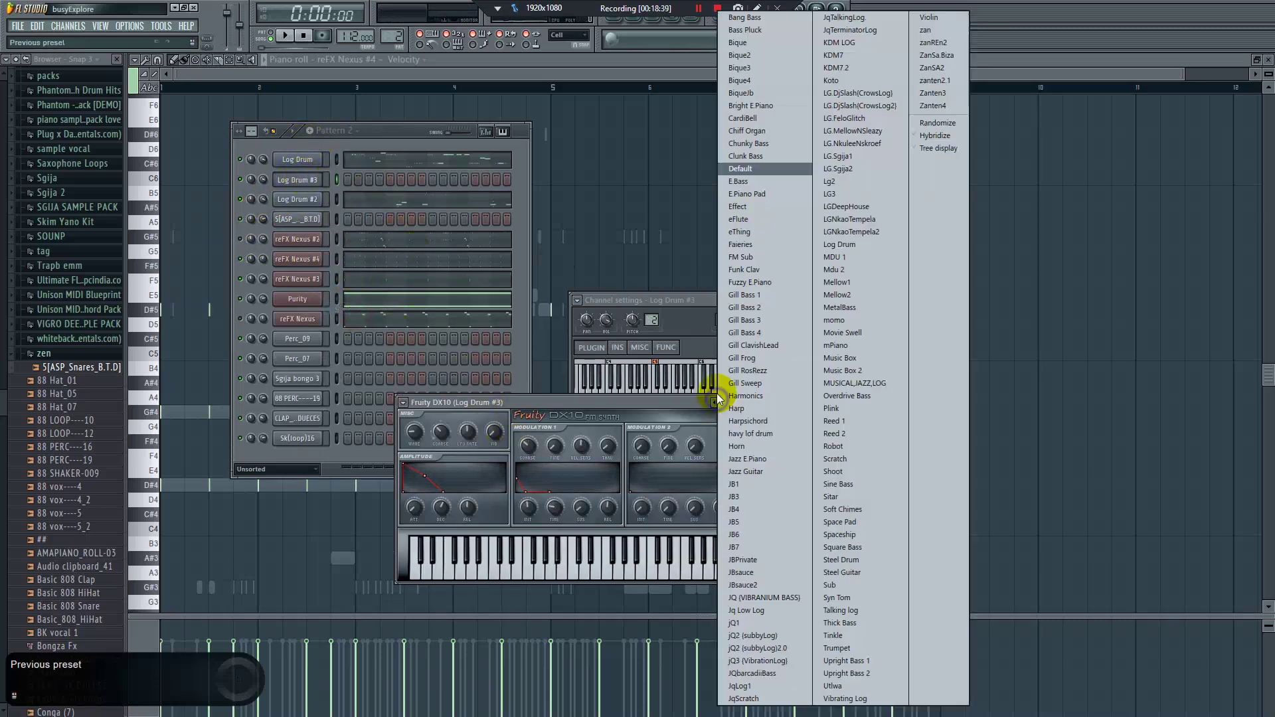
{"action": "left_click", "coordinate": [767, 144]}
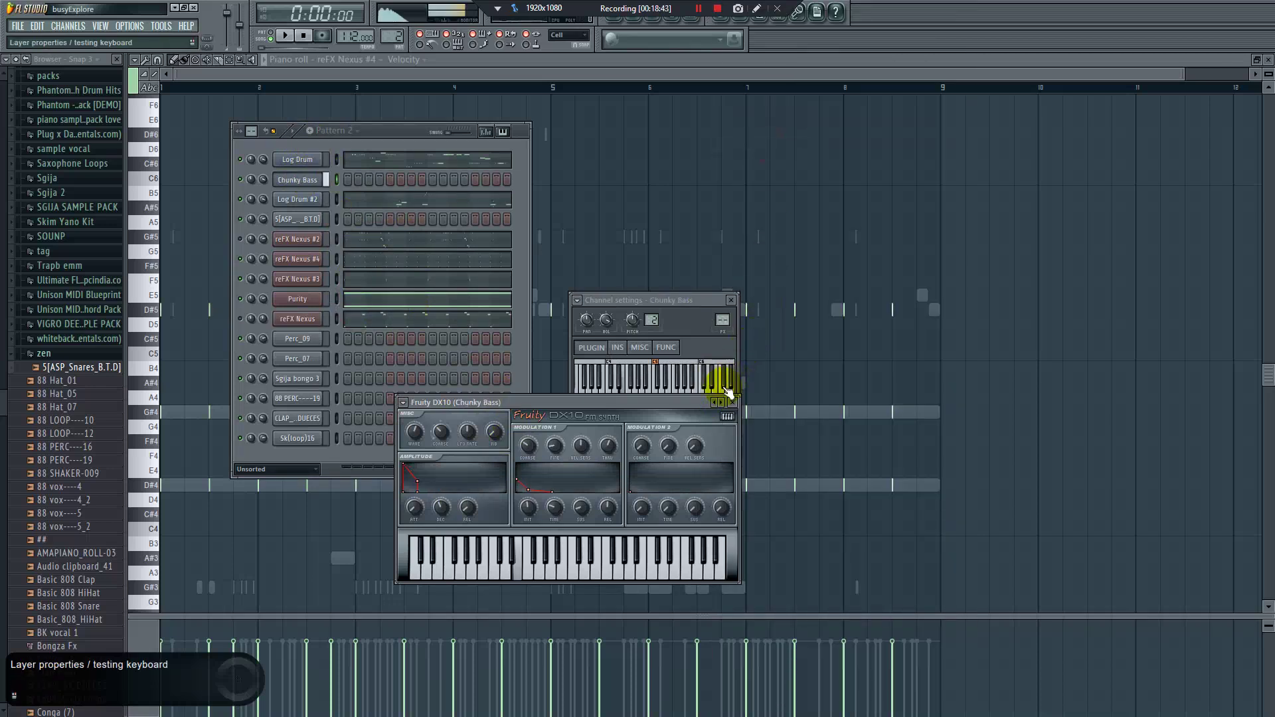
{"action": "left_click", "coordinate": [716, 403]}
{"action": "left_click", "coordinate": [754, 157]}
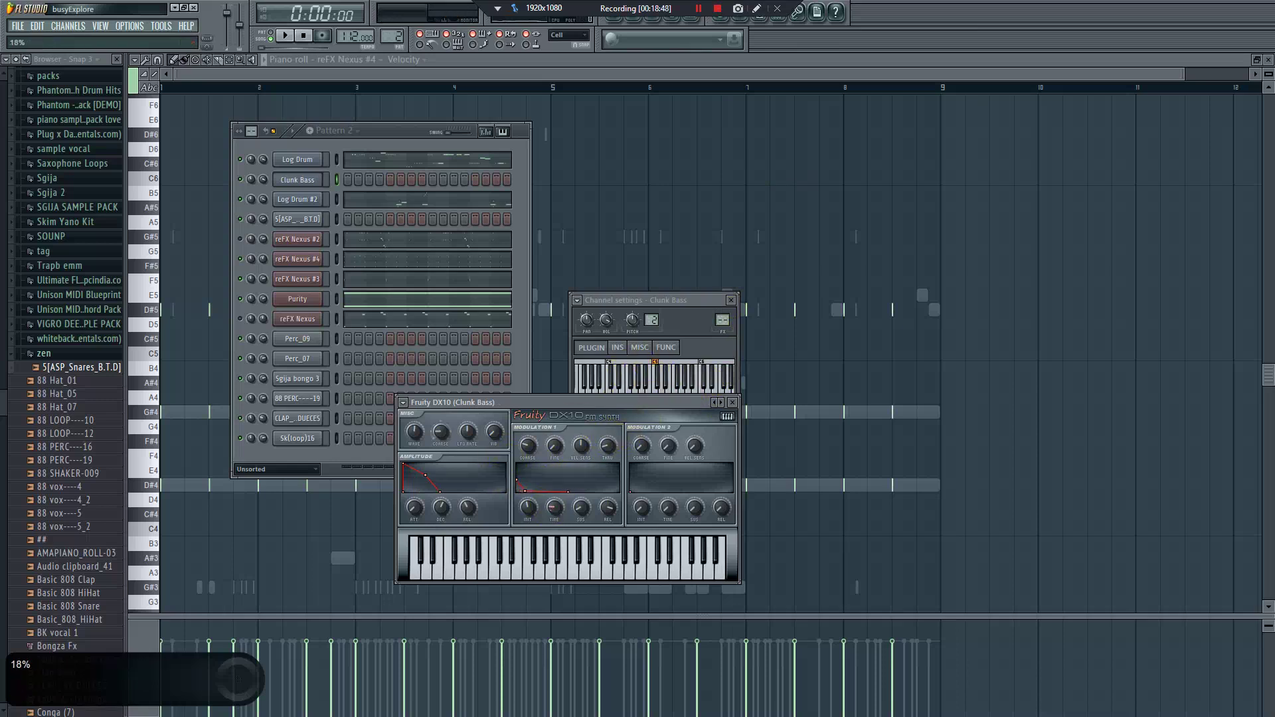
Copy the Log Drum notes into the Clunk Bass channel and play the pattern with its synth window open
{"action": "right_click", "coordinate": [310, 163]}
{"action": "left_click", "coordinate": [416, 238]}
{"action": "right_click", "coordinate": [309, 181]}
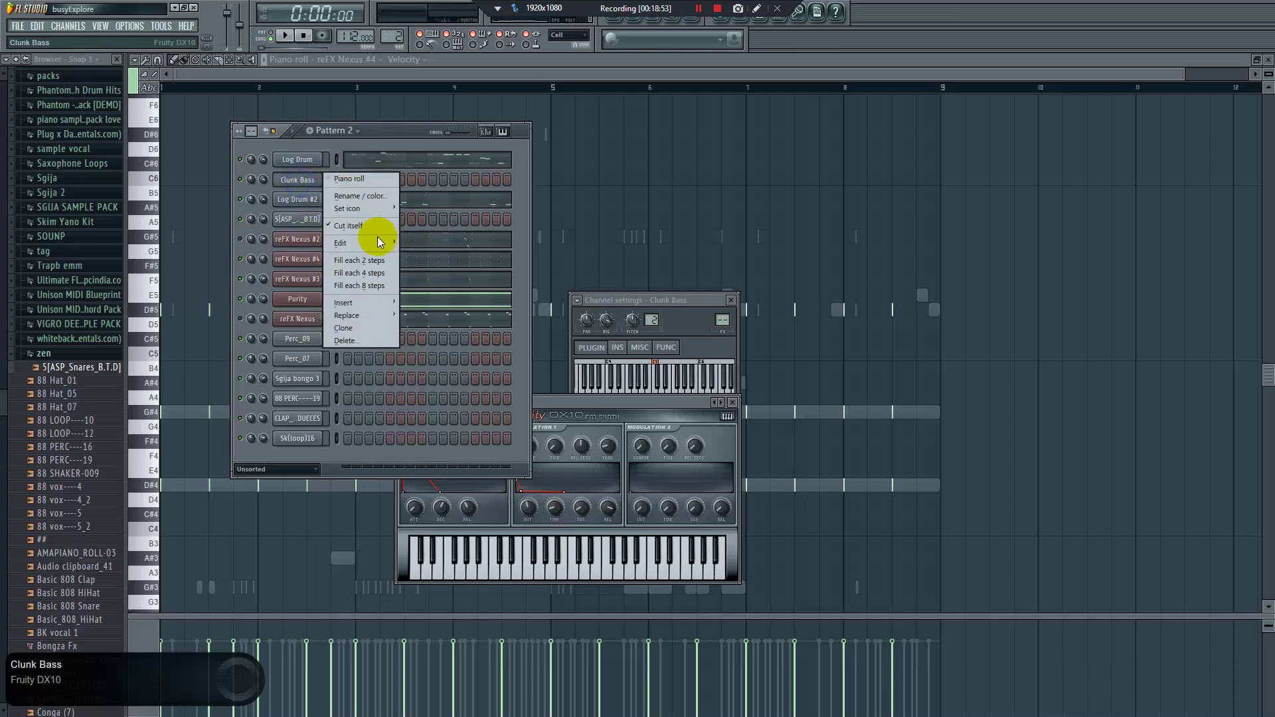
{"action": "left_click", "coordinate": [420, 269]}
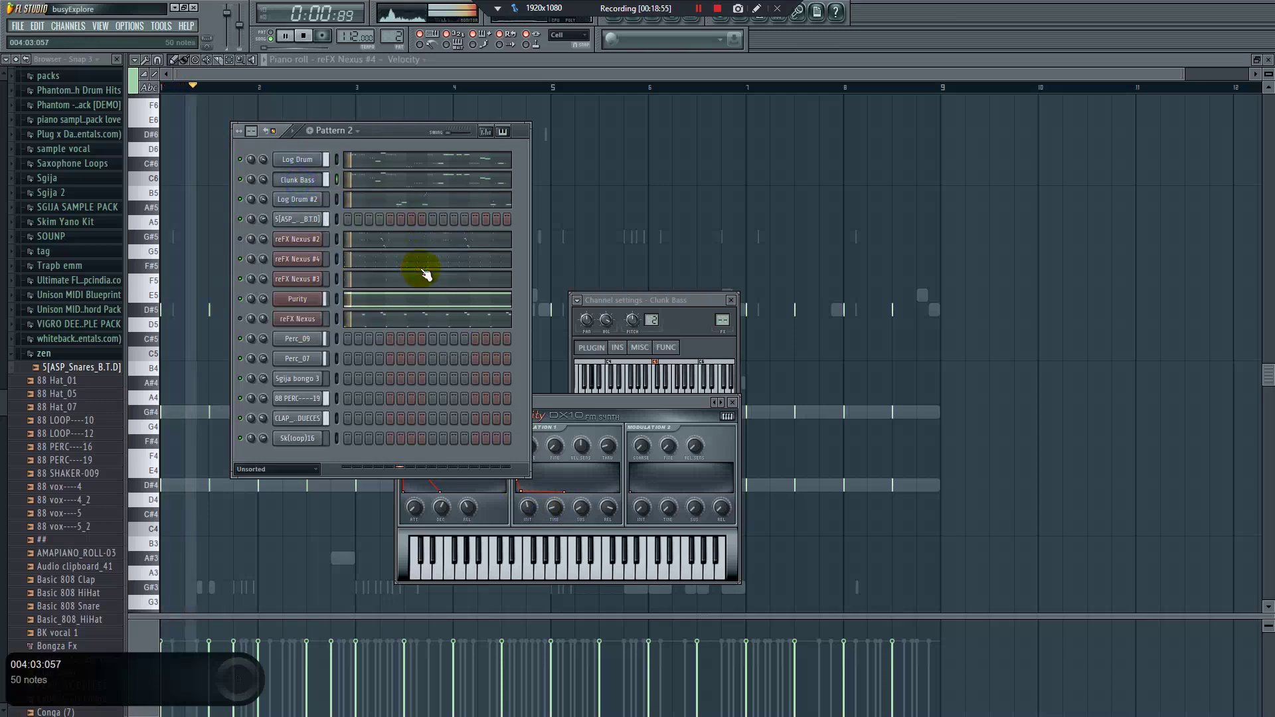
{"action": "left_click", "coordinate": [307, 179]}
{"action": "left_click", "coordinate": [309, 185]}
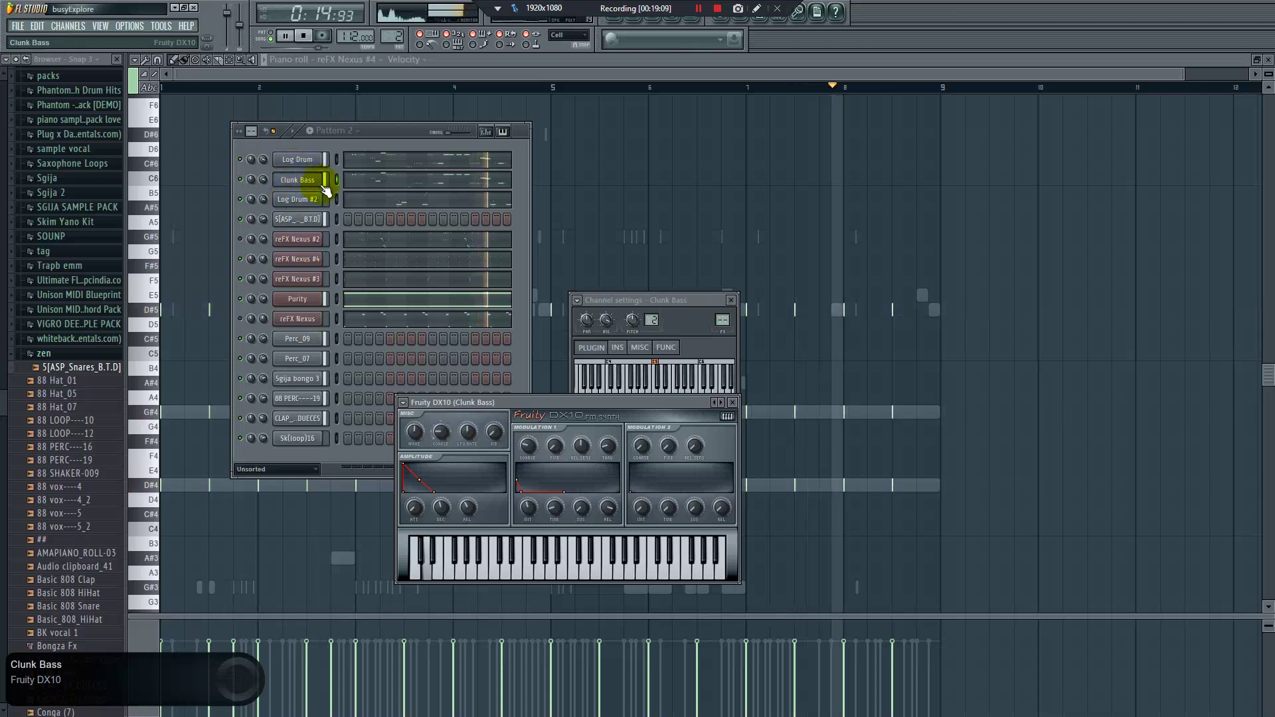
{"action": "key", "text": "space"}
Find the 808 sample folder in the browser and add 808 (Spinz Dist Rack) as a new channel below Log Drum #2
{"action": "scroll", "coordinate": [40, 332], "scroll_direction": "up", "scroll_amount": 13}
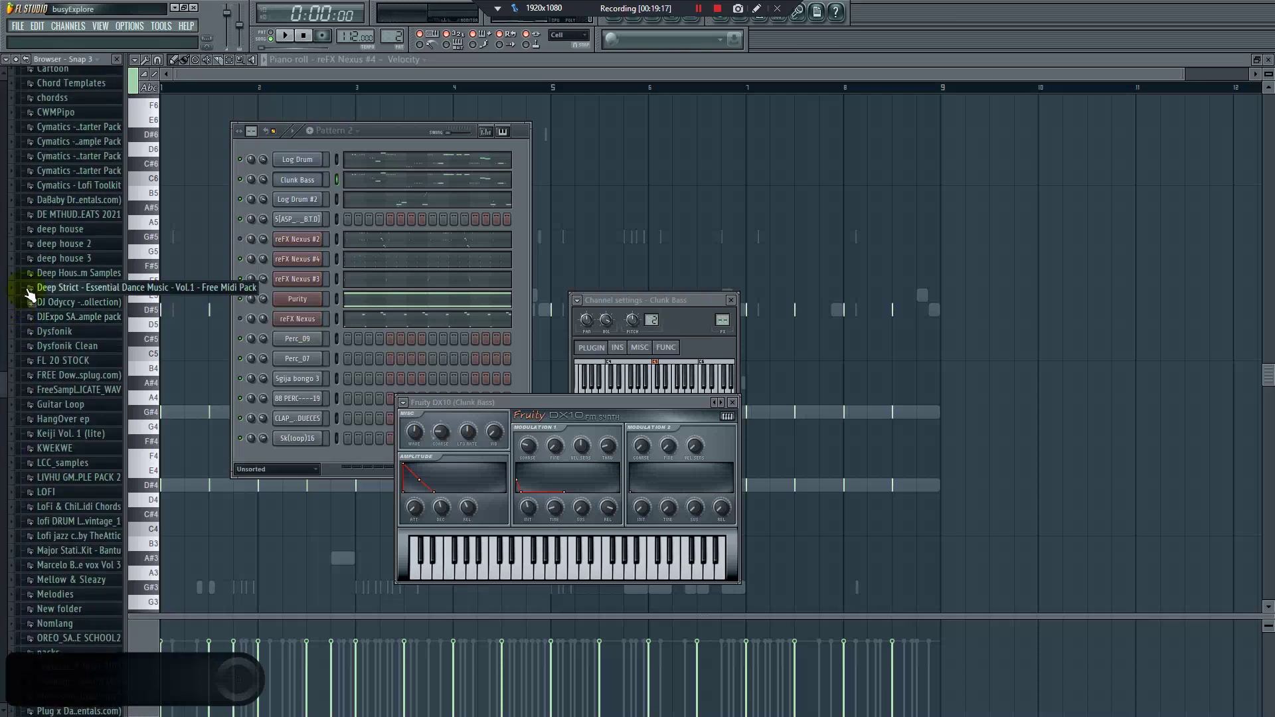
{"action": "scroll", "coordinate": [46, 260], "scroll_direction": "down", "scroll_amount": 2}
{"action": "scroll", "coordinate": [44, 256], "scroll_direction": "up", "scroll_amount": 1}
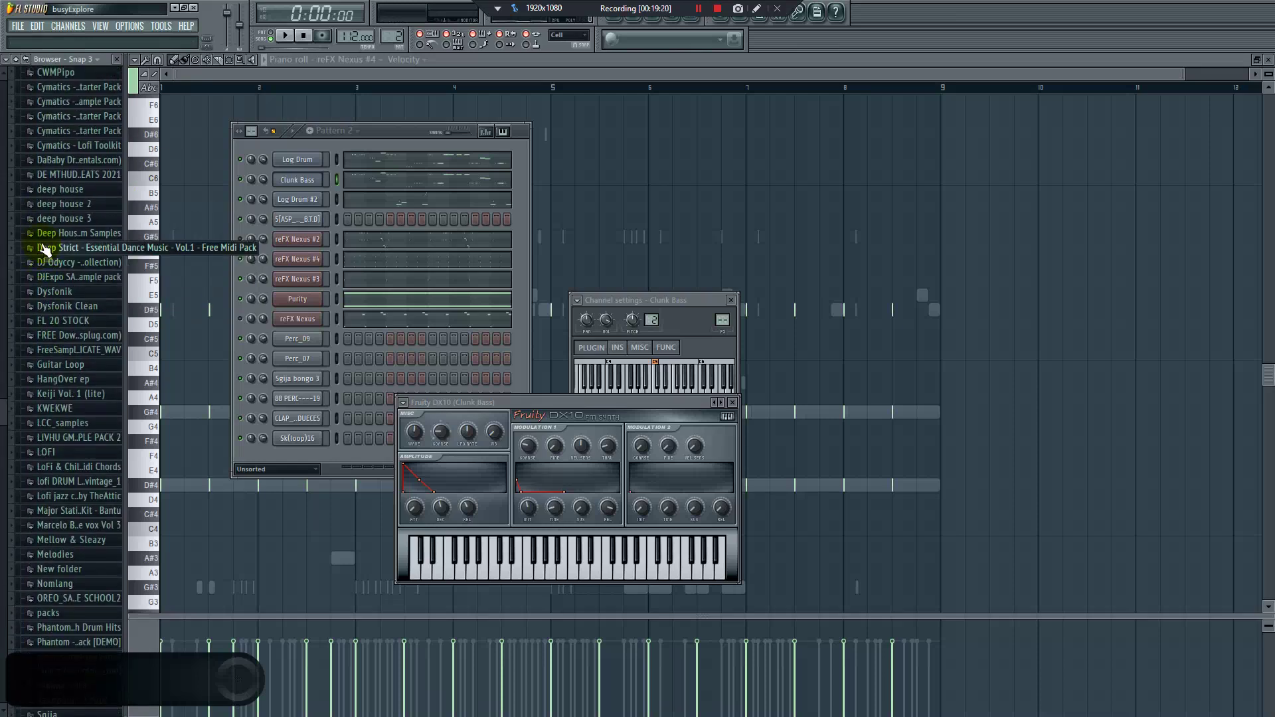
{"action": "scroll", "coordinate": [73, 272], "scroll_direction": "down", "scroll_amount": 4}
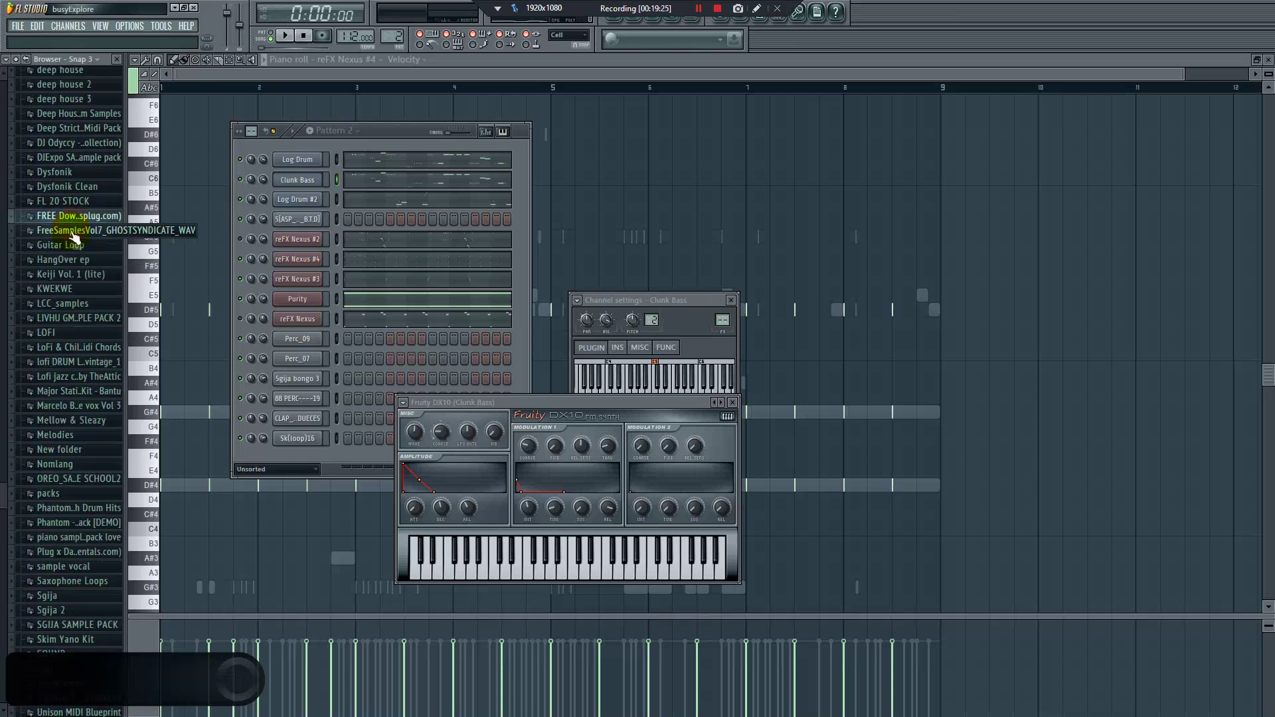
{"action": "left_click", "coordinate": [70, 233]}
{"action": "left_click", "coordinate": [75, 311]}
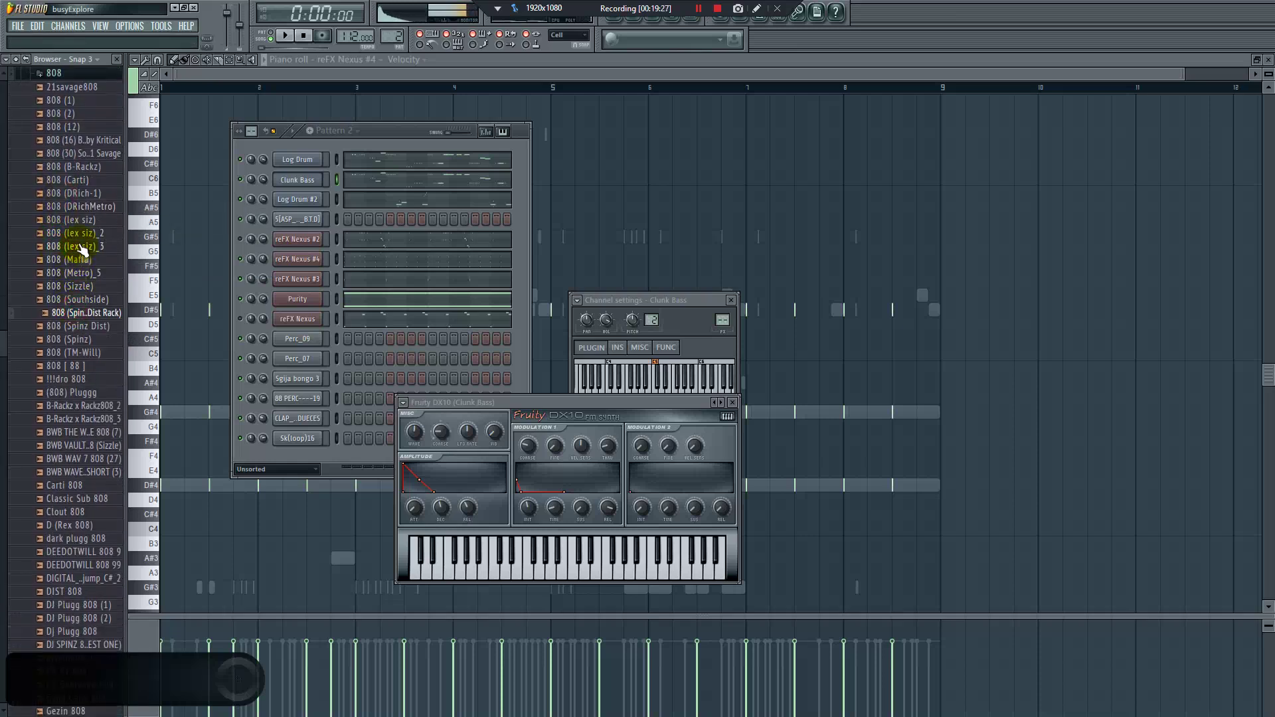
{"action": "left_click_drag", "start_coordinate": [306, 212], "coordinate": [305, 212]}
Copy the Log Drum notes into the 808 (Spinz Dist Rack) channel and transpose them up two octaves
{"action": "right_click", "coordinate": [311, 162]}
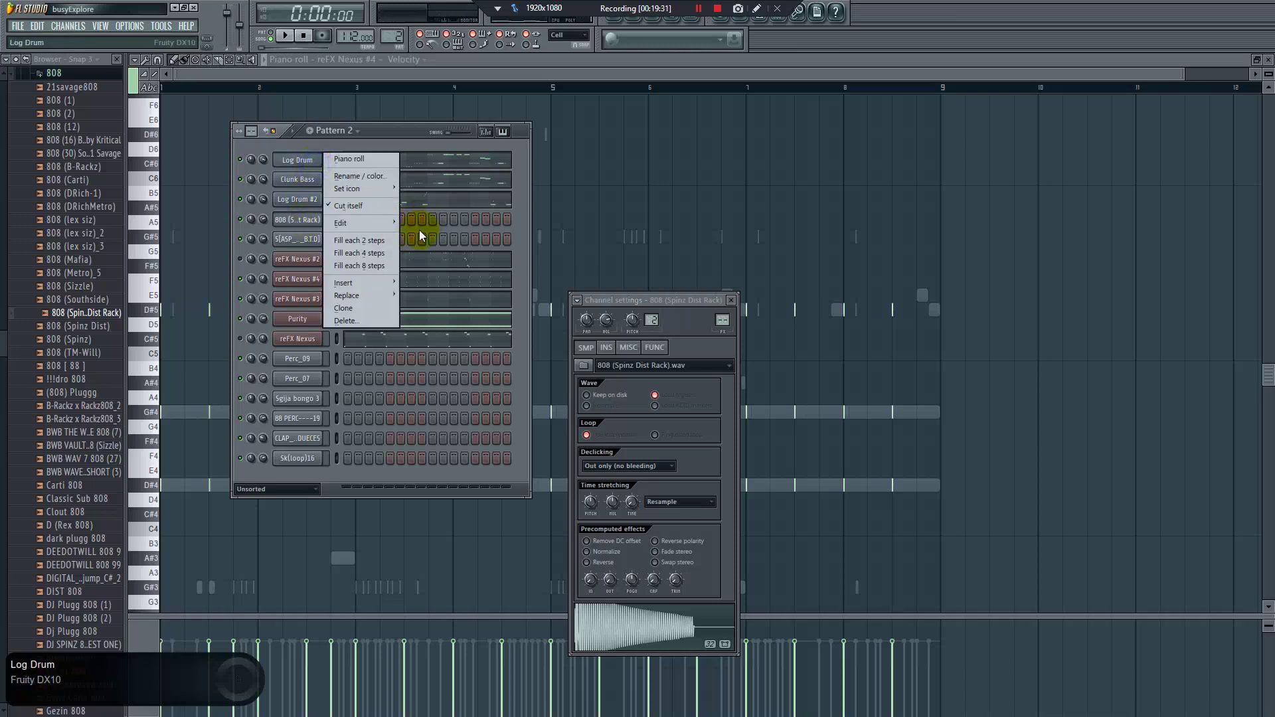
{"action": "left_click", "coordinate": [419, 239]}
{"action": "right_click", "coordinate": [304, 221]}
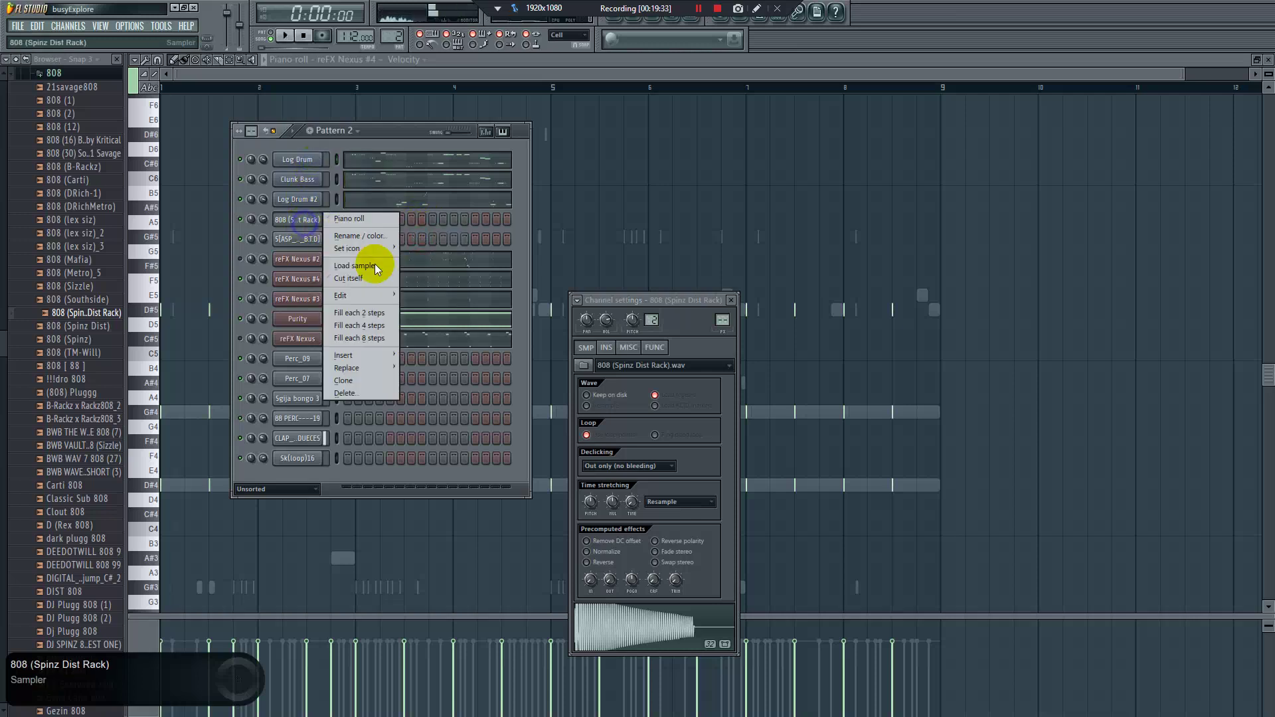
{"action": "left_click", "coordinate": [414, 319]}
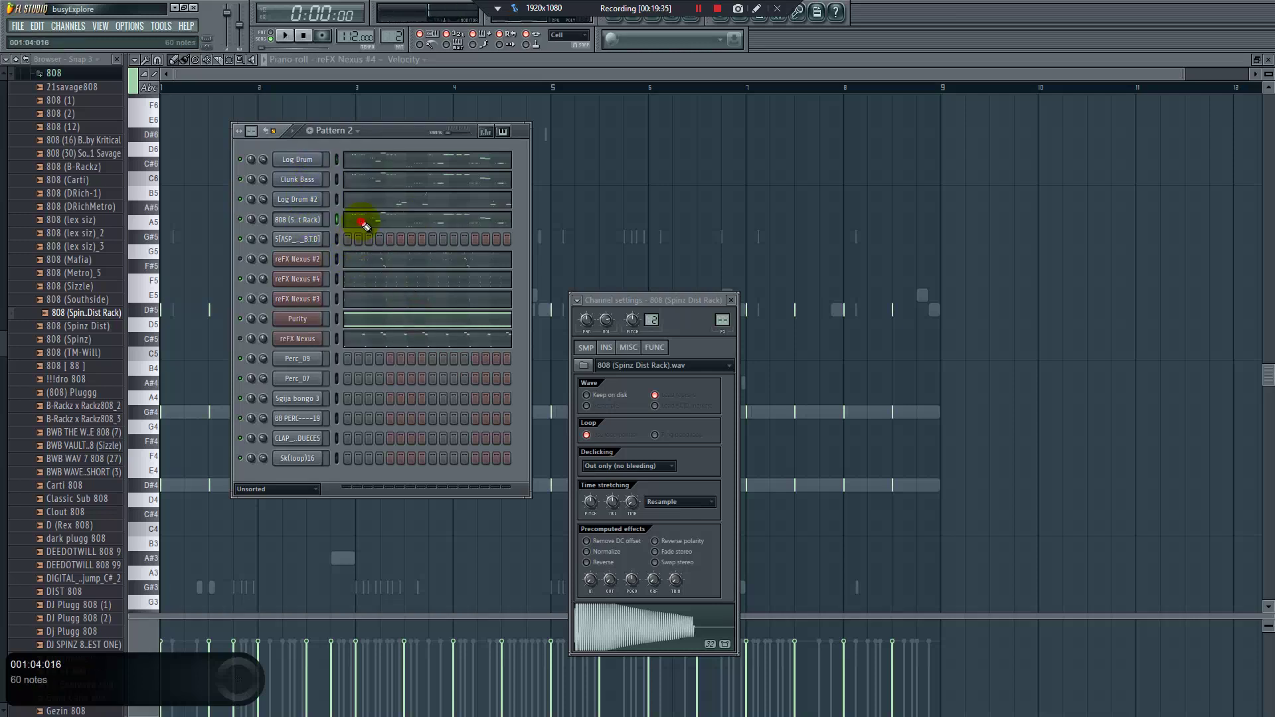
{"action": "left_click", "coordinate": [365, 224]}
{"action": "key", "text": "ctrl+Up"}
{"action": "key", "text": "ctrl+Up"}
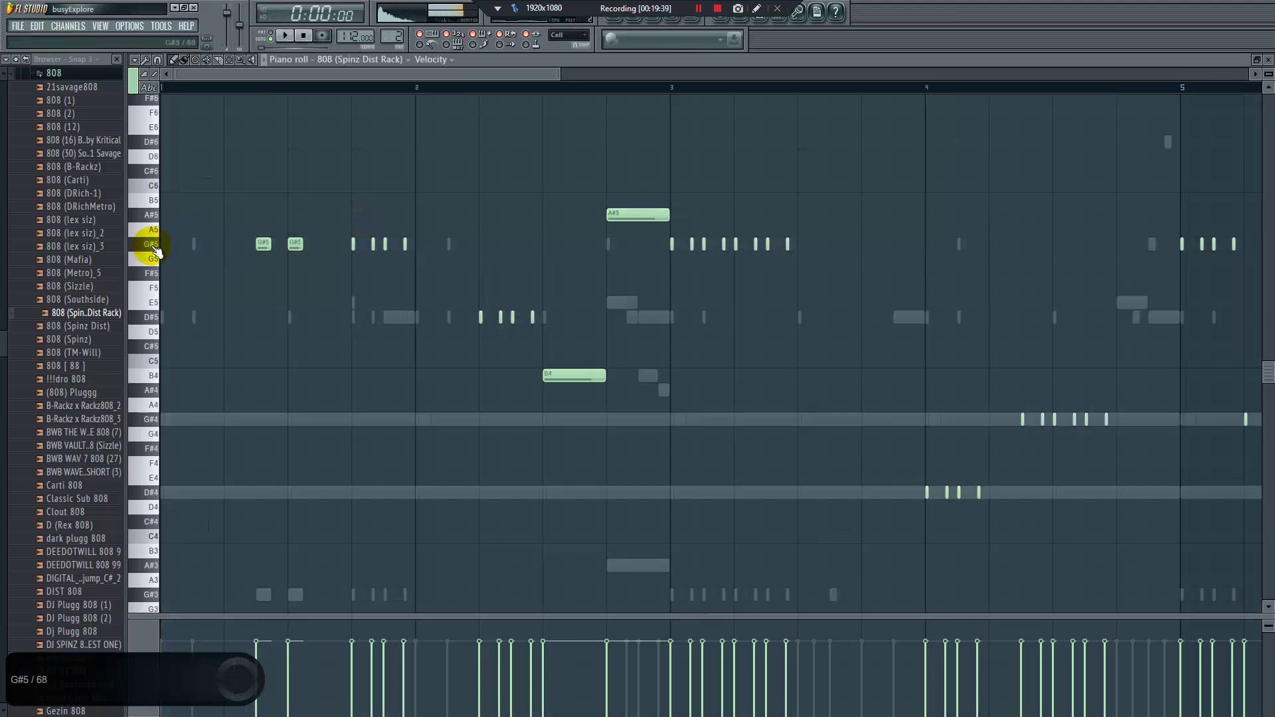
{"action": "left_click", "coordinate": [635, 20]}
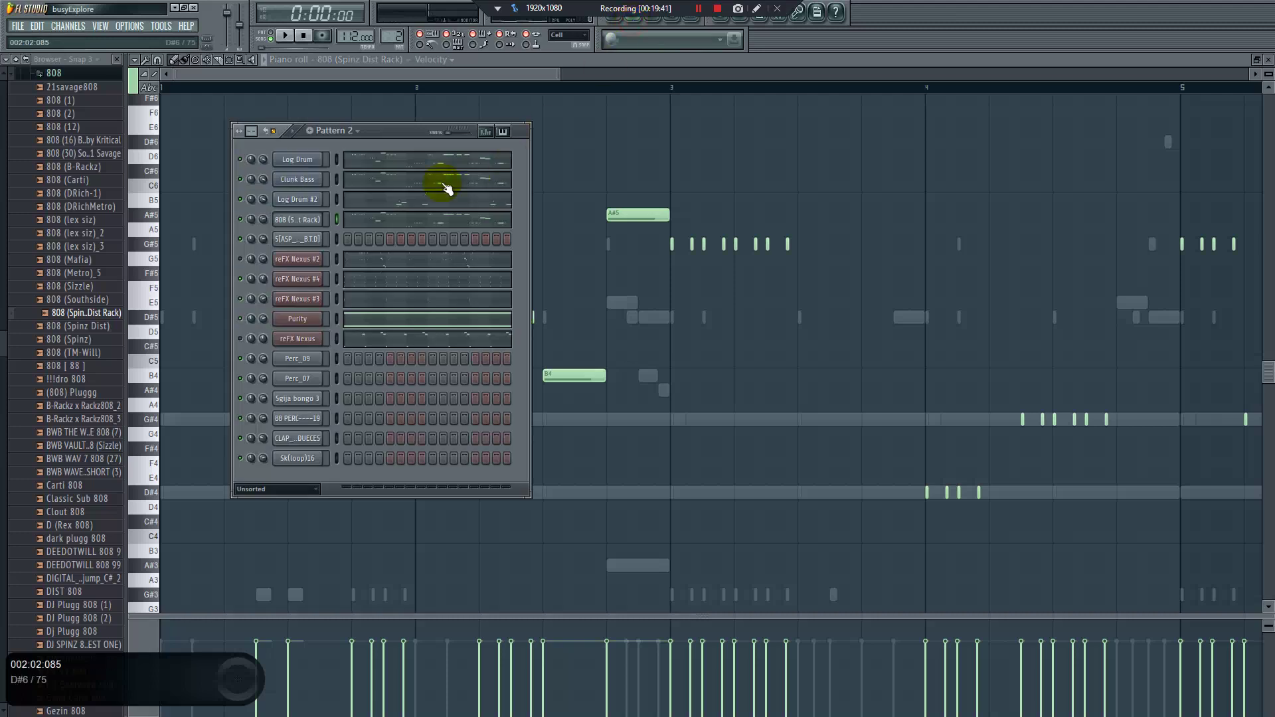
Route the 808 (Spinz Dist Rack) channel to mixer track 2 and load Fruity Parametric EQ 2 in its first effect slot
{"action": "left_click", "coordinate": [307, 219]}
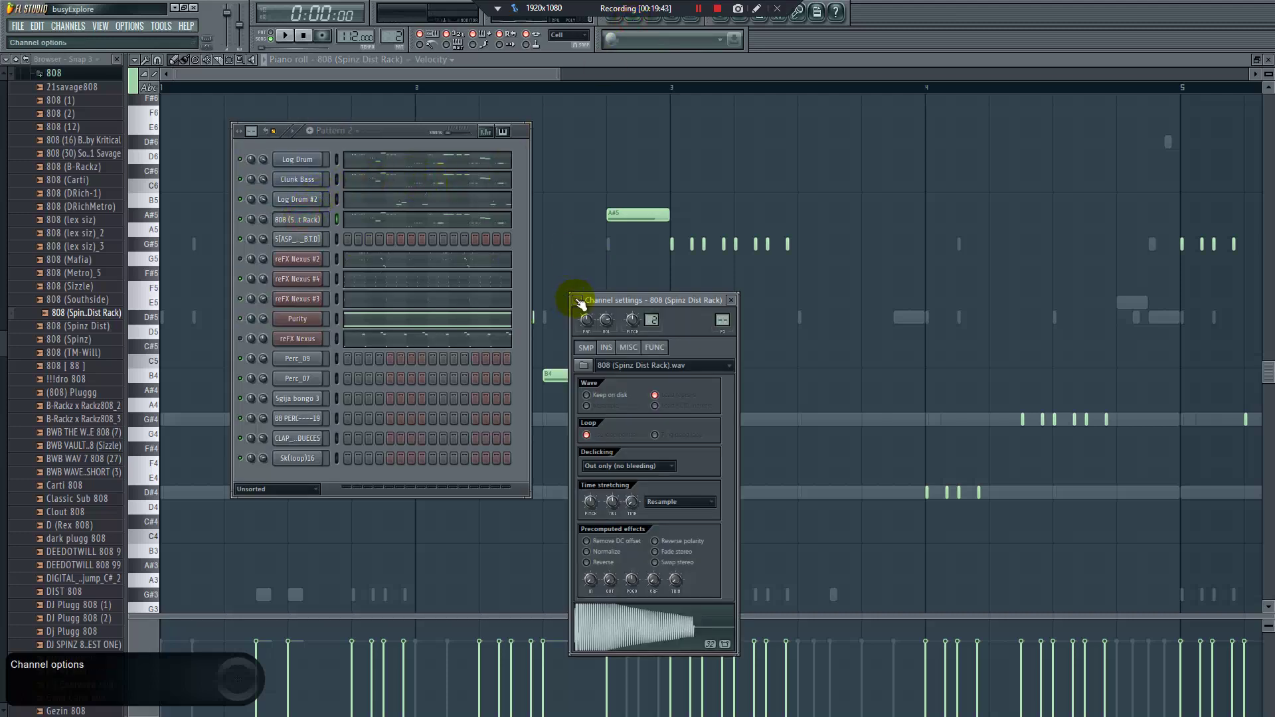
{"action": "left_click", "coordinate": [612, 332]}
{"action": "left_click", "coordinate": [1022, 352]}
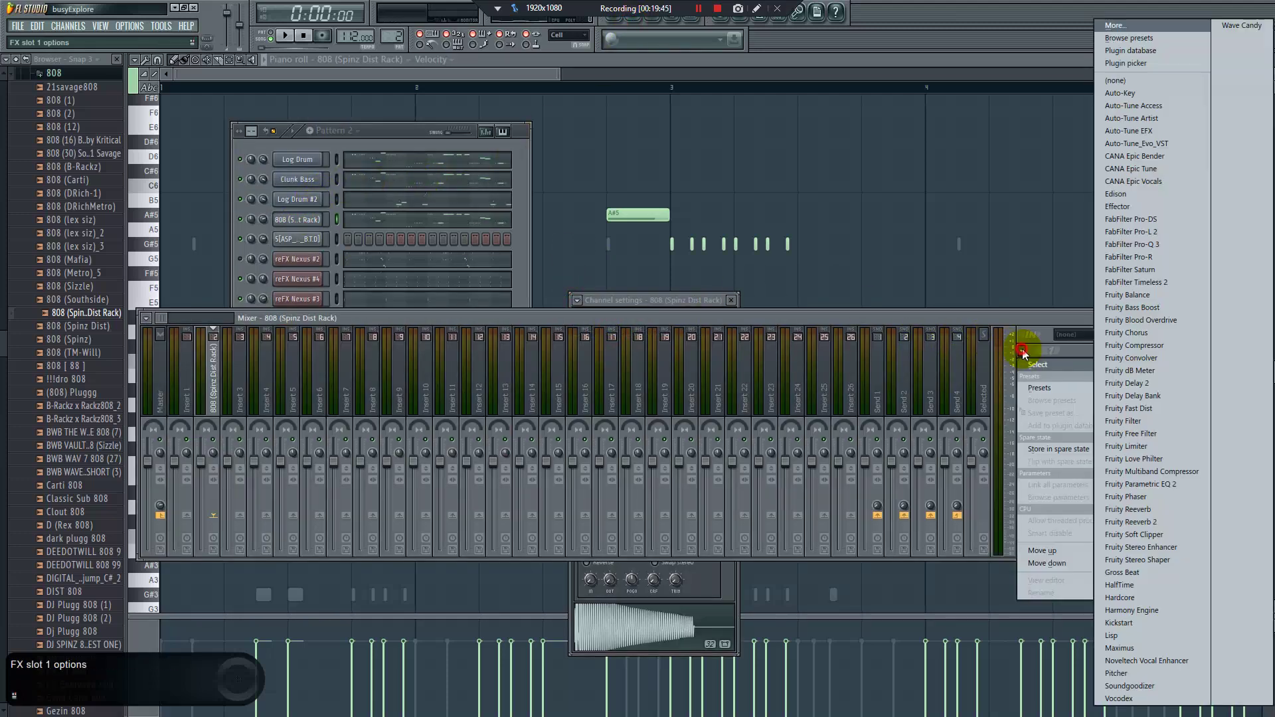
{"action": "left_click", "coordinate": [1173, 485]}
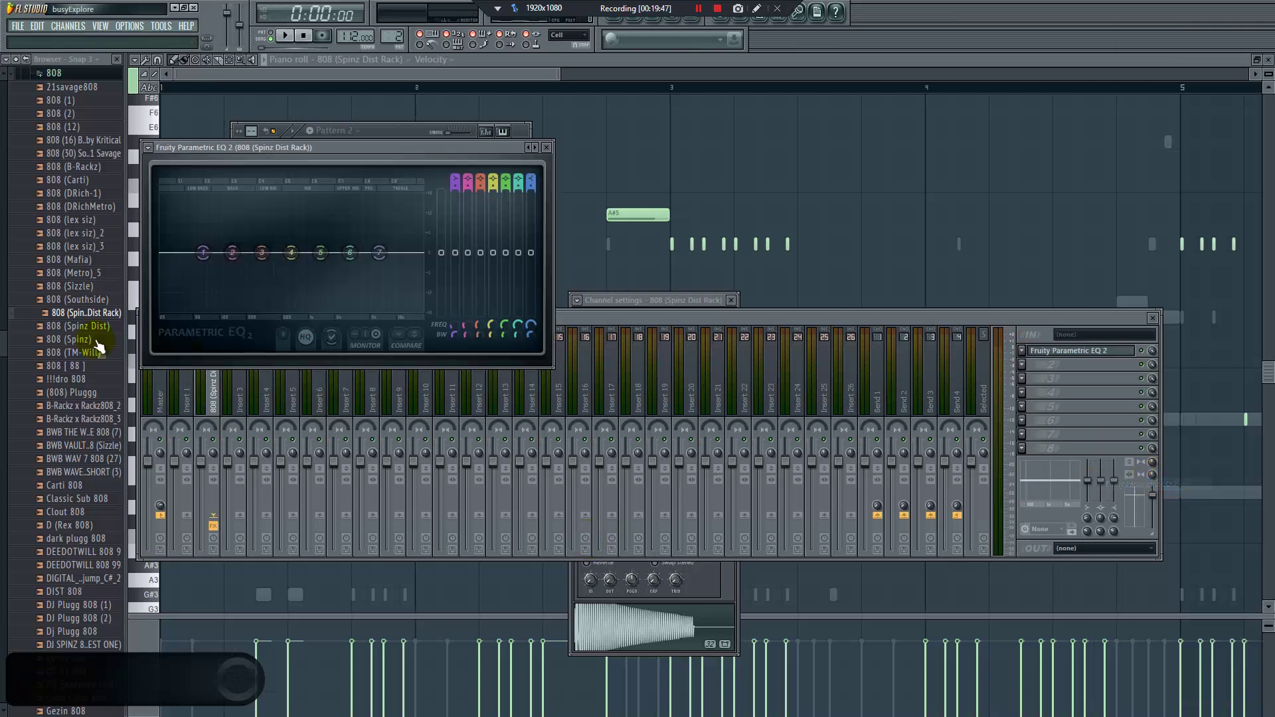
While the pattern plays, cut the 808's lows with EQ band 1 and slightly boost bands 4 and 5, with band 5 at about 1257 Hz
{"action": "key", "text": "space"}
{"action": "left_click_drag", "start_coordinate": [291, 252], "coordinate": [322, 256]}
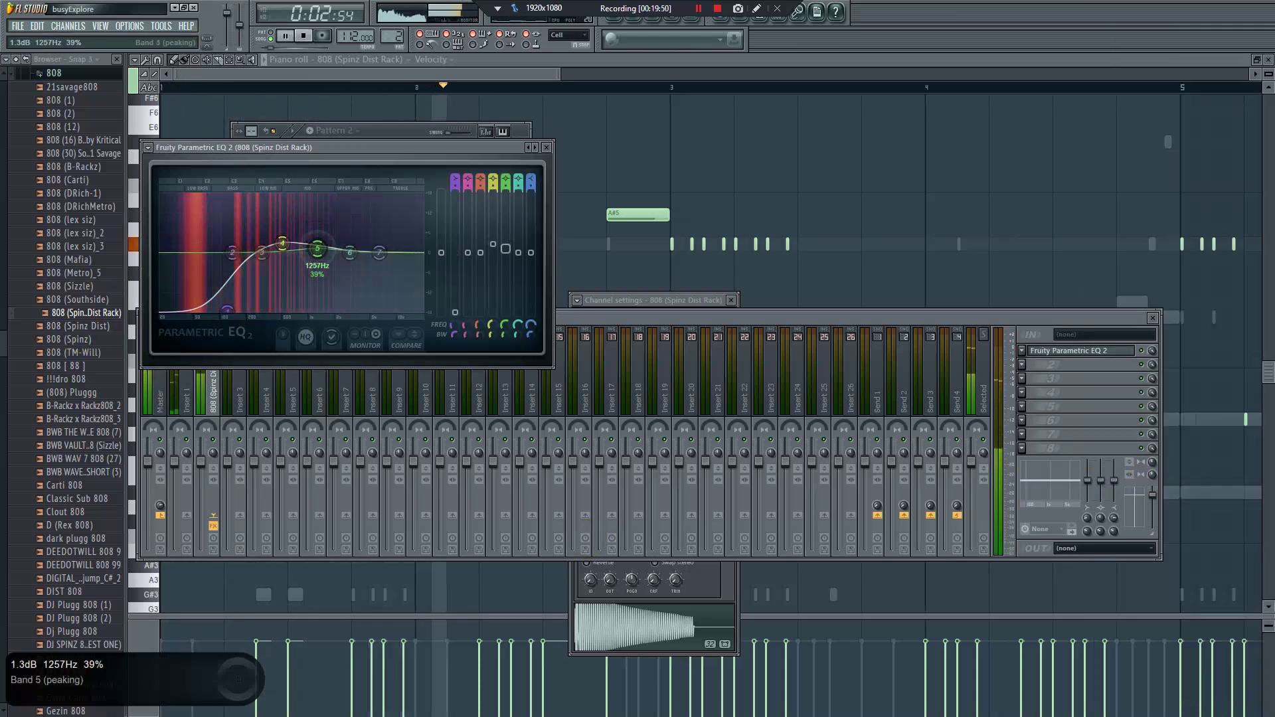
{"action": "left_click", "coordinate": [400, 133]}
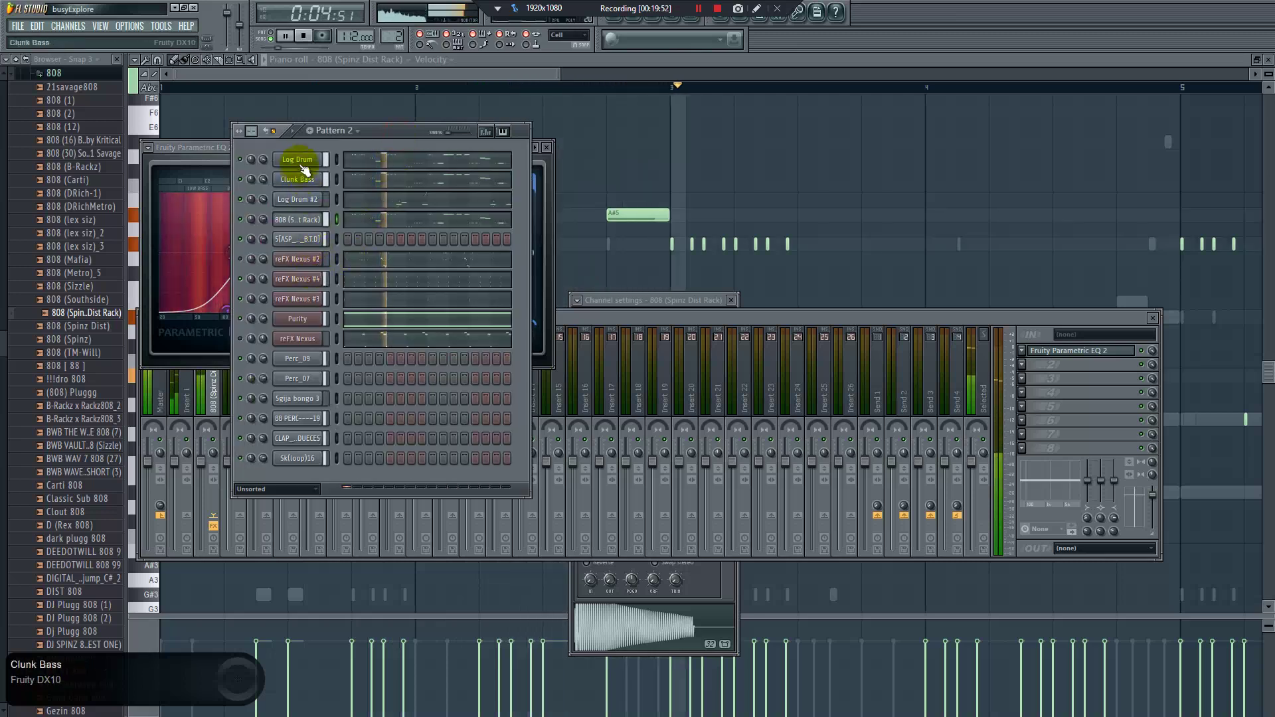
{"action": "key", "text": "space"}
Make the 808 (Spinz Dist Rack) channel cut itself in its miscellaneous settings
{"action": "left_click", "coordinate": [312, 220]}
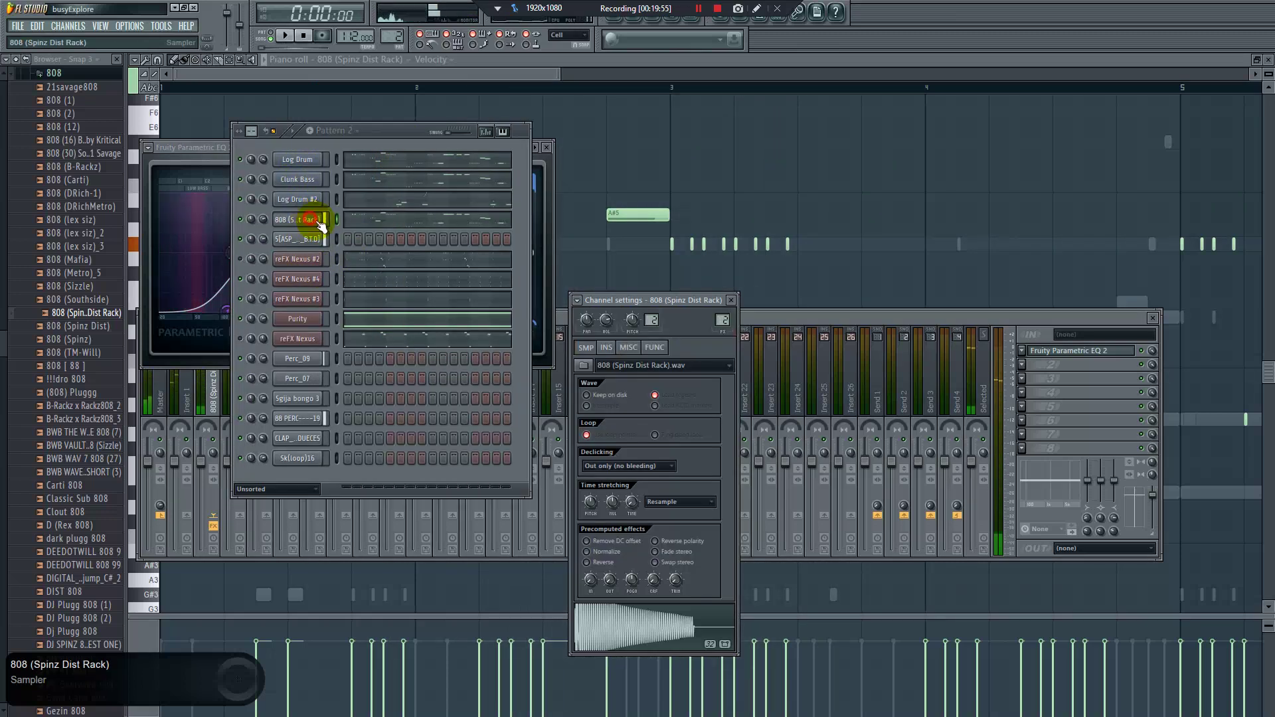
{"action": "left_click", "coordinate": [655, 348]}
{"action": "left_click", "coordinate": [627, 348]}
{"action": "left_click", "coordinate": [713, 377]}
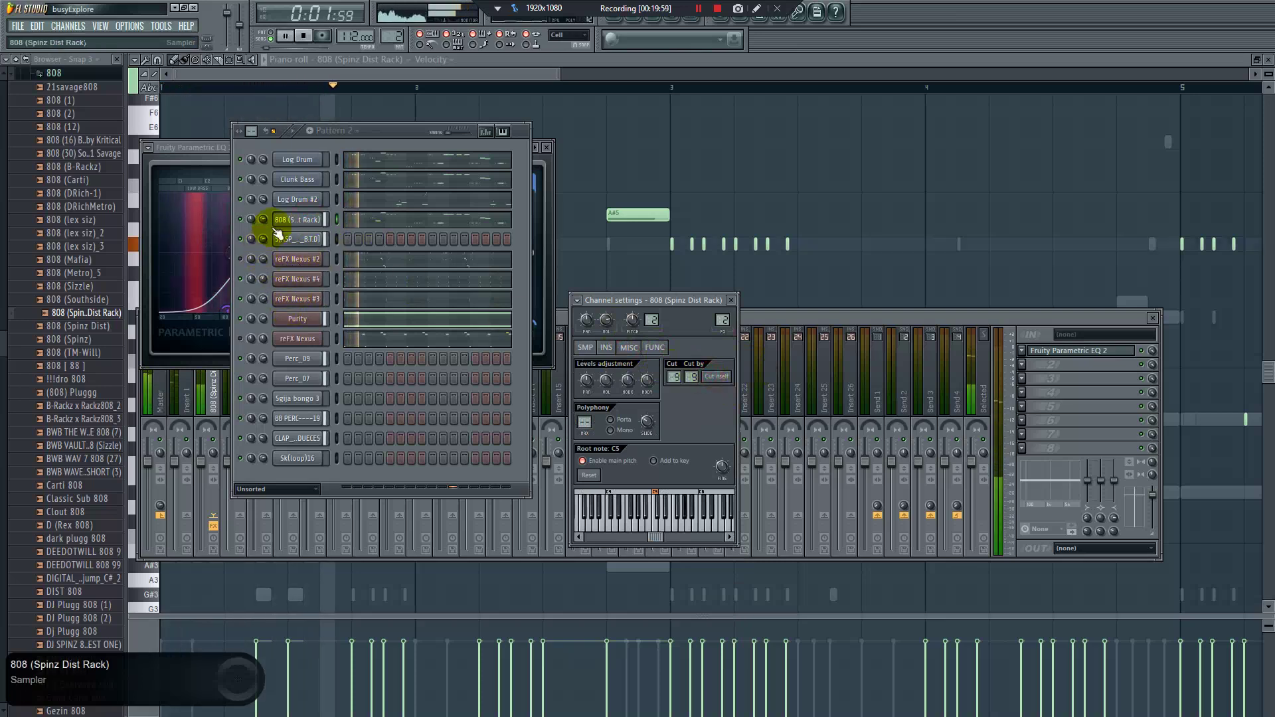
Try the 808 notes one octave lower while the pattern plays
{"action": "key", "text": "F5"}
{"action": "left_click", "coordinate": [386, 228]}
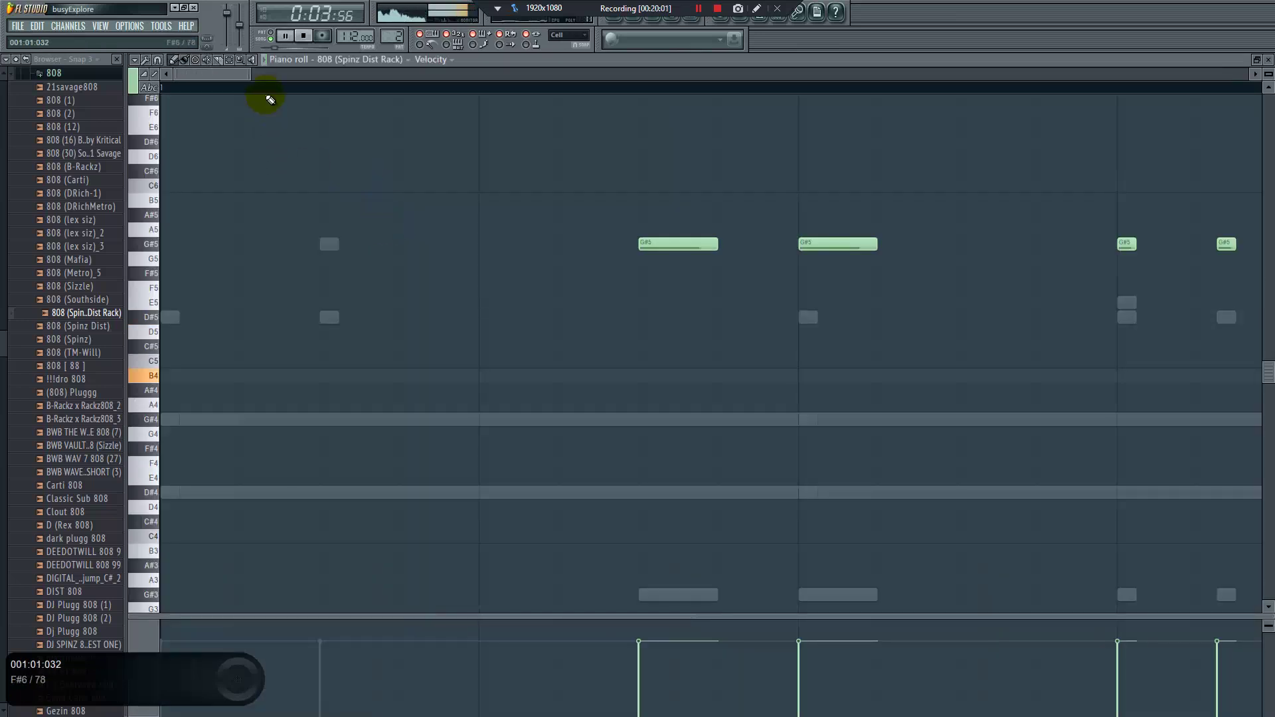
{"action": "left_click_drag", "start_coordinate": [251, 73], "coordinate": [649, 76]}
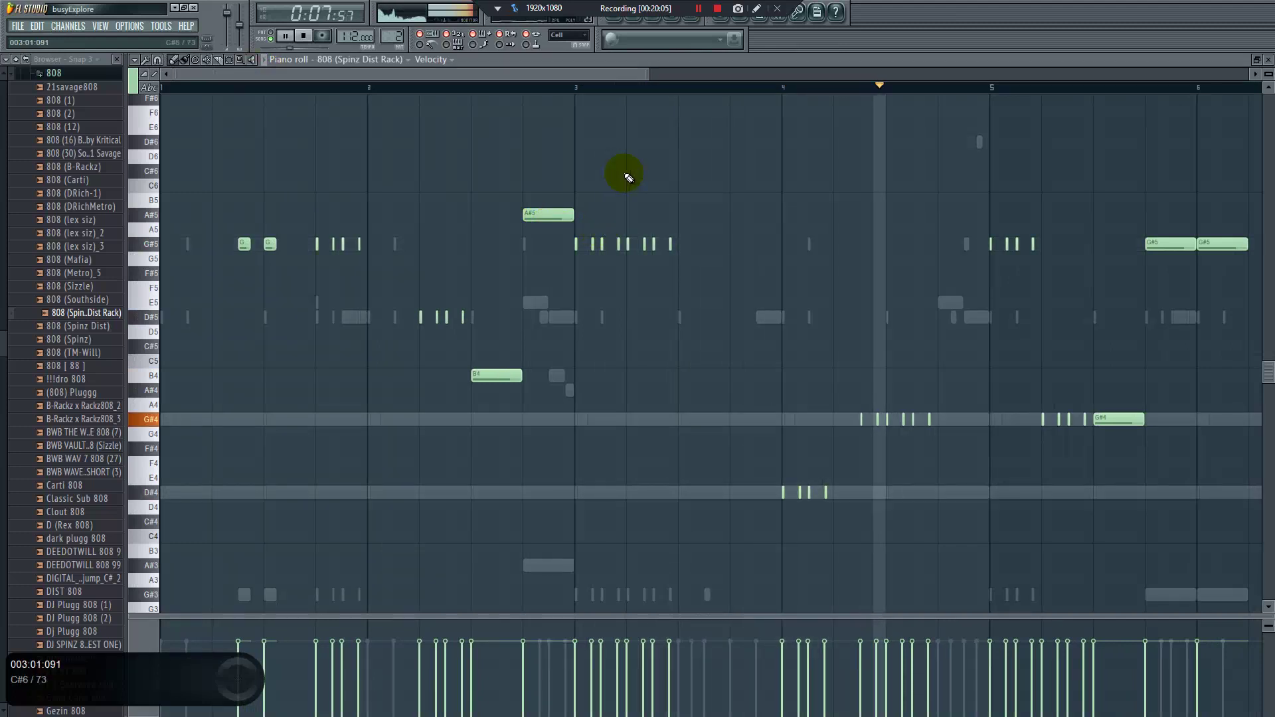
{"action": "scroll", "coordinate": [628, 176], "scroll_direction": "down", "scroll_amount": 4}
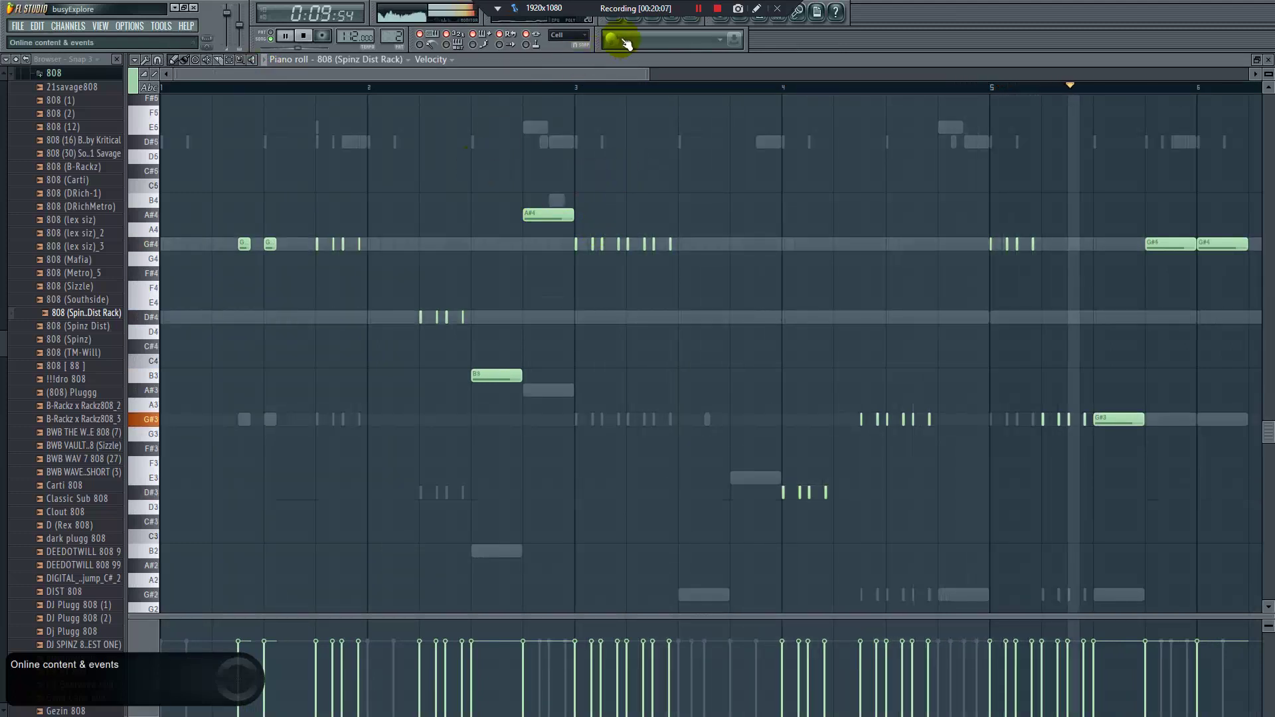
{"action": "key", "text": "F6"}
{"action": "key", "text": "space"}
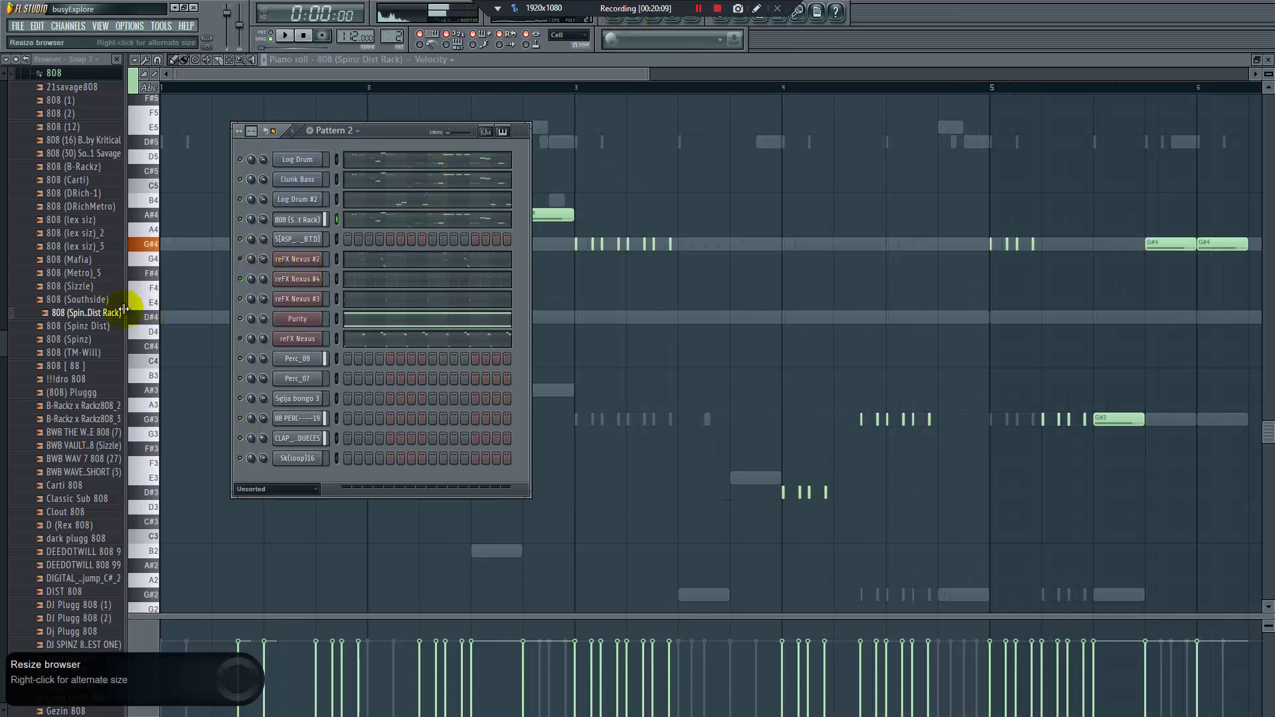
Replace the 808 channel's sample with 808 (Metro)_5 and bring its notes back up an octave
{"action": "left_click", "coordinate": [89, 260]}
{"action": "left_click", "coordinate": [87, 273]}
{"action": "left_click_drag", "start_coordinate": [297, 222], "coordinate": [403, 221]}
{"action": "left_click", "coordinate": [330, 245]}
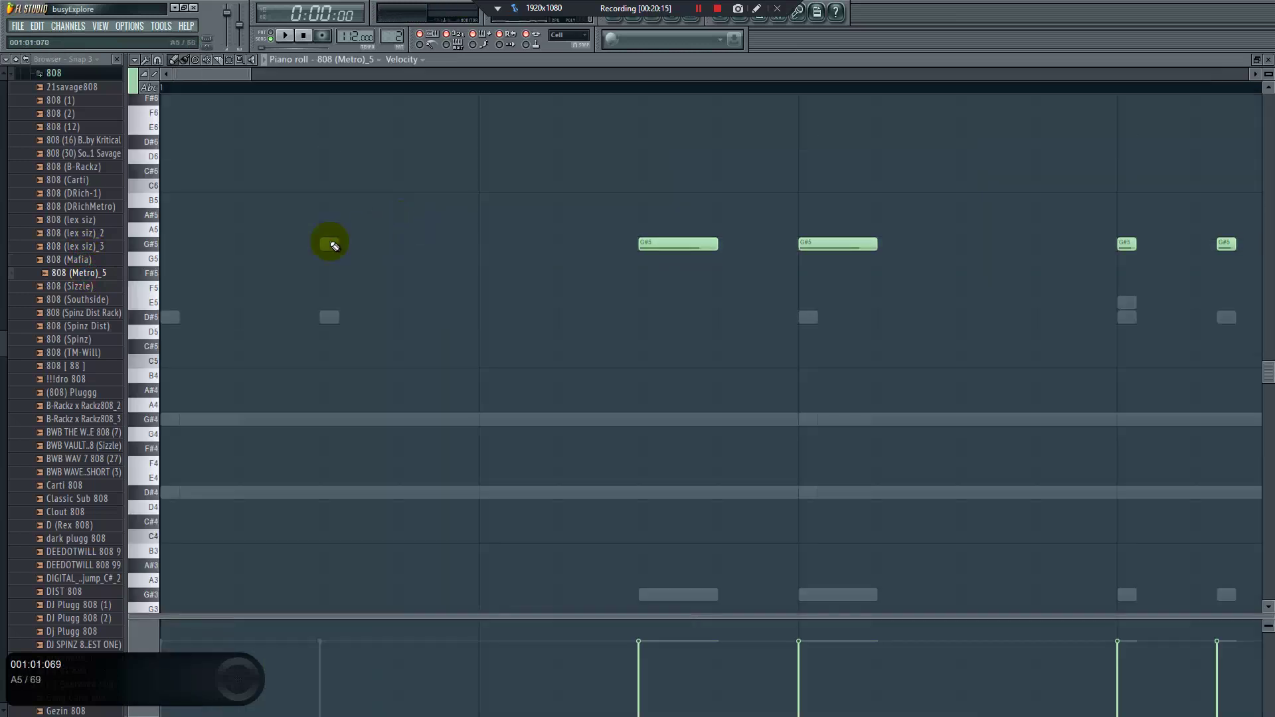
{"action": "left_click", "coordinate": [637, 27]}
Enable and shorten the volume envelope on the 808 (Metro)_5 channel and play the pattern
{"action": "left_click", "coordinate": [316, 218]}
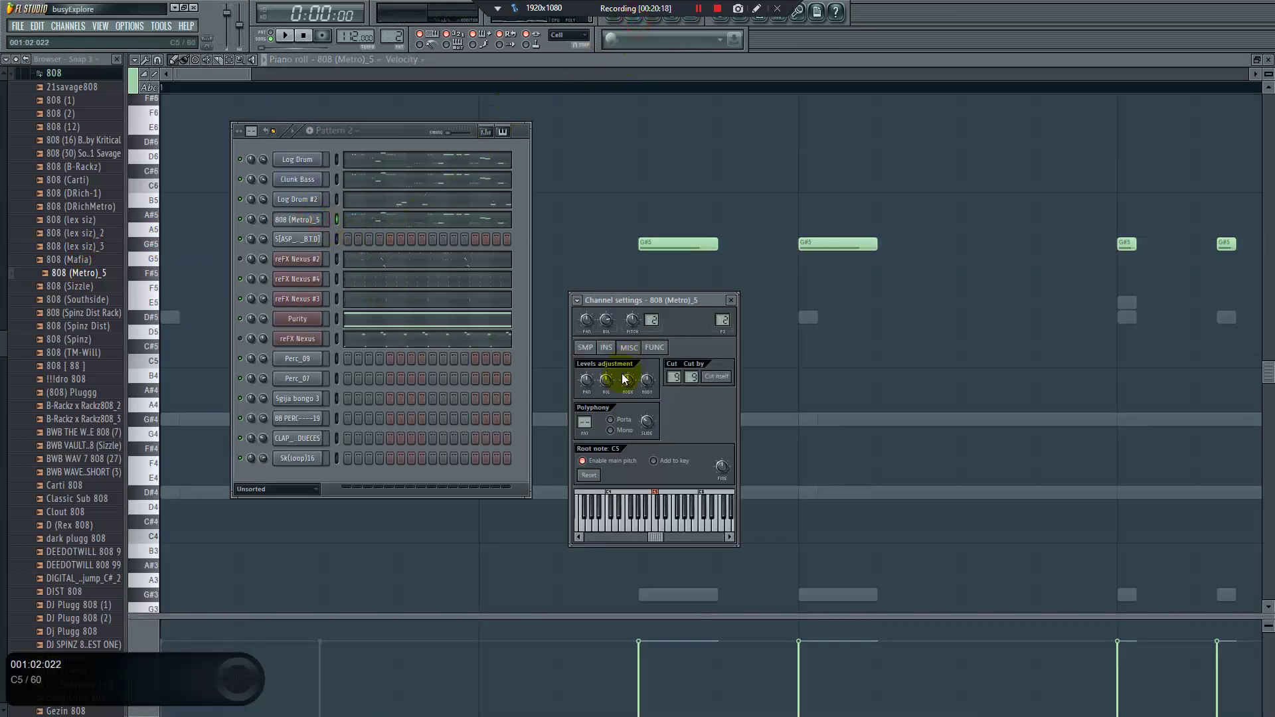
{"action": "left_click", "coordinate": [607, 350]}
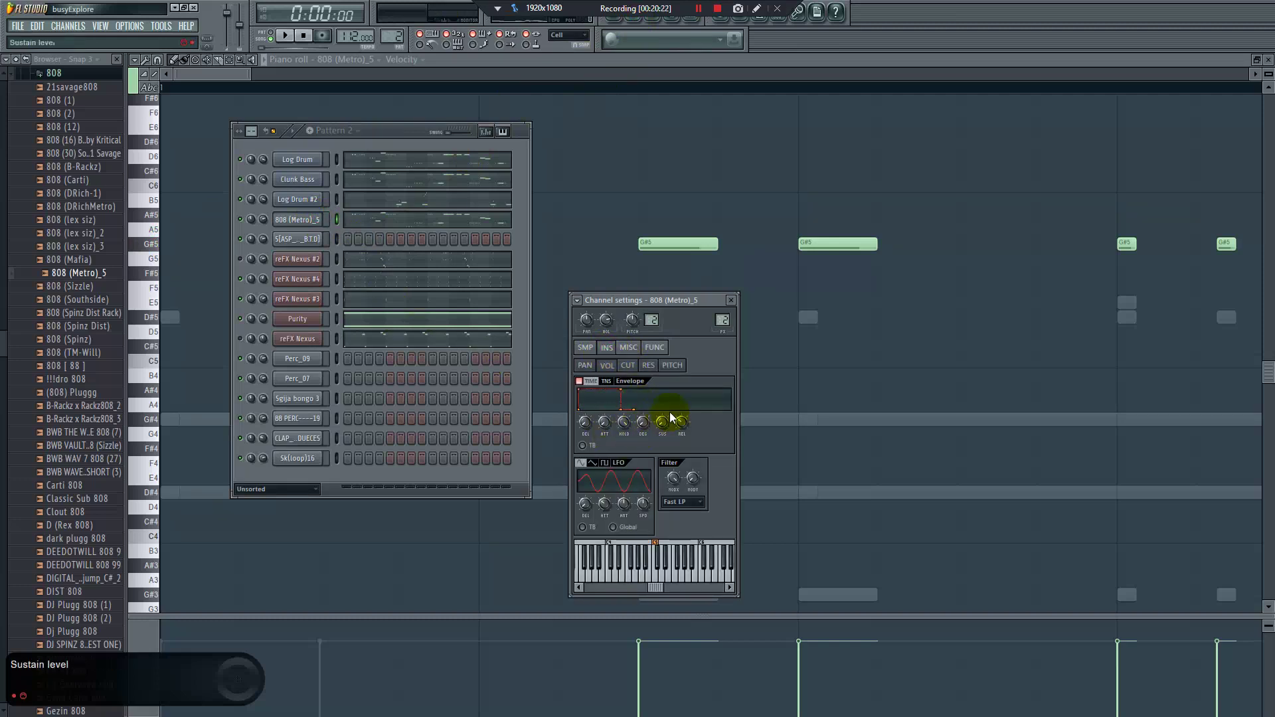
{"action": "key", "text": "space"}
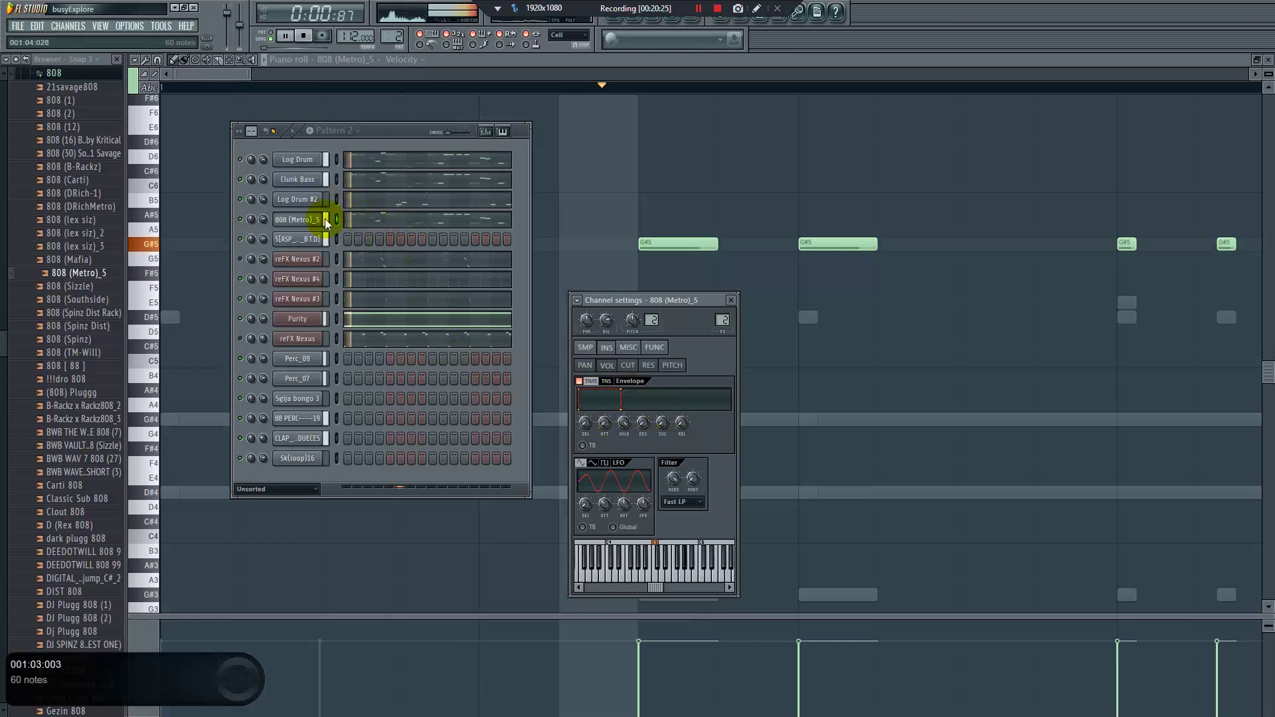
{"action": "left_click", "coordinate": [263, 219]}
Lengthen the 808's G#5 note on beat 1 of bar 6 to 1.5 beats and the G#5 on beat 3 to one beat
{"action": "left_click", "coordinate": [392, 223]}
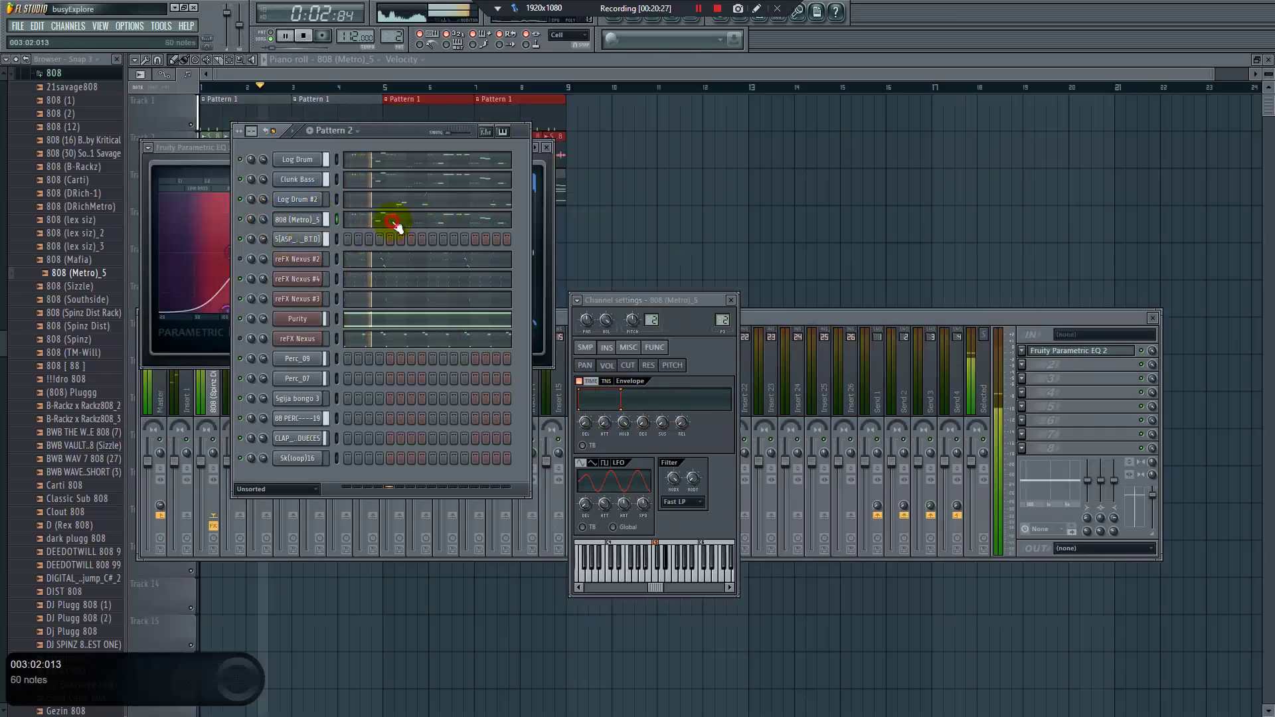
{"action": "mouse_move", "coordinate": [242, 71]}
{"action": "left_mouse_down"}
{"action": "mouse_move", "coordinate": [648, 90]}
{"action": "mouse_move", "coordinate": [677, 106]}
{"action": "left_mouse_up"}
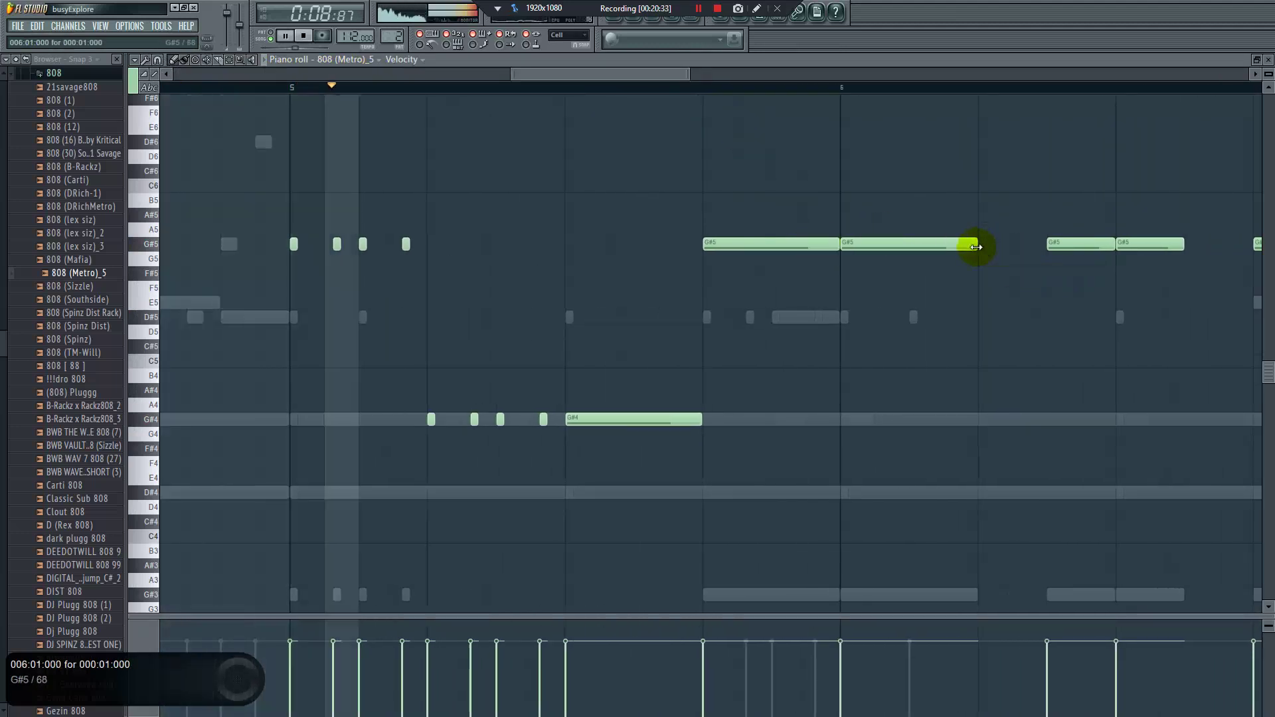
{"action": "left_click_drag", "start_coordinate": [976, 246], "coordinate": [1040, 243]}
{"action": "left_click_drag", "start_coordinate": [691, 74], "coordinate": [806, 93]}
{"action": "left_click_drag", "start_coordinate": [801, 245], "coordinate": [836, 246]}
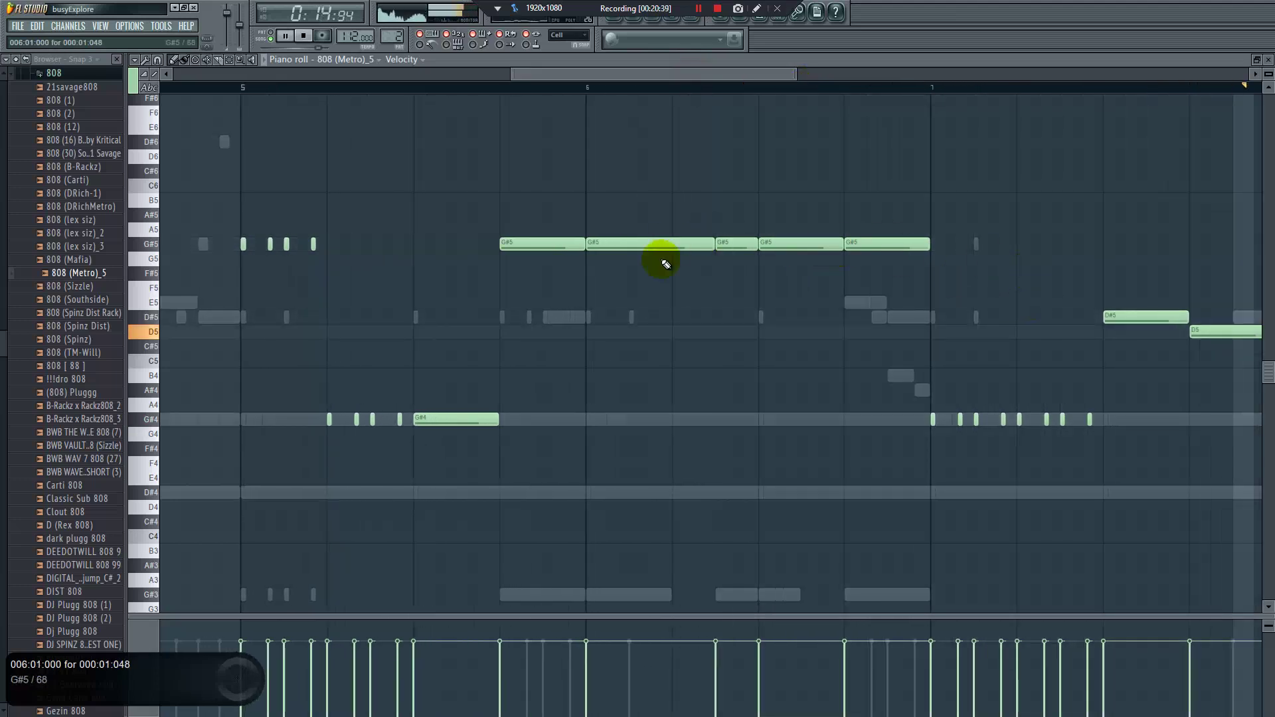
Lengthen the 808's G#5 on beat 3 of bar 1 and the last G#5 of that bar to about one beat each
{"action": "left_click_drag", "start_coordinate": [587, 74], "coordinate": [345, 74]}
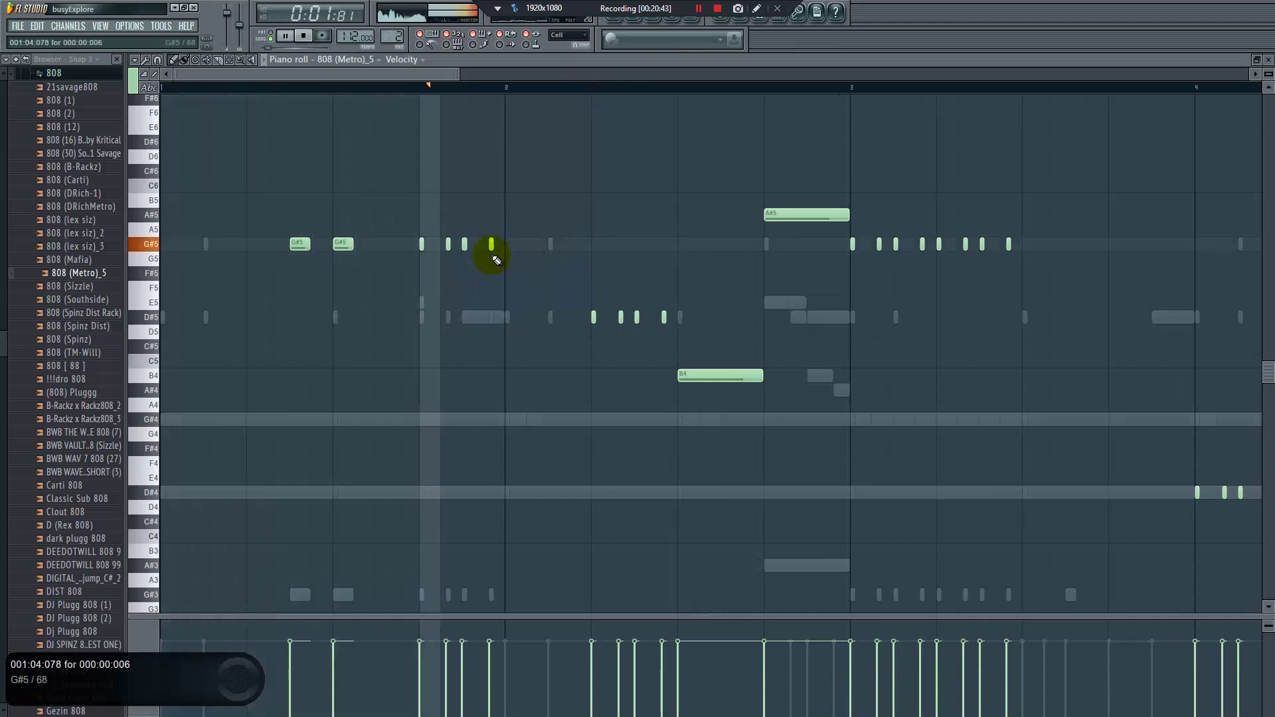
{"action": "left_click_drag", "start_coordinate": [353, 245], "coordinate": [407, 250]}
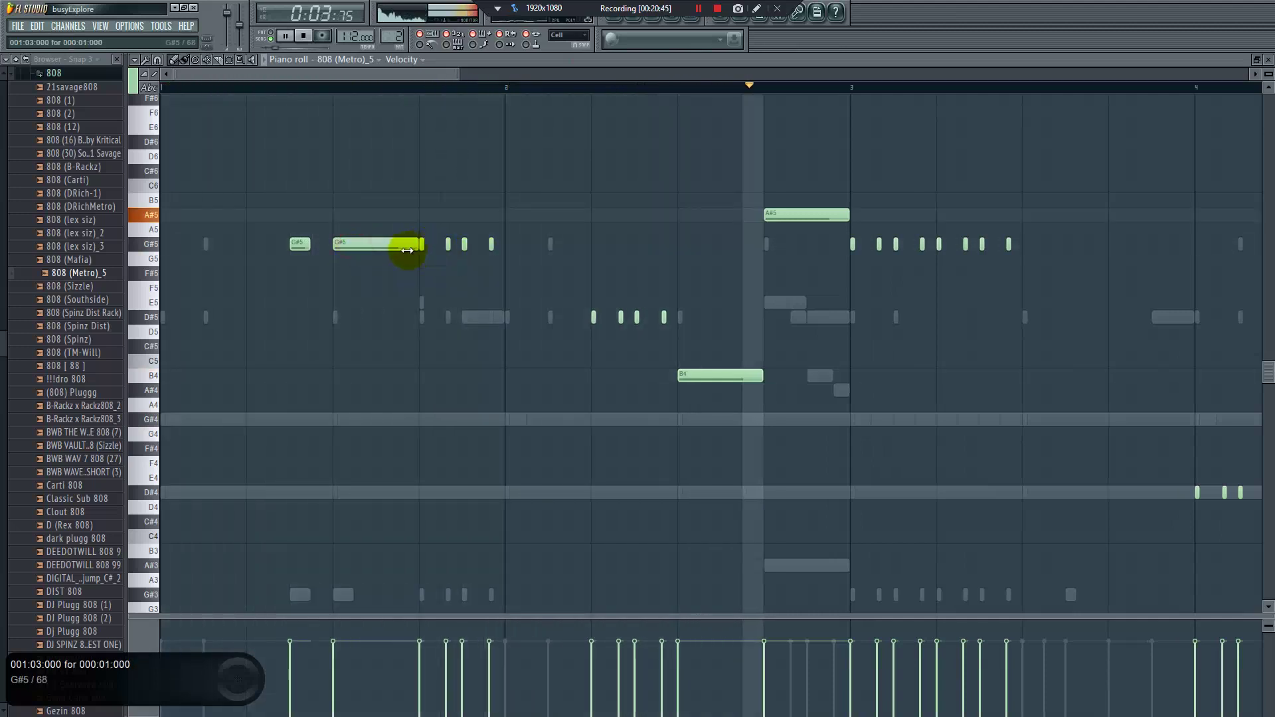
{"action": "left_click", "coordinate": [493, 245]}
{"action": "right_click", "coordinate": [492, 245]}
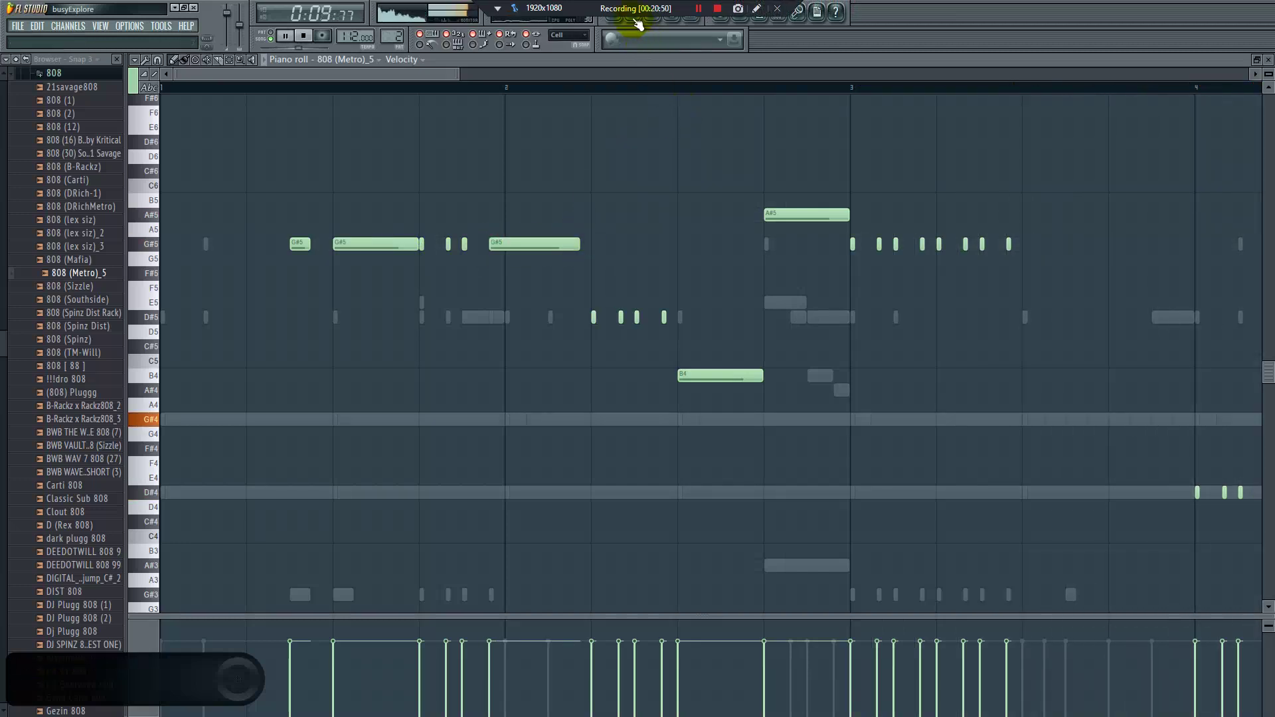
{"action": "left_click", "coordinate": [623, 41]}
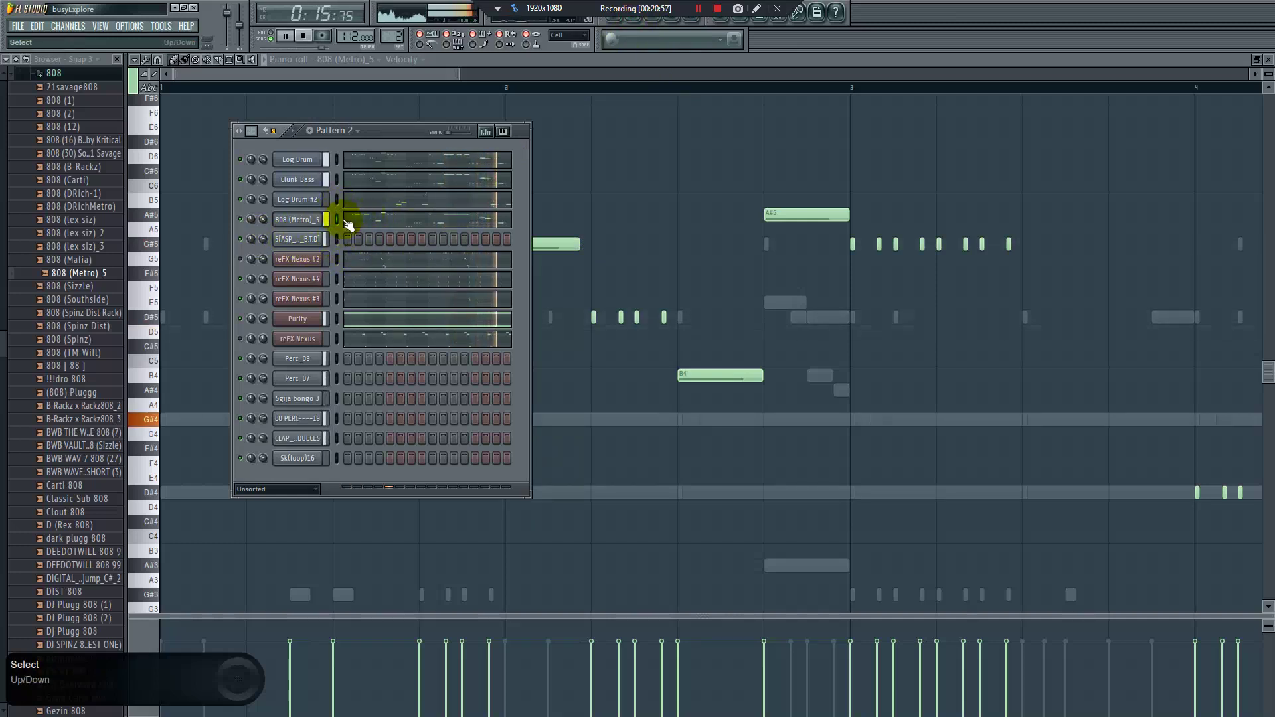
Play the pattern, check the reFX Nexus #2 notes and set that channel's volume to about 57%
{"action": "right_click", "coordinate": [278, 265]}
{"action": "left_click", "coordinate": [250, 261]}
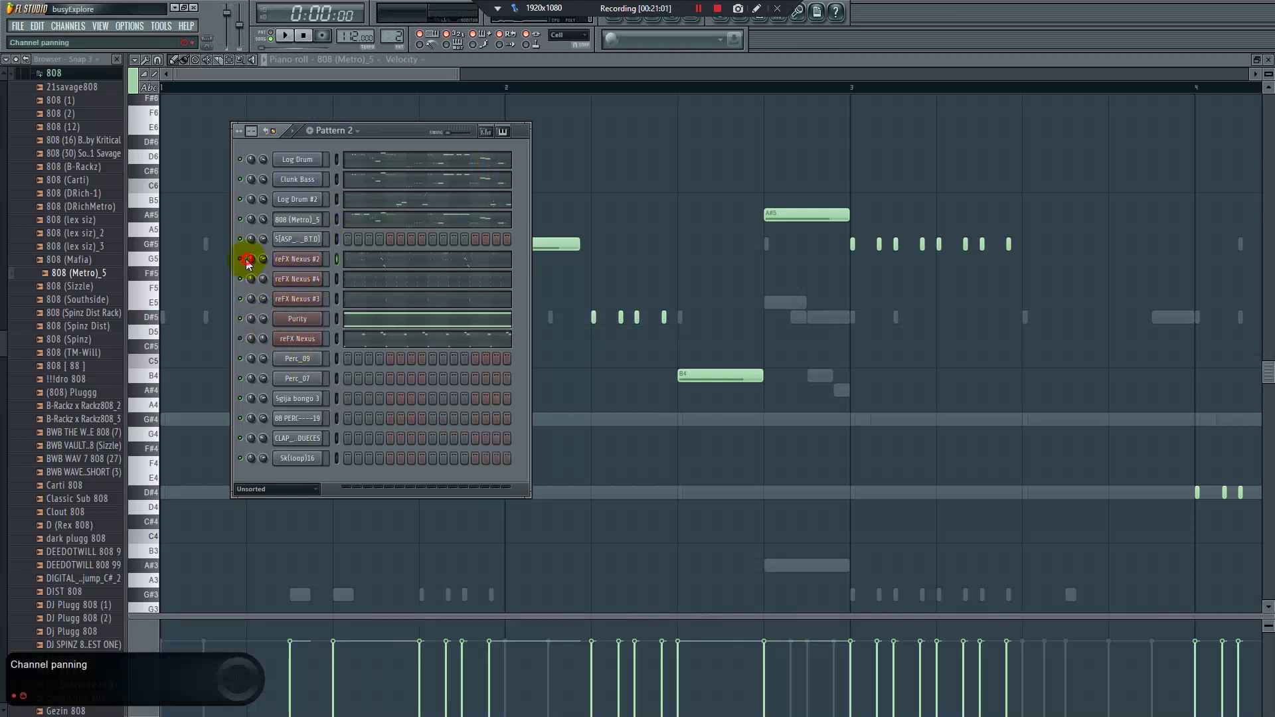
{"action": "key", "text": "space"}
{"action": "left_click", "coordinate": [370, 262]}
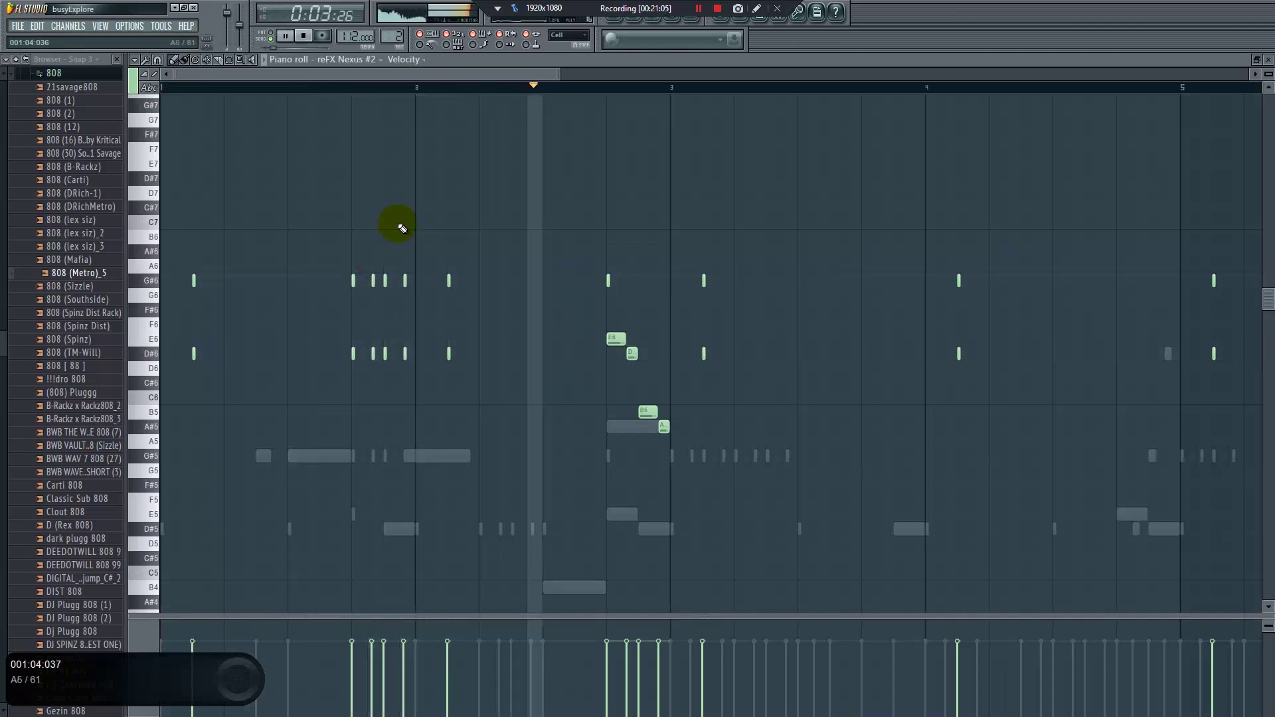
{"action": "left_click", "coordinate": [640, 17]}
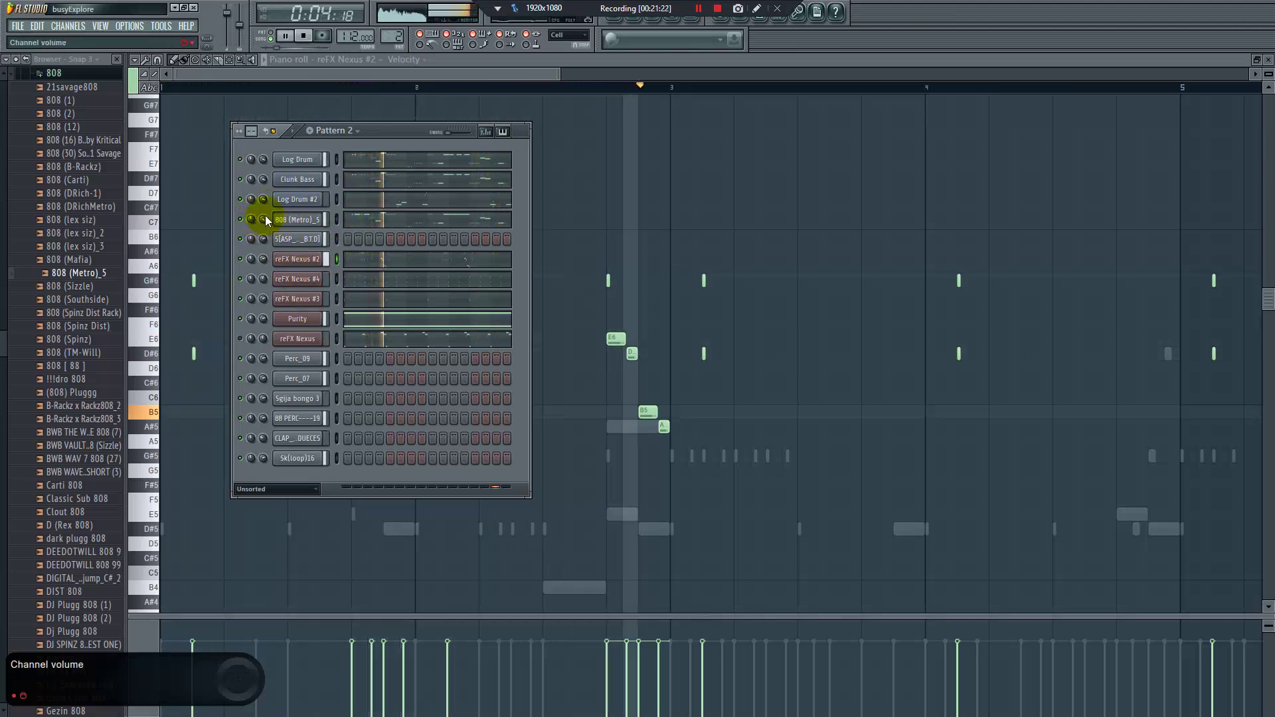
{"action": "left_click_drag", "start_coordinate": [251, 259], "coordinate": [251, 279]}
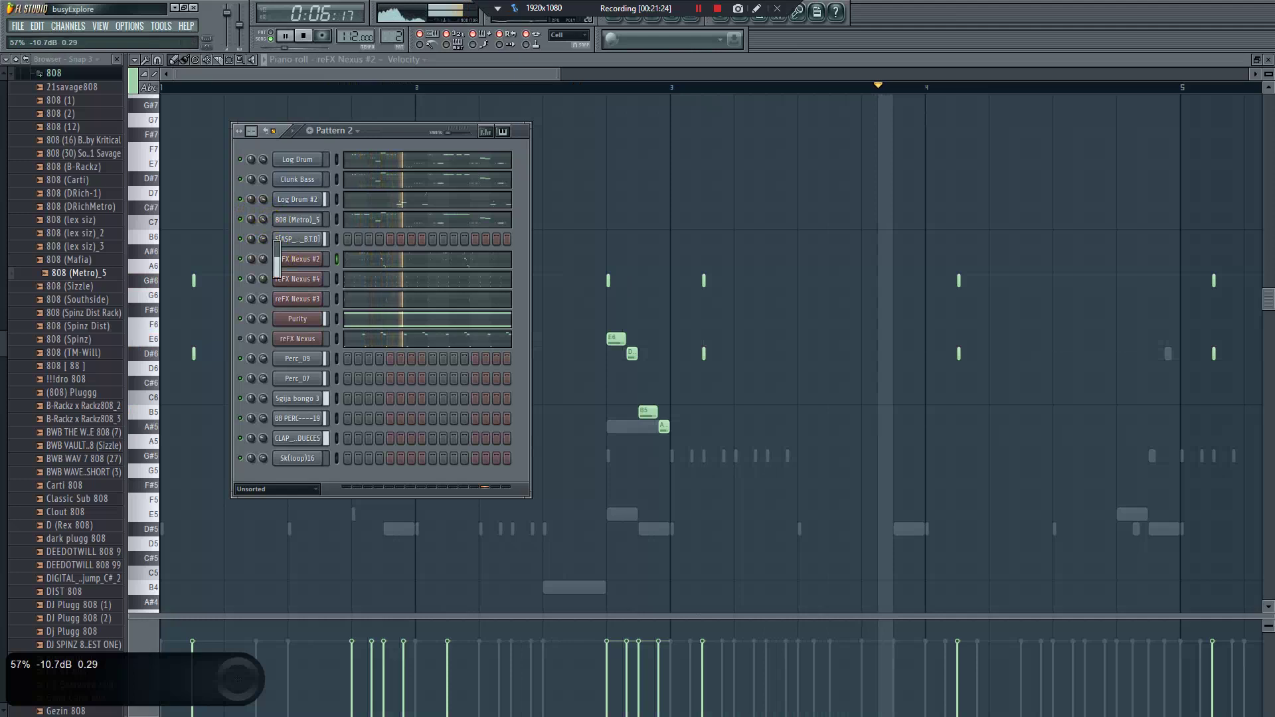
Check the channel settings of 808 (Metro)_5 and Log Drum #2 during playback, then stop the pattern
{"action": "left_click", "coordinate": [304, 221]}
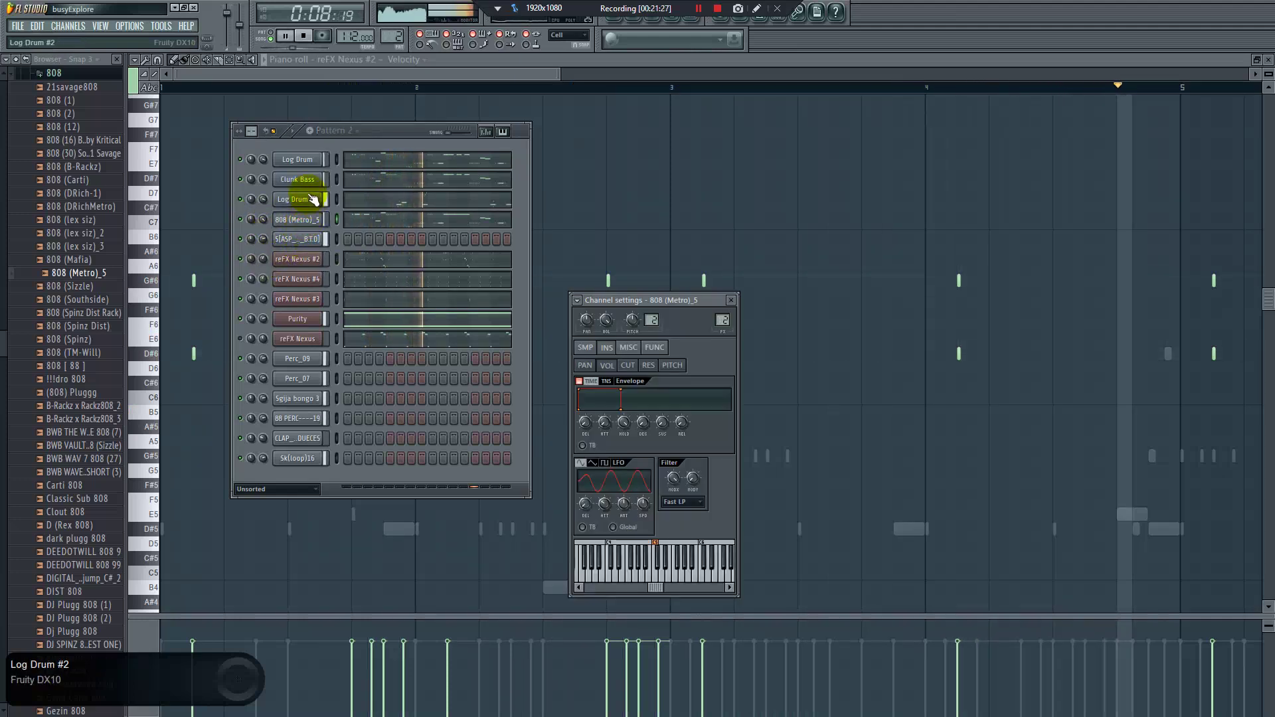
{"action": "left_click", "coordinate": [296, 199]}
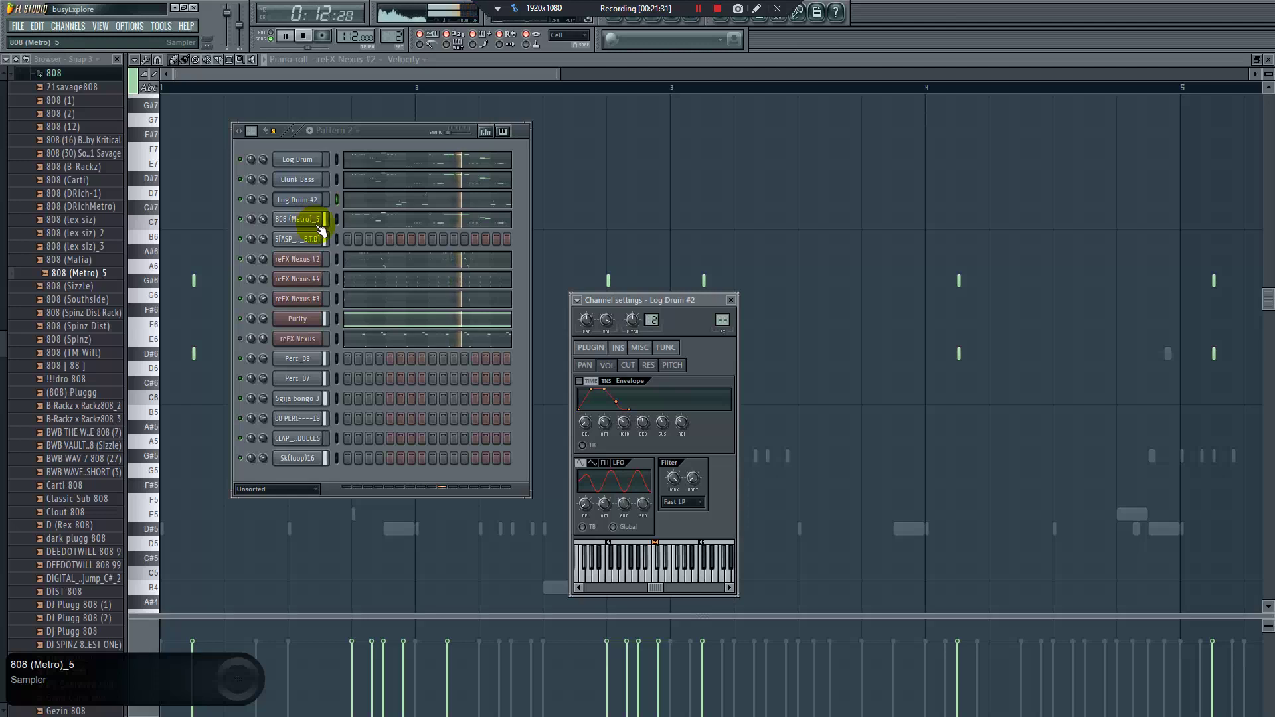
{"action": "key", "text": "space"}
Clone the reFX Nexus #2 channel and load the PL Dance Seq preset from the Plucked category in the clone
{"action": "right_click", "coordinate": [296, 258]}
{"action": "left_click", "coordinate": [362, 408]}
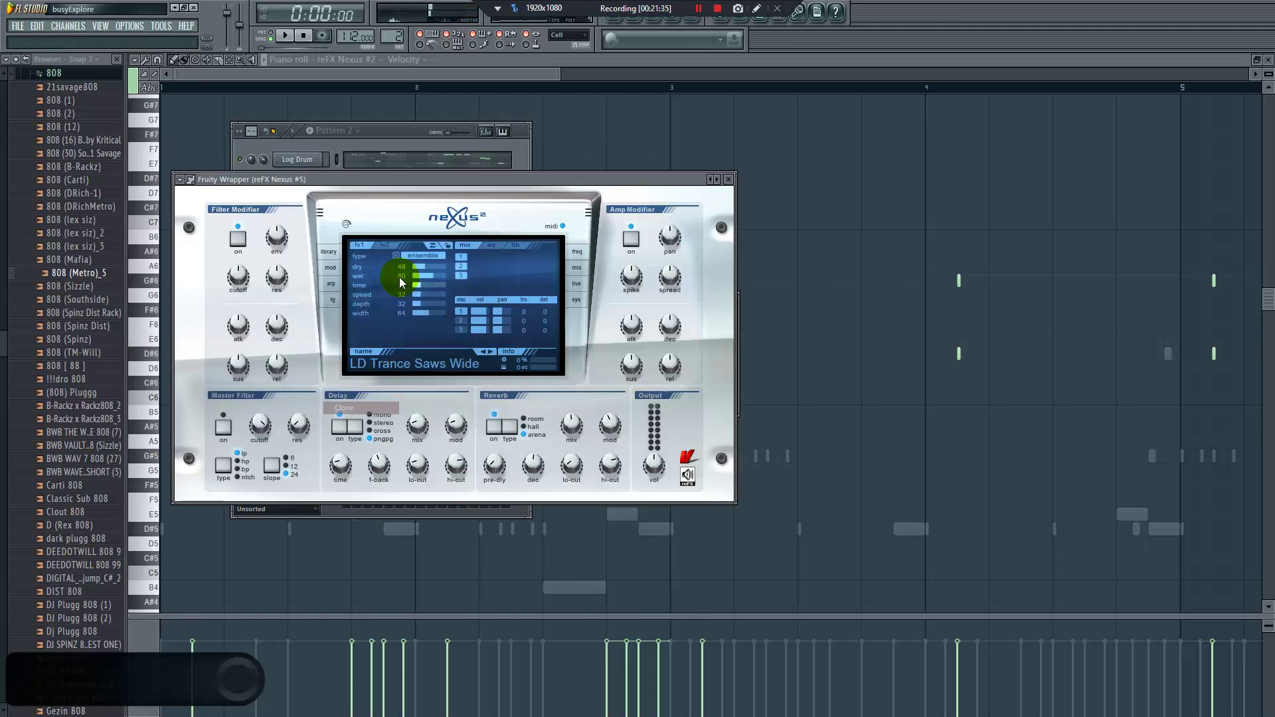
{"action": "left_click", "coordinate": [328, 252]}
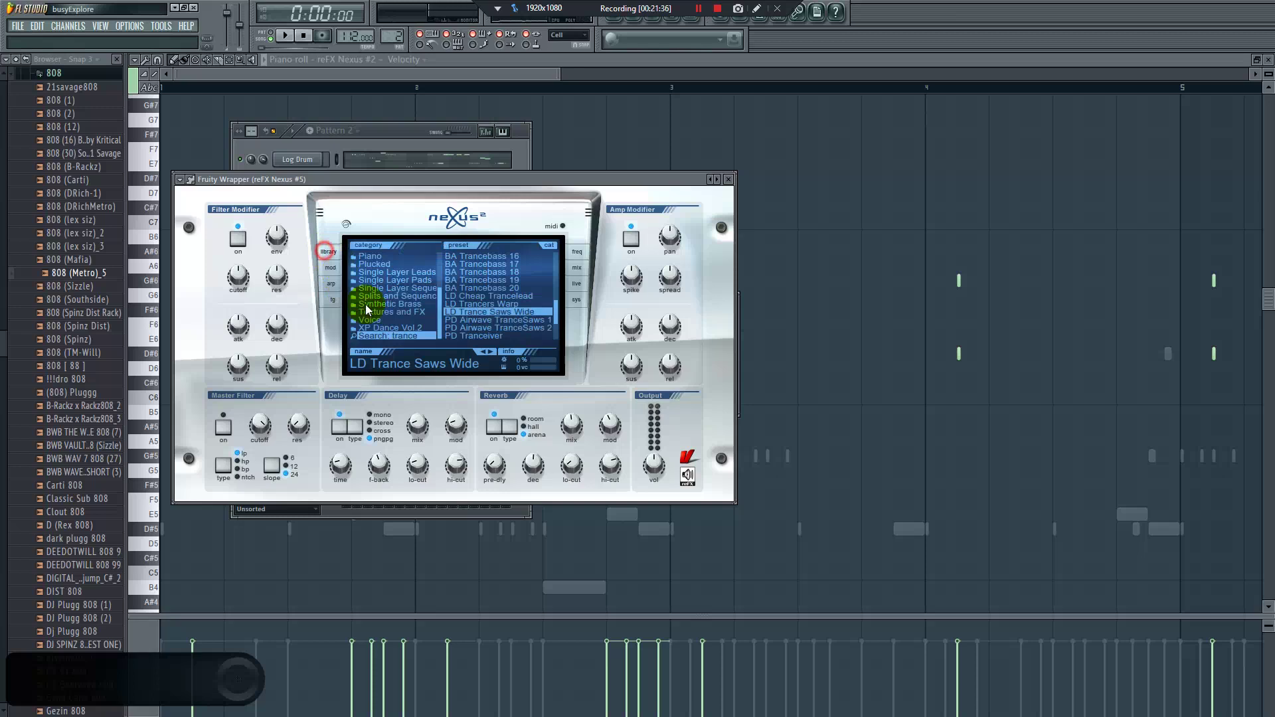
{"action": "left_click", "coordinate": [380, 264]}
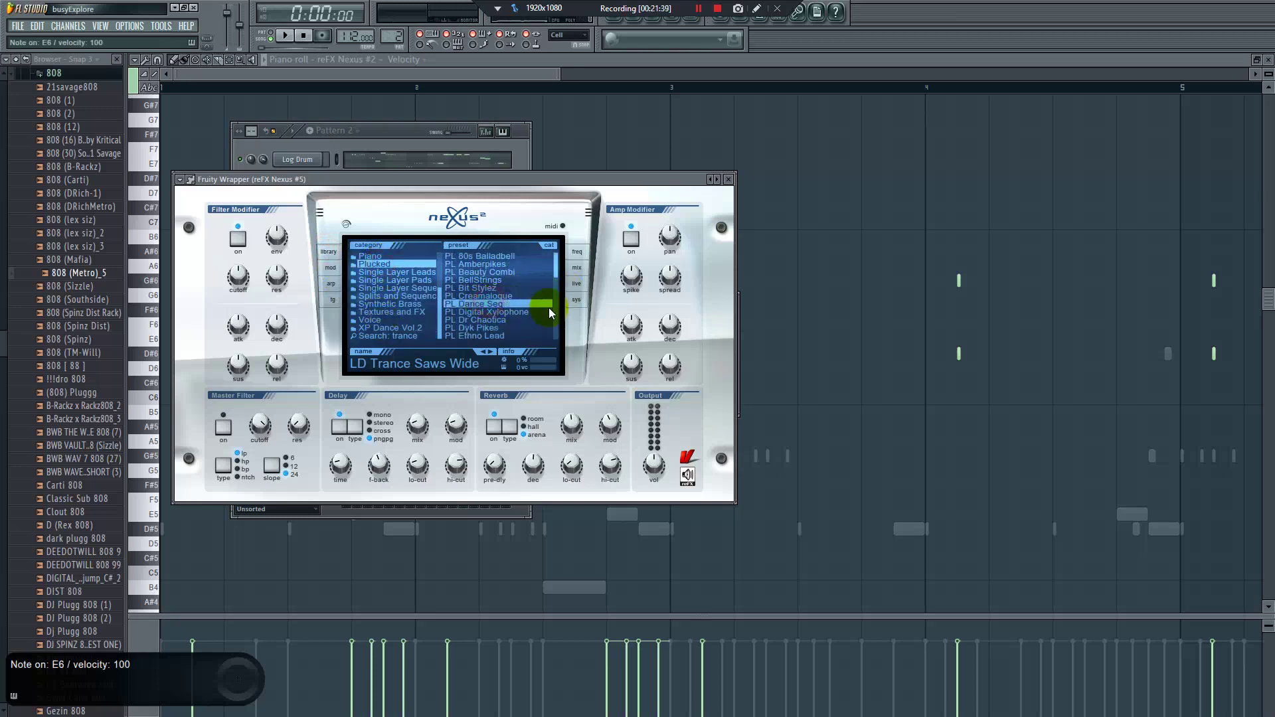
{"action": "left_click", "coordinate": [503, 303]}
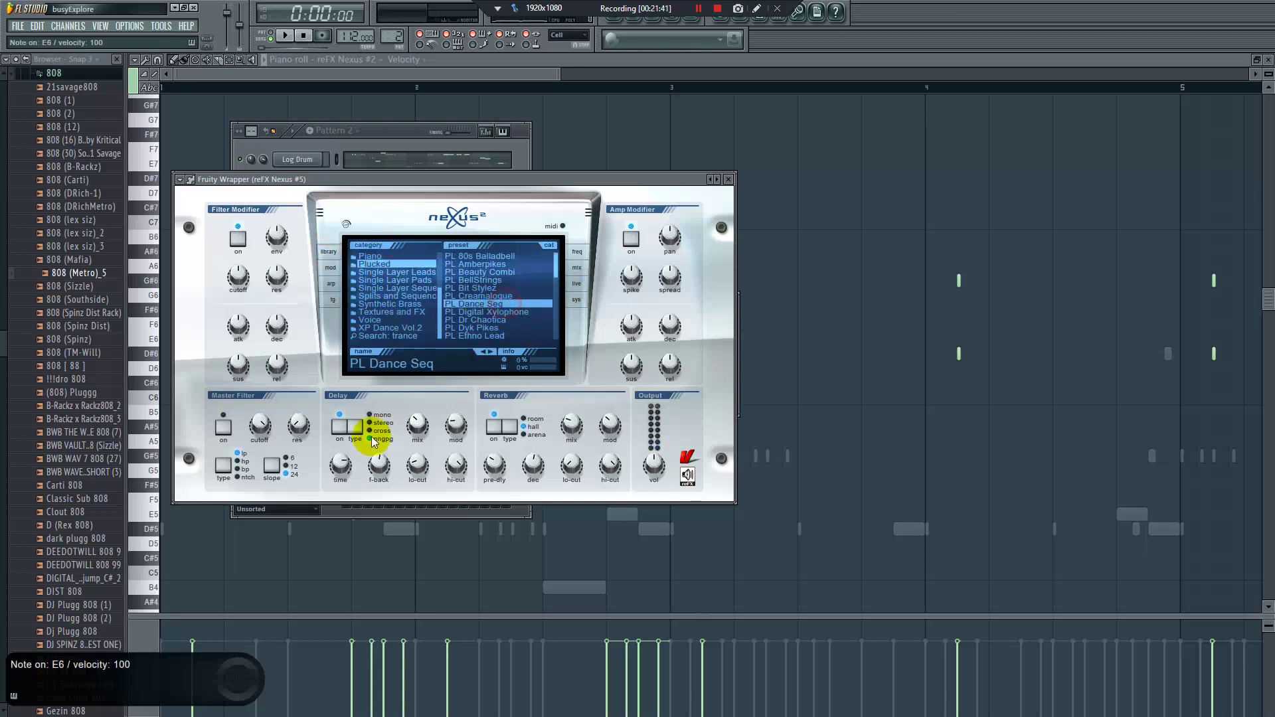
Enter a one-bar melody for reFX Nexus #5: one-beat notes D#4, G#4, D#4, G#4 and a half-beat D#5 at the end
{"action": "left_click", "coordinate": [385, 135]}
{"action": "right_click", "coordinate": [281, 277]}
{"action": "left_click", "coordinate": [365, 273]}
{"action": "scroll", "coordinate": [199, 439], "scroll_direction": "down", "scroll_amount": 2}
{"action": "left_click", "coordinate": [194, 405]}
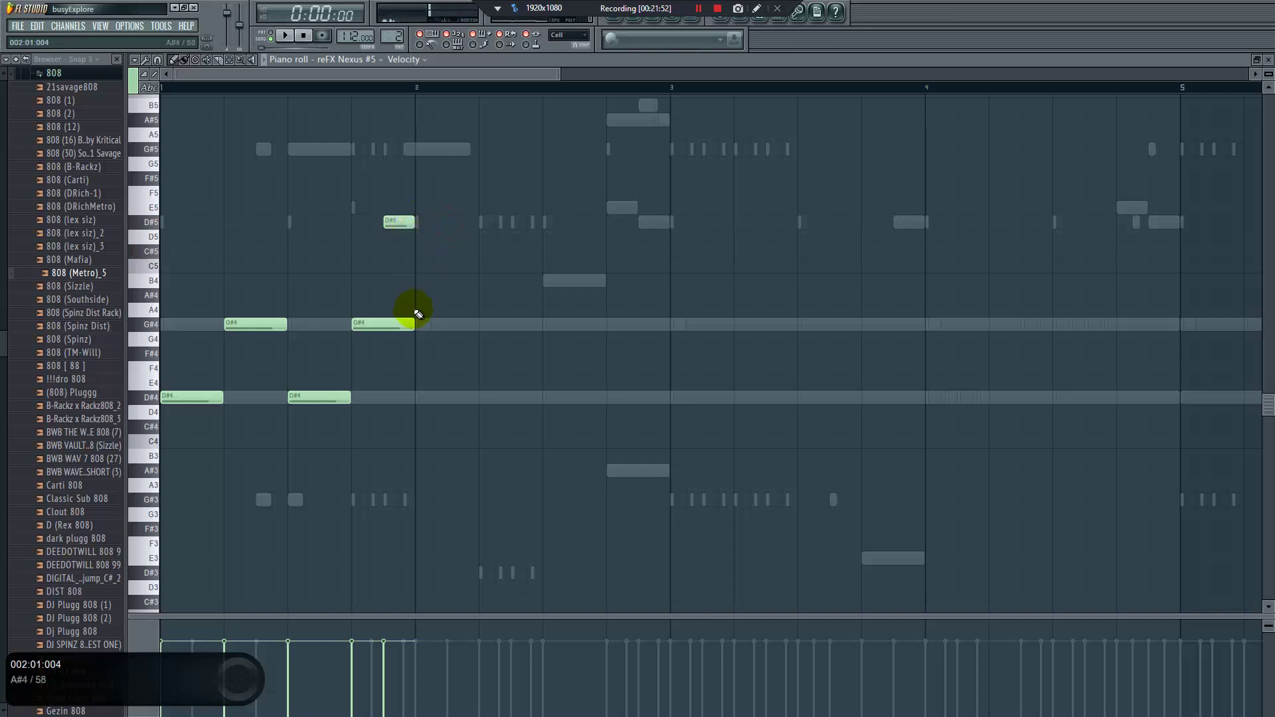
Shorten the bar's last G#4 to half a beat and transpose all reFX Nexus #5 notes up one octave during playback
{"action": "key", "text": "space"}
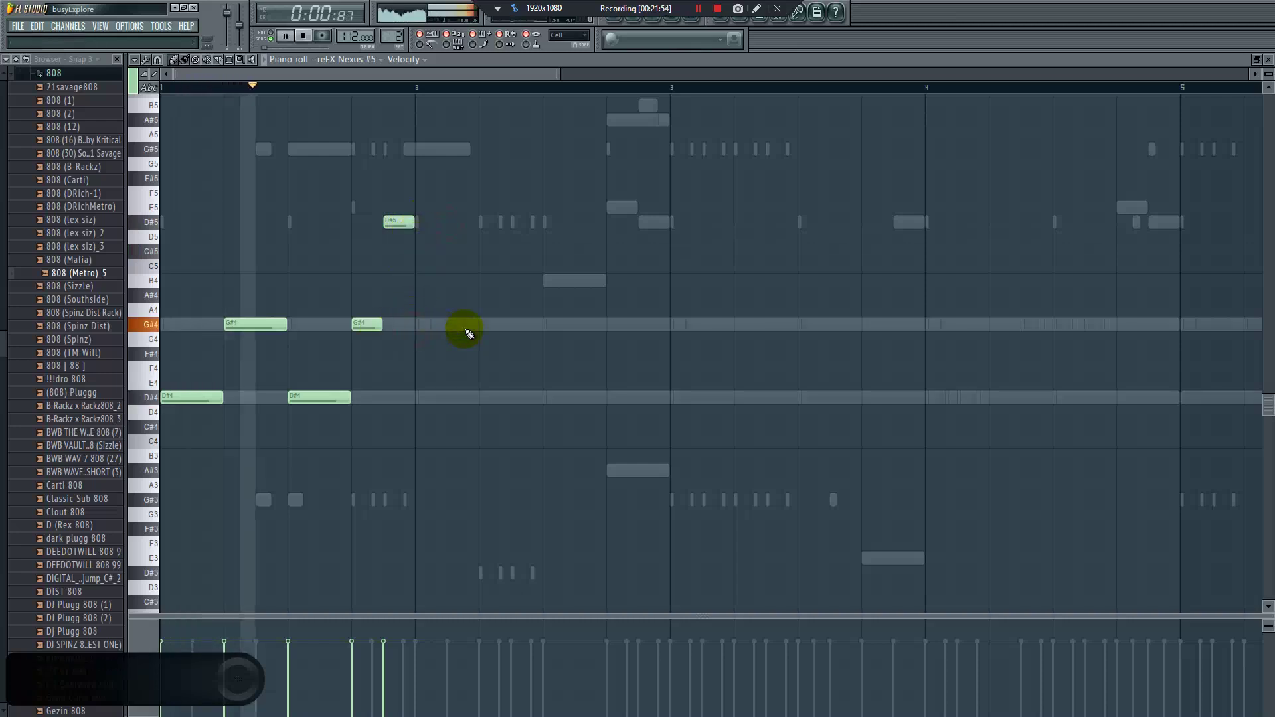
{"action": "key", "text": "ctrl+Up"}
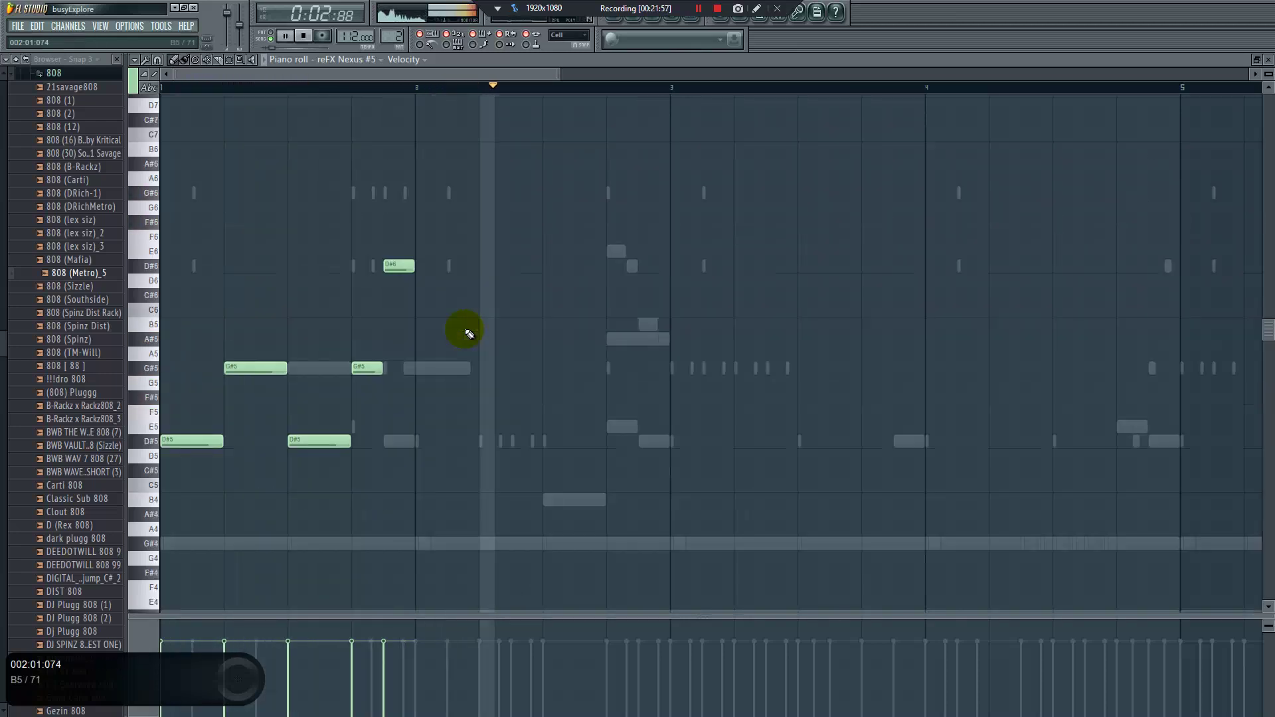
{"action": "key", "text": "space"}
{"action": "key", "text": "space"}
Duplicate the one-bar reFX Nexus #5 melody seven times to fill bars 2 to 8
{"action": "key", "text": "ctrl+b"}
{"action": "key", "text": "ctrl+b"}
{"action": "key", "text": "ctrl+b"}
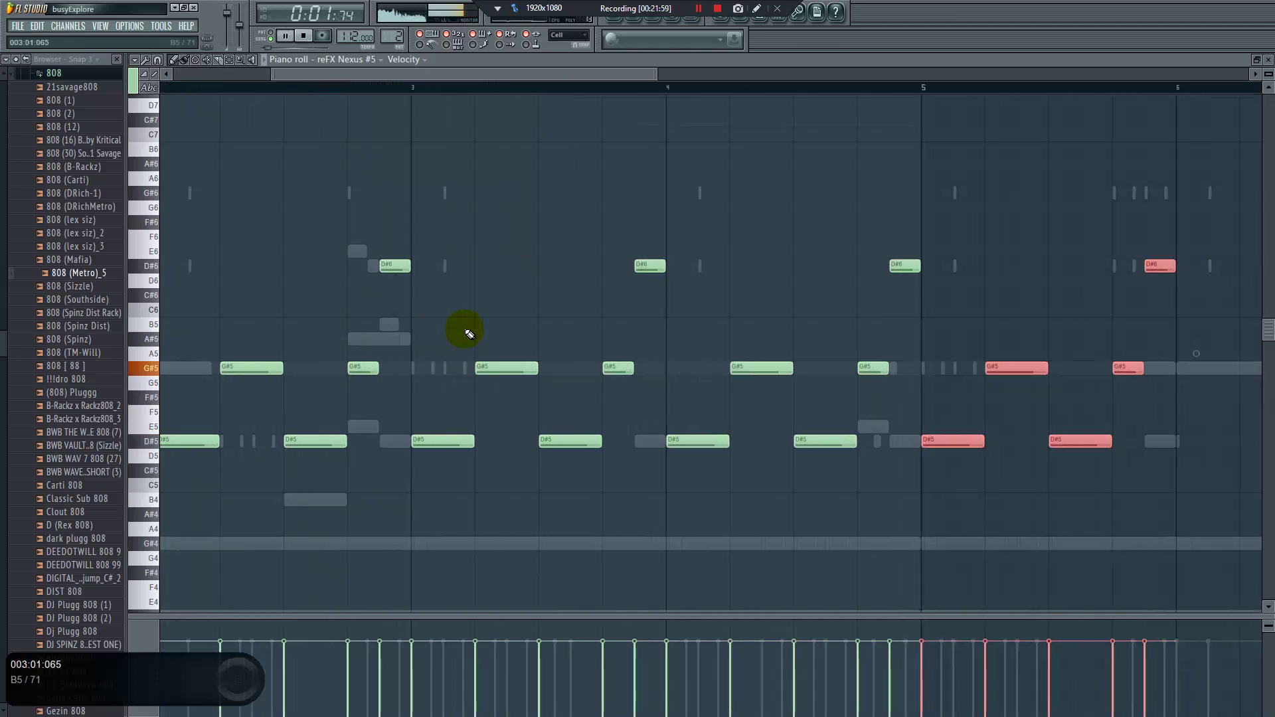
{"action": "key", "text": "ctrl+b"}
{"action": "key", "text": "ctrl+b"}
{"action": "key", "text": "ctrl+b"}
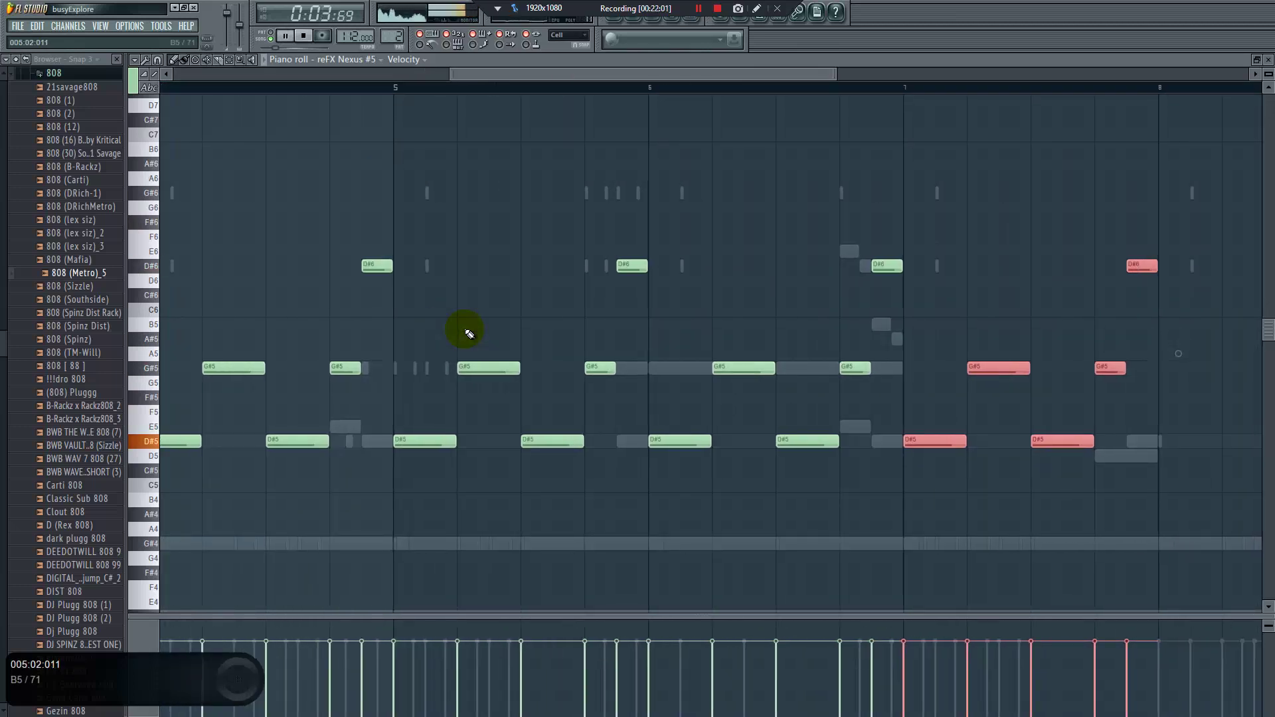
{"action": "key", "text": "ctrl+b"}
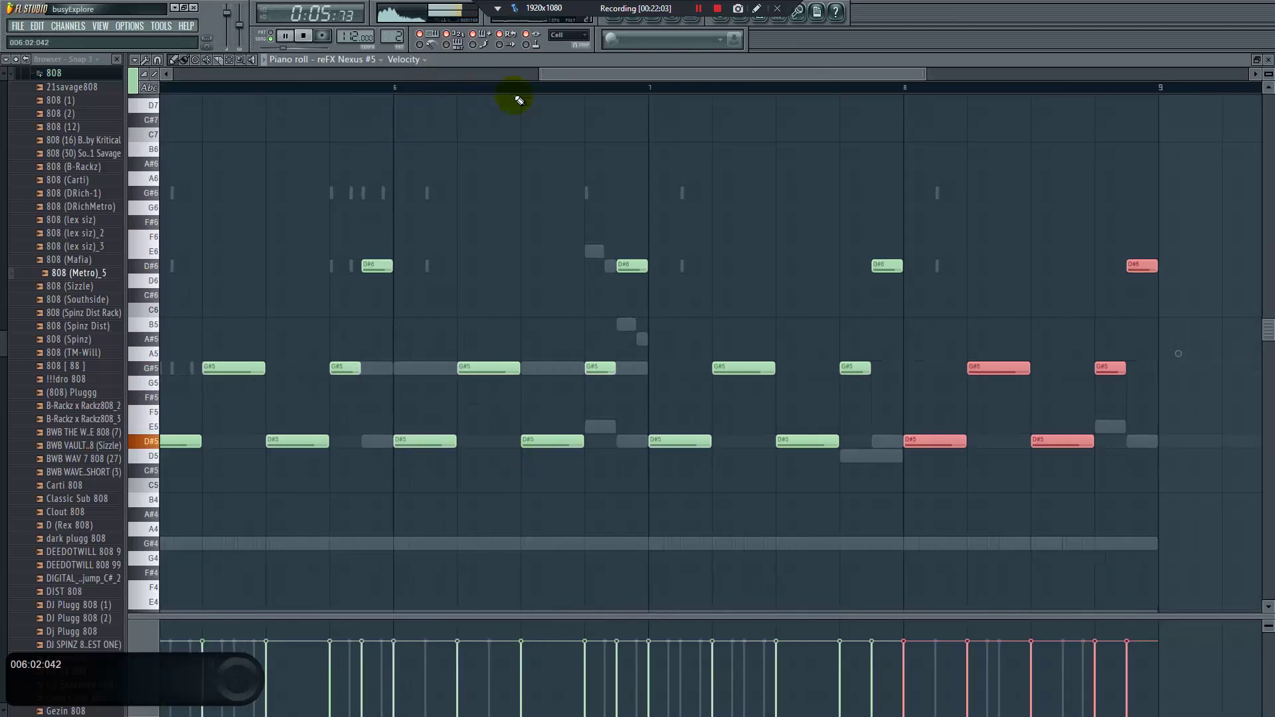
Vary bars 1 and 2: end bar 1 on a one-beat G#5 without its D#6, and bar 2 on half-beat D#6 and E6
{"action": "left_click_drag", "start_coordinate": [579, 73], "coordinate": [190, 78]}
{"action": "key", "text": "space"}
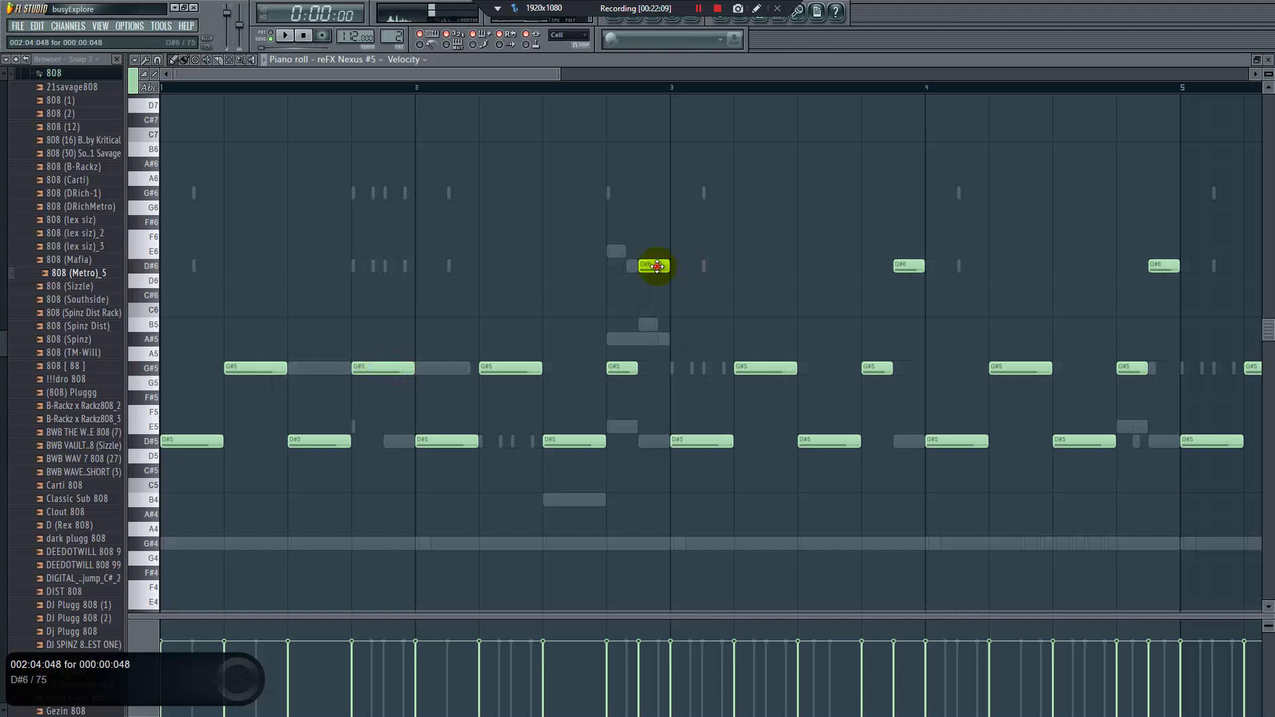
{"action": "key", "text": "space"}
{"action": "left_click_drag", "start_coordinate": [561, 77], "coordinate": [938, 254]}
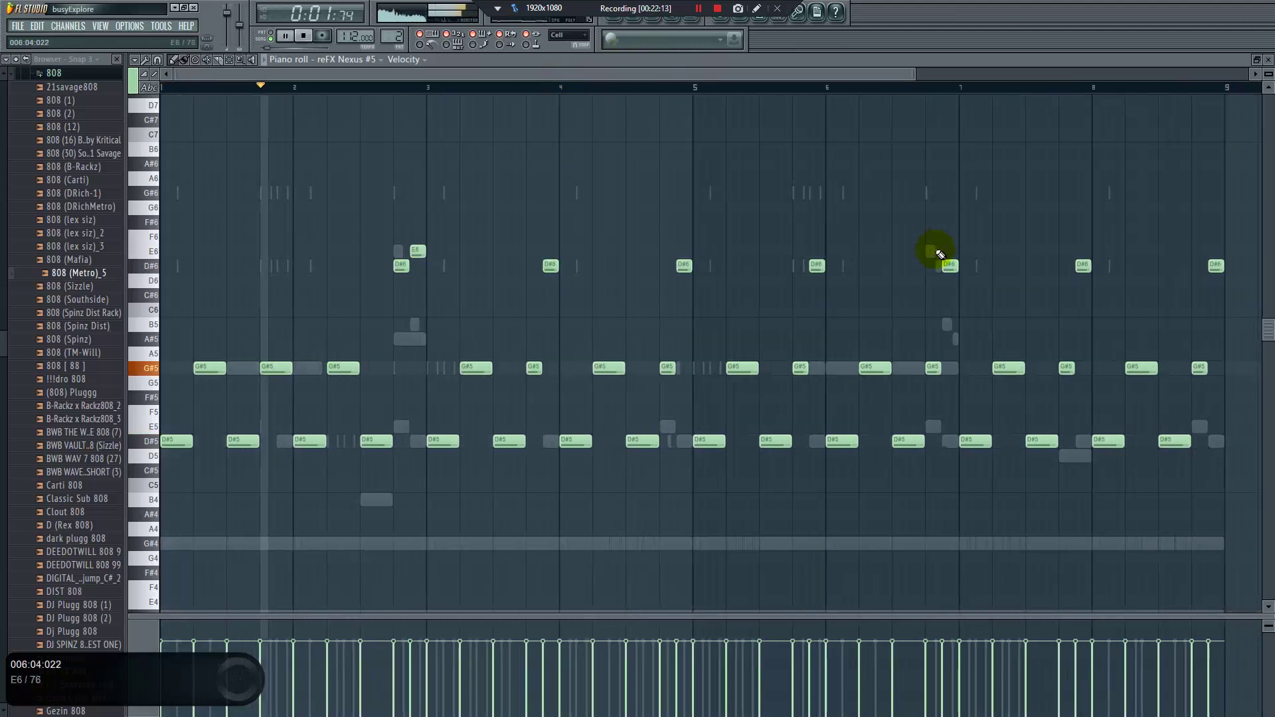
Delete all reFX Nexus #5 notes from bar 3 through bar 8
{"action": "left_click_drag", "start_coordinate": [1244, 219], "coordinate": [455, 449]}
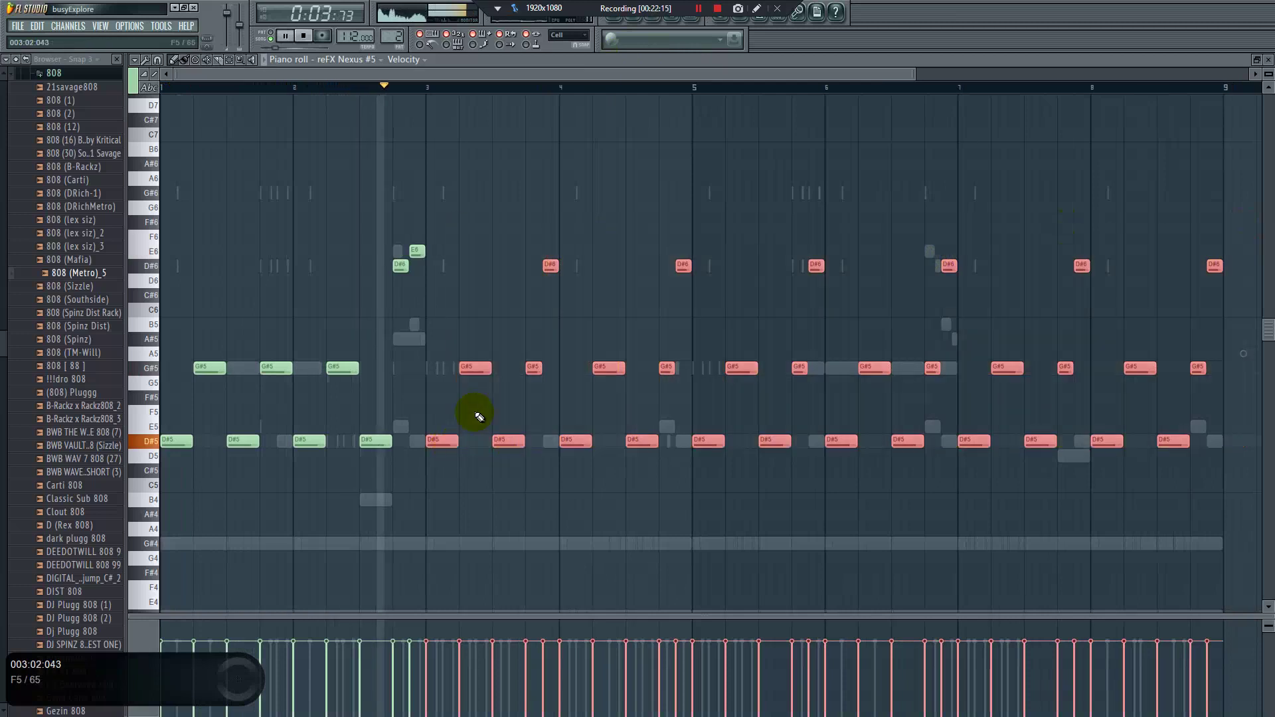
{"action": "scroll", "coordinate": [480, 417], "scroll_direction": "right", "scroll_amount": 6}
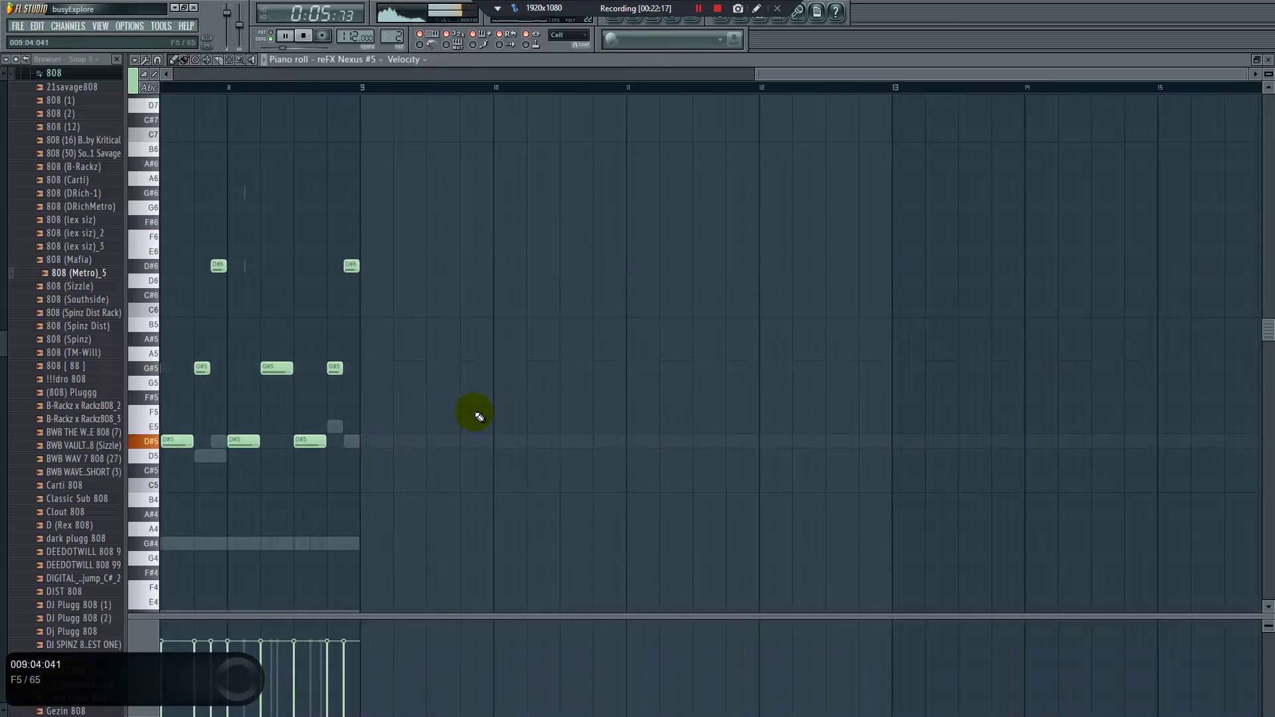
{"action": "left_click_drag", "start_coordinate": [761, 78], "coordinate": [251, 86]}
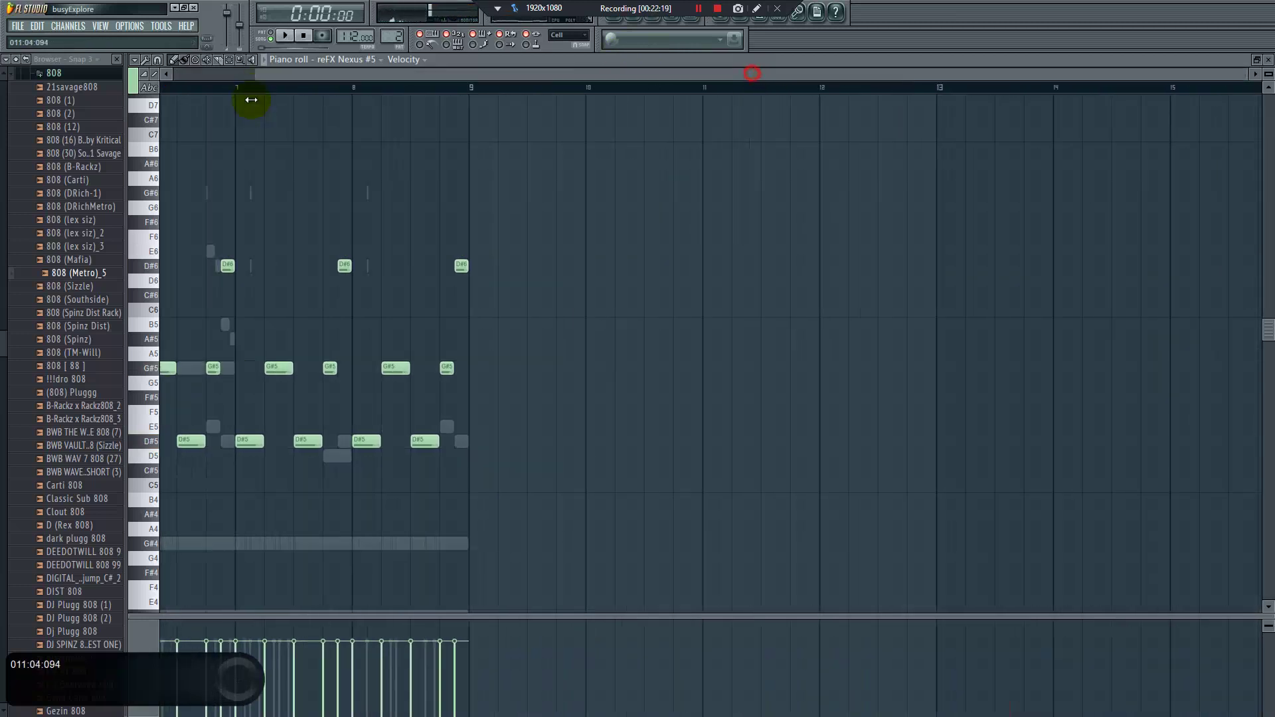
{"action": "left_click_drag", "start_coordinate": [844, 231], "coordinate": [269, 451]}
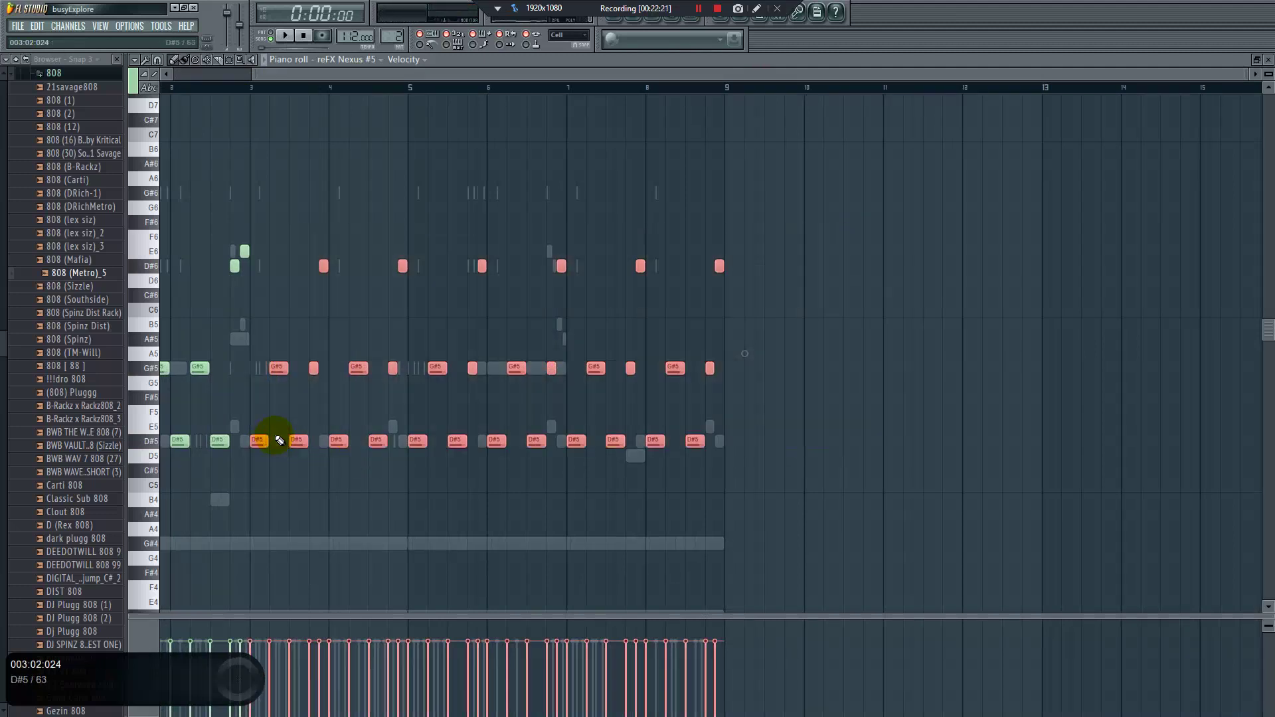
{"action": "key", "text": "Delete"}
Duplicate the two-bar reFX Nexus #5 phrase to fill bars 3 to 8 and play the pattern
{"action": "key", "text": "ctrl+b"}
{"action": "key", "text": "ctrl+b"}
{"action": "key", "text": "ctrl+b"}
{"action": "key", "text": "ctrl+b"}
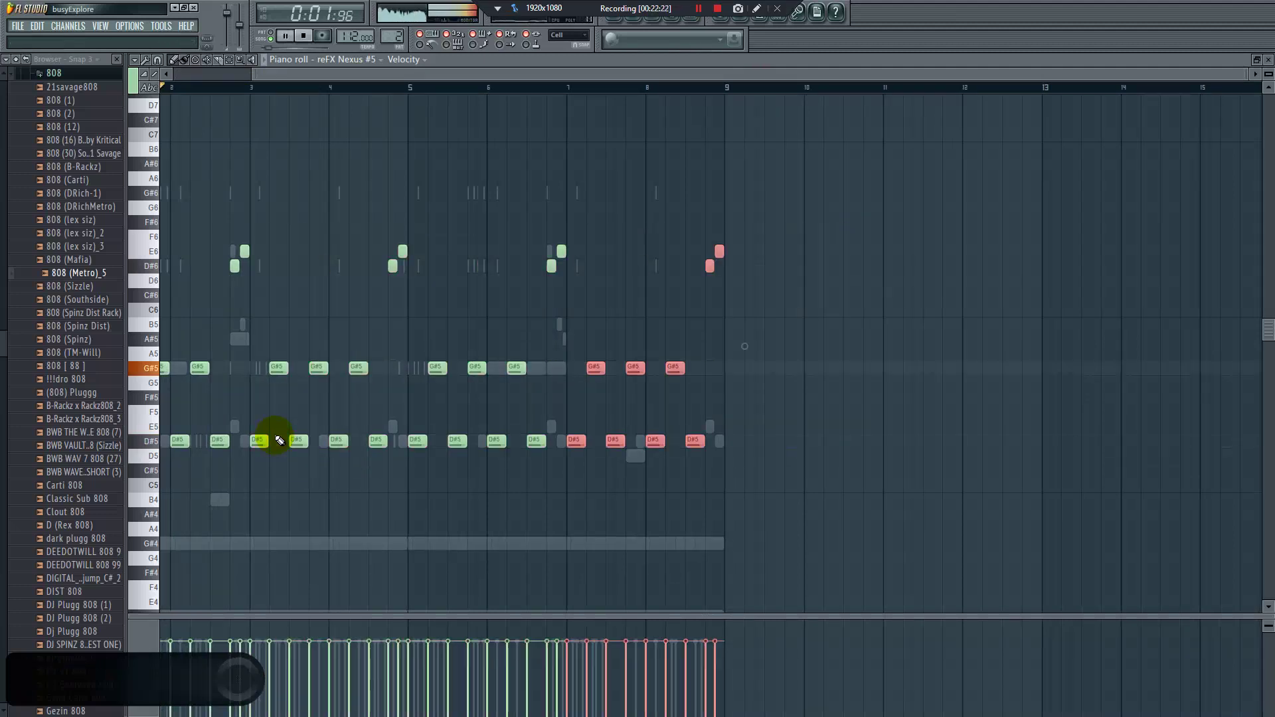
{"action": "left_click_drag", "start_coordinate": [248, 80], "coordinate": [114, 71]}
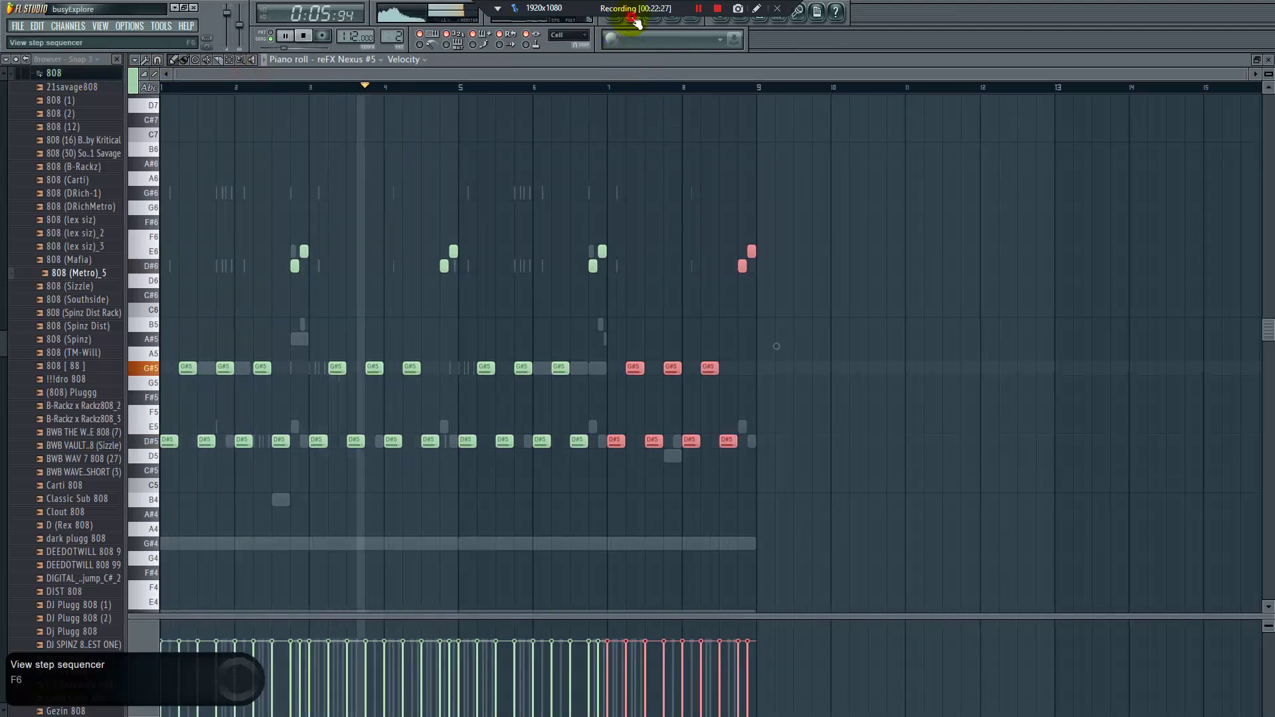
Adjust the Log Drum #2 channel's volume and raise the system playback volume to 48
{"action": "left_click", "coordinate": [614, 19]}
{"action": "left_click_drag", "start_coordinate": [263, 200], "coordinate": [277, 219]}
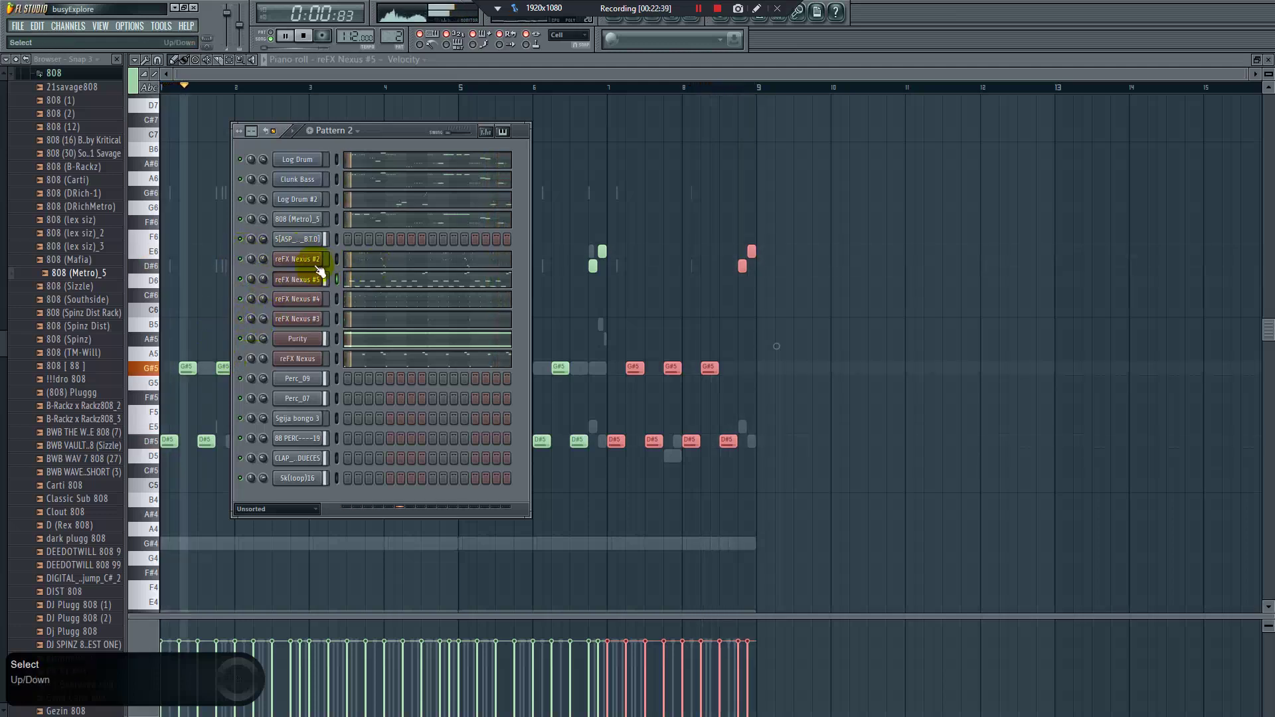
{"action": "key", "text": "XF86AudioLowerVolume"}
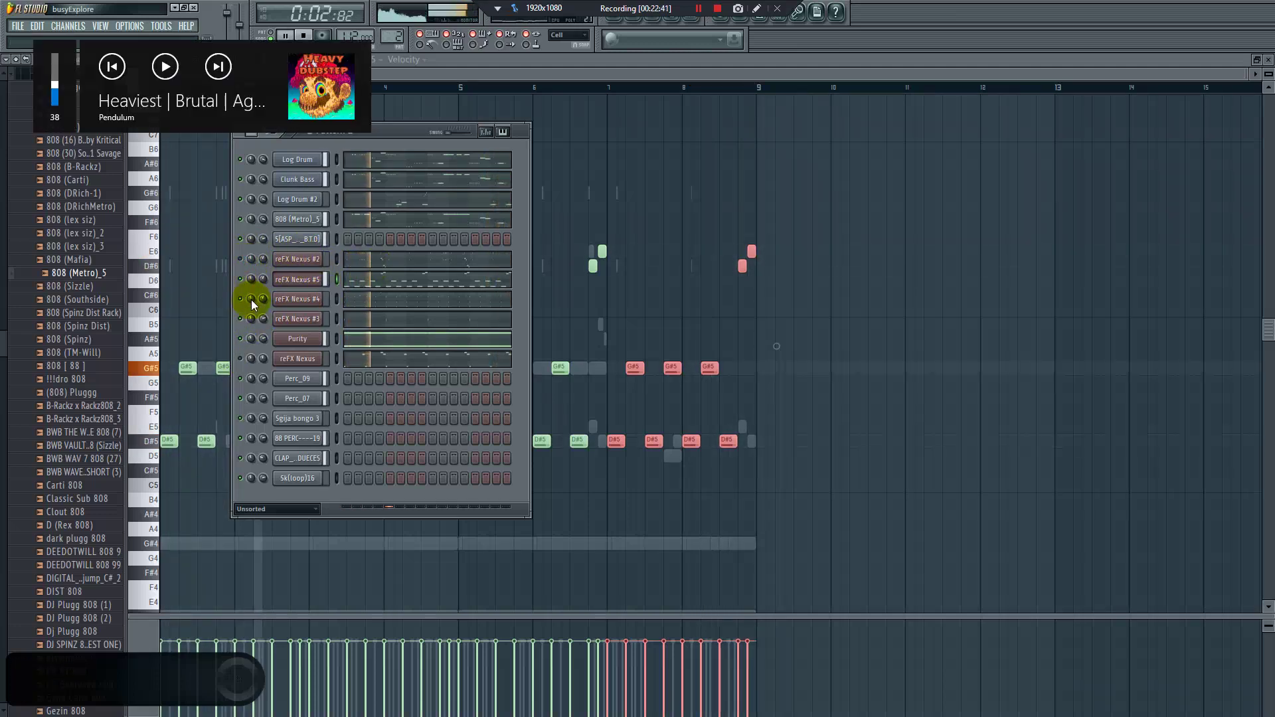
{"action": "key", "text": "XF86AudioRaiseVolume"}
{"action": "key", "text": "XF86AudioRaiseVolume"}
{"action": "key", "text": "XF86AudioRaiseVolume"}
{"action": "key", "text": "XF86AudioRaiseVolume"}
{"action": "key", "text": "XF86AudioRaiseVolume"}
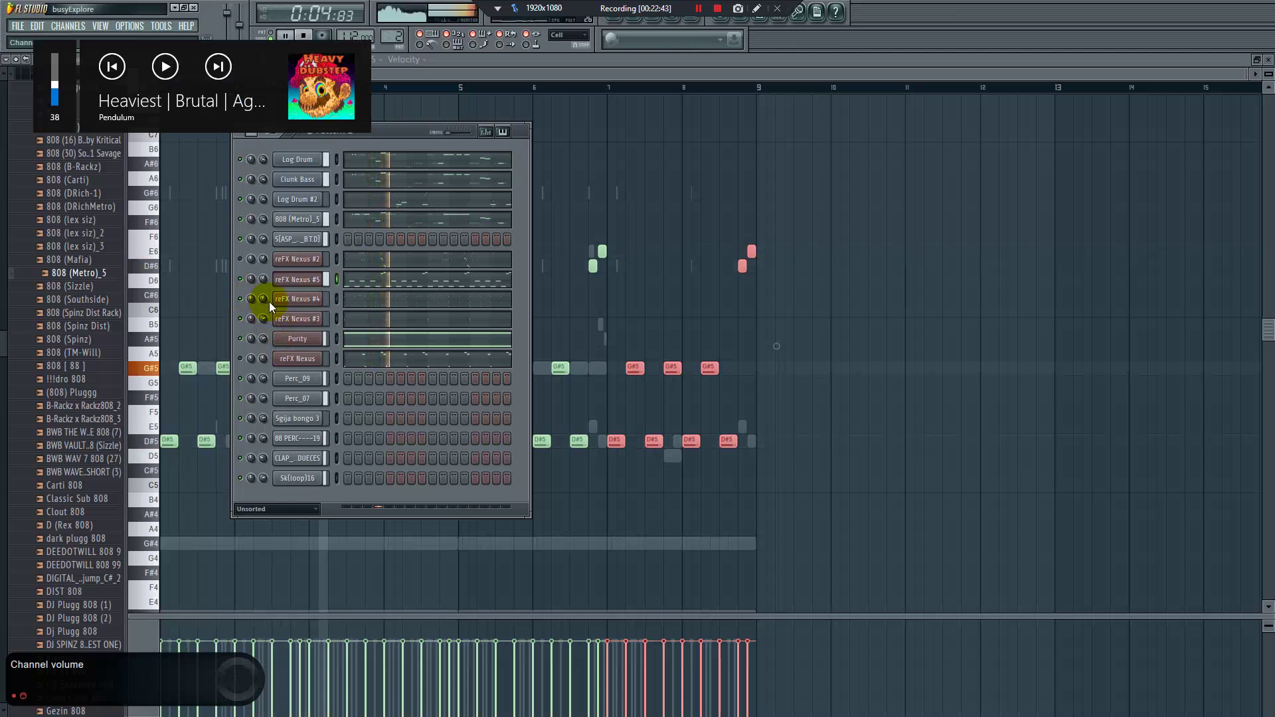
{"action": "key", "text": "XF86AudioRaiseVolume"}
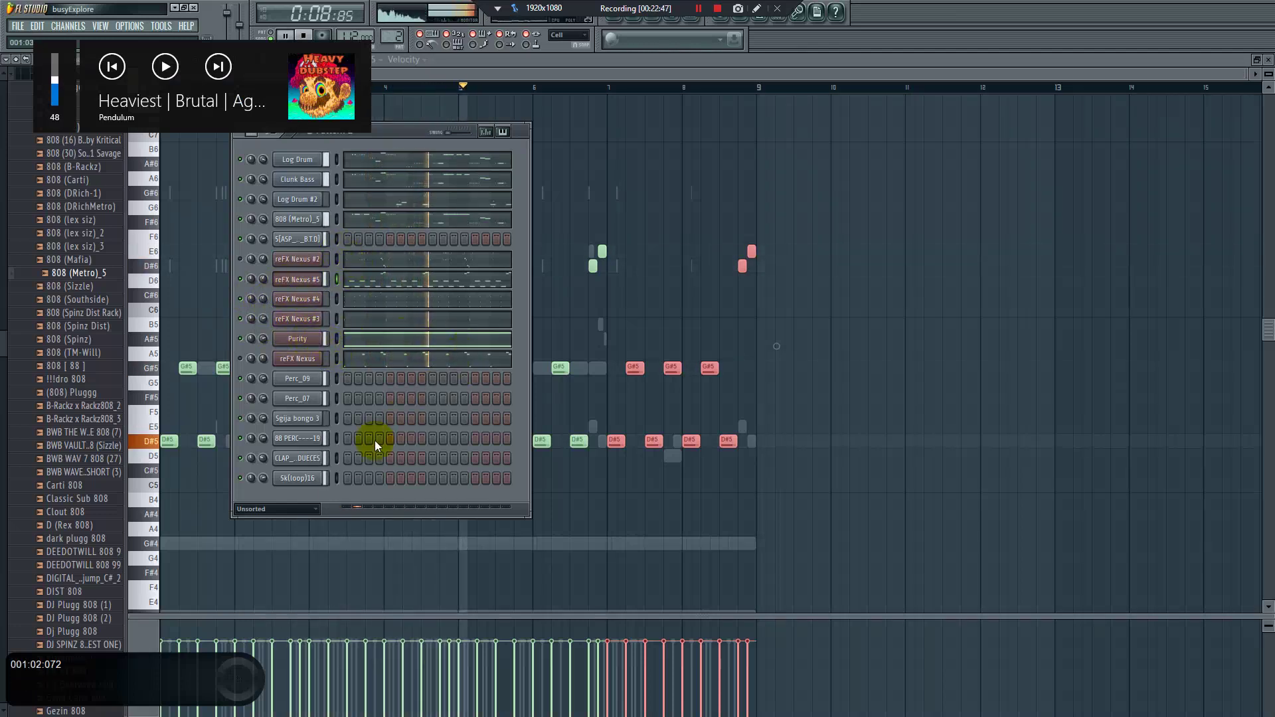
Set the channel display filter to All
{"action": "left_click", "coordinate": [276, 514]}
{"action": "left_click", "coordinate": [263, 523]}
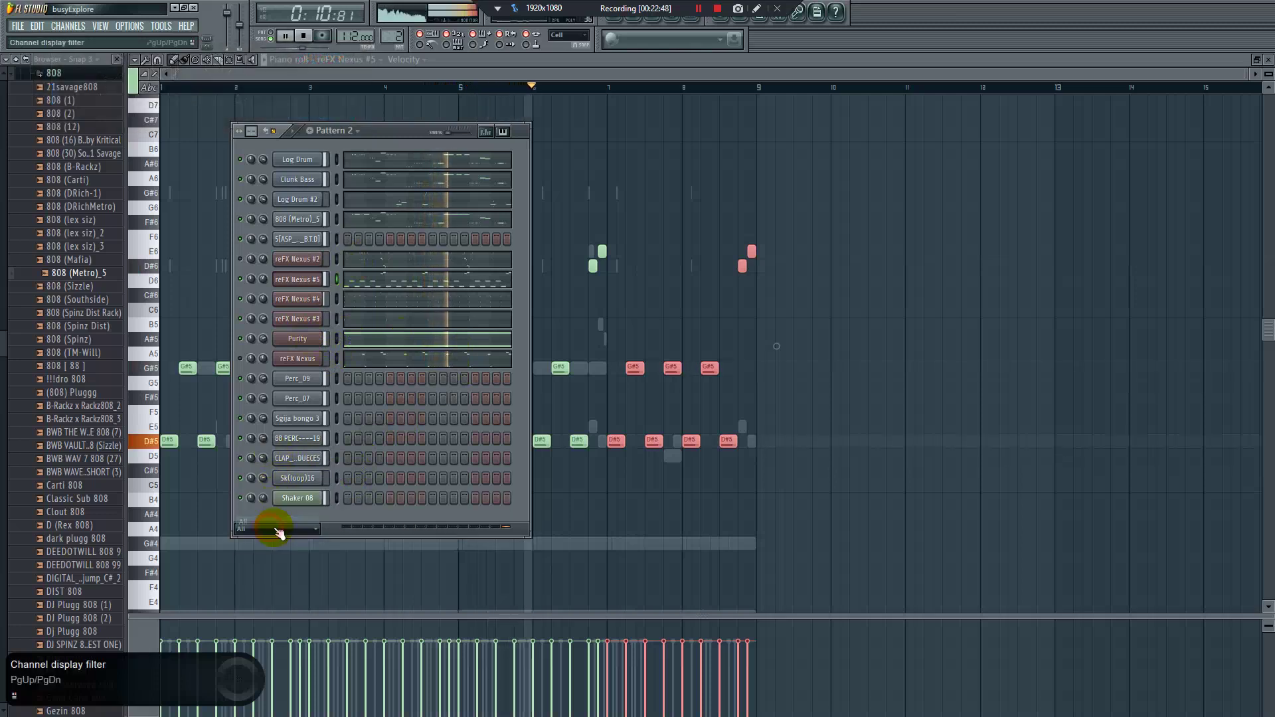
Try transposing the sustained Purity chord down one octave to G#3 and D#3
{"action": "left_click", "coordinate": [371, 339]}
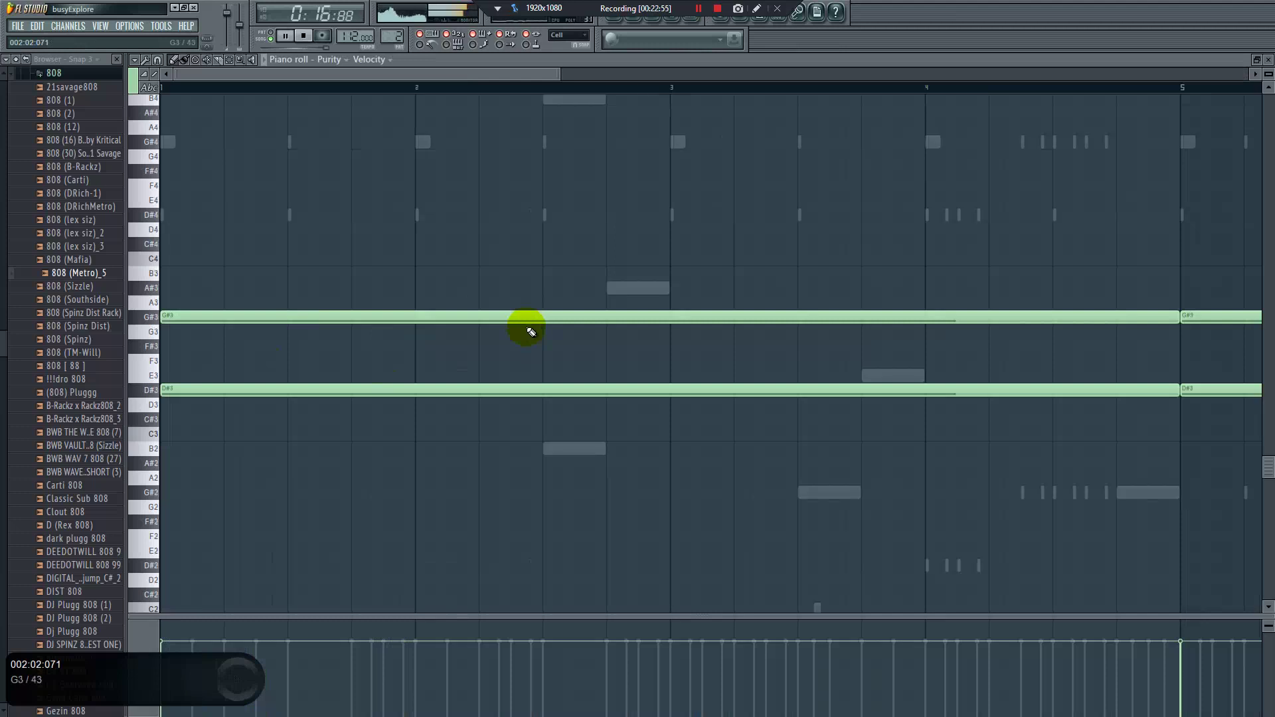
{"action": "key", "text": "ctrl+Down"}
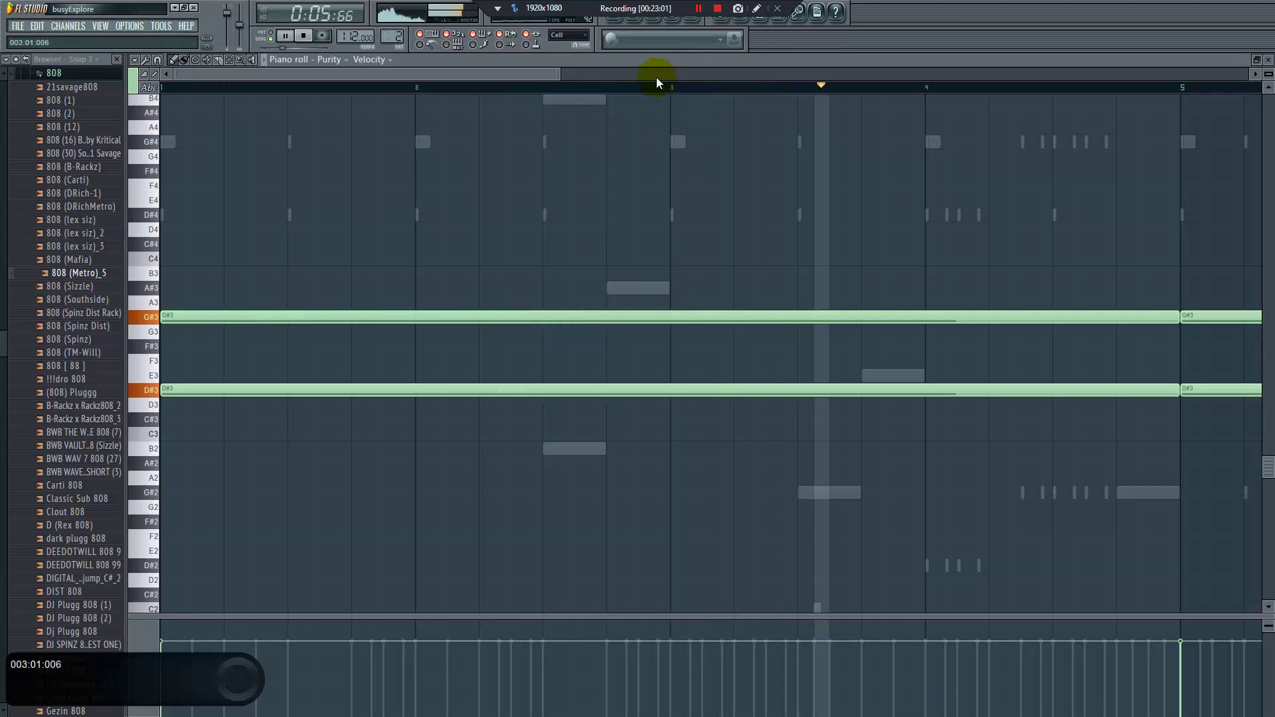
Listen to the pattern and check the Log Drum #2 channel's Fruity DX10 settings
{"action": "left_click", "coordinate": [638, 20]}
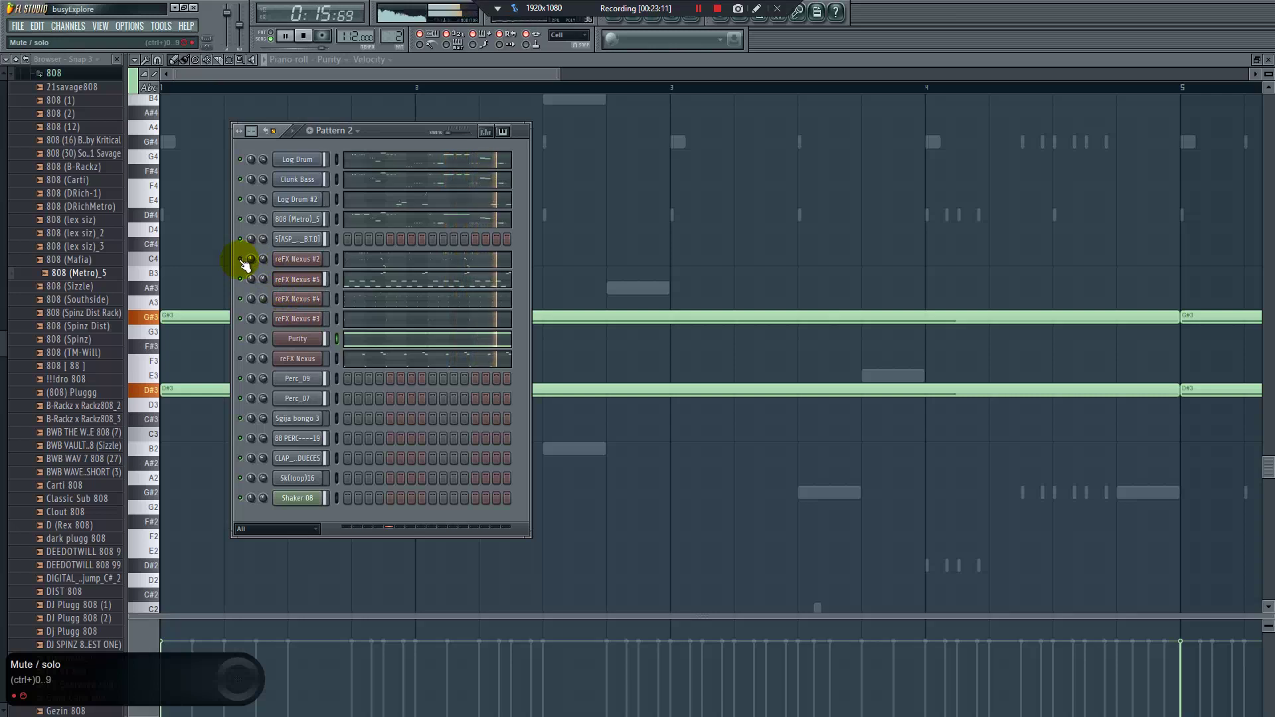
{"action": "left_click", "coordinate": [297, 199]}
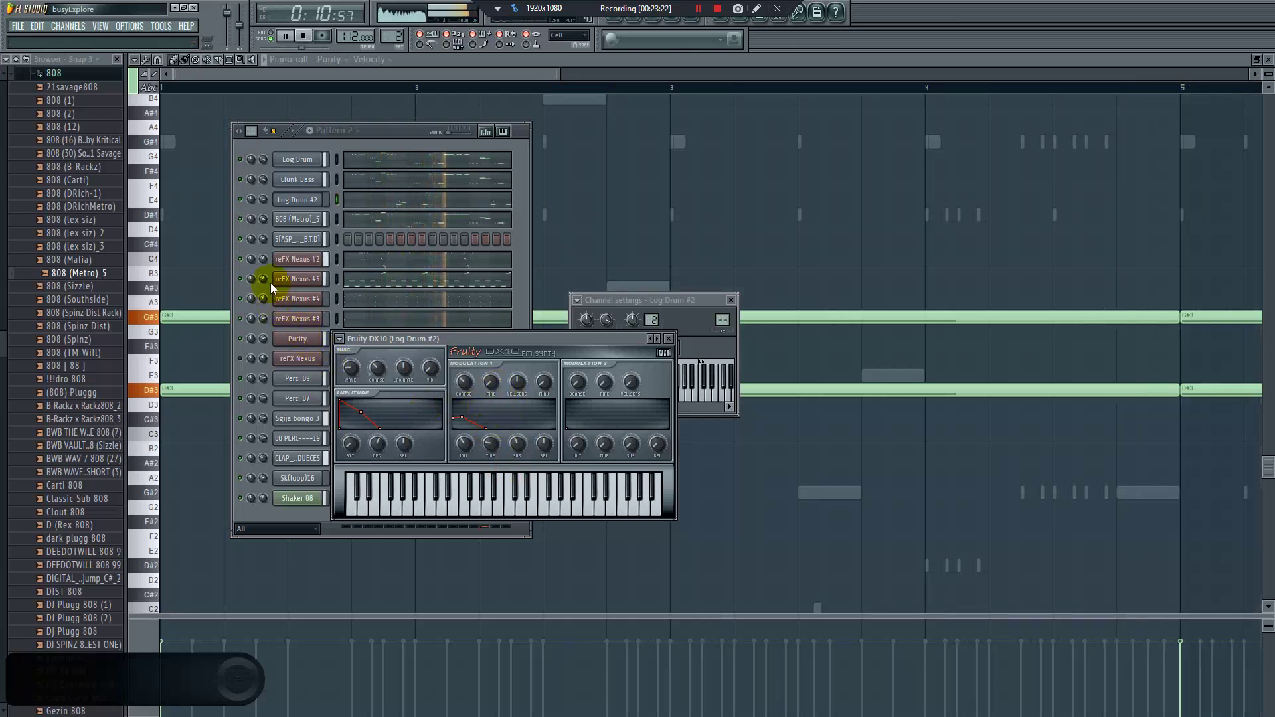
{"action": "left_click", "coordinate": [413, 144]}
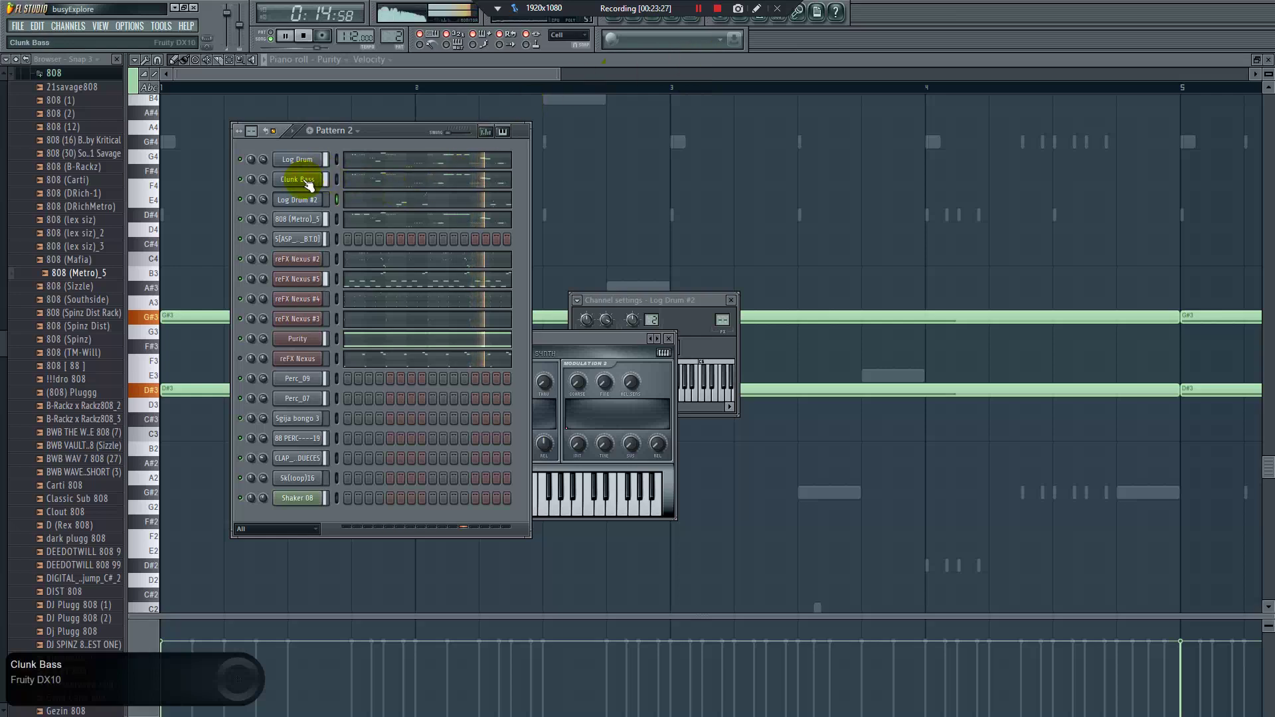
Transpose the Purity chord back up one octave to G#4 and D#4
{"action": "left_click", "coordinate": [407, 340]}
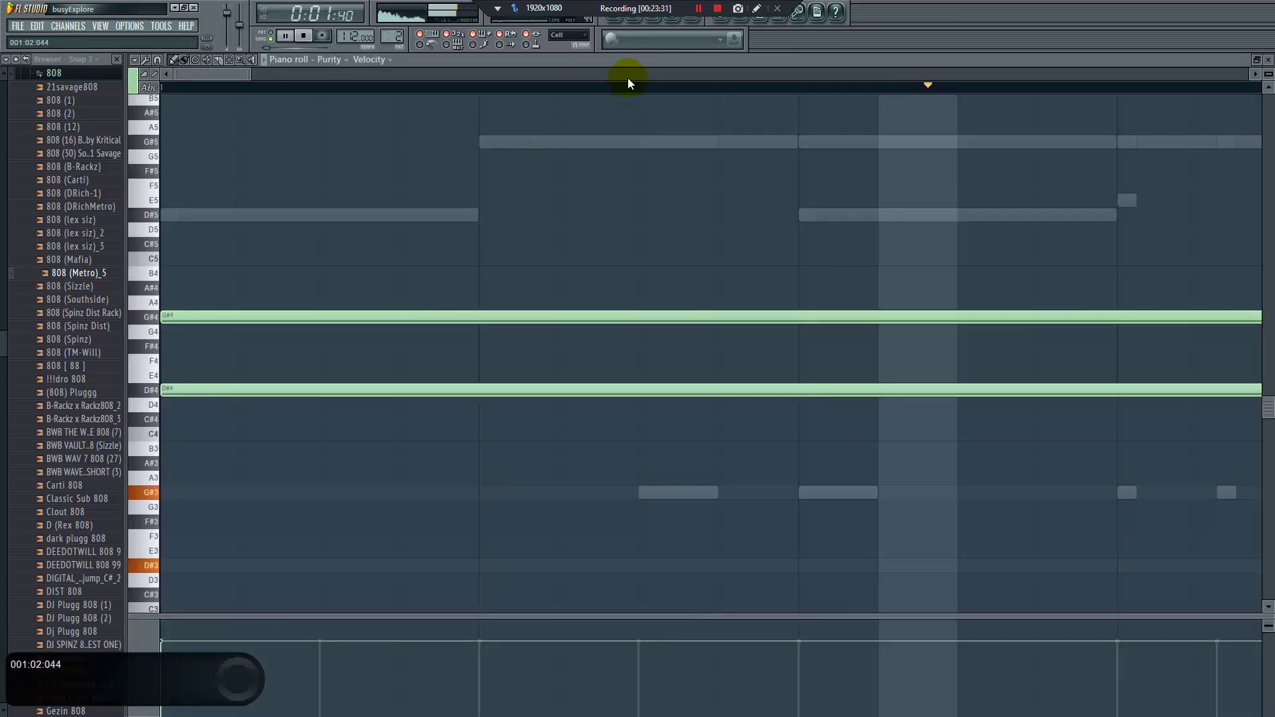
{"action": "left_click", "coordinate": [635, 16]}
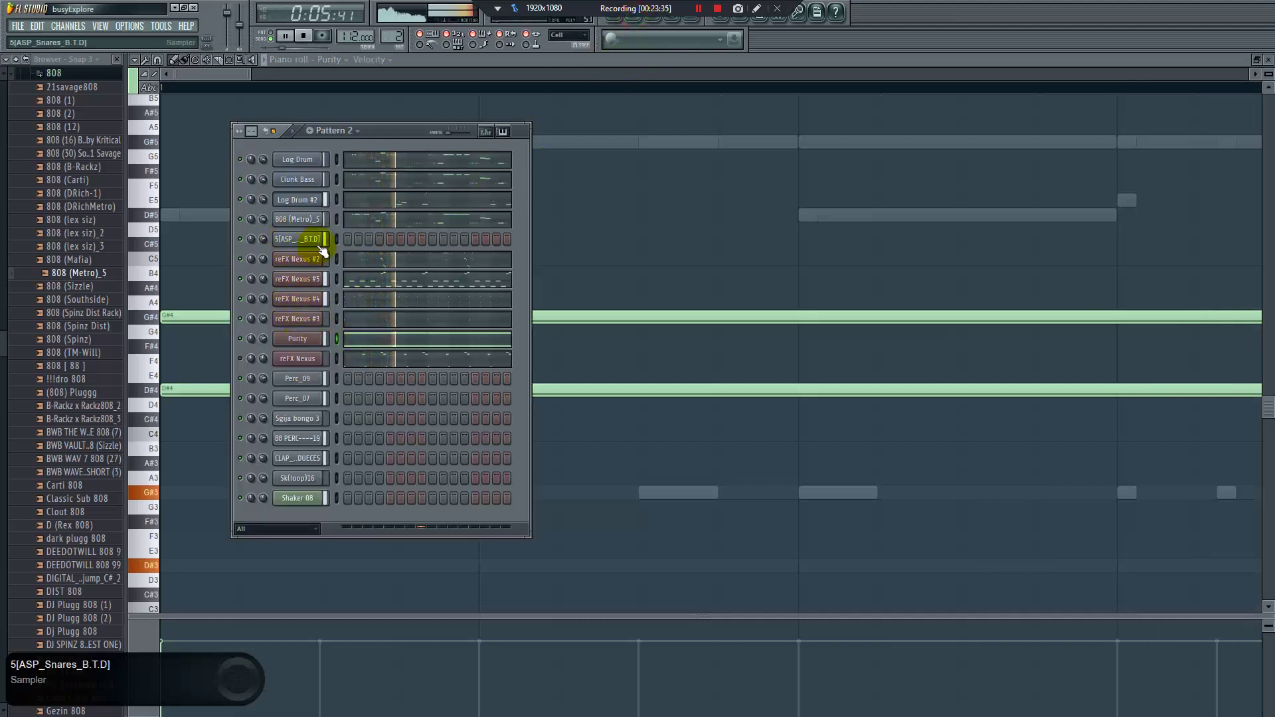
Stop playback and assign the Clunk Bass channel to its own free mixer track, insert 3
{"action": "key", "text": "space"}
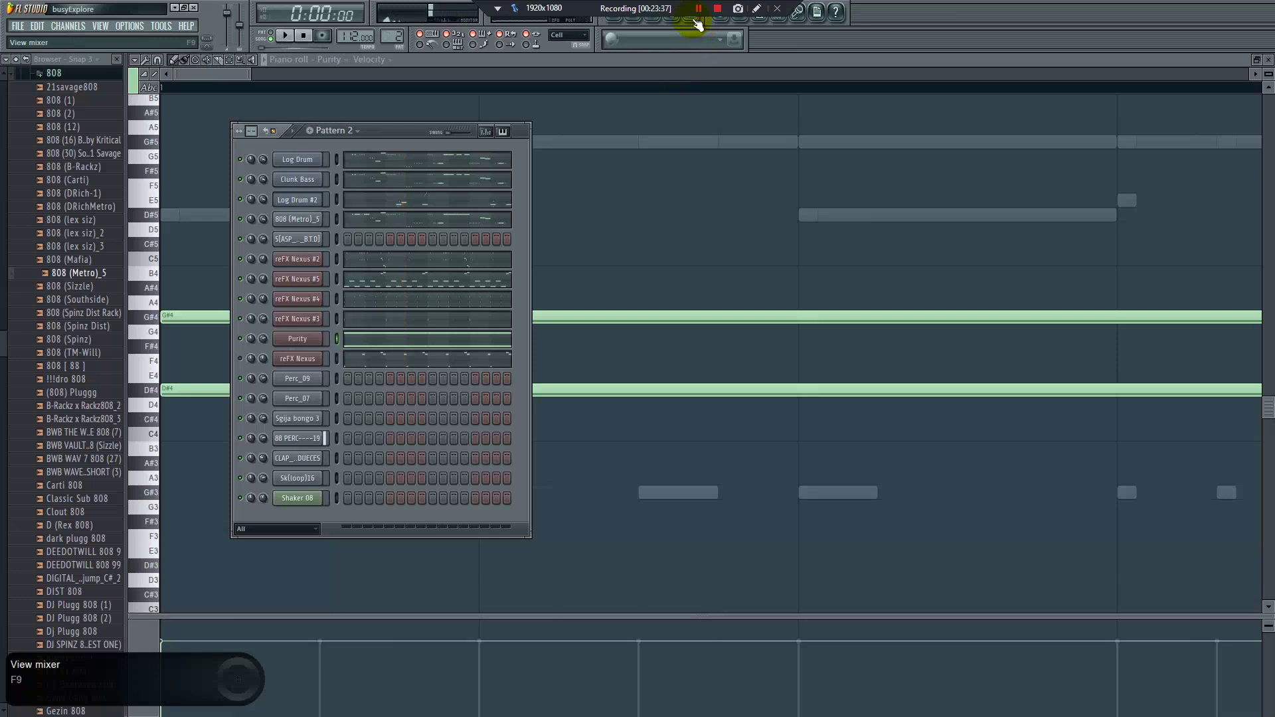
{"action": "left_click", "coordinate": [296, 175]}
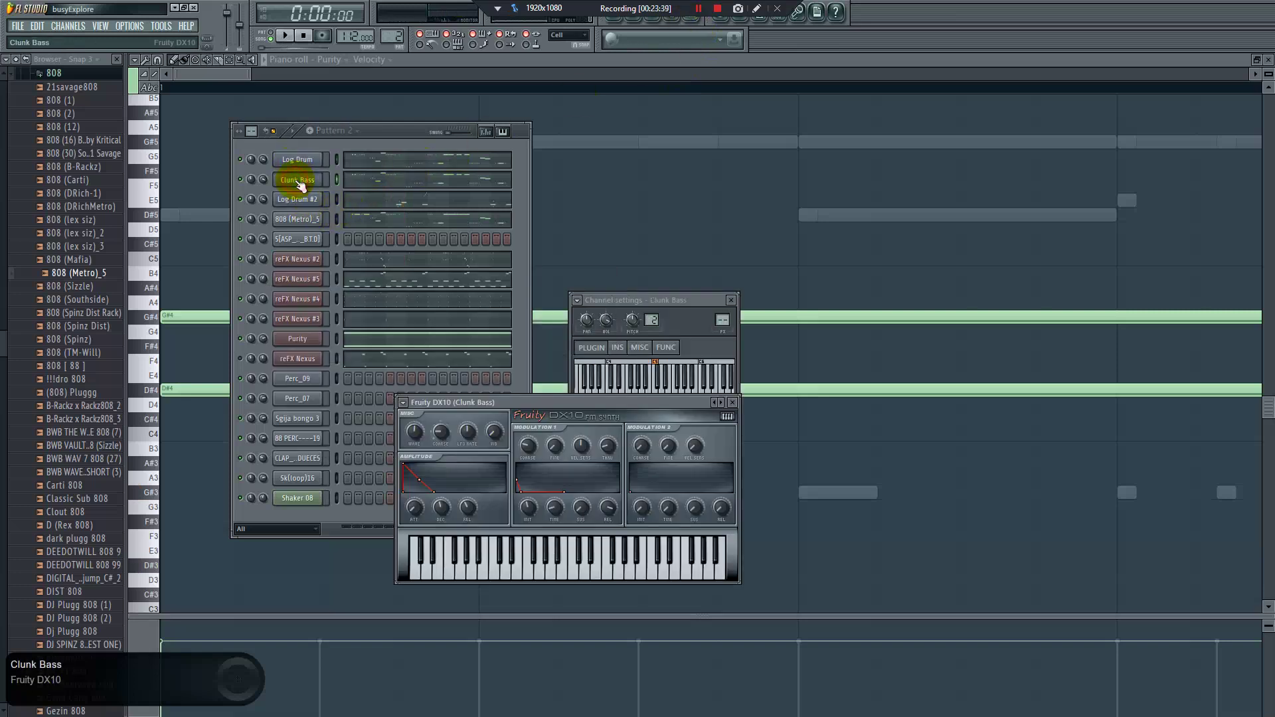
{"action": "left_click", "coordinate": [581, 305]}
{"action": "left_click", "coordinate": [641, 334]}
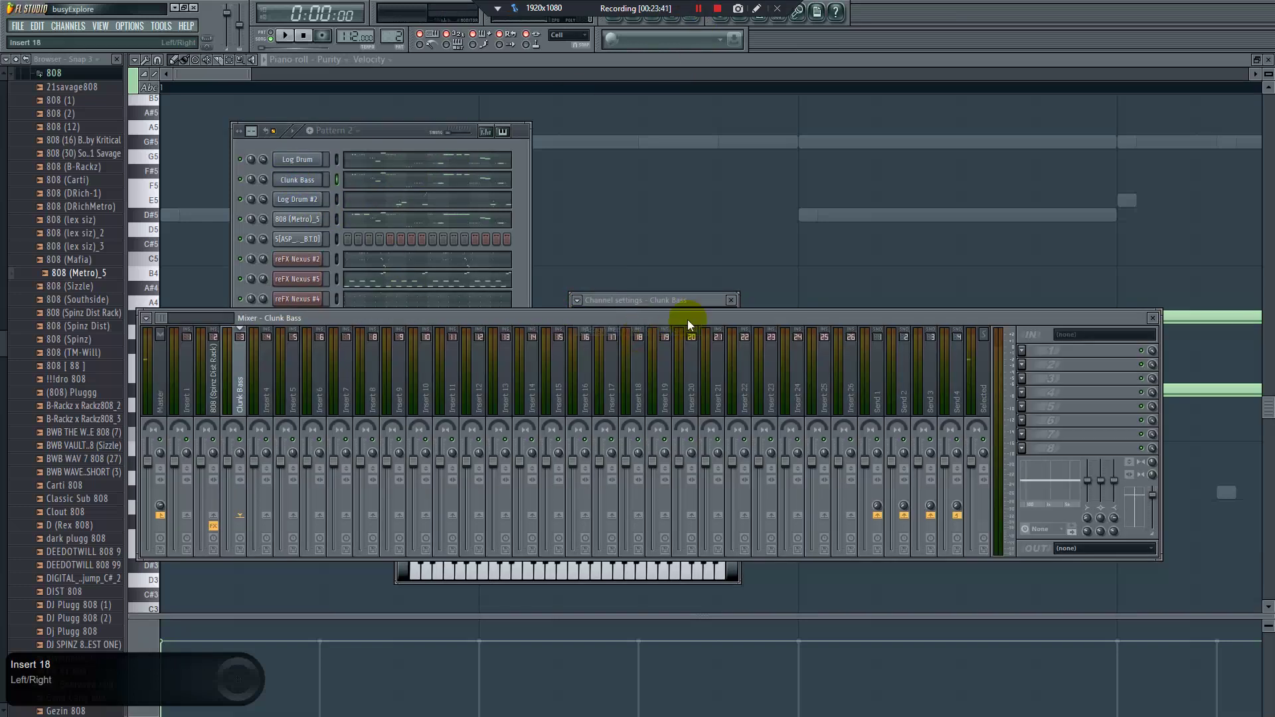
Load Fruity Fast Dist into the first effect slot of the Clunk Bass mixer track and slightly lower that track's volume during playback
{"action": "left_click", "coordinate": [1022, 351]}
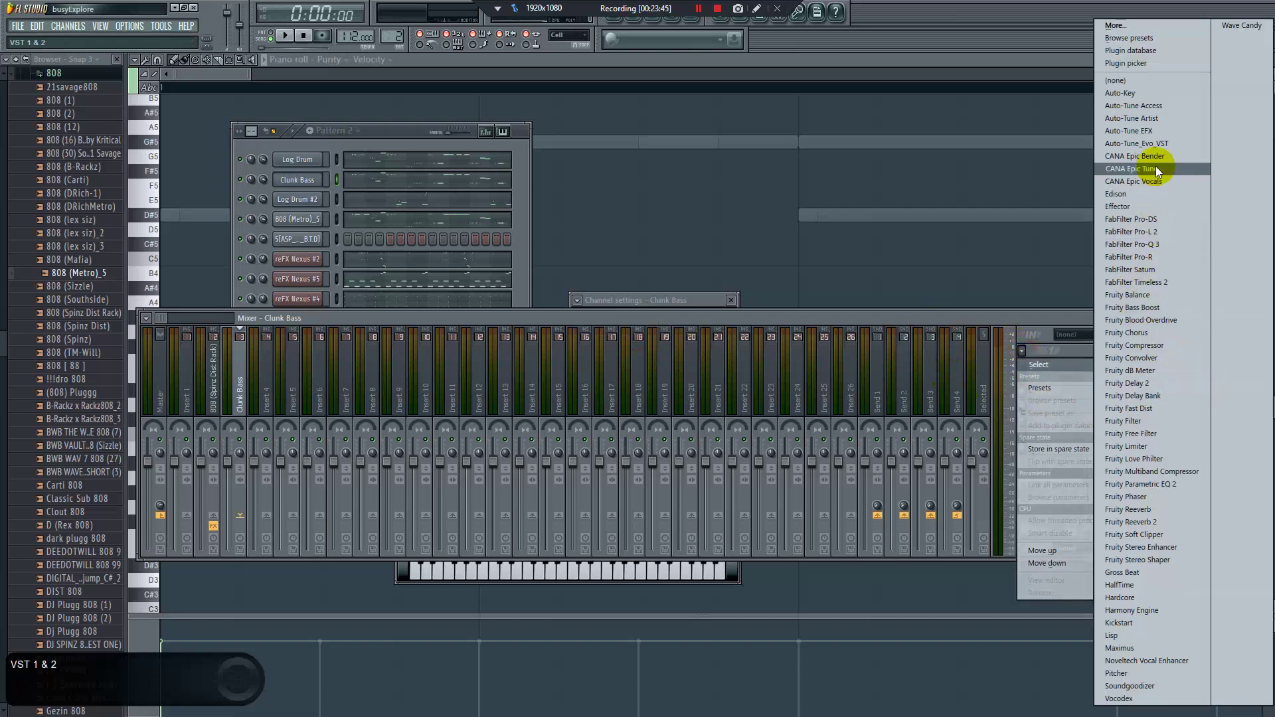
{"action": "left_click", "coordinate": [1143, 408]}
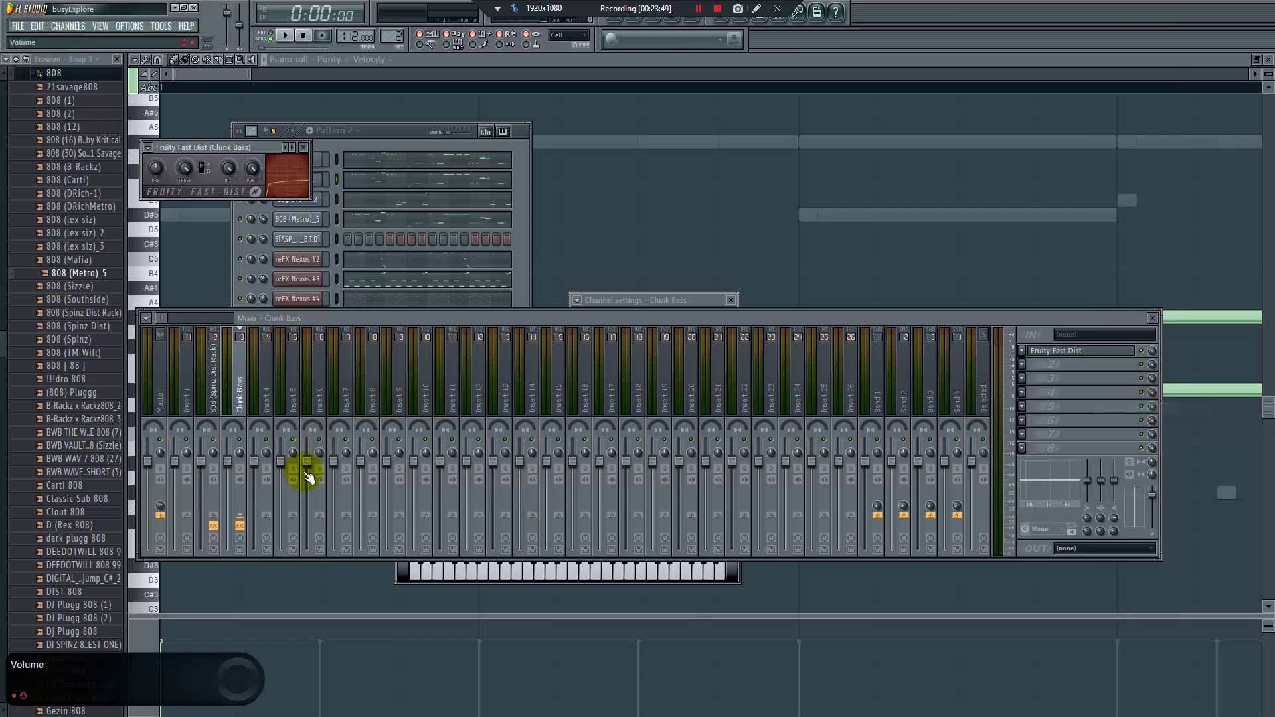
{"action": "key", "text": "space"}
{"action": "mouse_move", "coordinate": [227, 499]}
{"action": "left_mouse_down"}
{"action": "mouse_move", "coordinate": [213, 265]}
{"action": "mouse_move", "coordinate": [232, 494]}
{"action": "mouse_move", "coordinate": [228, 481]}
{"action": "left_mouse_up"}
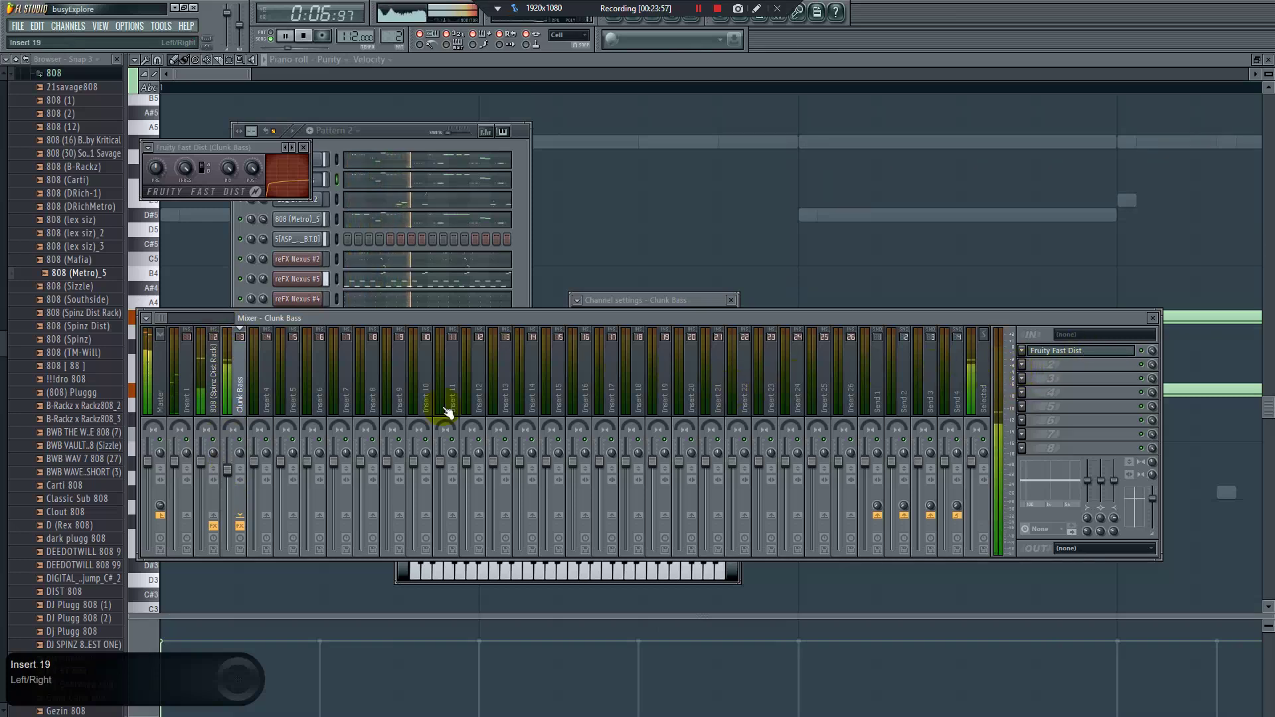
{"action": "key", "text": "space"}
Assign the 808 (Metro)_5 channel to free mixer insert 4 and load Fruity Blood Overdrive into its first effect slot
{"action": "left_click", "coordinate": [313, 229]}
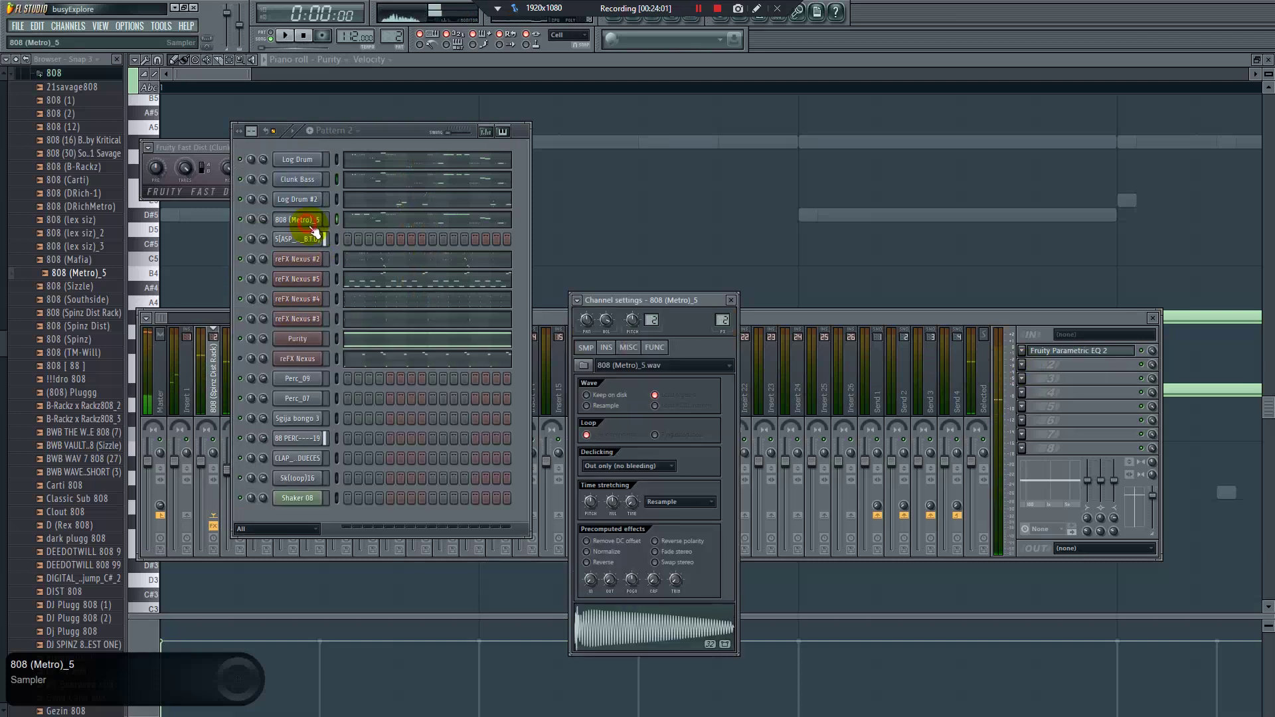
{"action": "left_click", "coordinate": [586, 299]}
{"action": "left_click", "coordinate": [608, 330]}
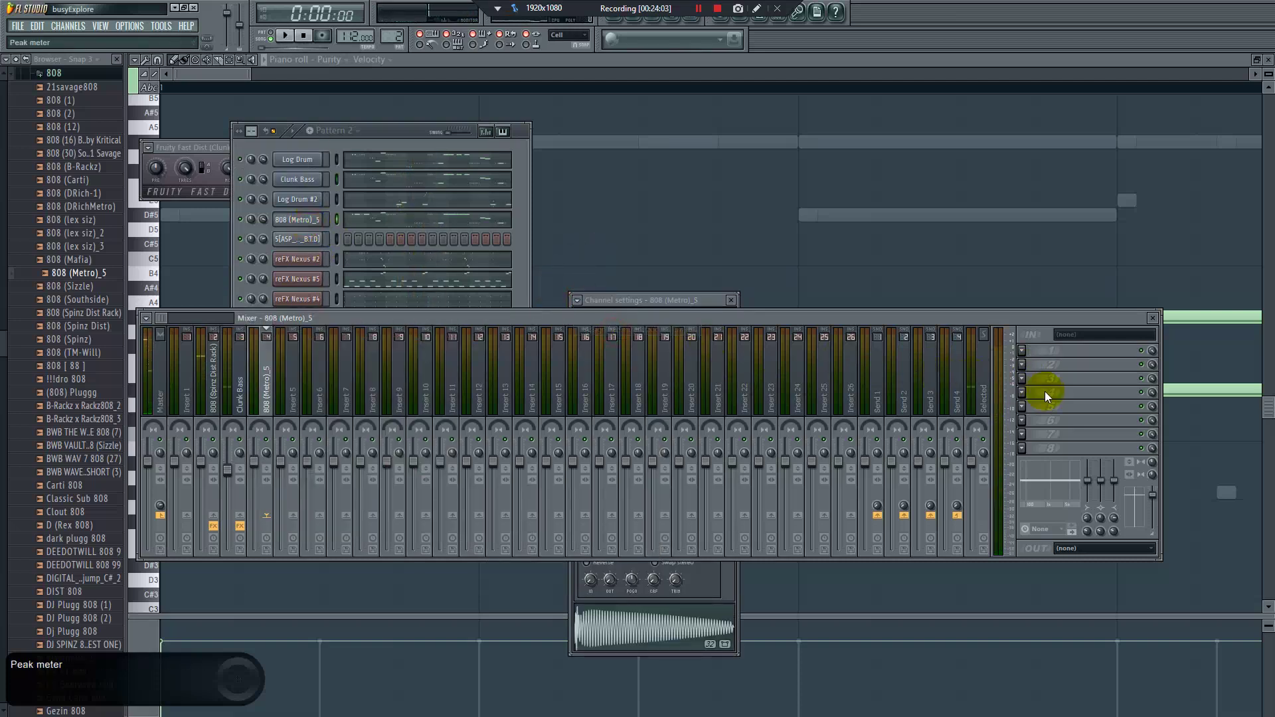
{"action": "left_click", "coordinate": [1030, 349]}
{"action": "mouse_move", "coordinate": [1039, 365]}
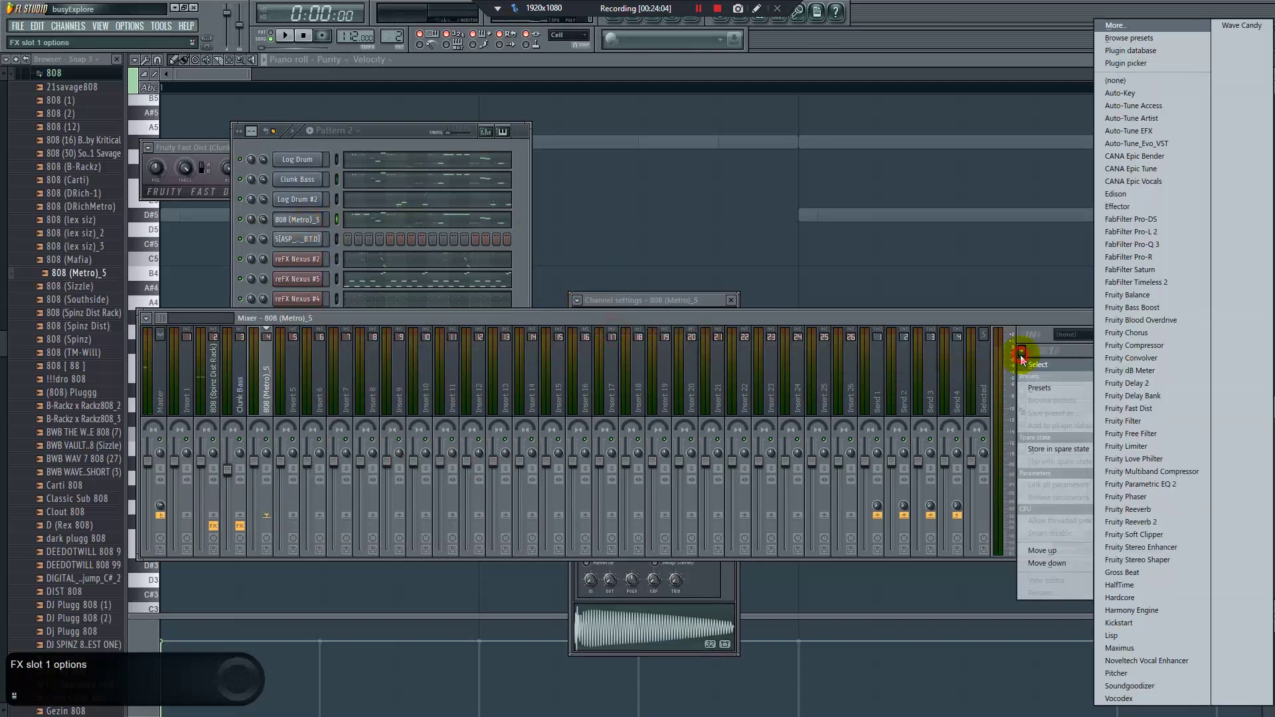
{"action": "left_click", "coordinate": [1145, 322]}
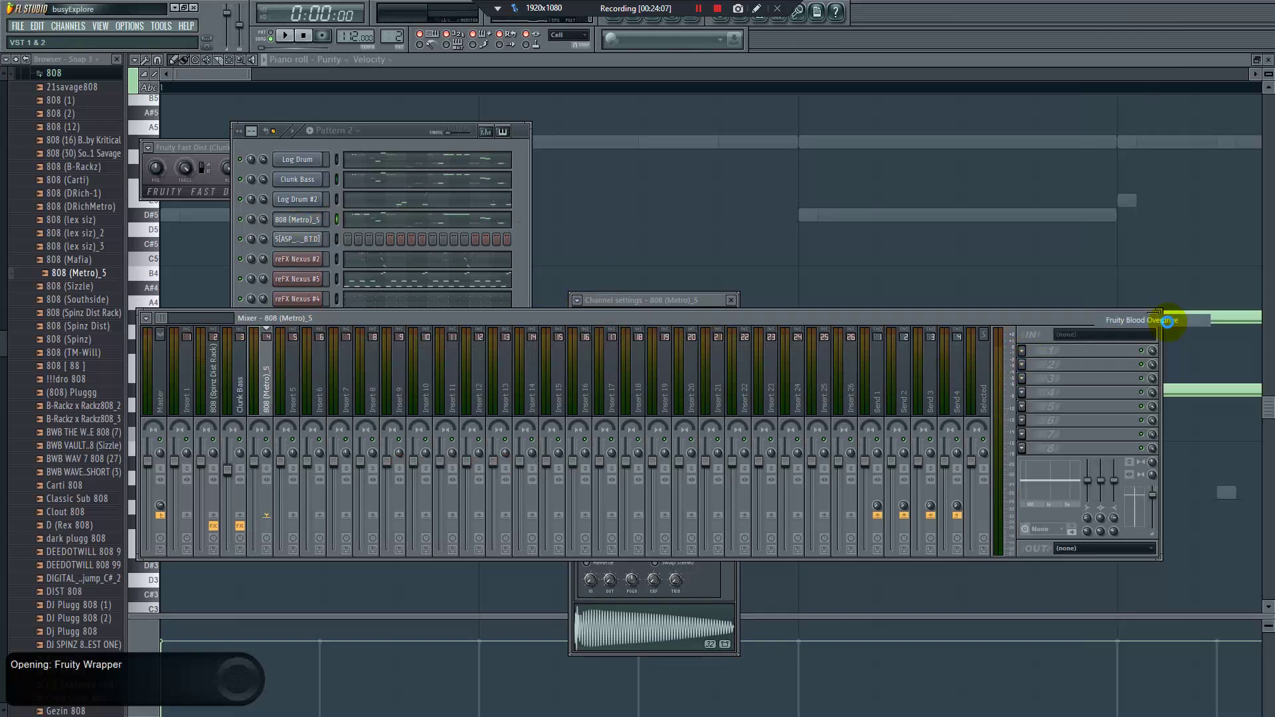
{"action": "left_click_drag", "start_coordinate": [323, 150], "coordinate": [332, 252]}
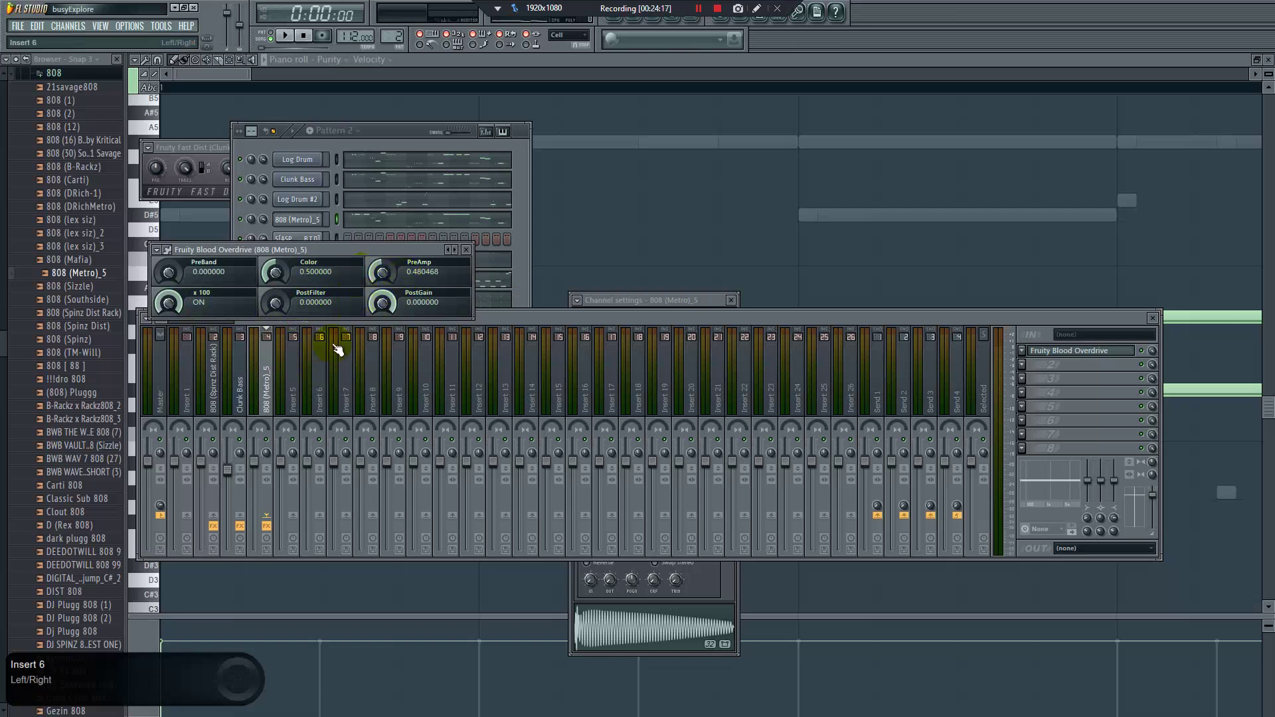
Play the pattern and pull the 808 (Metro)_5 mixer track's volume fader far down to offset the overdrive
{"action": "left_click_drag", "start_coordinate": [266, 465], "coordinate": [266, 522]}
{"action": "key", "text": "space"}
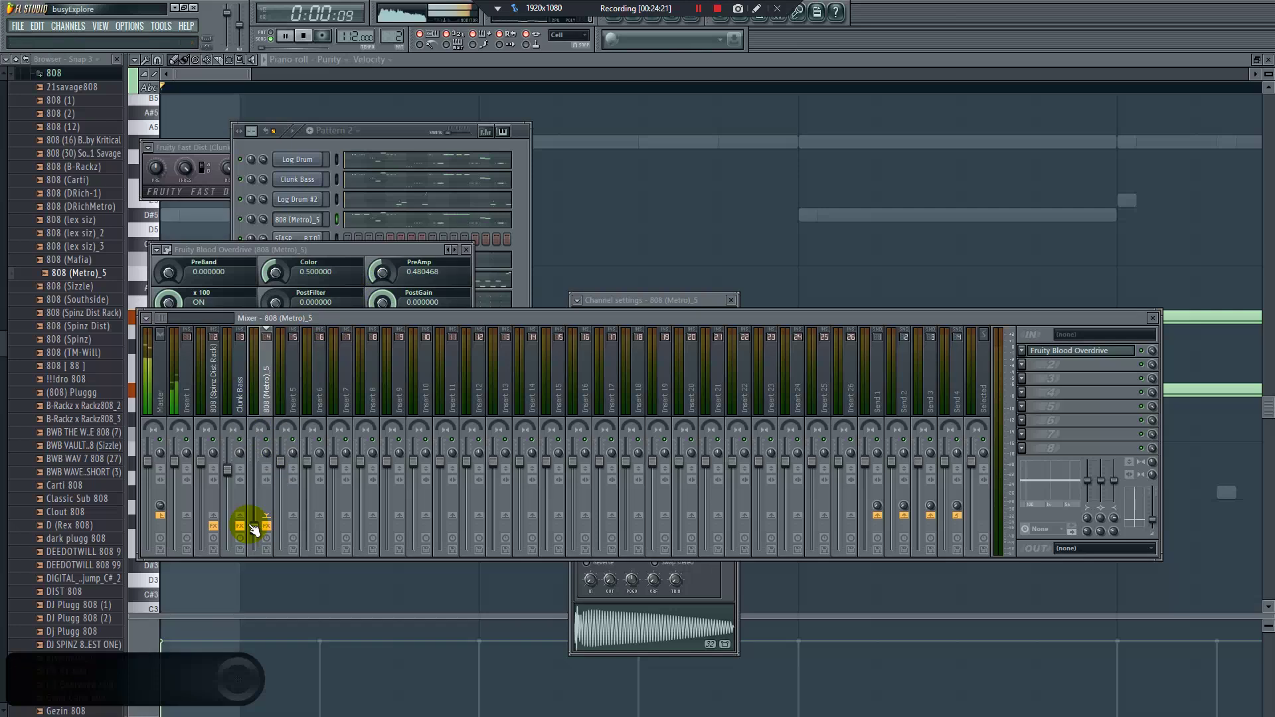
{"action": "left_click_drag", "start_coordinate": [260, 543], "coordinate": [254, 535]}
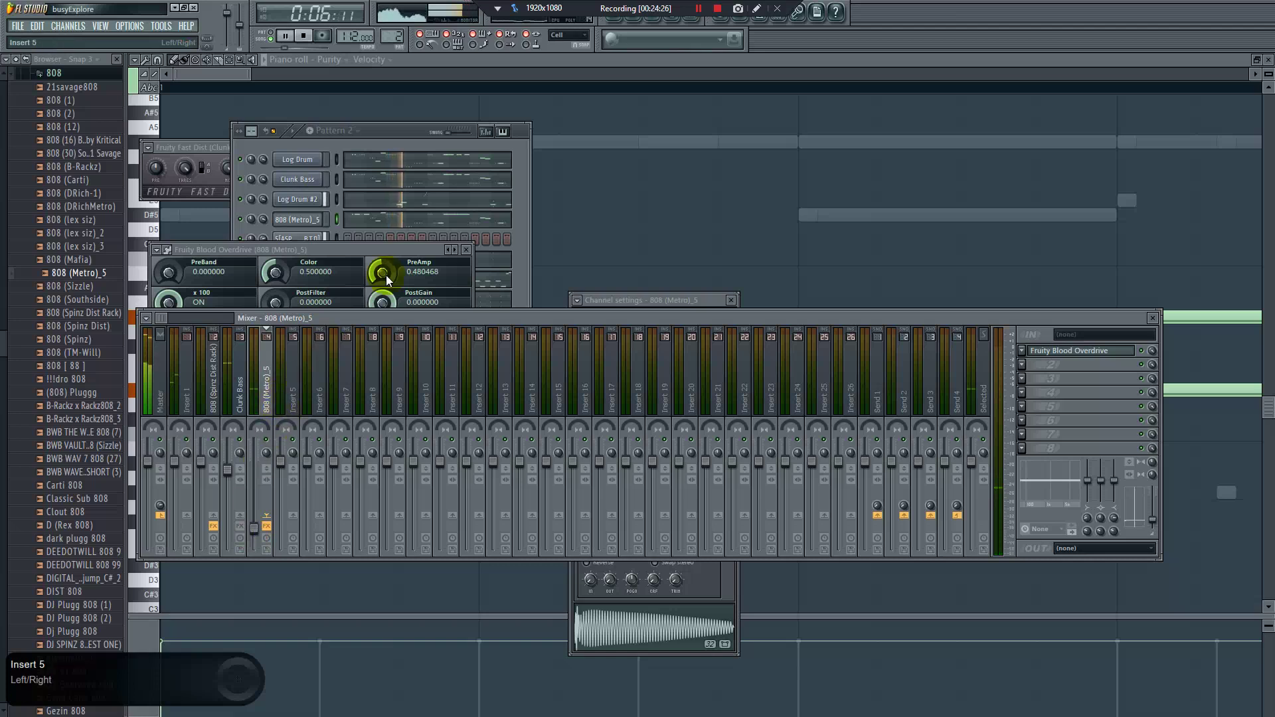
{"action": "left_click", "coordinate": [400, 146]}
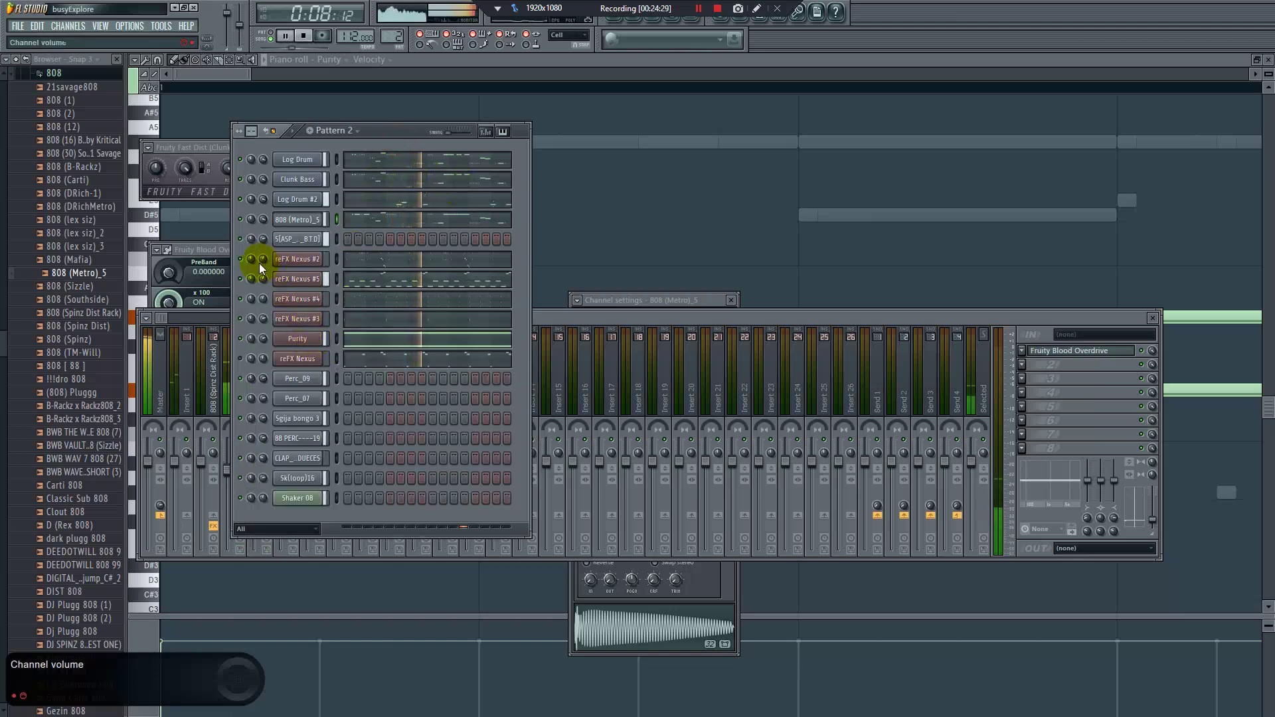
{"action": "left_click", "coordinate": [241, 279]}
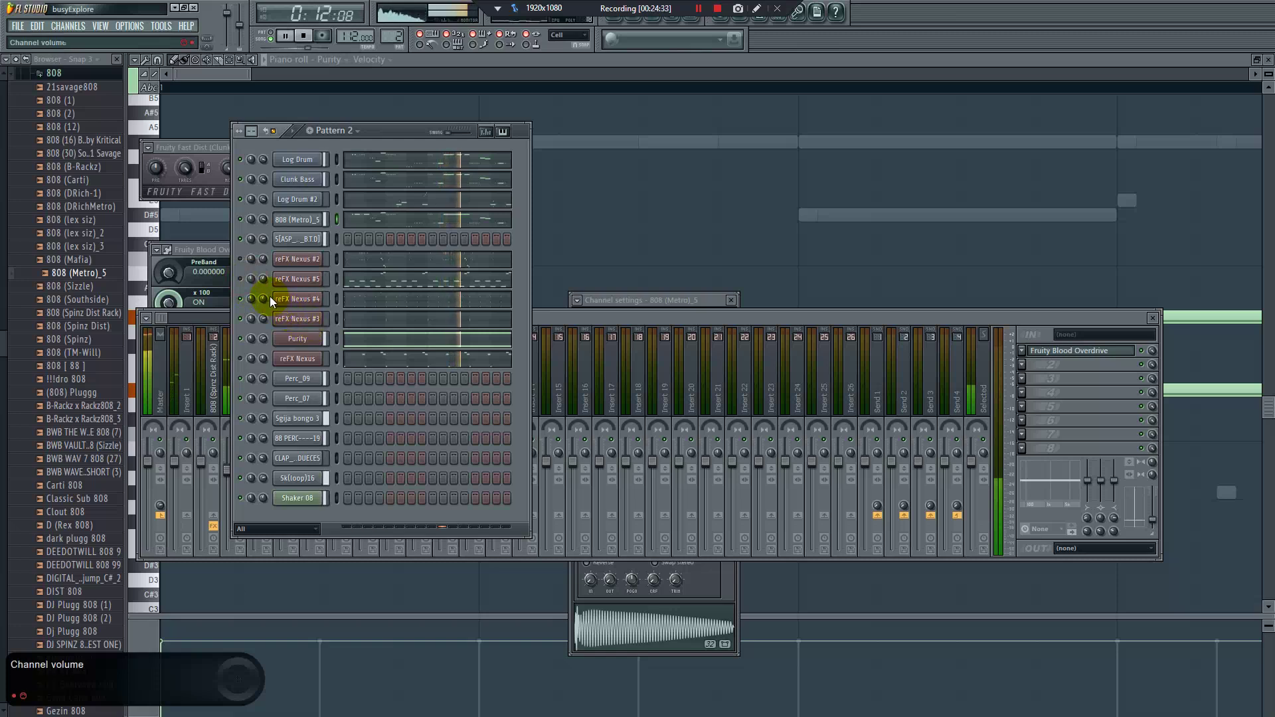
{"action": "left_click", "coordinate": [563, 312]}
{"action": "left_click_drag", "start_coordinate": [253, 462], "coordinate": [263, 535]}
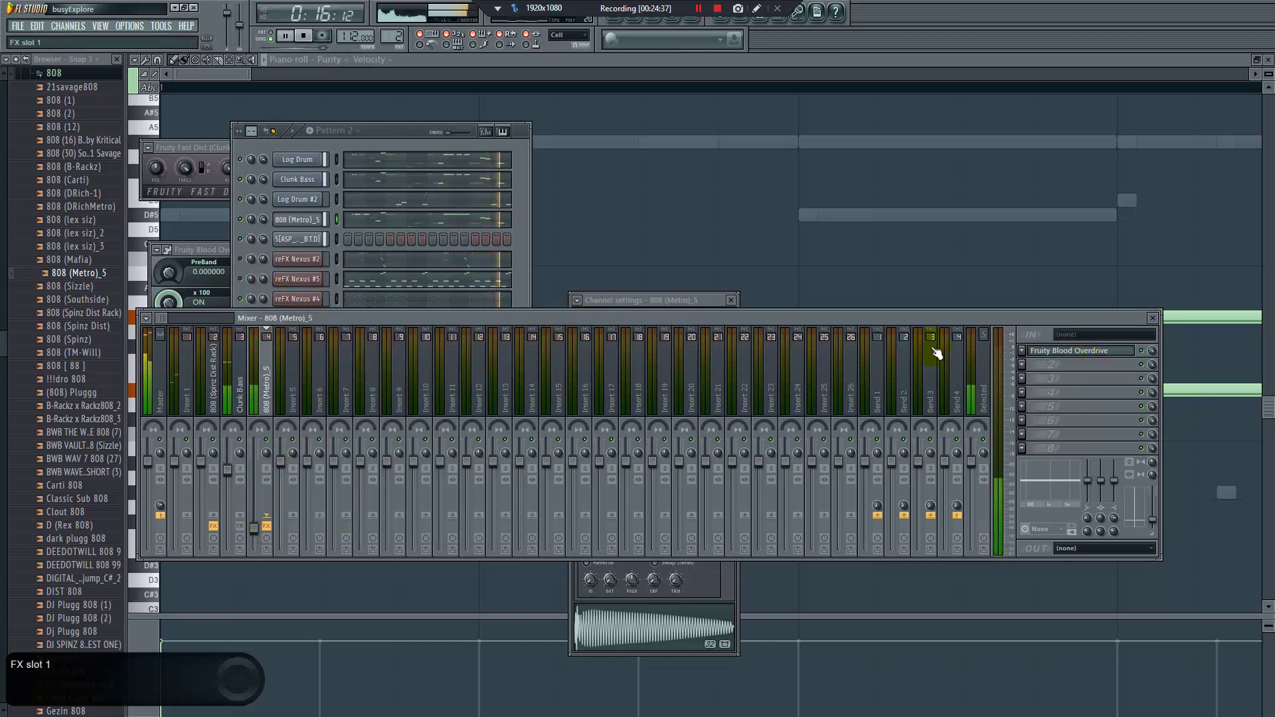
Clone the 808 (Metro)_5 channel and copy the Log Drum #2 notes into the 5[ASP_Snares_B.T.D] channel
{"action": "right_click", "coordinate": [297, 223]}
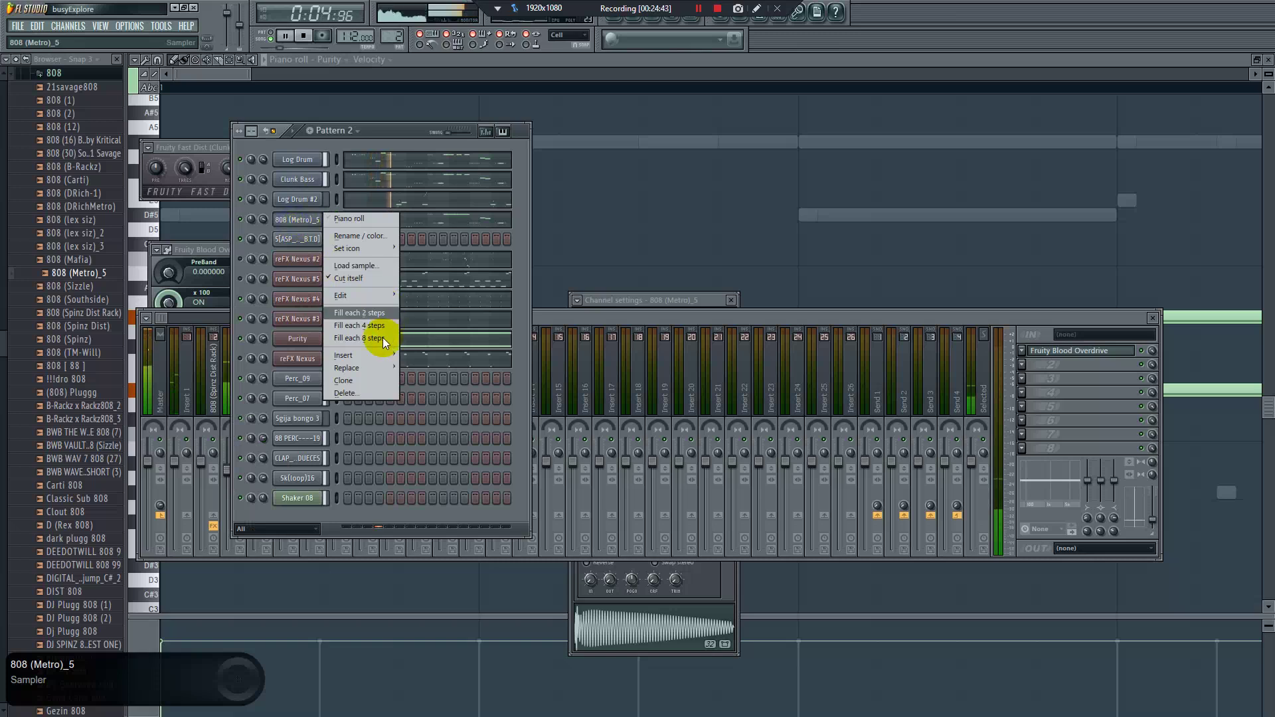
{"action": "left_click", "coordinate": [373, 380]}
{"action": "right_click", "coordinate": [308, 203]}
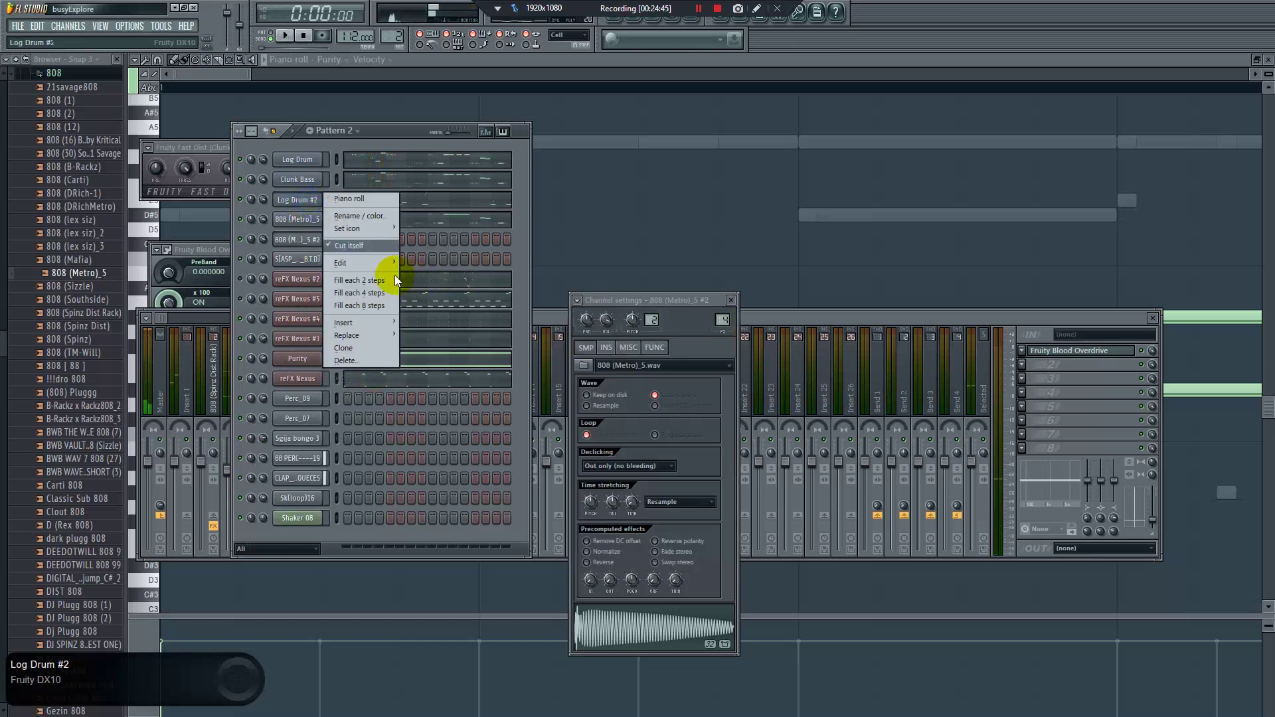
{"action": "left_click", "coordinate": [298, 260]}
{"action": "right_click", "coordinate": [302, 260]}
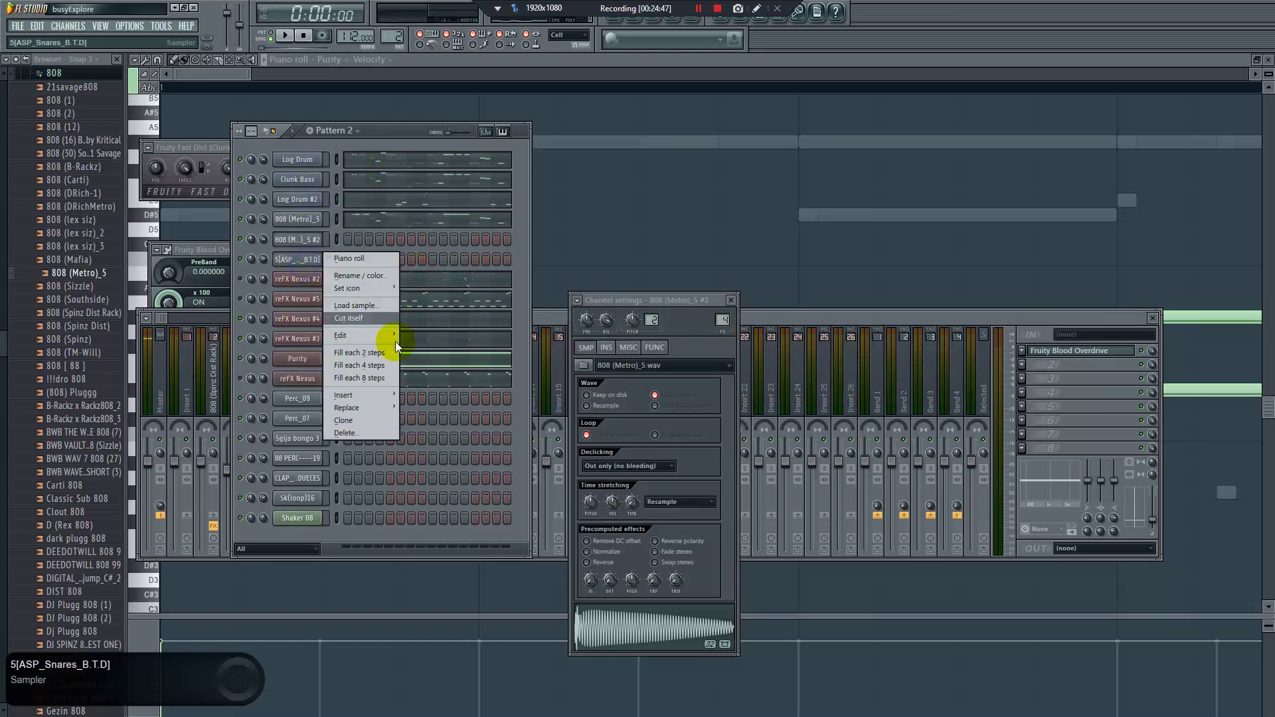
{"action": "mouse_move", "coordinate": [396, 336]}
{"action": "left_click", "coordinate": [420, 361]}
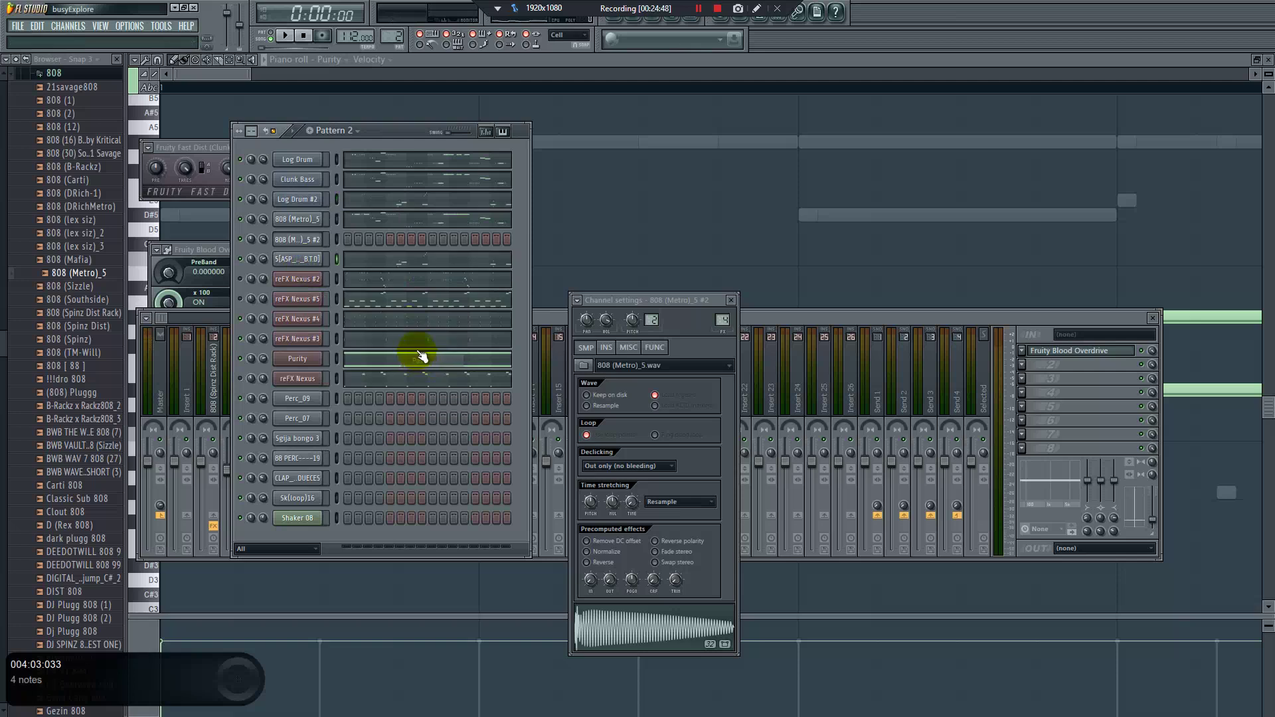
{"action": "right_click", "coordinate": [310, 261]}
{"action": "left_click", "coordinate": [345, 420]}
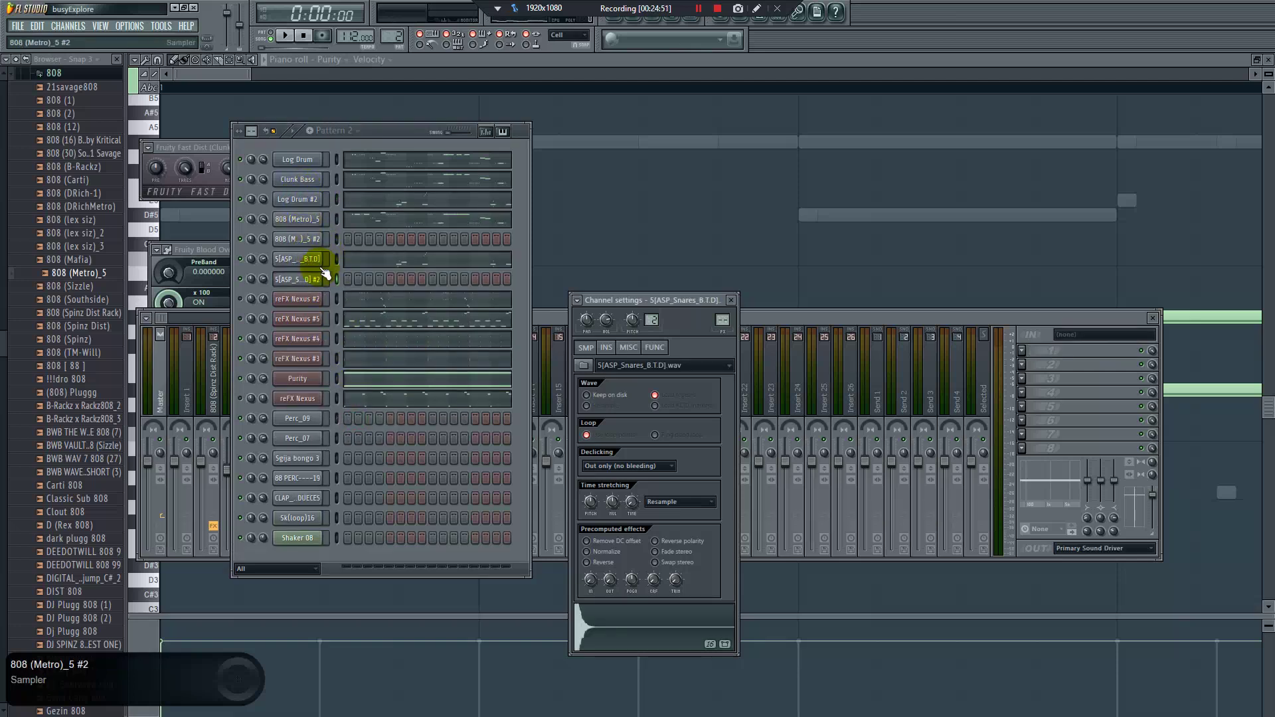
{"action": "right_click", "coordinate": [303, 281]}
{"action": "left_click", "coordinate": [344, 453]}
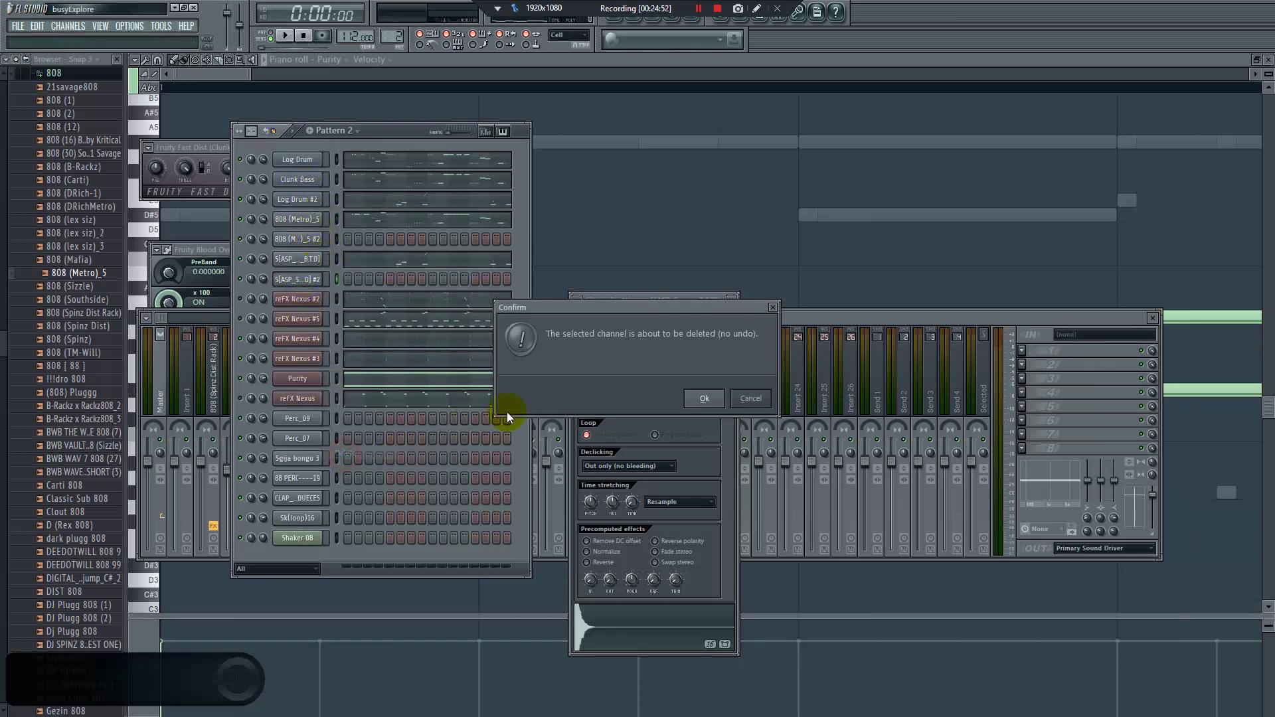
{"action": "left_click", "coordinate": [701, 401]}
Clone the Clunk Bass channel and the first Log Drum channel
{"action": "right_click", "coordinate": [312, 181]}
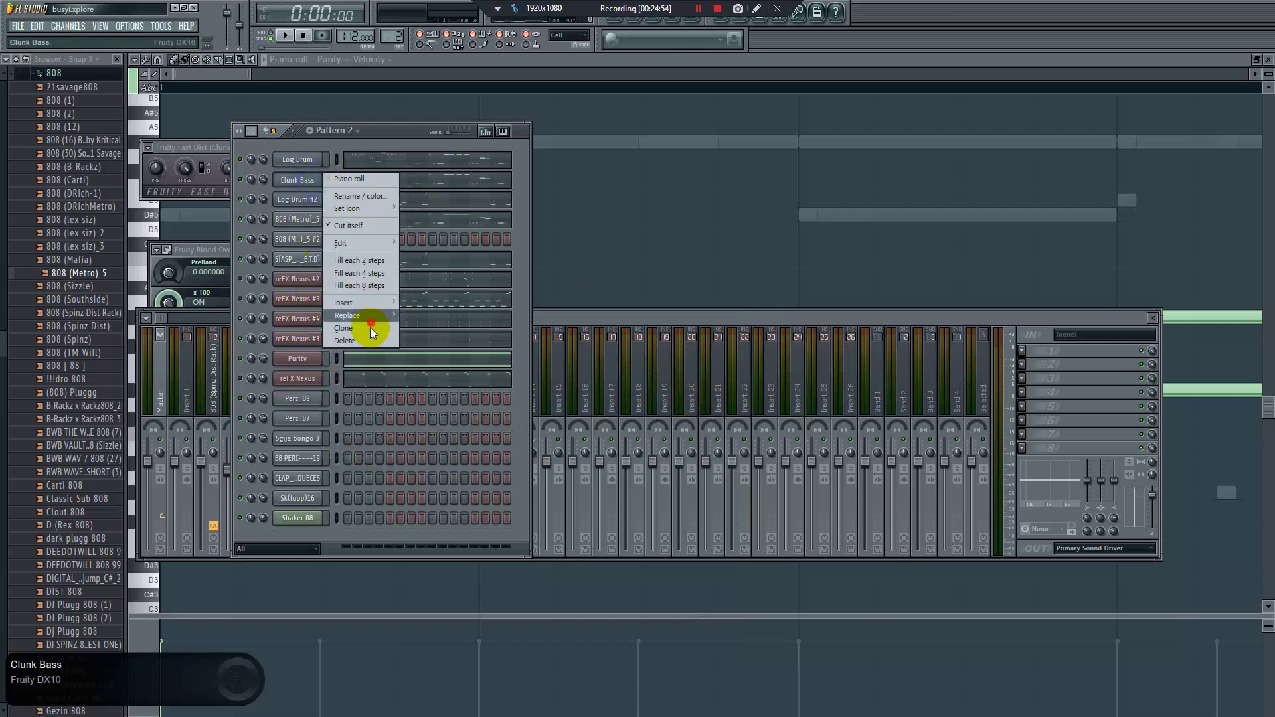
{"action": "left_click", "coordinate": [369, 328]}
{"action": "right_click", "coordinate": [310, 160]}
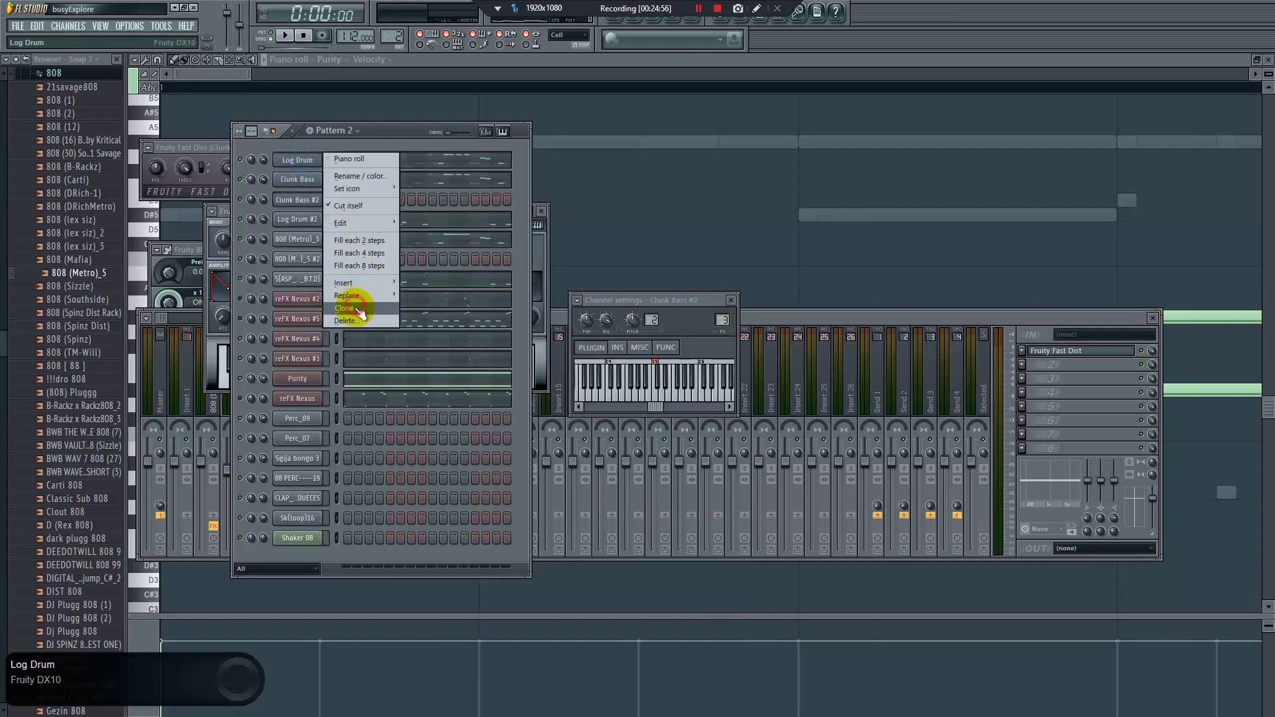
{"action": "left_click", "coordinate": [357, 309]}
{"action": "left_click", "coordinate": [527, 213]}
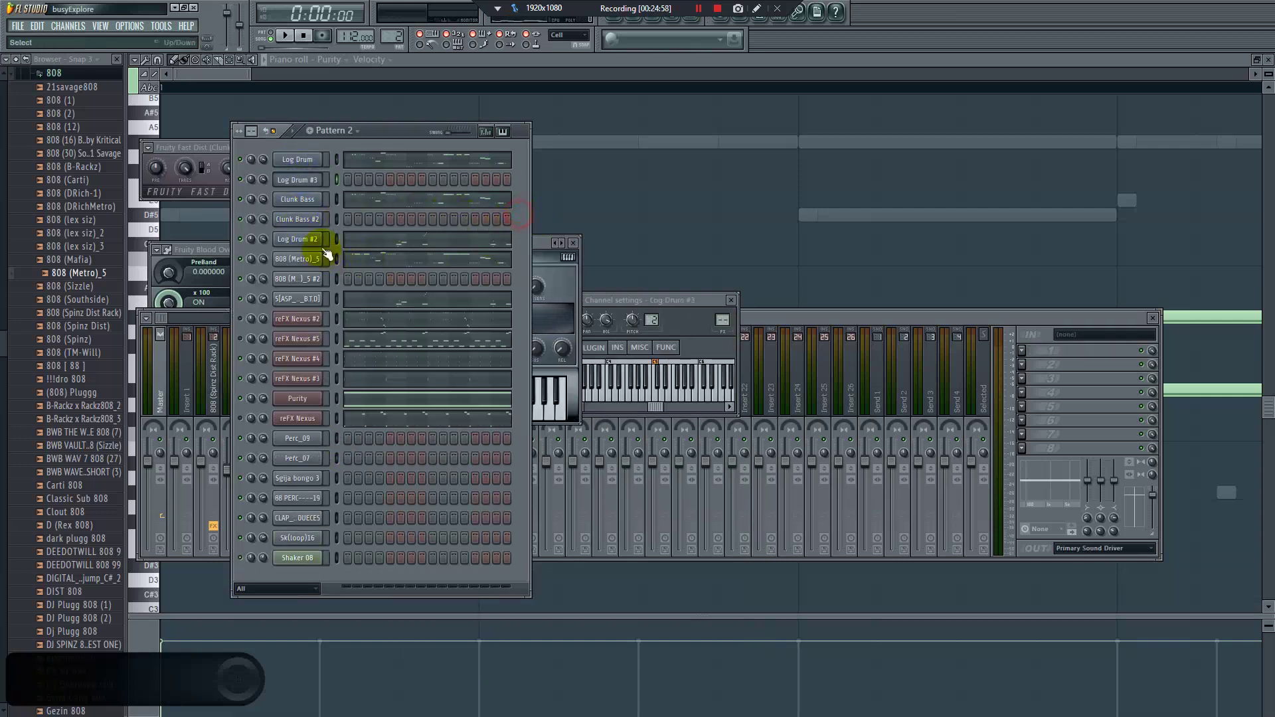
Copy the Log Drum #2 notes into the Clunk Bass #2 channel and audition the layered pattern
{"action": "right_click", "coordinate": [317, 240]}
{"action": "left_click", "coordinate": [421, 316]}
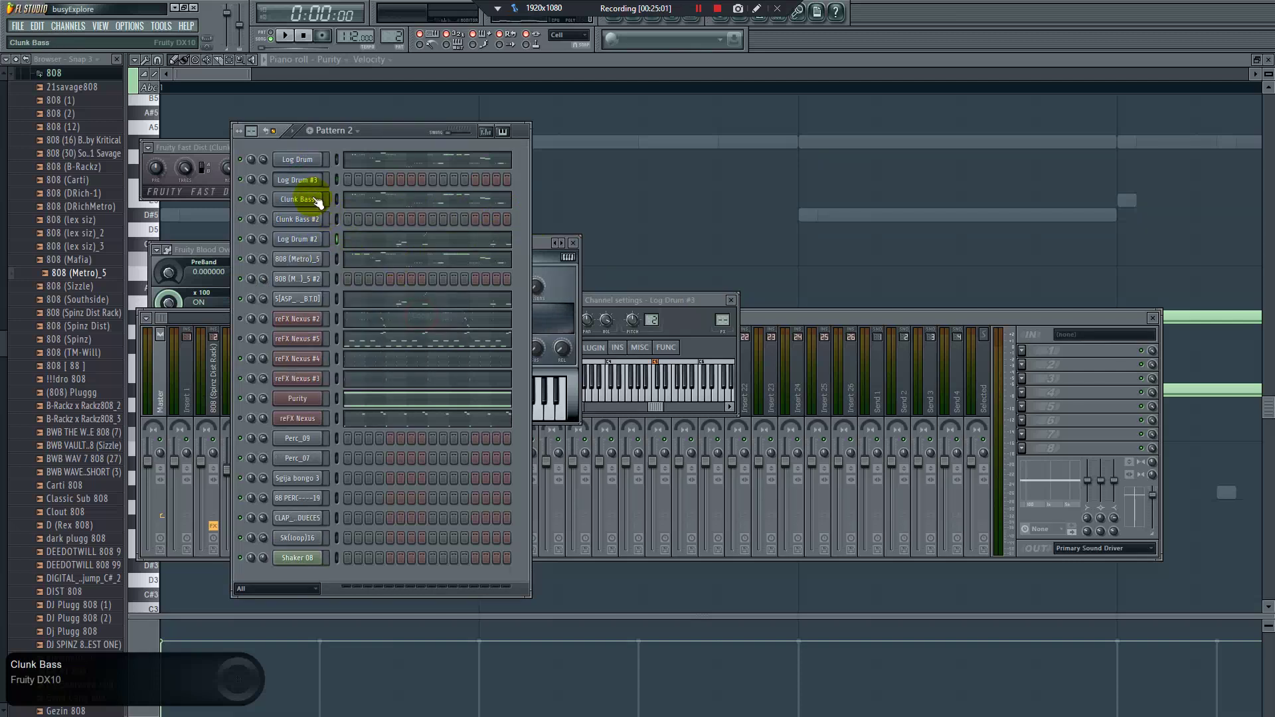
{"action": "right_click", "coordinate": [309, 228]}
{"action": "mouse_move", "coordinate": [391, 284]}
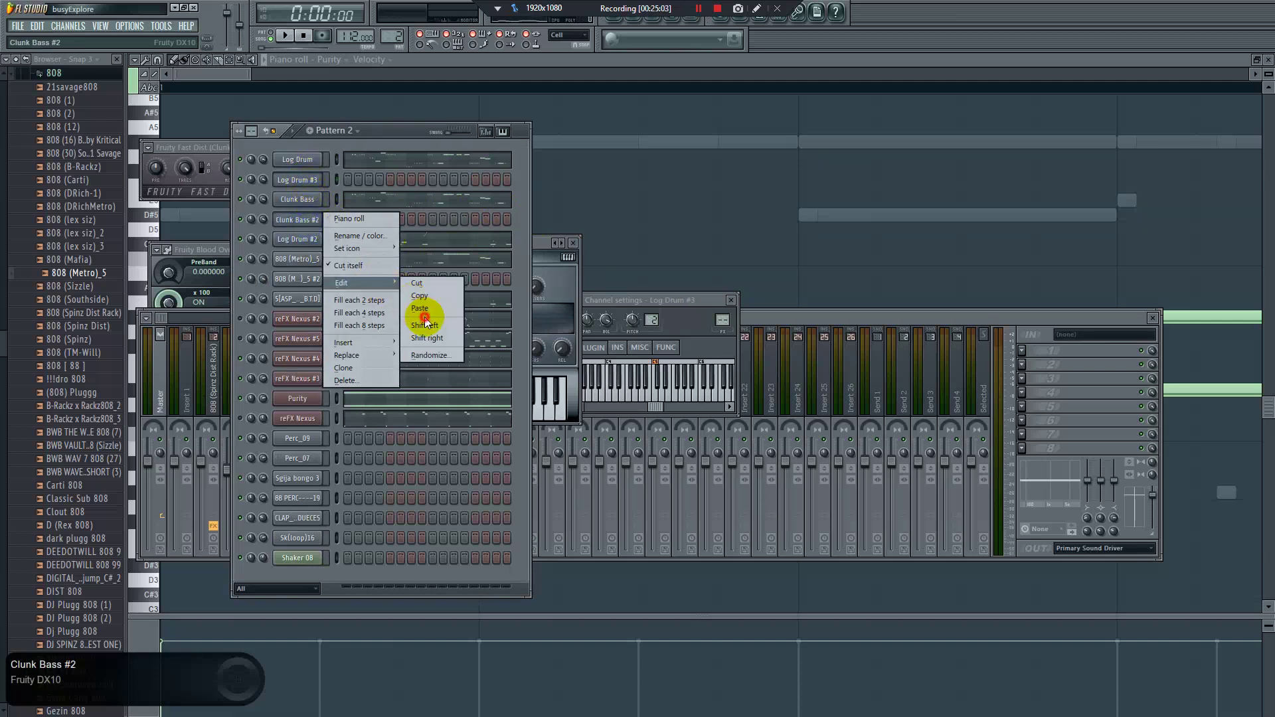
{"action": "left_click", "coordinate": [425, 309]}
{"action": "key", "text": "space"}
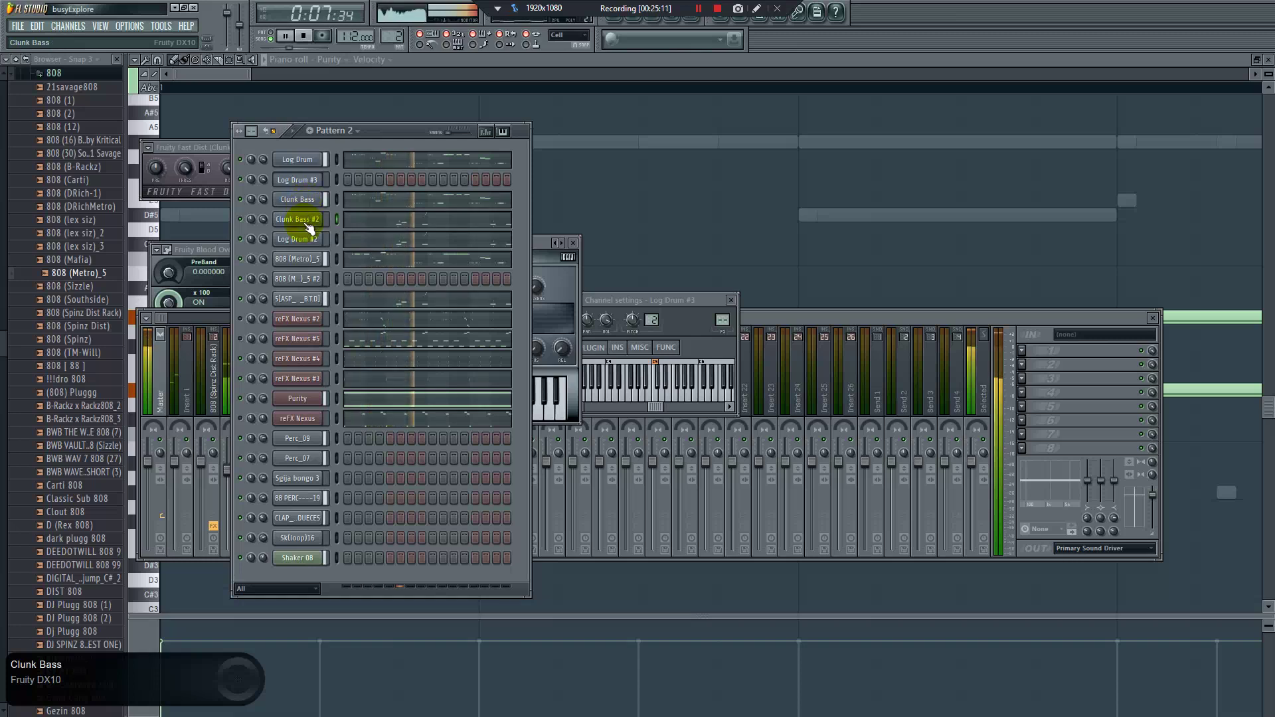
{"action": "key", "text": "space"}
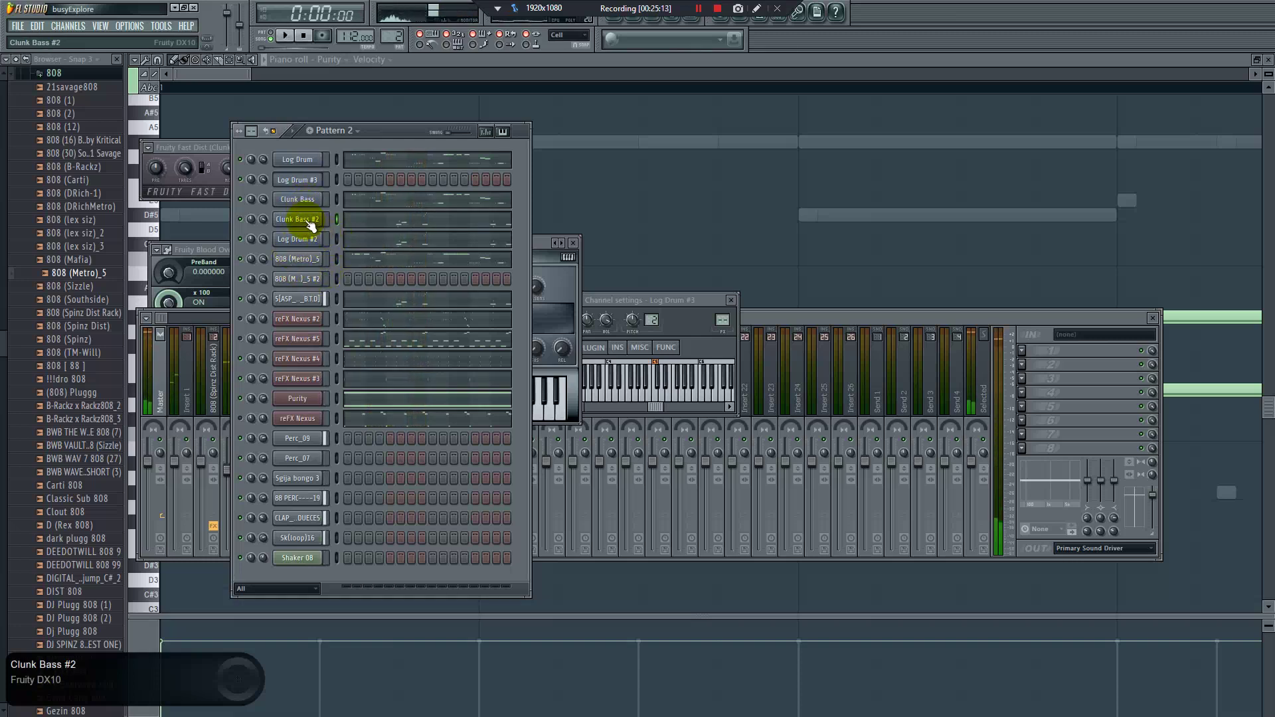
{"action": "left_click", "coordinate": [310, 226]}
{"action": "left_click", "coordinate": [387, 143]}
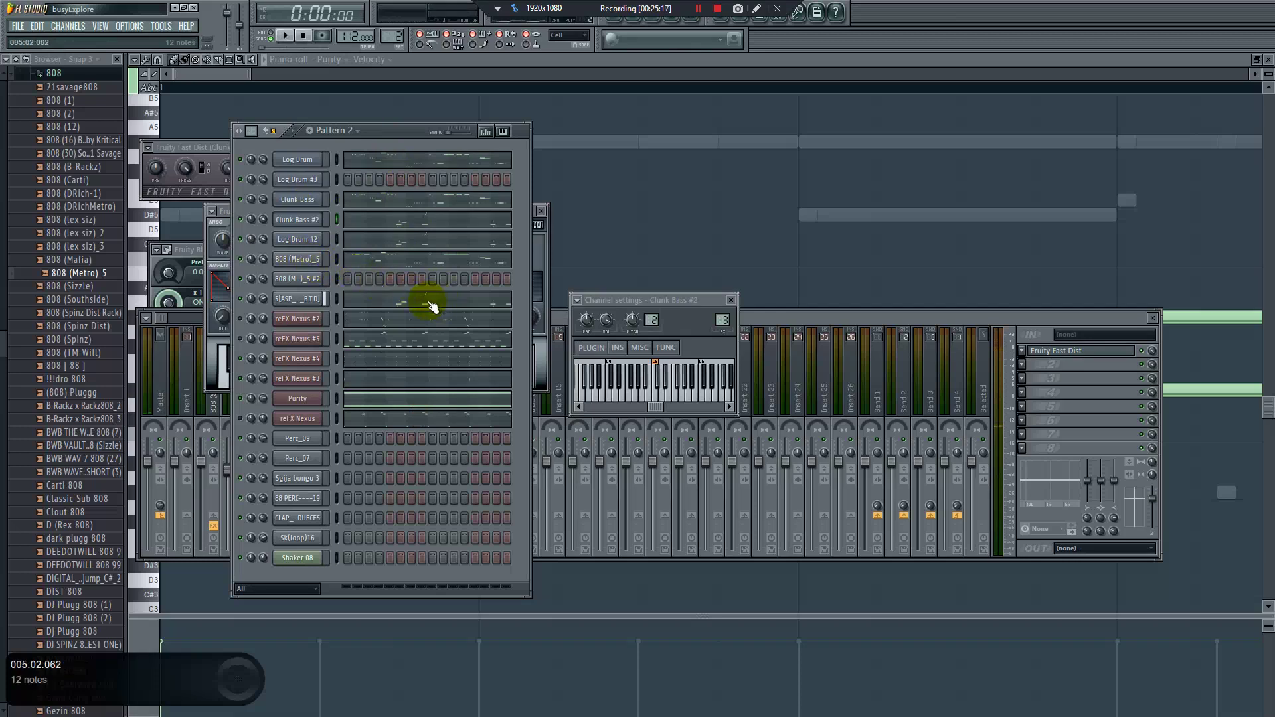
Cut the notes from the 5[ASP_Snares_B.T.D] channel, paste them into 808 (Metro)_5 #2 and play the pattern
{"action": "left_click", "coordinate": [300, 300]}
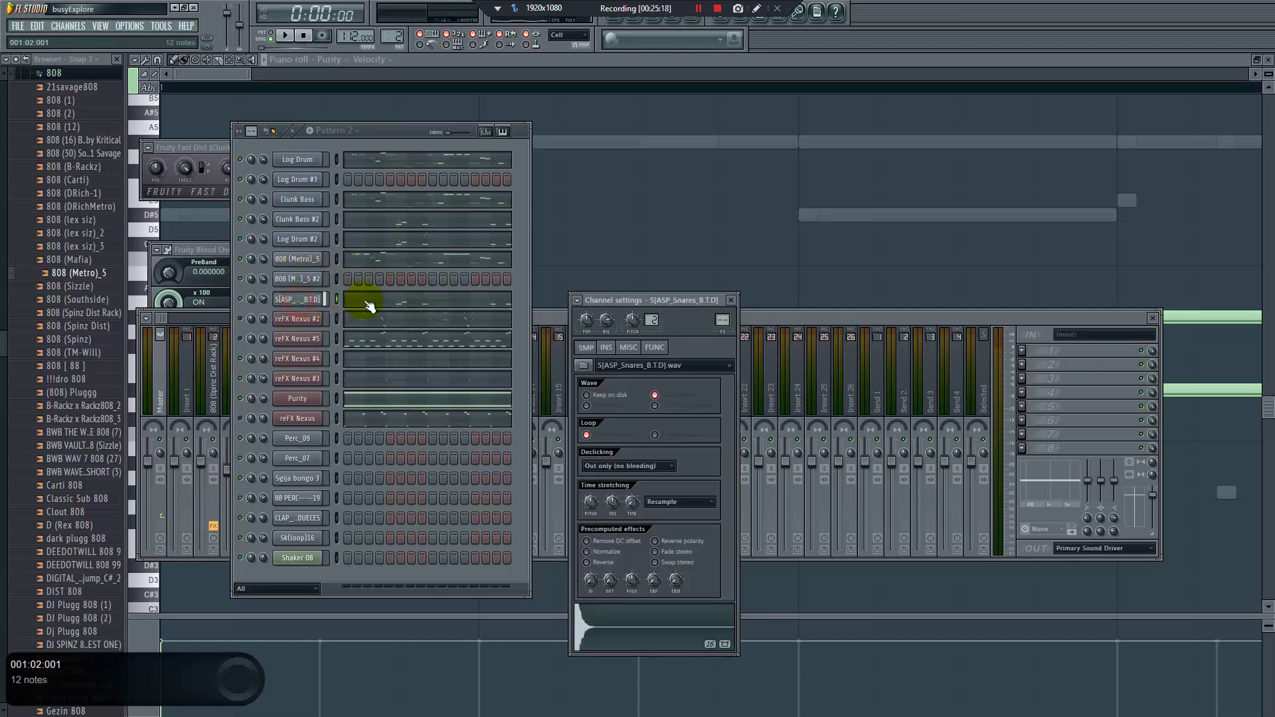
{"action": "right_click", "coordinate": [306, 299]}
{"action": "left_click", "coordinate": [428, 379]}
{"action": "right_click", "coordinate": [324, 275]}
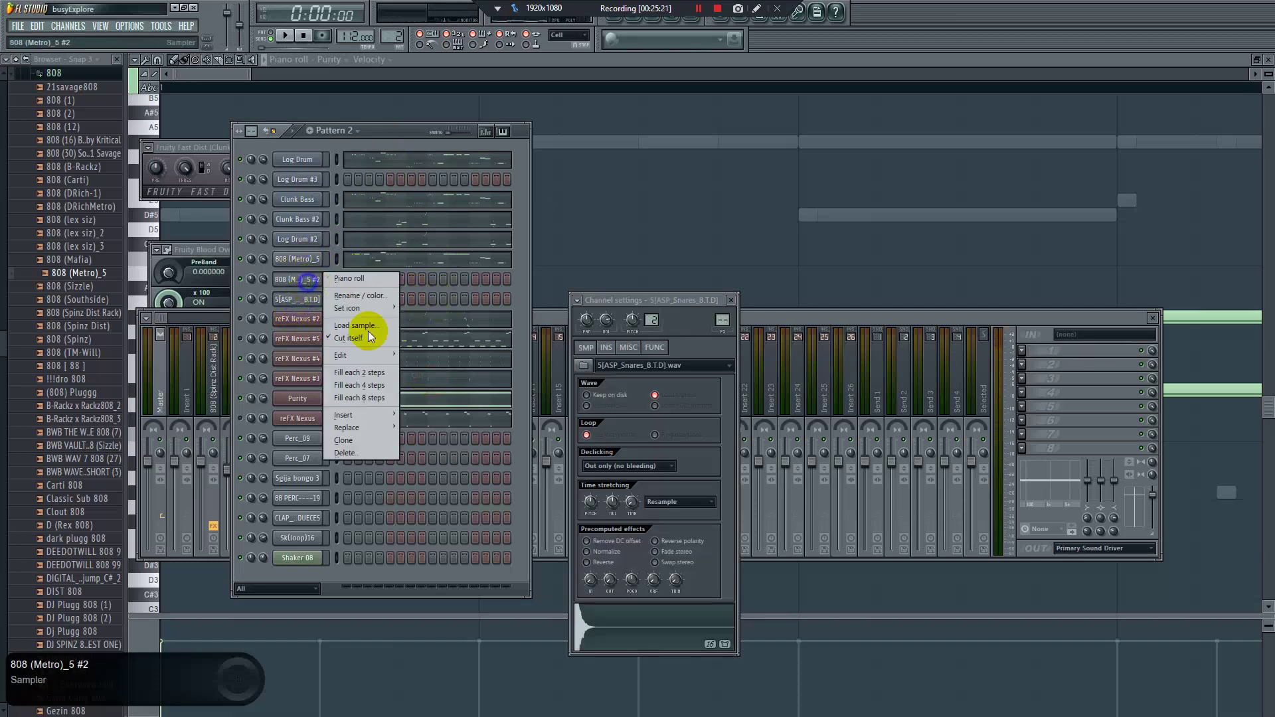
{"action": "mouse_move", "coordinate": [379, 356]}
{"action": "left_click", "coordinate": [421, 383]}
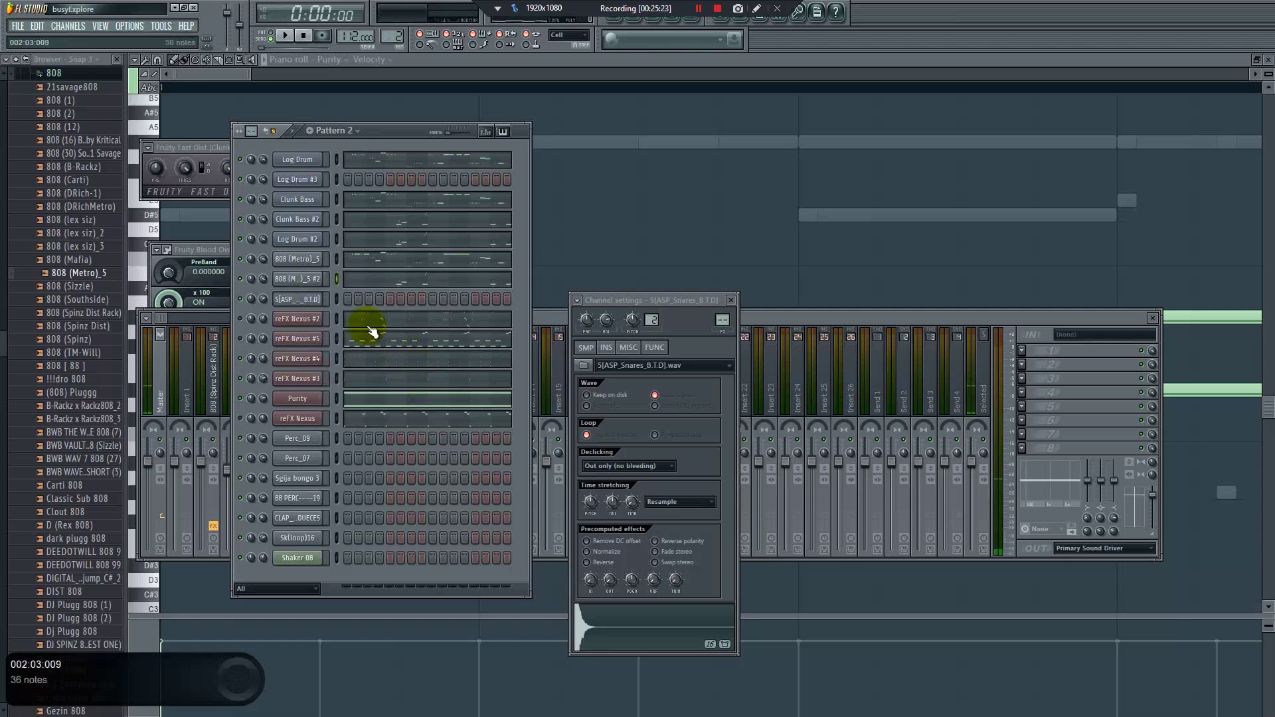
{"action": "key", "text": "space"}
Try pasting the Log Drum #2 notes into the 5[ASP_Snares_B.T.D] channel, and cut them out of it again
{"action": "right_click", "coordinate": [300, 240]}
{"action": "left_click_drag", "start_coordinate": [300, 241], "coordinate": [393, 303]}
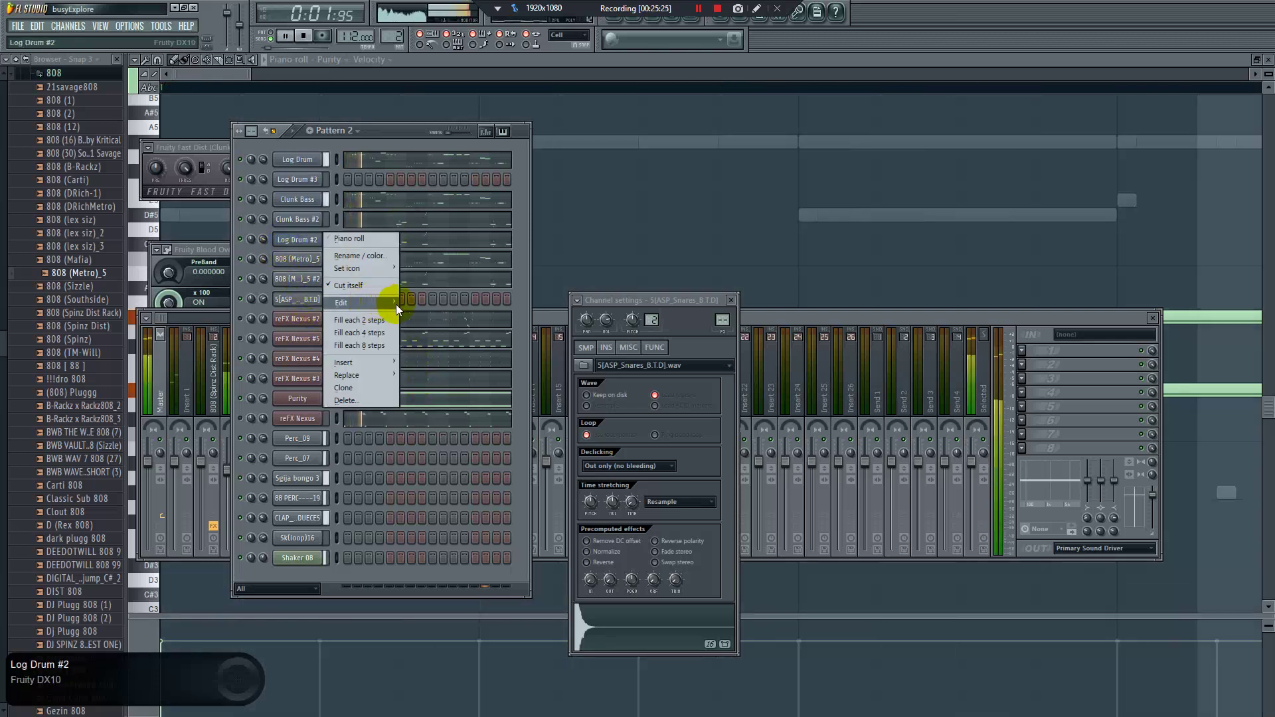
{"action": "left_click", "coordinate": [331, 298]}
{"action": "right_click", "coordinate": [312, 299]}
{"action": "mouse_move", "coordinate": [393, 375]}
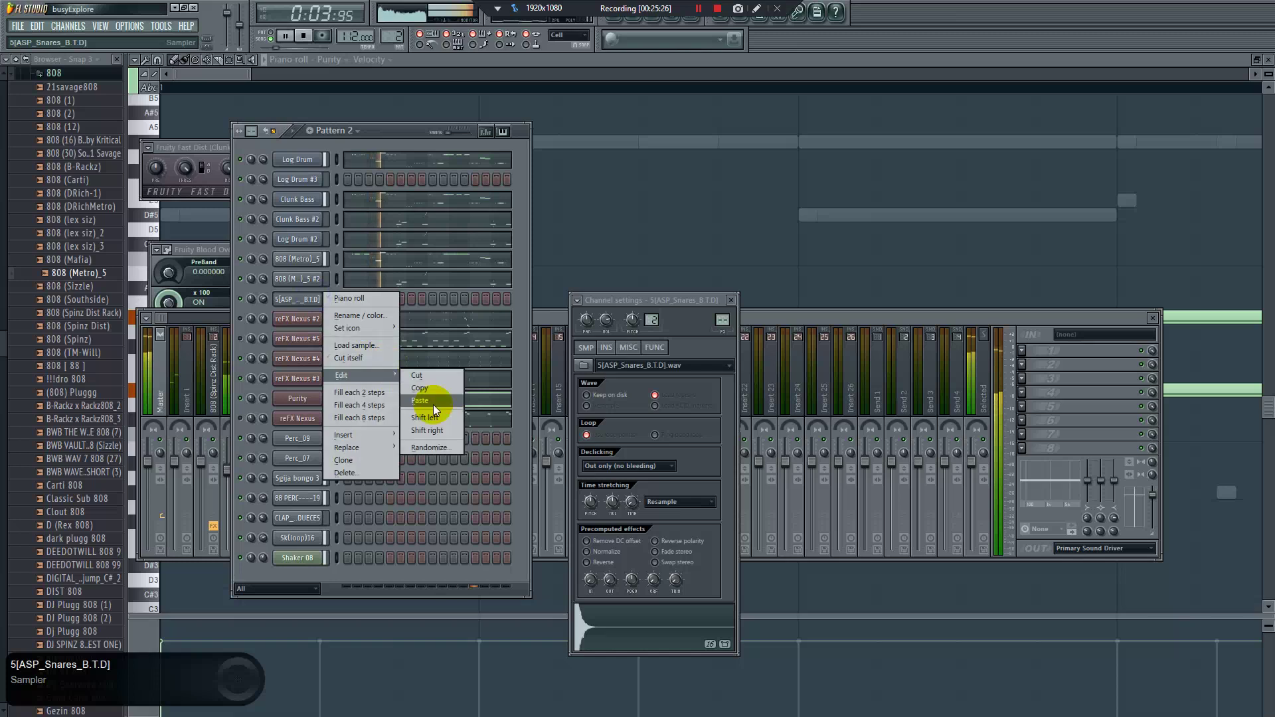
{"action": "left_click", "coordinate": [433, 405]}
{"action": "key", "text": "space"}
{"action": "left_click", "coordinate": [302, 300]}
{"action": "right_click", "coordinate": [301, 306]}
{"action": "left_click", "coordinate": [413, 370]}
Play the pattern and move the 808 (Metro)_5 #2 channel up two positions, directly below Clunk Bass #2
{"action": "left_click", "coordinate": [305, 279]}
{"action": "key", "text": "space"}
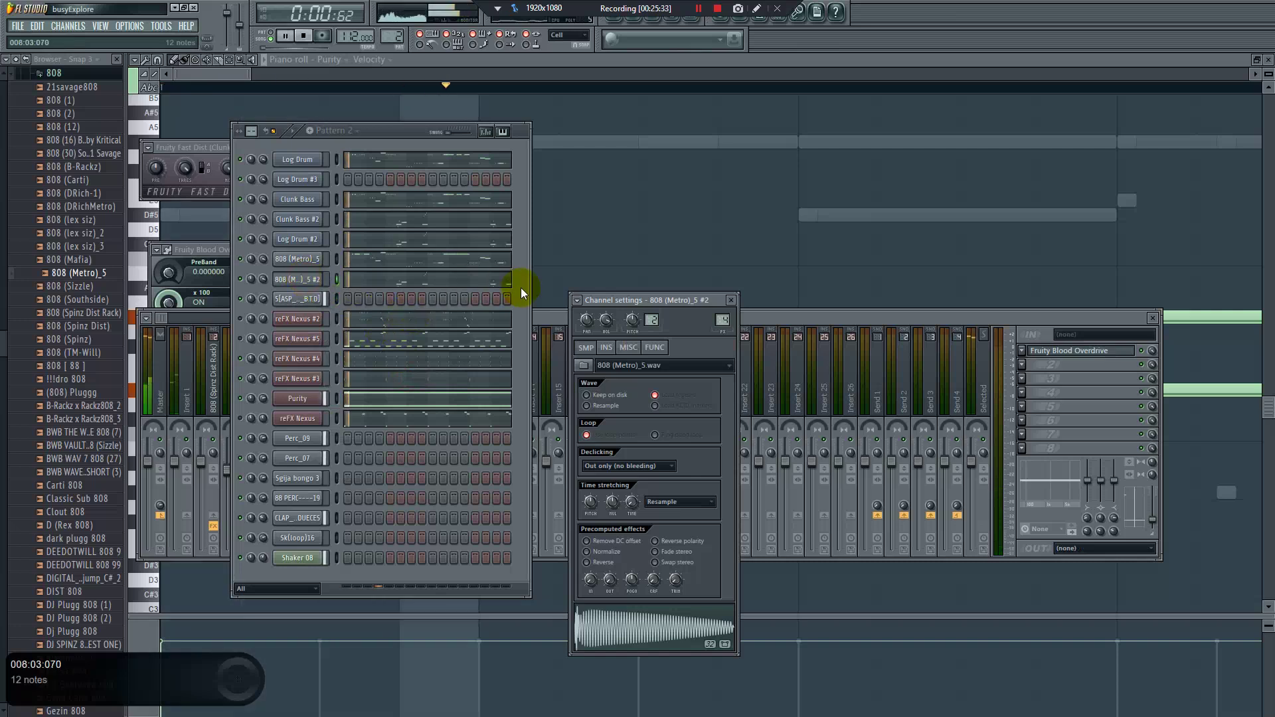
{"action": "left_click", "coordinate": [337, 279]}
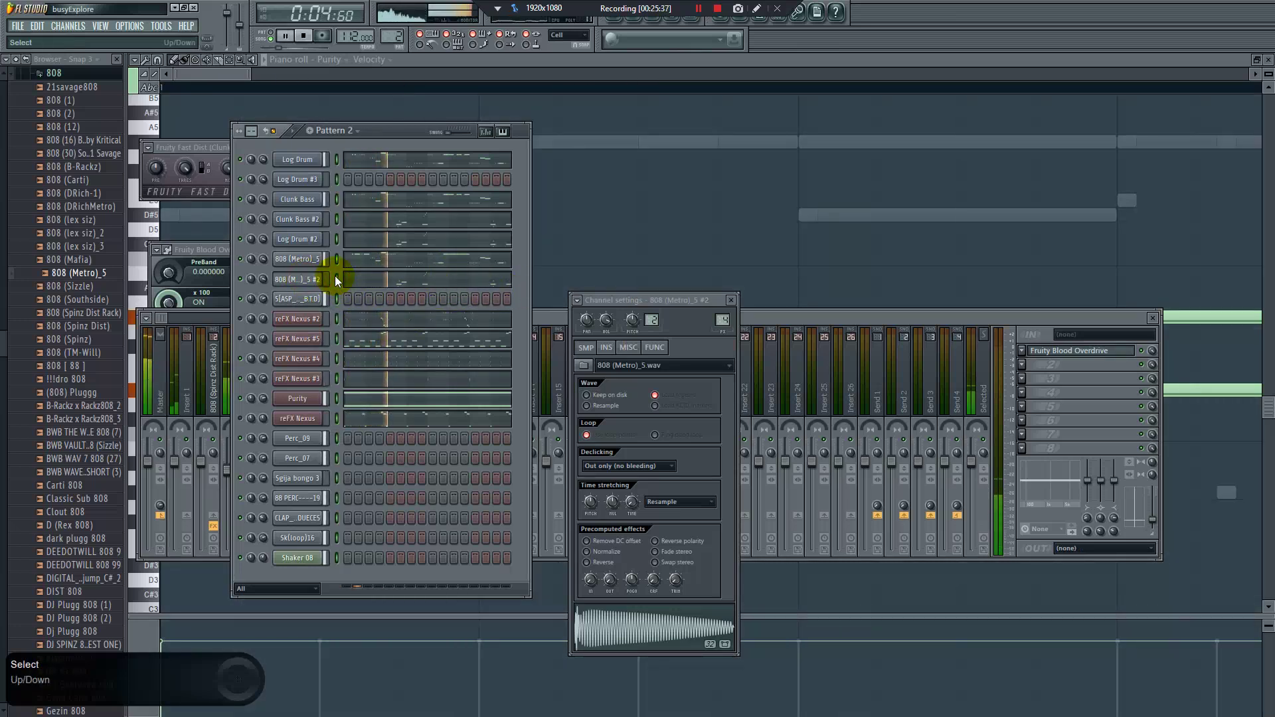
{"action": "left_click", "coordinate": [336, 279]}
{"action": "key", "text": "alt+Up"}
{"action": "key", "text": "alt+Up"}
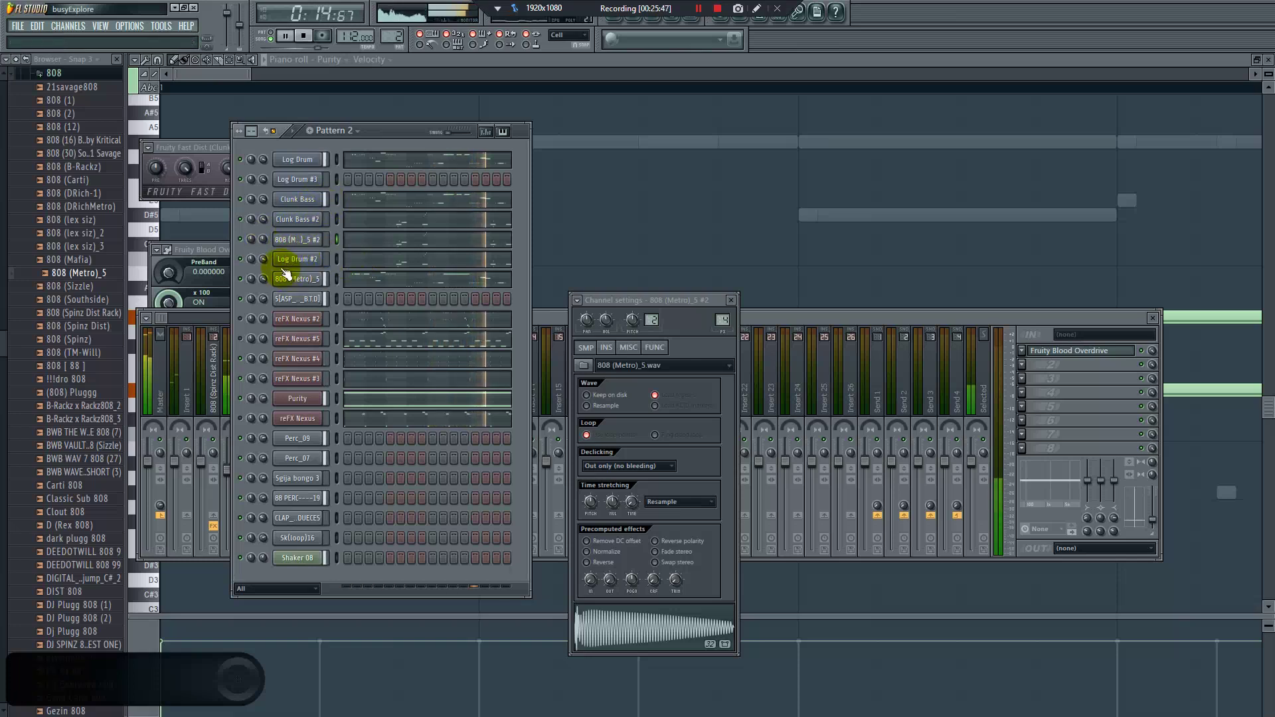
Copy the Clunk Bass #2 notes into the Log Drum #3 channel, audition the layered pattern and stop playback
{"action": "right_click", "coordinate": [312, 221]}
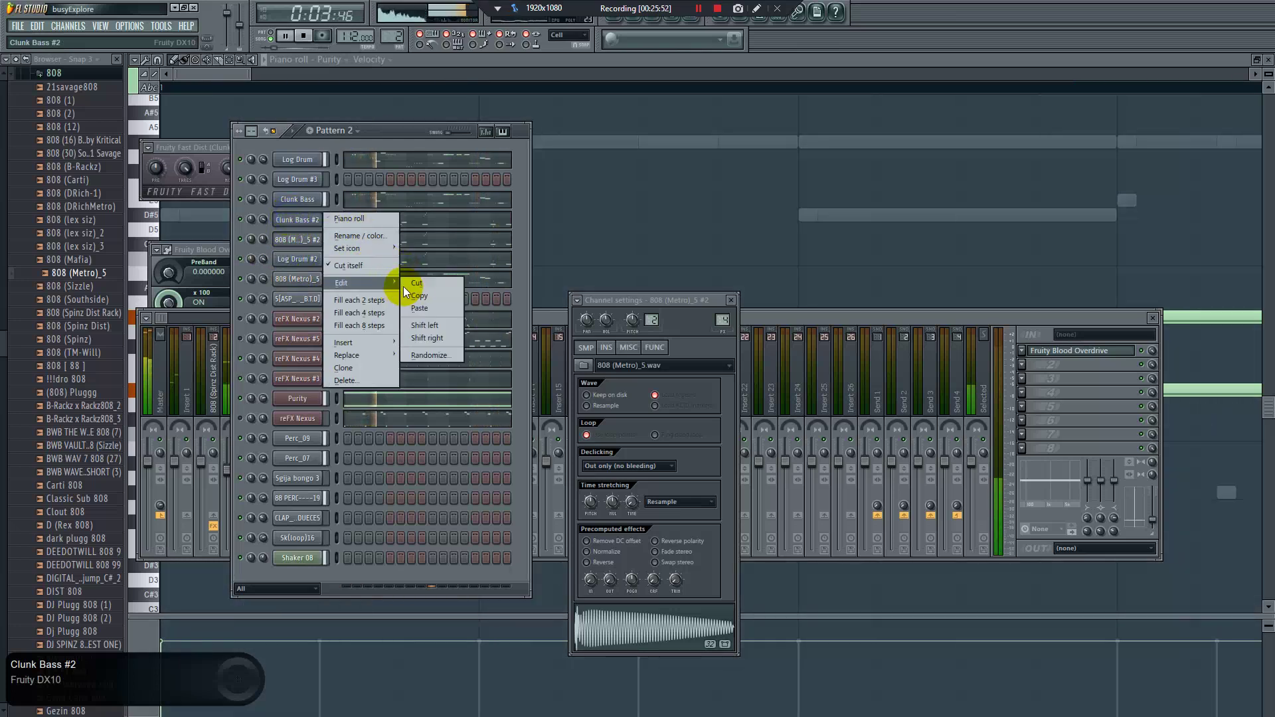
{"action": "right_click", "coordinate": [300, 180]}
{"action": "right_click", "coordinate": [300, 180]}
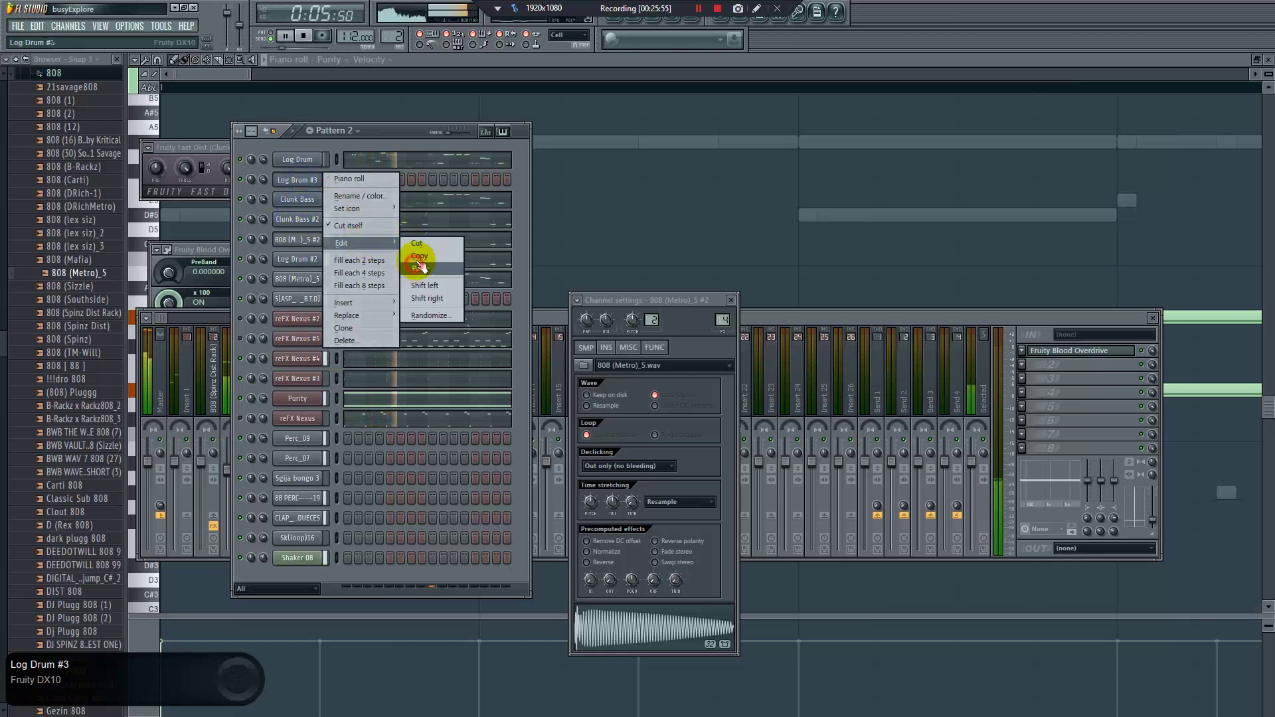
{"action": "left_click", "coordinate": [420, 263]}
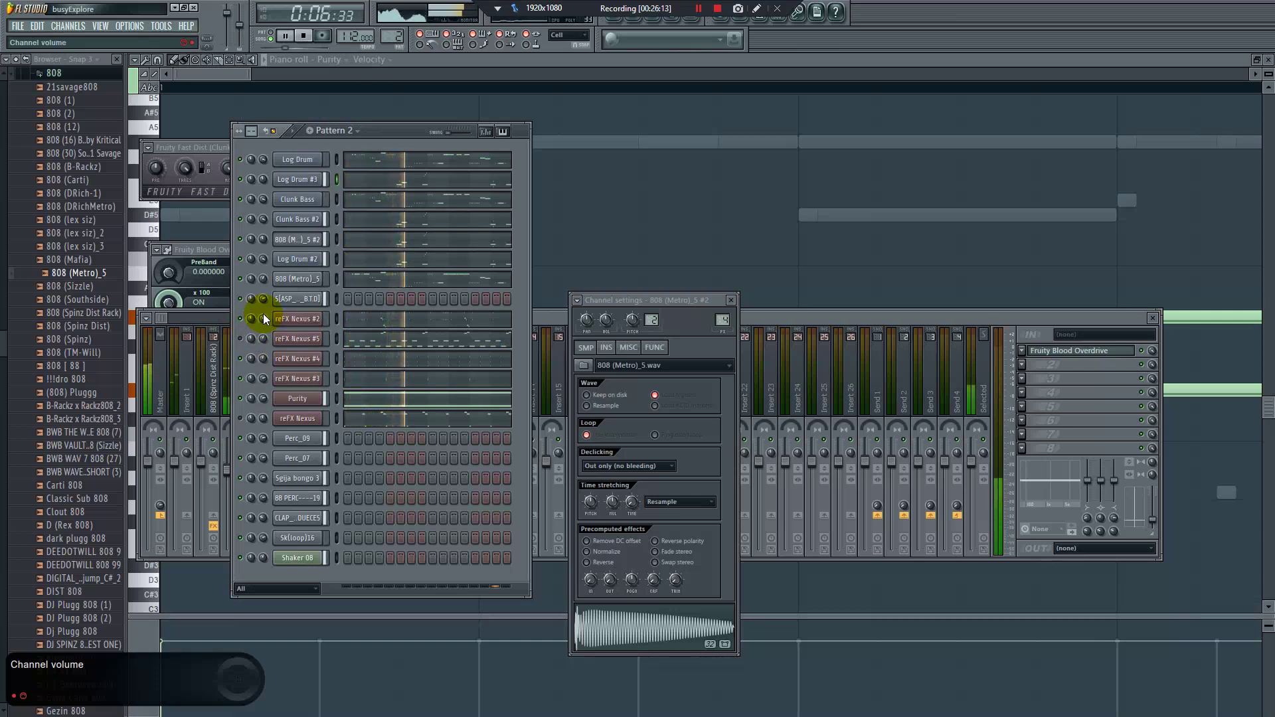
{"action": "key", "text": "space"}
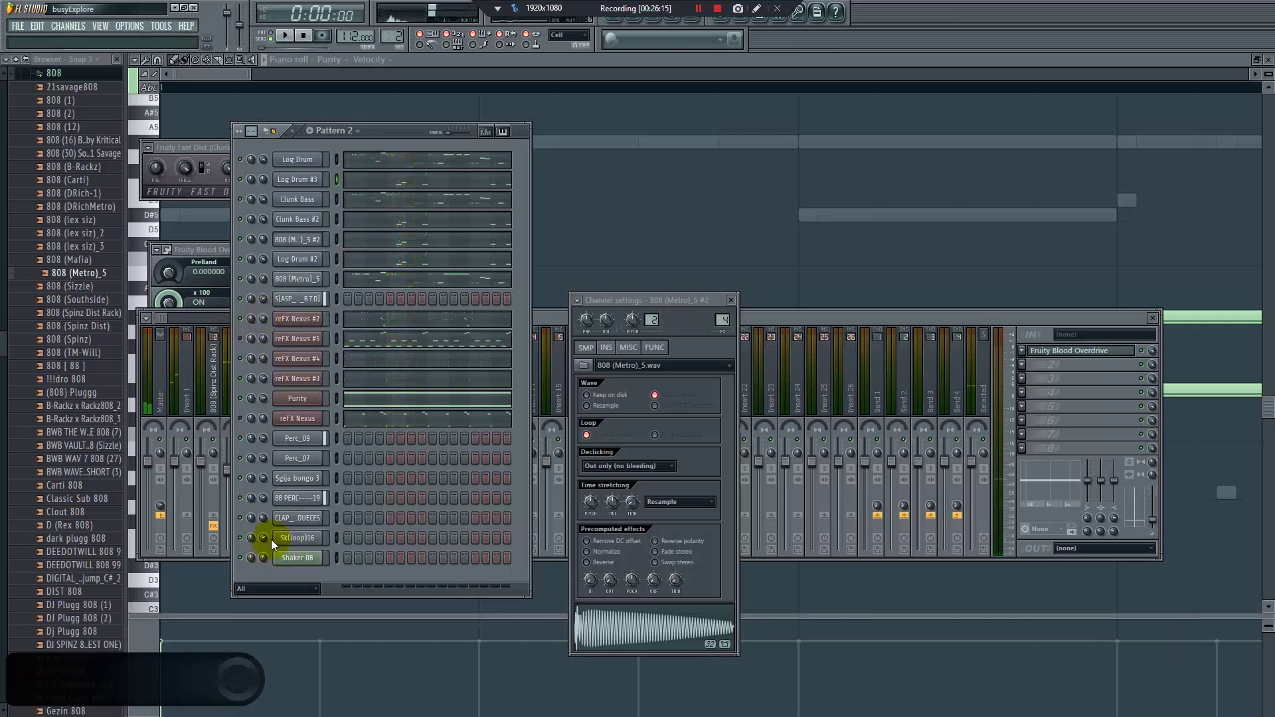
Switch to the Brave browser window with YouTube and show the BusyExplore channel page
{"action": "key", "text": "super"}
{"action": "key", "text": "super"}
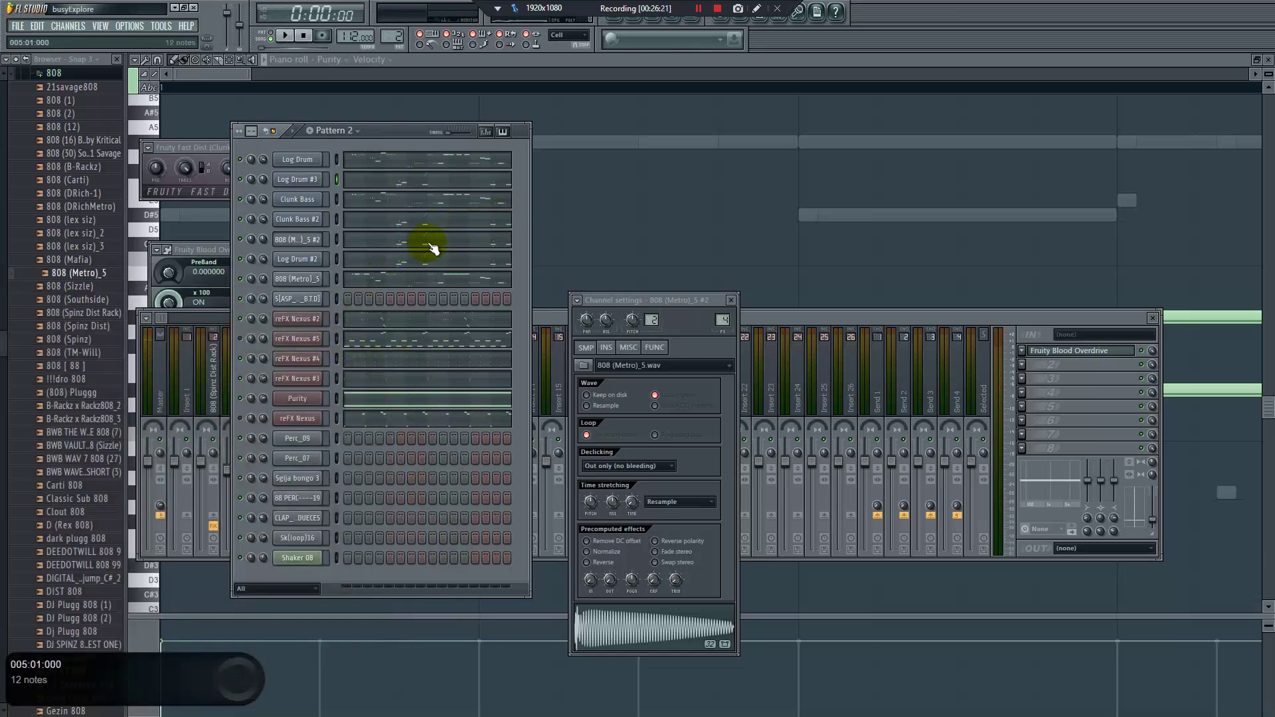
{"action": "key", "text": "super"}
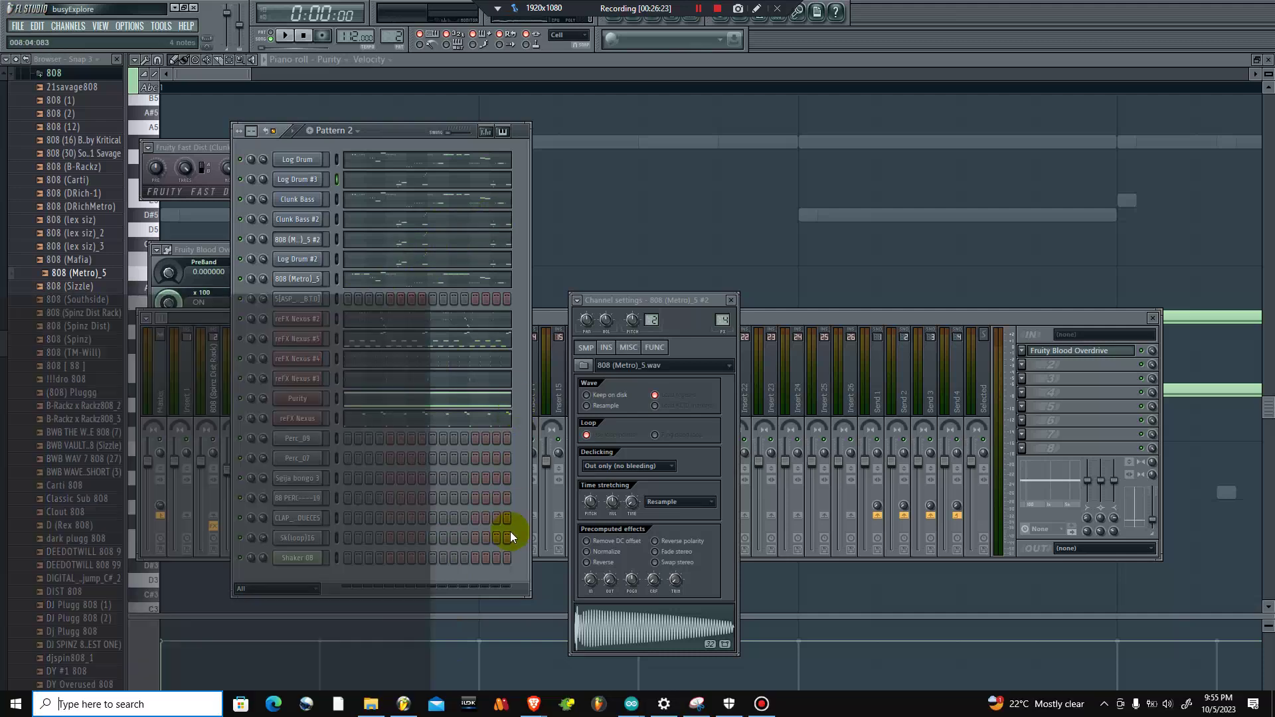
{"action": "mouse_move", "coordinate": [535, 706]}
{"action": "left_click", "coordinate": [468, 648]}
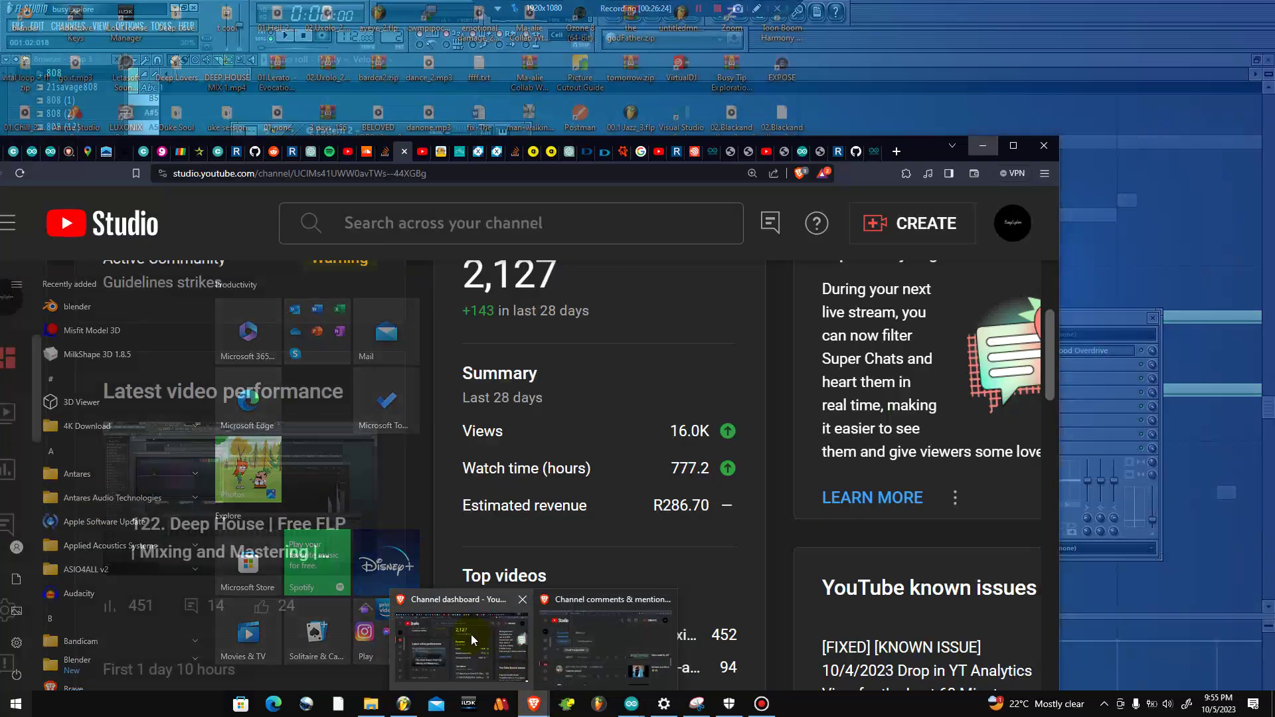
{"action": "key", "text": "super"}
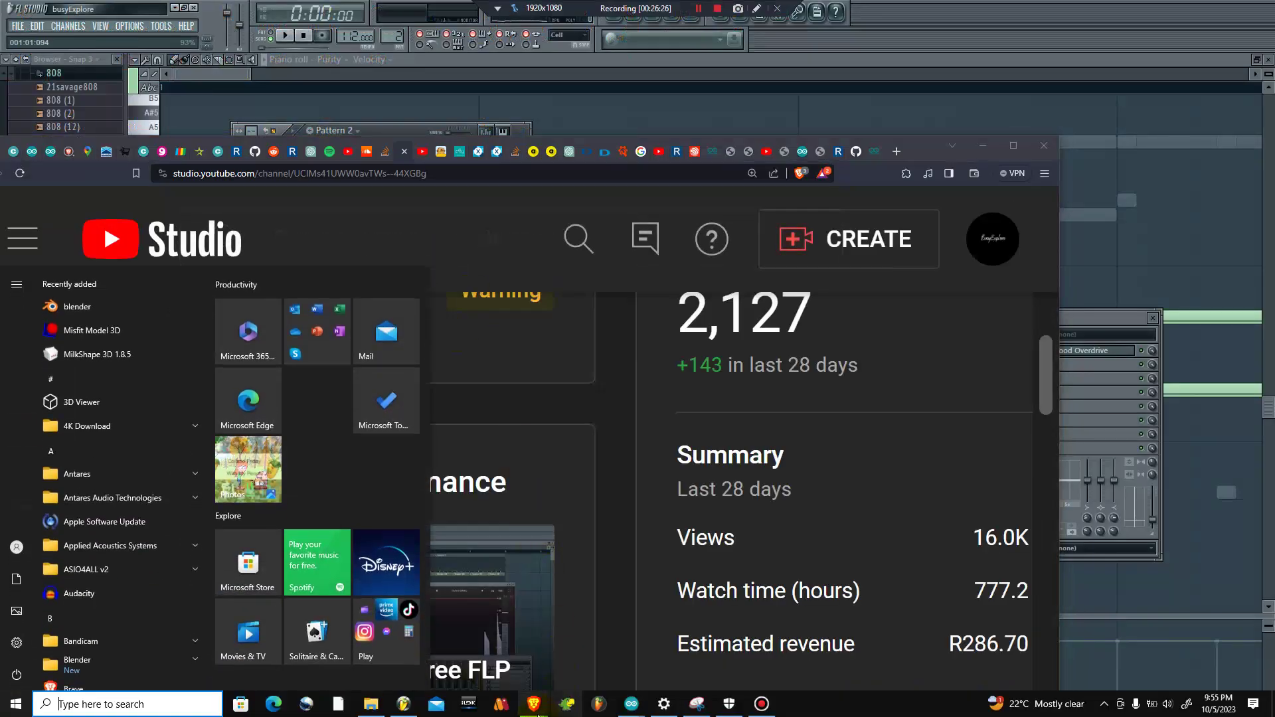
{"action": "mouse_move", "coordinate": [534, 705]}
{"action": "left_click", "coordinate": [591, 647]}
{"action": "left_click", "coordinate": [233, 9]}
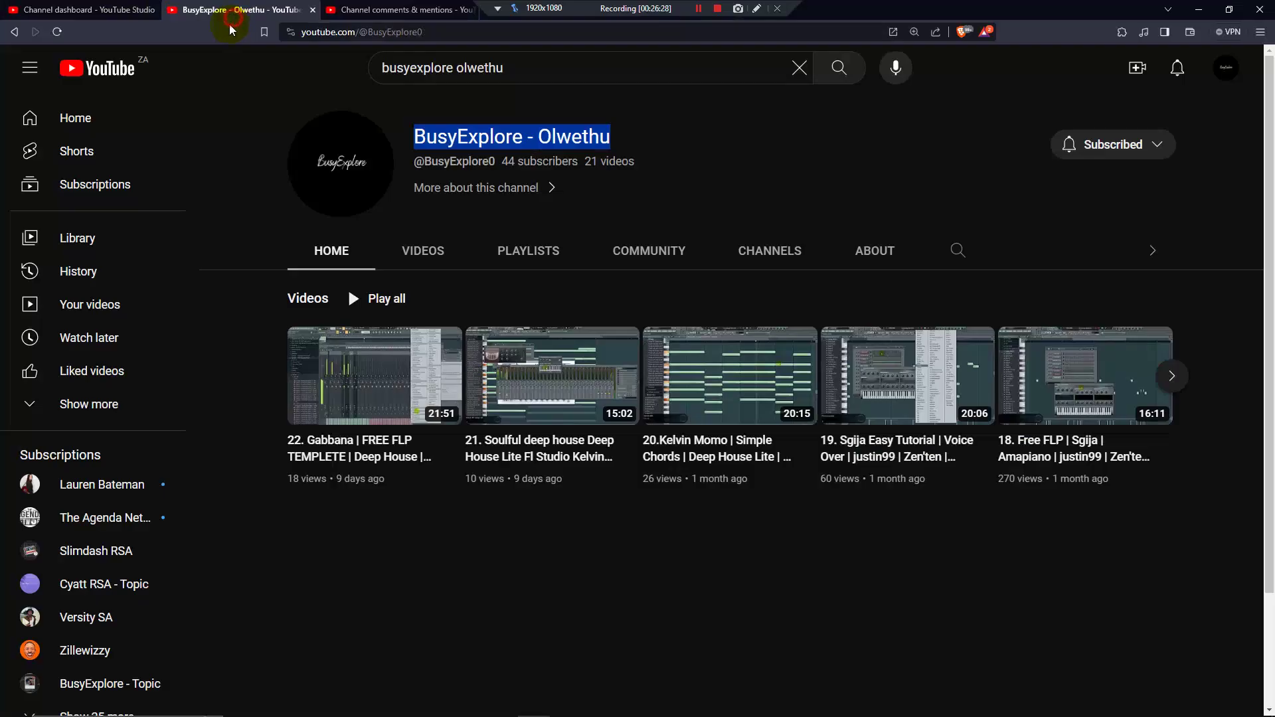
Highlight the channel title on the BusyExplore page and clear the selection
{"action": "left_click", "coordinate": [587, 138]}
{"action": "mouse_move", "coordinate": [632, 143]}
{"action": "left_mouse_down"}
{"action": "mouse_move", "coordinate": [413, 136]}
{"action": "mouse_move", "coordinate": [624, 142]}
{"action": "left_mouse_up"}
{"action": "right_click", "coordinate": [639, 154]}
{"action": "left_click_drag", "start_coordinate": [409, 137], "coordinate": [677, 148]}
{"action": "left_click", "coordinate": [677, 148]}
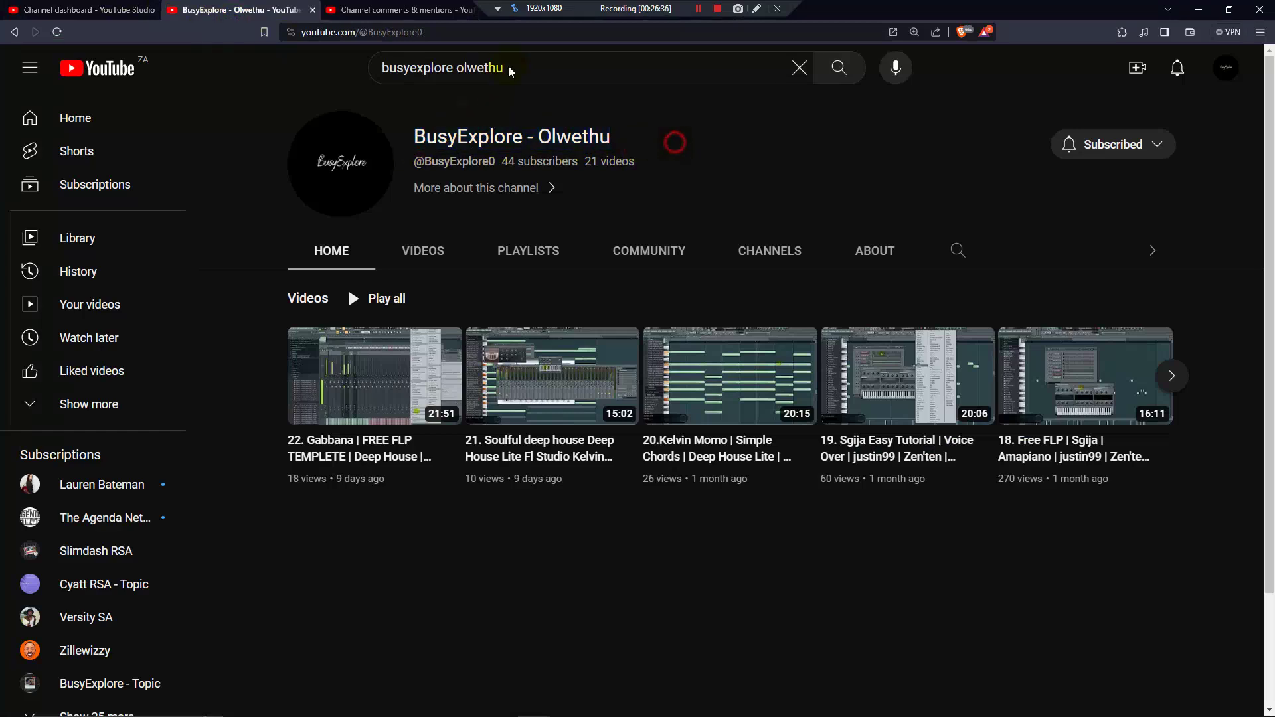
View the YouTube Studio channel dashboard, return to the BusyExplore channel page, and highlight its title and web address
{"action": "left_click", "coordinate": [86, 9]}
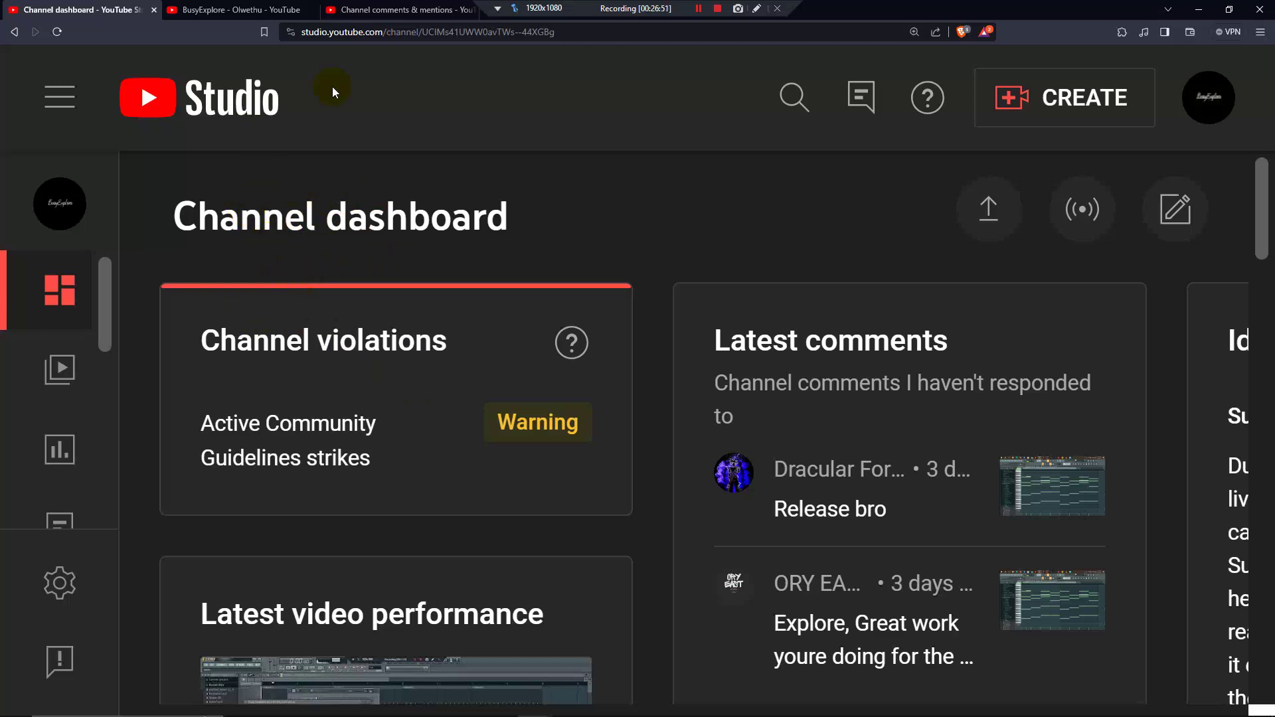
{"action": "left_click", "coordinate": [269, 9]}
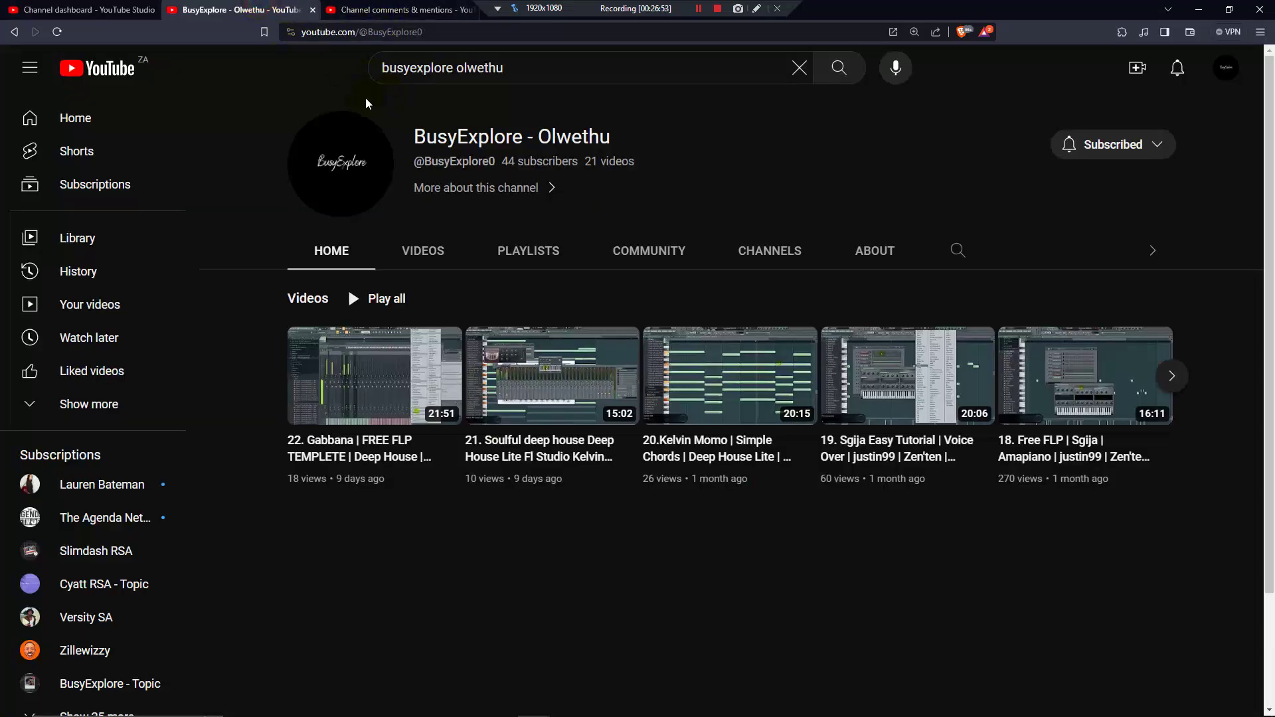
{"action": "left_click_drag", "start_coordinate": [406, 144], "coordinate": [648, 141]}
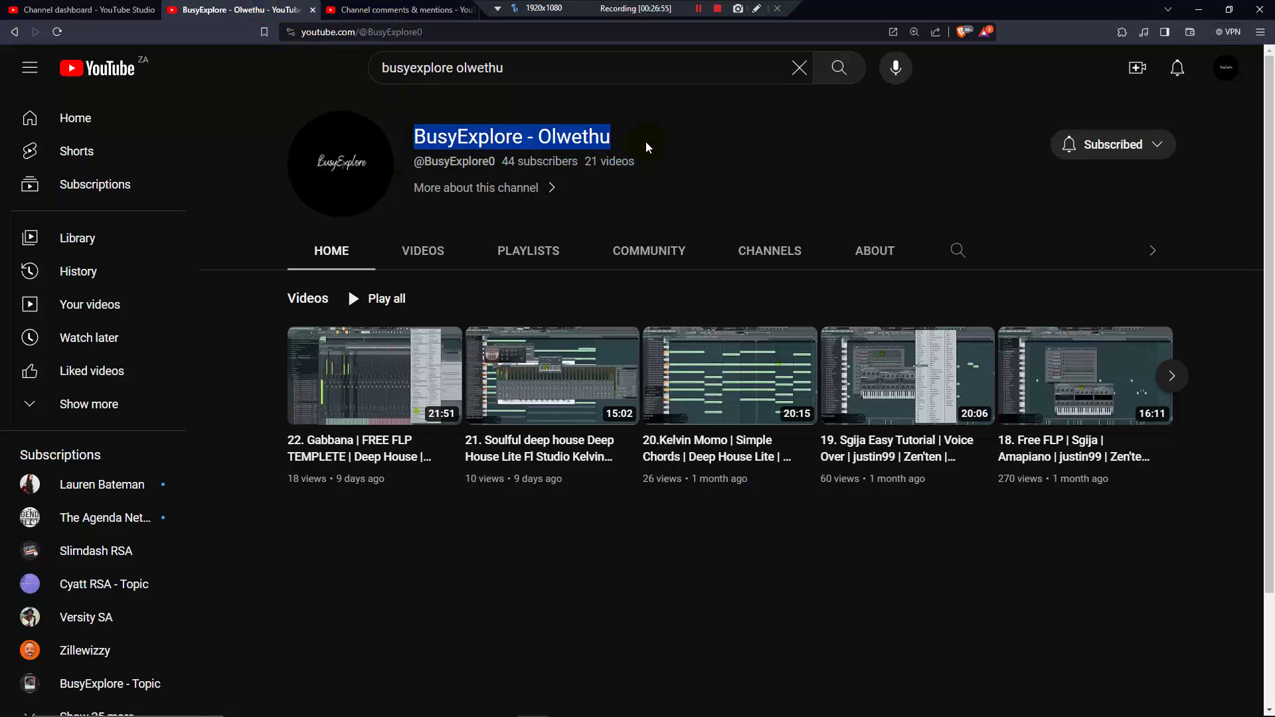
{"action": "left_click", "coordinate": [447, 37]}
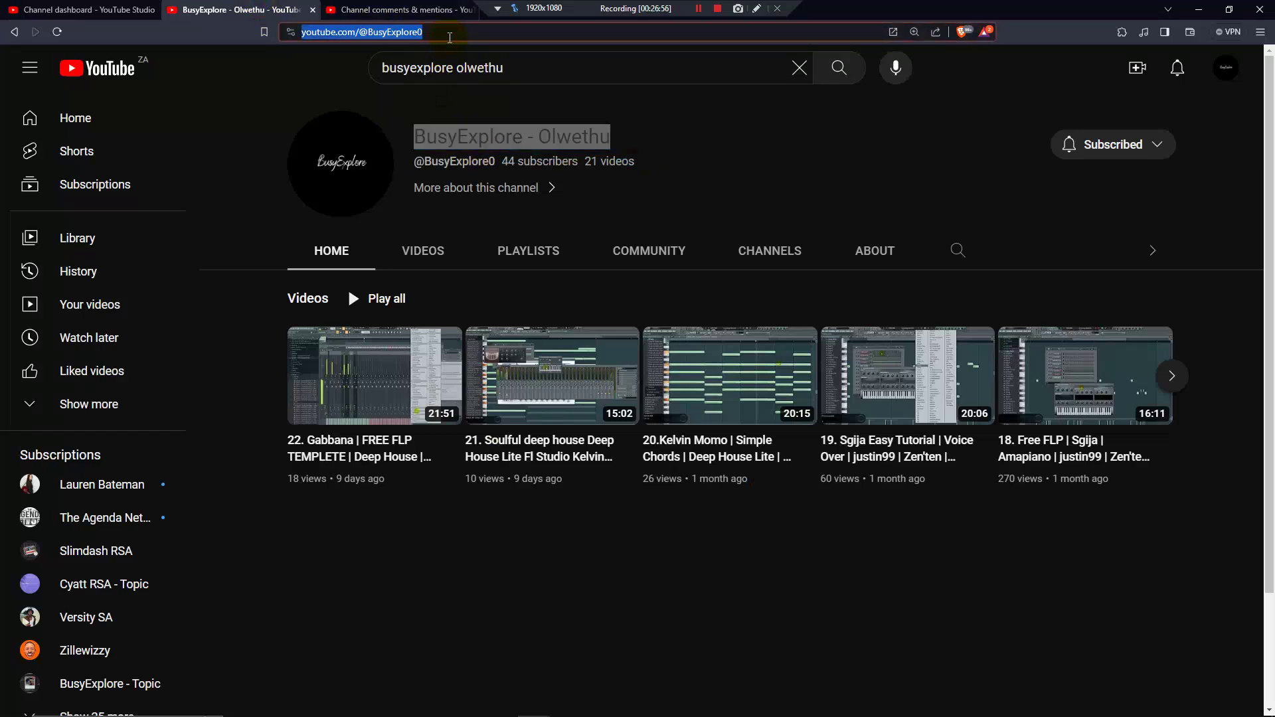